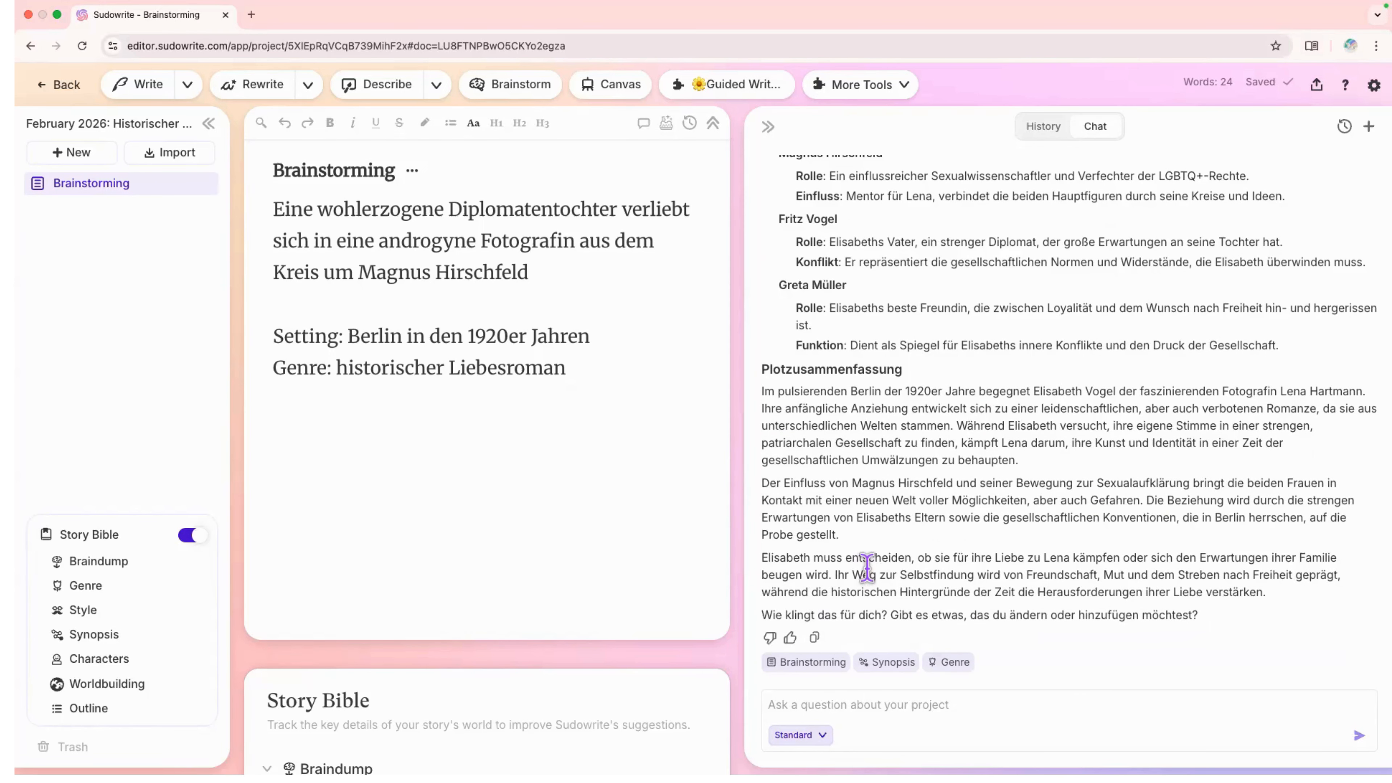
# Copy the chat reply with the characters and plot summary and paste it into the Brainstorming document below the genre line
pyautogui.scroll(3, 879, 417)
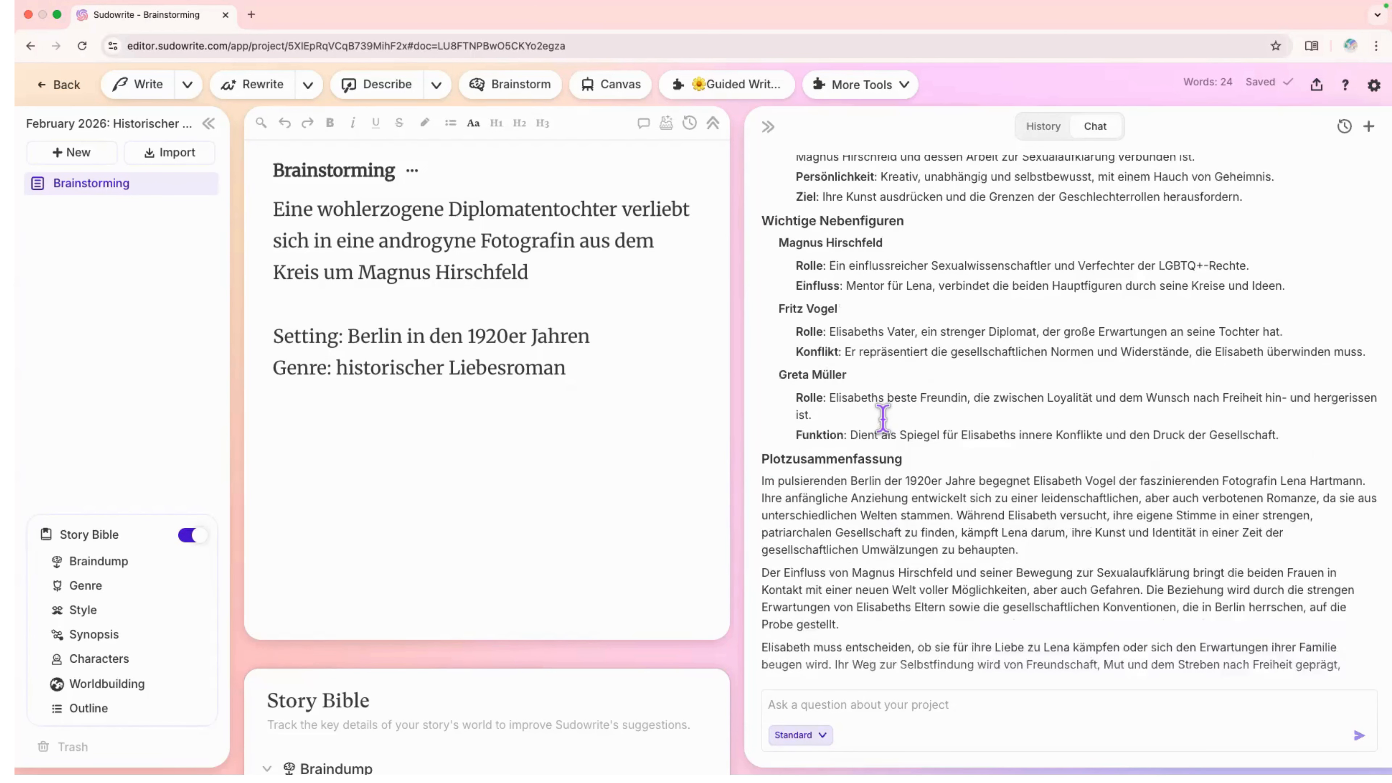
pyautogui.scroll(-3, 882, 417)
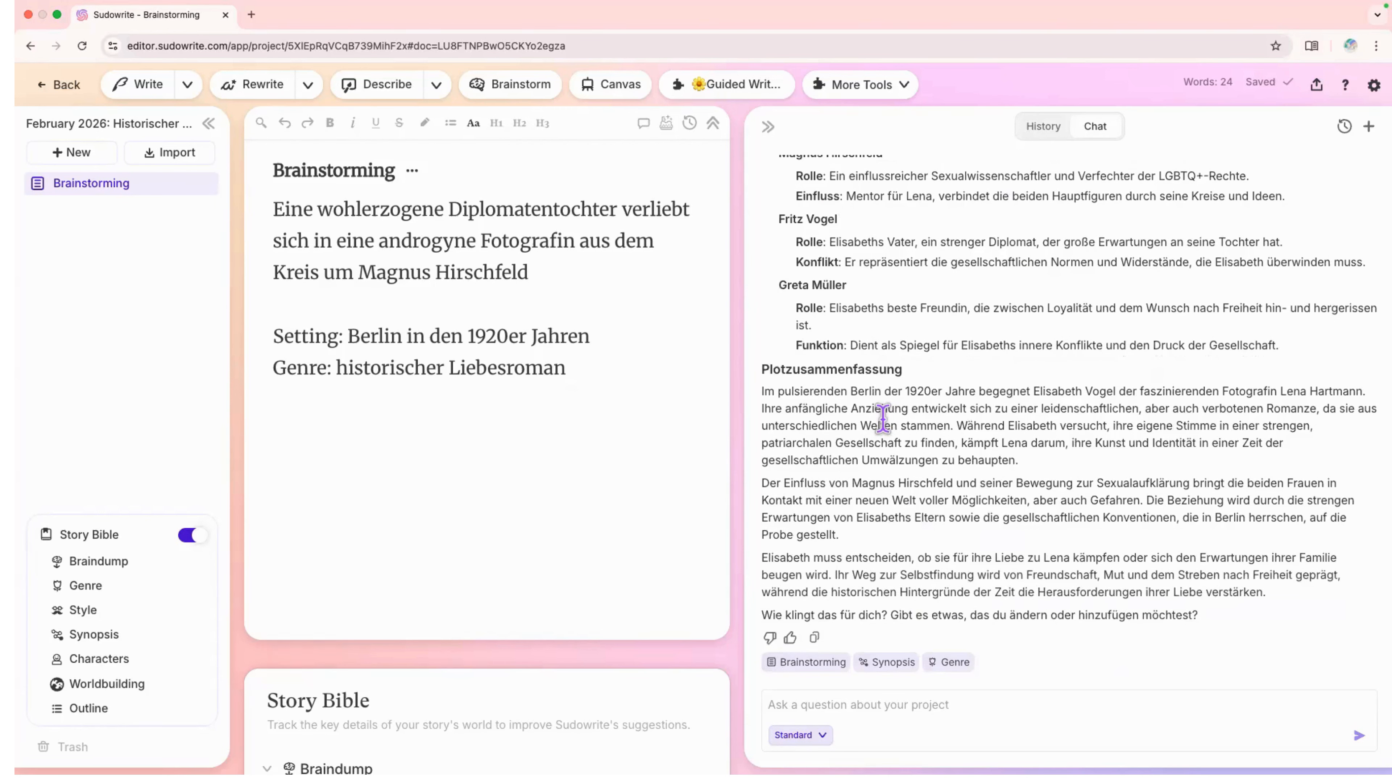
pyautogui.scroll(13, 870, 436)
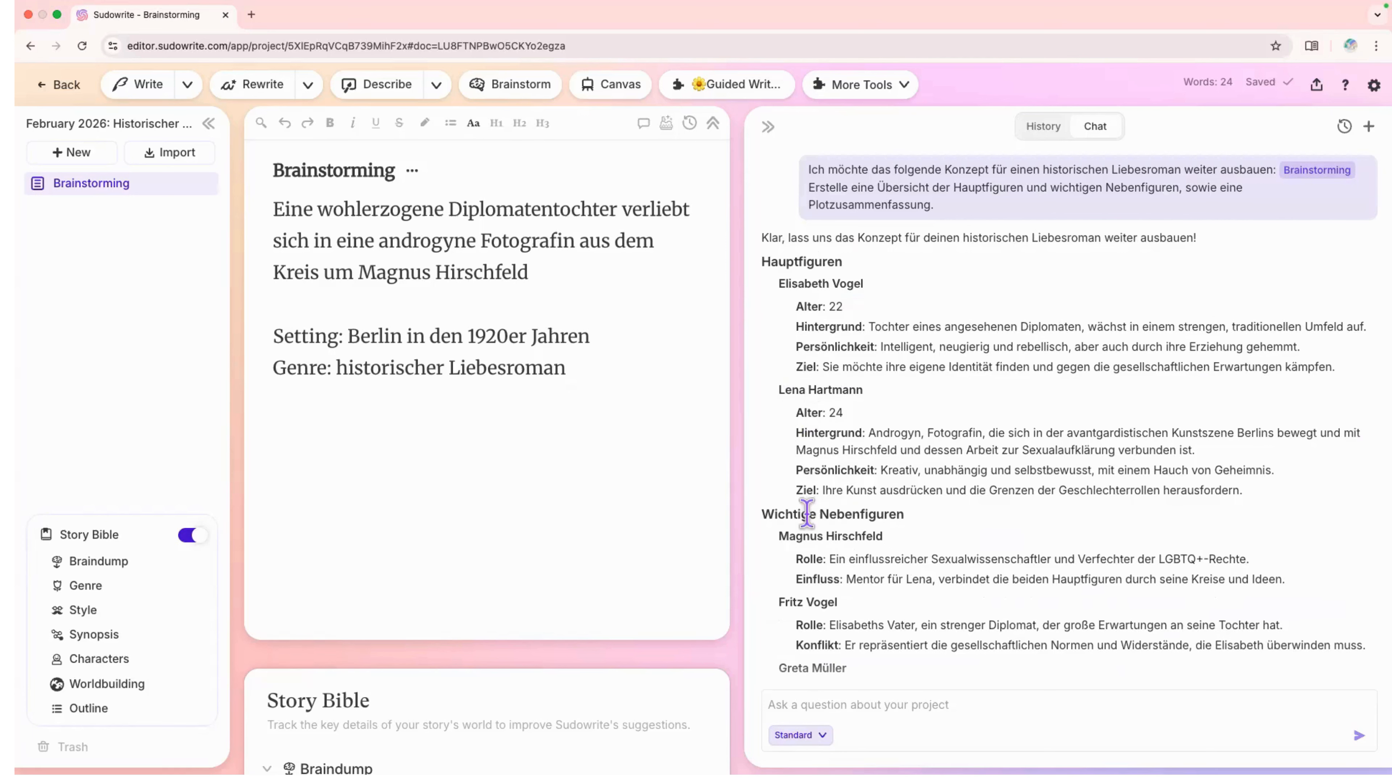
pyautogui.scroll(-1, 803, 644)
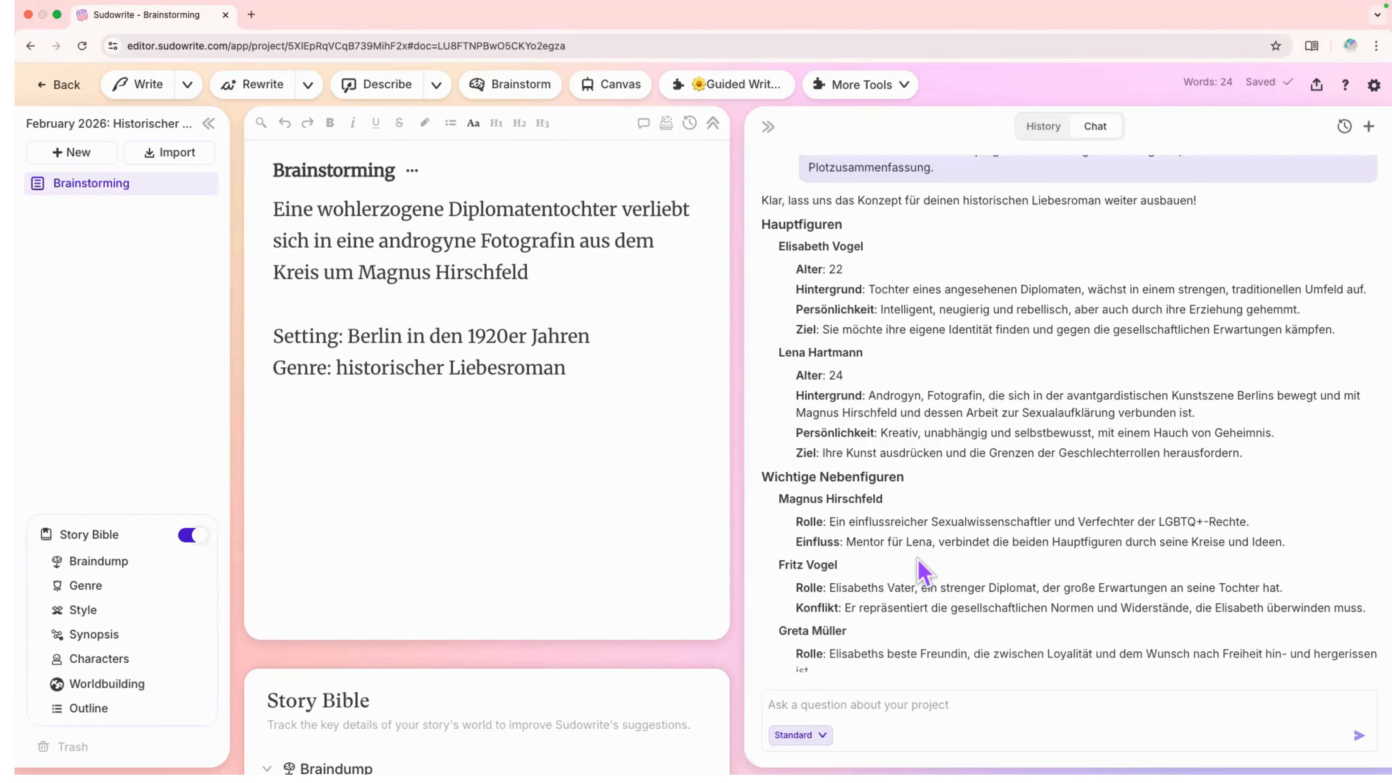
pyautogui.scroll(-6, 921, 565)
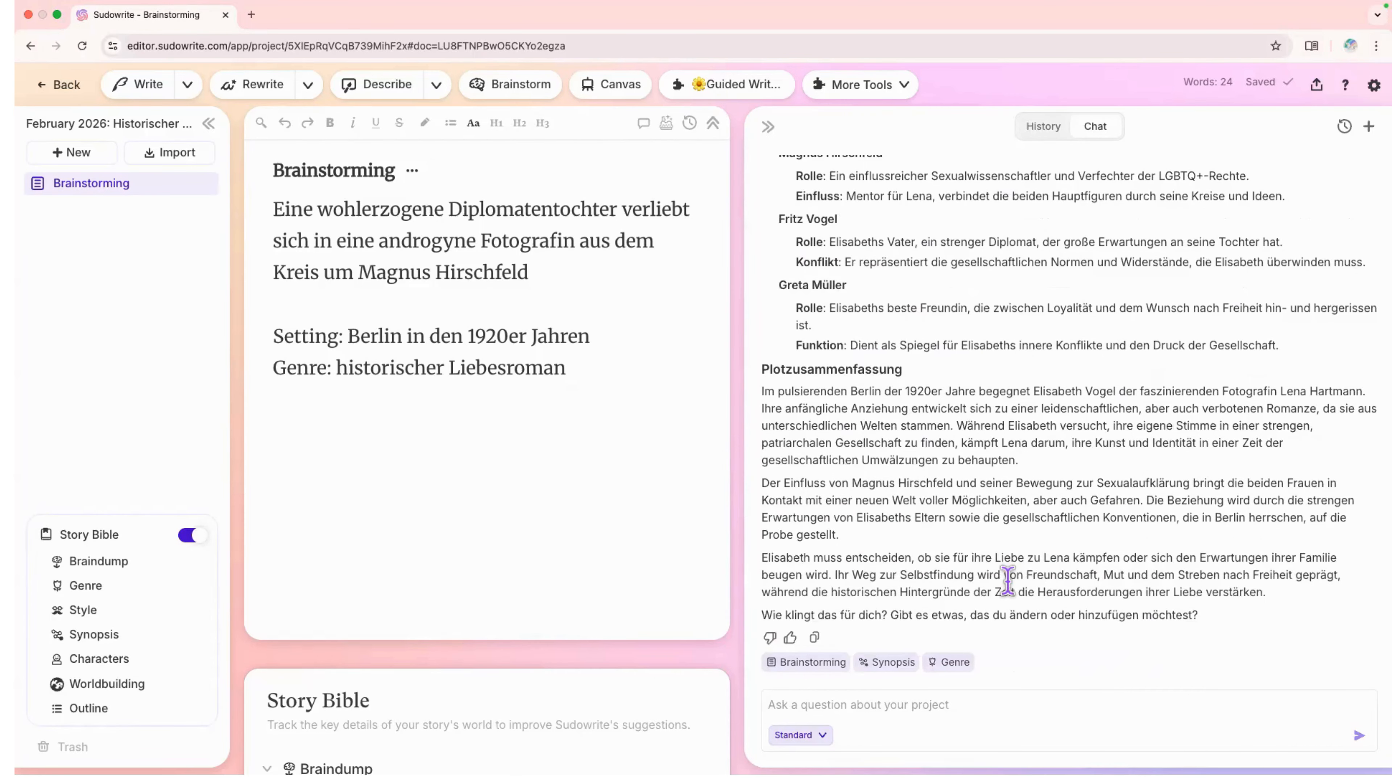
pyautogui.click(814, 637)
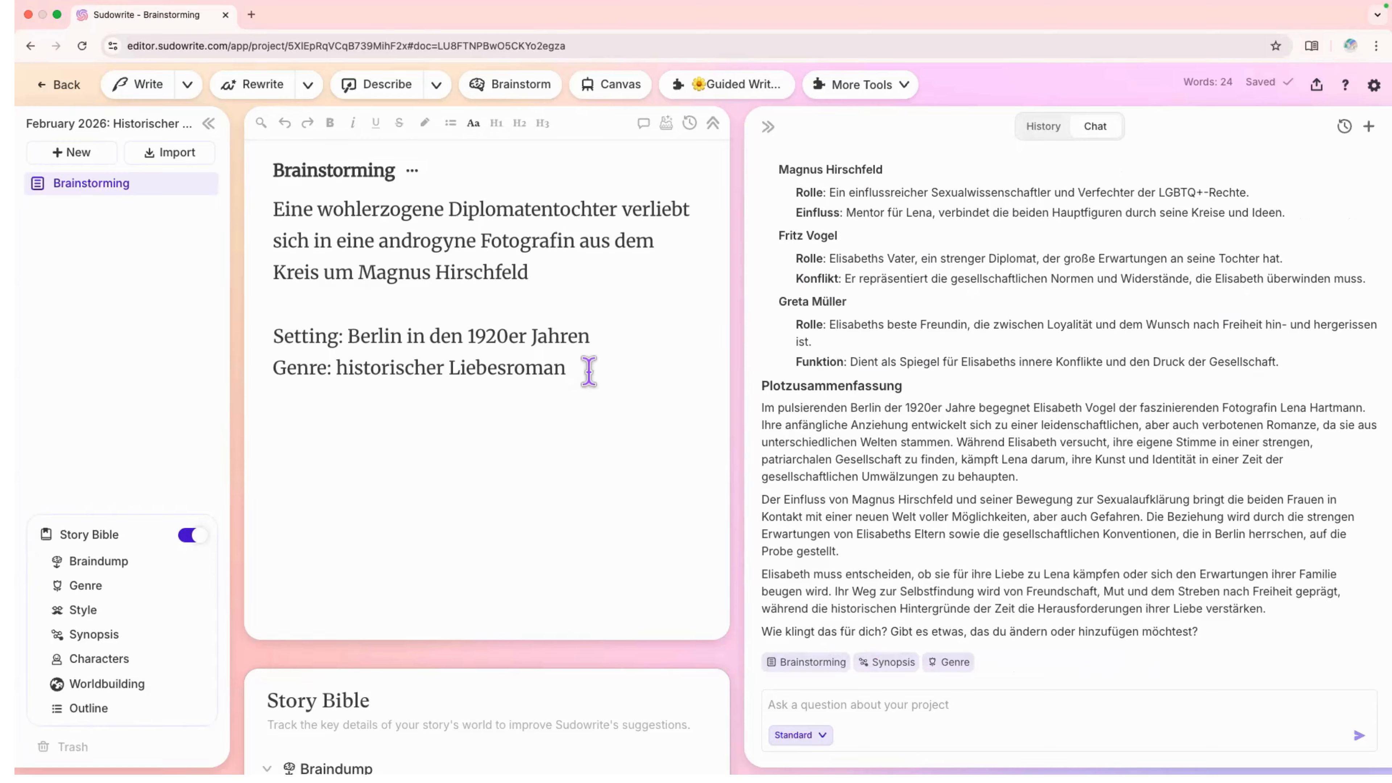
pyautogui.press('Return')
pyautogui.press('Return')
pyautogui.press('super+v')
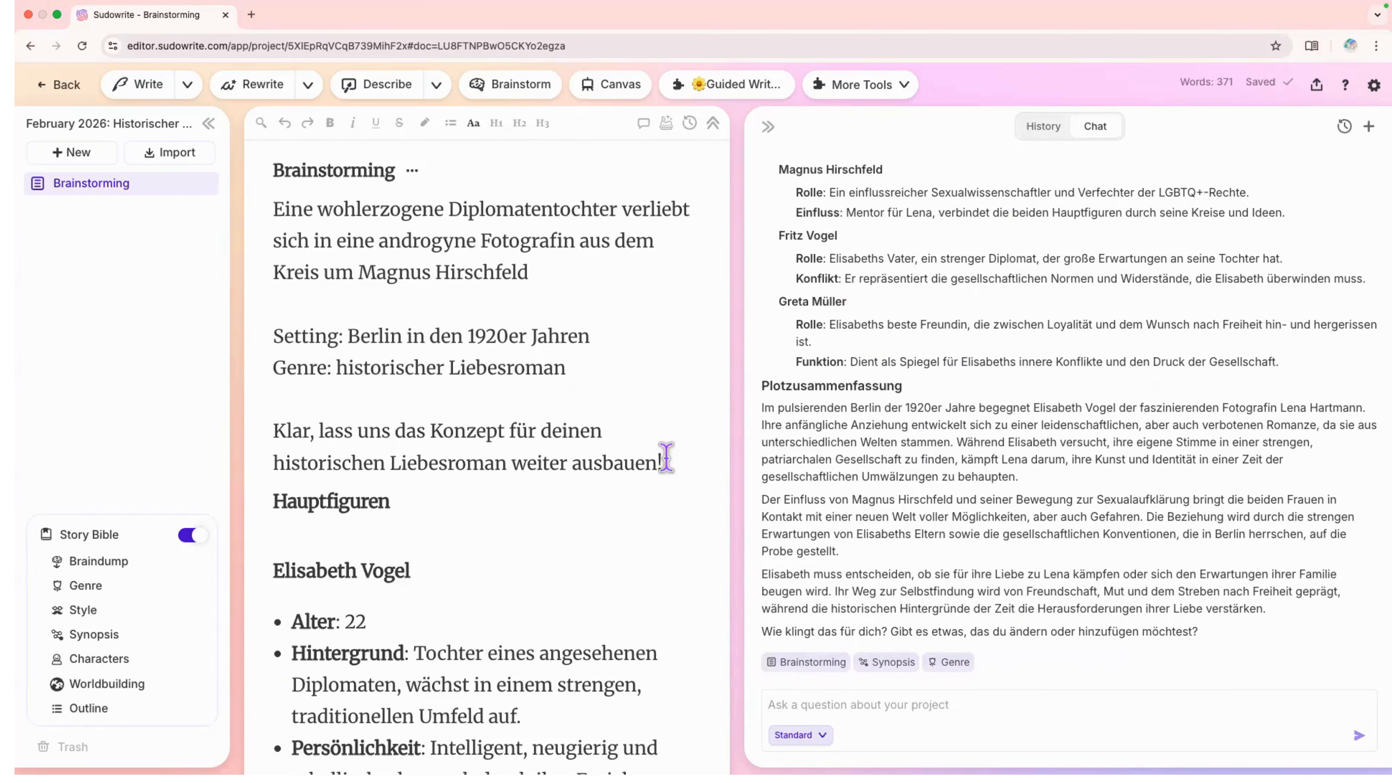
# Delete the chat's introductory sentence before "Hauptfiguren" and its closing question after the plot summary from the pasted text
pyautogui.moveTo(666, 457); pyautogui.dragTo(224, 435)
pyautogui.press('BackSpace')
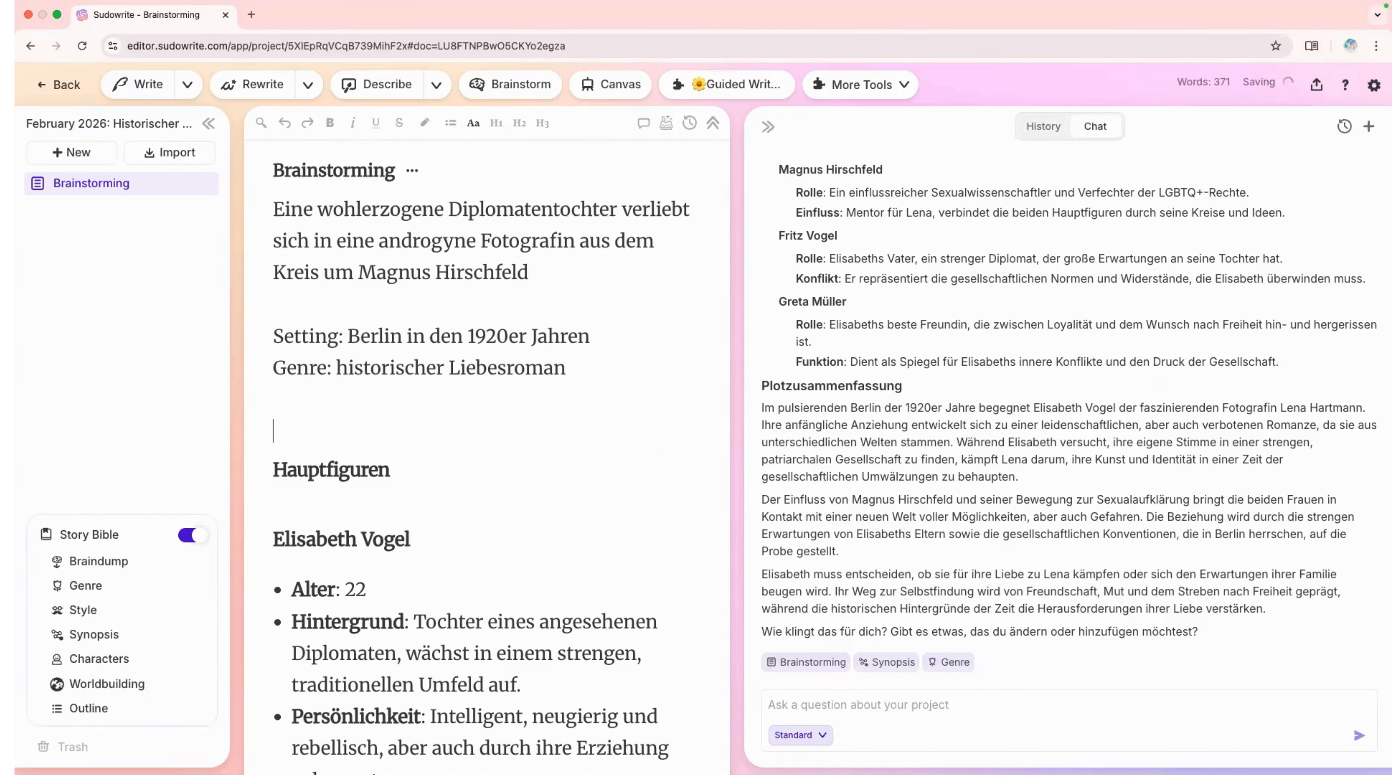
pyautogui.scroll(-15, 306, 513)
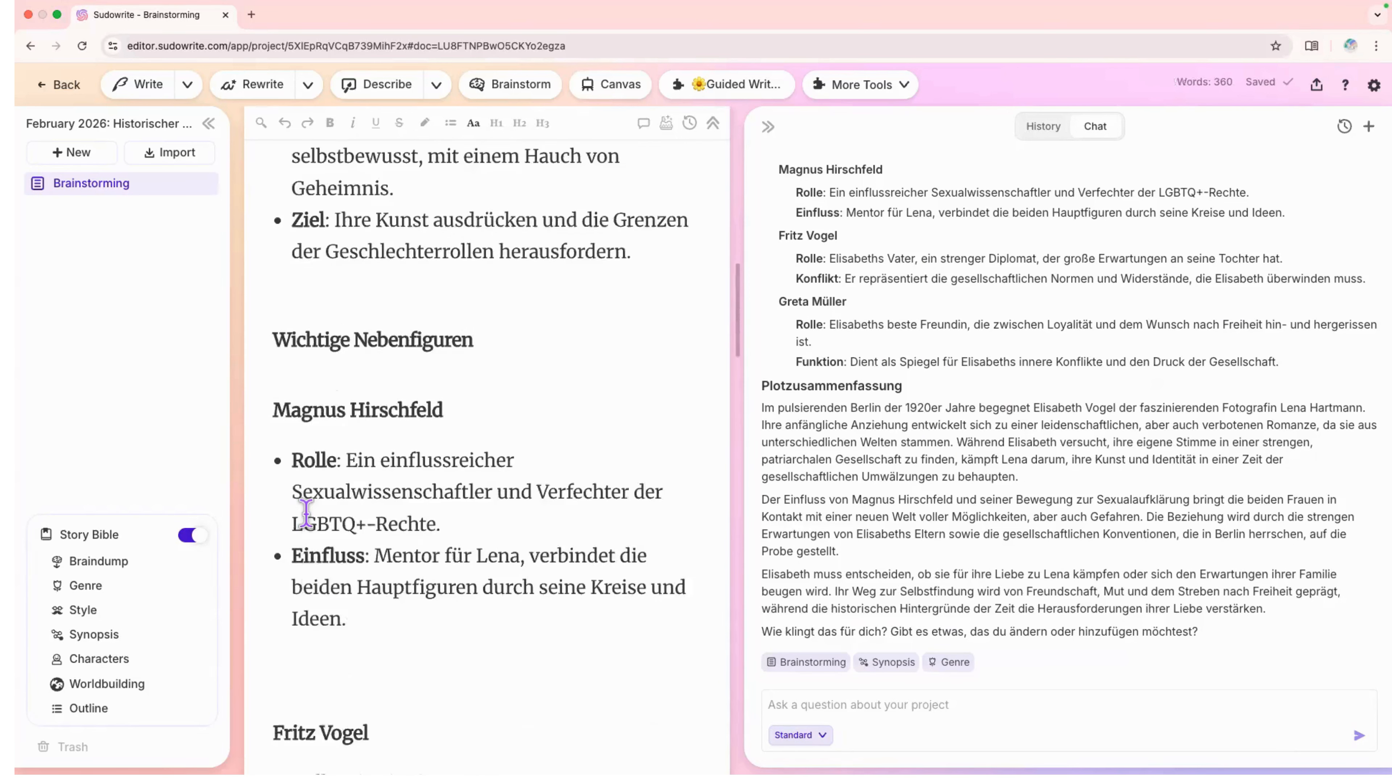
pyautogui.scroll(-10, 306, 513)
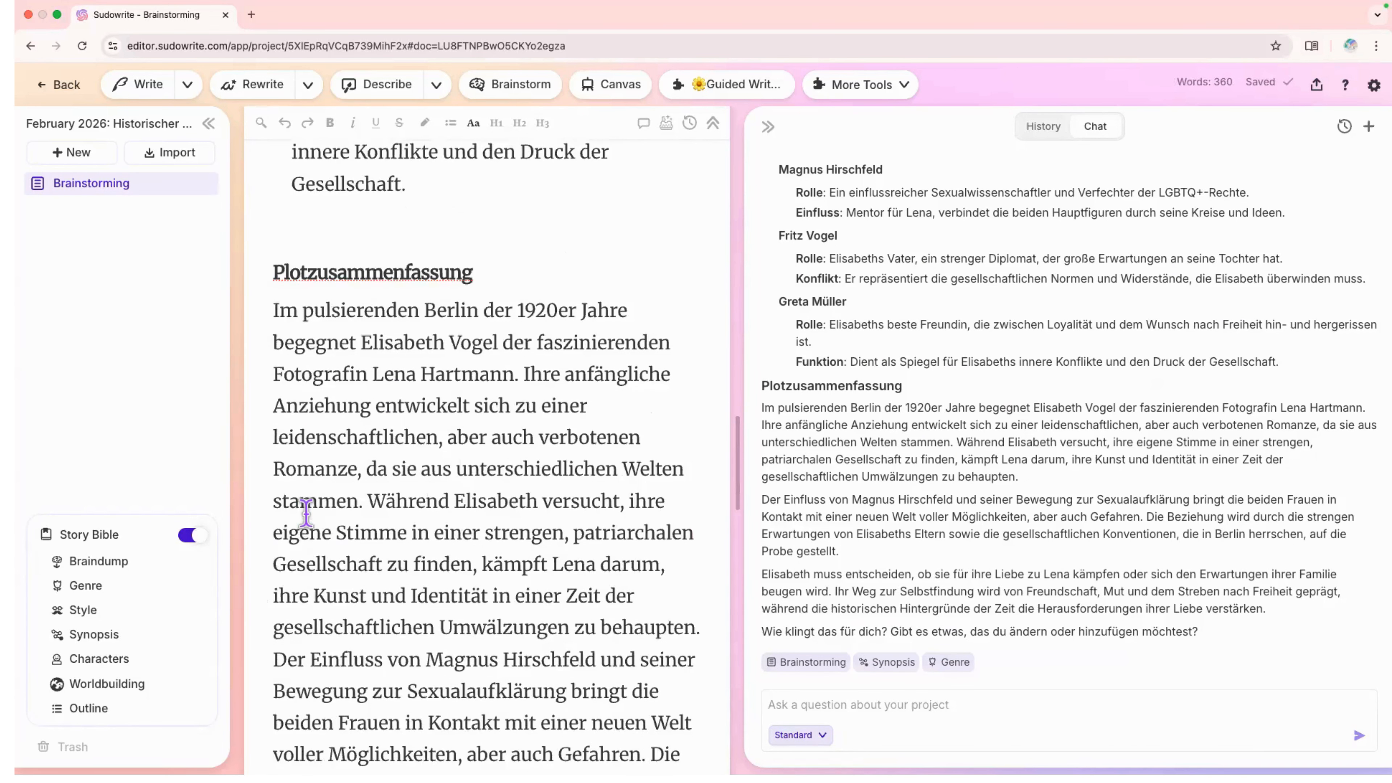
pyautogui.scroll(-5, 306, 513)
pyautogui.scroll(-5, 306, 512)
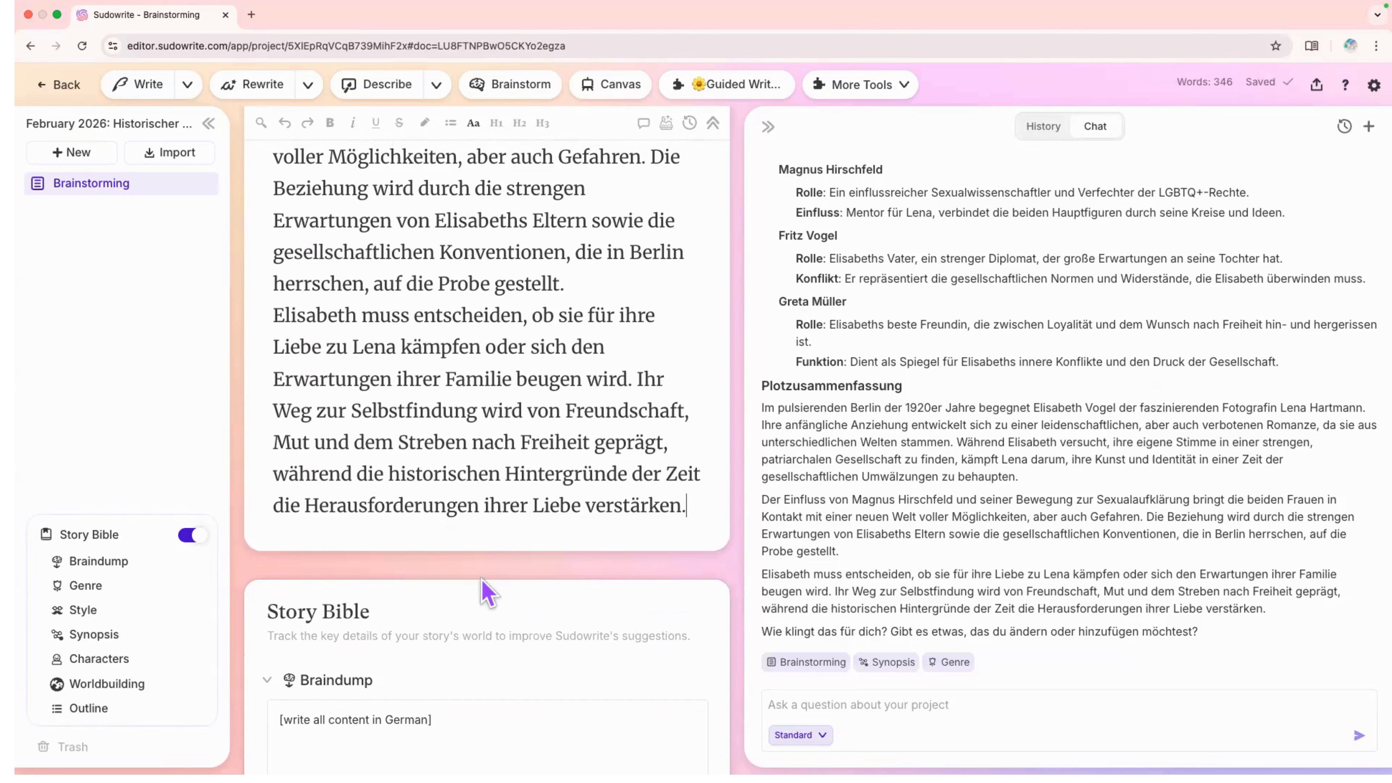
# Widen the document pane and copy the entire Brainstorming text into the Story Bible's Braindump, above "[write all content in German]"
pyautogui.moveTo(736, 306); pyautogui.dragTo(1133, 307)
pyautogui.press('super+a')
pyautogui.press('super+c')
pyautogui.click(280, 665)
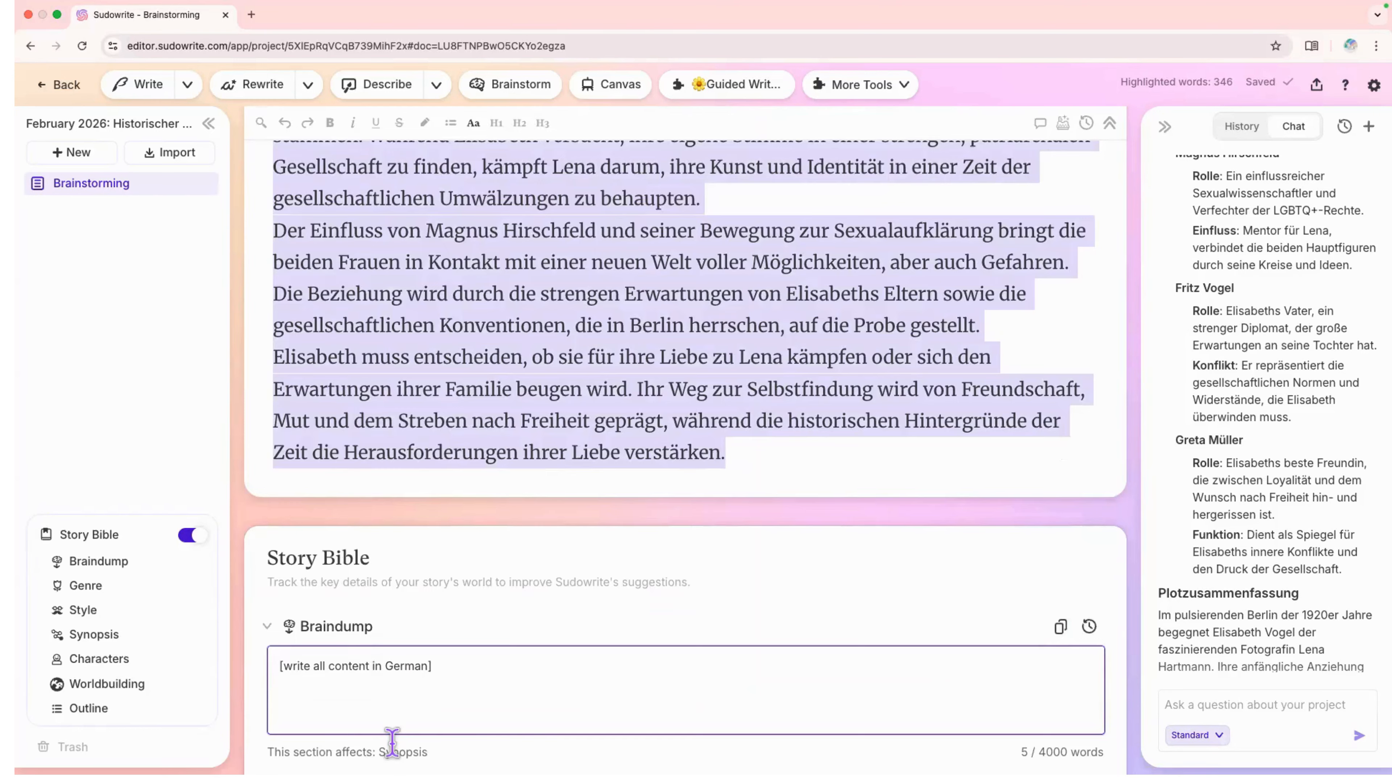
pyautogui.press('super+v')
pyautogui.press('Return')
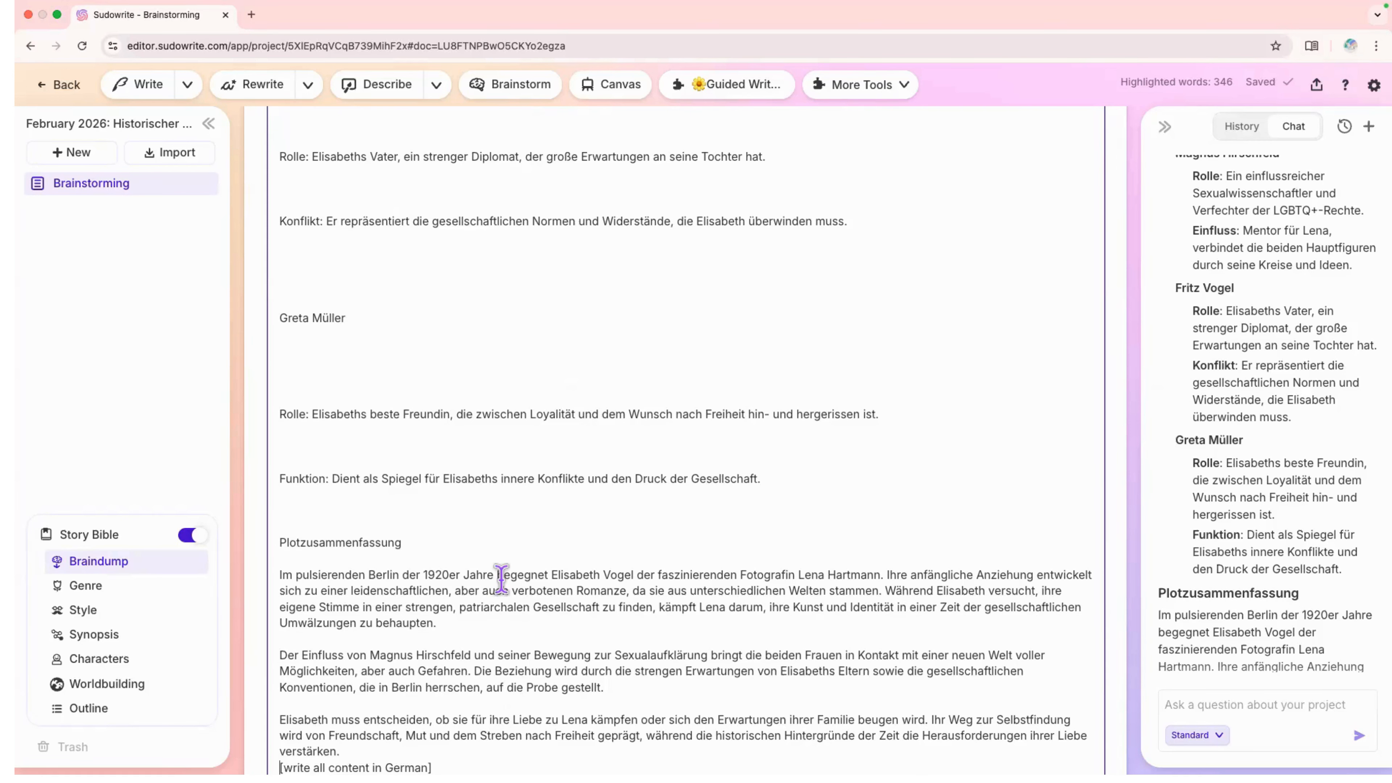
# Examine the end of the Braindump and the Genre and Style fields for the "[write all content in German]" instruction
pyautogui.scroll(-3, 500, 578)
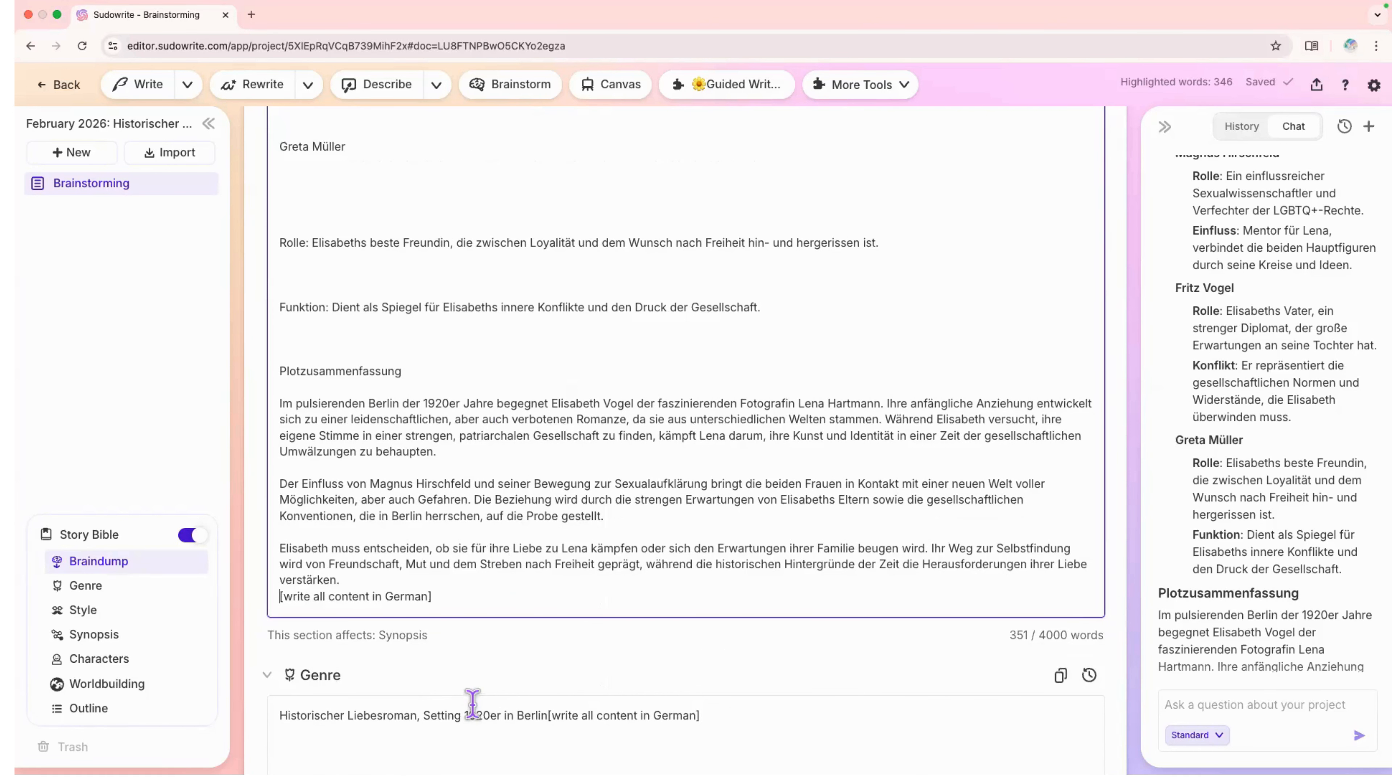
pyautogui.scroll(-2, 474, 710)
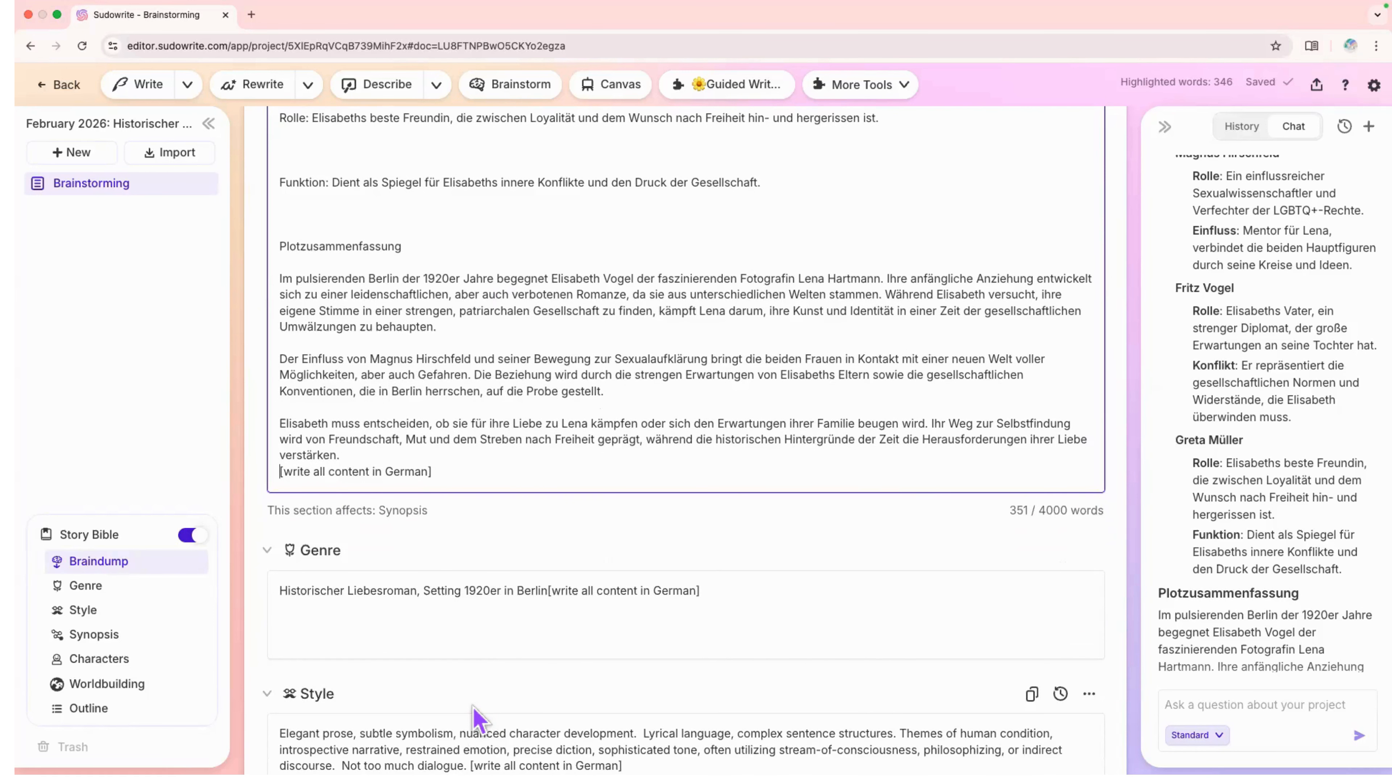
pyautogui.scroll(-1, 474, 719)
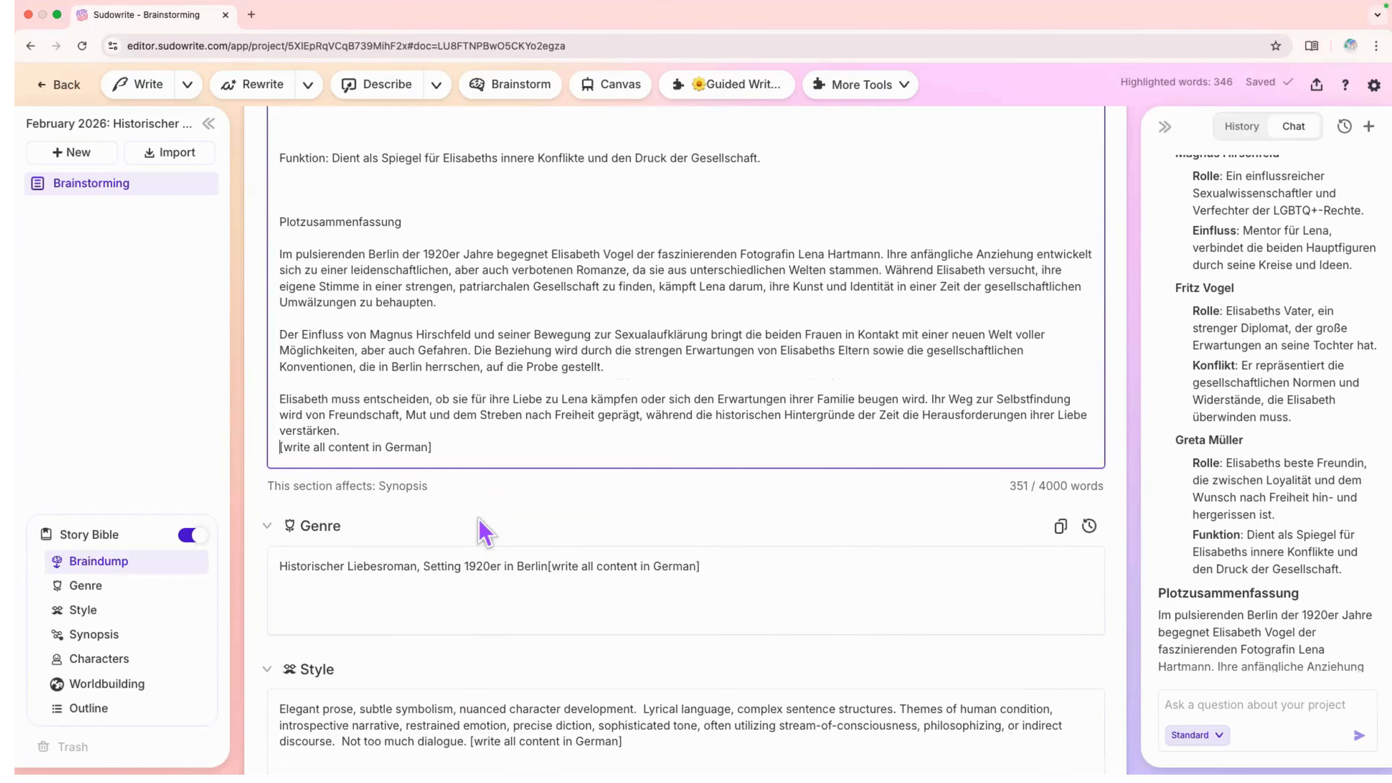
pyautogui.scroll(4, 477, 513)
pyautogui.click(482, 498)
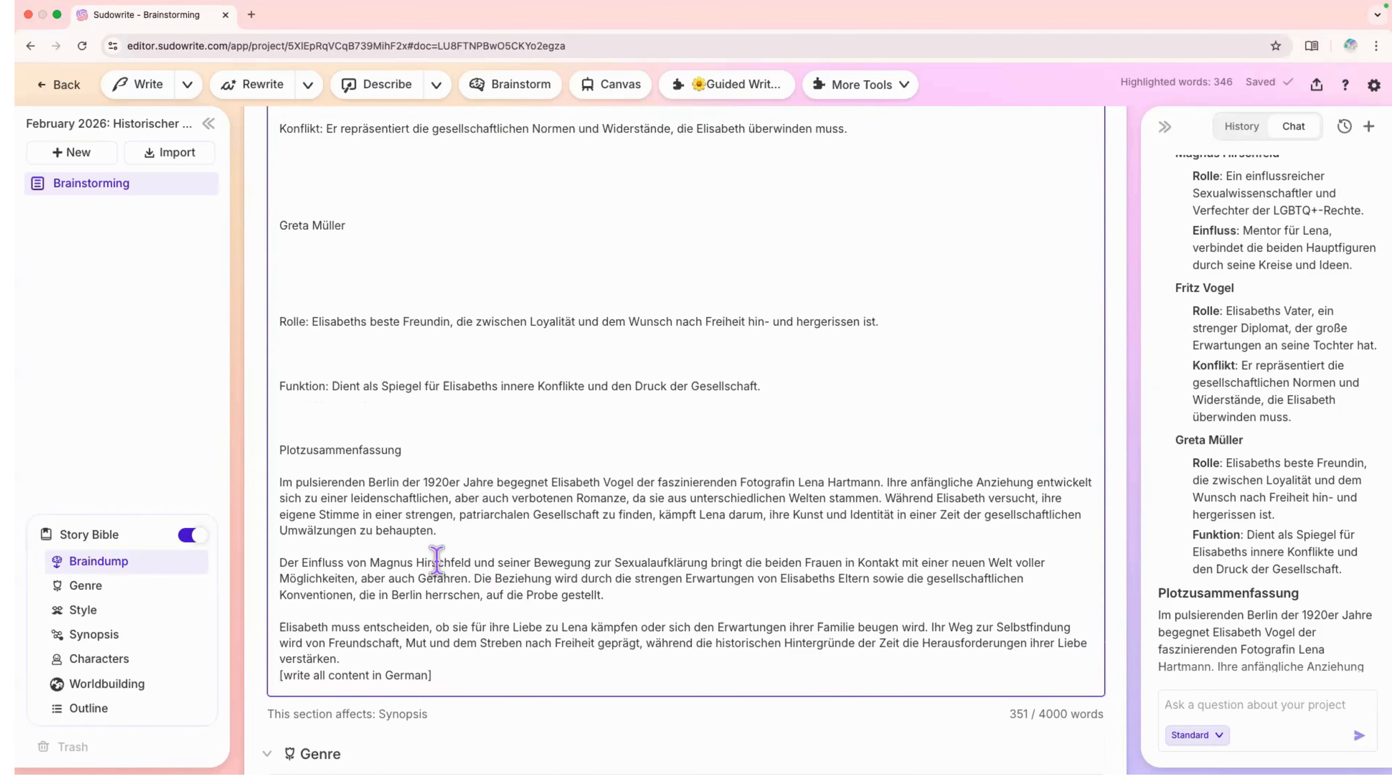
pyautogui.click(356, 656)
pyautogui.moveTo(279, 676); pyautogui.dragTo(497, 674)
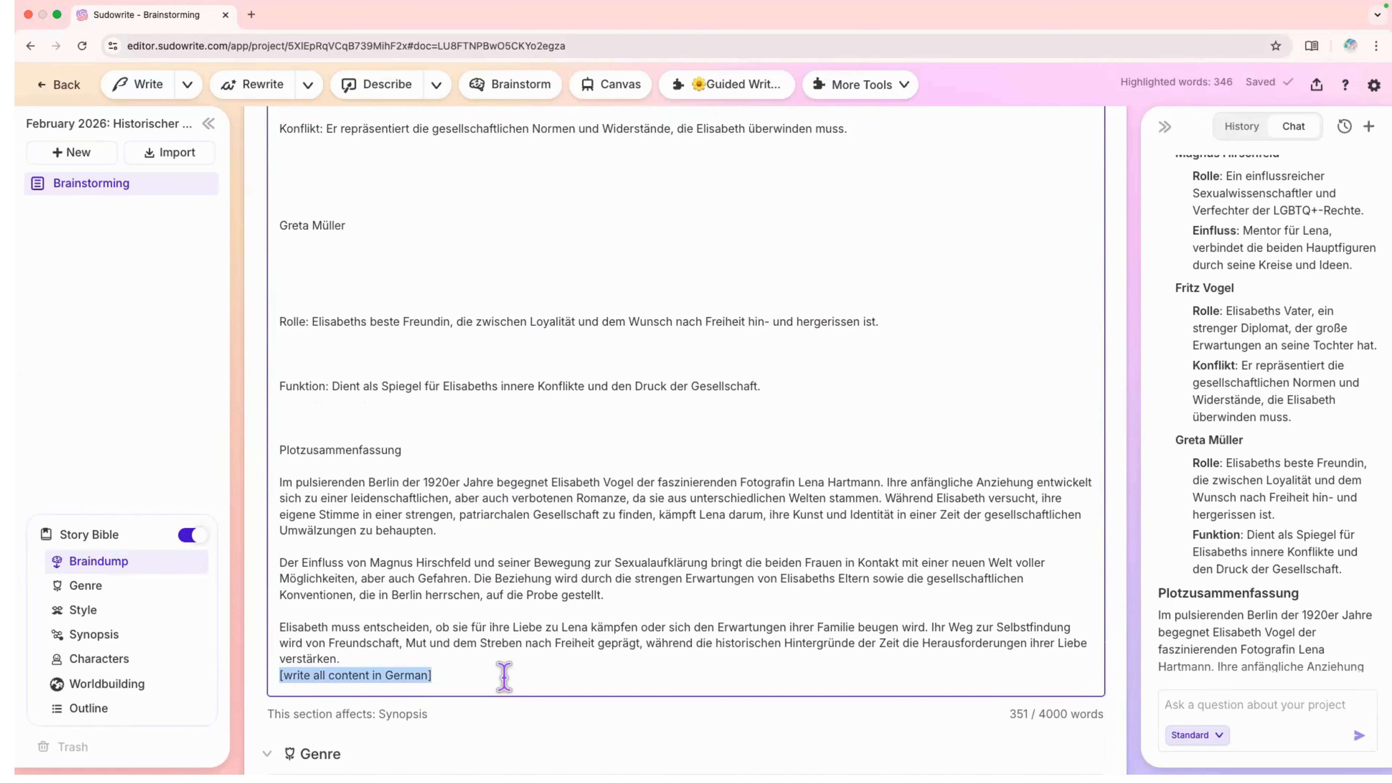
pyautogui.scroll(-5, 457, 636)
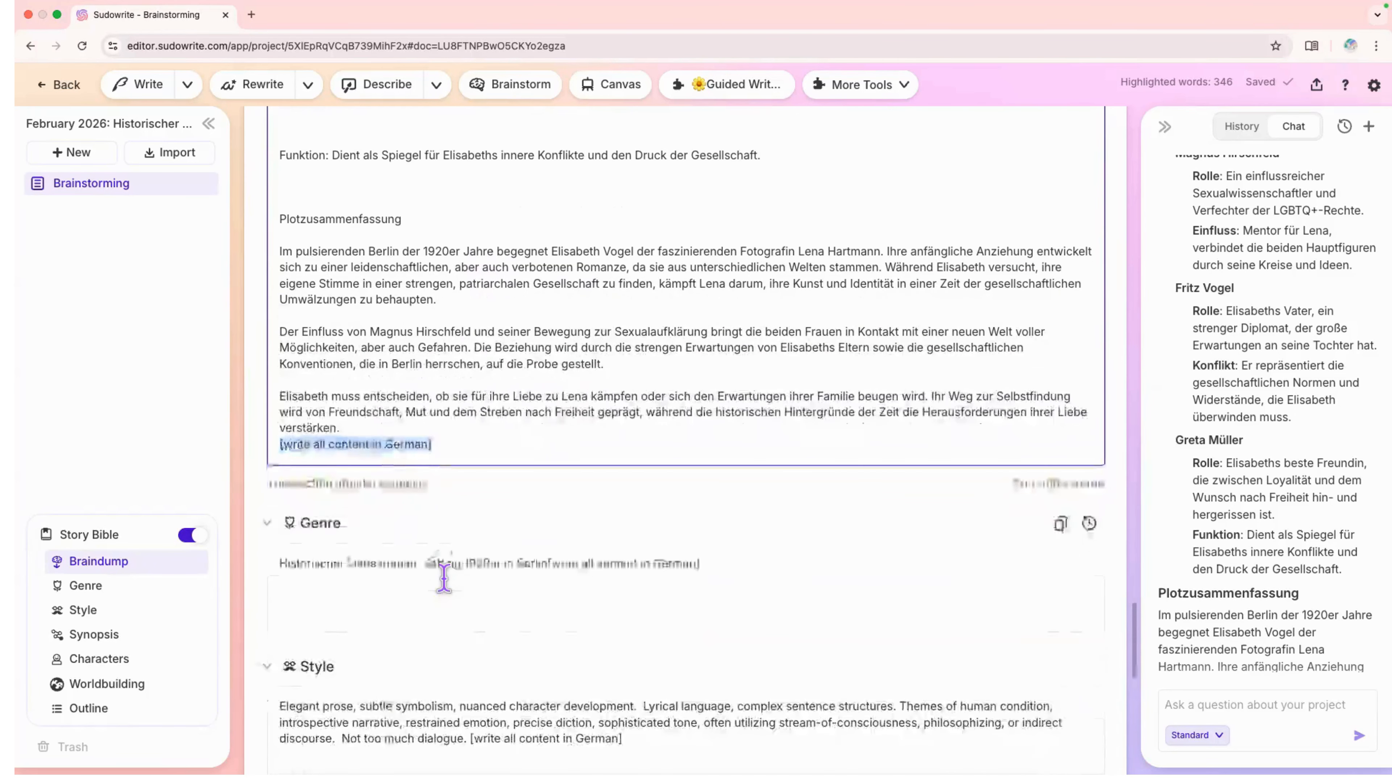
# Review the Style and Synopsis fields and the Characters, Worldbuilding and Outline sections of the Story Bible
pyautogui.click(381, 715)
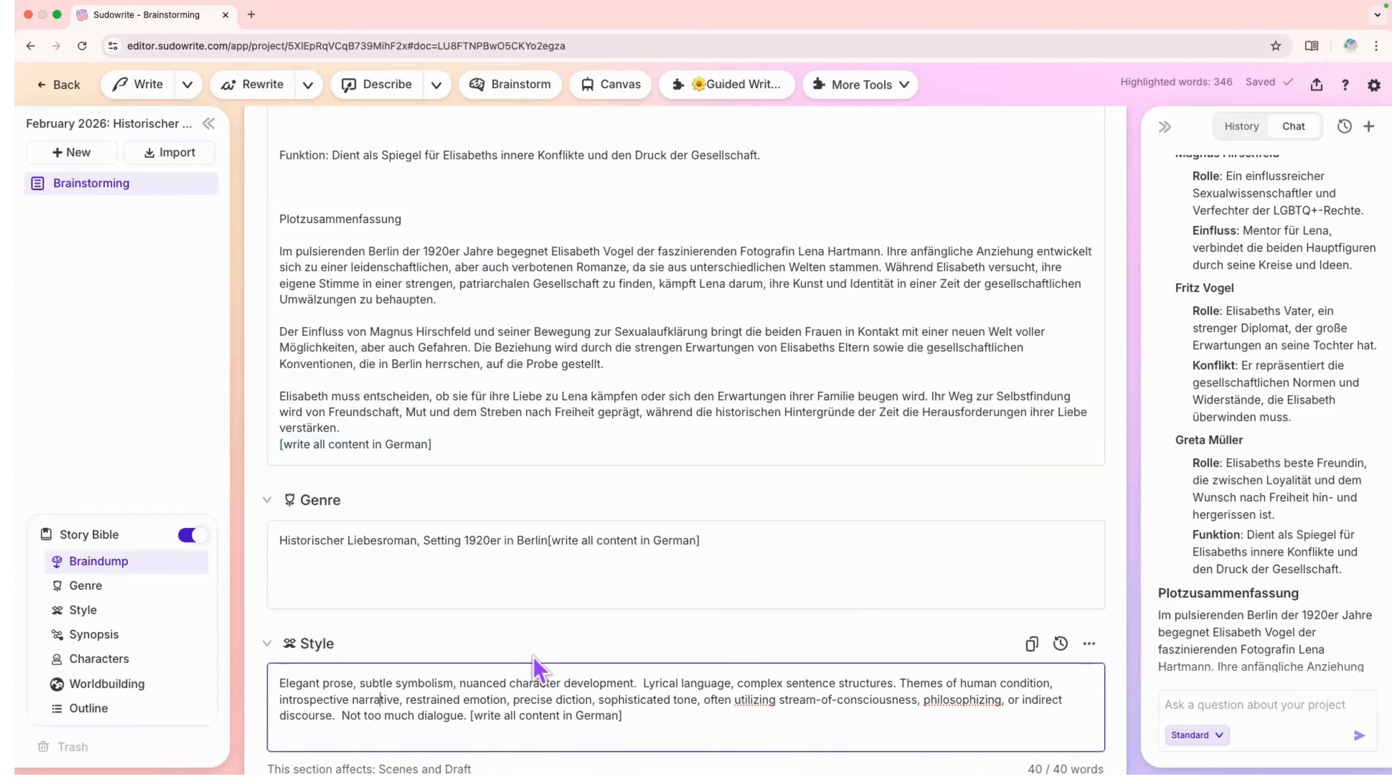
pyautogui.scroll(-5, 534, 665)
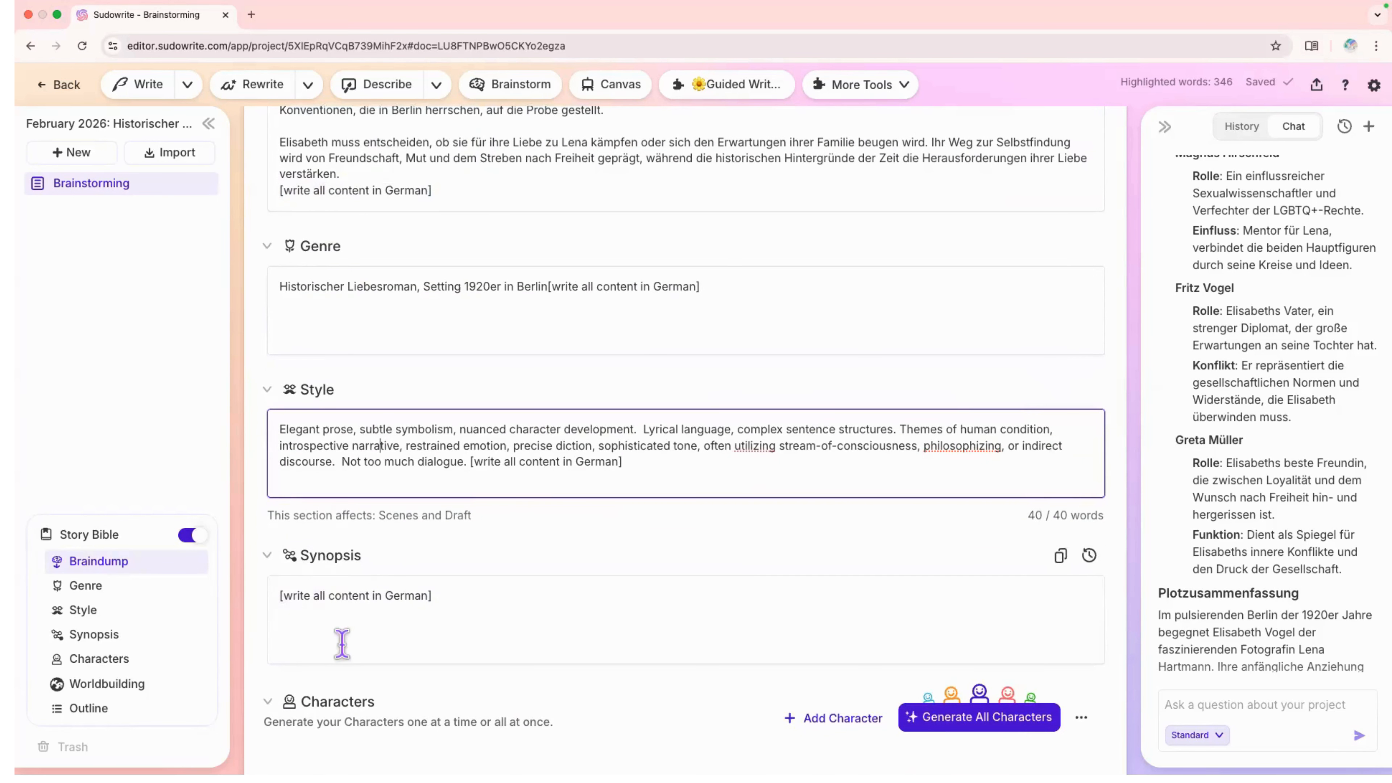
pyautogui.click(274, 600)
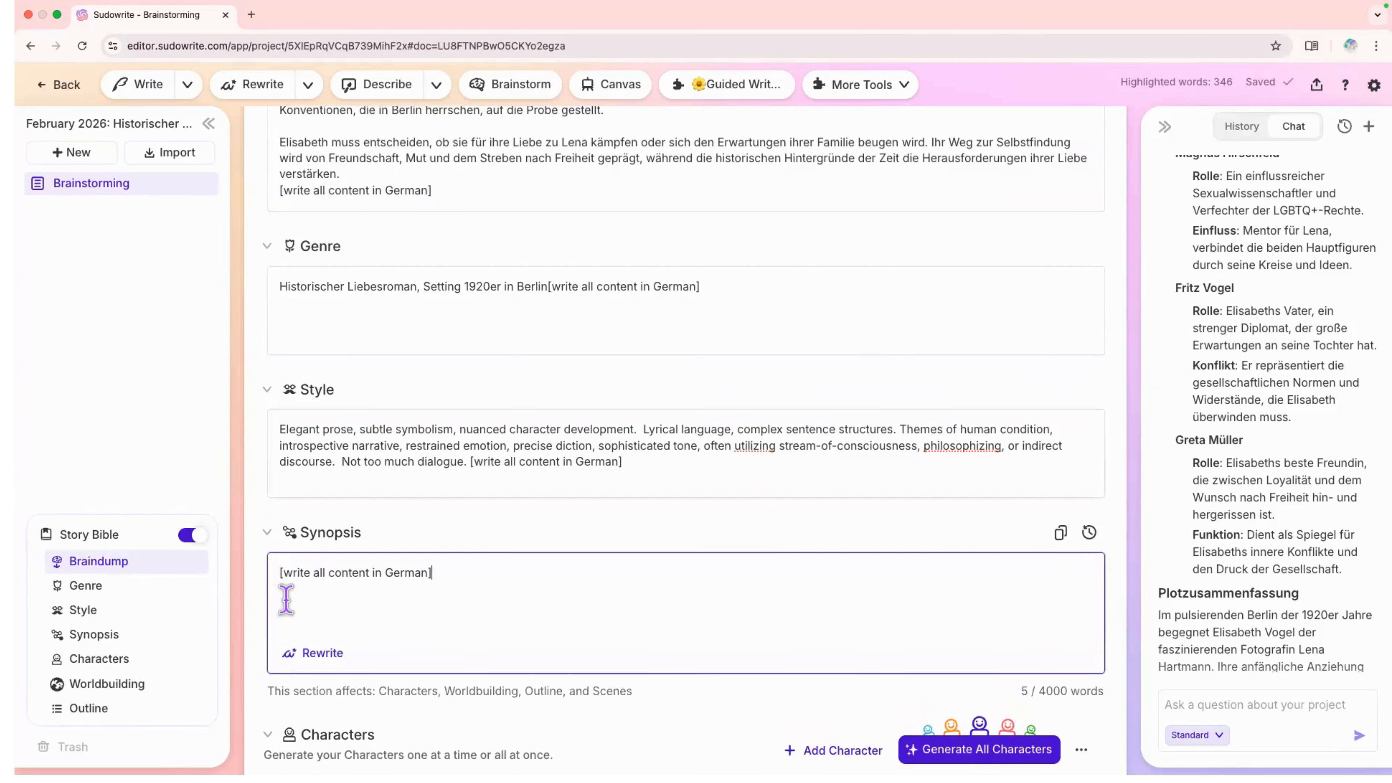
pyautogui.click(577, 614)
pyautogui.scroll(-3, 577, 614)
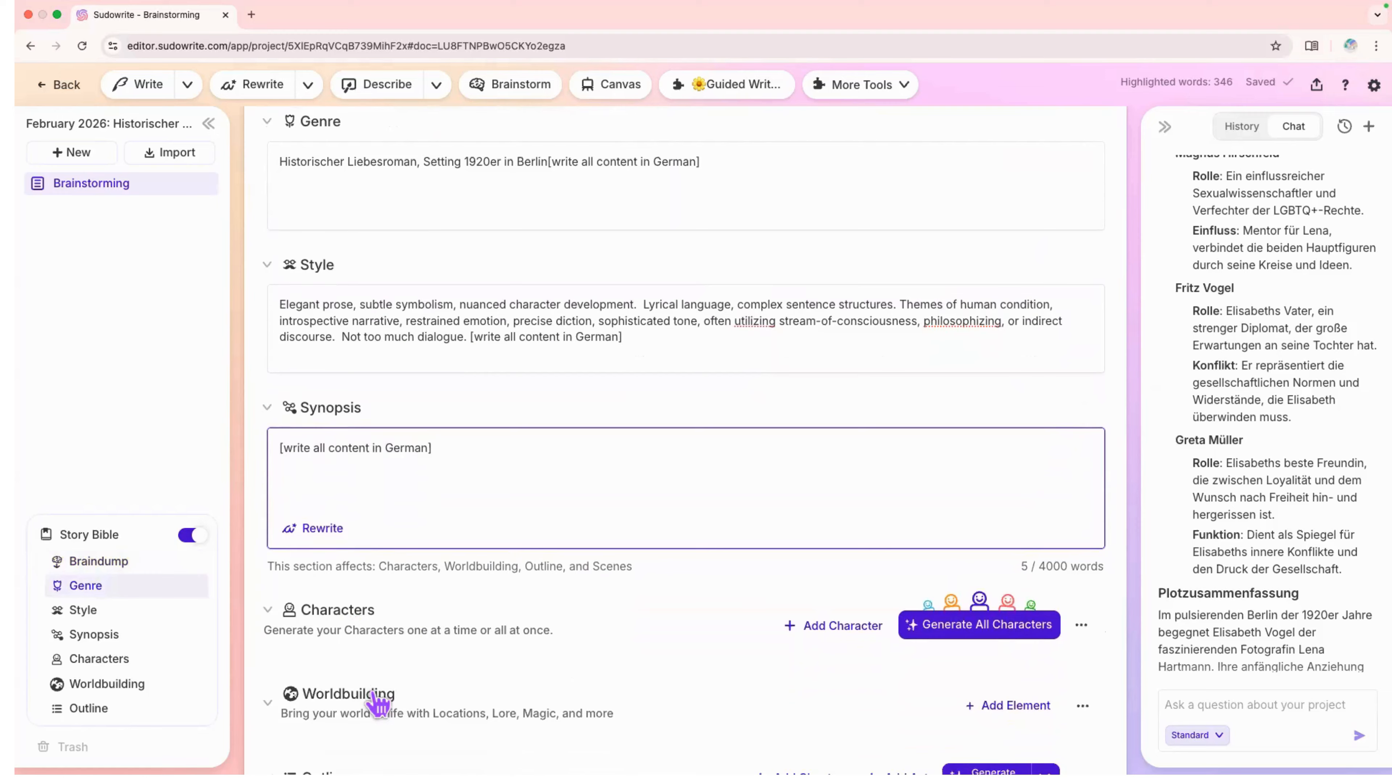
pyautogui.scroll(-4, 374, 703)
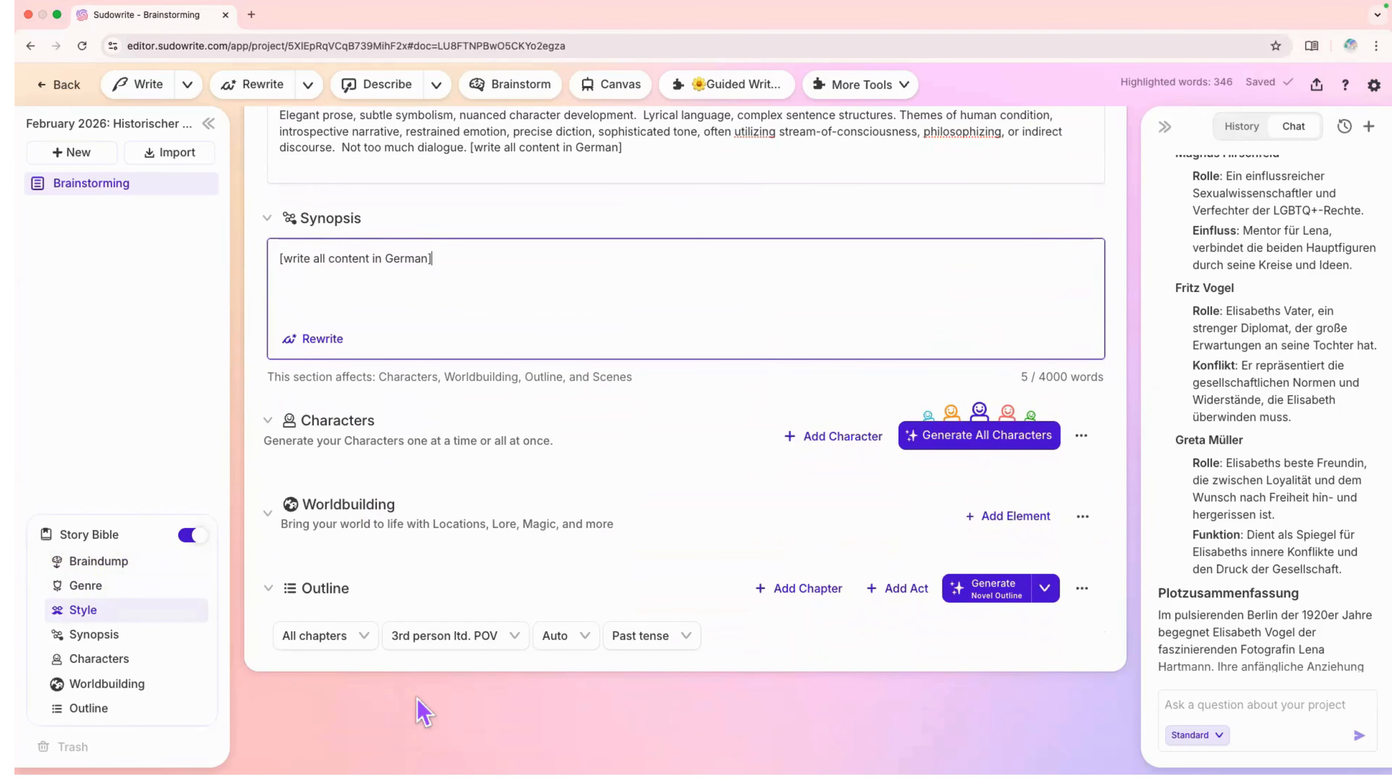
pyautogui.scroll(6, 411, 374)
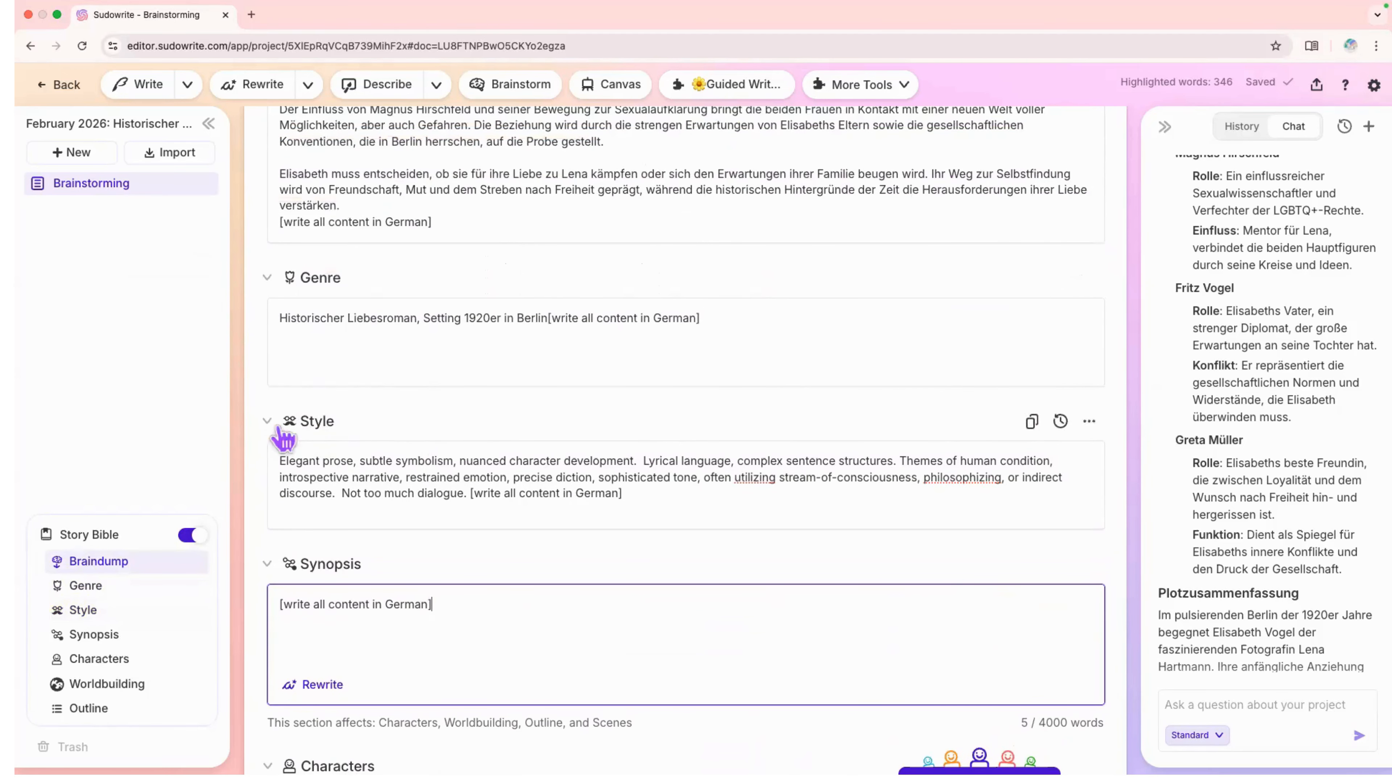
pyautogui.click(343, 499)
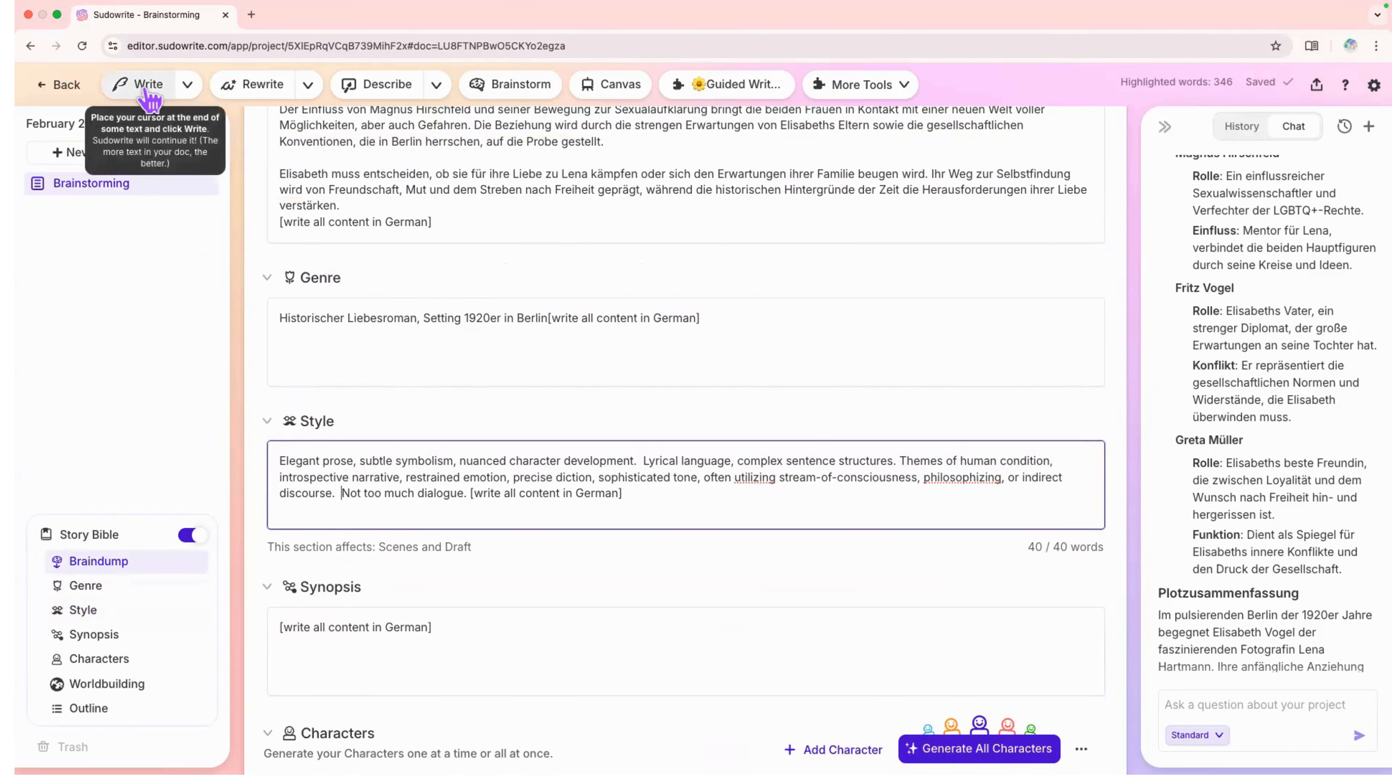
# Return to the beginning of the Brainstorming document and clear its text selection
pyautogui.scroll(-20, 502, 421)
pyautogui.scroll(8, 502, 420)
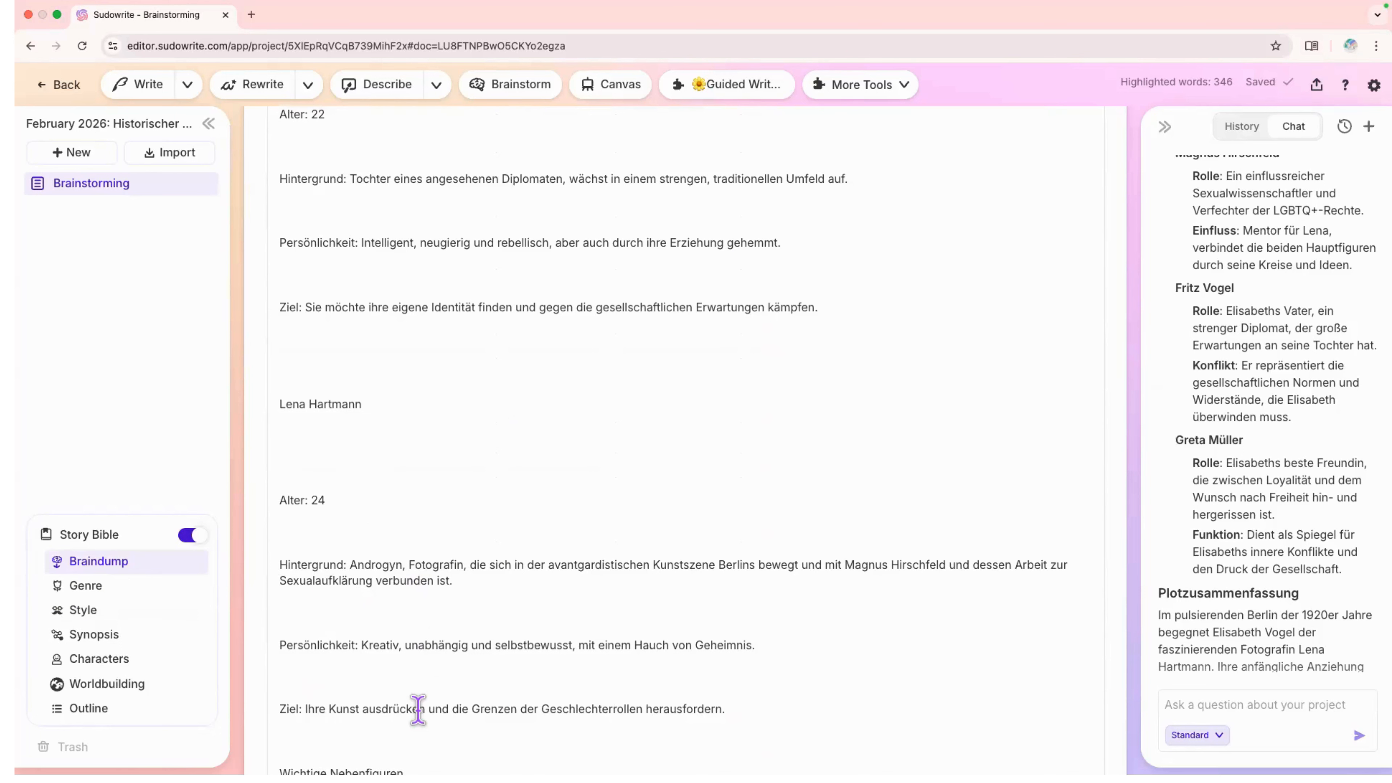
pyautogui.scroll(20, 480, 591)
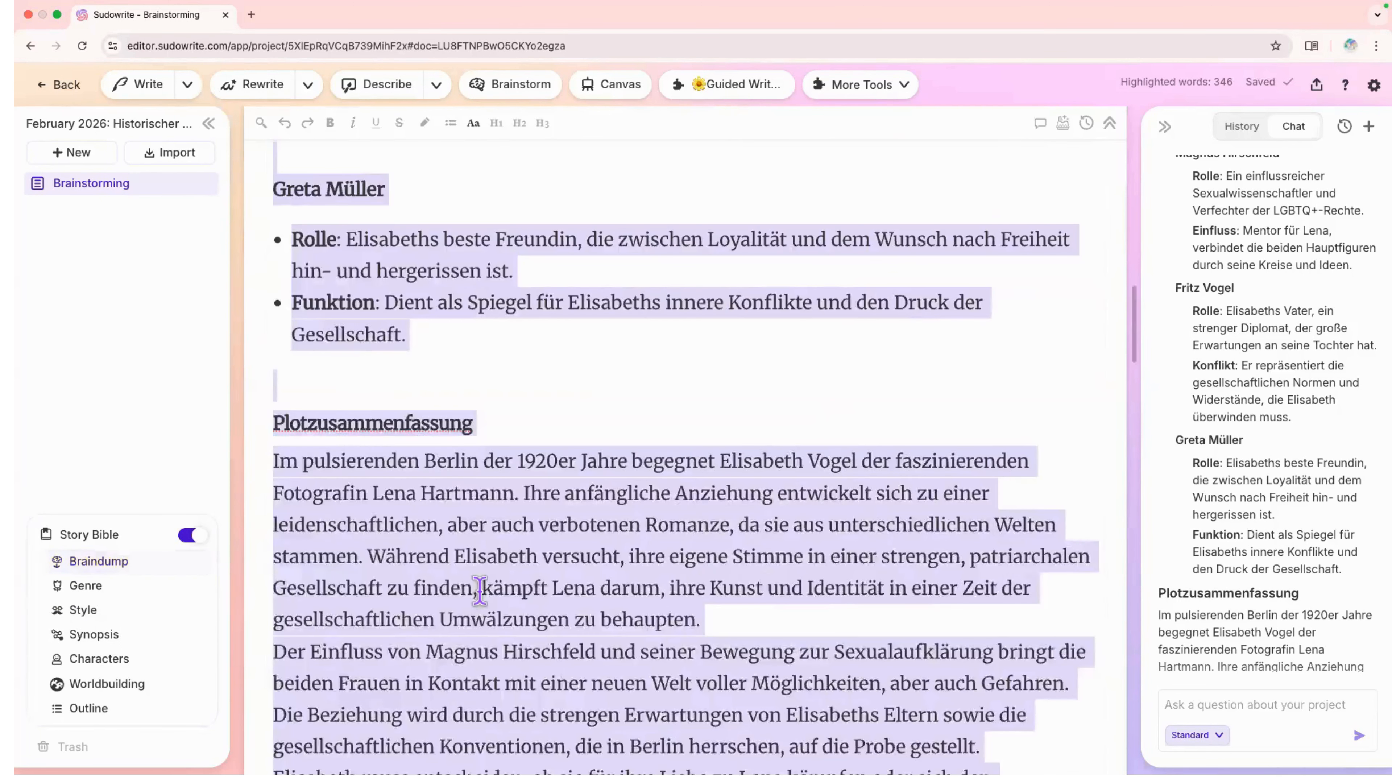
pyautogui.click(566, 504)
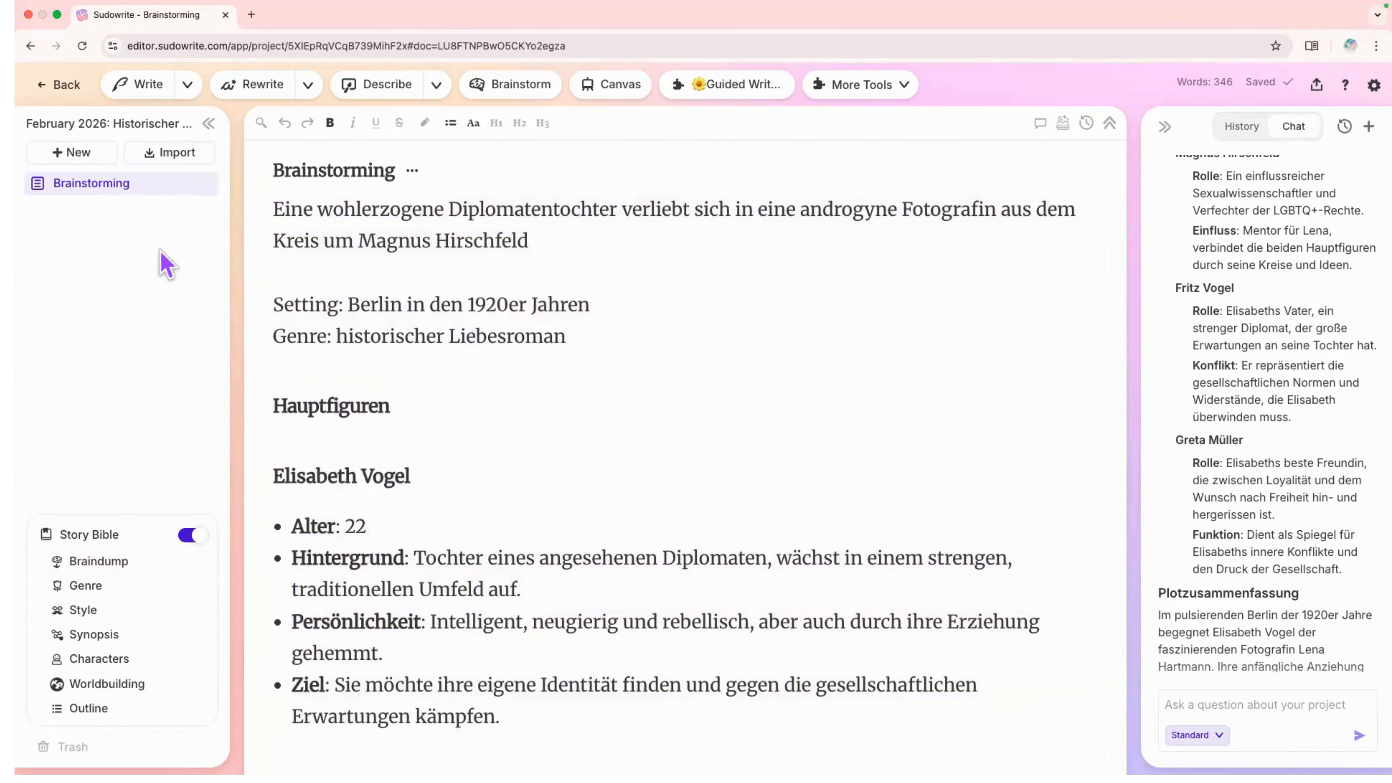
# Create a blank document and set it to continue from the end of the Brainstorming document
pyautogui.click(91, 154)
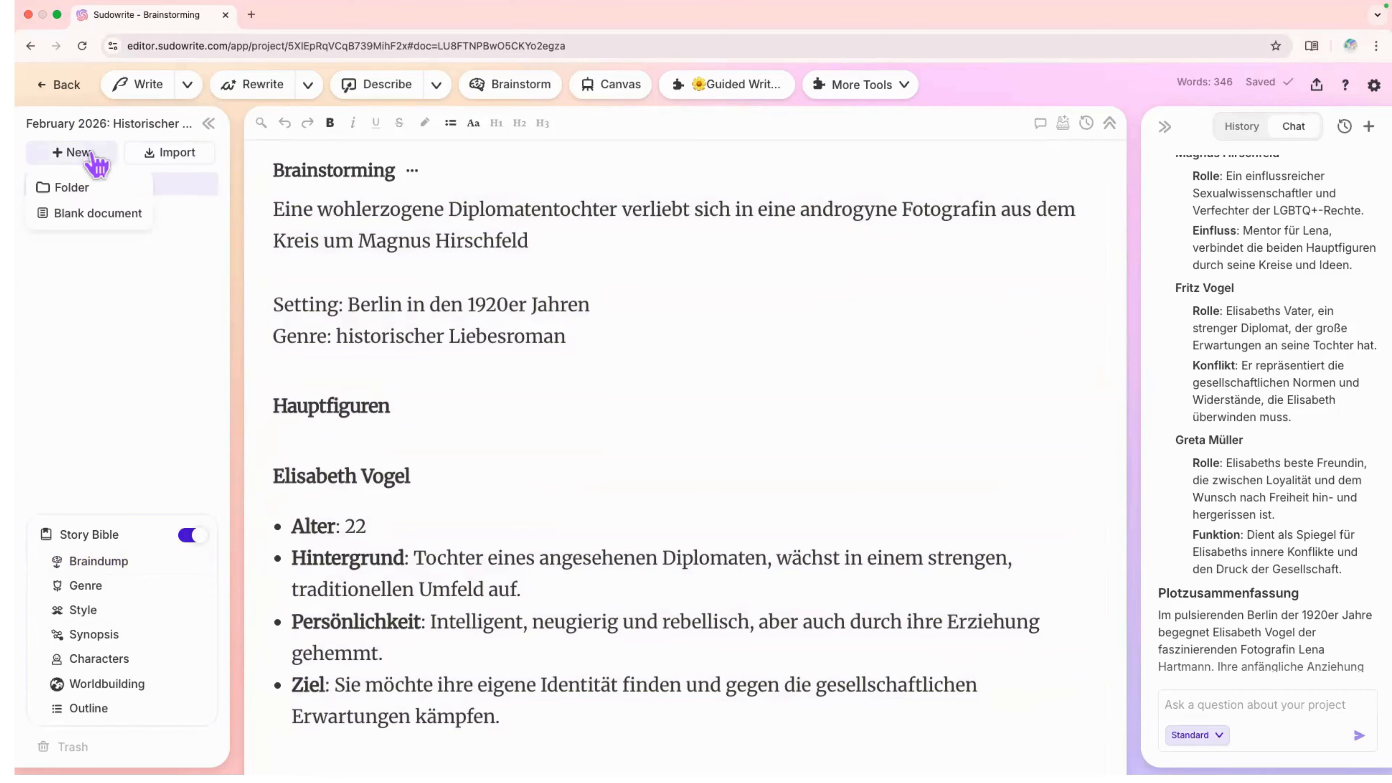
pyautogui.click(96, 222)
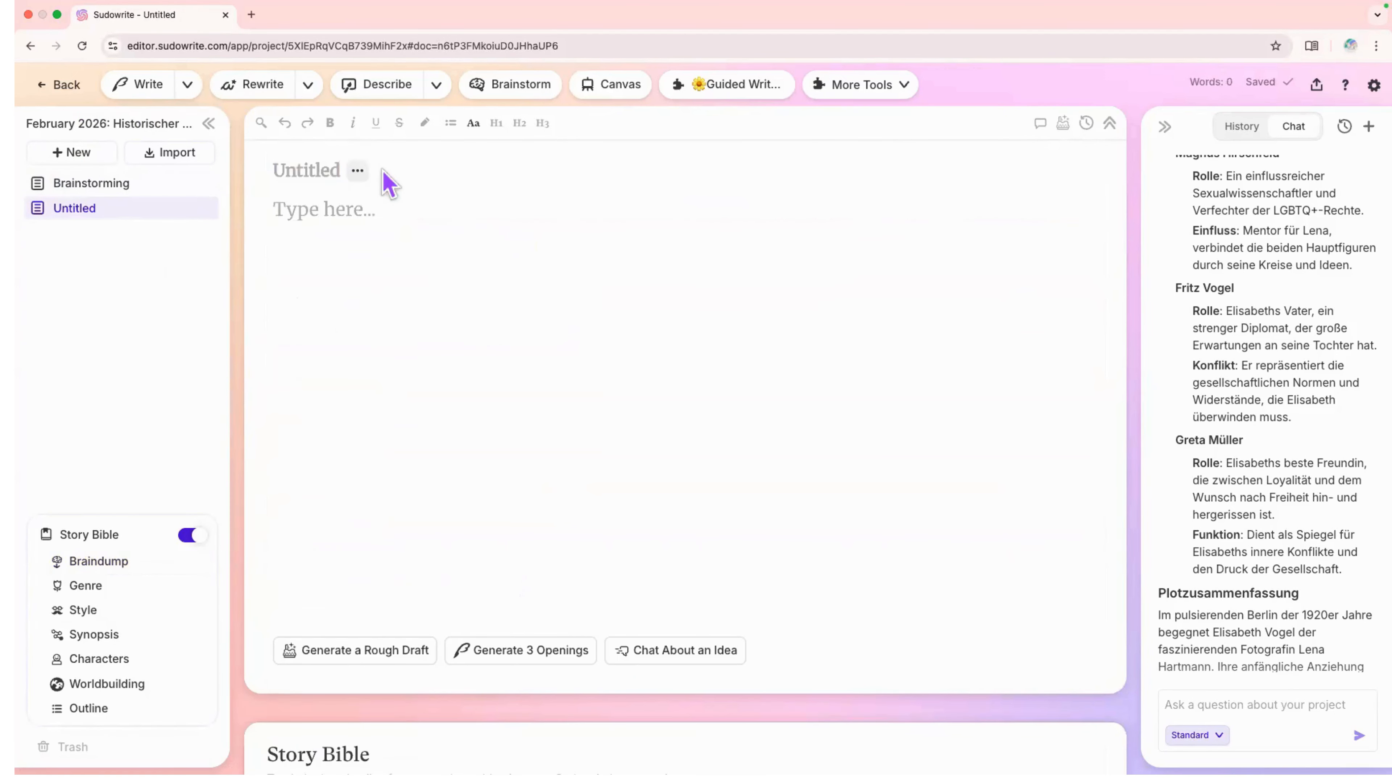
pyautogui.click(365, 179)
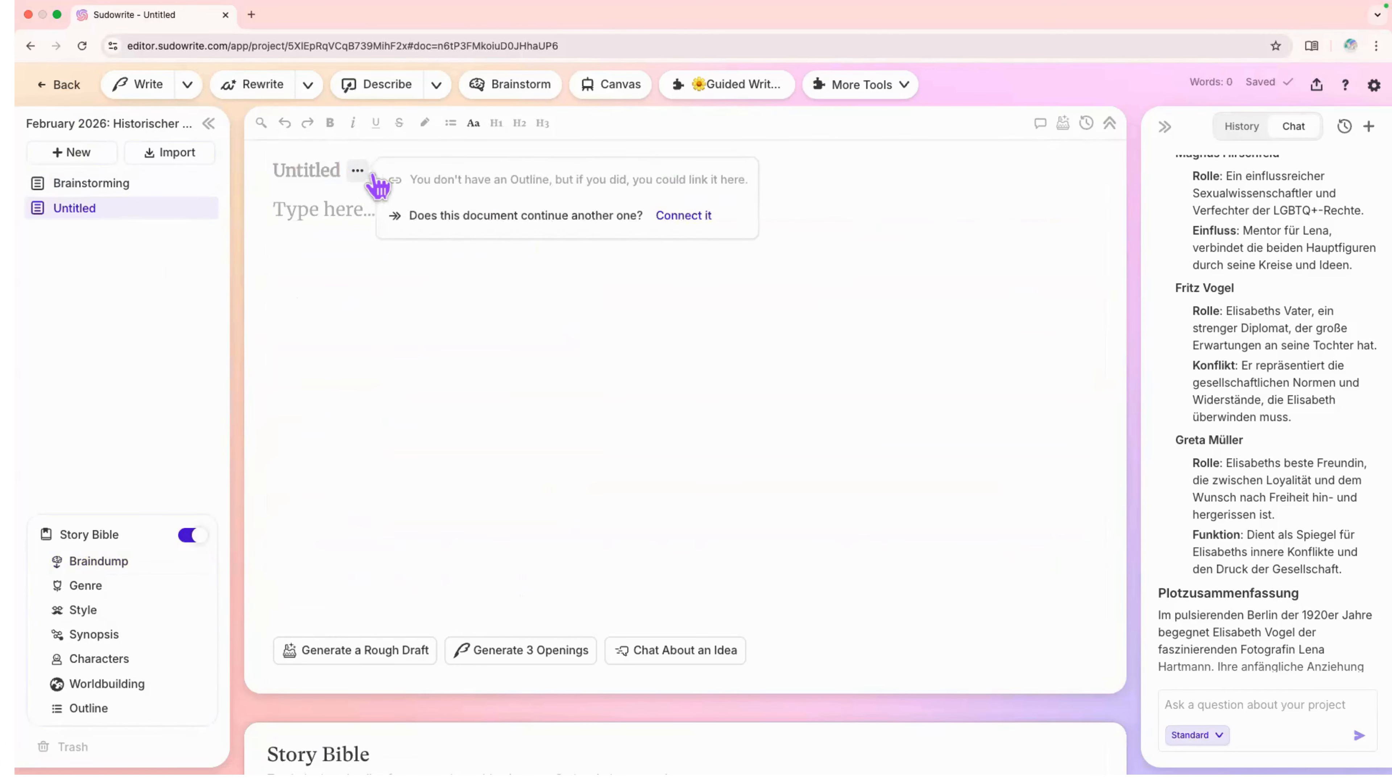
pyautogui.click(656, 208)
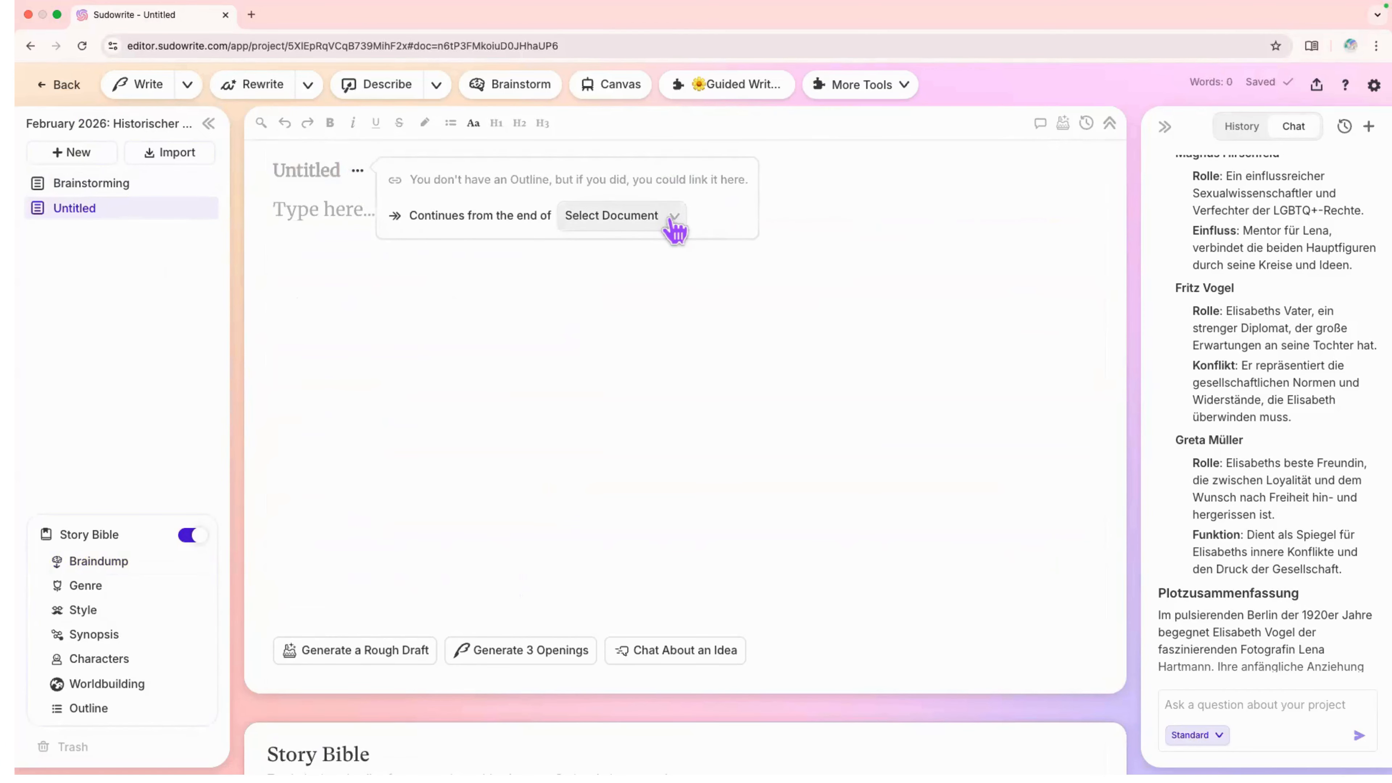
pyautogui.click(673, 228)
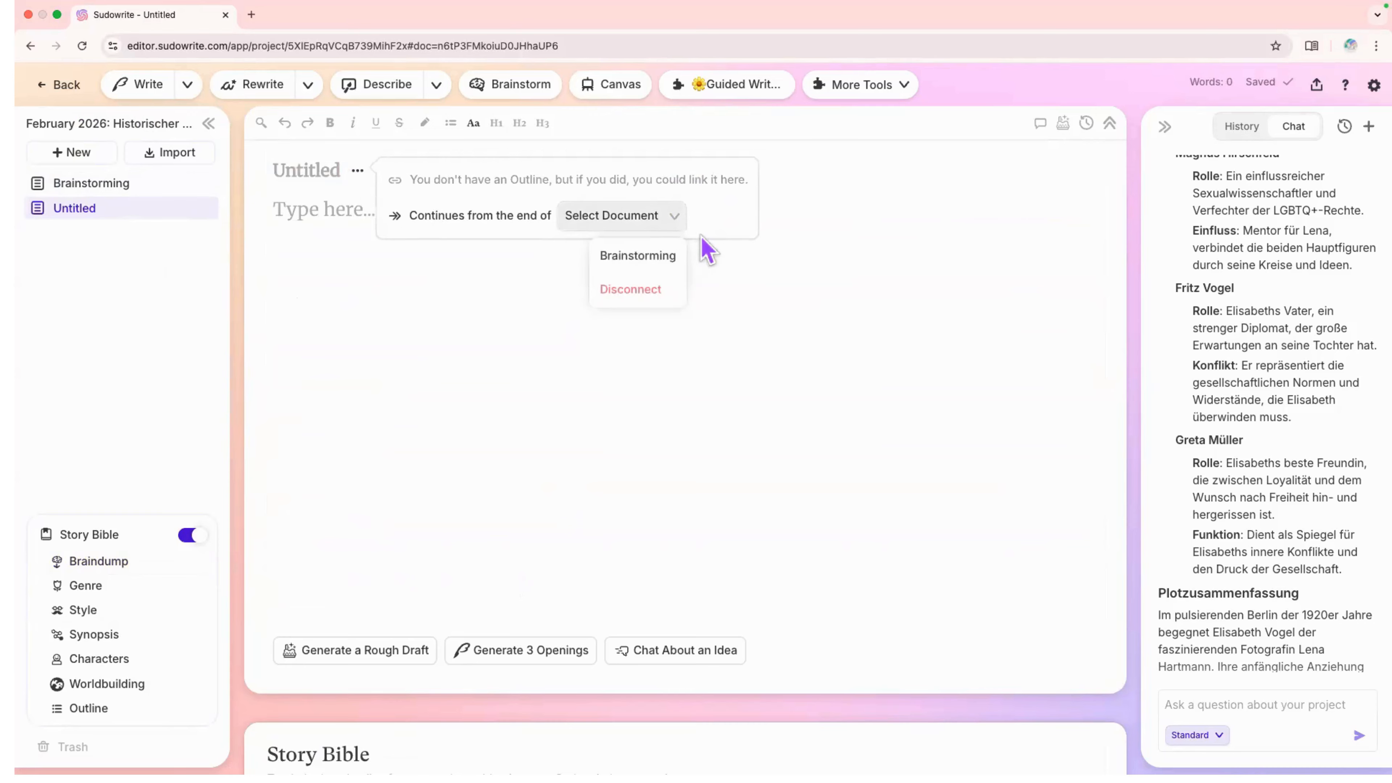
pyautogui.click(641, 258)
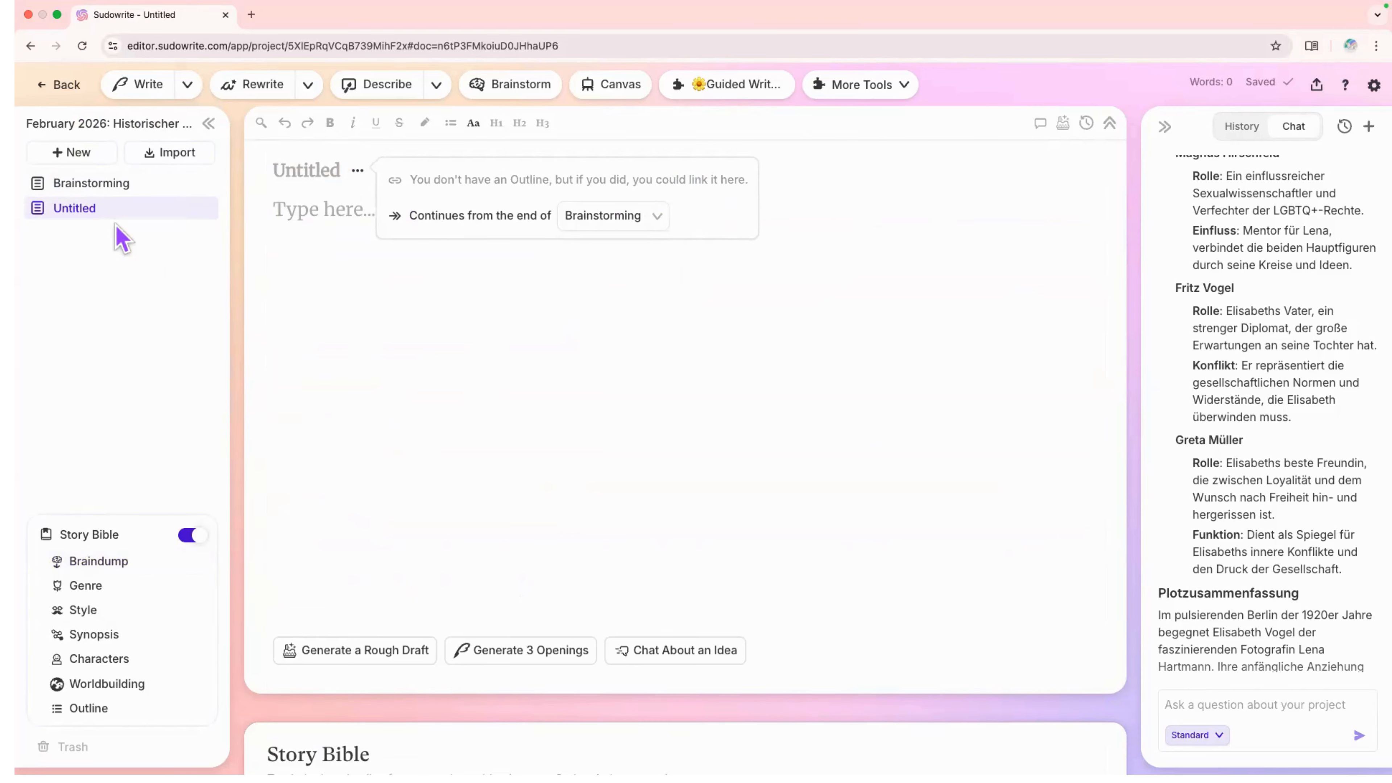
# Add a line reading "(Kontext:" above the opening text of the Brainstorming document
pyautogui.click(92, 189)
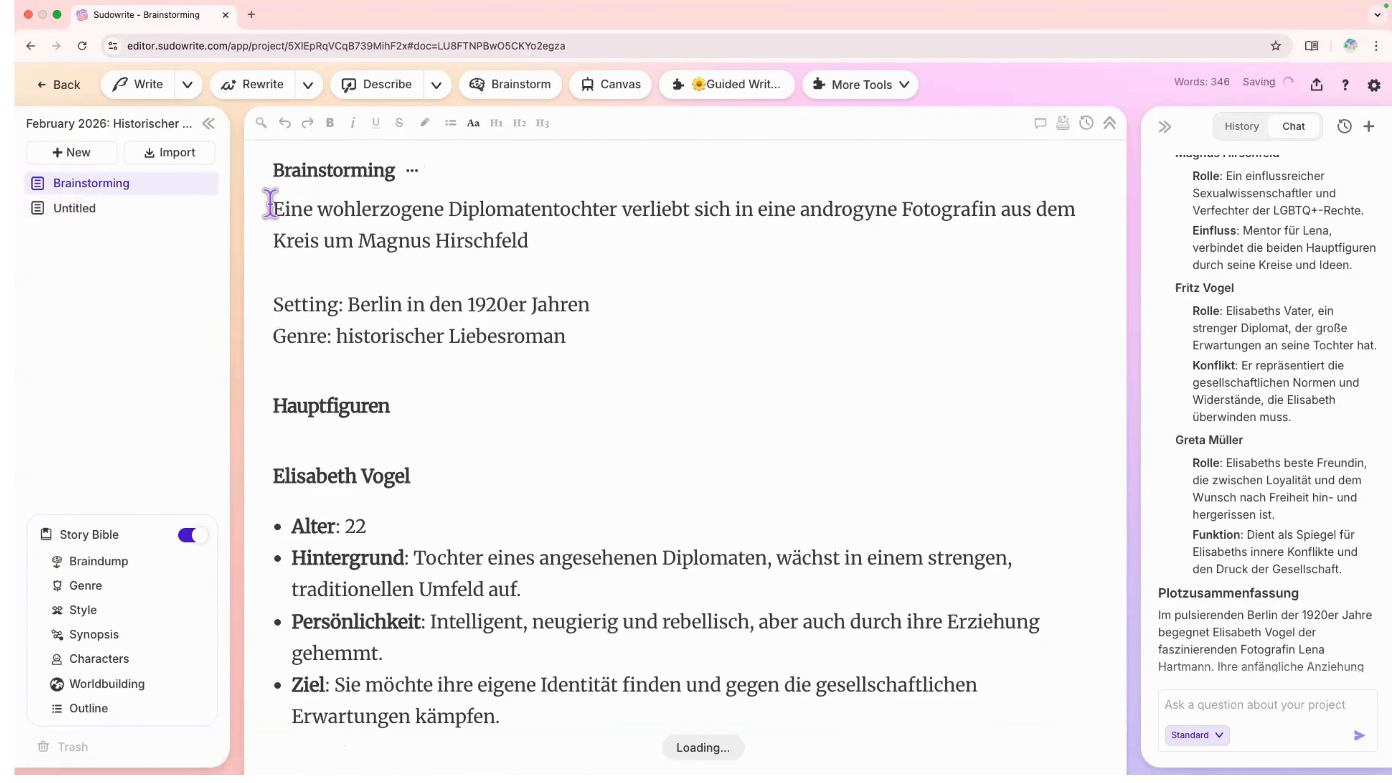
pyautogui.press('Return')
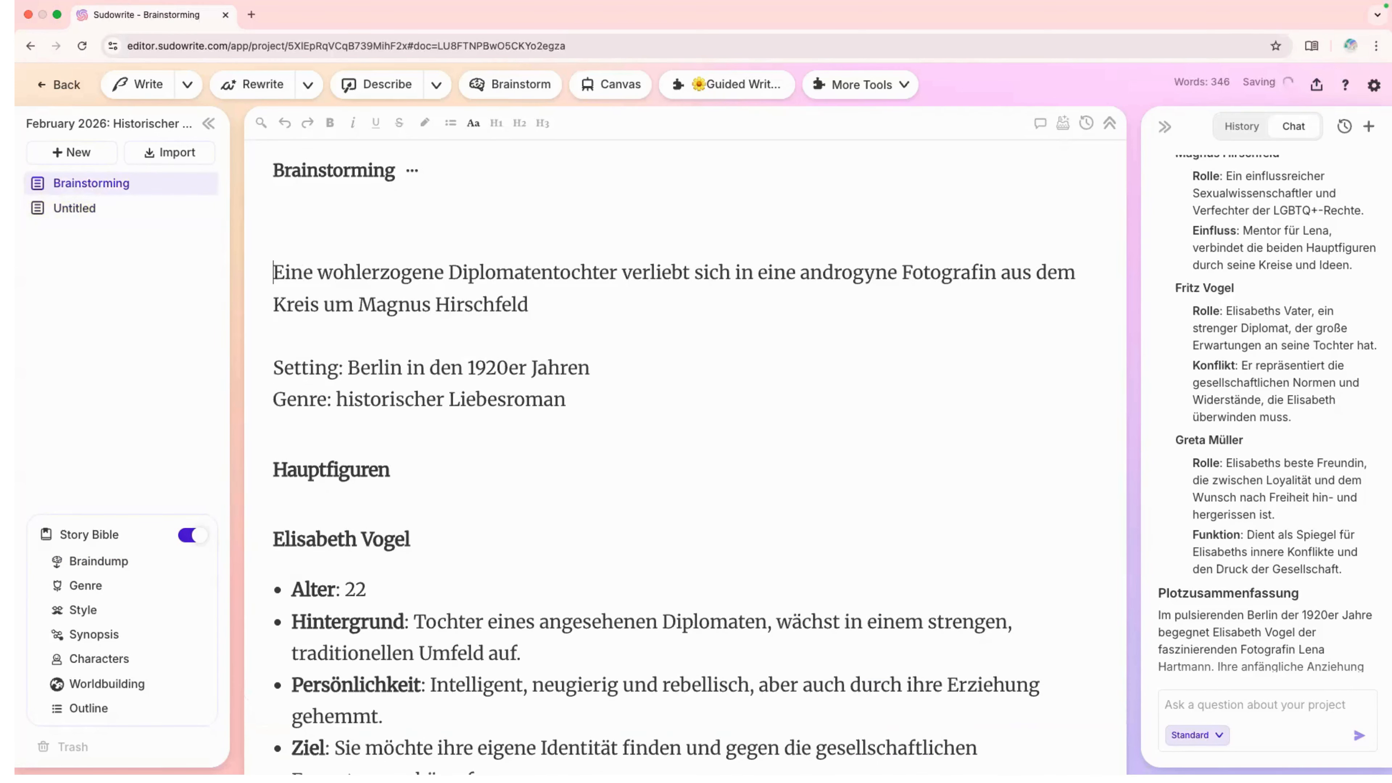
pyautogui.press('Up')
pyautogui.write('Kontext')
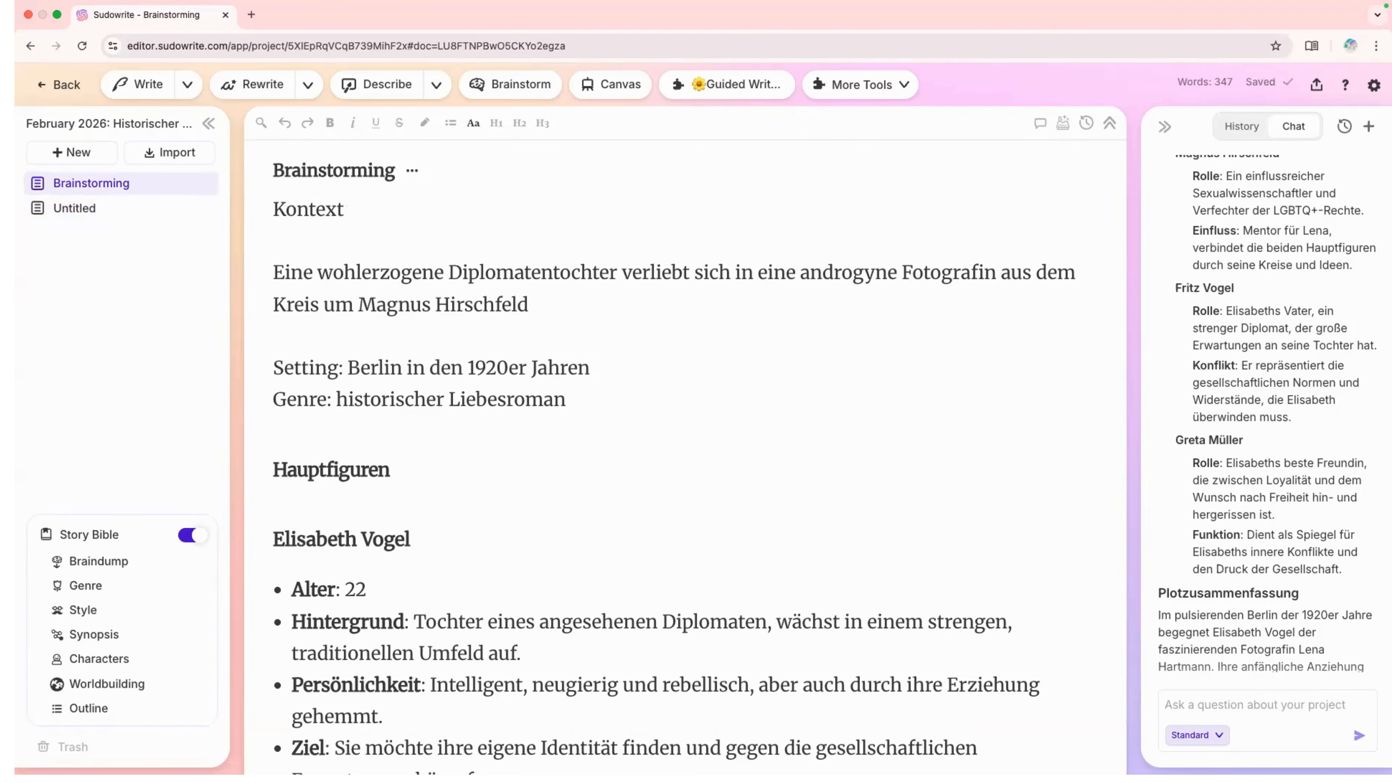
pyautogui.write(':')
pyautogui.click(273, 209)
pyautogui.write('(')
# Place the text cursor after the final sentence of the Plotzusammenfassung in the Brainstorming document
pyautogui.scroll(-20, 347, 318)
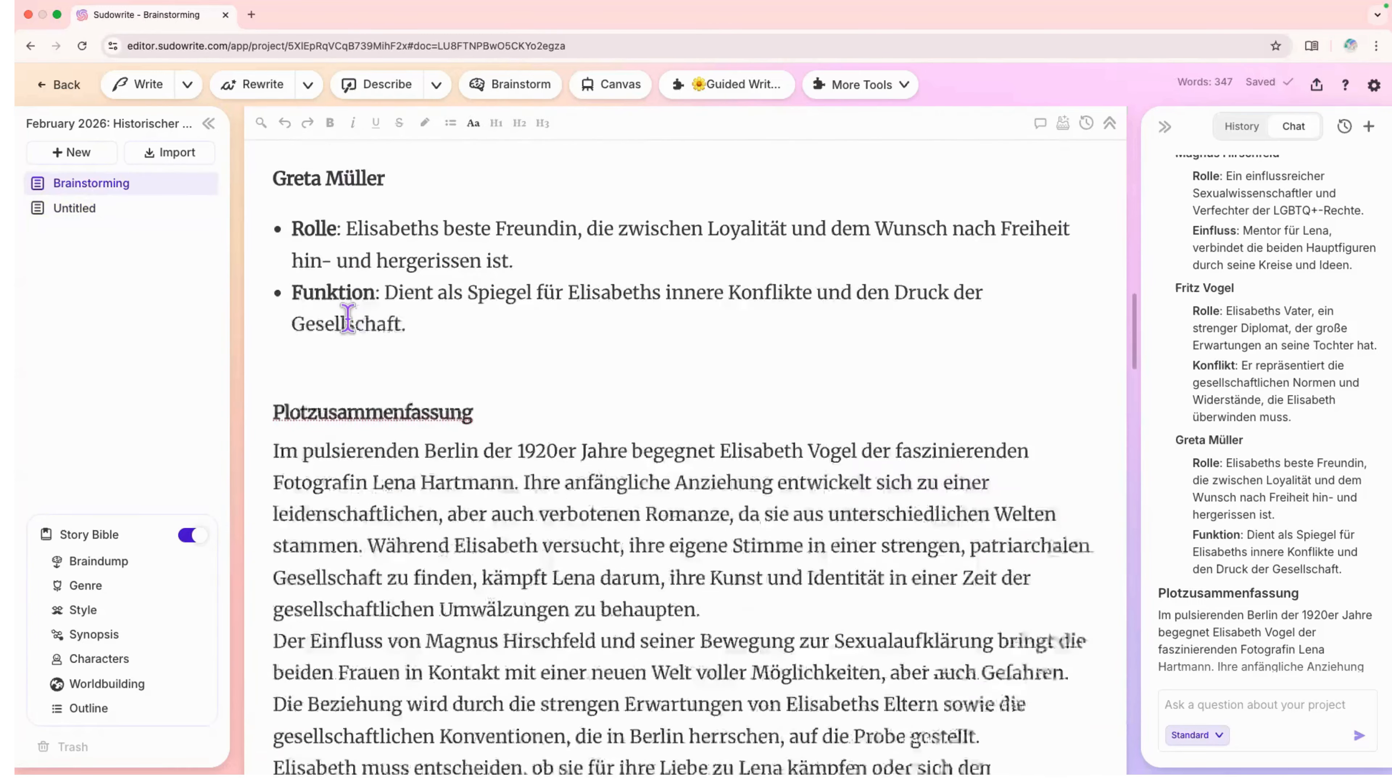
pyautogui.scroll(20, 347, 317)
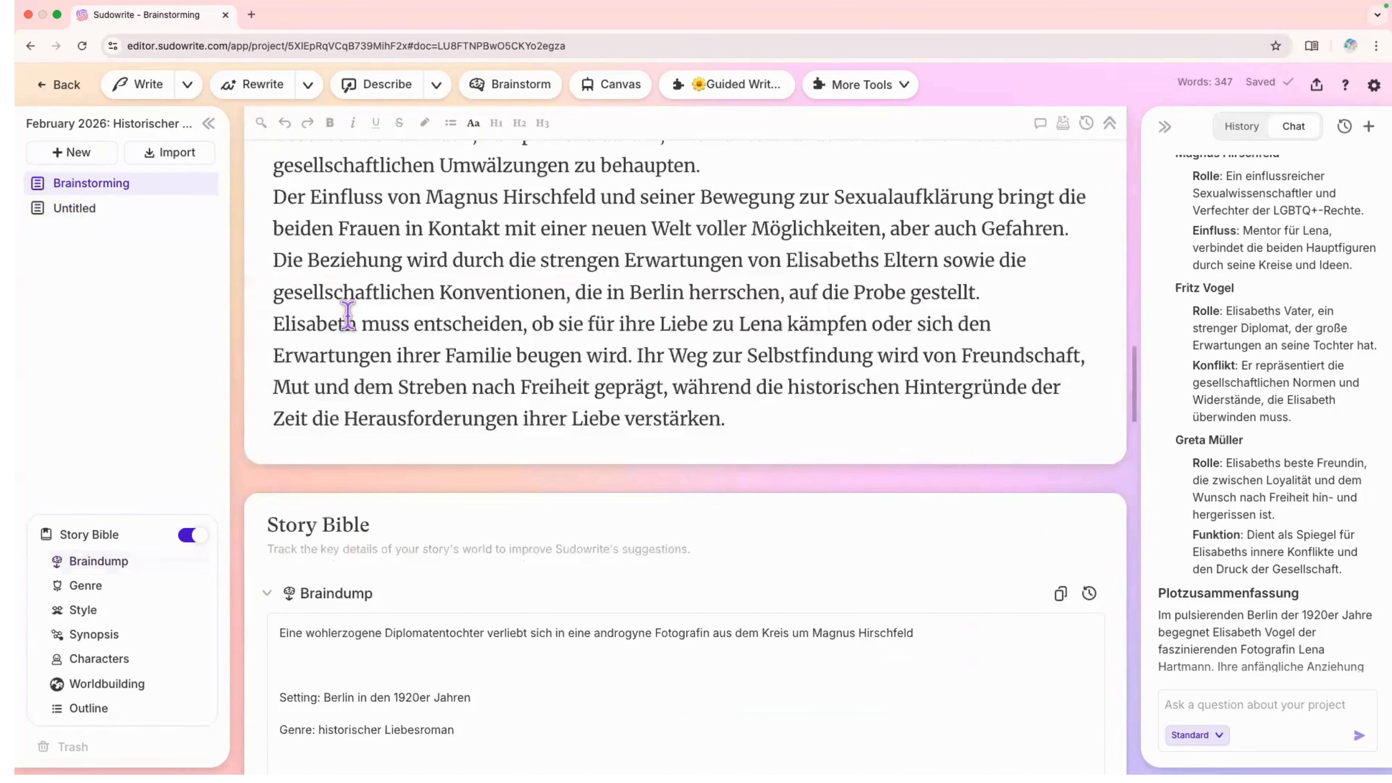
pyautogui.click(752, 551)
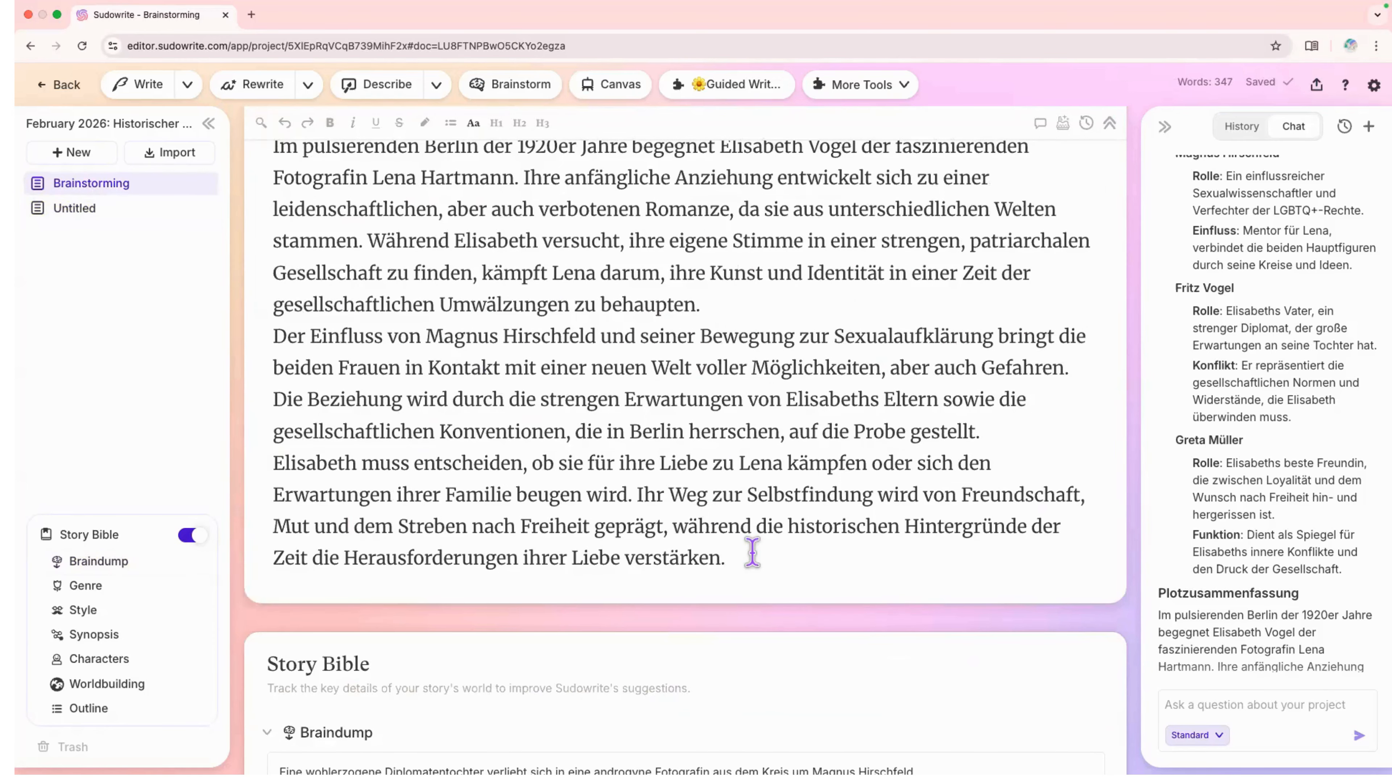
pyautogui.scroll(5, 751, 552)
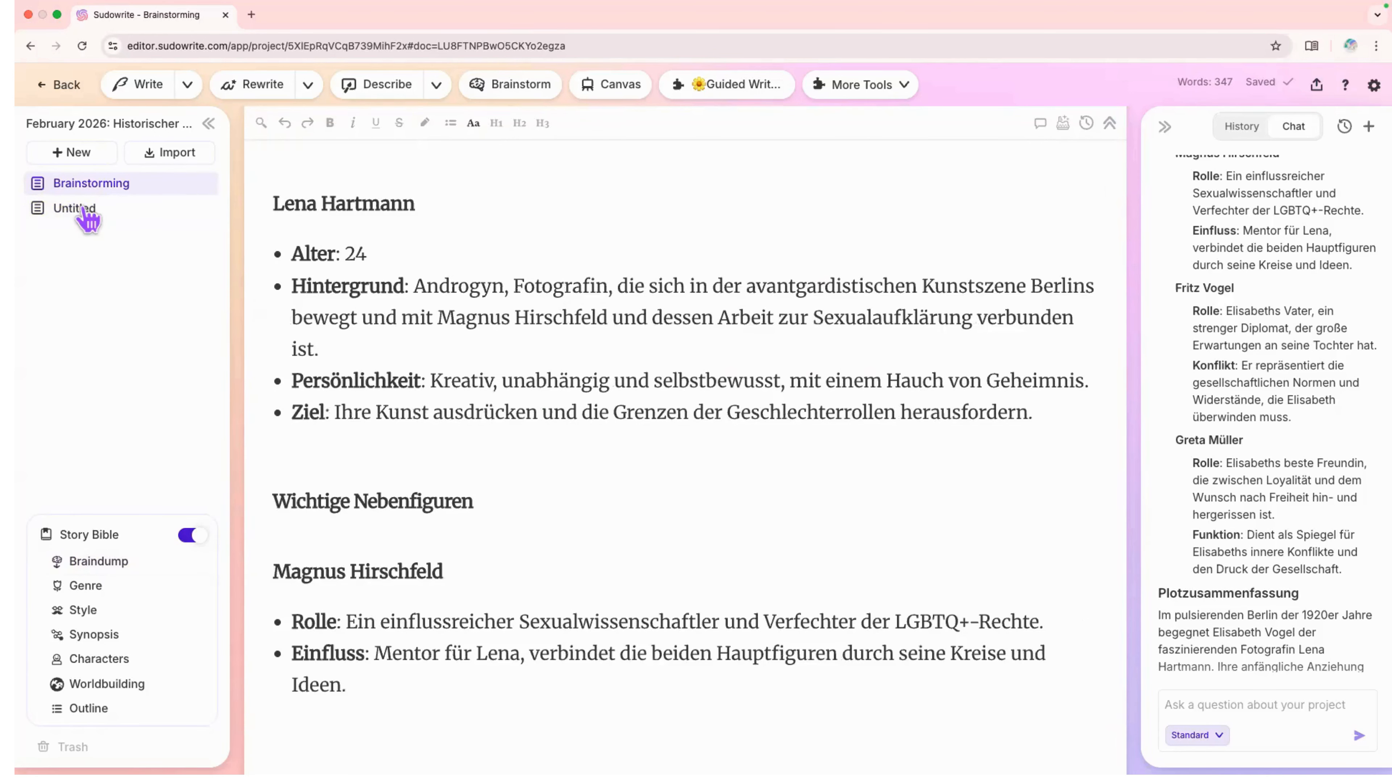
# Return to the untitled document and set Creativity to Least in the Write settings
pyautogui.click(63, 209)
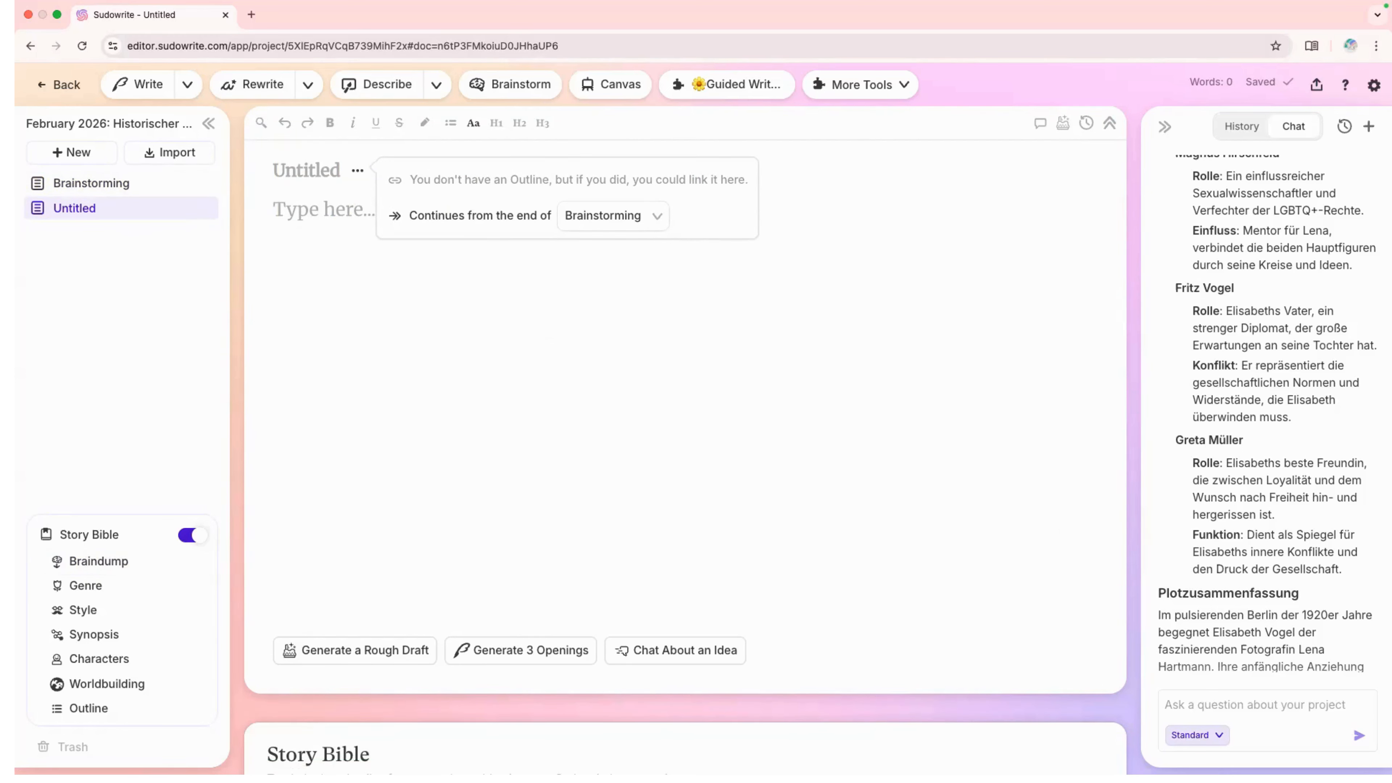
pyautogui.click(187, 84)
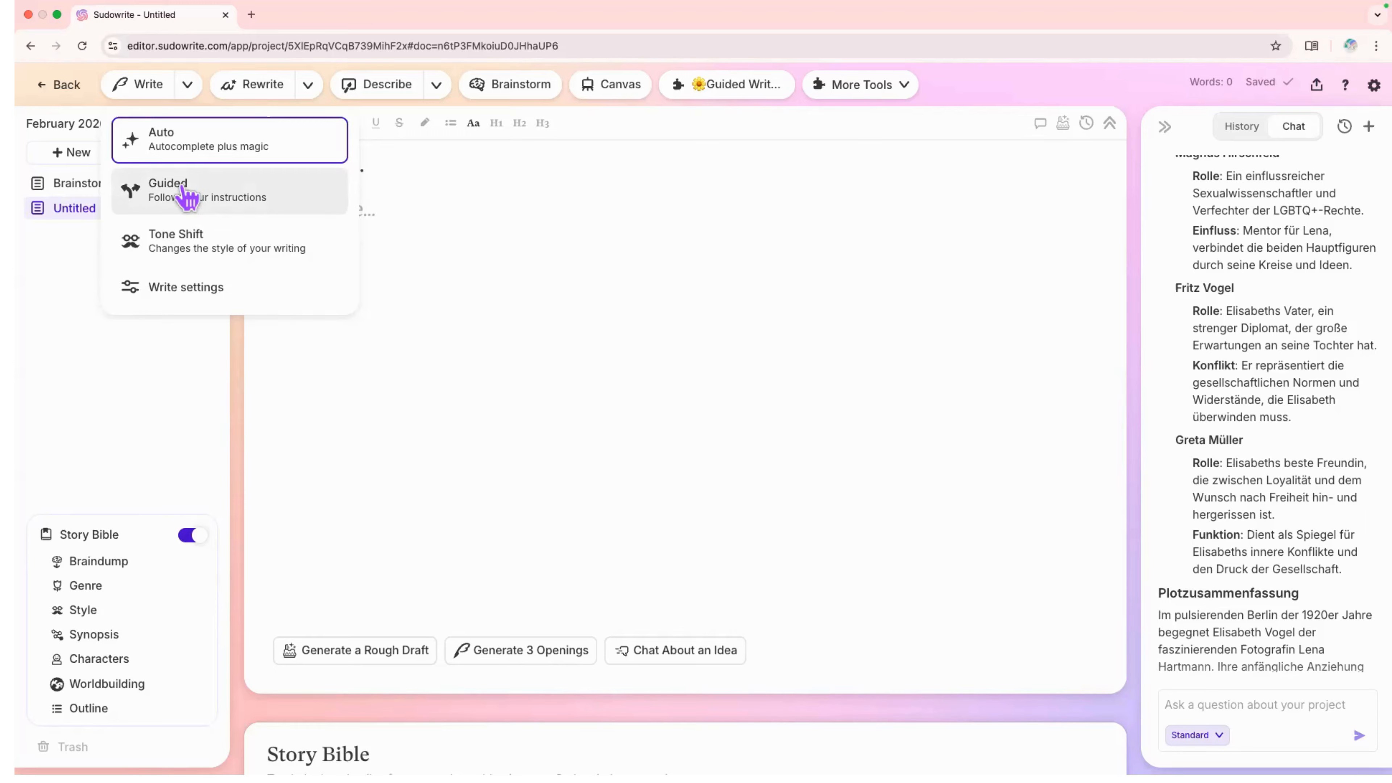
pyautogui.click(164, 293)
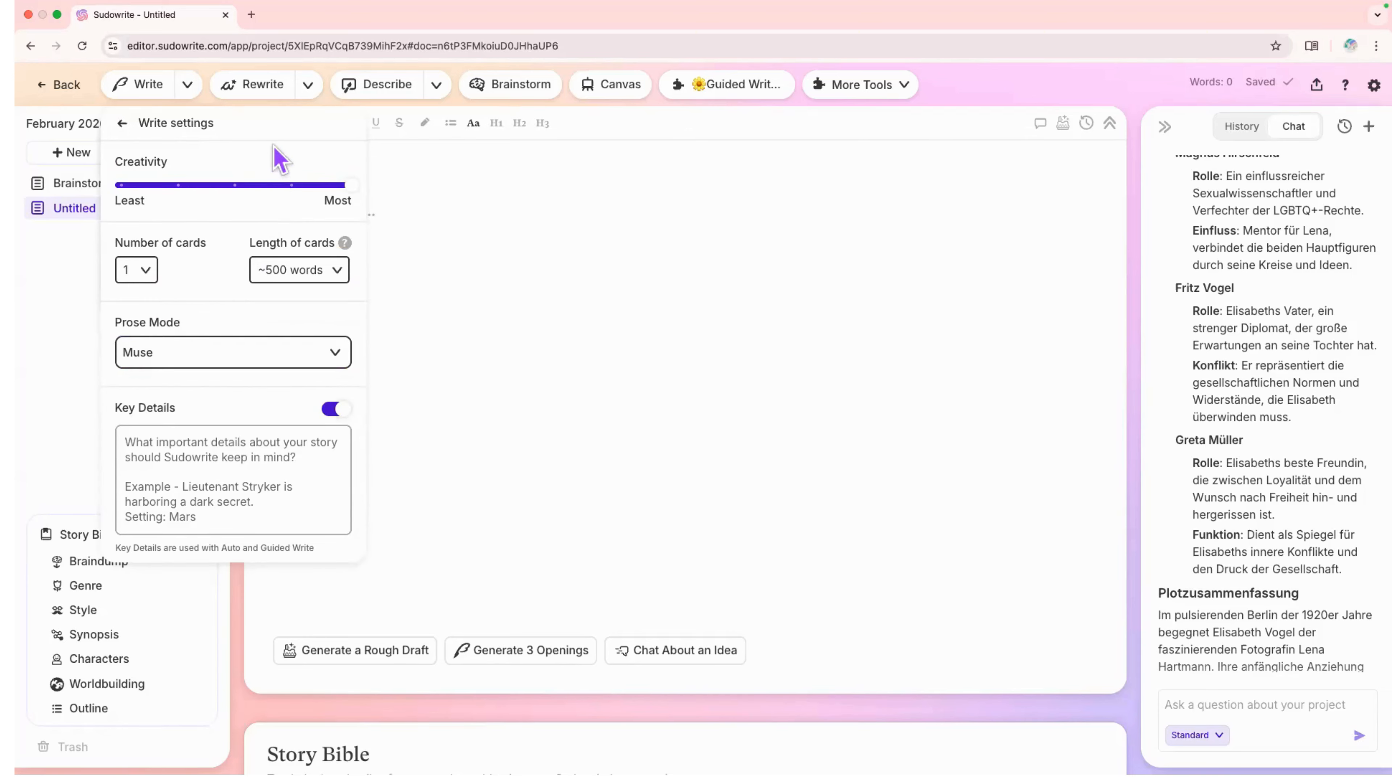
pyautogui.click(184, 191)
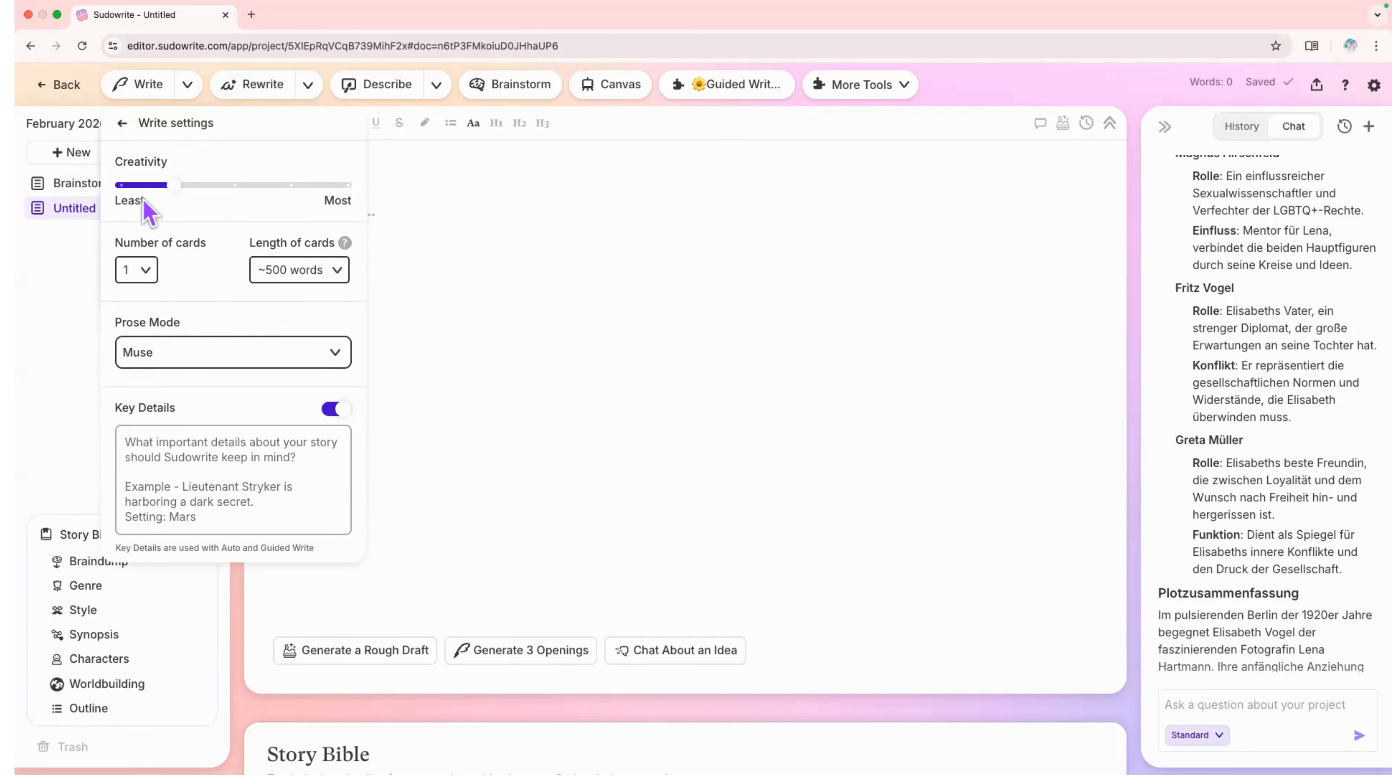
pyautogui.click(139, 198)
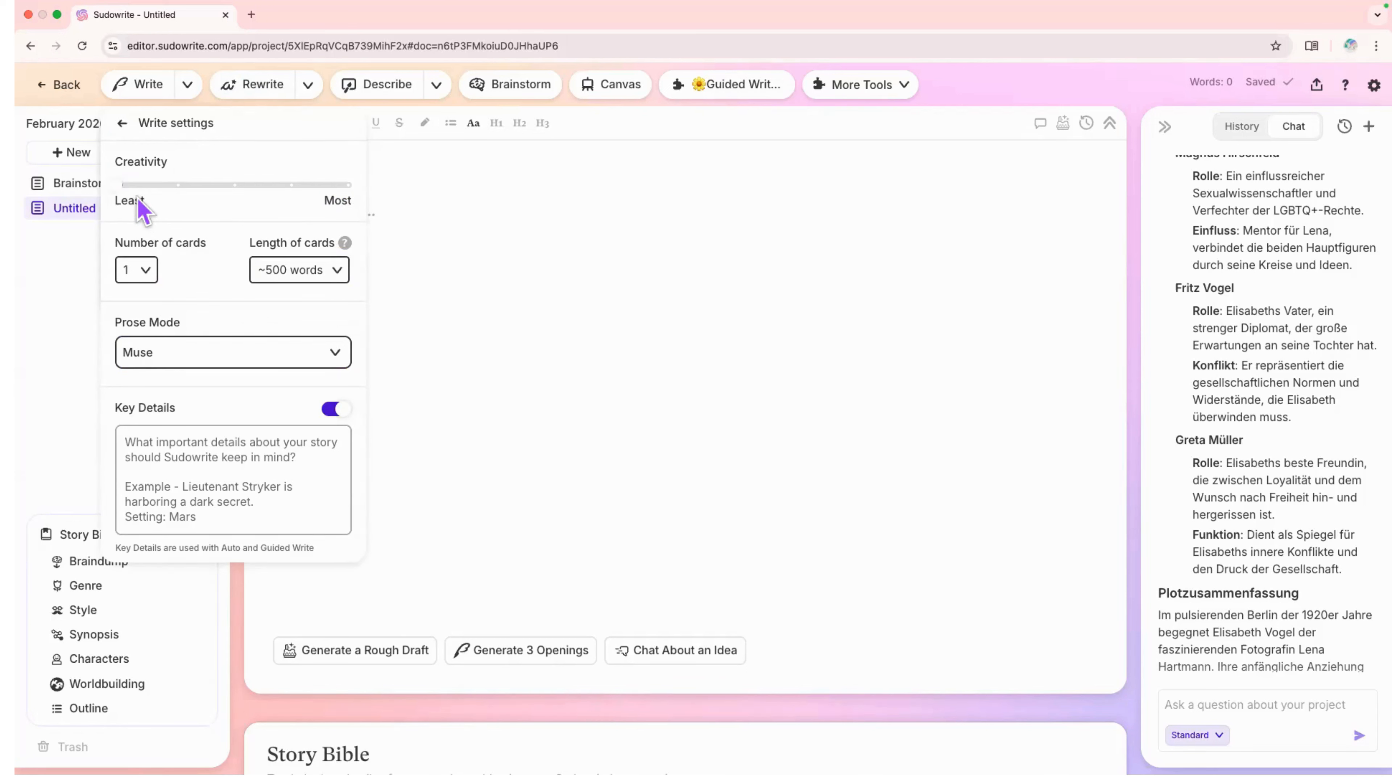
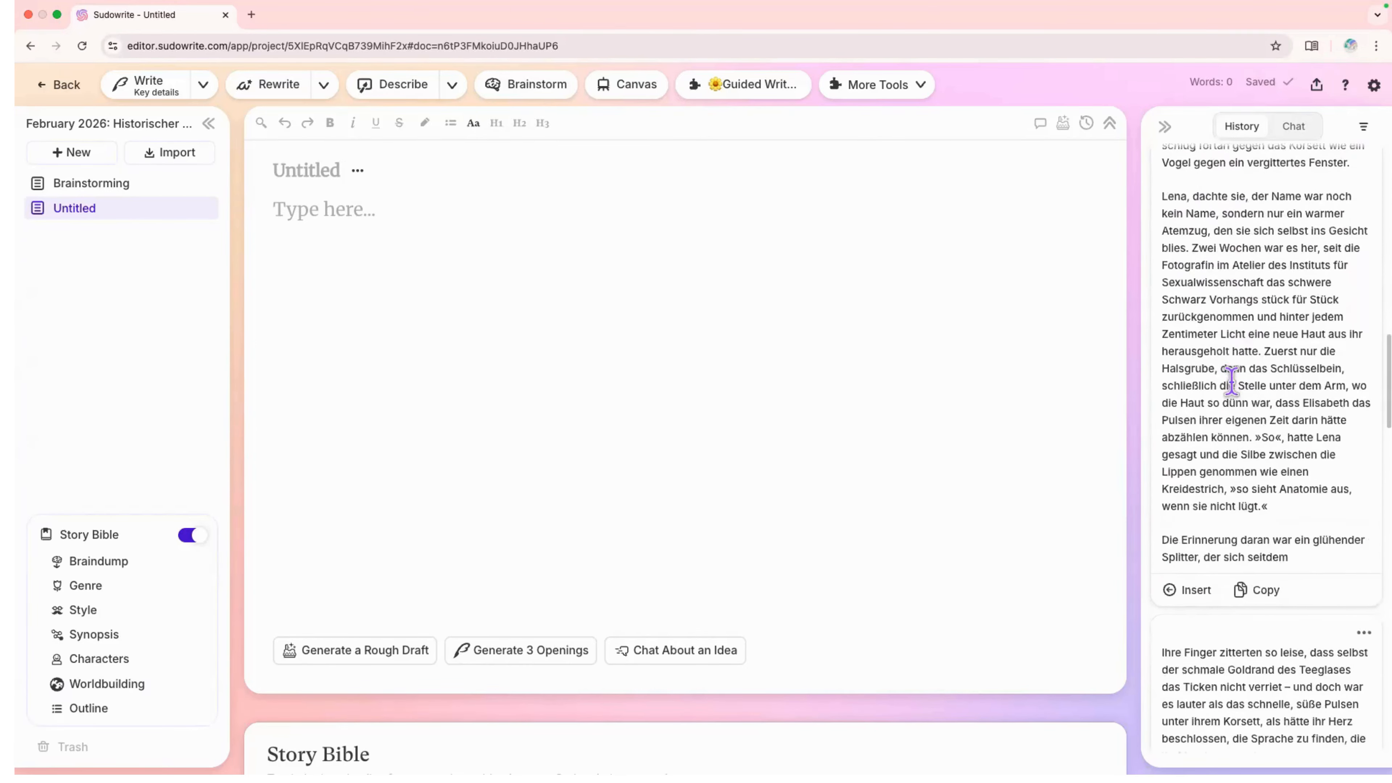
# Skim the generated Write cards in the history down to the last one and back up to the context they used
pyautogui.scroll(-15, 1231, 378)
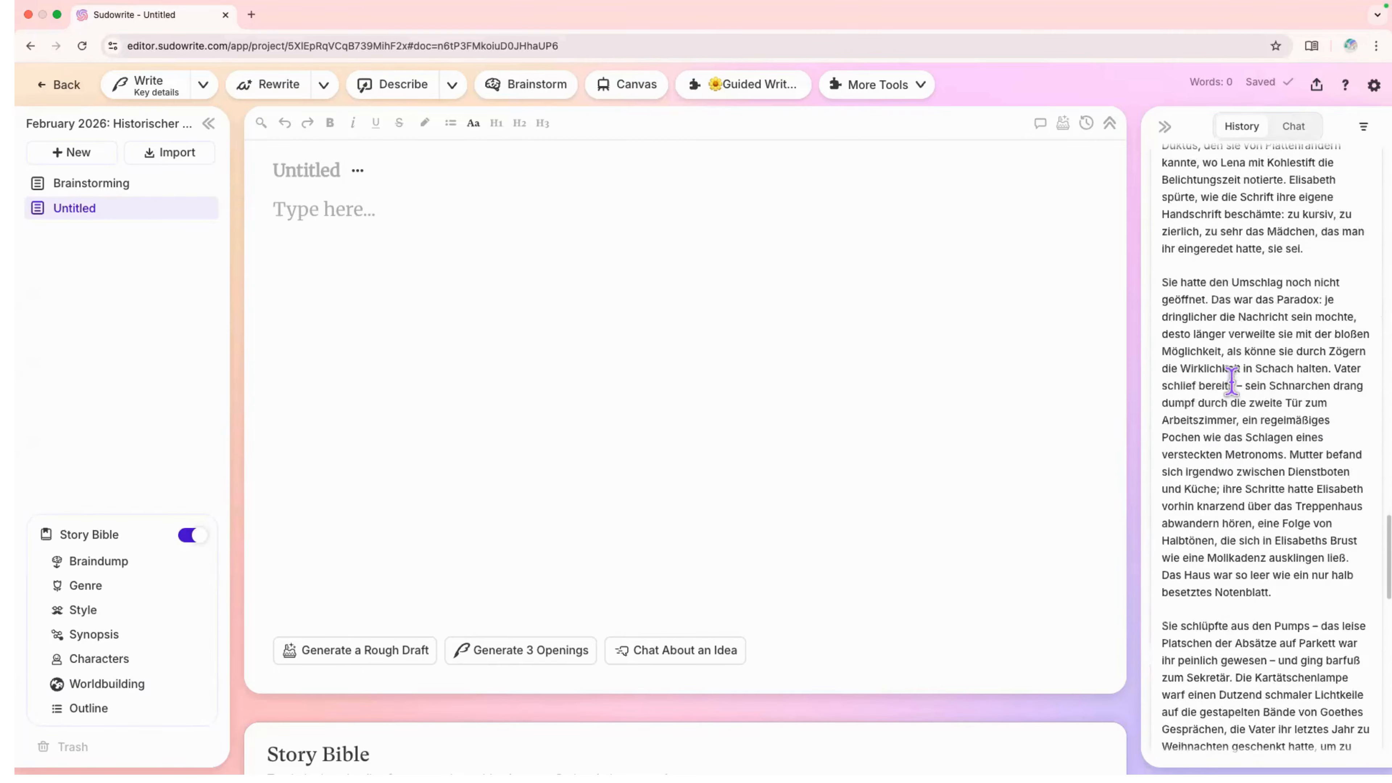
pyautogui.scroll(-15, 1231, 378)
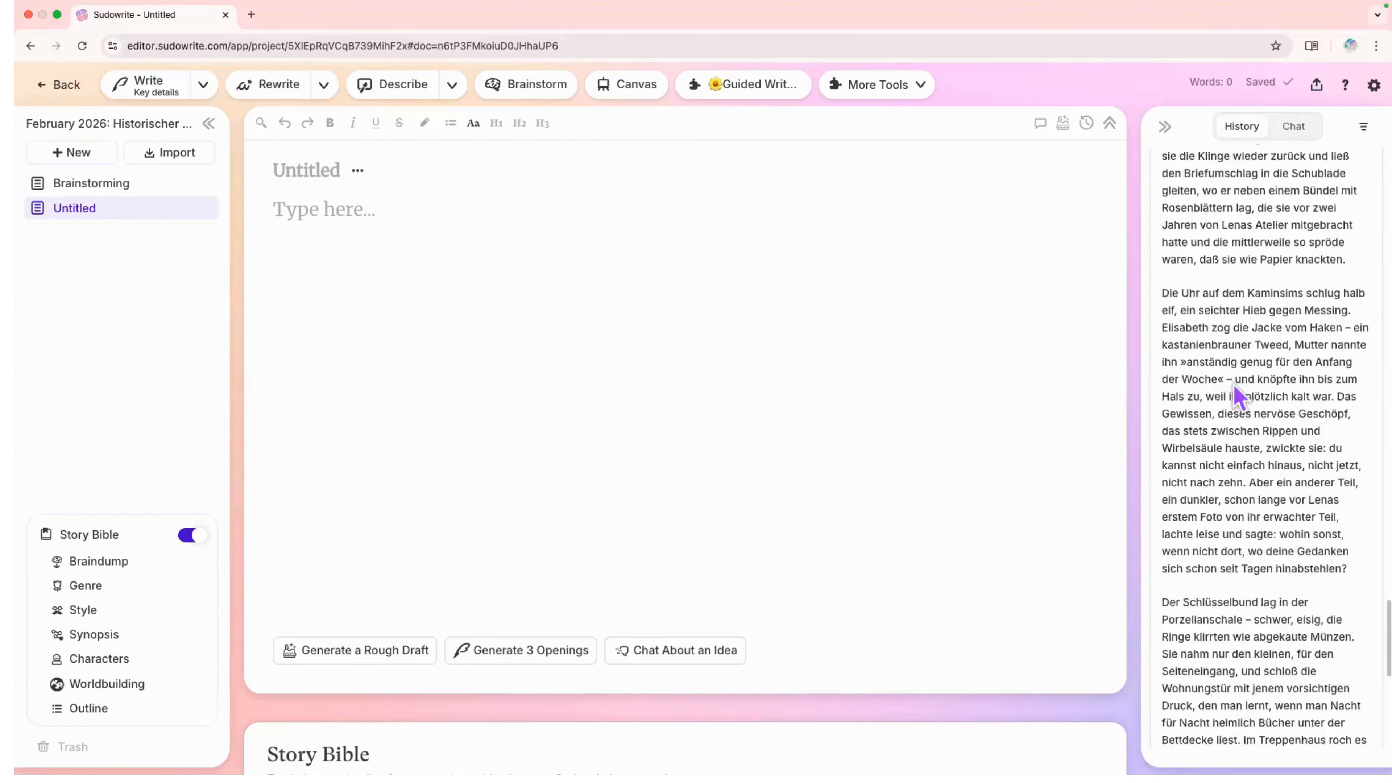
pyautogui.scroll(-5, 1231, 379)
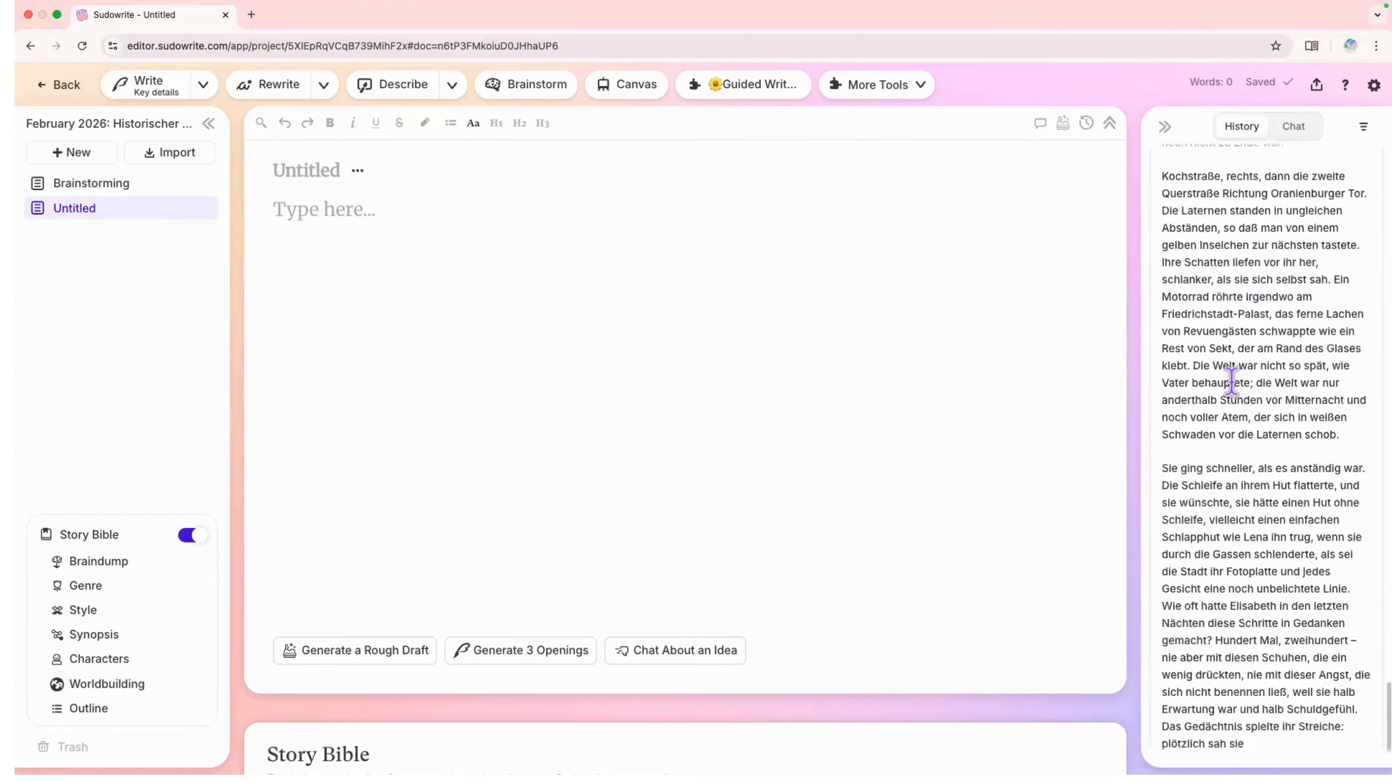
pyautogui.scroll(15, 1231, 378)
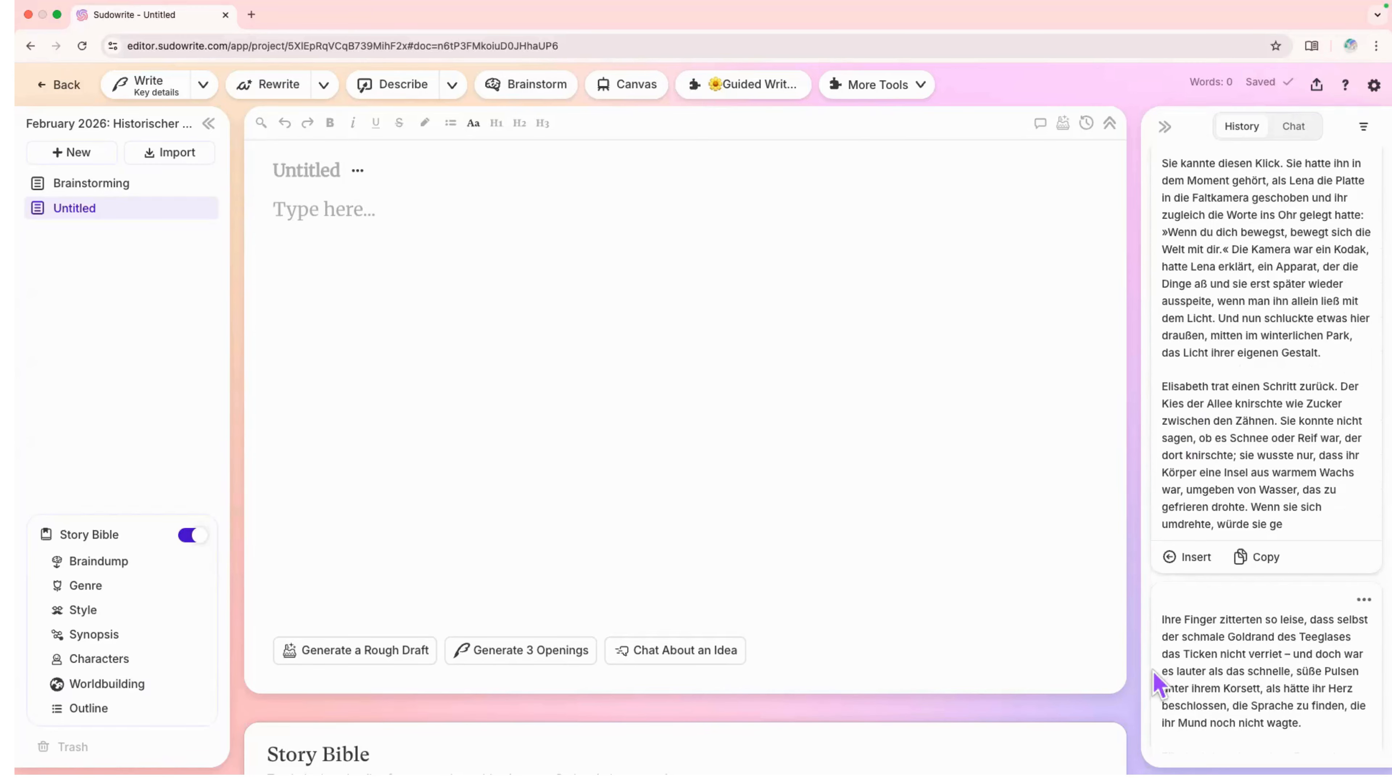
pyautogui.scroll(-10, 1253, 470)
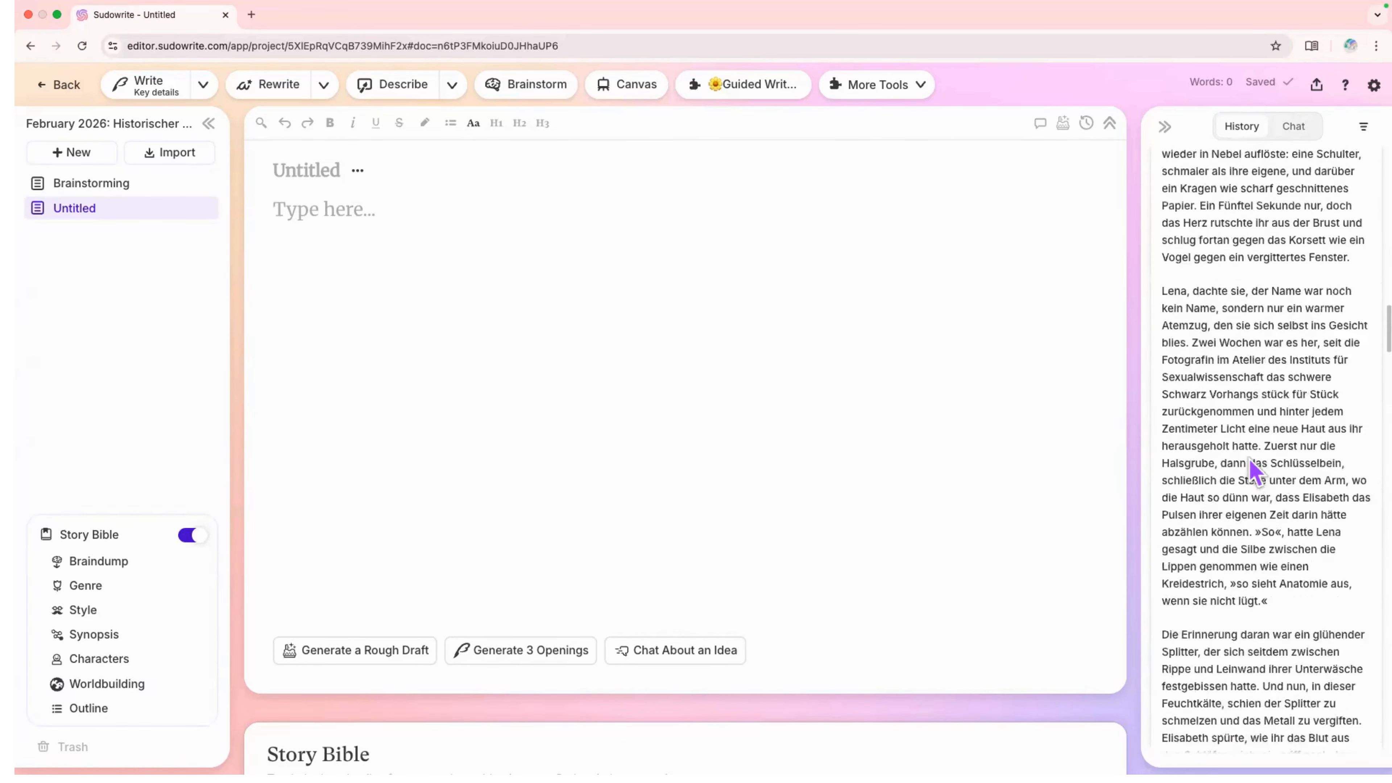
pyautogui.scroll(8, 1254, 470)
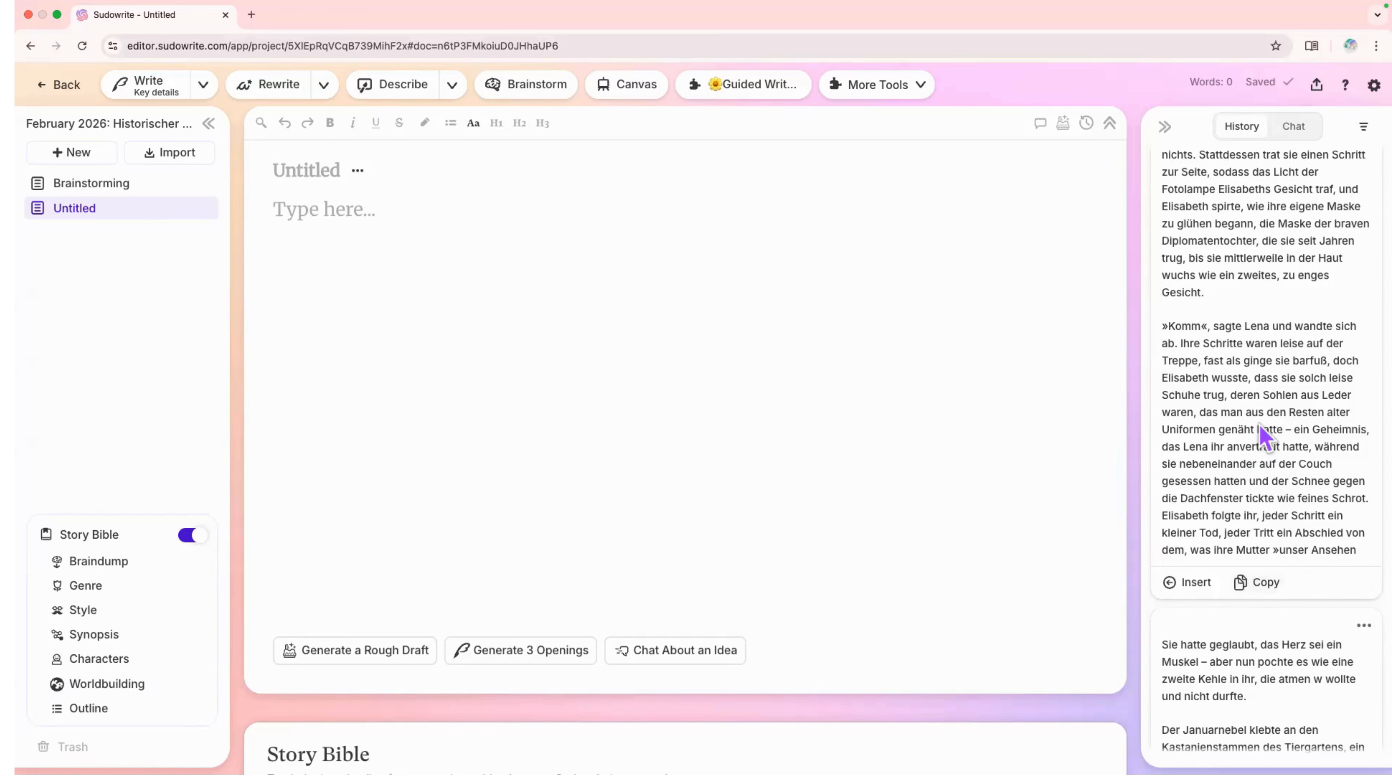
pyautogui.scroll(10, 1260, 426)
pyautogui.scroll(2, 1262, 433)
pyautogui.scroll(6, 1263, 436)
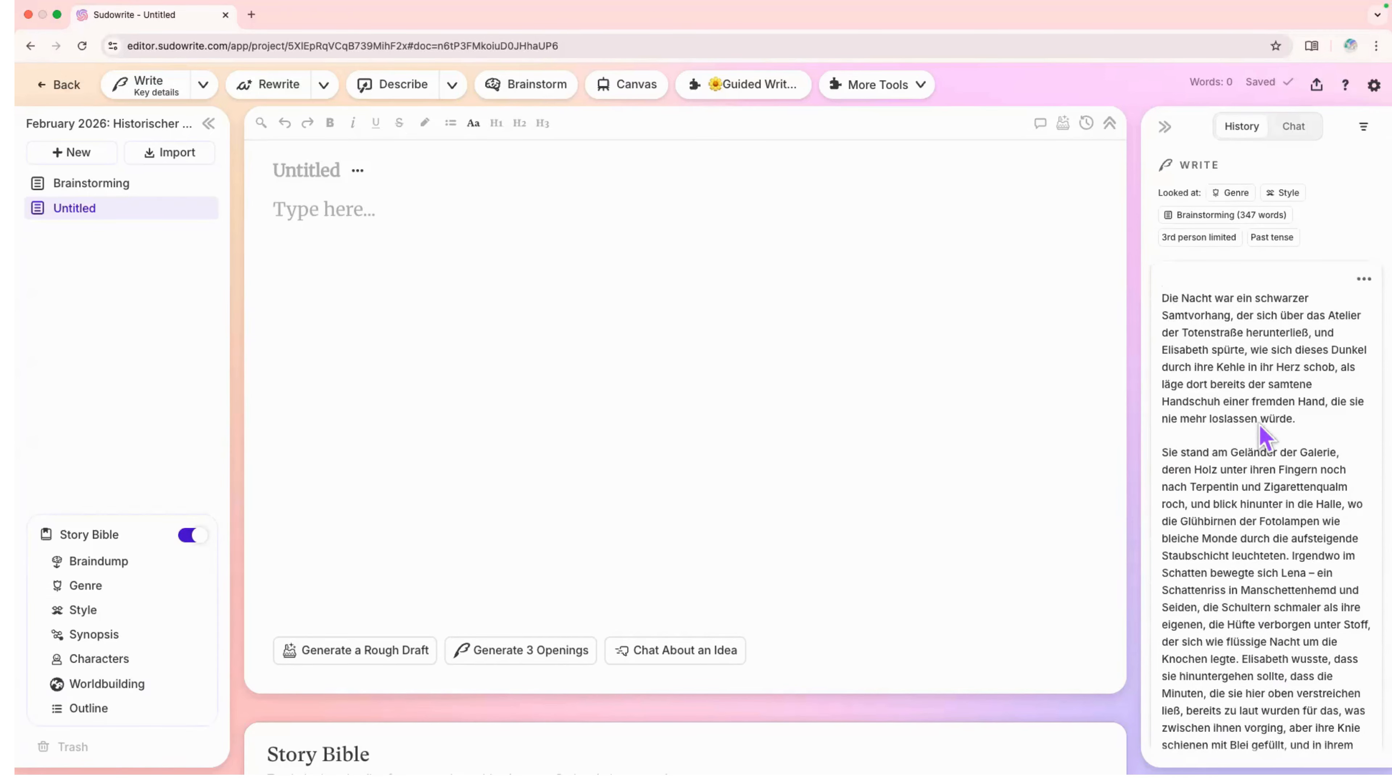
# Compare the first generated card with the opening of the second, checking the German prose and dialogue
pyautogui.scroll(-10, 1263, 436)
pyautogui.scroll(-10, 1263, 437)
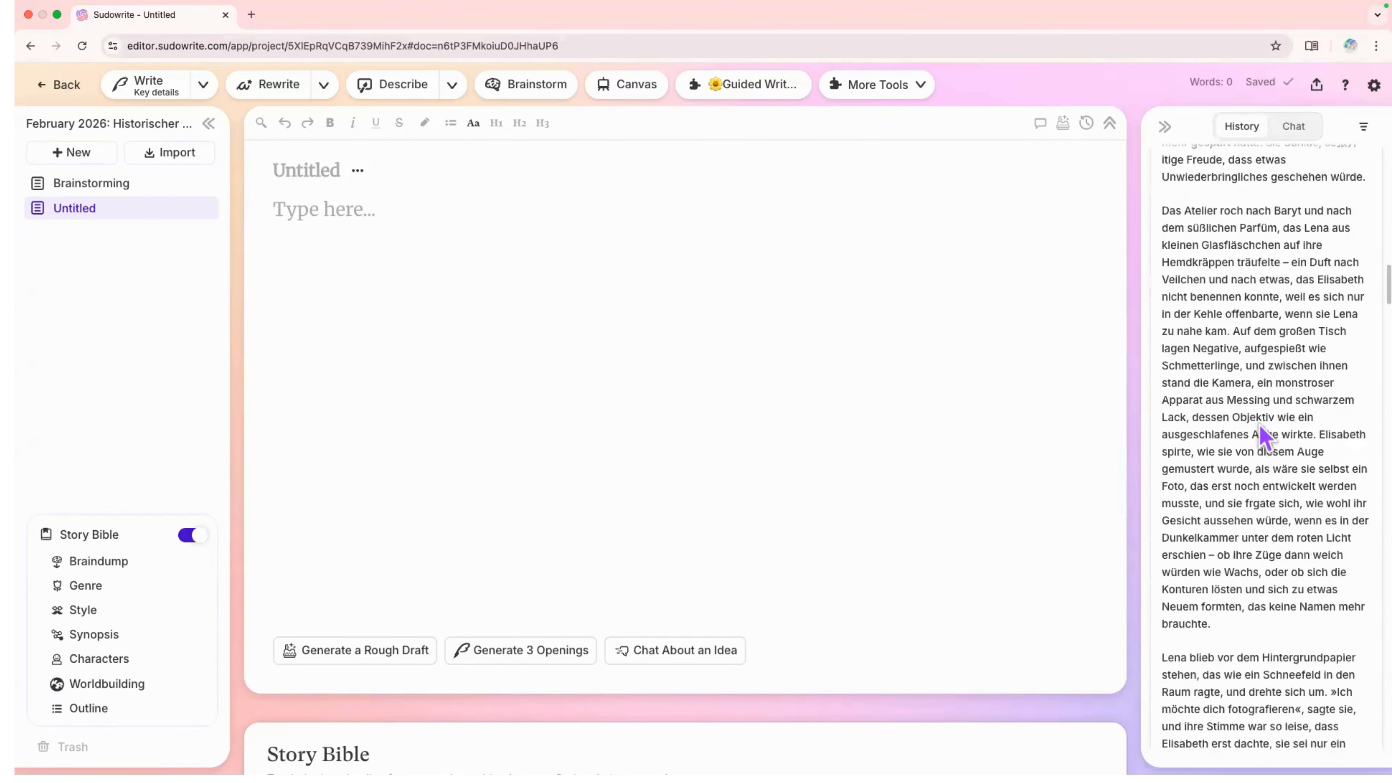
pyautogui.scroll(-4, 1263, 437)
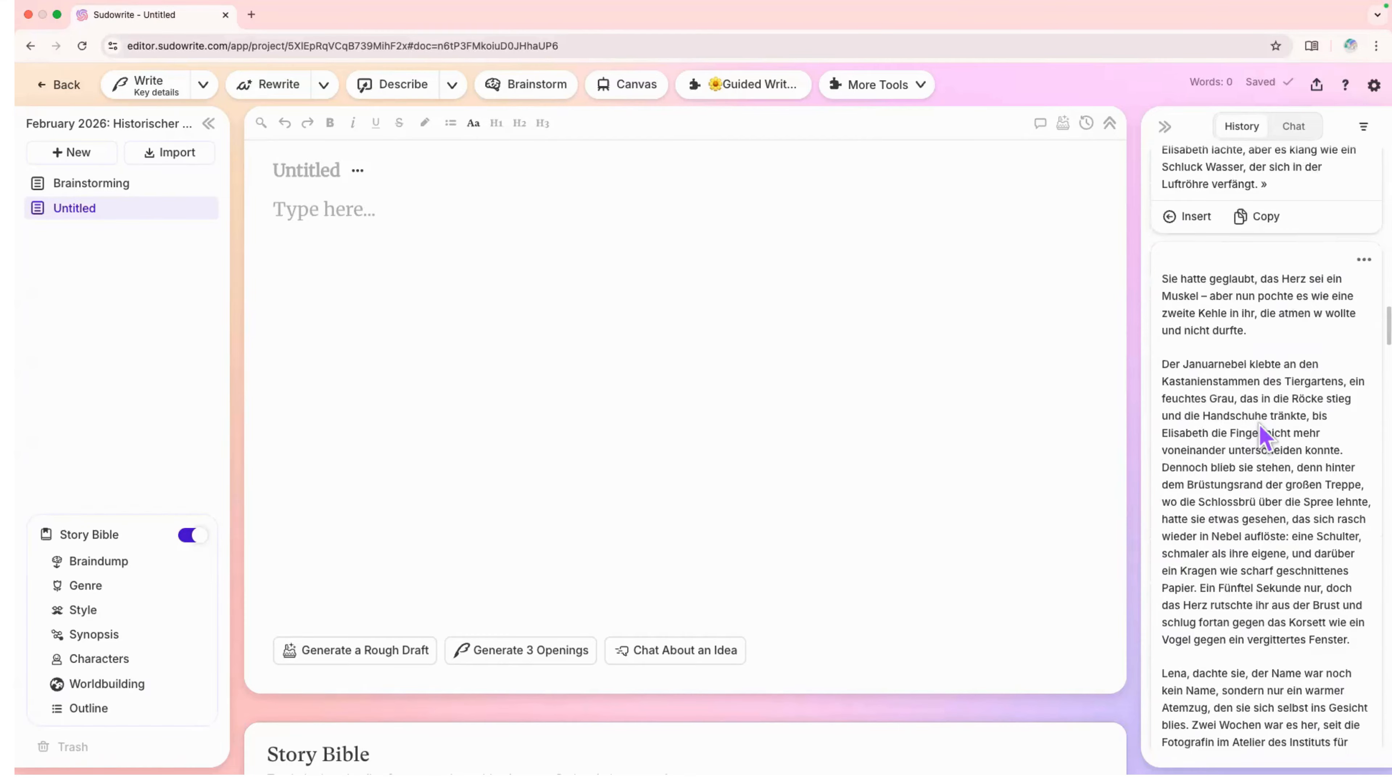
pyautogui.scroll(3, 1263, 437)
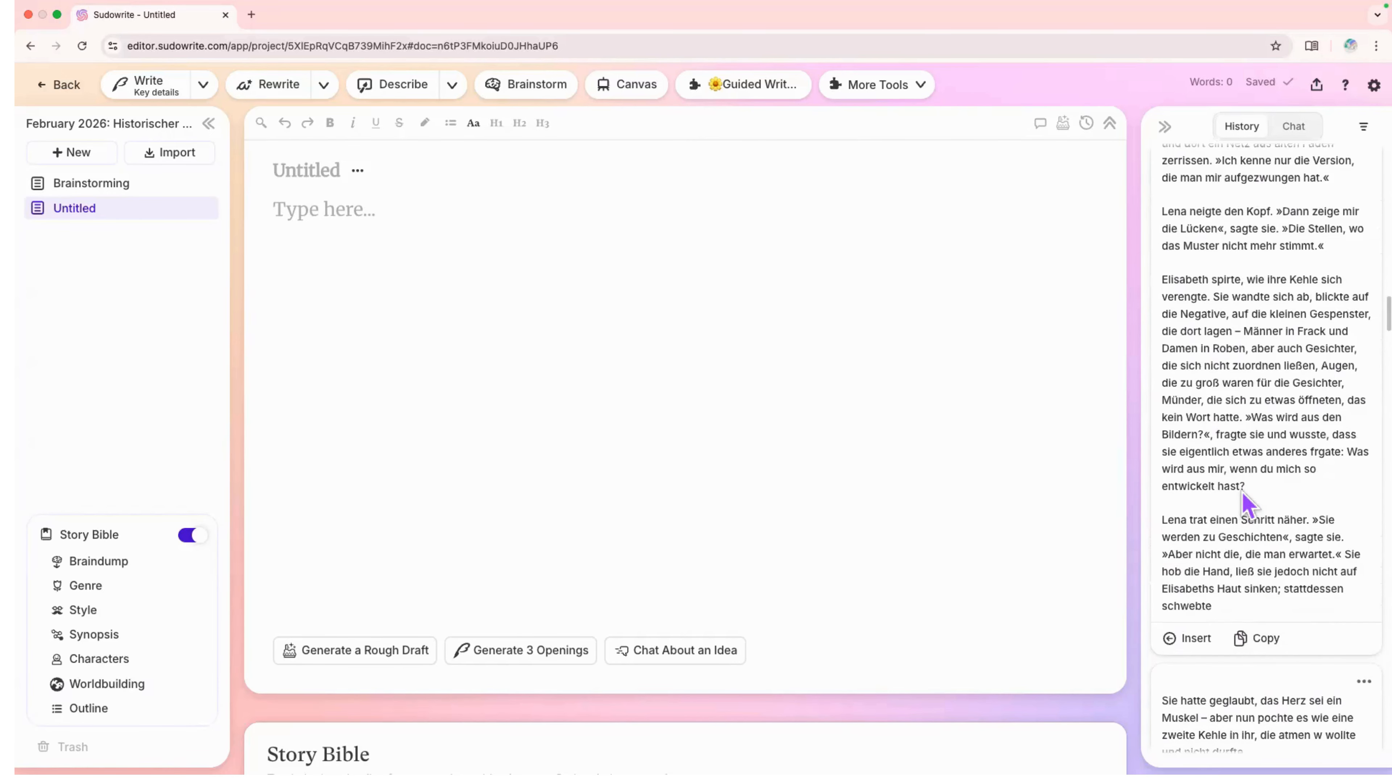
pyautogui.scroll(-10, 1247, 502)
pyautogui.scroll(-10, 1247, 502)
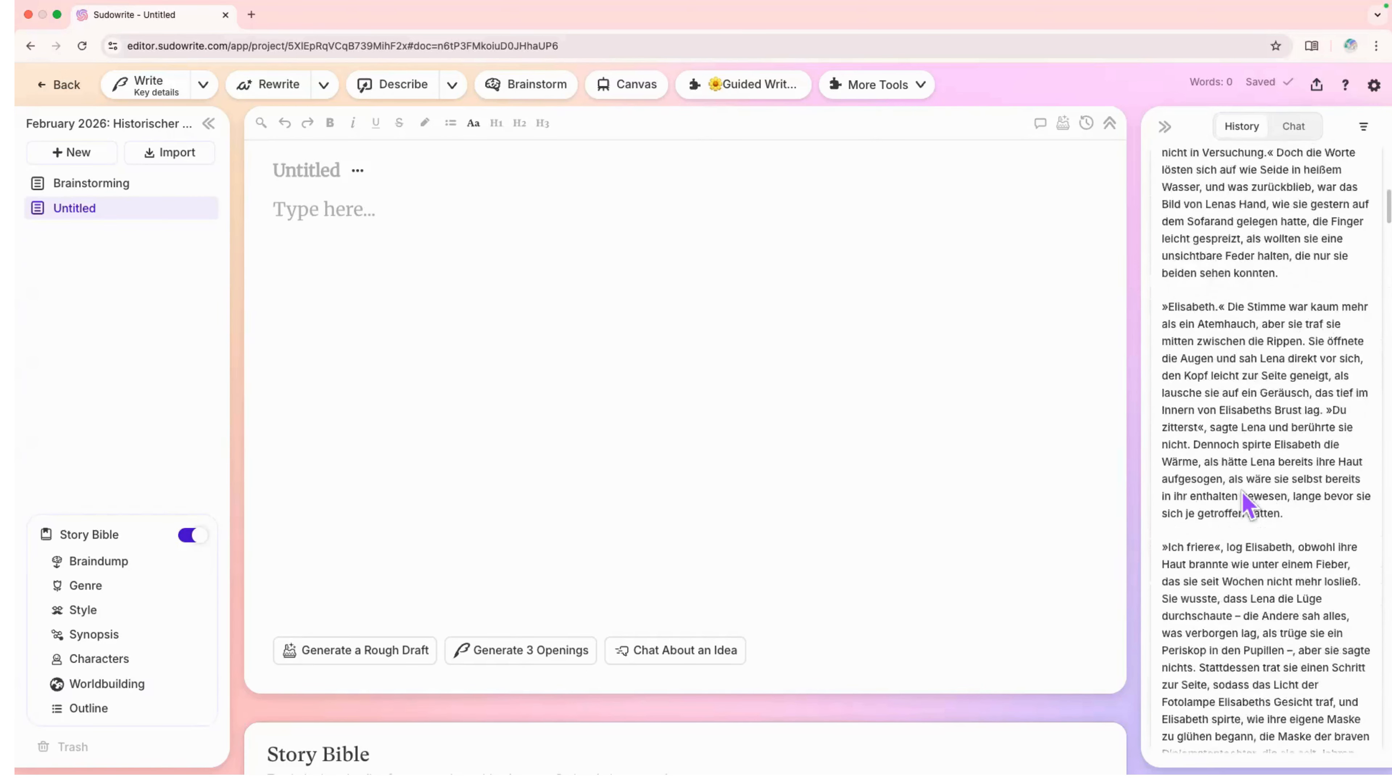
pyautogui.scroll(5, 1246, 501)
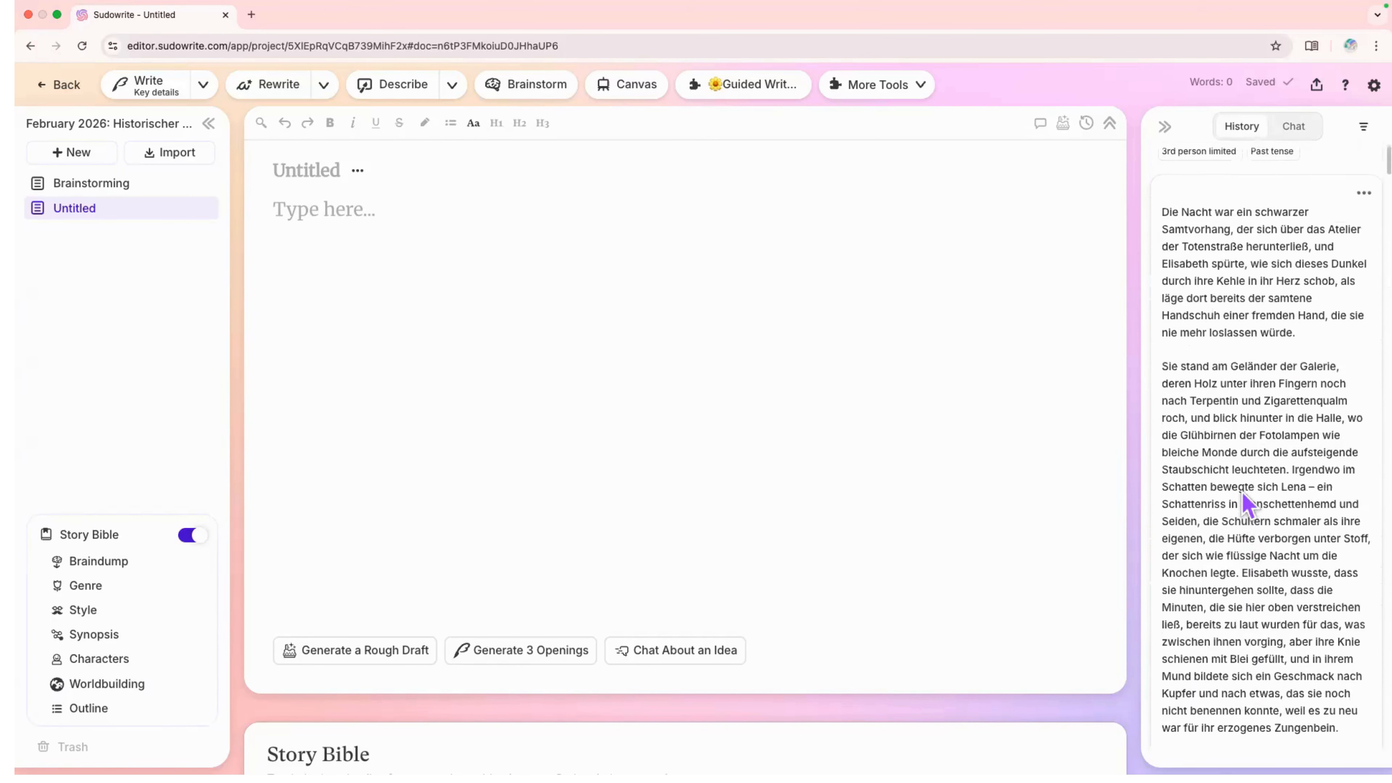
# Read the first generated Write card from its opening through its end and into the second card, checking the German prose for errors
pyautogui.scroll(-10, 1247, 502)
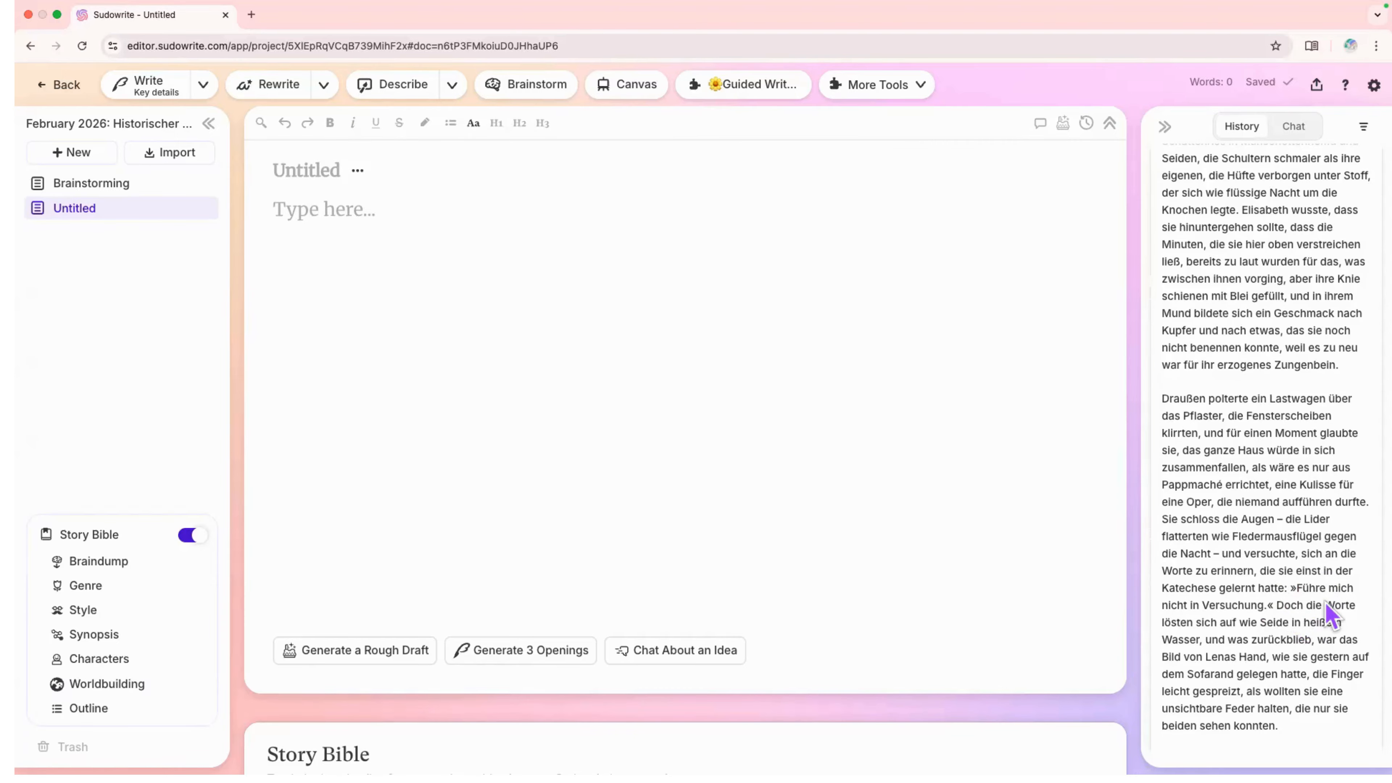
pyautogui.scroll(-20, 1330, 614)
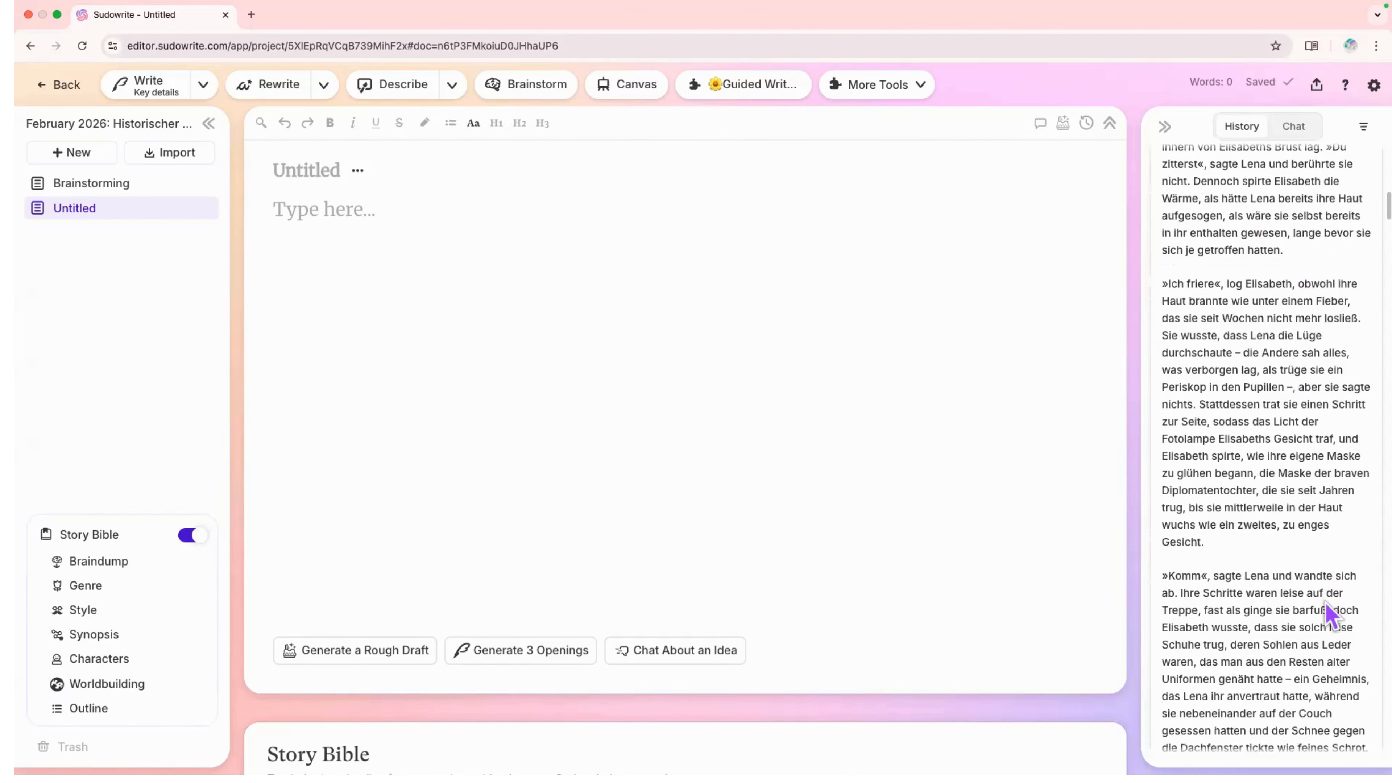
pyautogui.scroll(-10, 1330, 614)
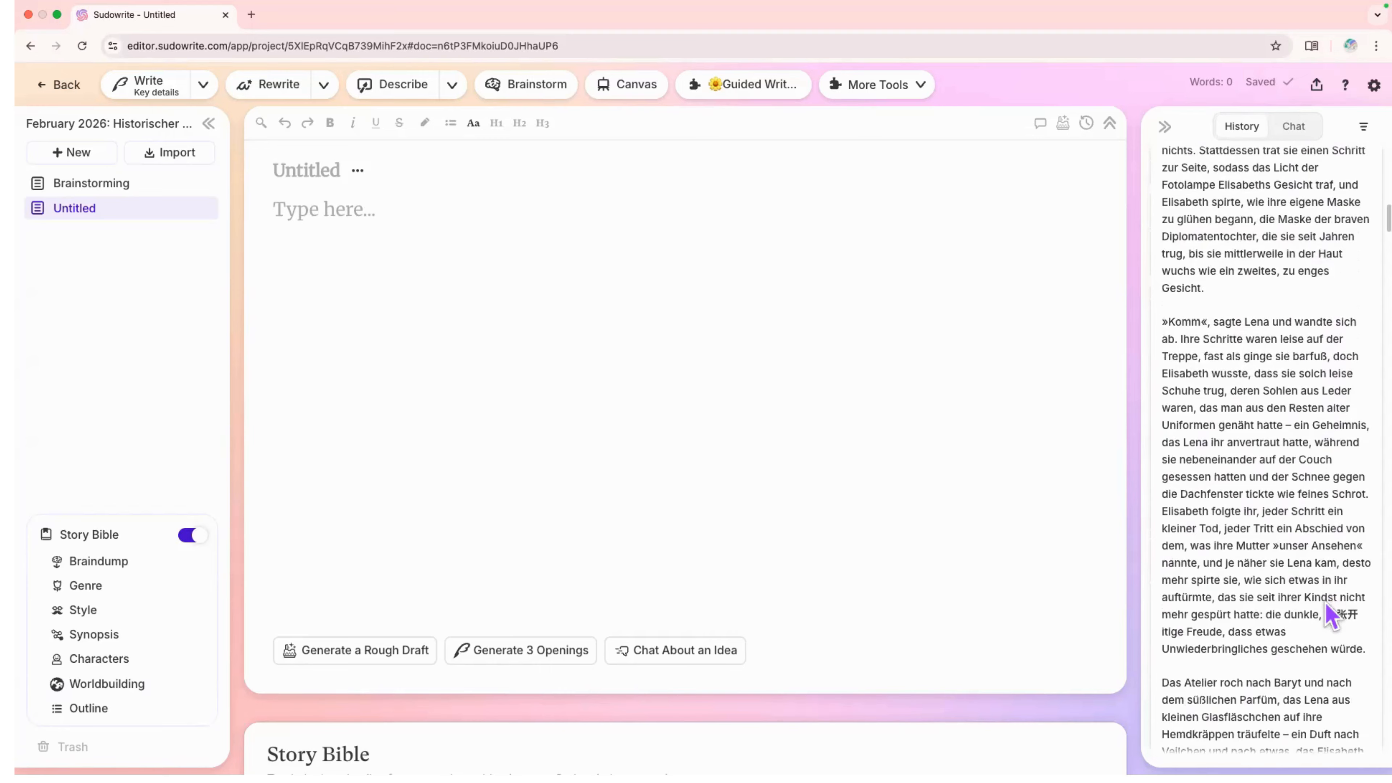
pyautogui.scroll(-1, 1331, 612)
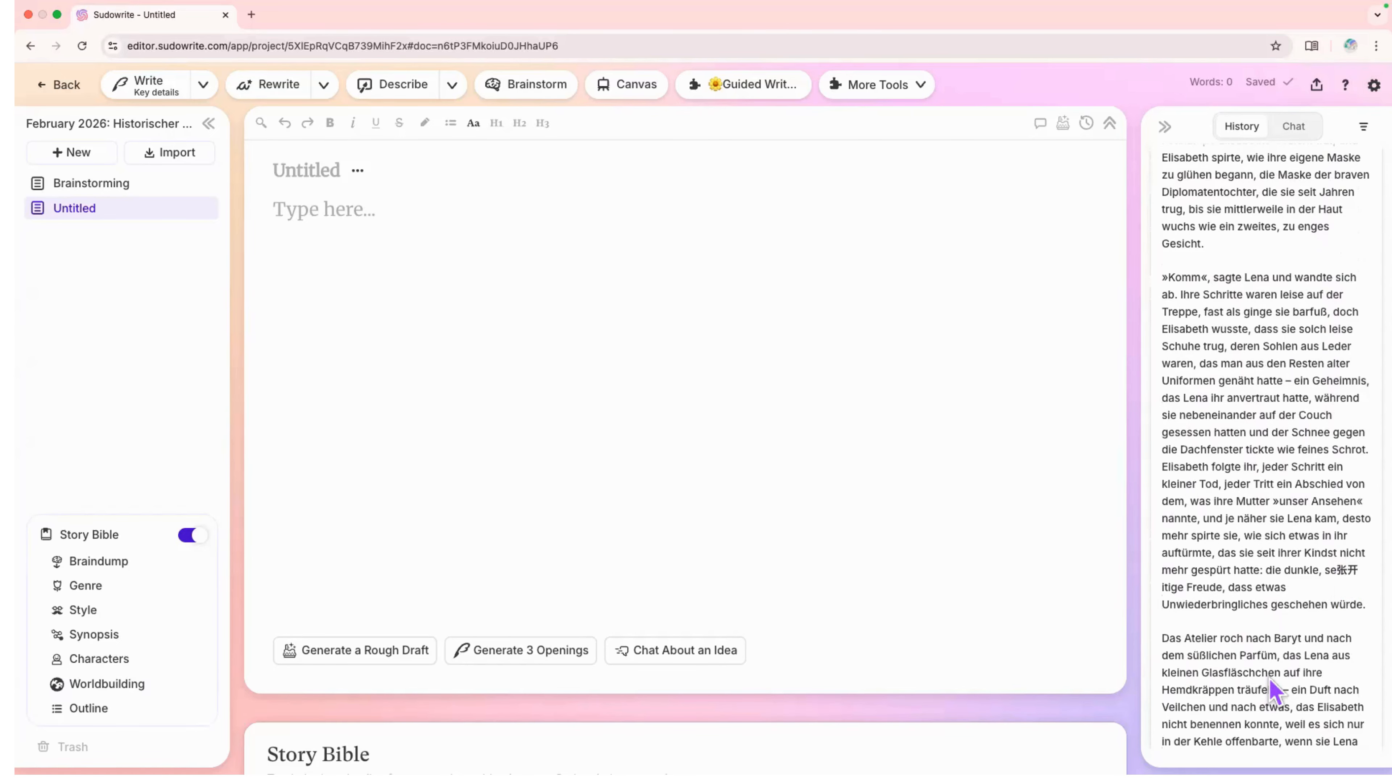
pyautogui.scroll(-6, 1272, 692)
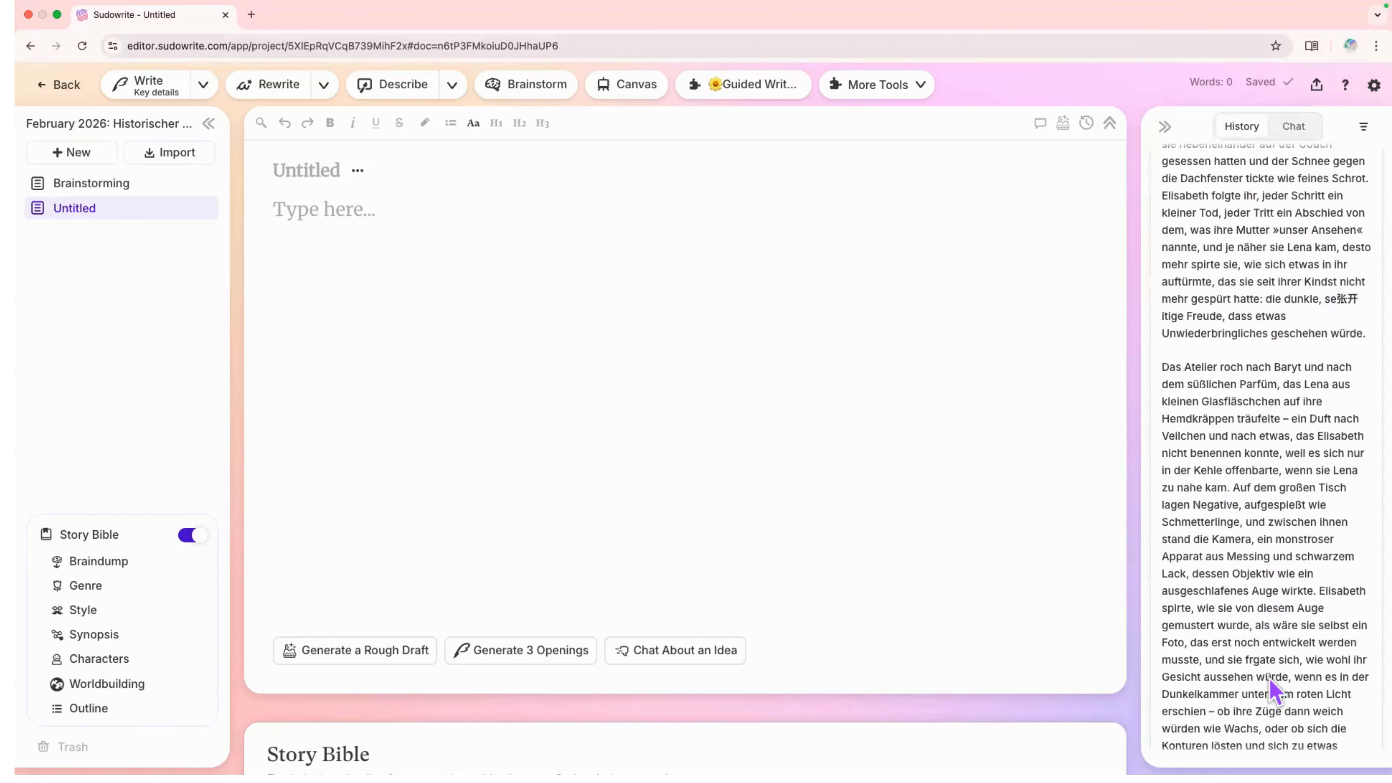
pyautogui.scroll(-15, 1271, 692)
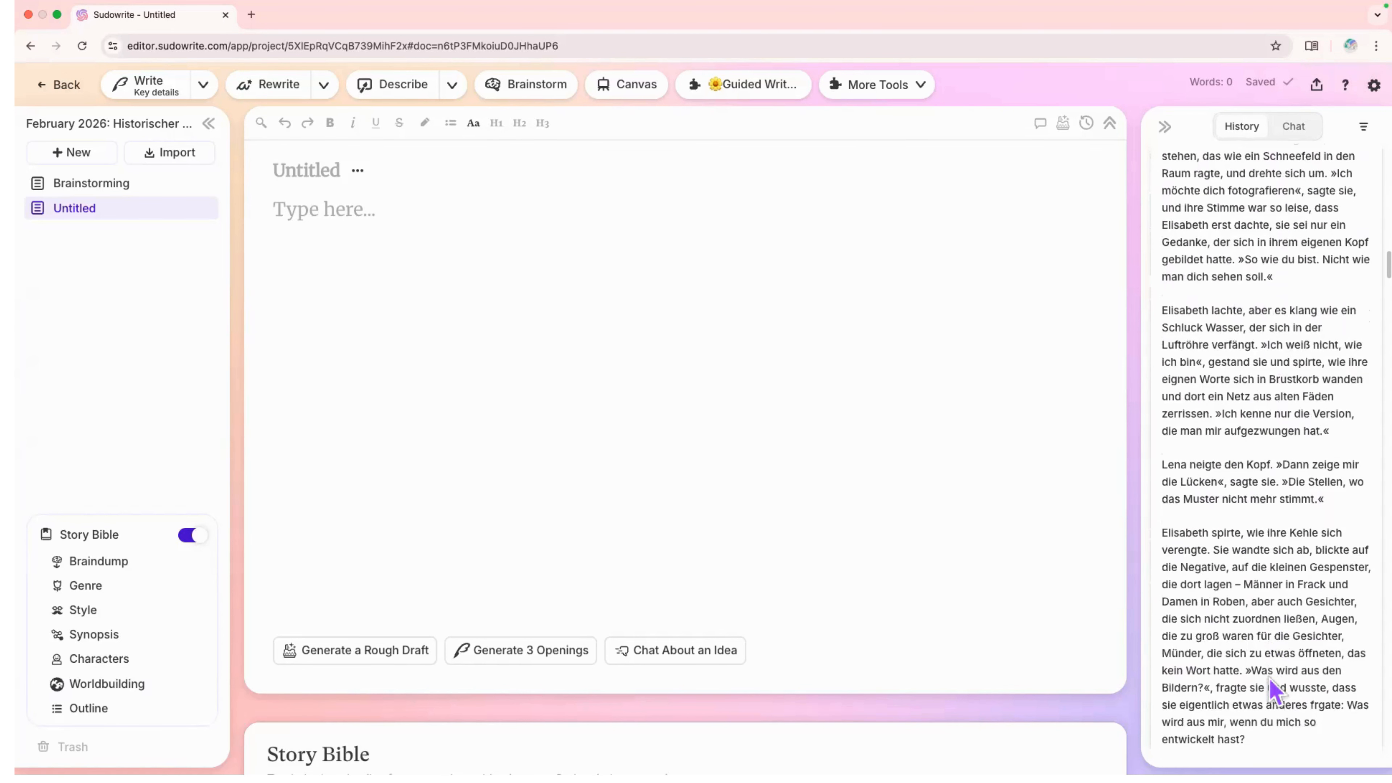
pyautogui.scroll(-10, 1272, 691)
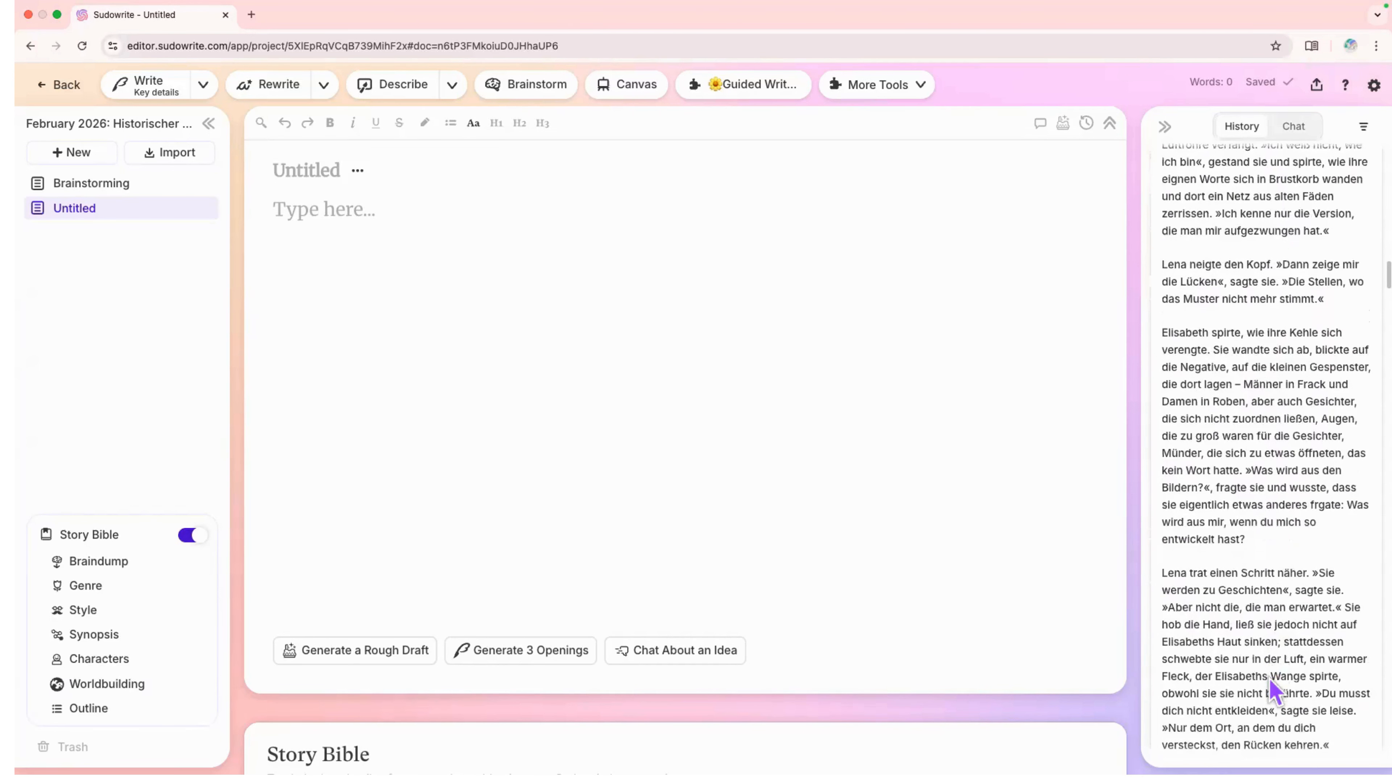
pyautogui.scroll(-10, 1272, 692)
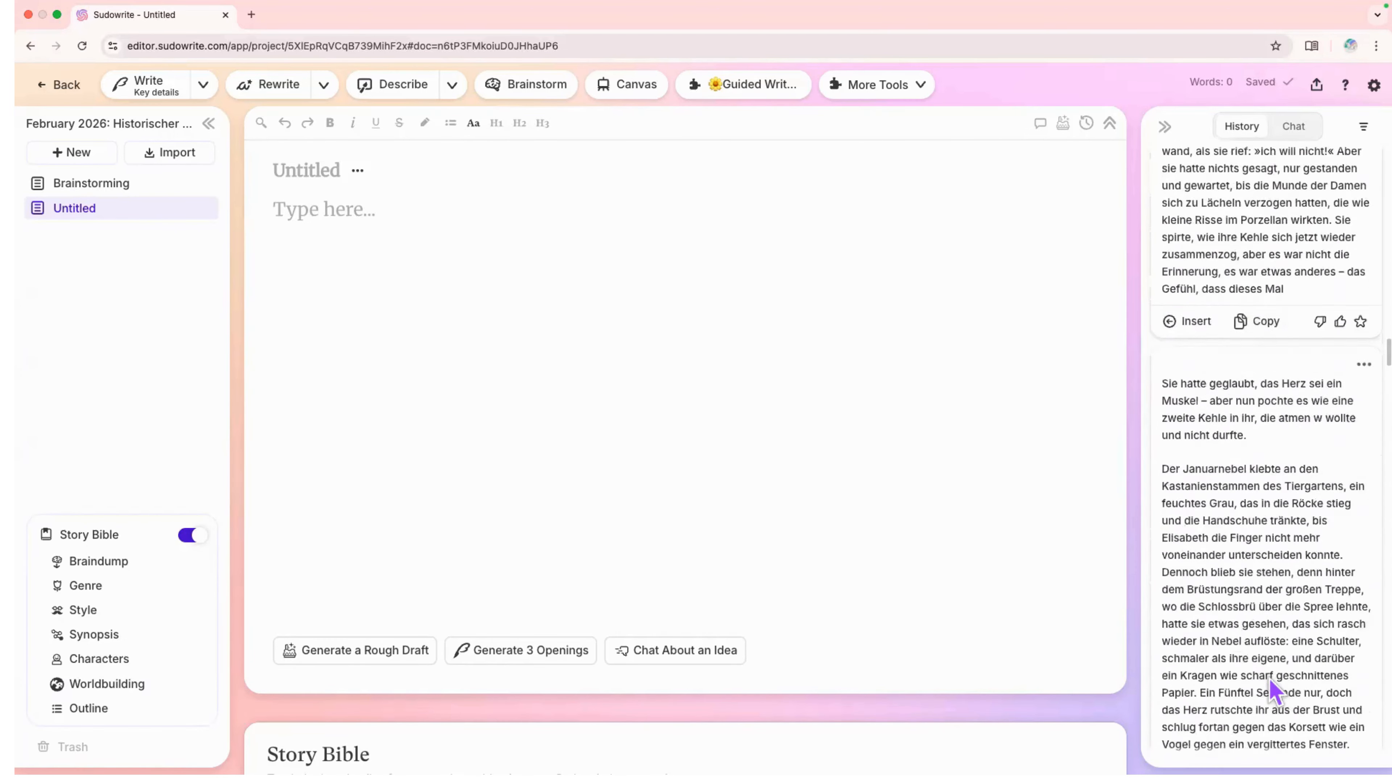
pyautogui.scroll(-9, 1270, 677)
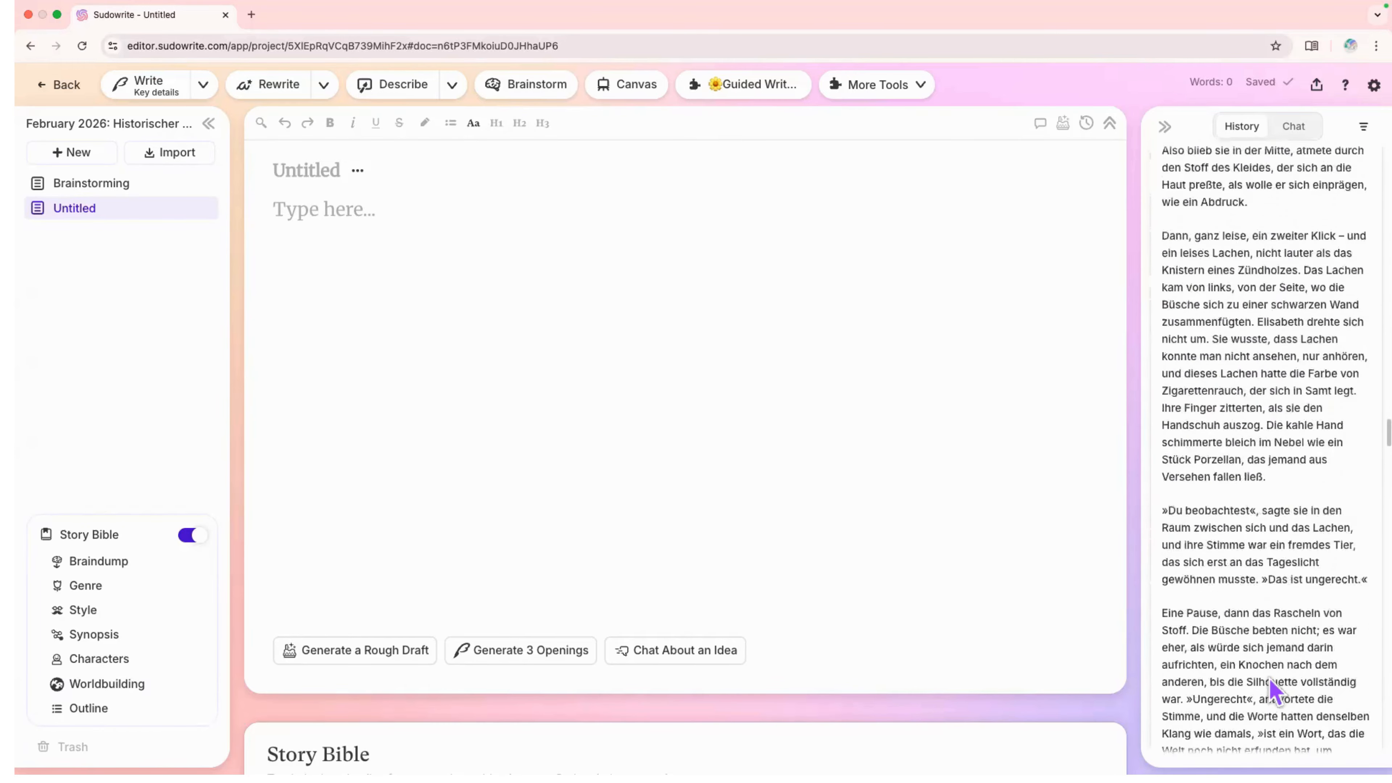
# Recheck the later paragraphs of the first generated card, from the dialogue about the pictures to its closing passage, for language slips
pyautogui.scroll(12, 1270, 678)
pyautogui.scroll(10, 1271, 692)
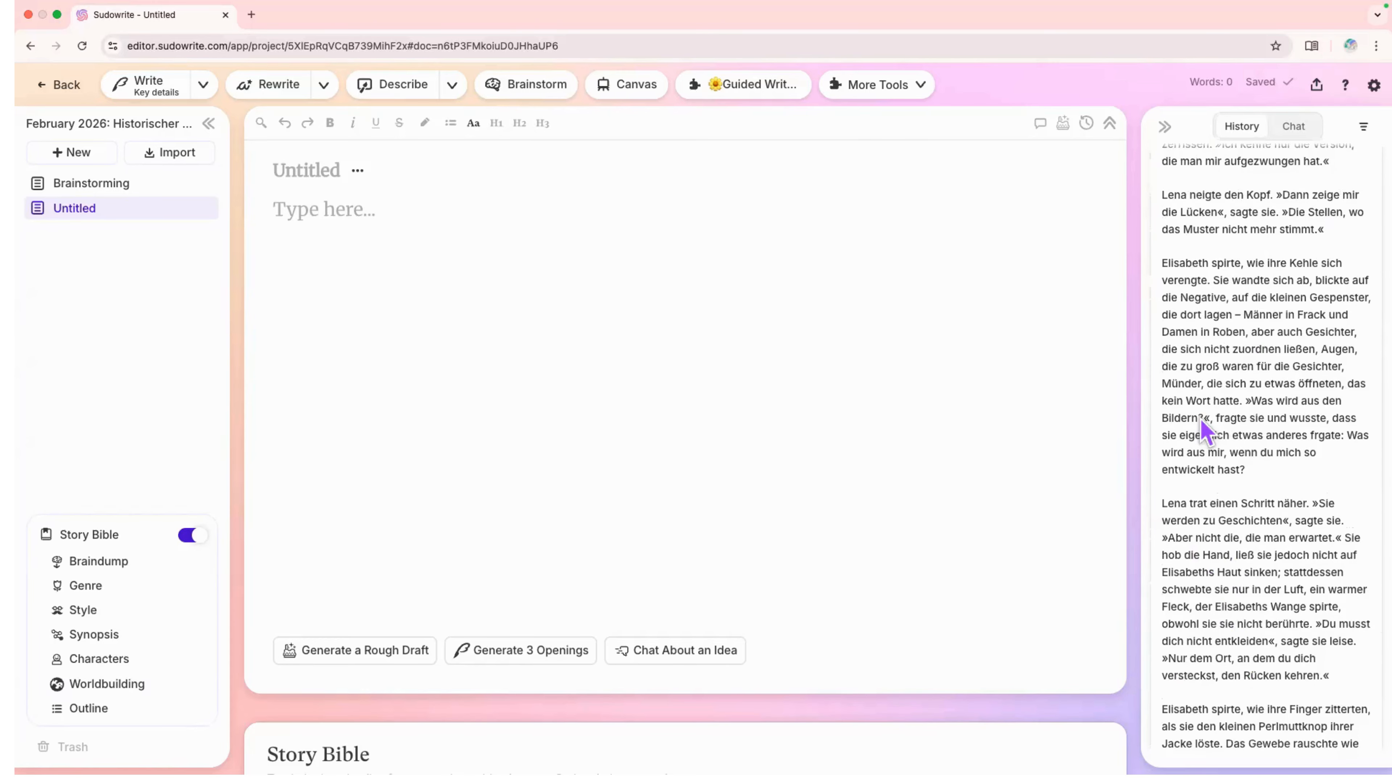
pyautogui.scroll(10, 1205, 433)
pyautogui.scroll(-15, 1206, 433)
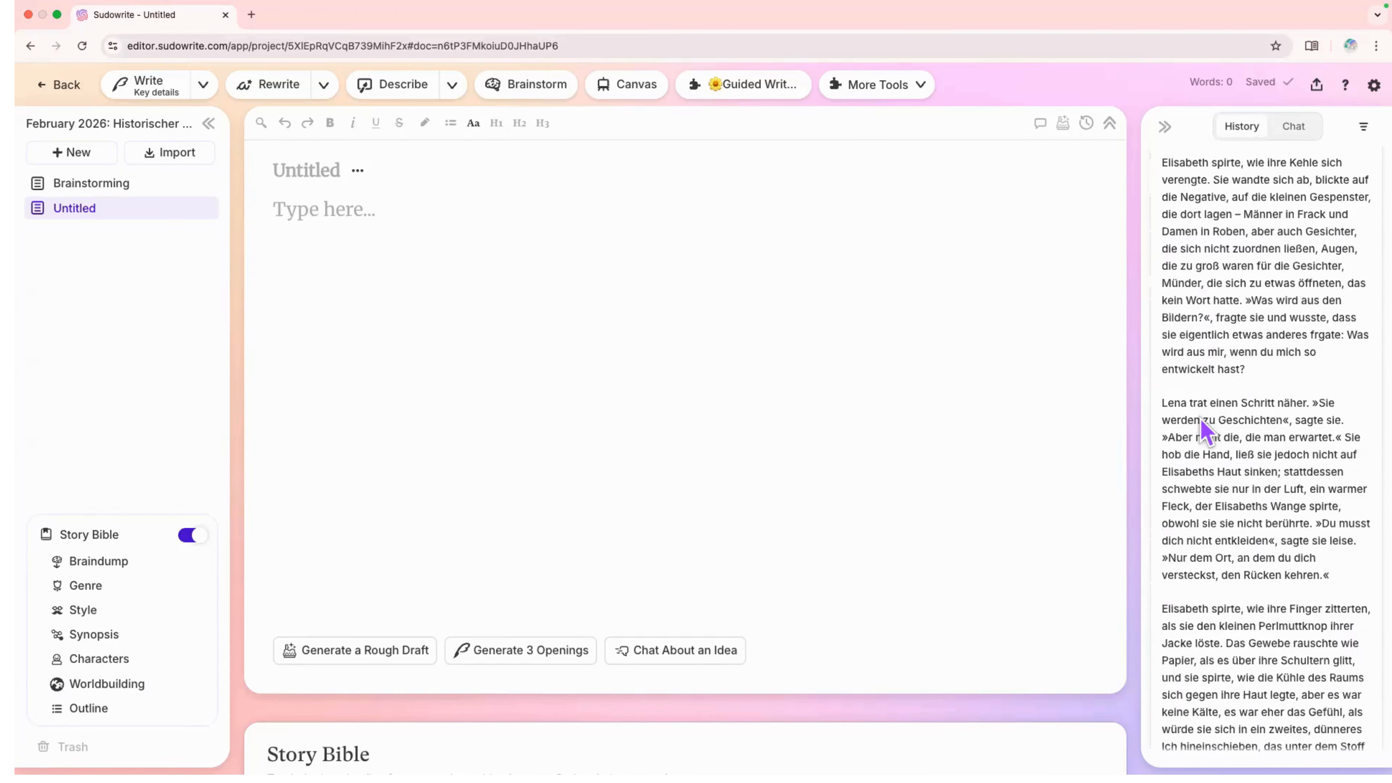
pyautogui.scroll(-10, 1203, 430)
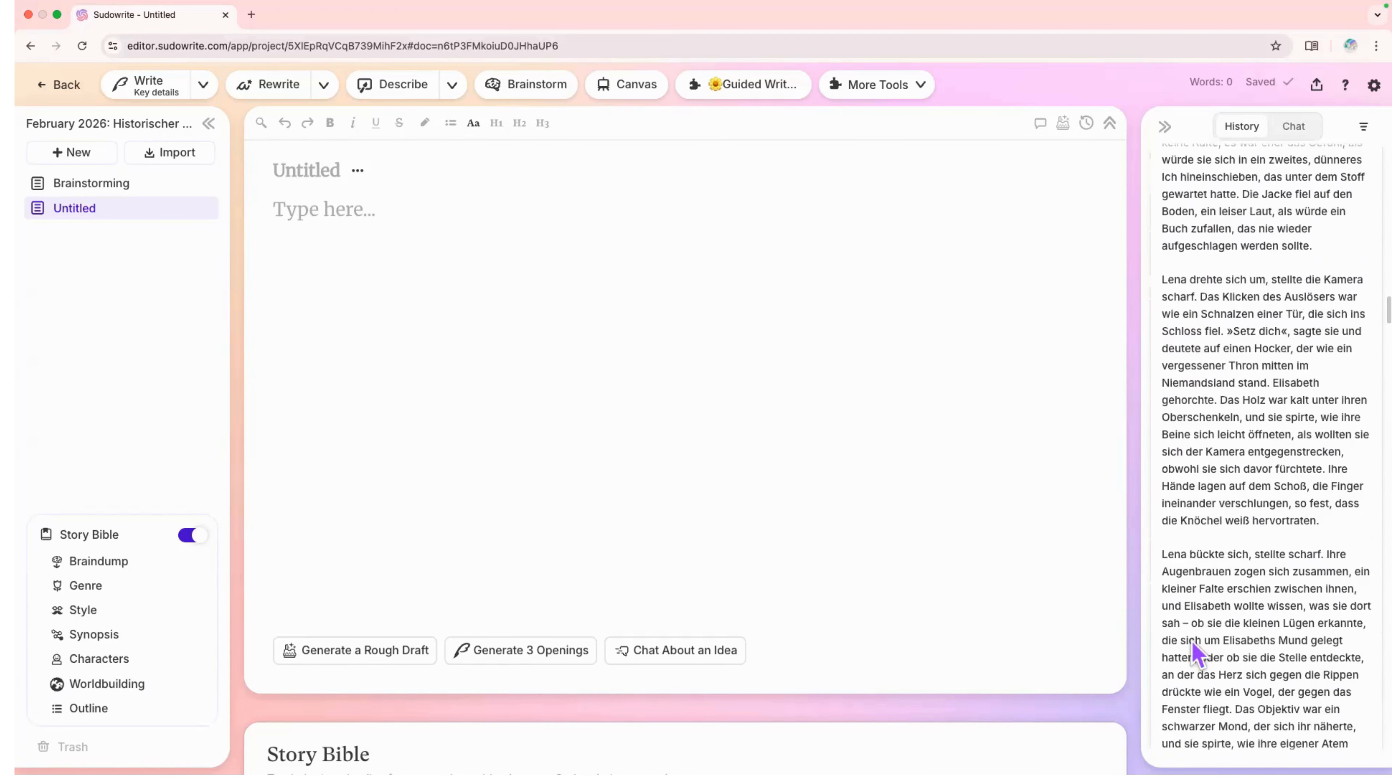
pyautogui.scroll(15, 1195, 652)
pyautogui.scroll(-10, 1196, 653)
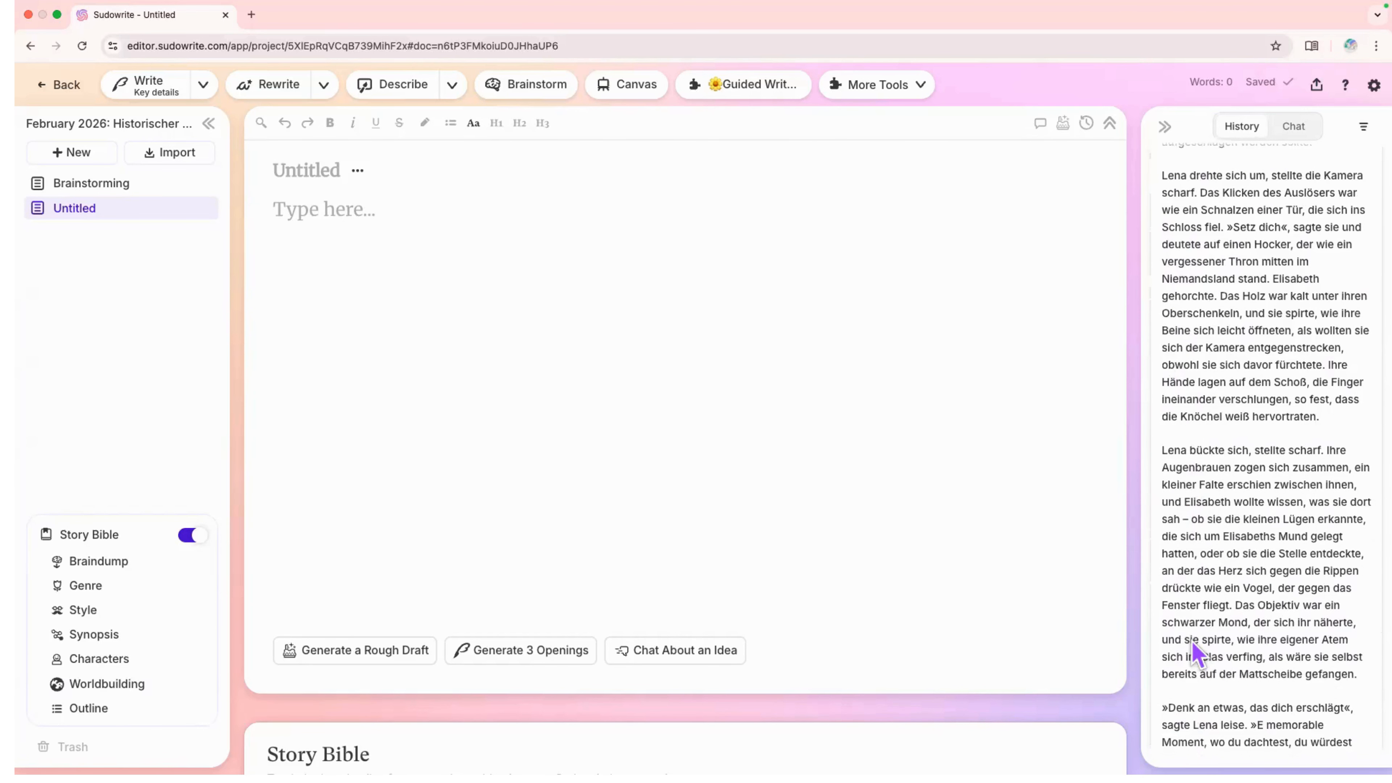
pyautogui.scroll(-10, 1196, 653)
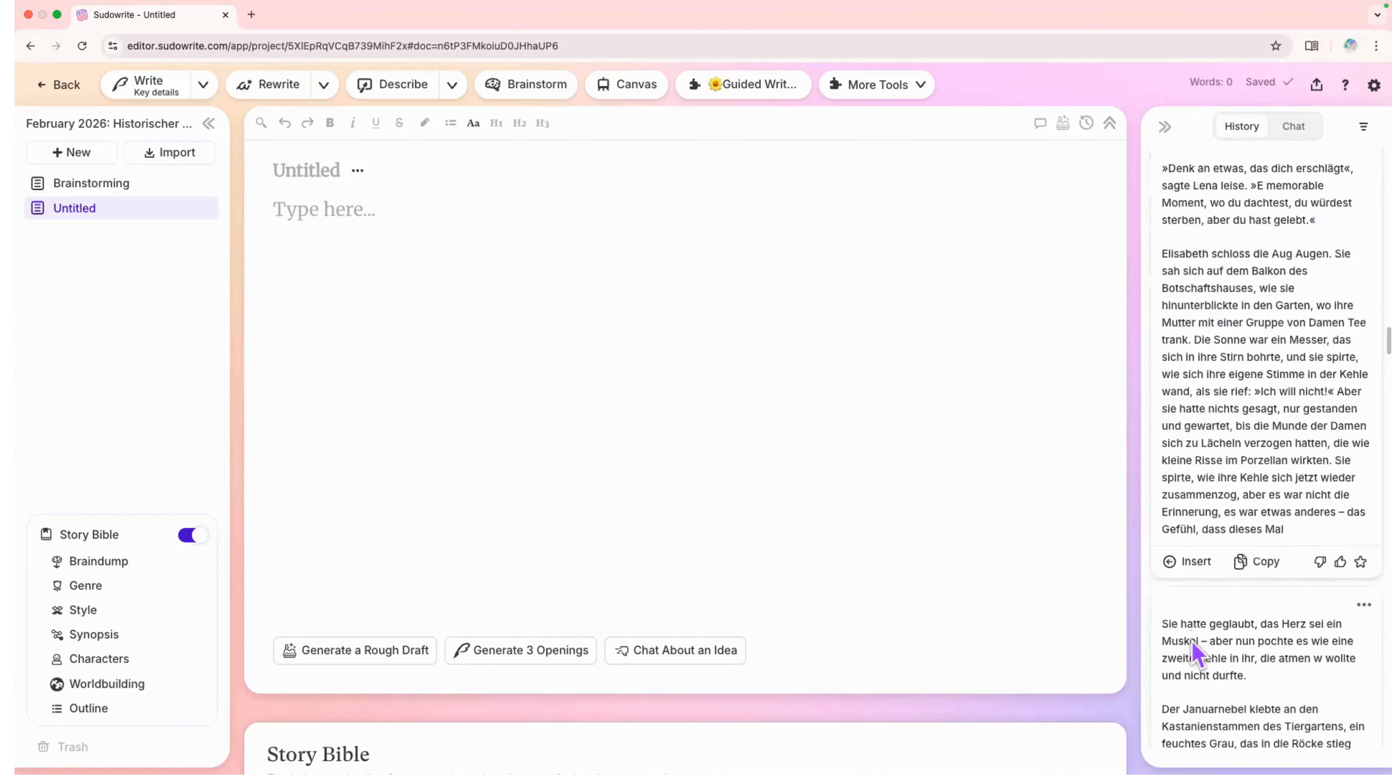
# Show the account's recent activity to check the credits spent on the Write generation and the model it used
pyautogui.click(1373, 85)
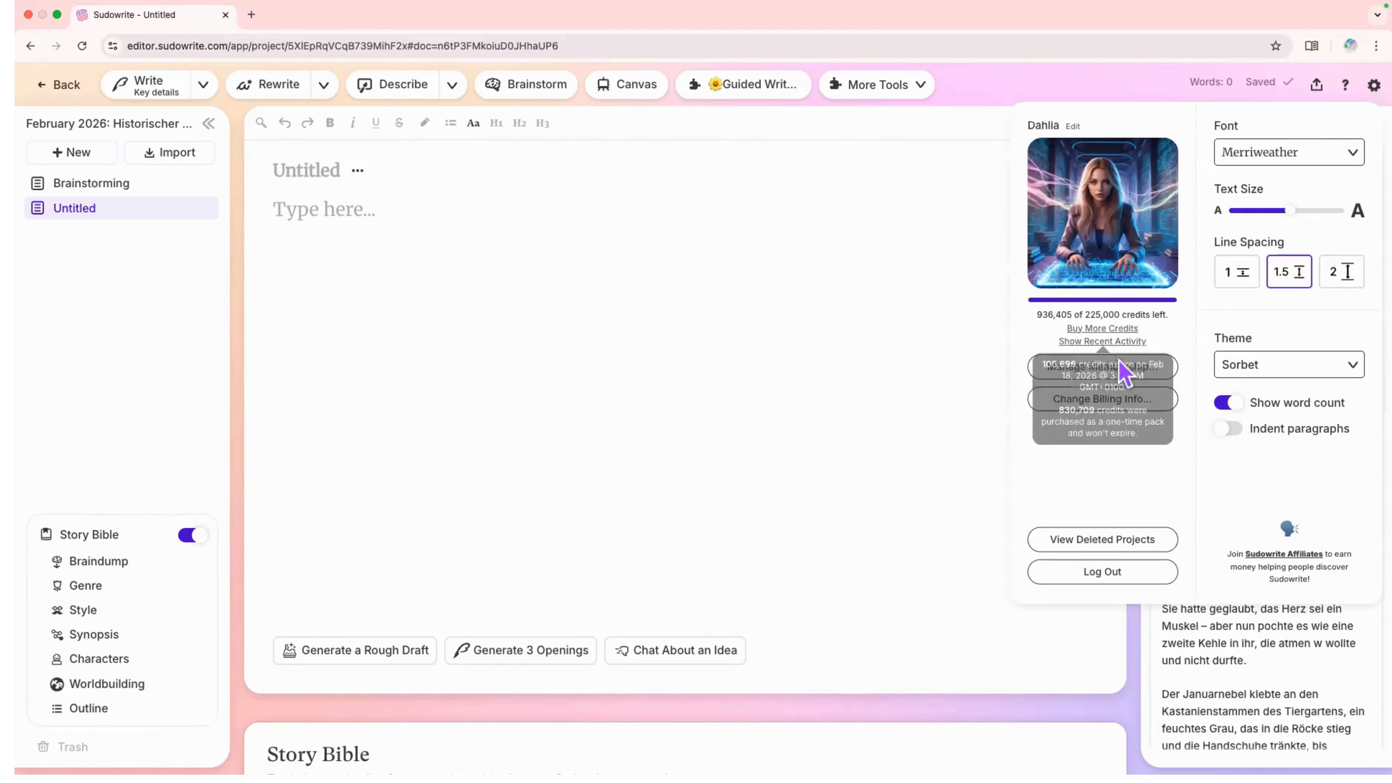
pyautogui.click(1103, 341)
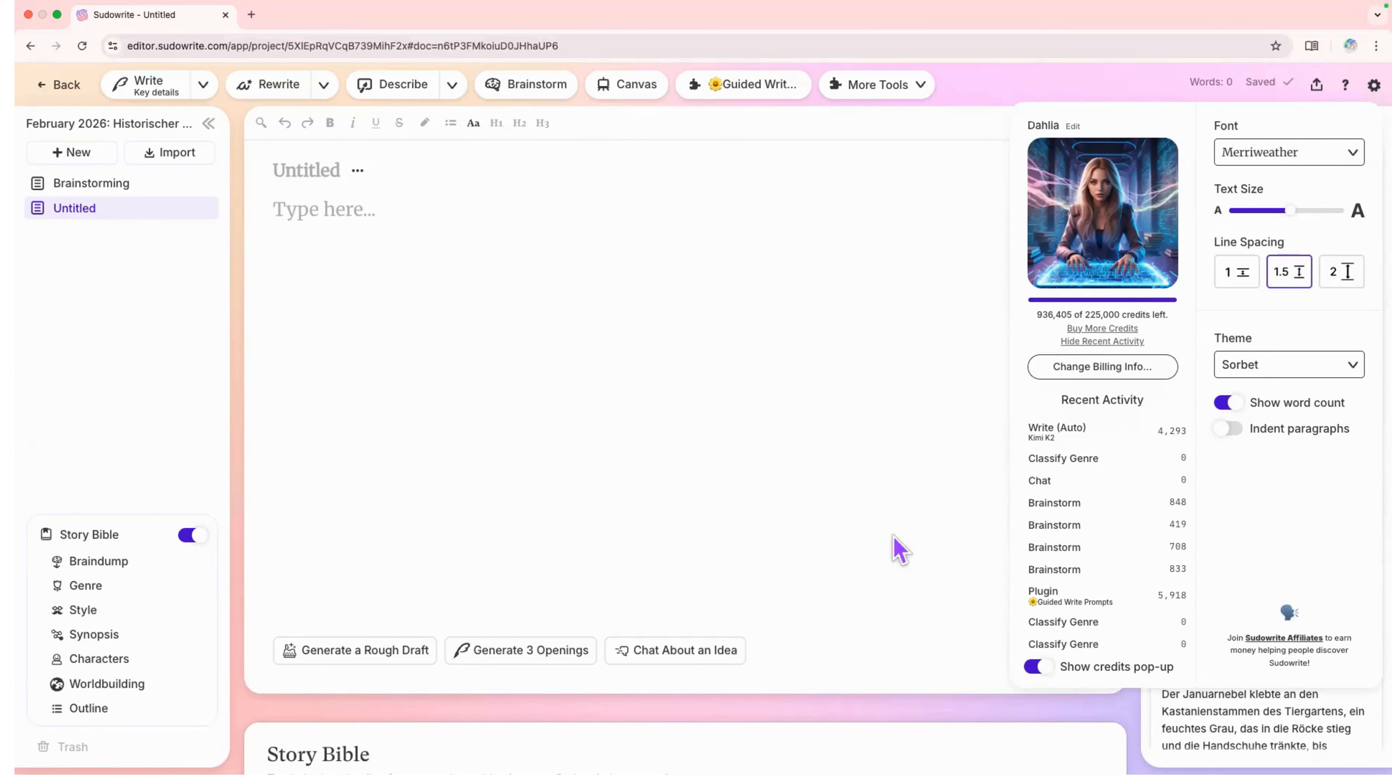
pyautogui.click(899, 548)
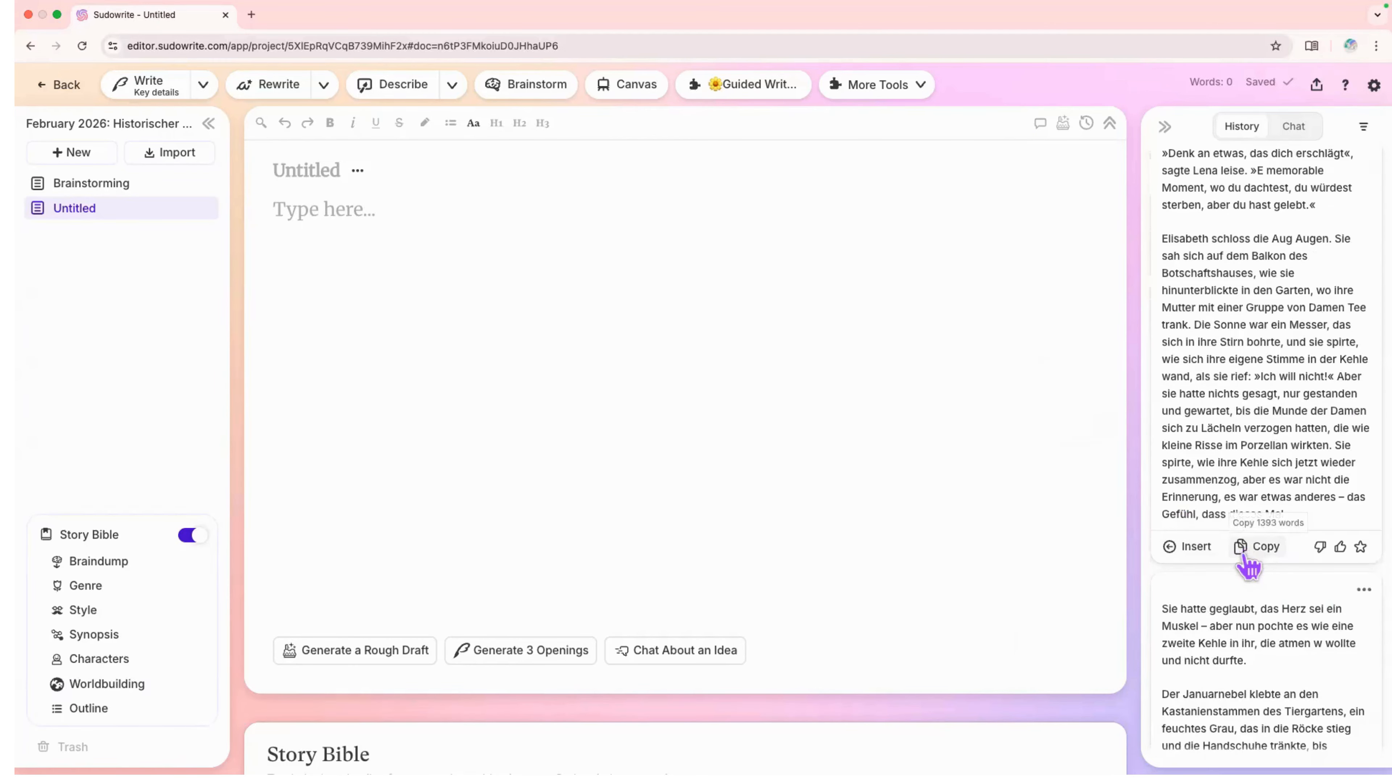
# Read the second generated card from the Tiergarten scene to its end, checking the German wording and dialogue
pyautogui.scroll(-7, 1233, 636)
pyautogui.scroll(-8, 1233, 642)
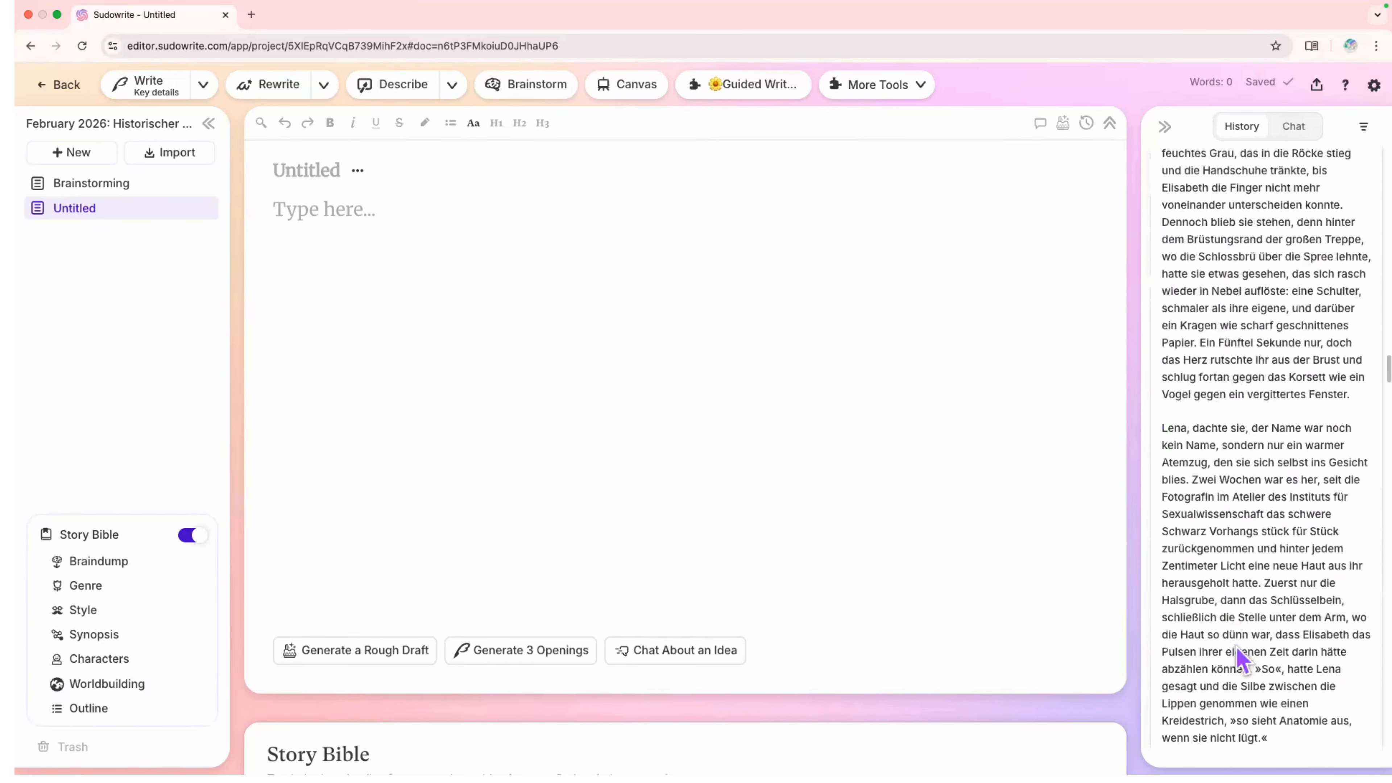
pyautogui.scroll(-1, 1233, 641)
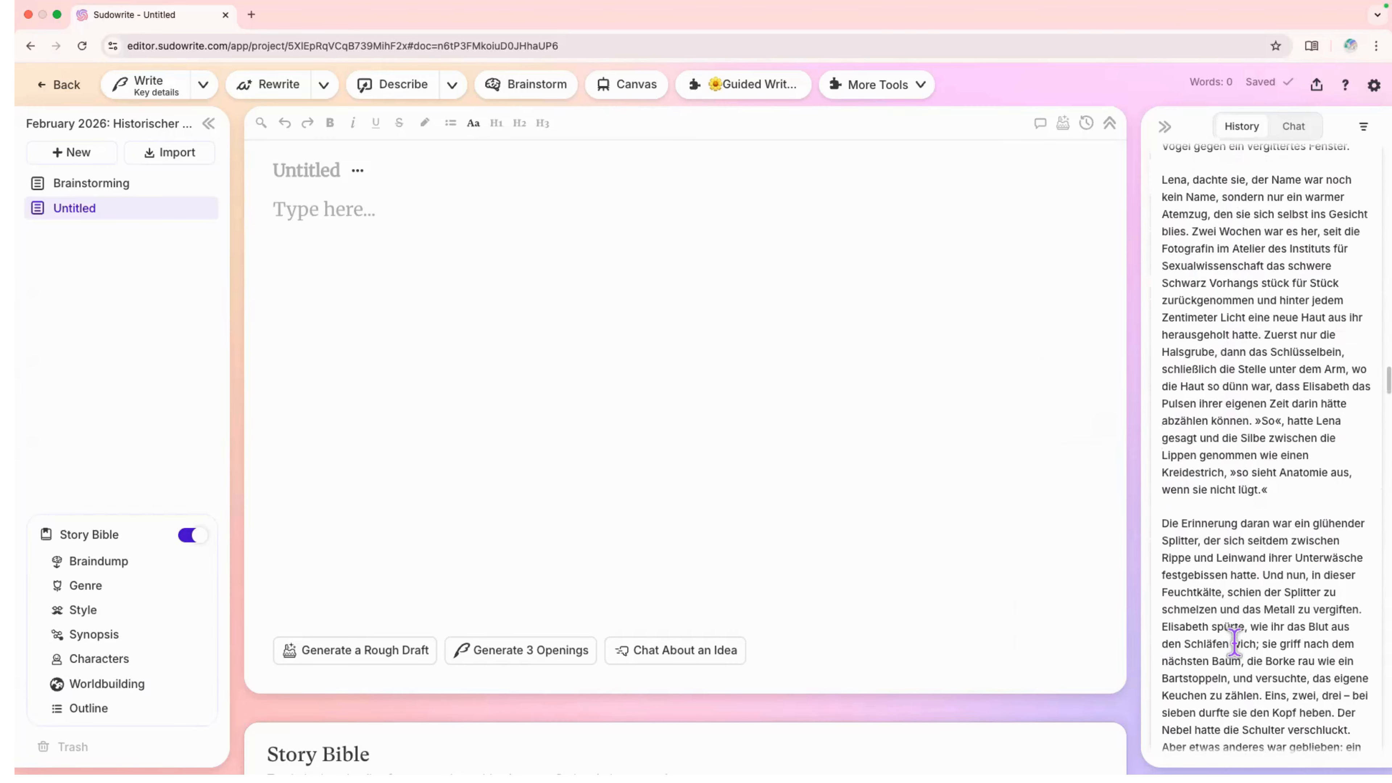
pyautogui.scroll(-10, 1233, 641)
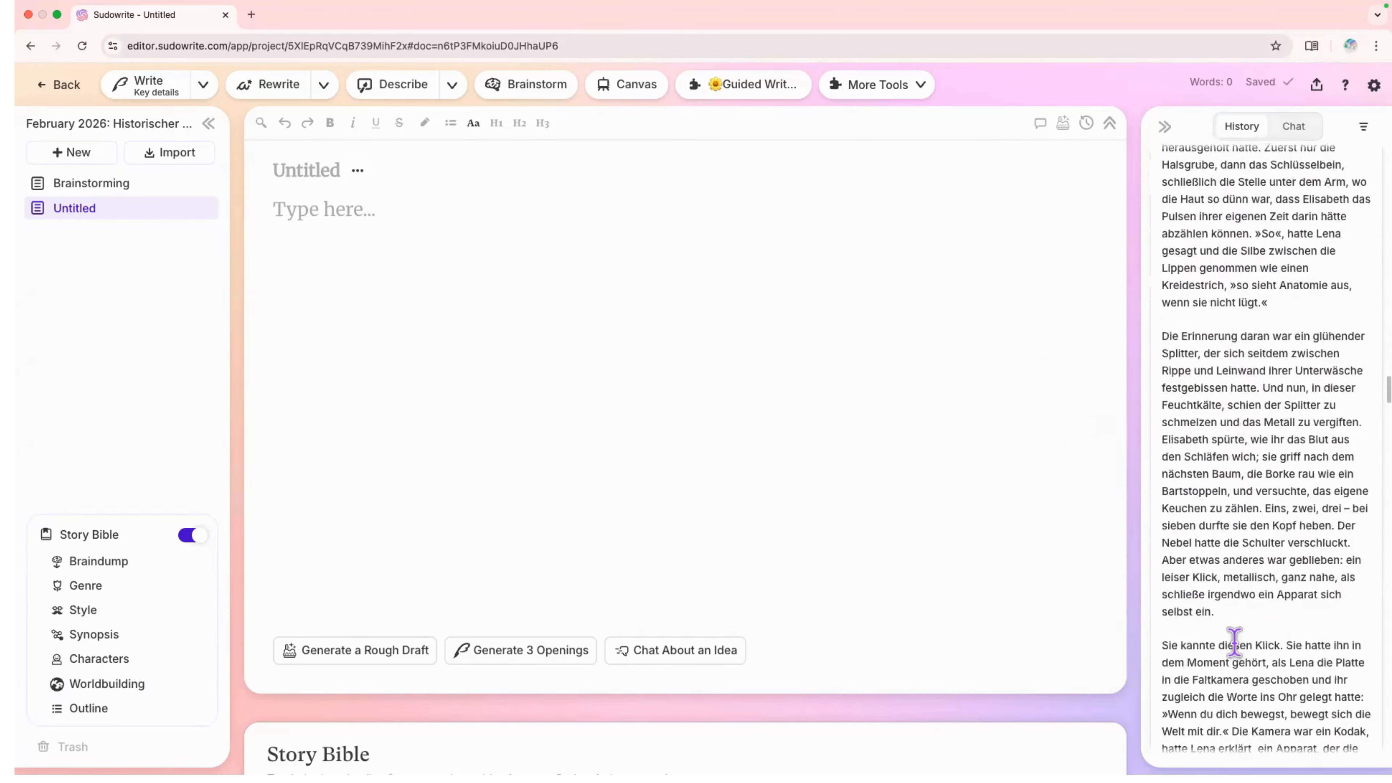
pyautogui.scroll(-15, 1233, 641)
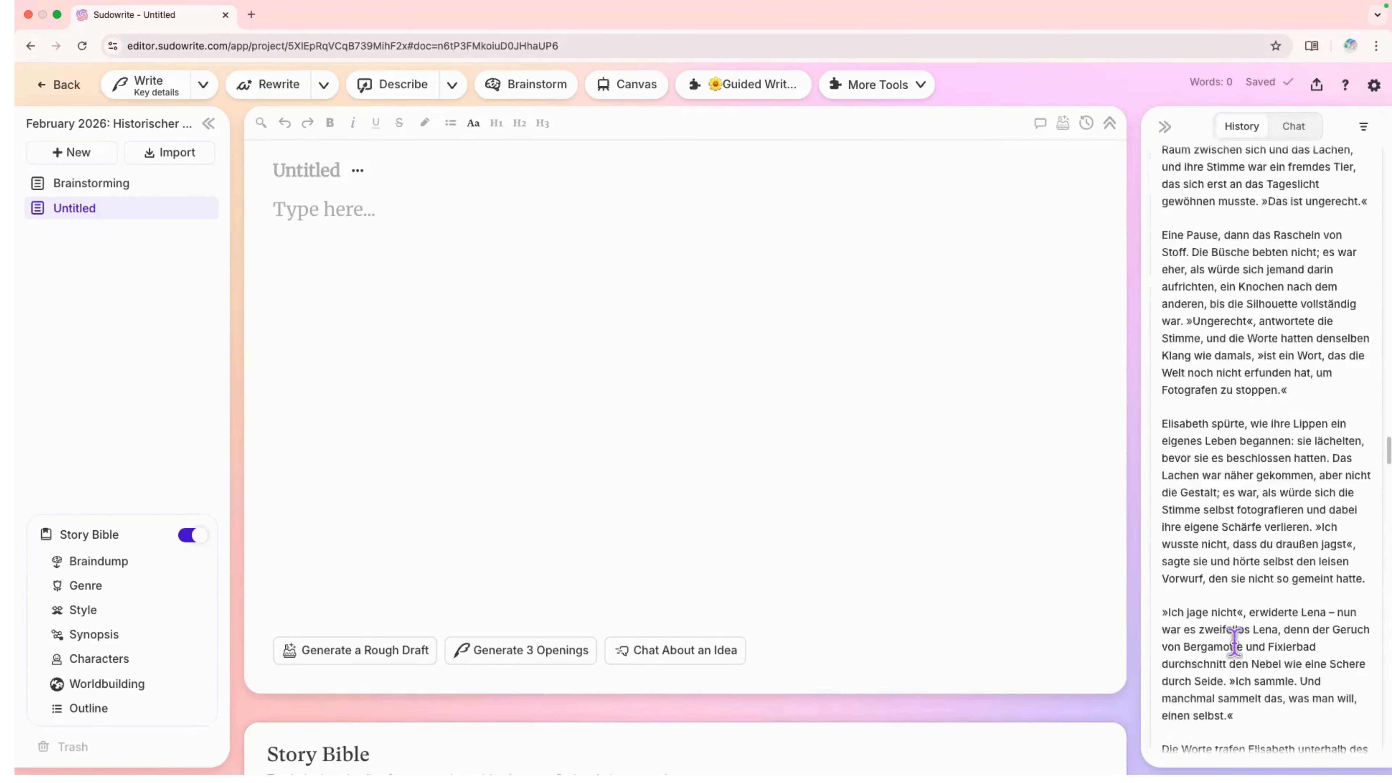
pyautogui.scroll(-15, 1233, 641)
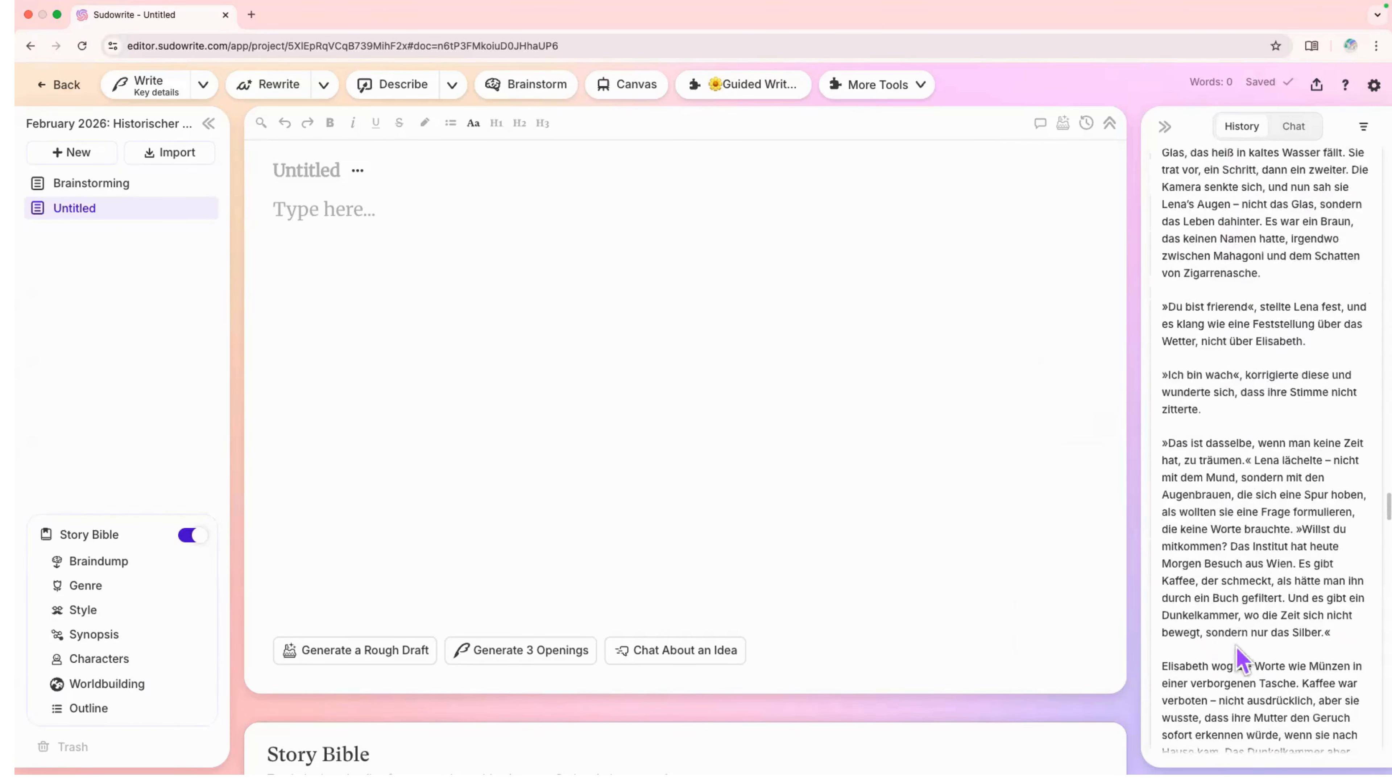
pyautogui.scroll(-15, 1237, 652)
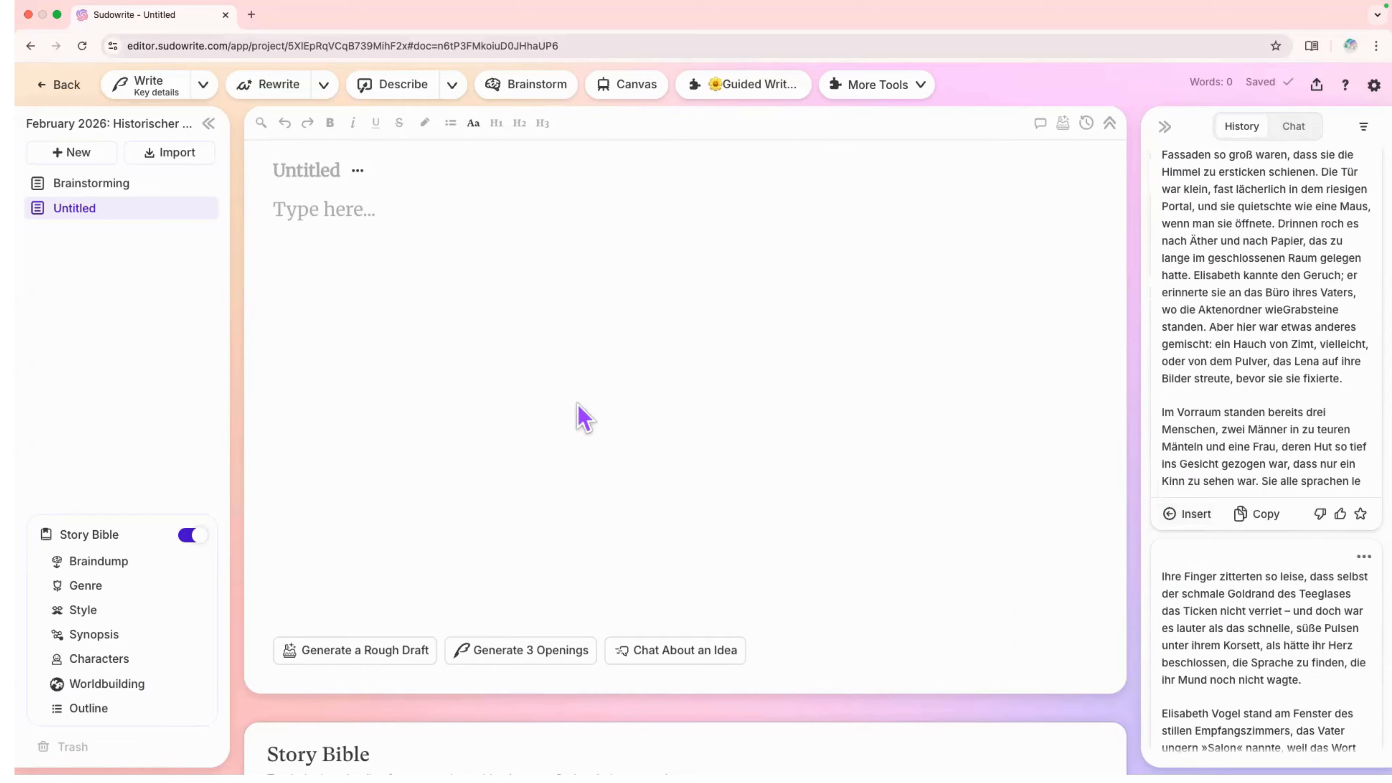
# Share the untitled document through a read-only link
pyautogui.click(319, 216)
pyautogui.click(1317, 90)
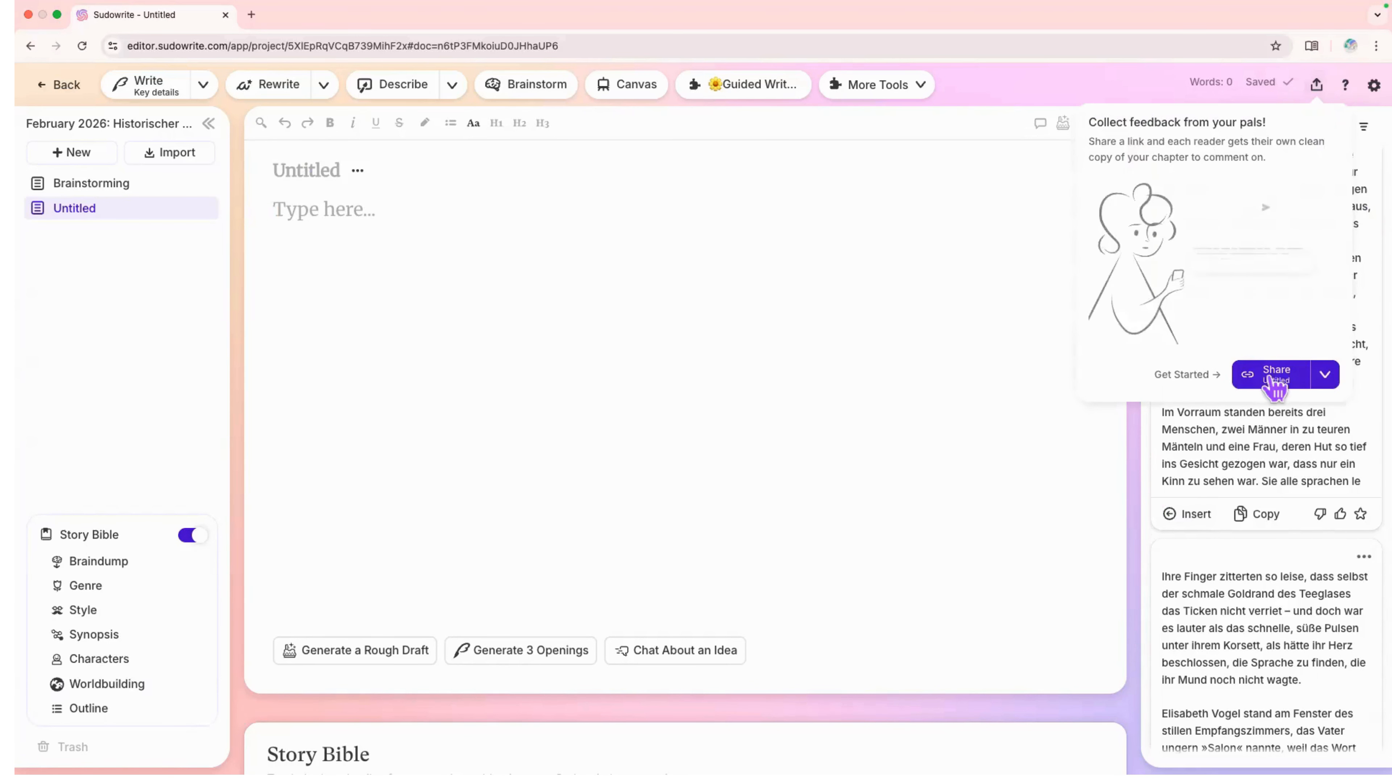
pyautogui.click(1275, 379)
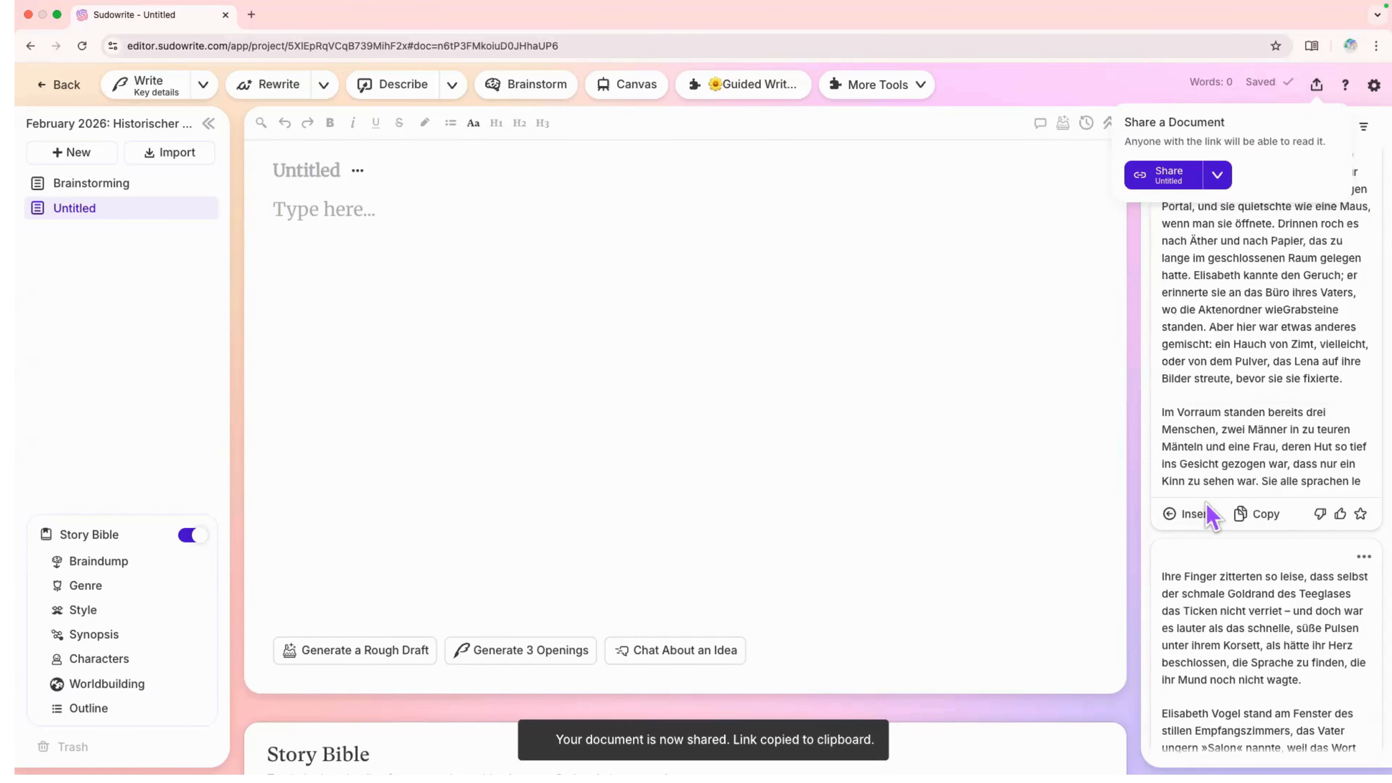
# Head the untitled document with the lines "Kimi K2" and "Version"
pyautogui.click(322, 234)
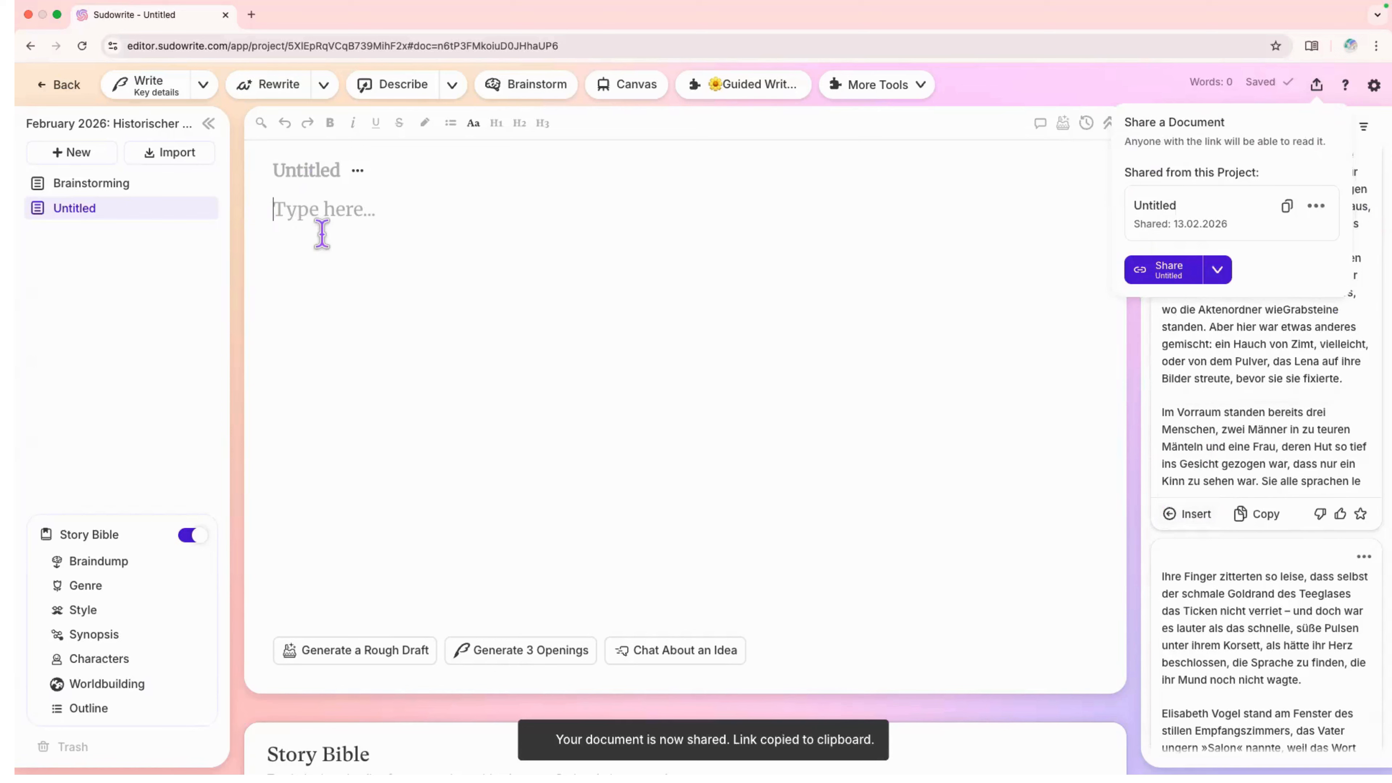
pyautogui.write('Kimi ')
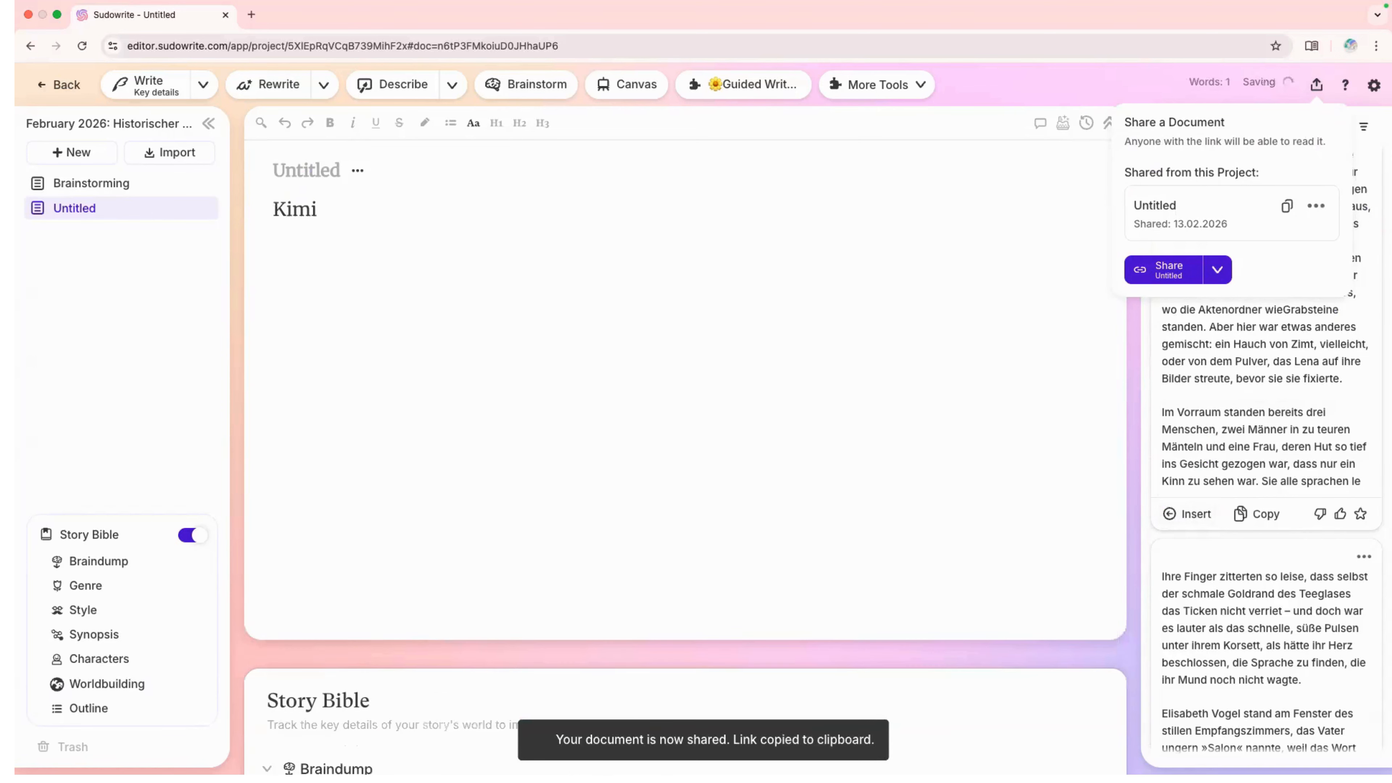
pyautogui.write('K2')
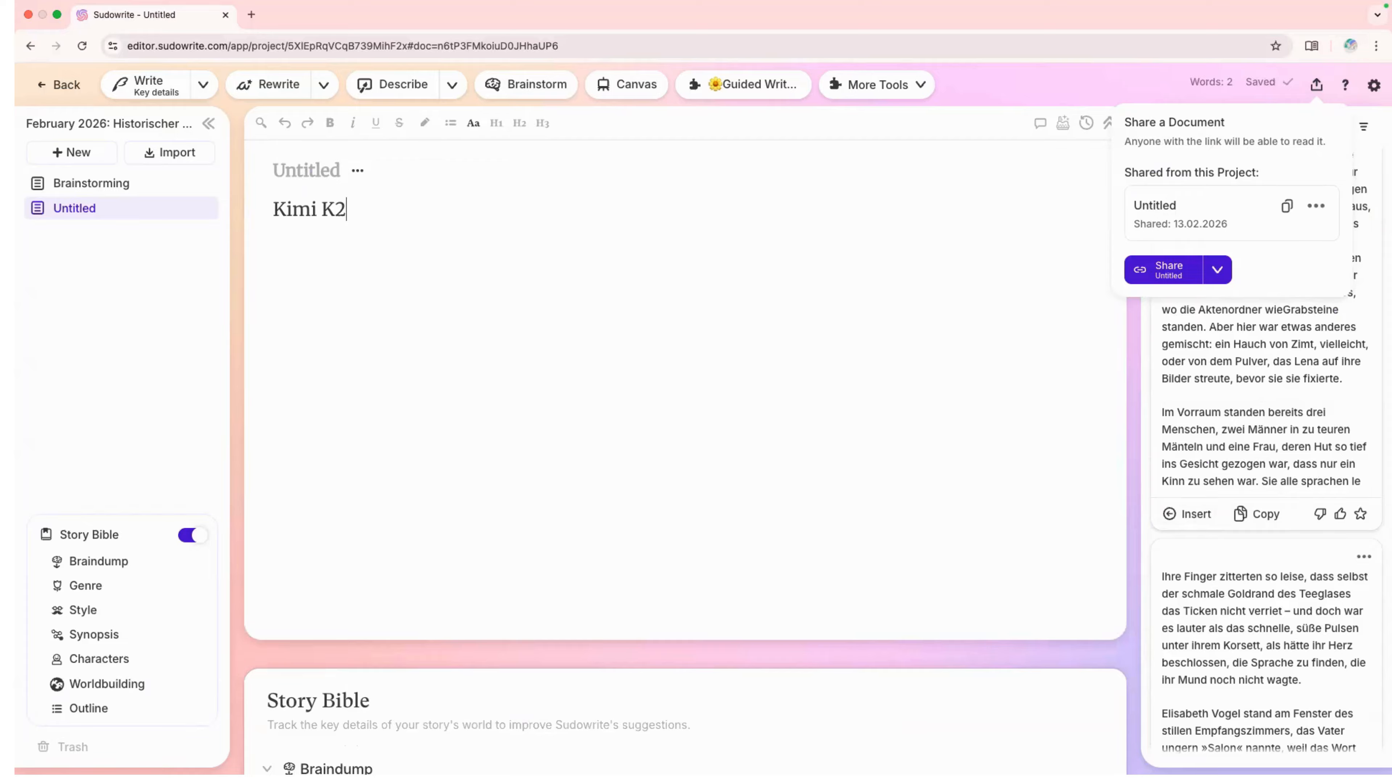
pyautogui.press('Return')
pyautogui.write('Version')
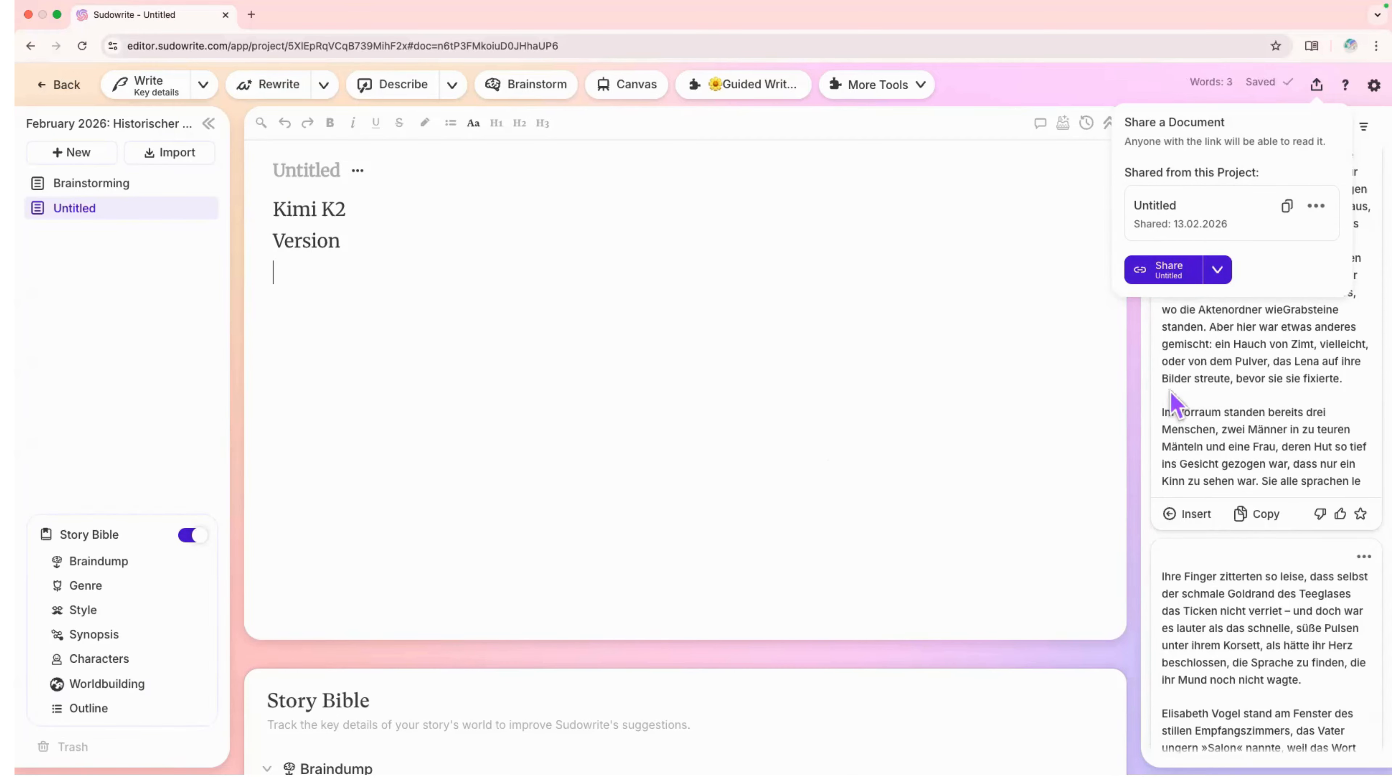
# Insert the second generated card beneath the heading lines and add the number 1 to the "Version" line
pyautogui.click(1186, 518)
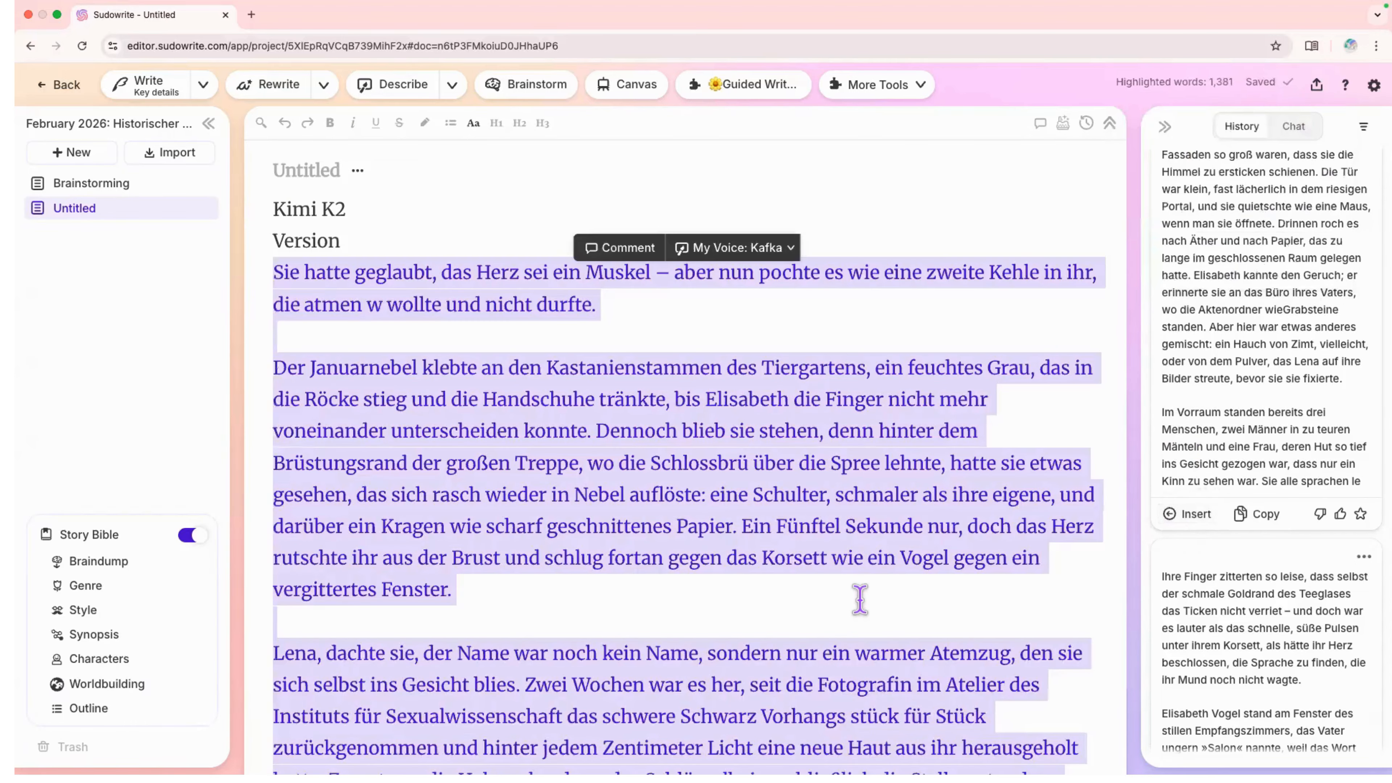
pyautogui.scroll(-4, 860, 599)
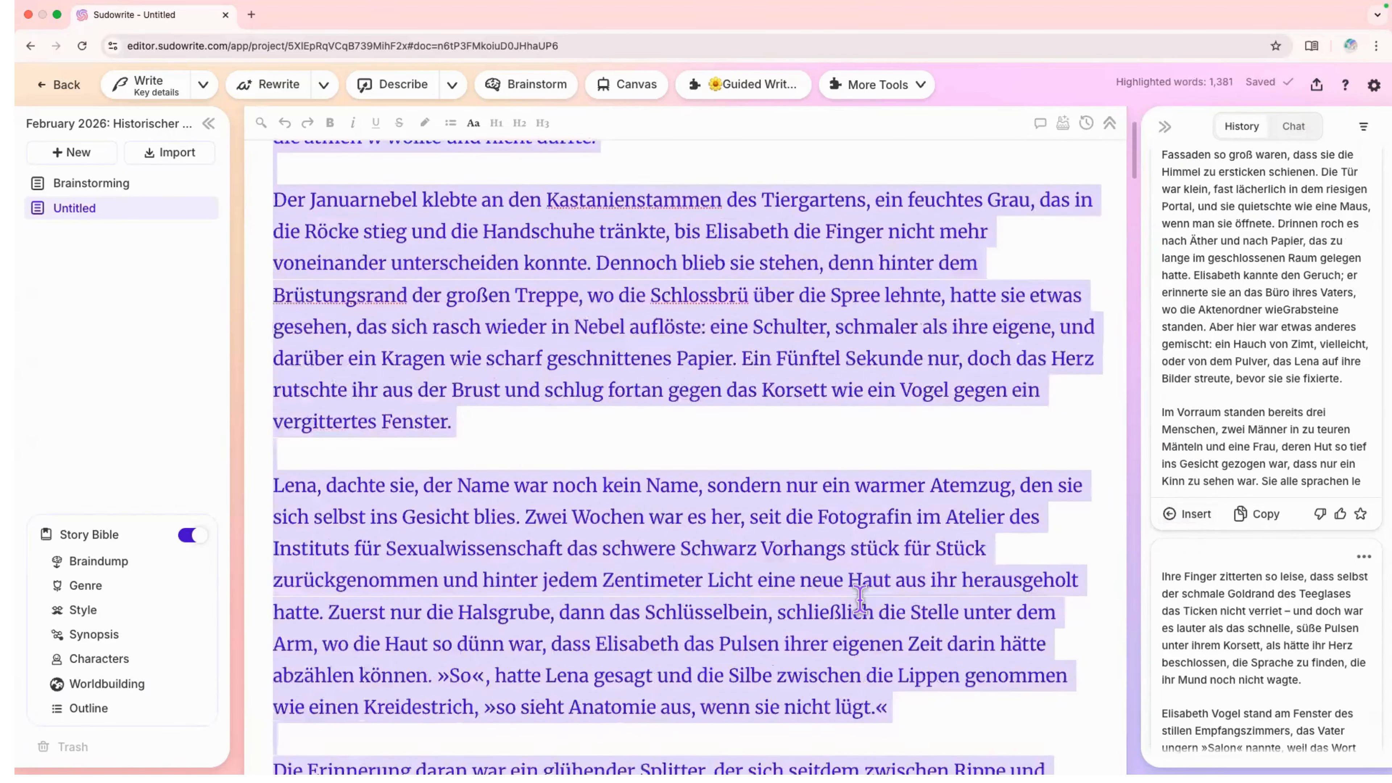
pyautogui.scroll(4, 859, 599)
pyautogui.click(373, 249)
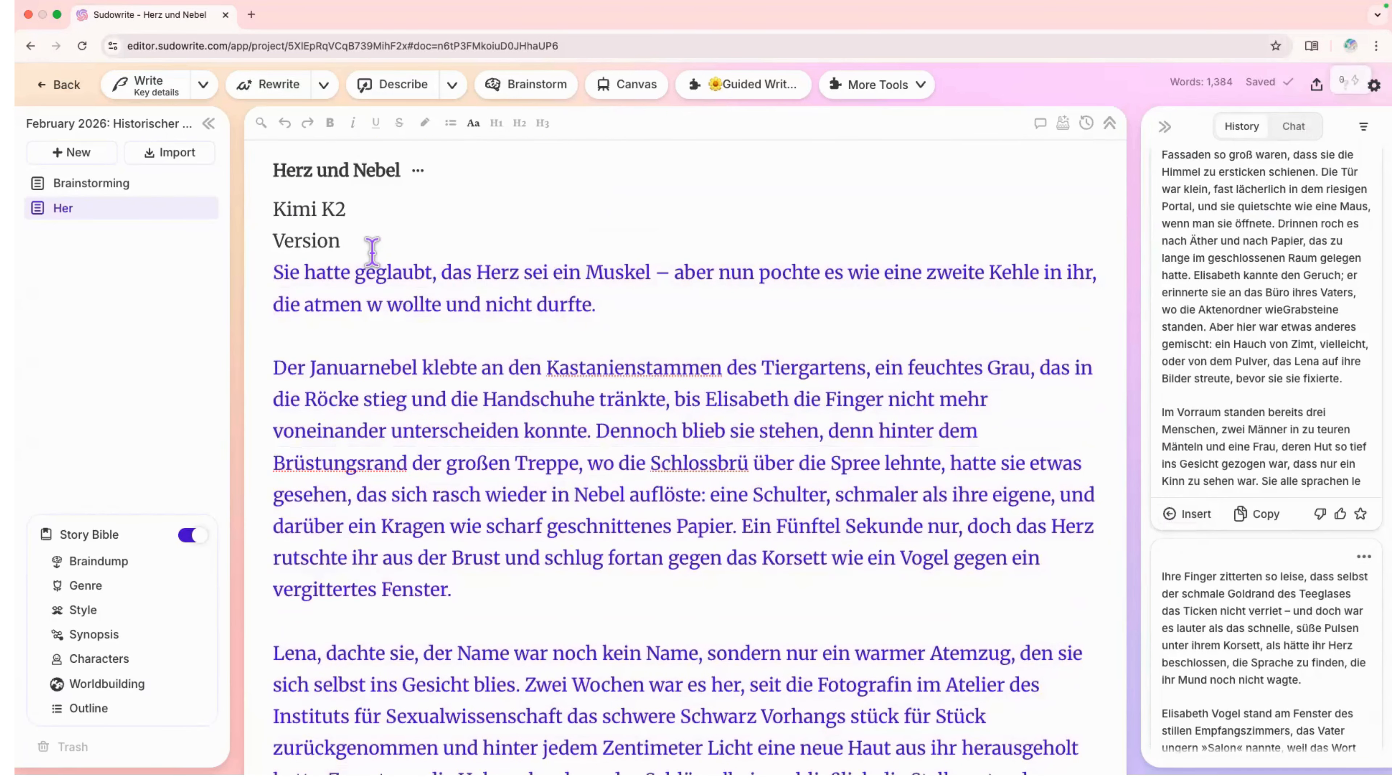
pyautogui.write('1')
# Start a new line at the end of the document after the inserted passage
pyautogui.scroll(-20, 345, 349)
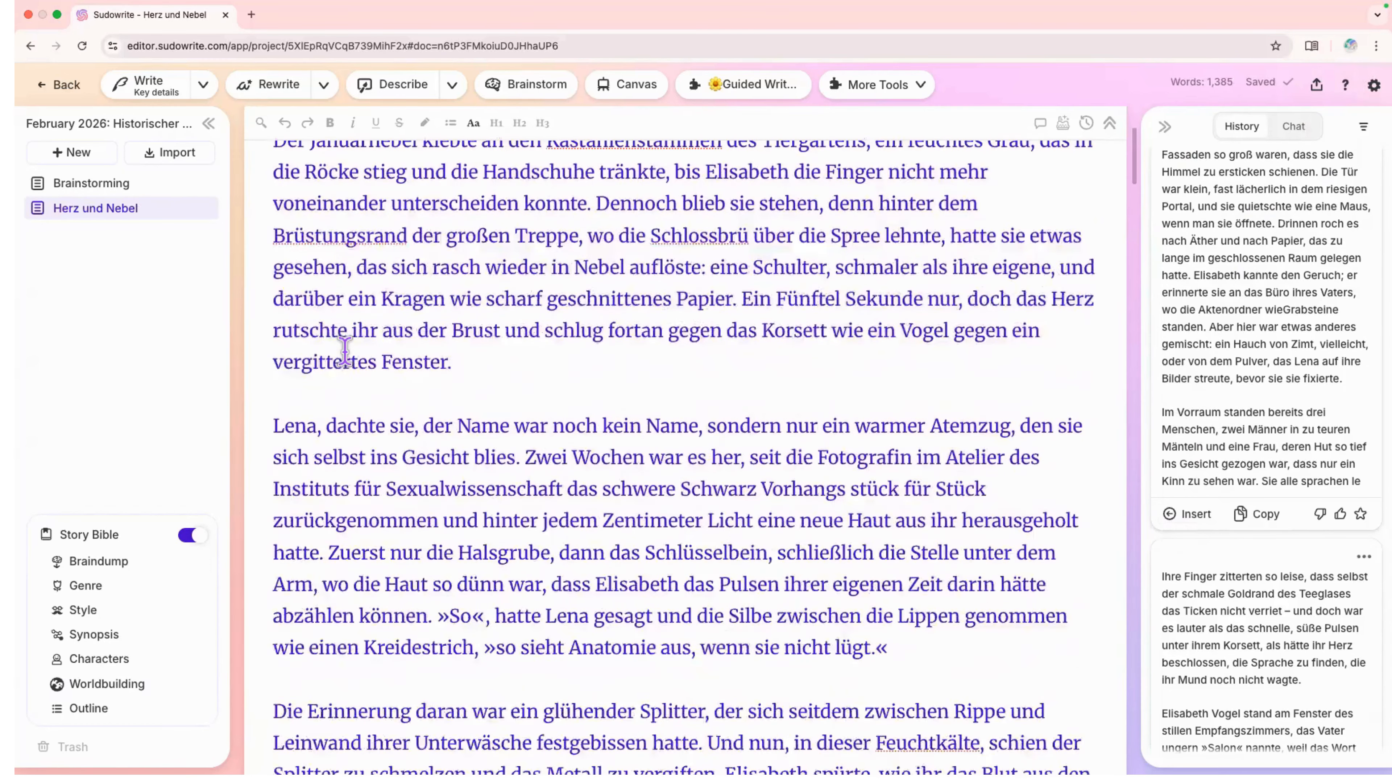
pyautogui.scroll(-15, 345, 348)
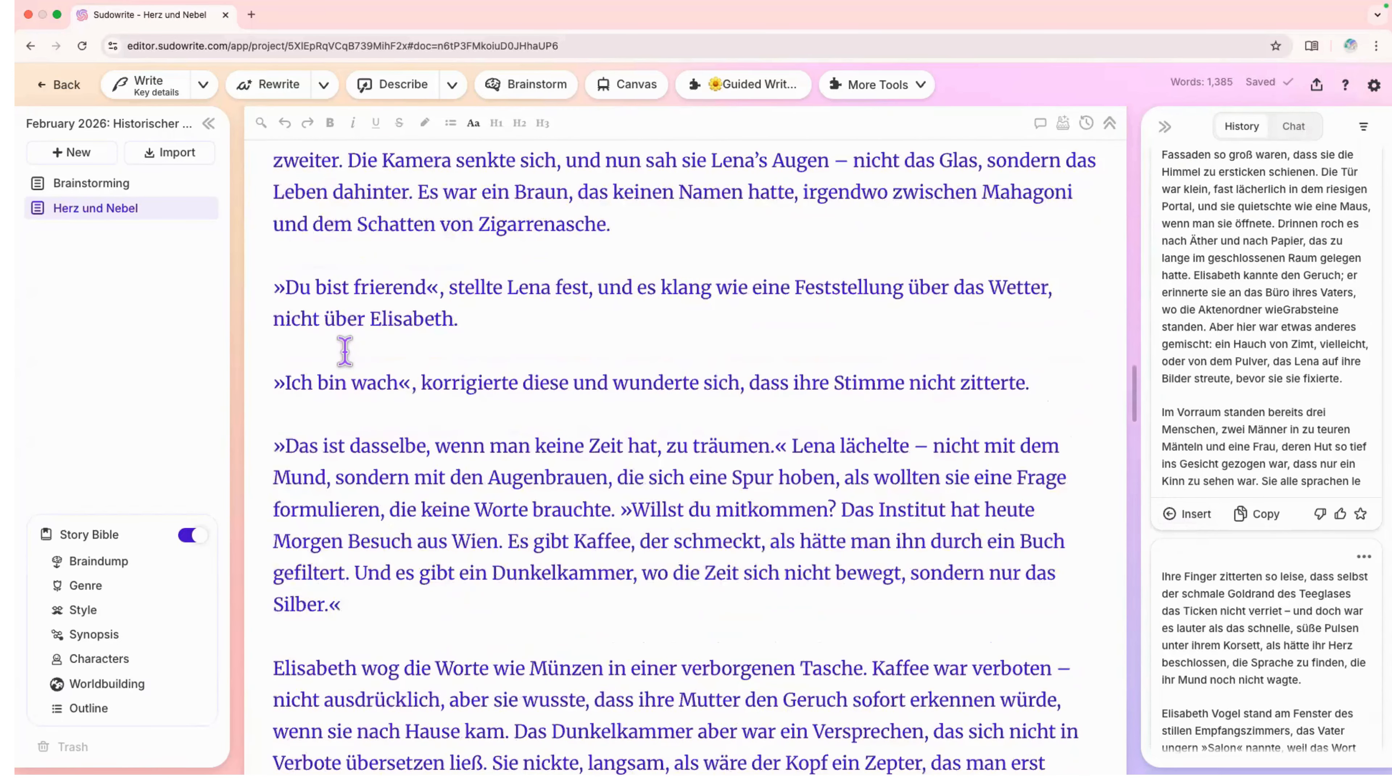
pyautogui.press('Return')
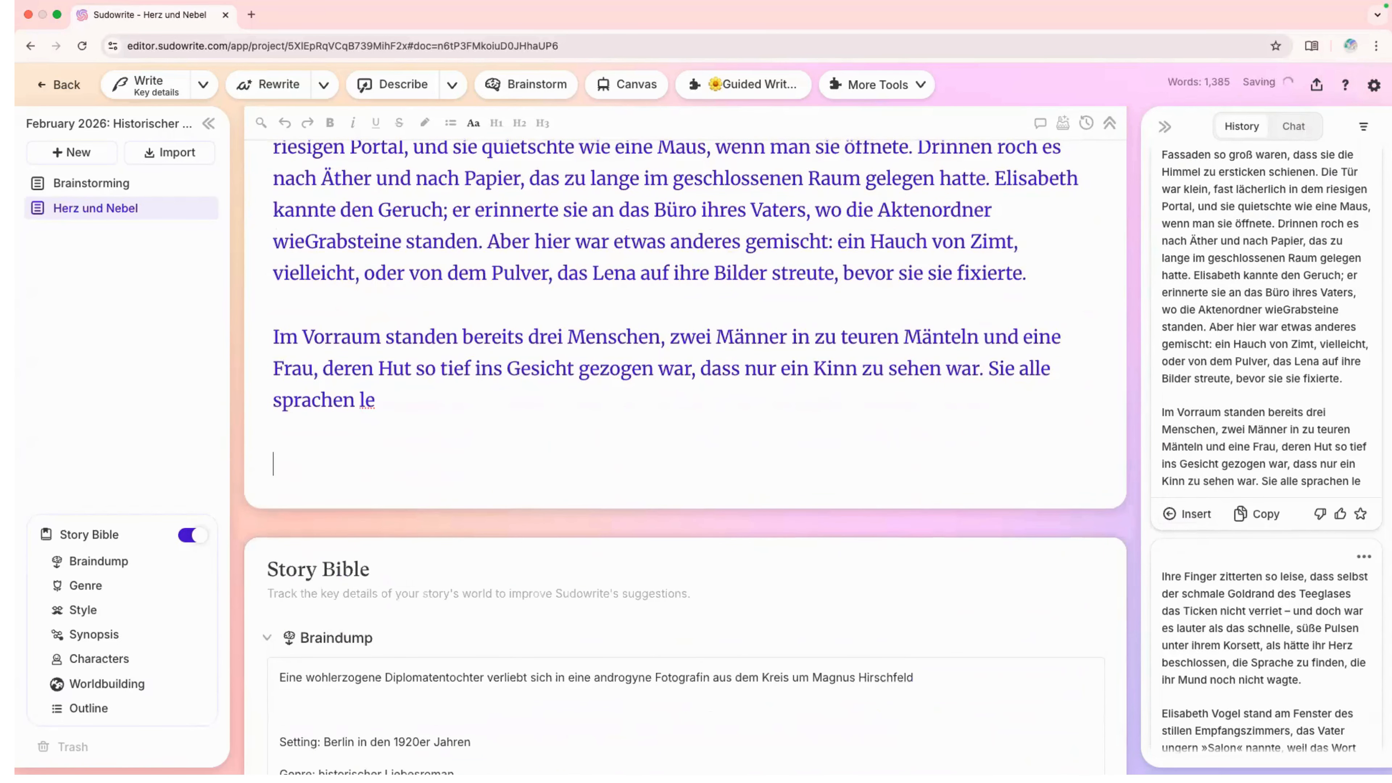
# Label the new line "Version 2:" and insert the generated card beginning "Die Nacht war ein schwarzer Samtvorhang" beneath it
pyautogui.write('Version 2:')
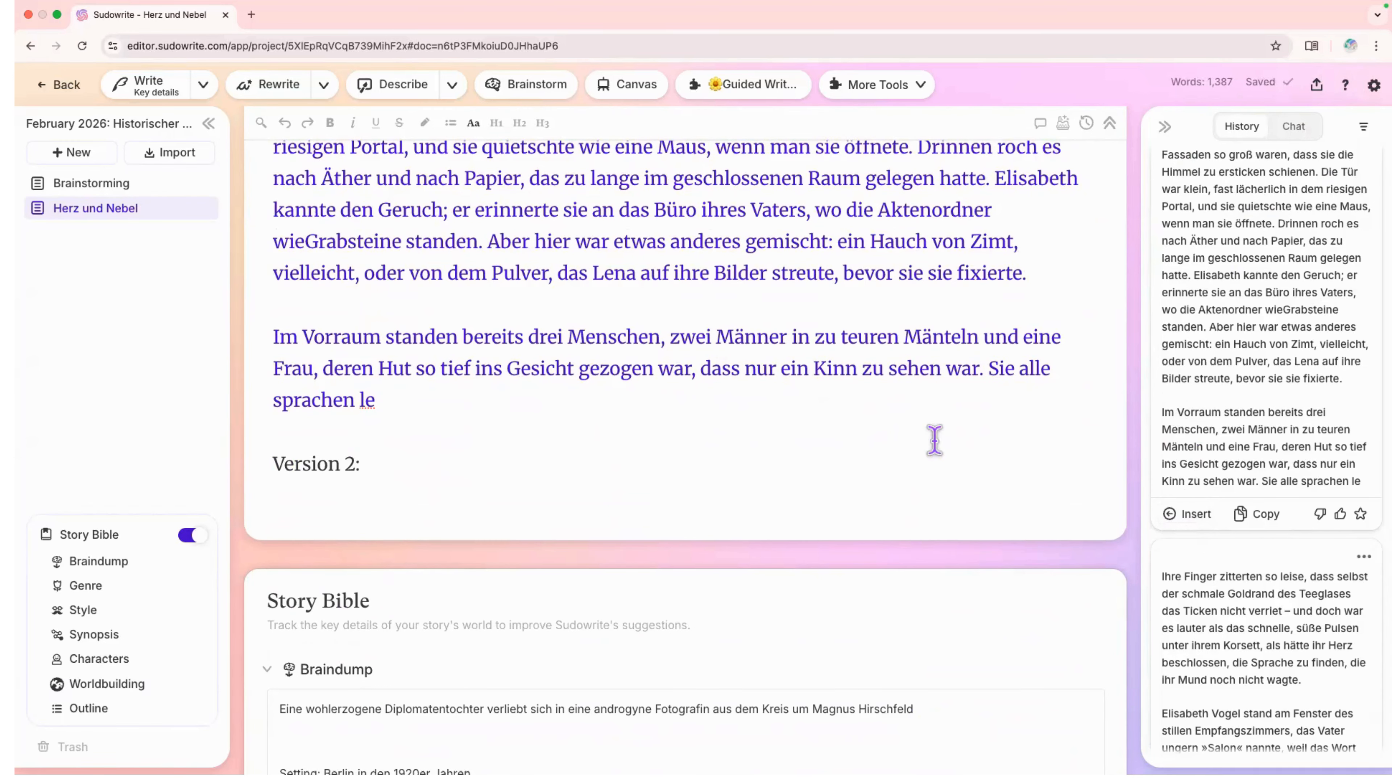
pyautogui.scroll(-2, 1253, 656)
pyautogui.scroll(-10, 1253, 656)
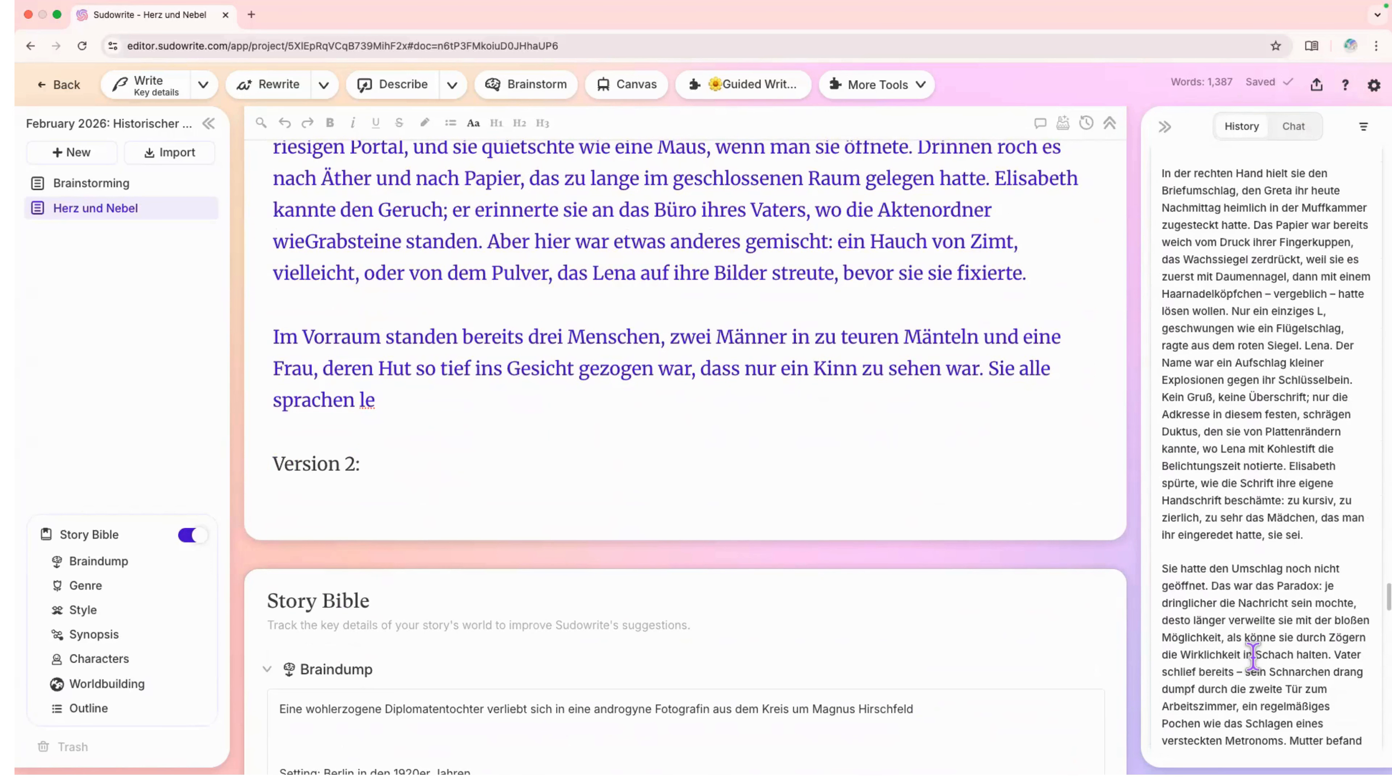
pyautogui.scroll(-5, 1253, 656)
pyautogui.scroll(-4, 1253, 657)
pyautogui.scroll(-10, 1254, 664)
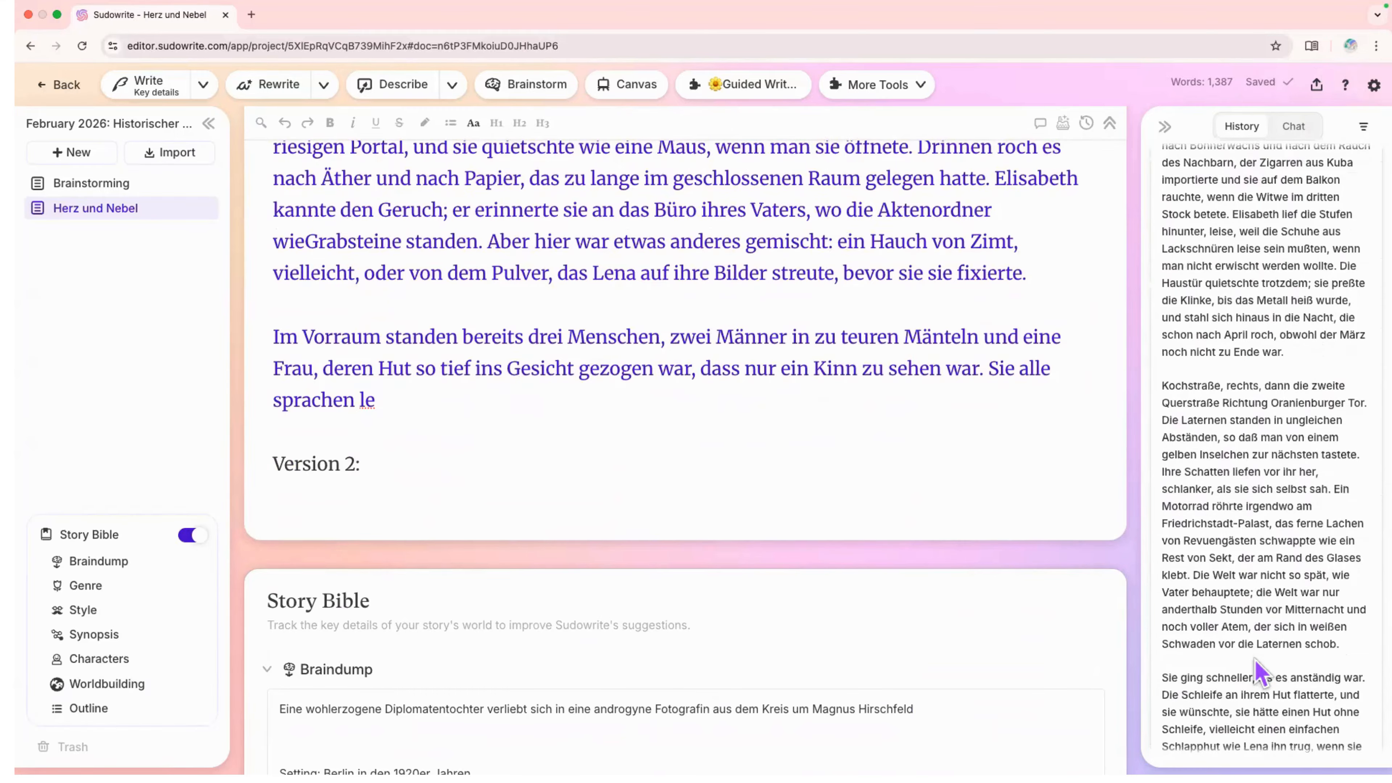
pyautogui.scroll(-16, 1258, 672)
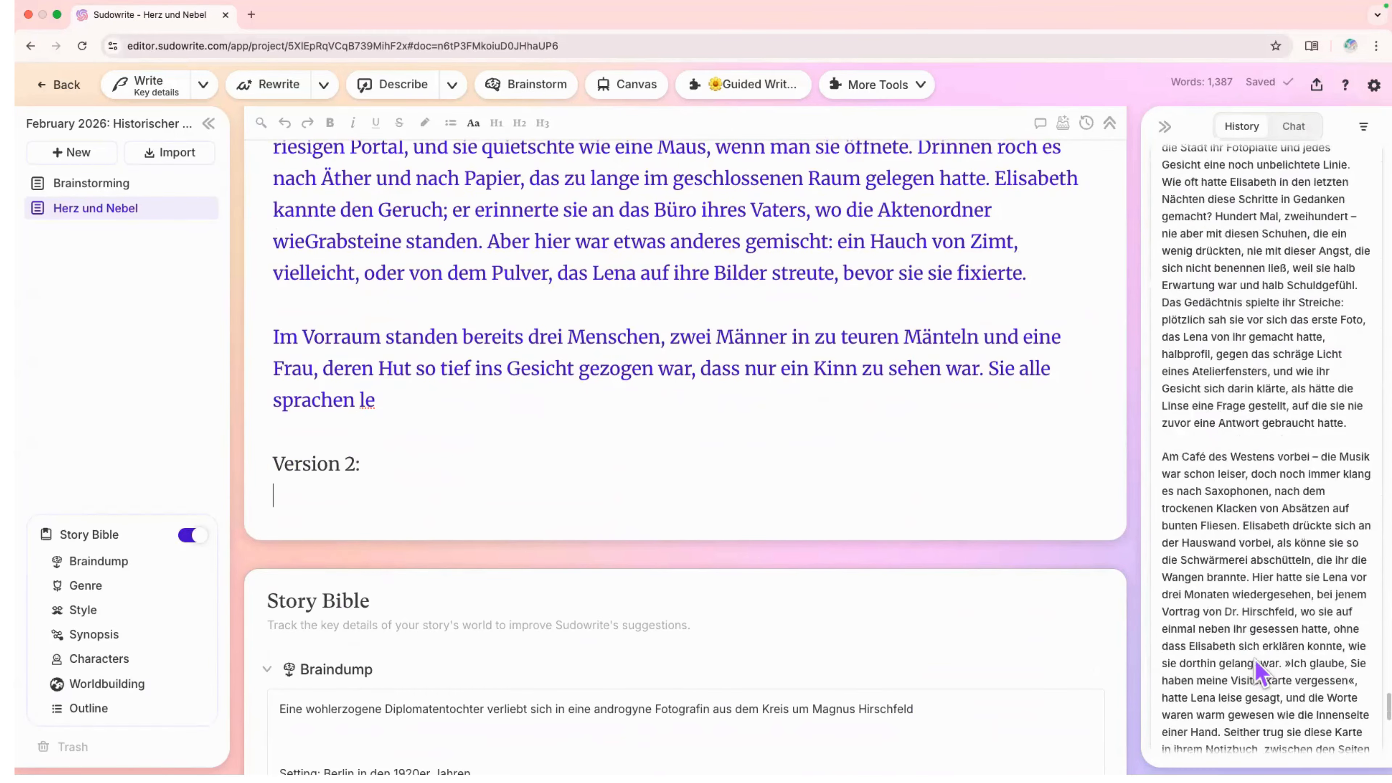
pyautogui.scroll(-15, 1258, 672)
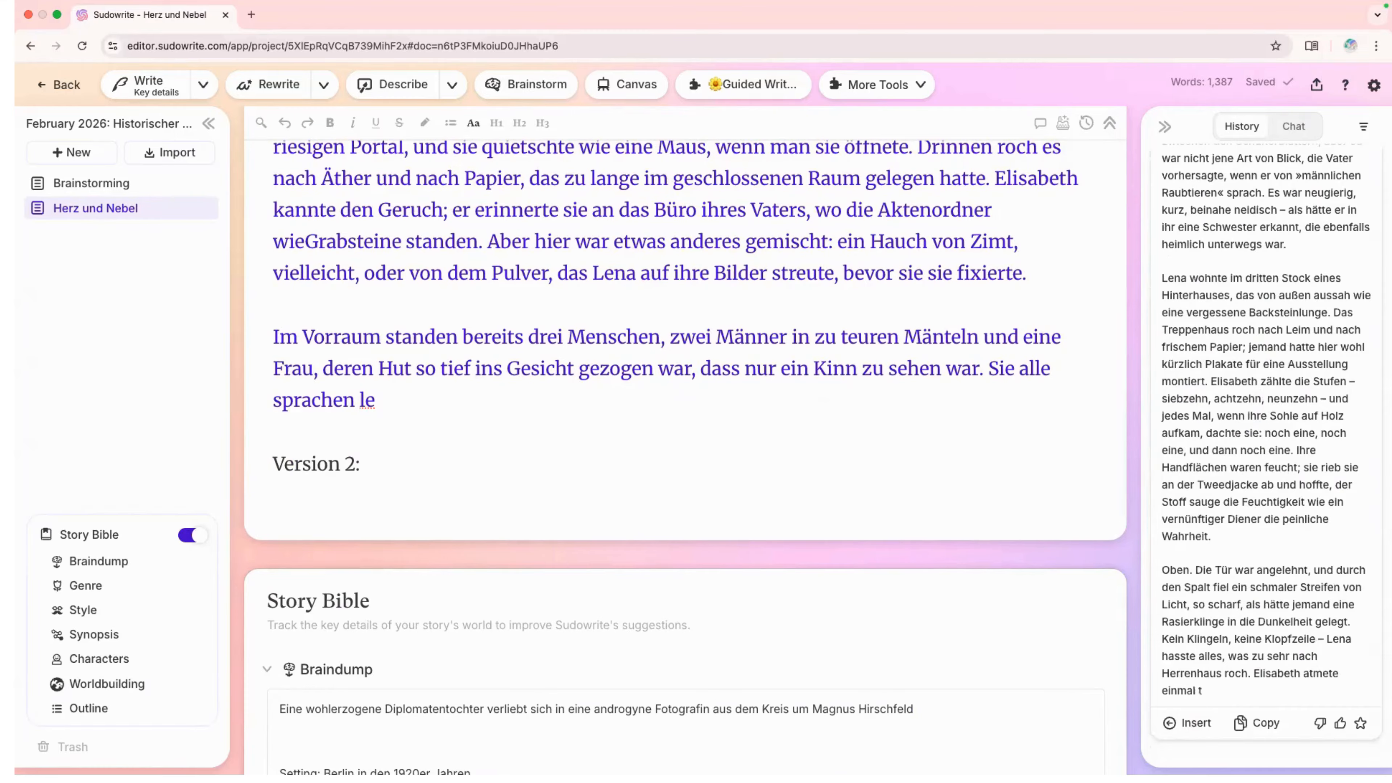
pyautogui.scroll(-15, 1184, 710)
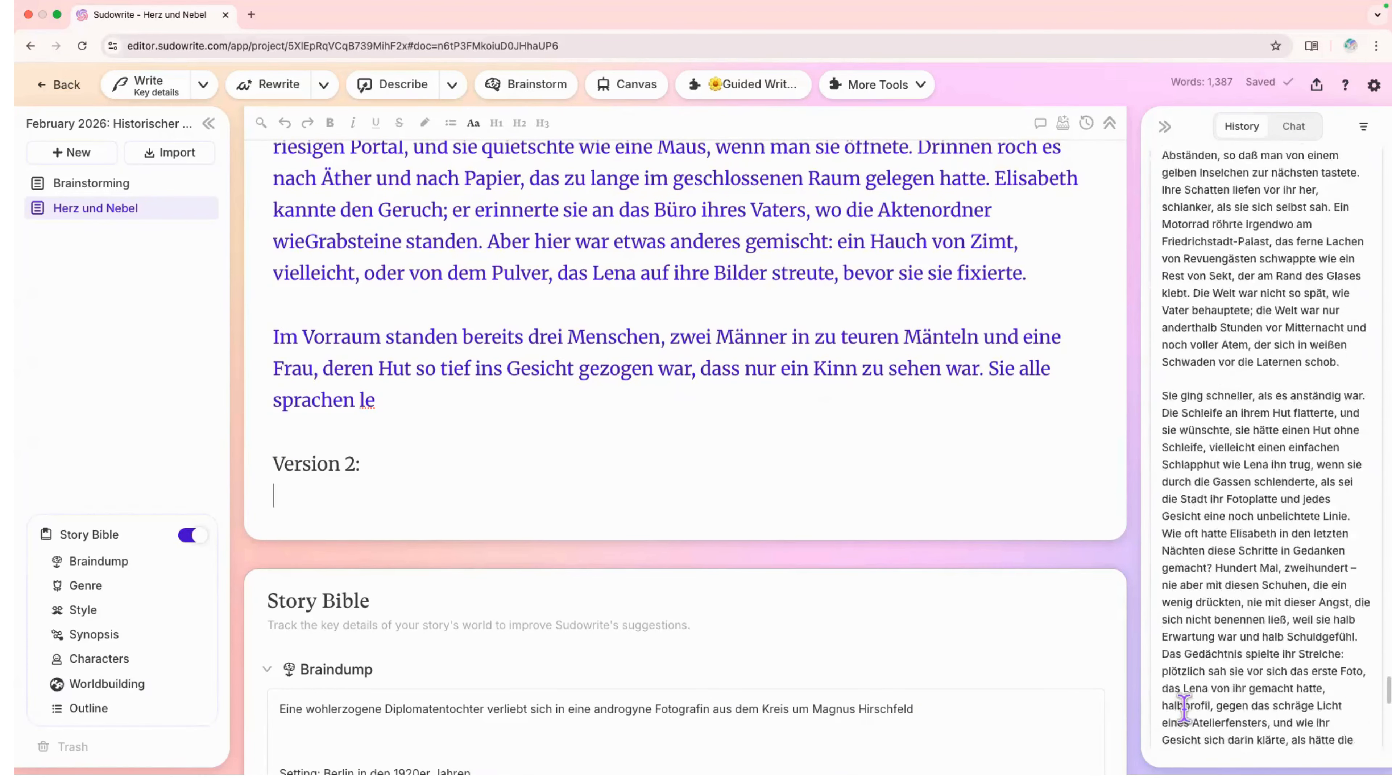
pyautogui.scroll(-5, 1184, 710)
pyautogui.scroll(-20, 1183, 709)
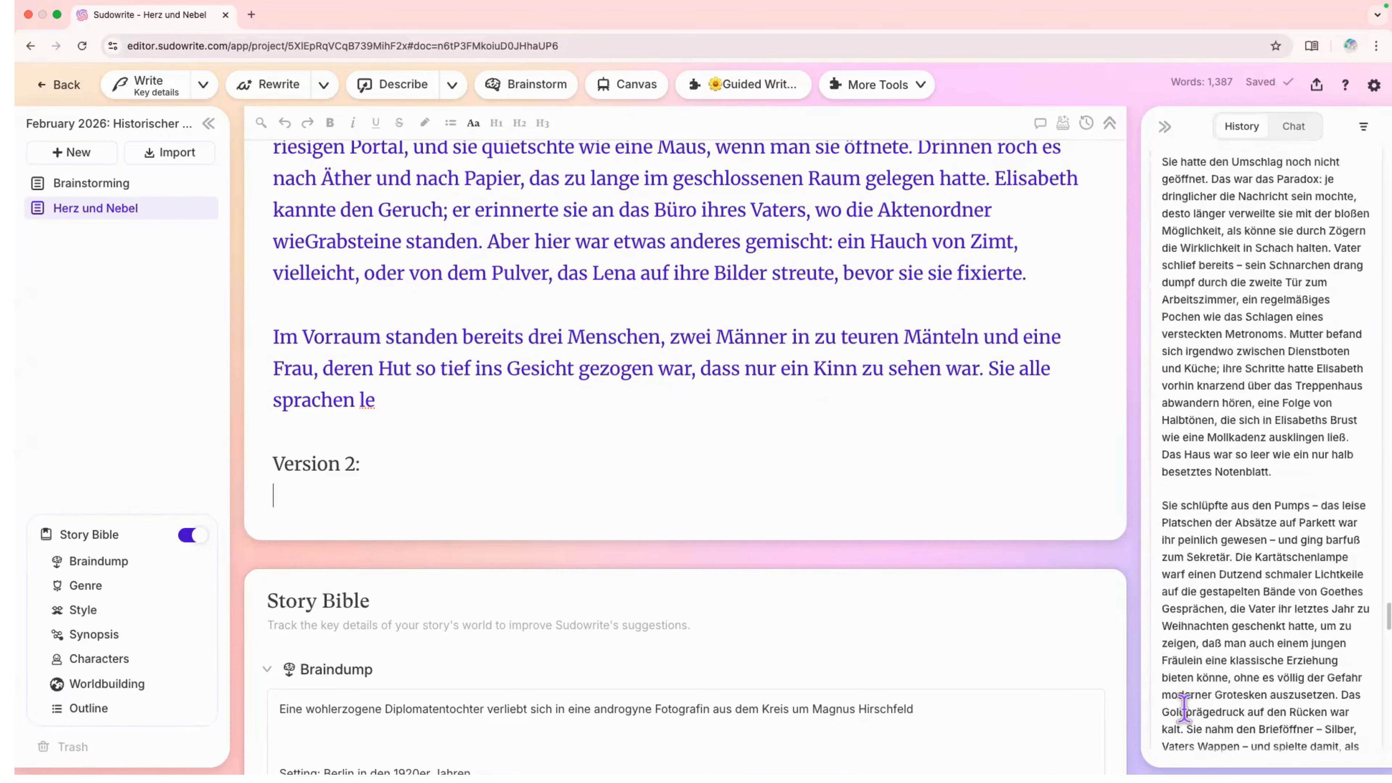
pyautogui.scroll(10, 1185, 586)
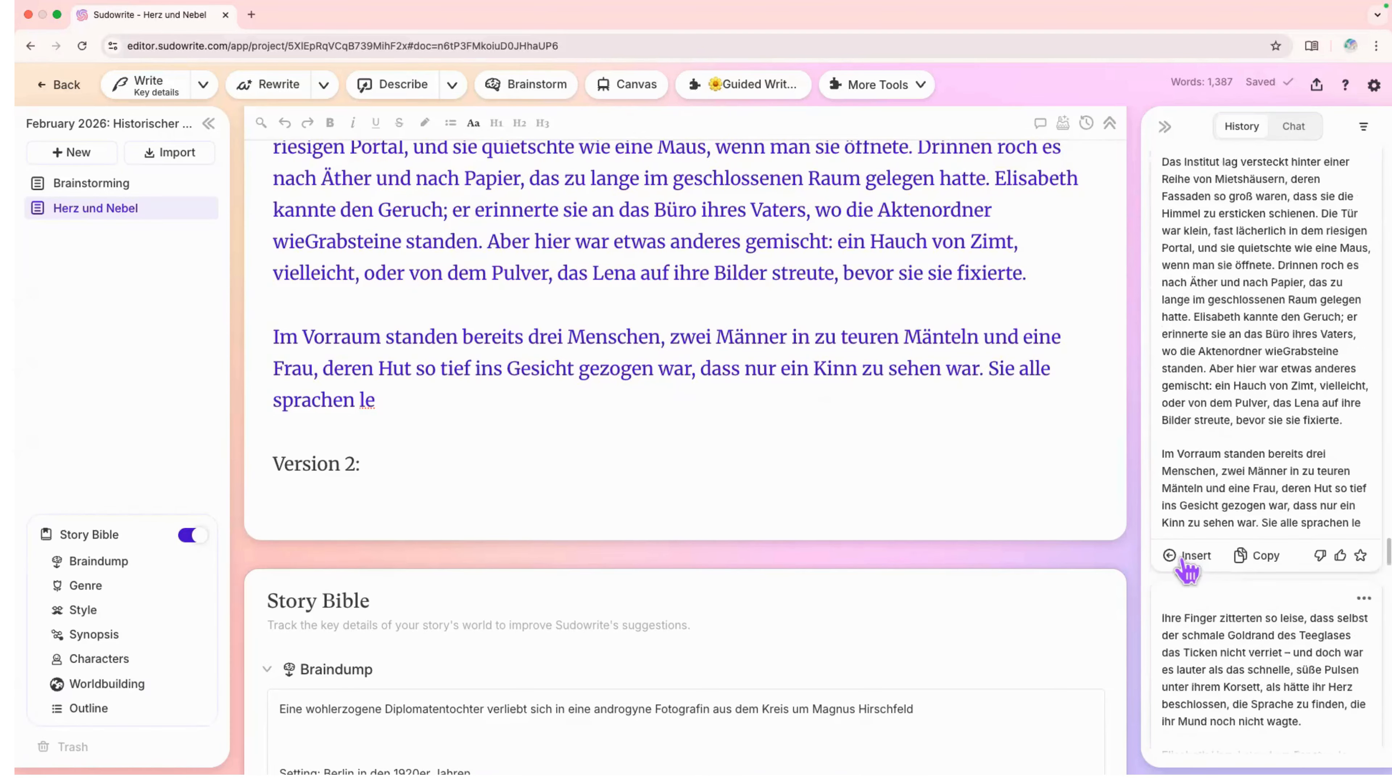
pyautogui.scroll(6, 1192, 700)
pyautogui.scroll(15, 1193, 700)
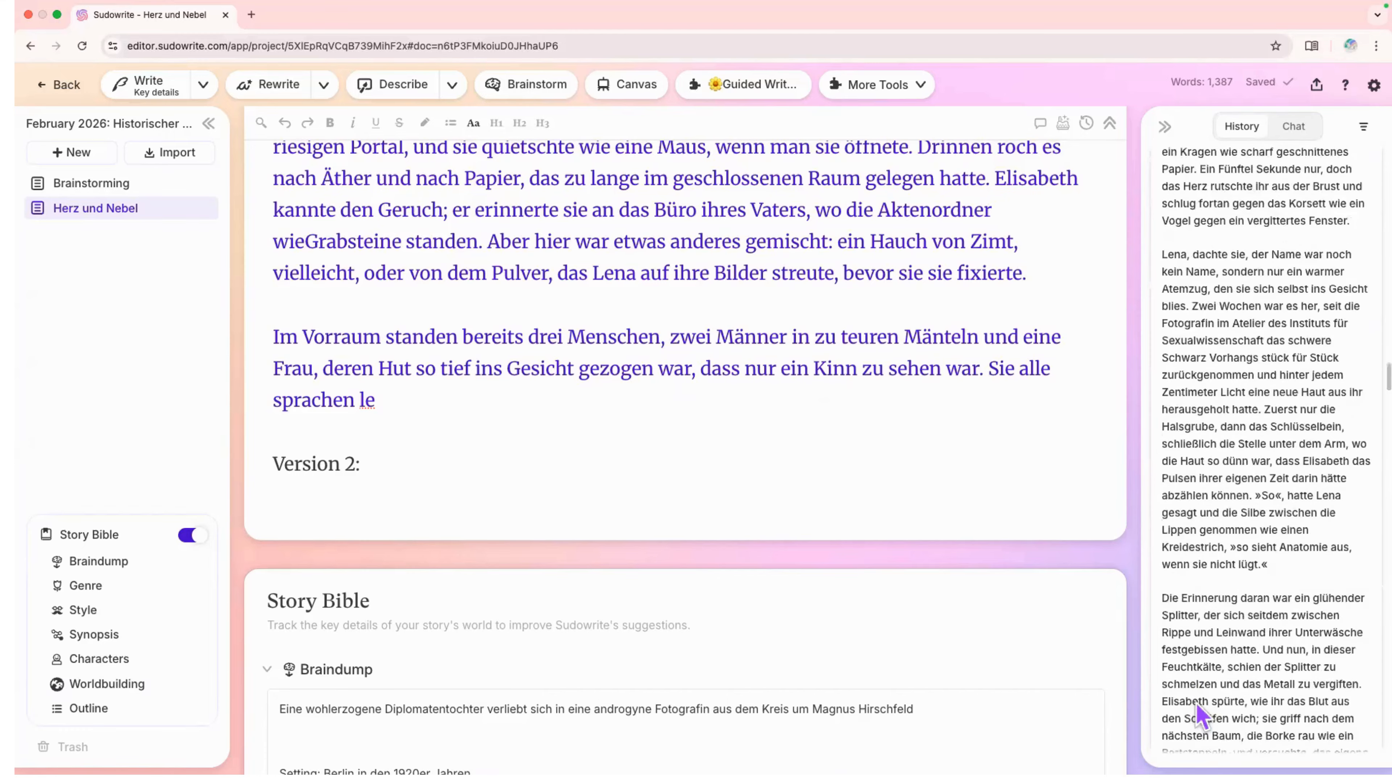
pyautogui.scroll(-12, 1194, 700)
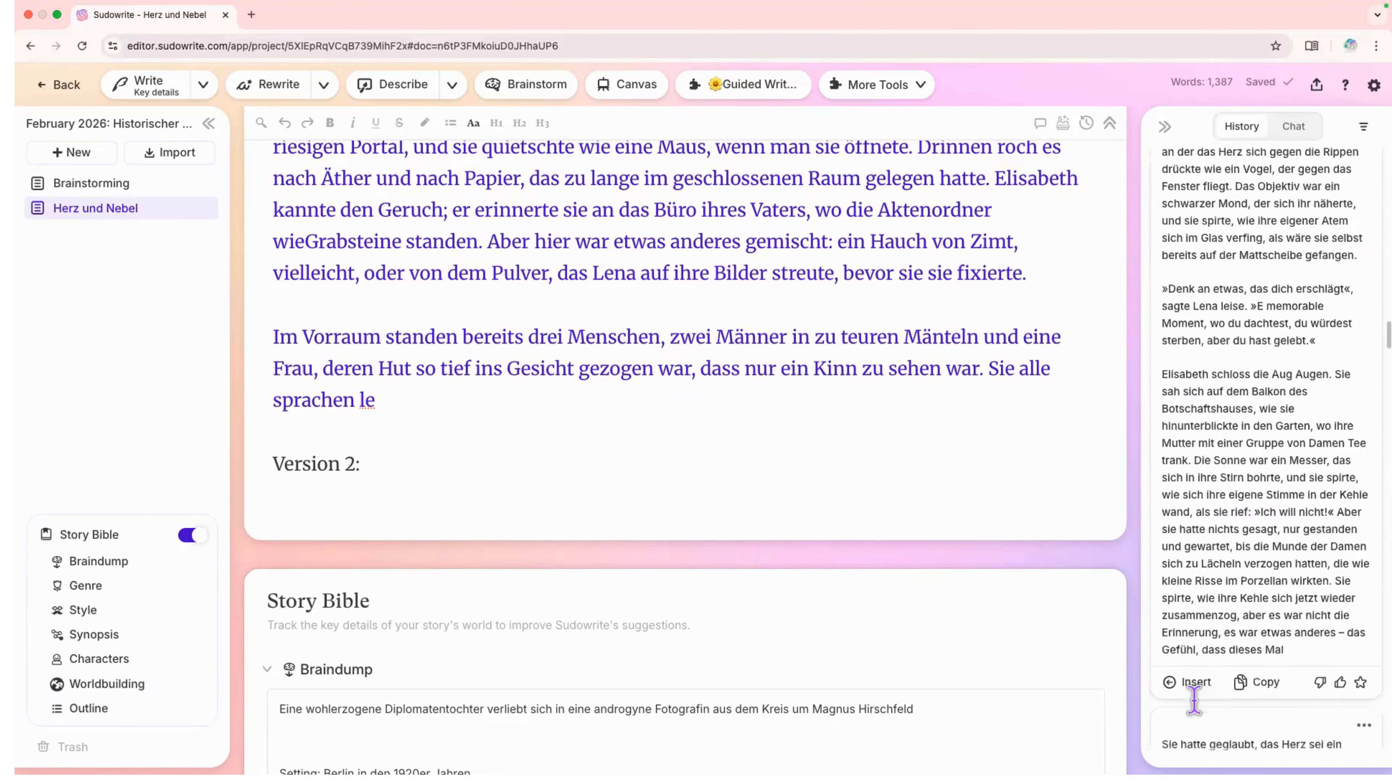
pyautogui.click(1189, 594)
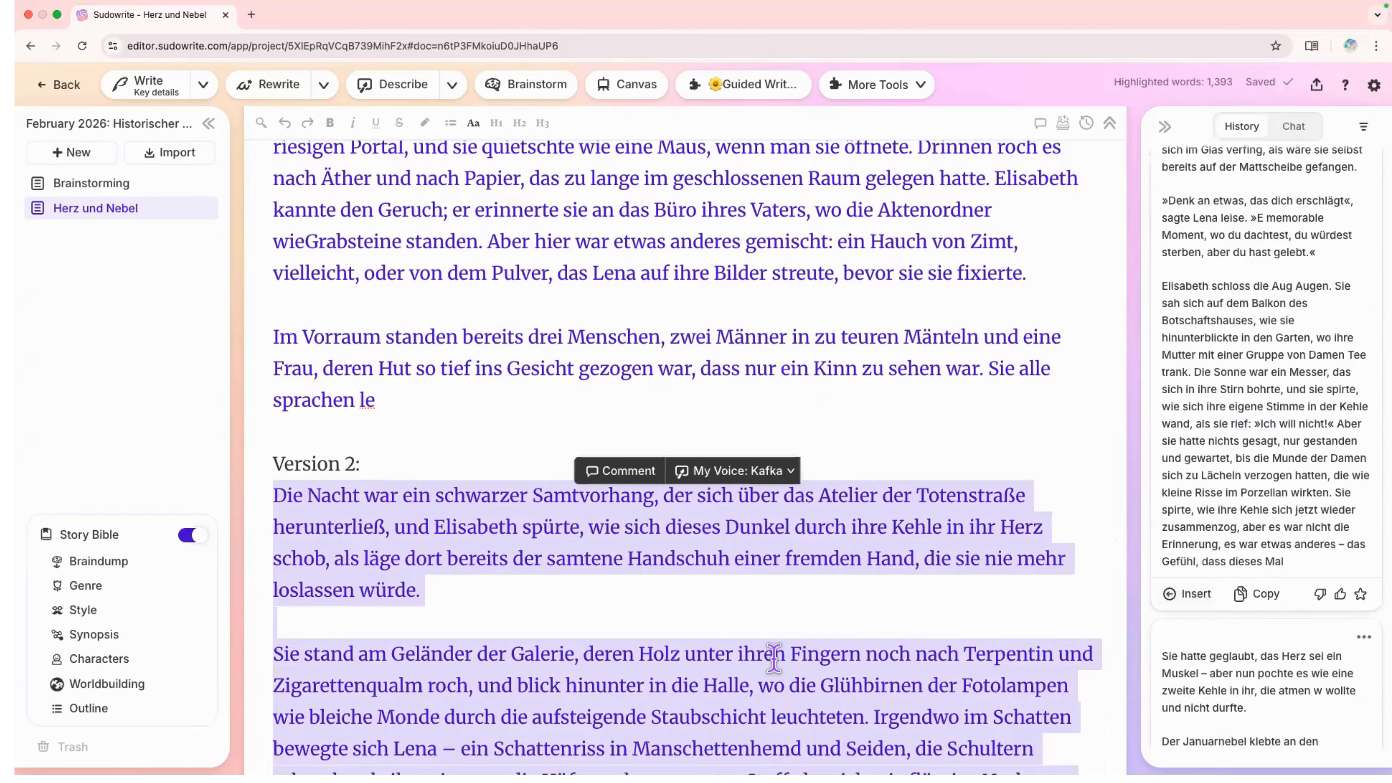
# Add a "Version 3" line at the end of the document, separated from the inserted passage by a blank line
pyautogui.scroll(-10, 774, 656)
pyautogui.scroll(-20, 773, 656)
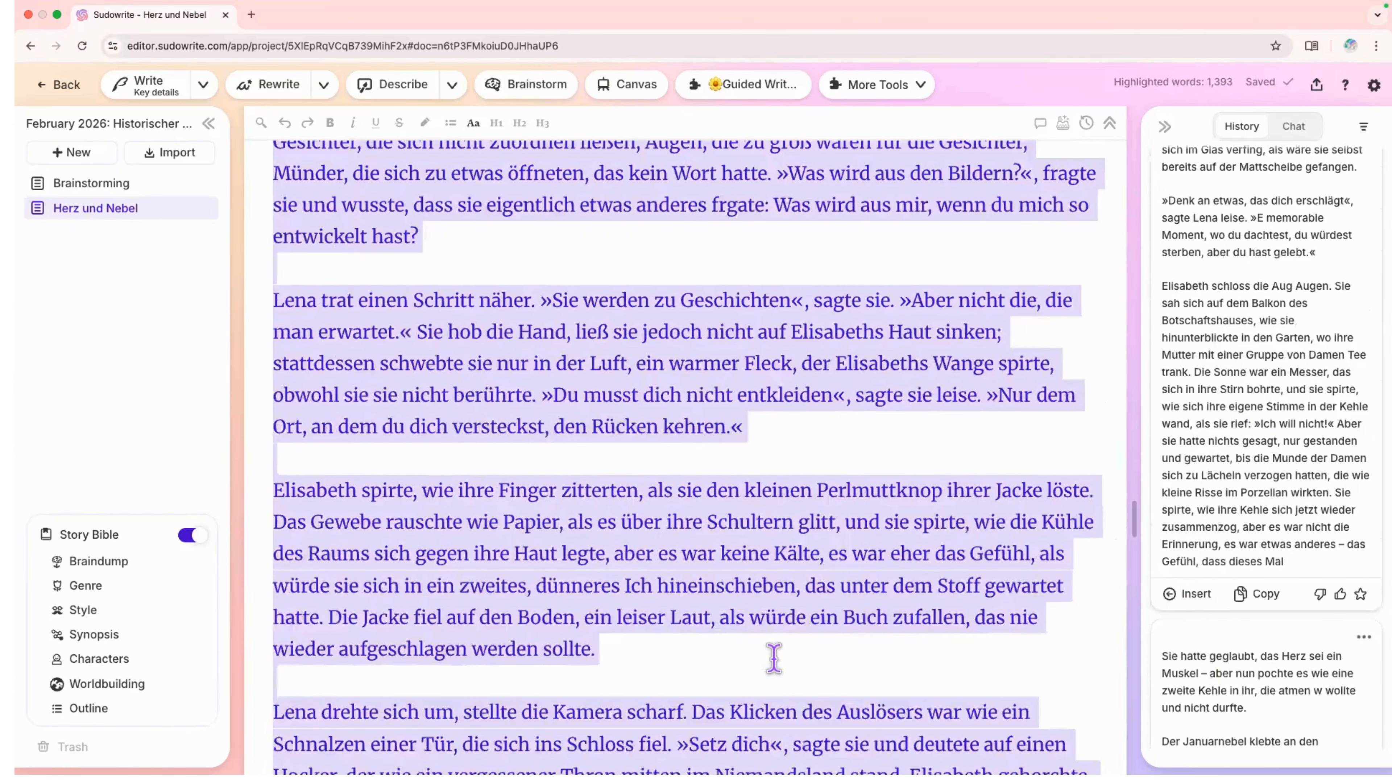
pyautogui.scroll(6, 774, 659)
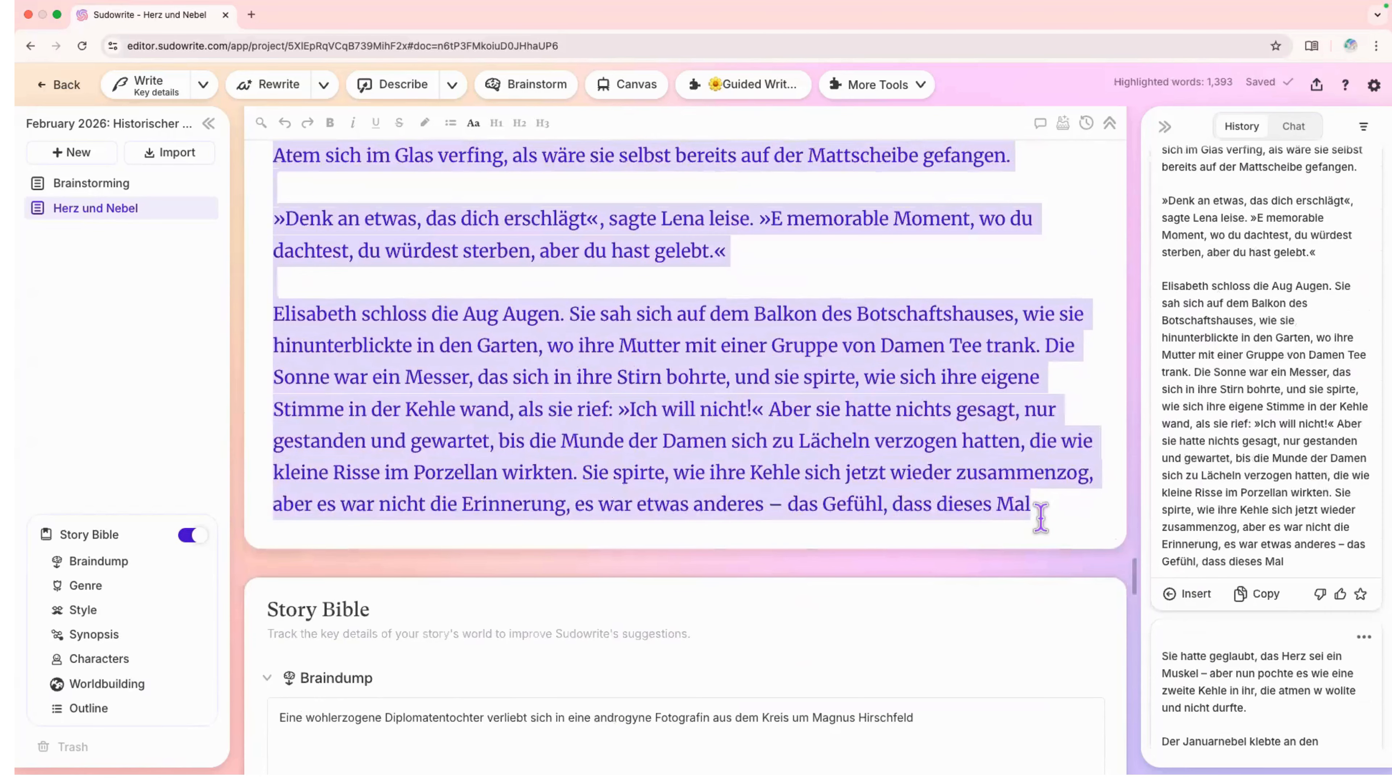
pyautogui.click(1041, 517)
pyautogui.press('Return')
pyautogui.press('Return')
pyautogui.write('Version 3')
# Insert the generated card beginning "Ihre Finger zitterten so leise" after "Version 3" and start its text on a new line
pyautogui.scroll(-15, 1193, 706)
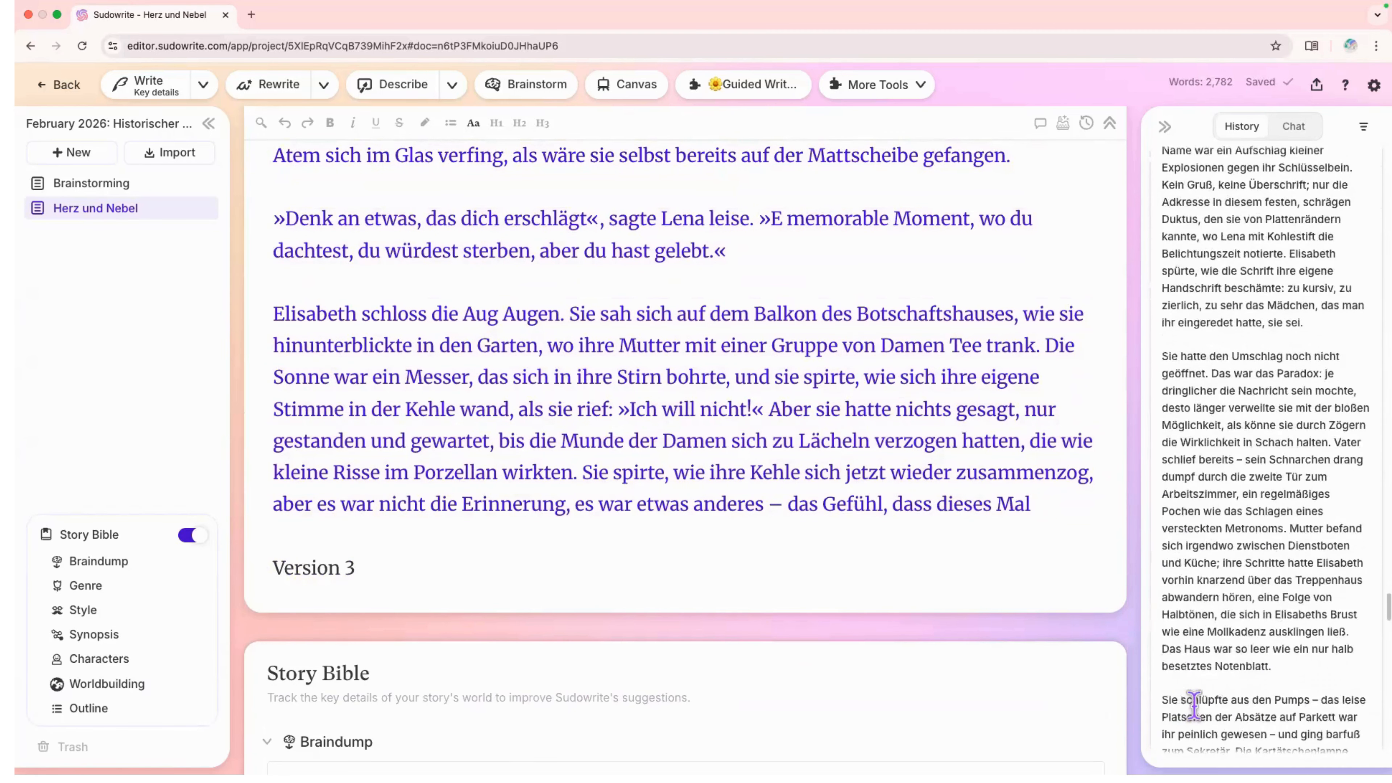
pyautogui.scroll(-10, 1193, 706)
pyautogui.click(1186, 723)
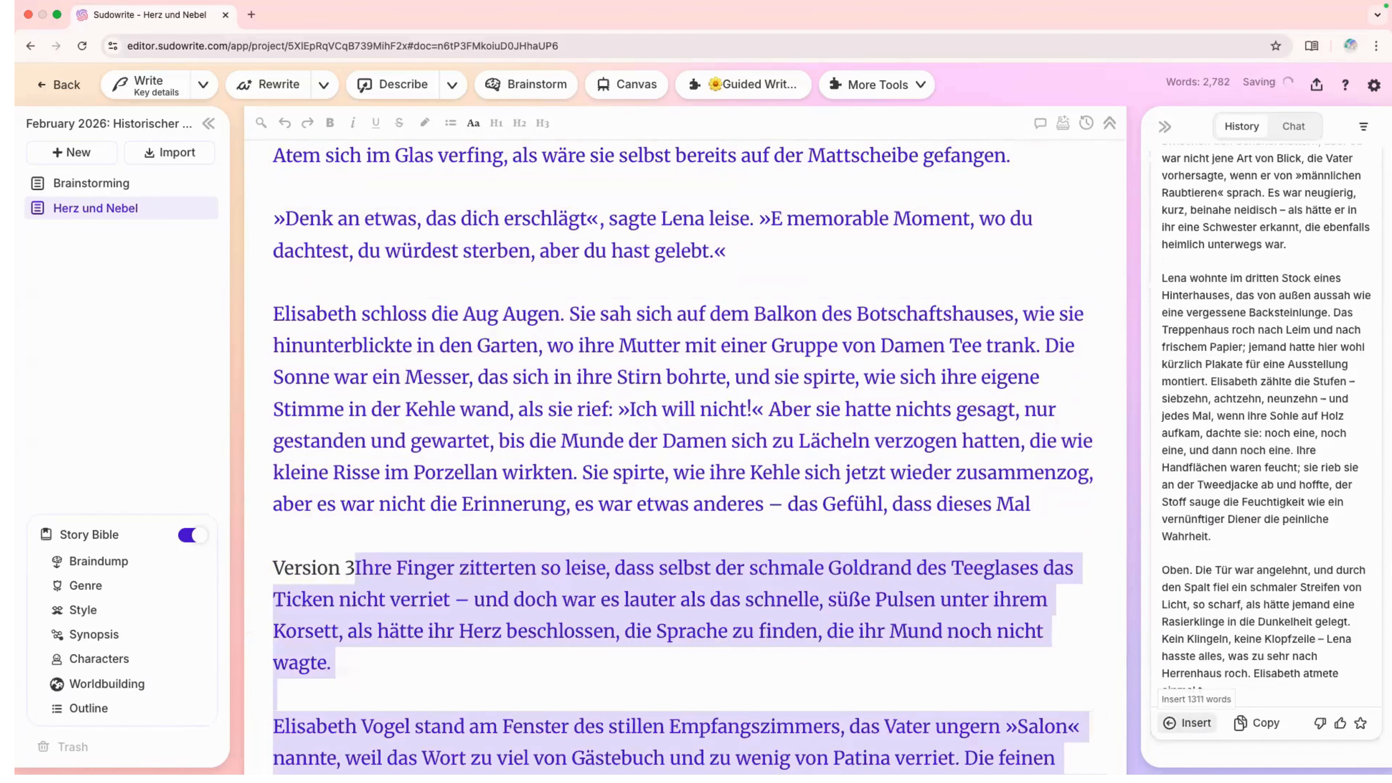
pyautogui.click(565, 439)
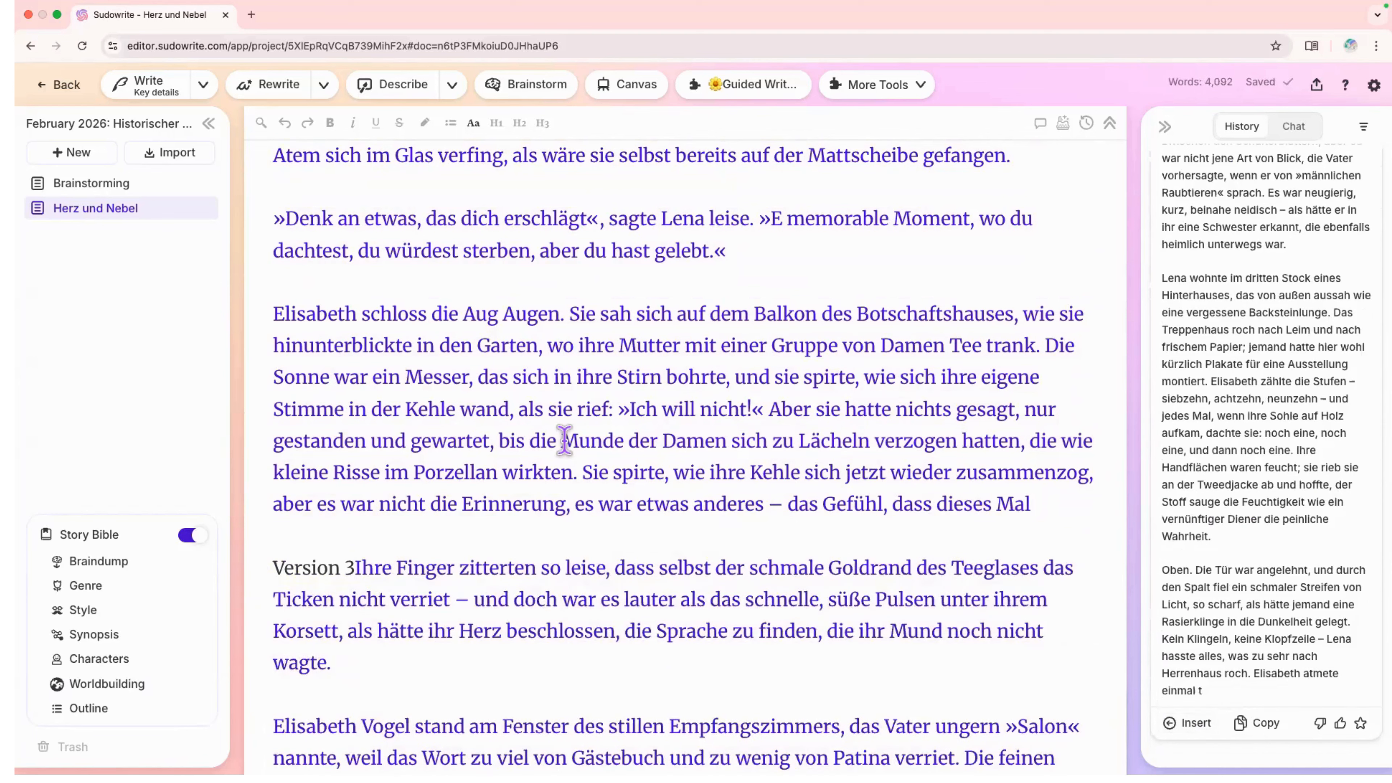
pyautogui.press('Return')
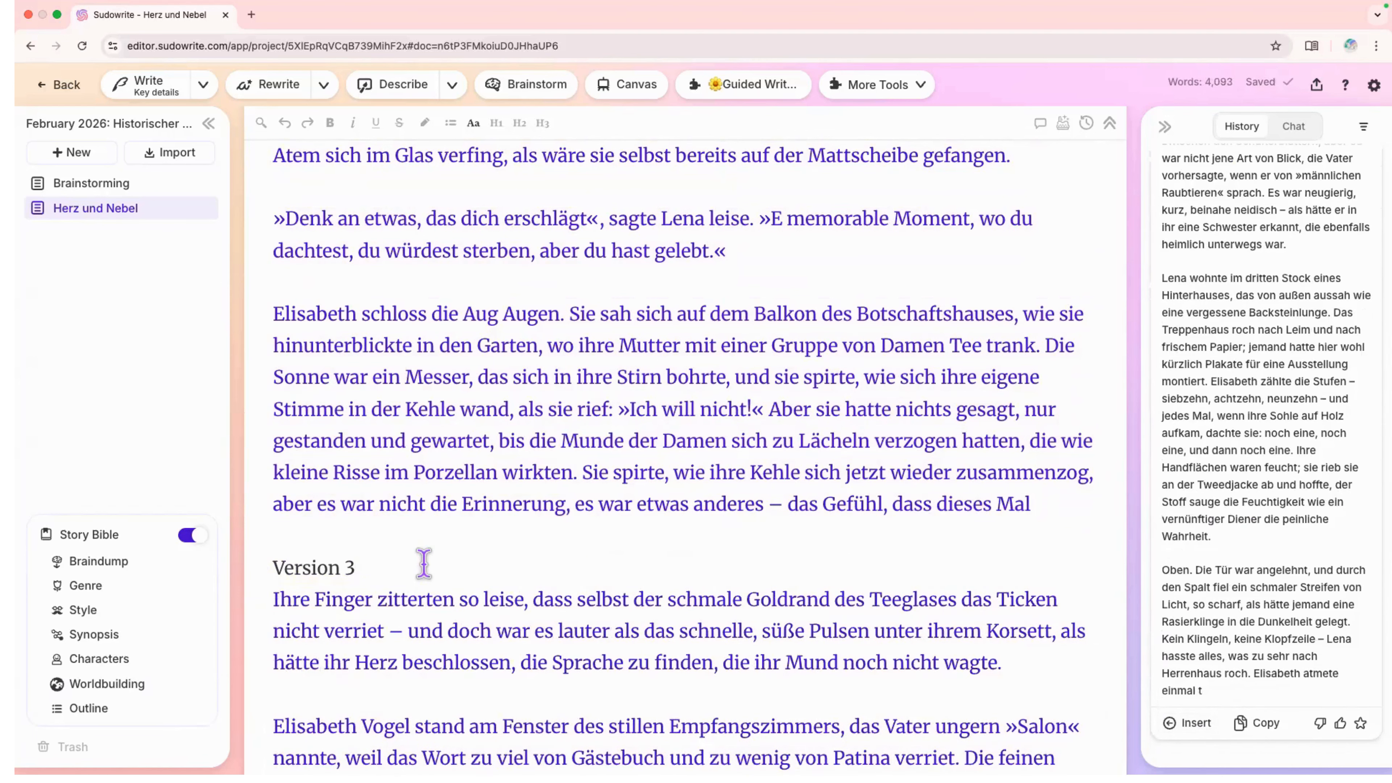
# Share the Herz und Nebel document through a read-only link
pyautogui.click(1316, 84)
pyautogui.click(1169, 269)
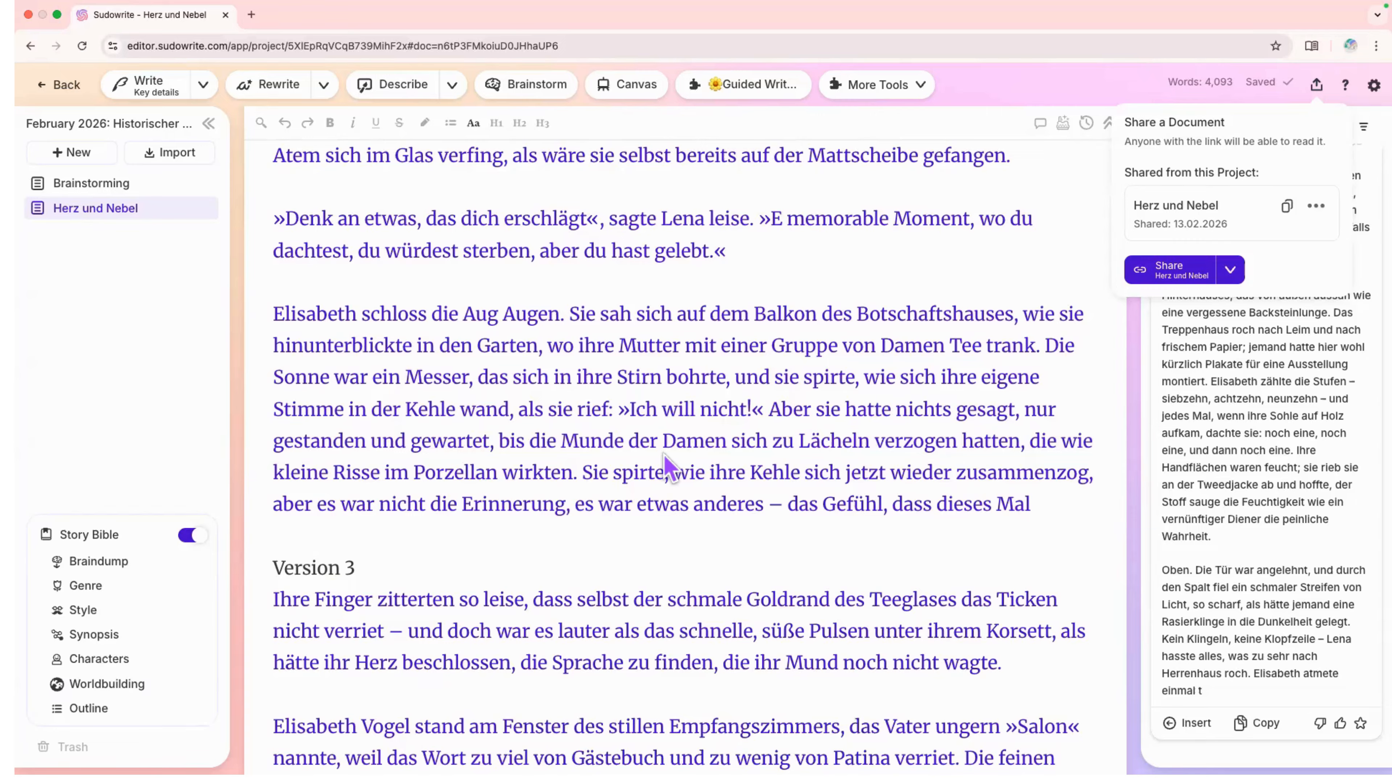
# Add the line "[write all content in German]" between the "Version 1" heading and the opening sentence of the document
pyautogui.scroll(10, 668, 466)
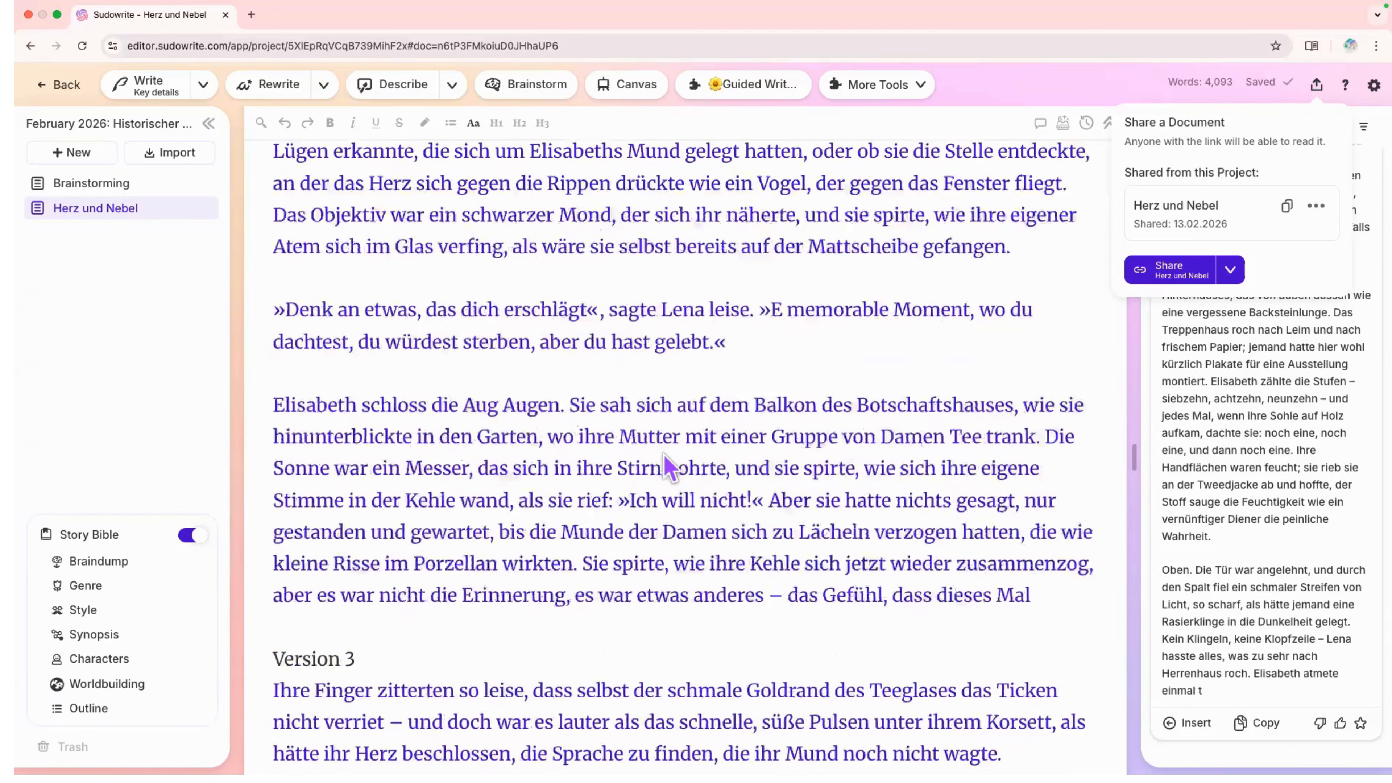
pyautogui.scroll(8, 667, 466)
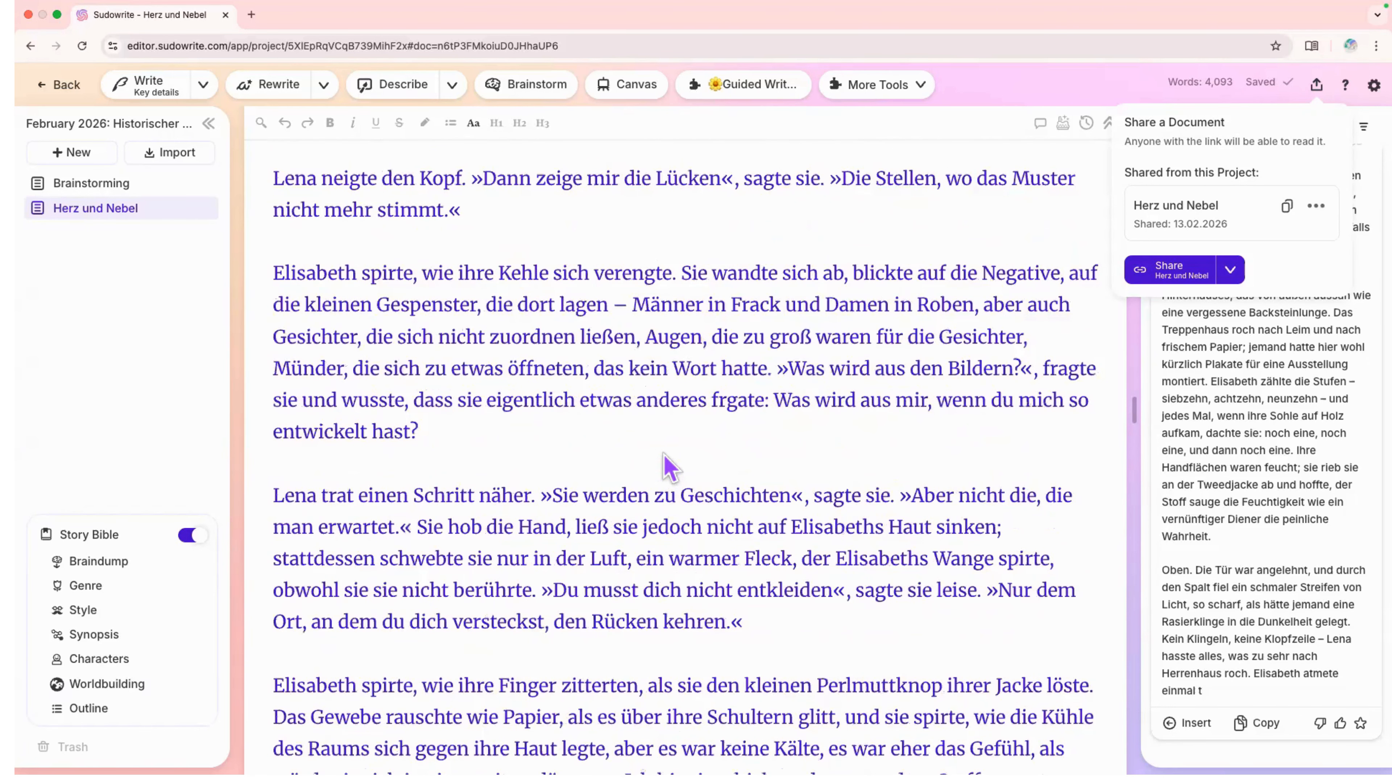
pyautogui.scroll(7, 667, 466)
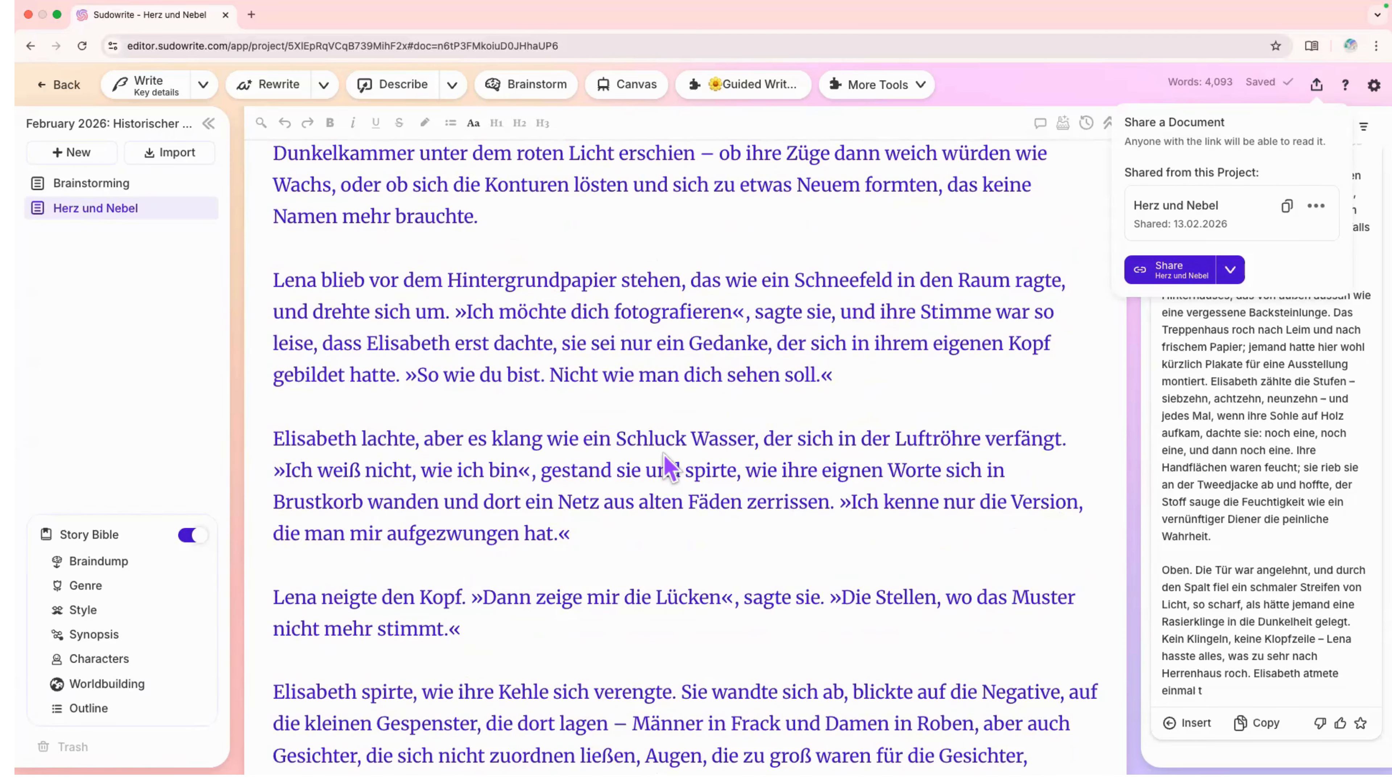
pyautogui.scroll(10, 667, 466)
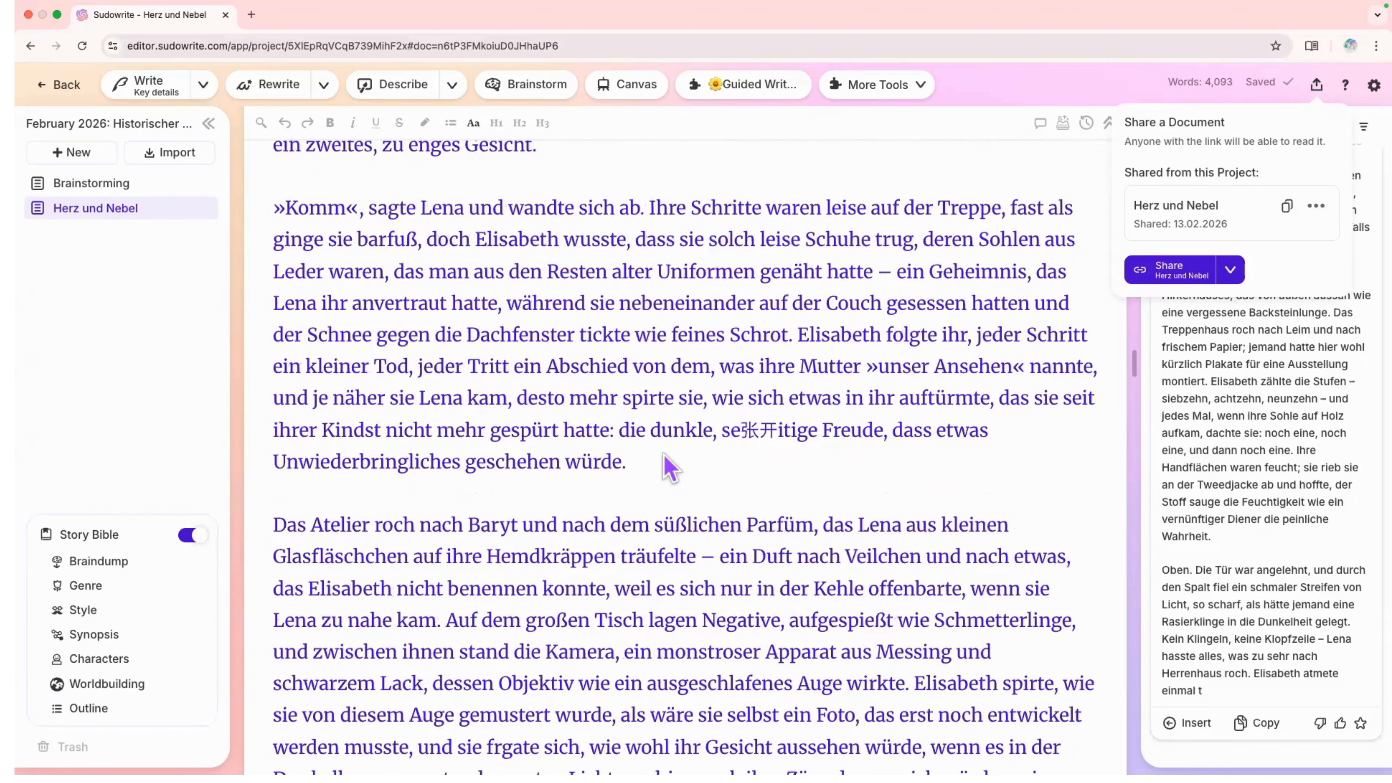
pyautogui.scroll(15, 667, 466)
pyautogui.scroll(10, 399, 271)
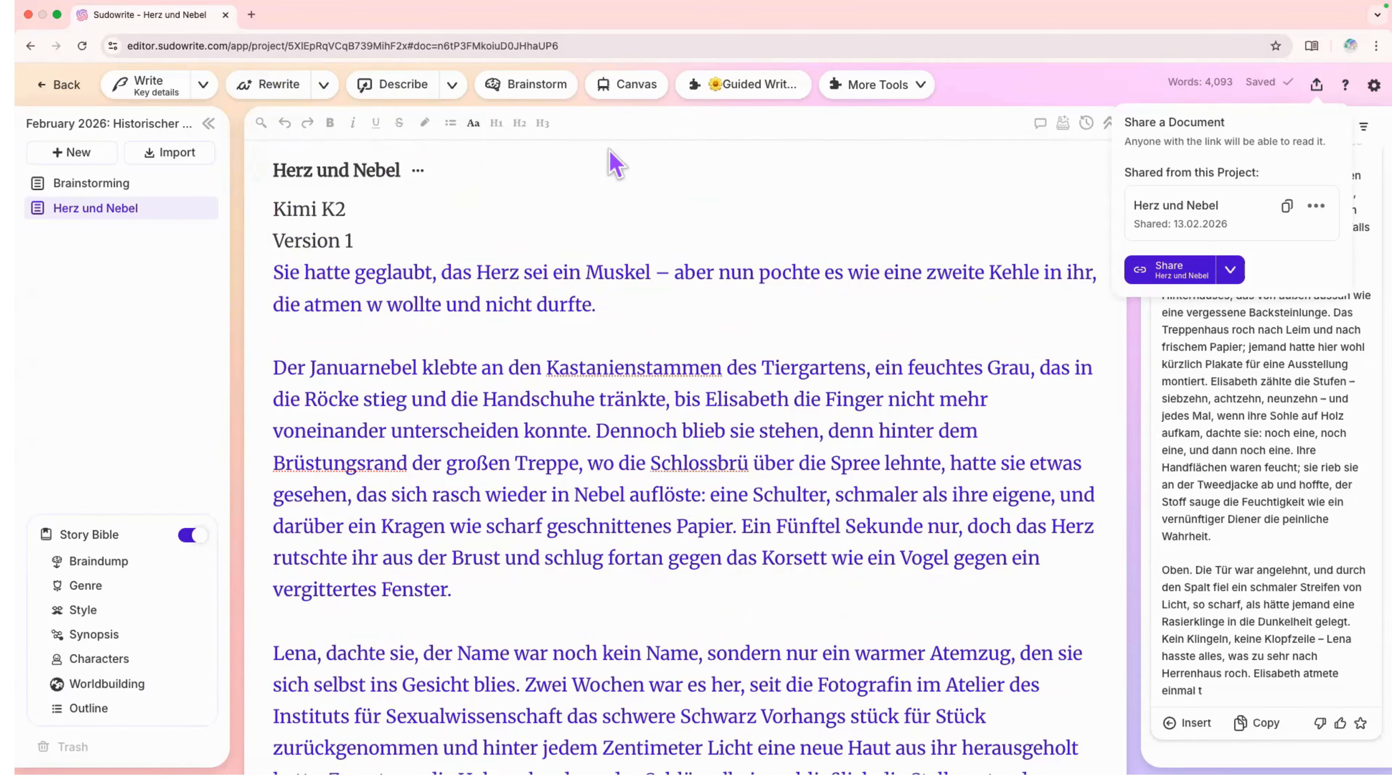
pyautogui.press('Return')
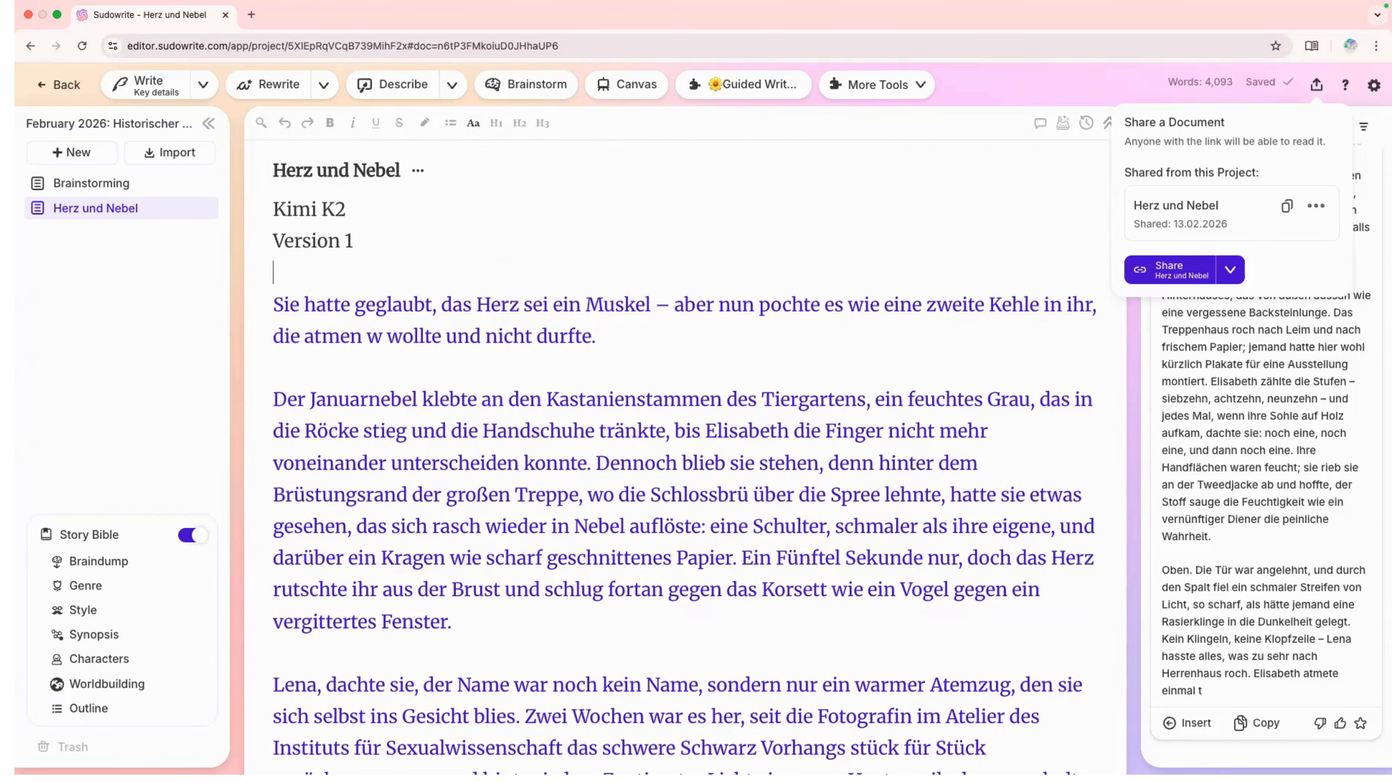
pyautogui.write('[write all co')
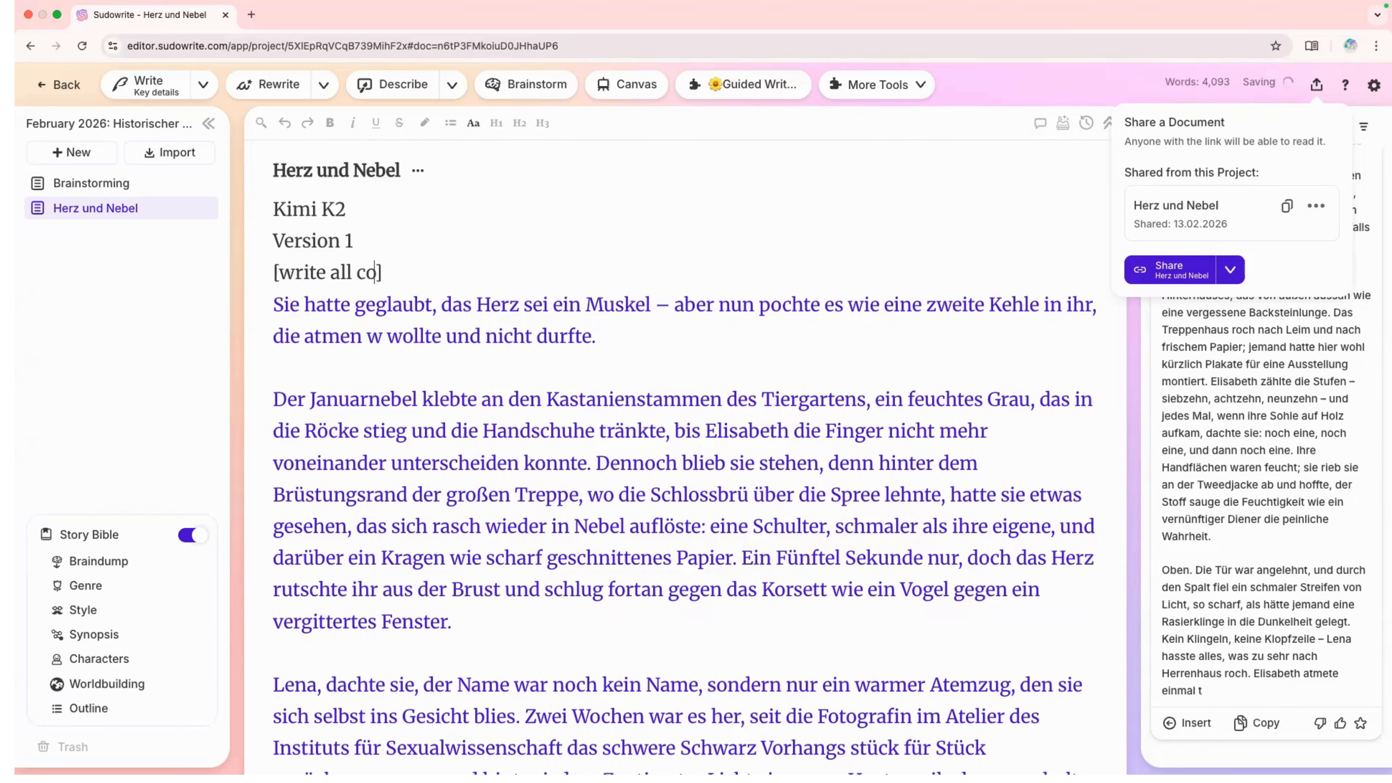
pyautogui.write('ntent in German')
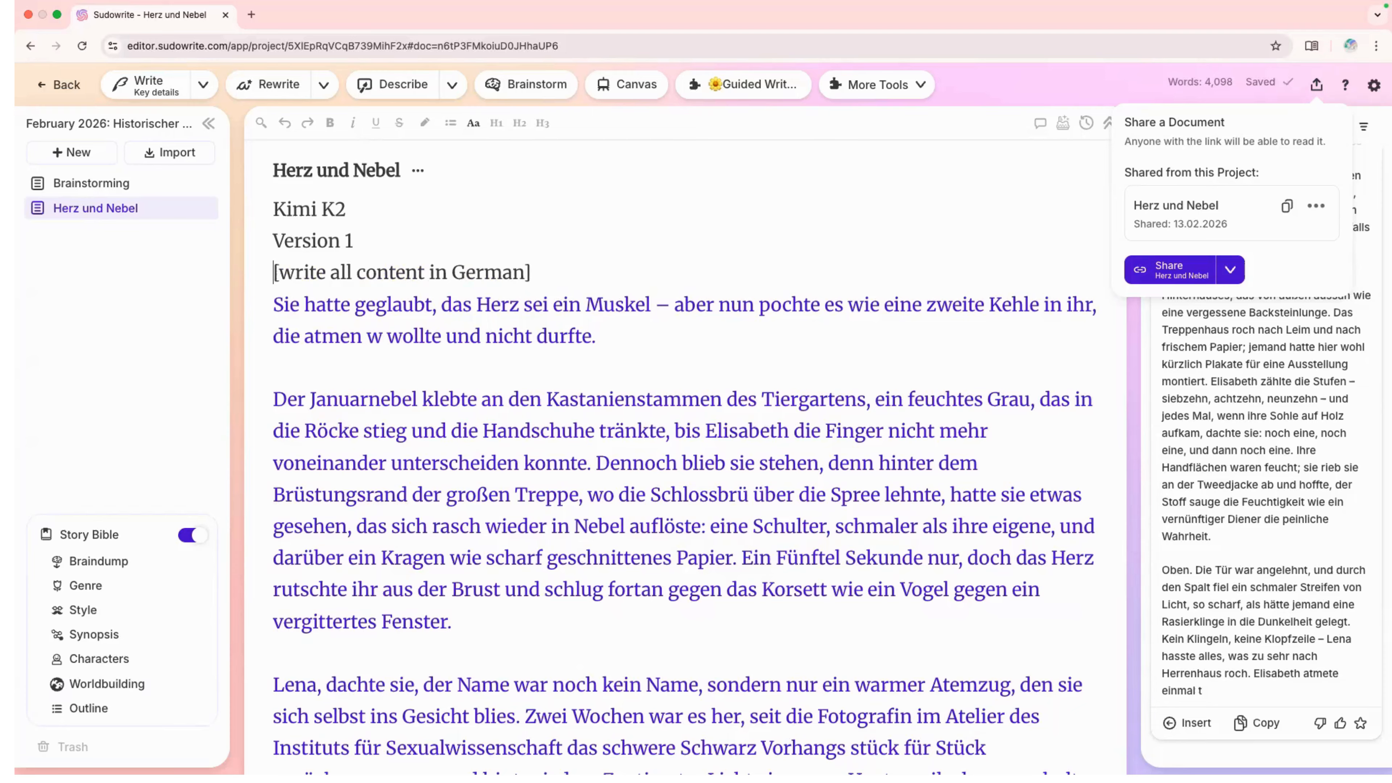
# Generate Describe suggestions for the bracketed German instruction together with the opening sentence, and look through the sensory and metaphor cards
pyautogui.hotkey('shift', 'Down')
pyautogui.hotkey('shift', 'Down')
pyautogui.hotkey('shift', 'Down')
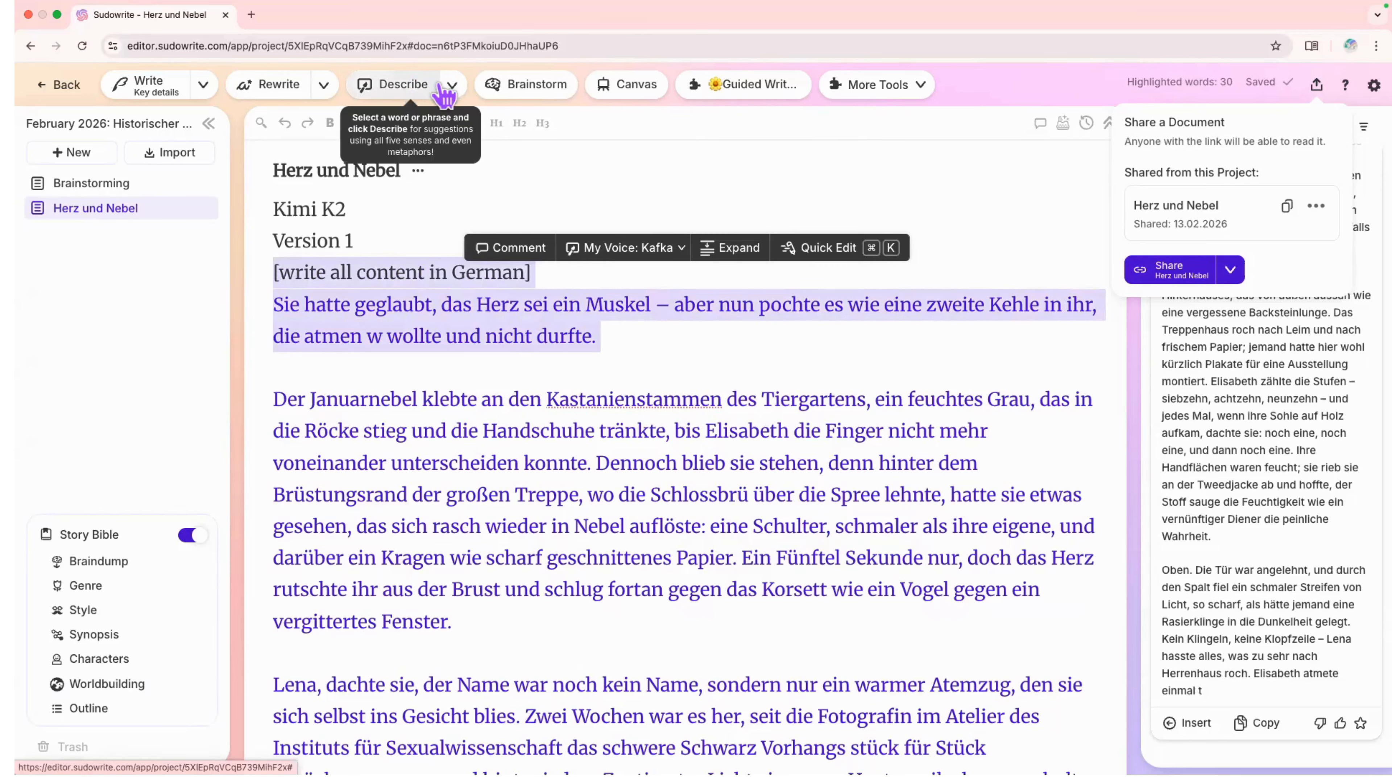
pyautogui.click(449, 85)
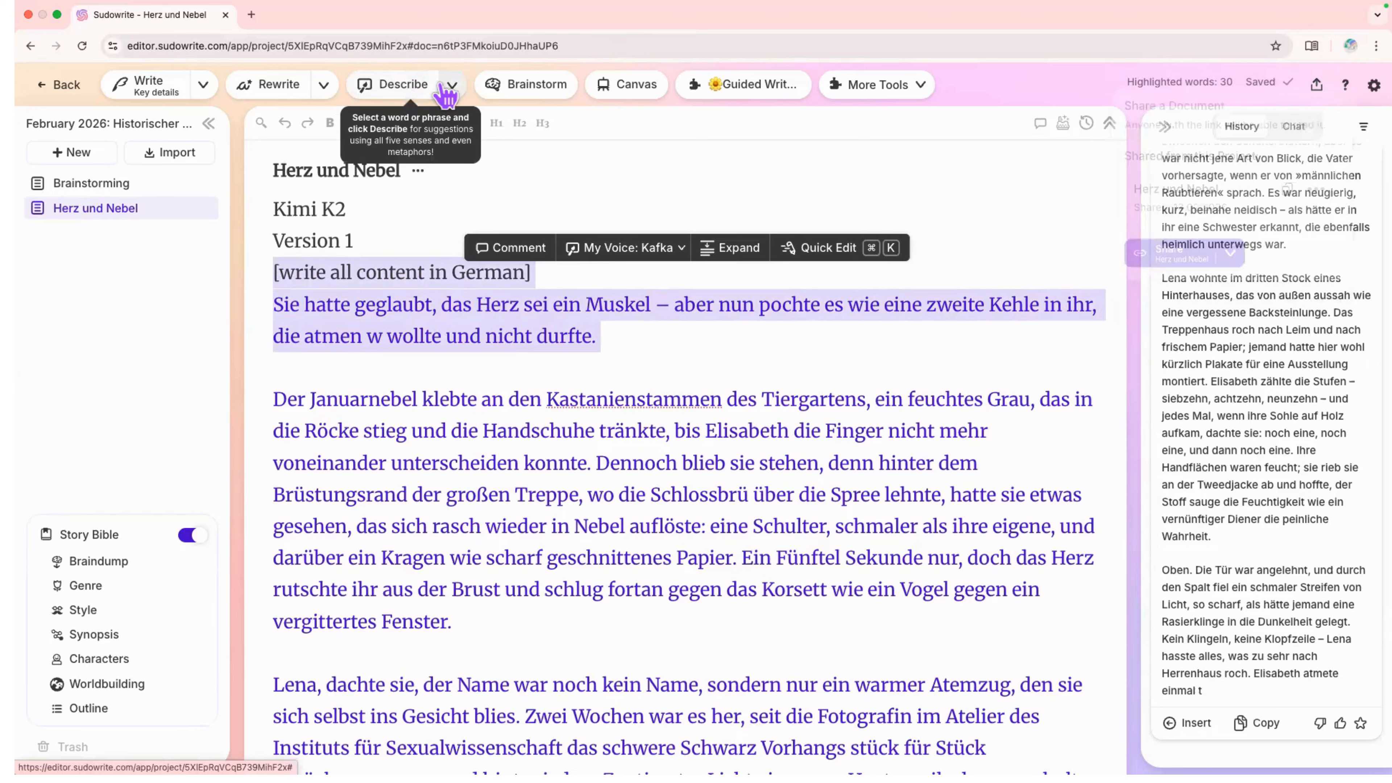
pyautogui.click(394, 86)
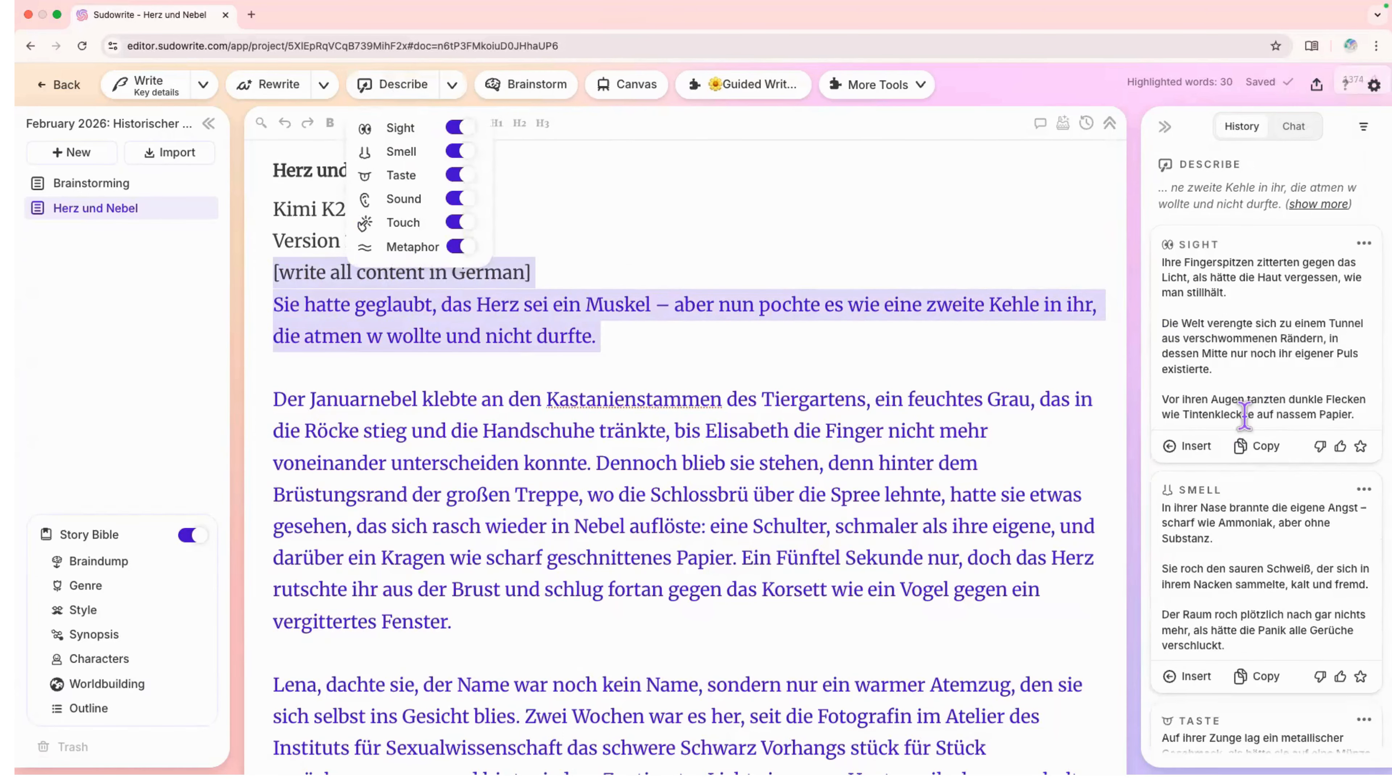
pyautogui.scroll(-10, 1219, 619)
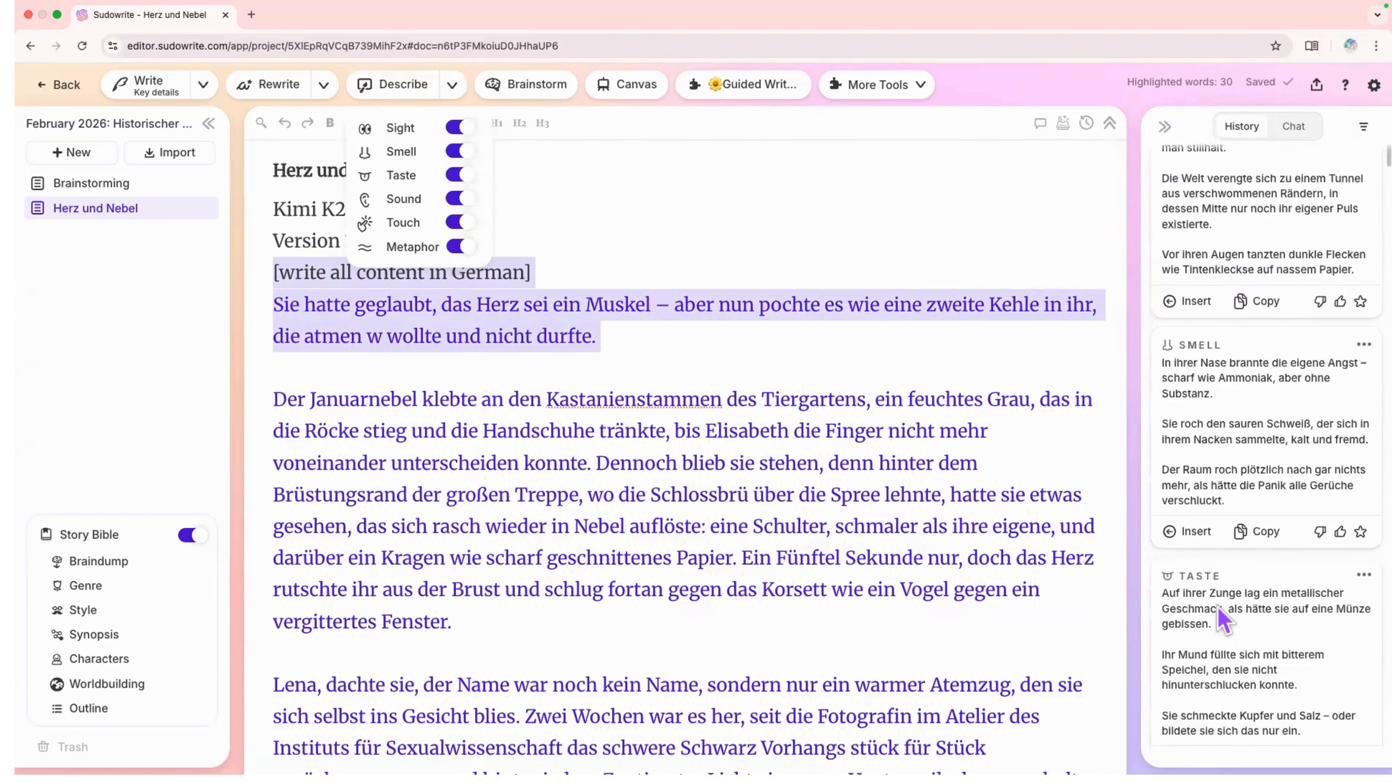
pyautogui.scroll(-10, 1216, 601)
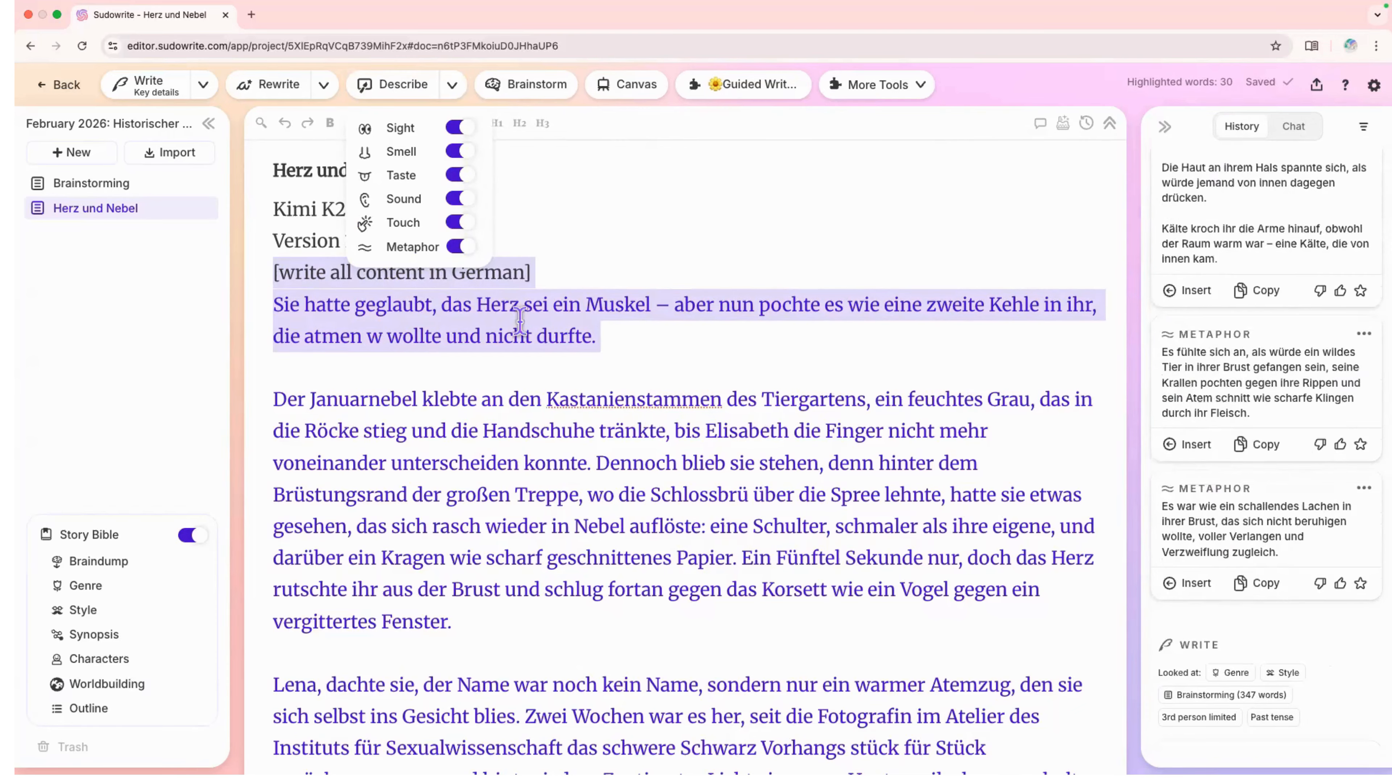
# Highlight only the bracketed instruction line "[write all content in German]" above the opening sentence
pyautogui.click(291, 285)
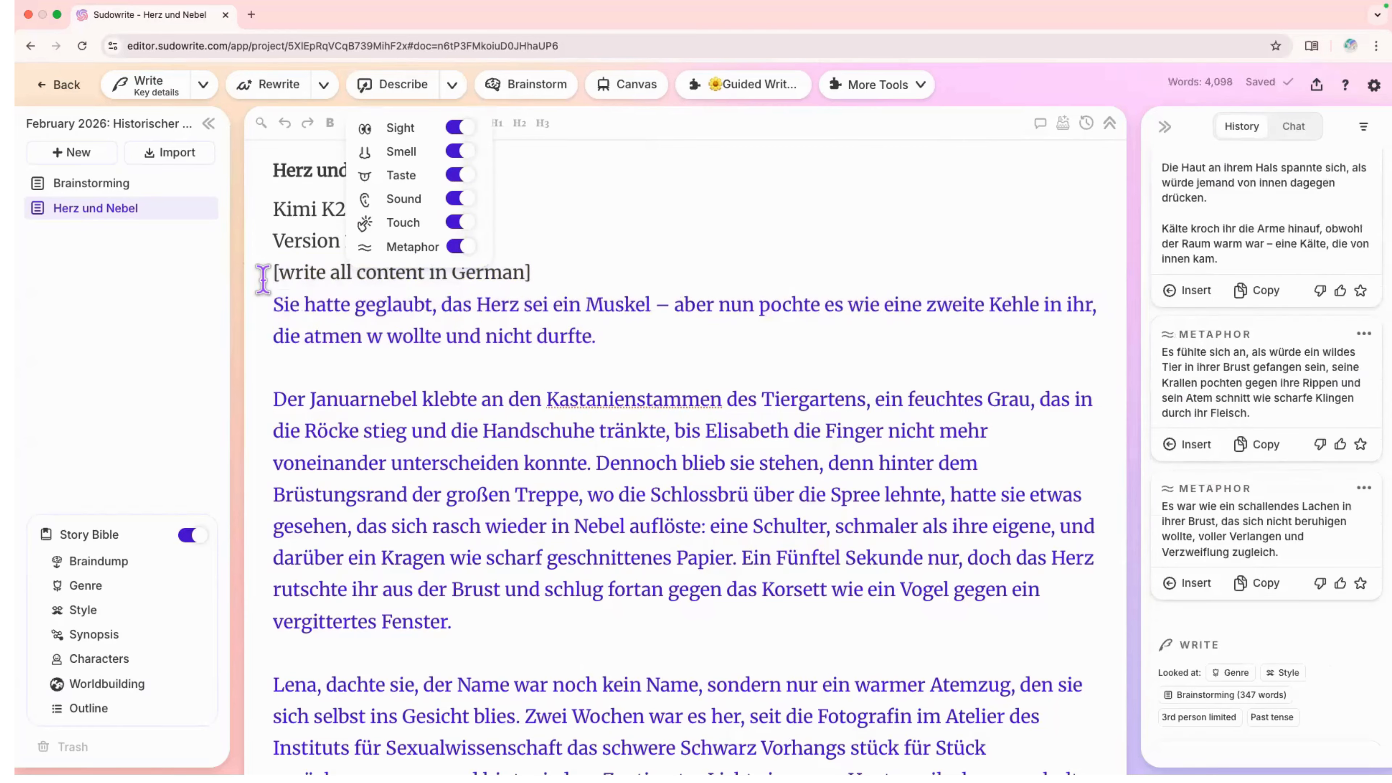
pyautogui.moveTo(264, 279); pyautogui.dragTo(278, 317)
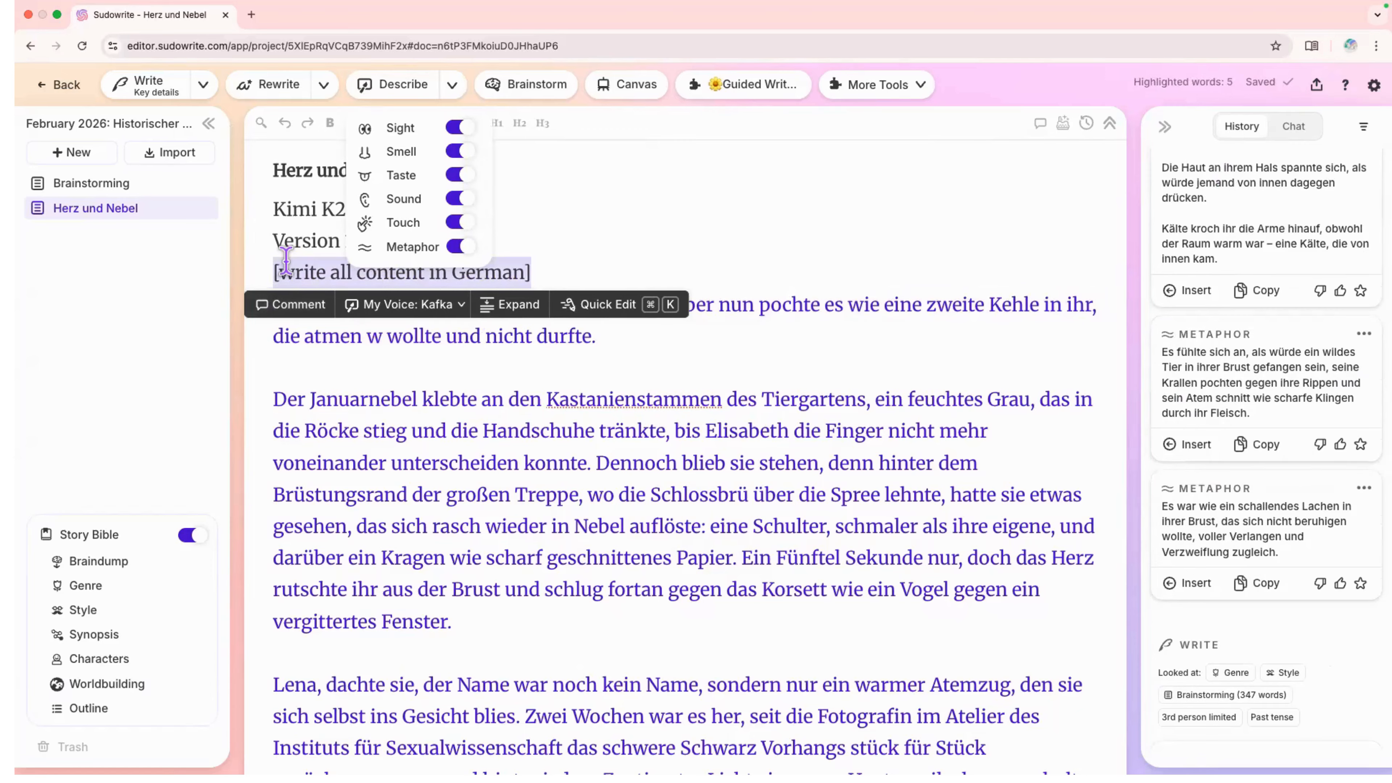
pyautogui.click(780, 340)
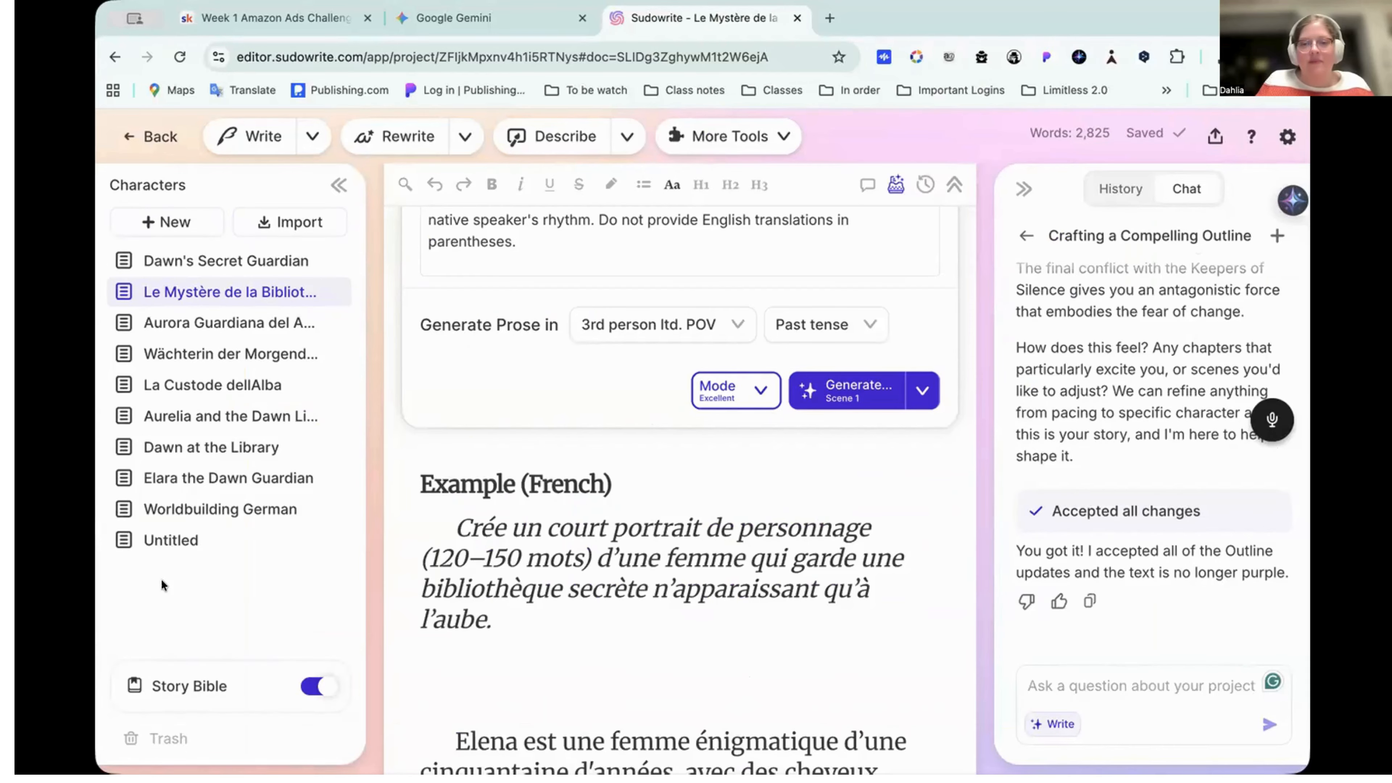
# Expand the Story Bible to show its sections in the project with the French library mystery
pyautogui.click(189, 686)
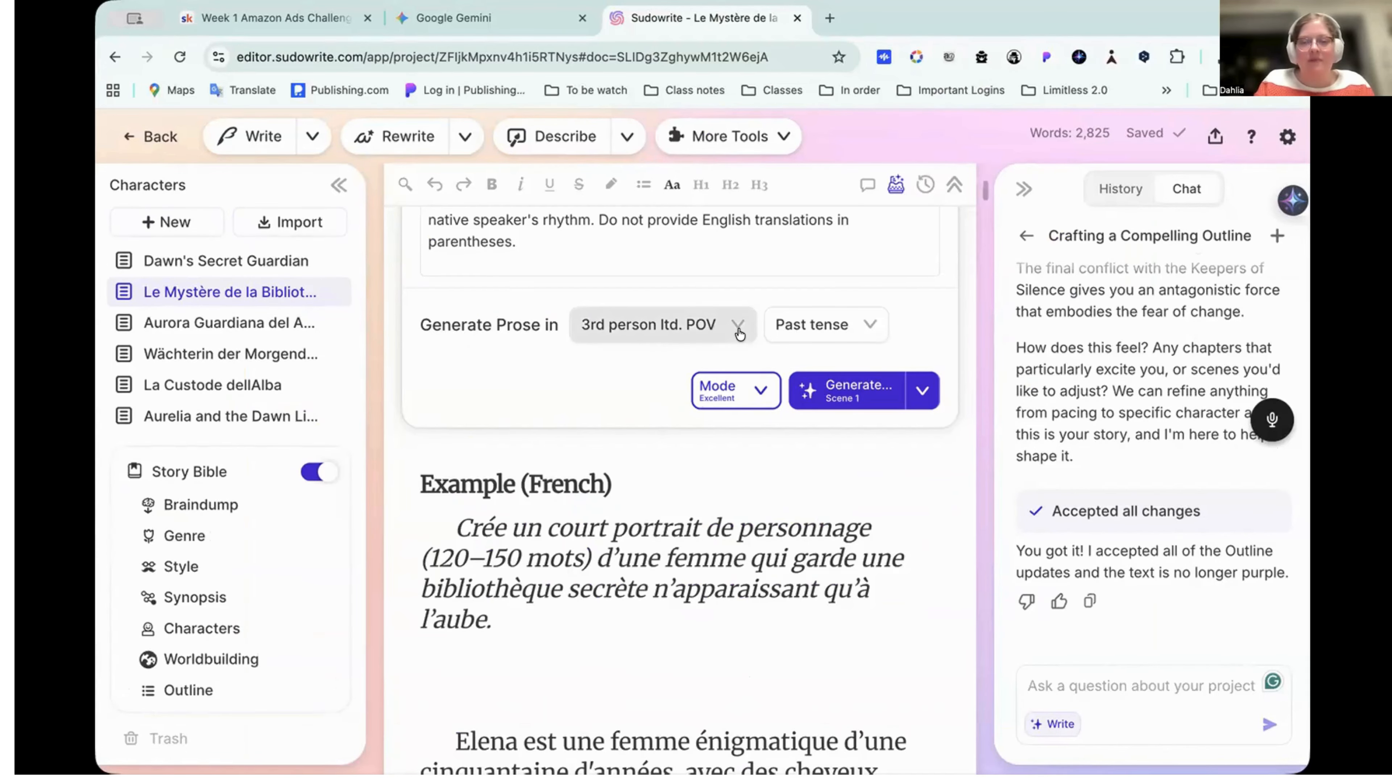
# Examine the top of the French draft, and read the portrait text and illustration in the Dawn's Secret Guardian document
pyautogui.moveTo(239, 310)
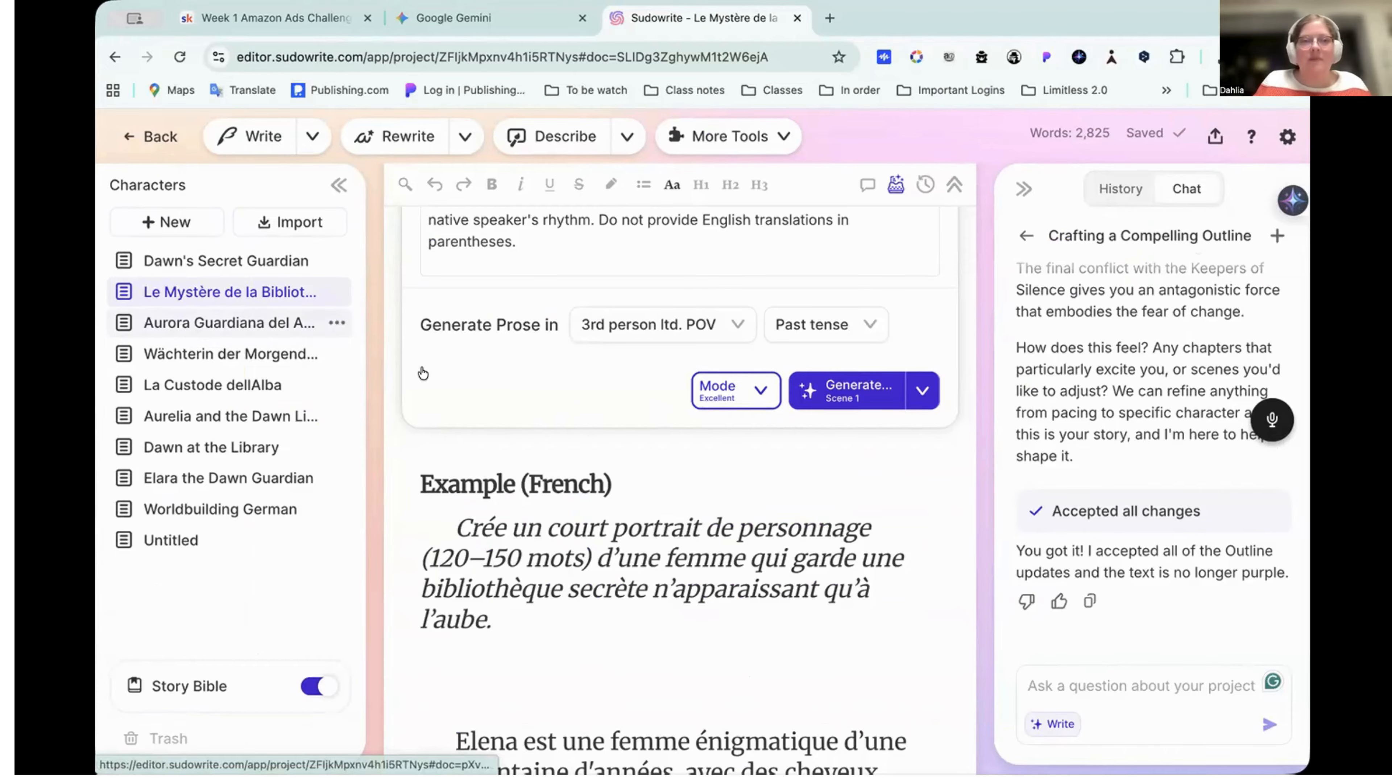
pyautogui.scroll(10, 639, 413)
pyautogui.scroll(2, 640, 415)
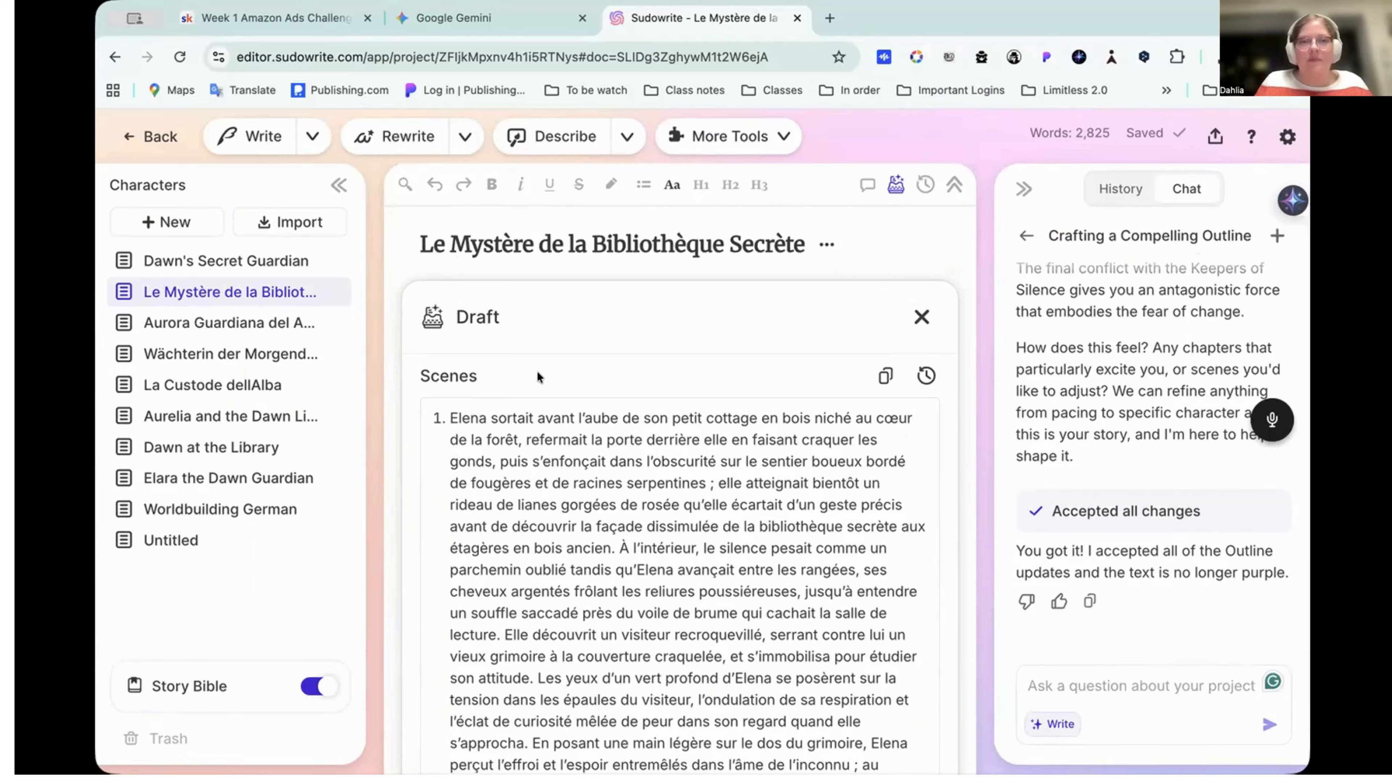
pyautogui.click(262, 268)
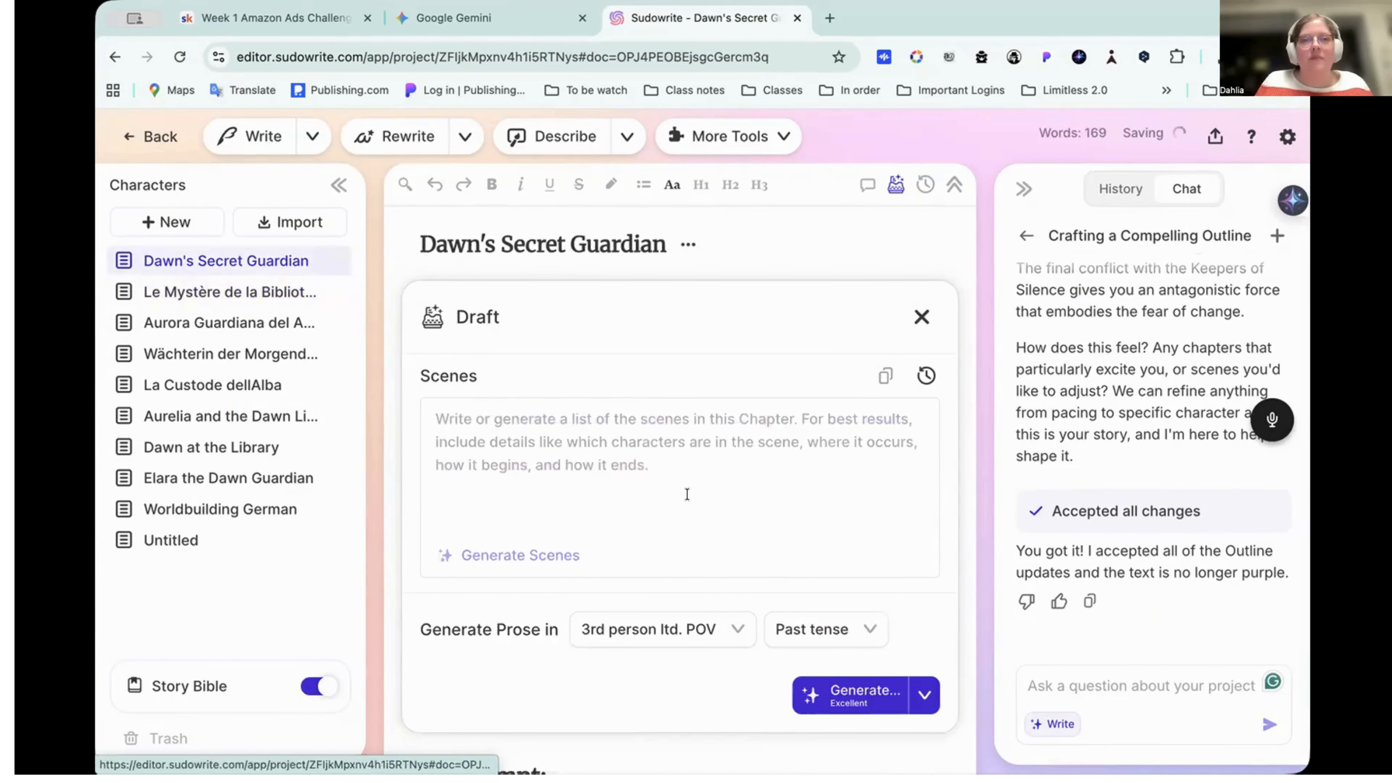
pyautogui.scroll(-8, 687, 494)
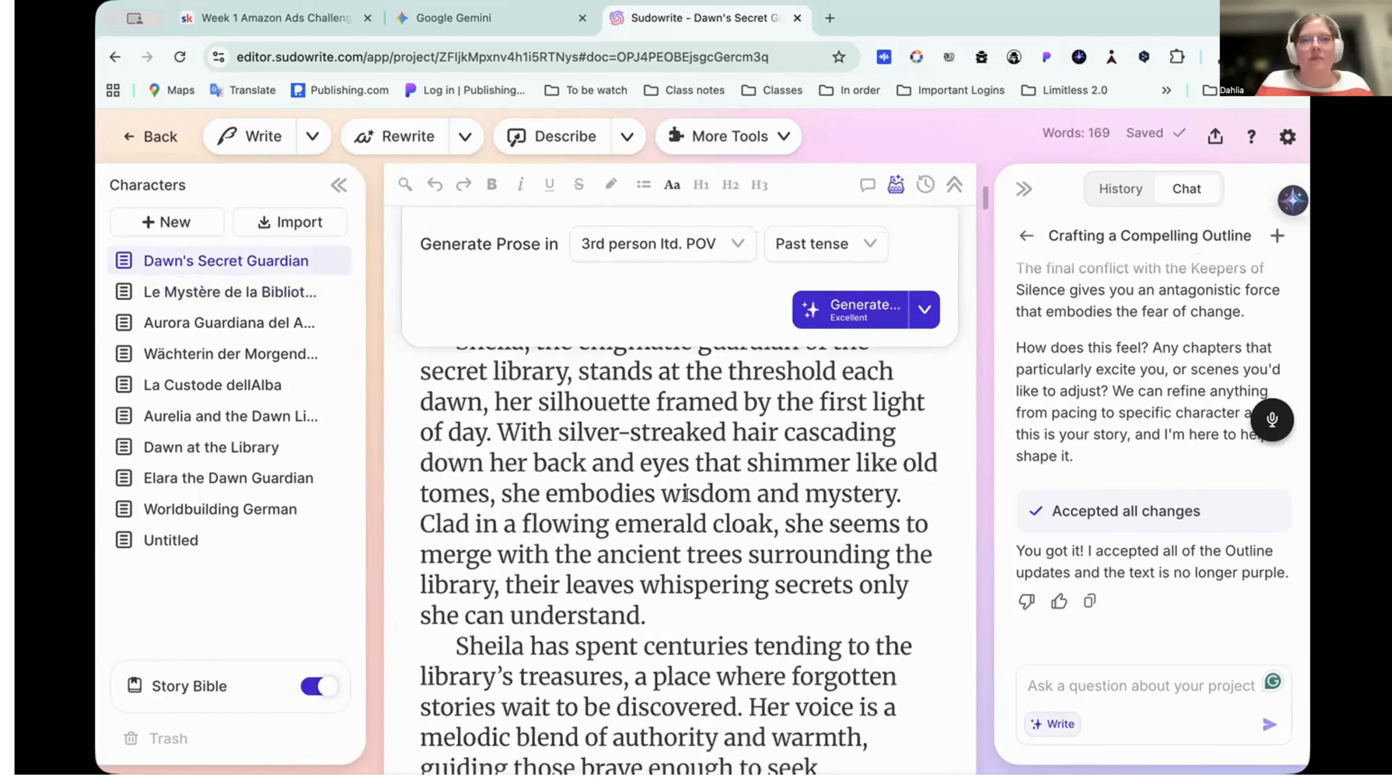
pyautogui.scroll(-15, 685, 494)
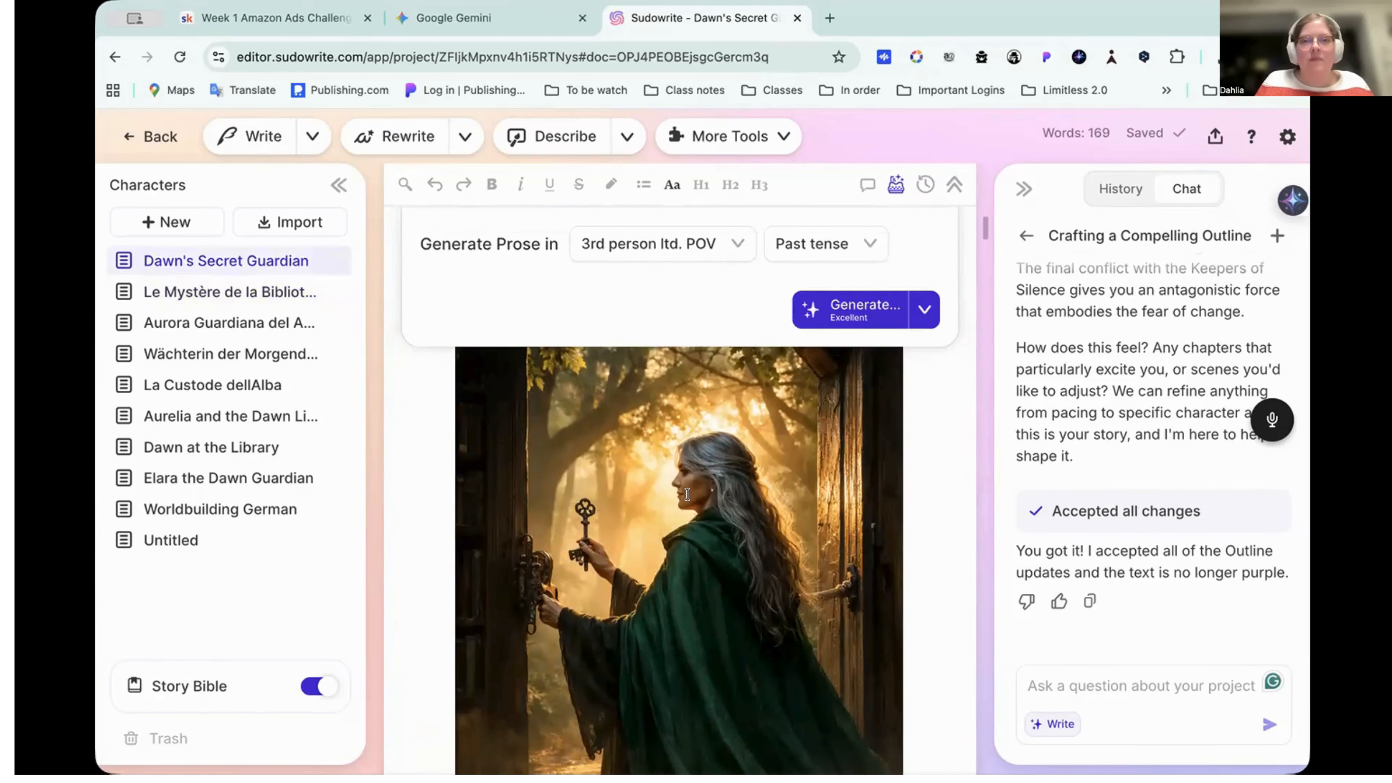
pyautogui.scroll(-10, 686, 494)
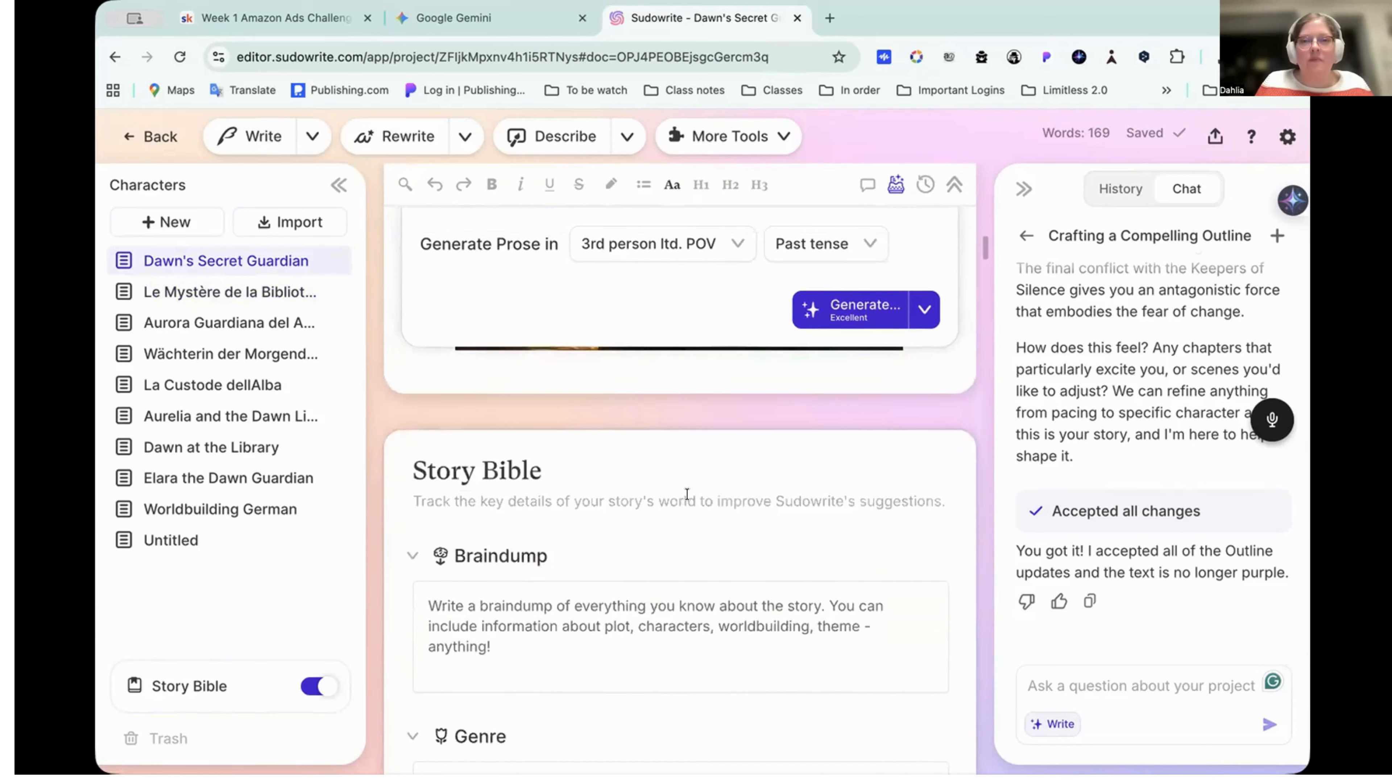
pyautogui.scroll(12, 686, 493)
pyautogui.scroll(8, 687, 494)
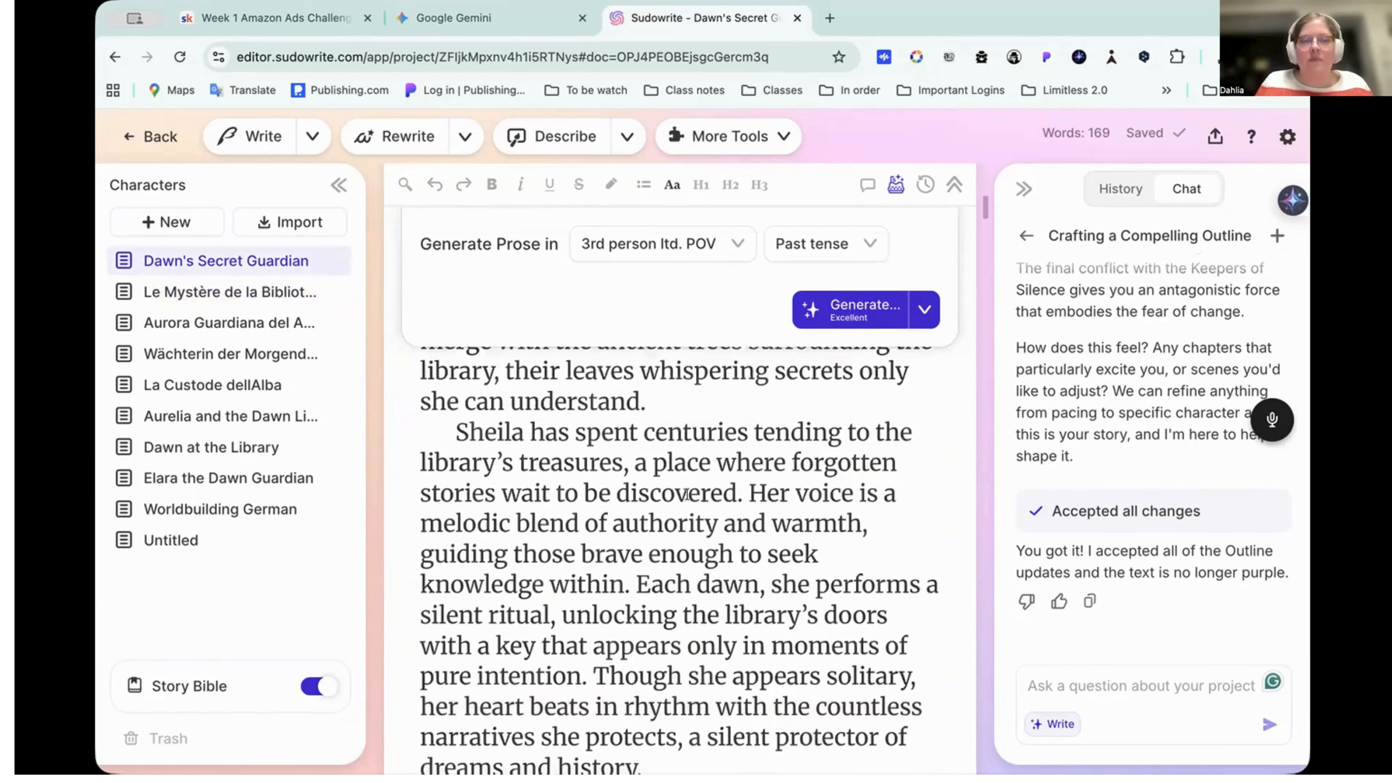
# Compare the portrait texts and images in the French "Le Mystère de la Bibliothèque Secrète" and the Spanish Aurora Guardiana documents
pyautogui.click(243, 292)
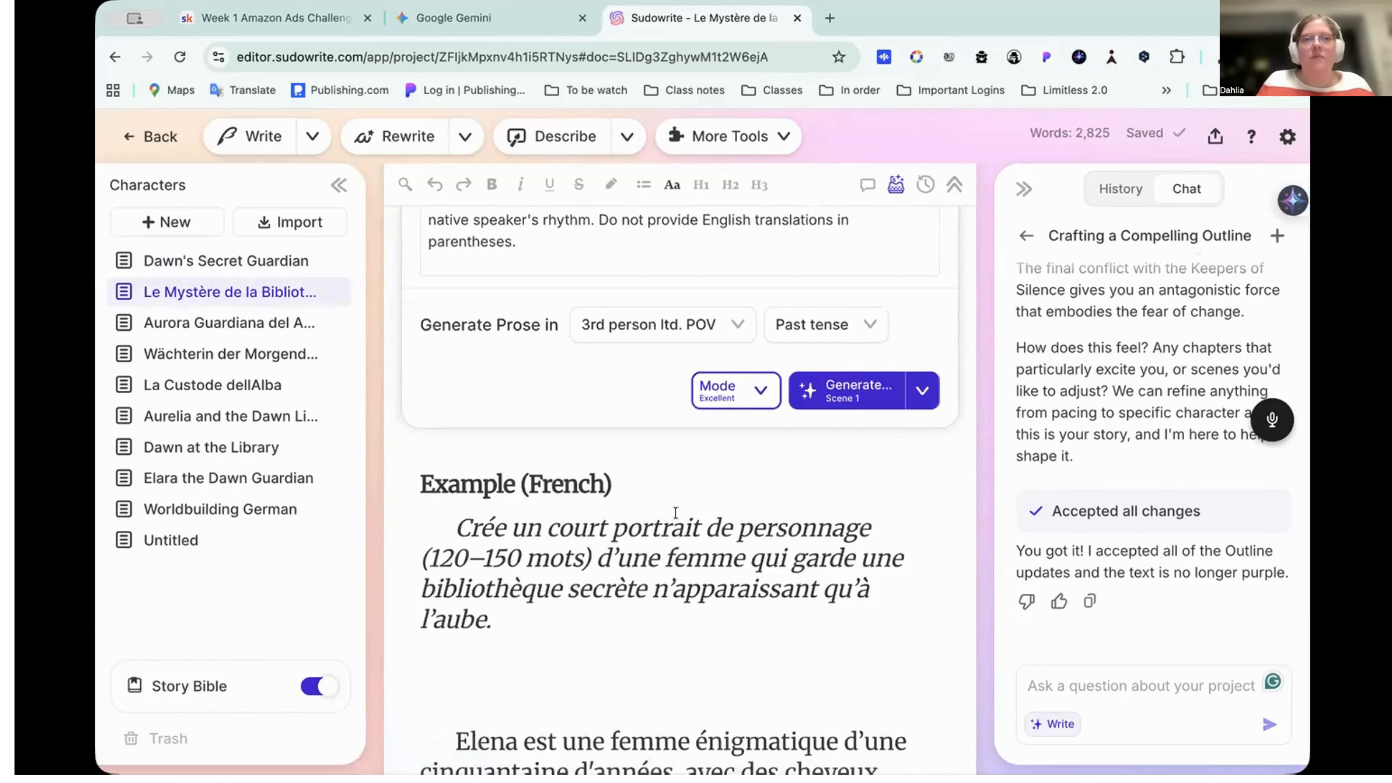
pyautogui.scroll(-15, 675, 512)
pyautogui.scroll(-2, 675, 512)
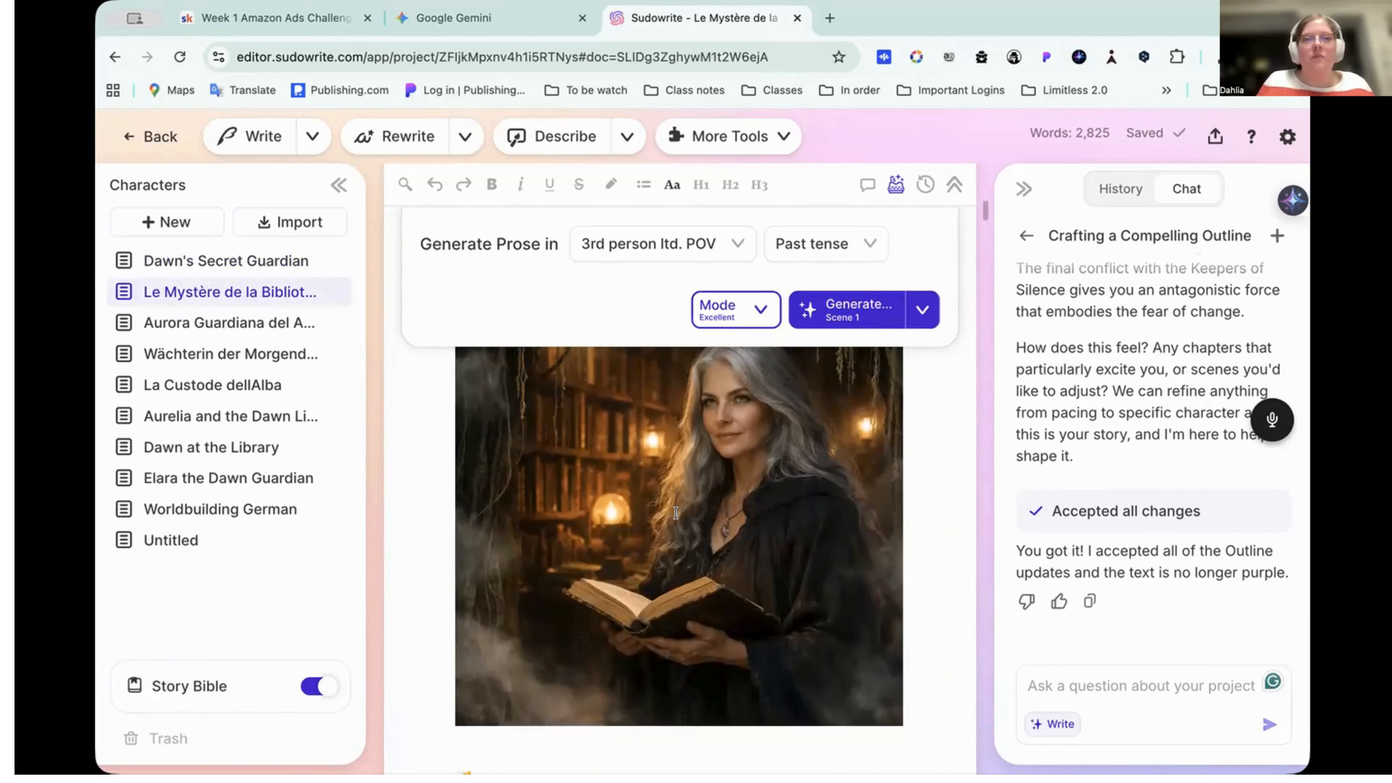
pyautogui.click(240, 323)
pyautogui.scroll(-8, 647, 493)
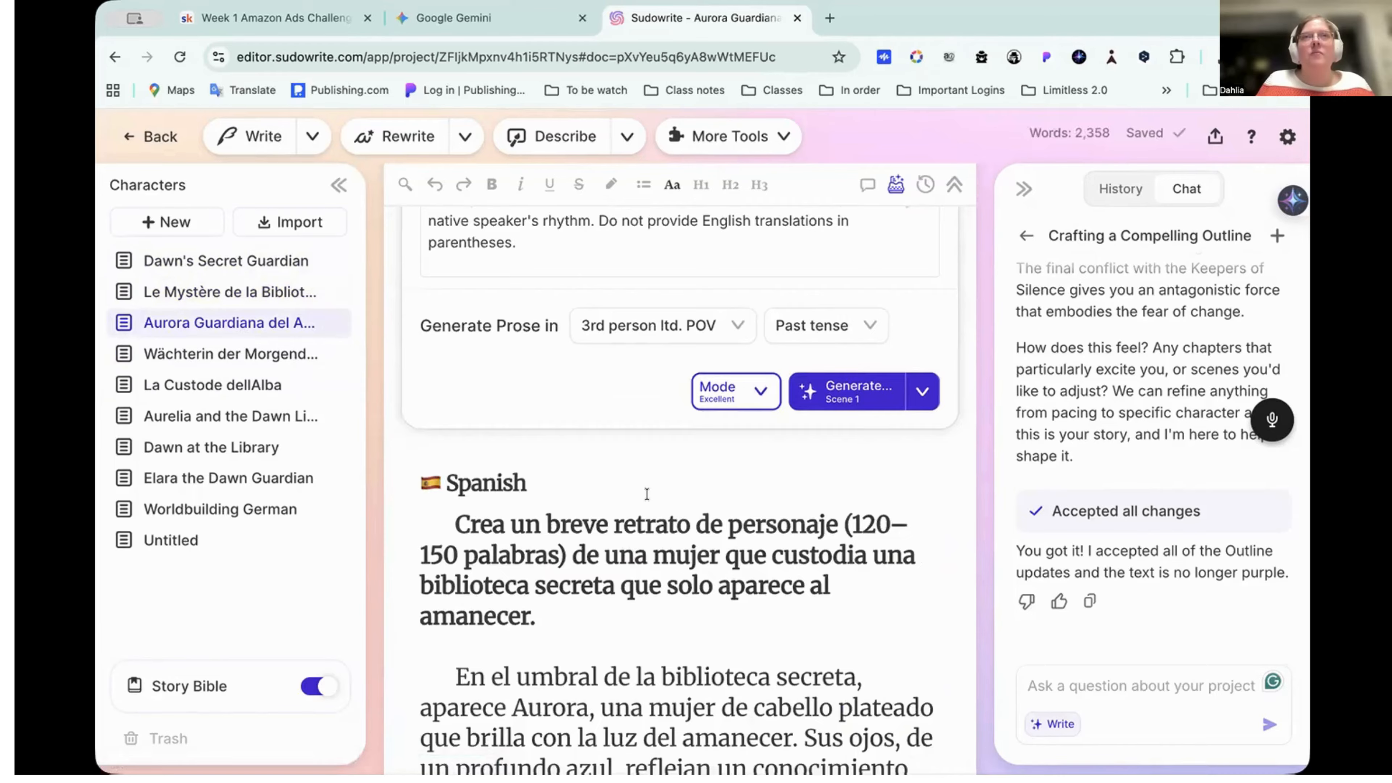
pyautogui.scroll(-6, 647, 493)
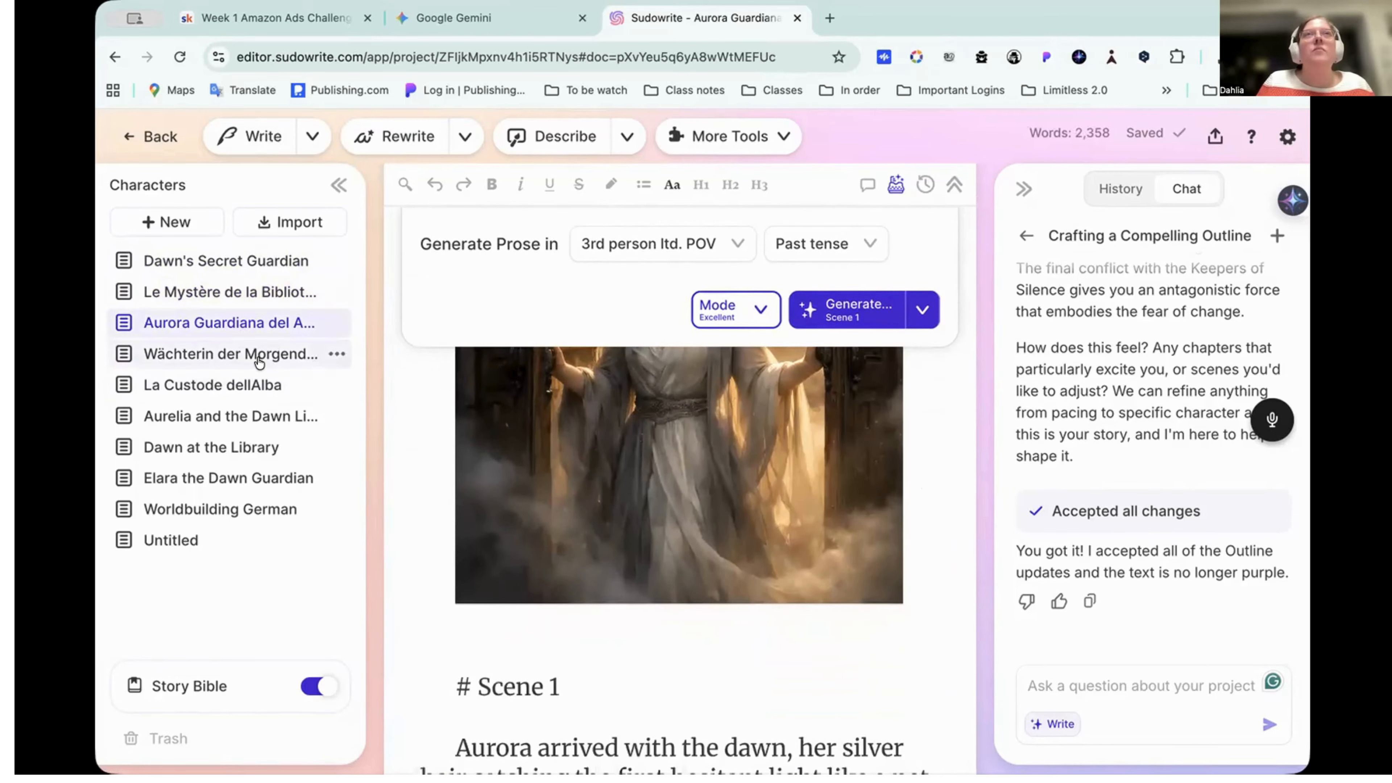
# Look through the German Wächterin document, the Italian "La Custode dellAlba" and the Portuguese "Aurelia and the Dawn Library"
pyautogui.click(258, 356)
pyautogui.scroll(-10, 643, 488)
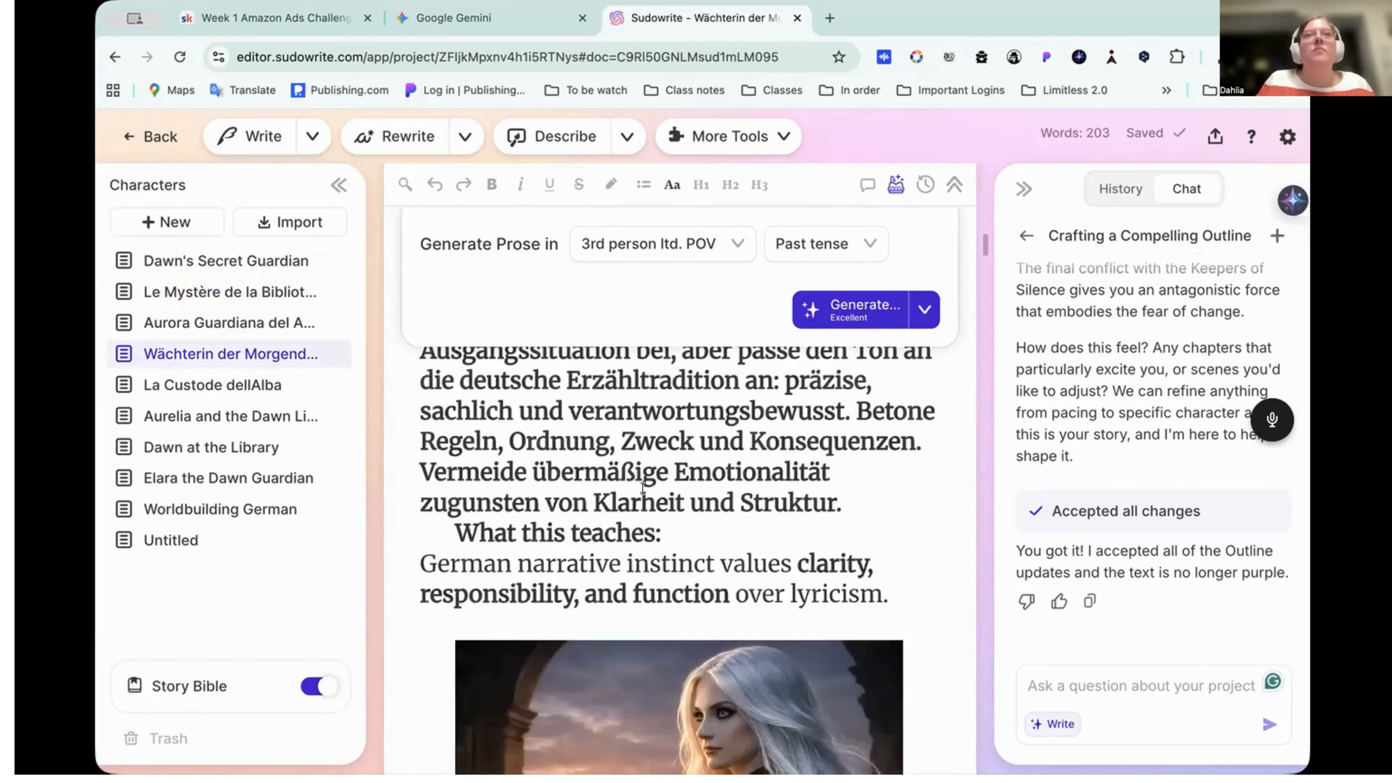
pyautogui.scroll(-1, 642, 488)
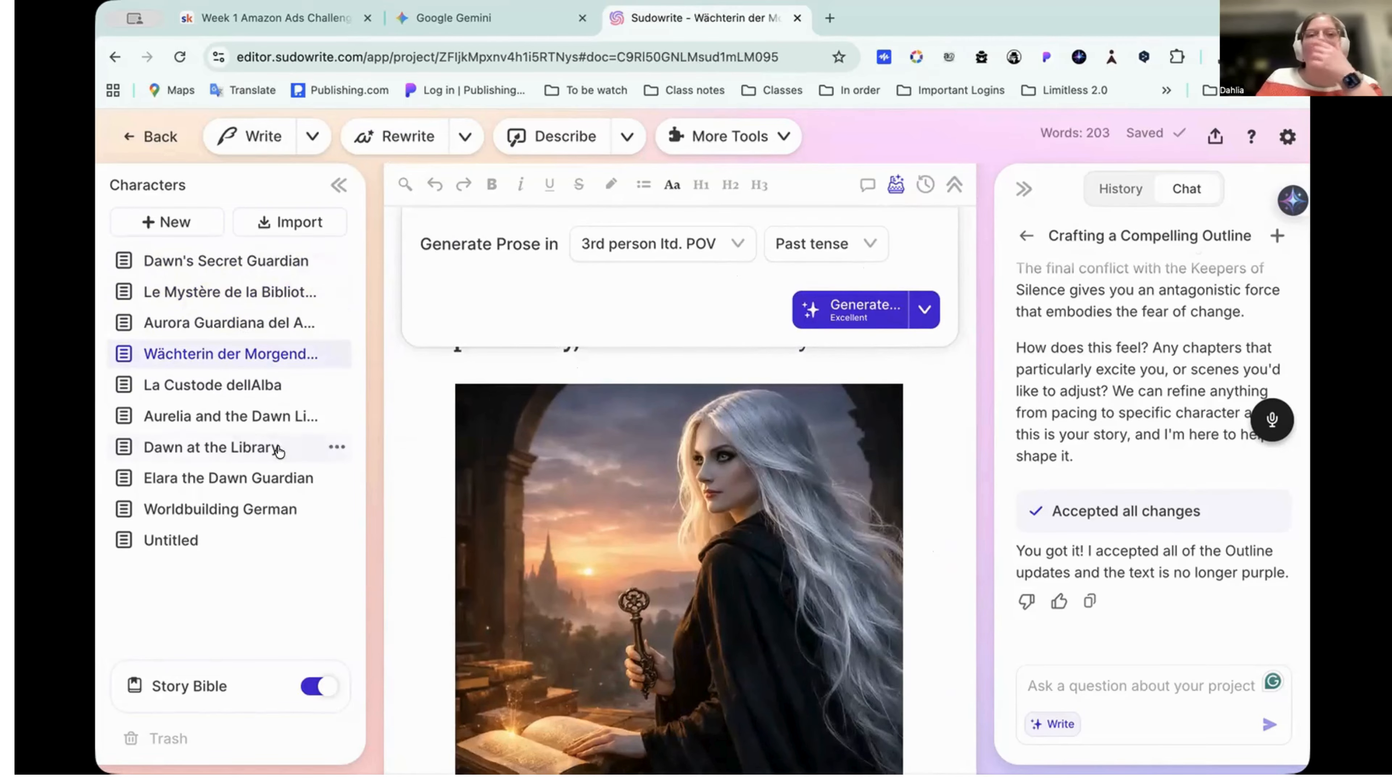
pyautogui.click(250, 386)
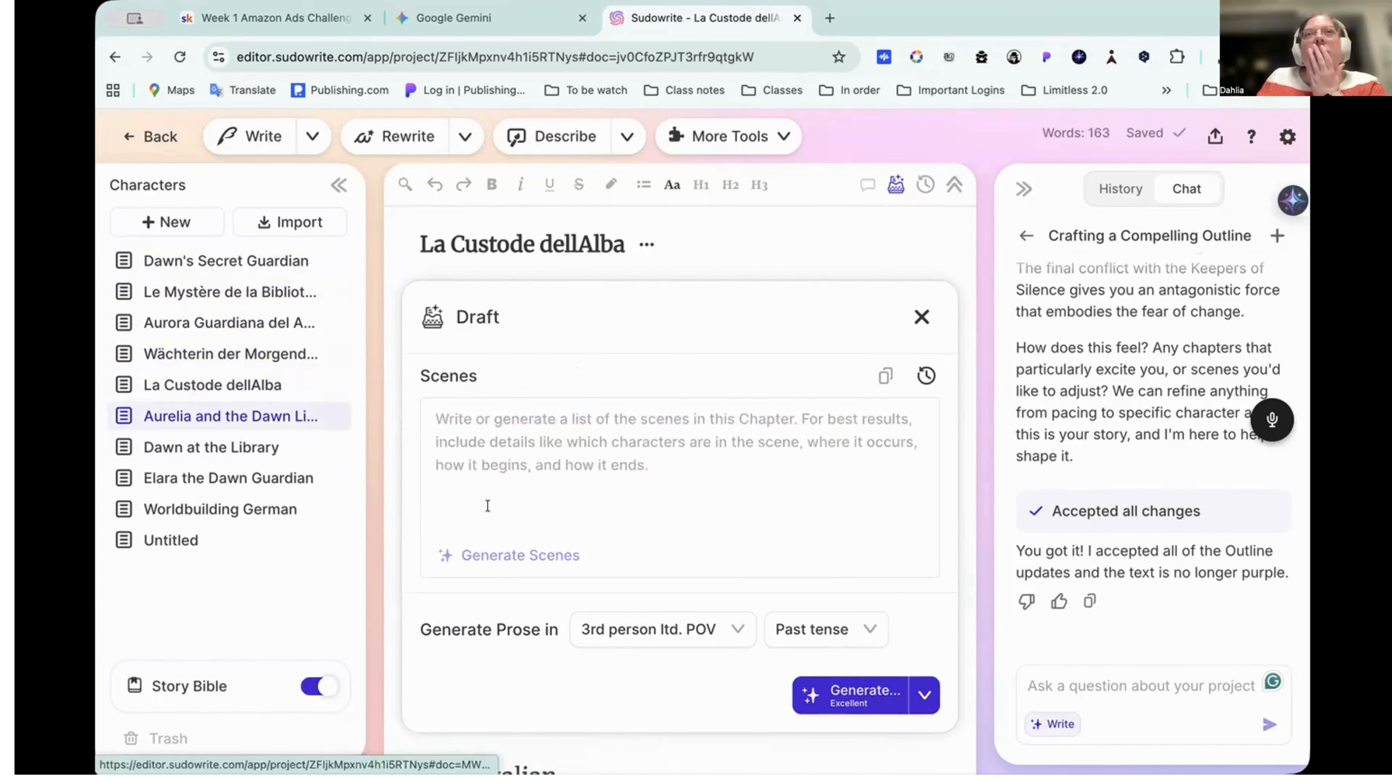
pyautogui.click(199, 417)
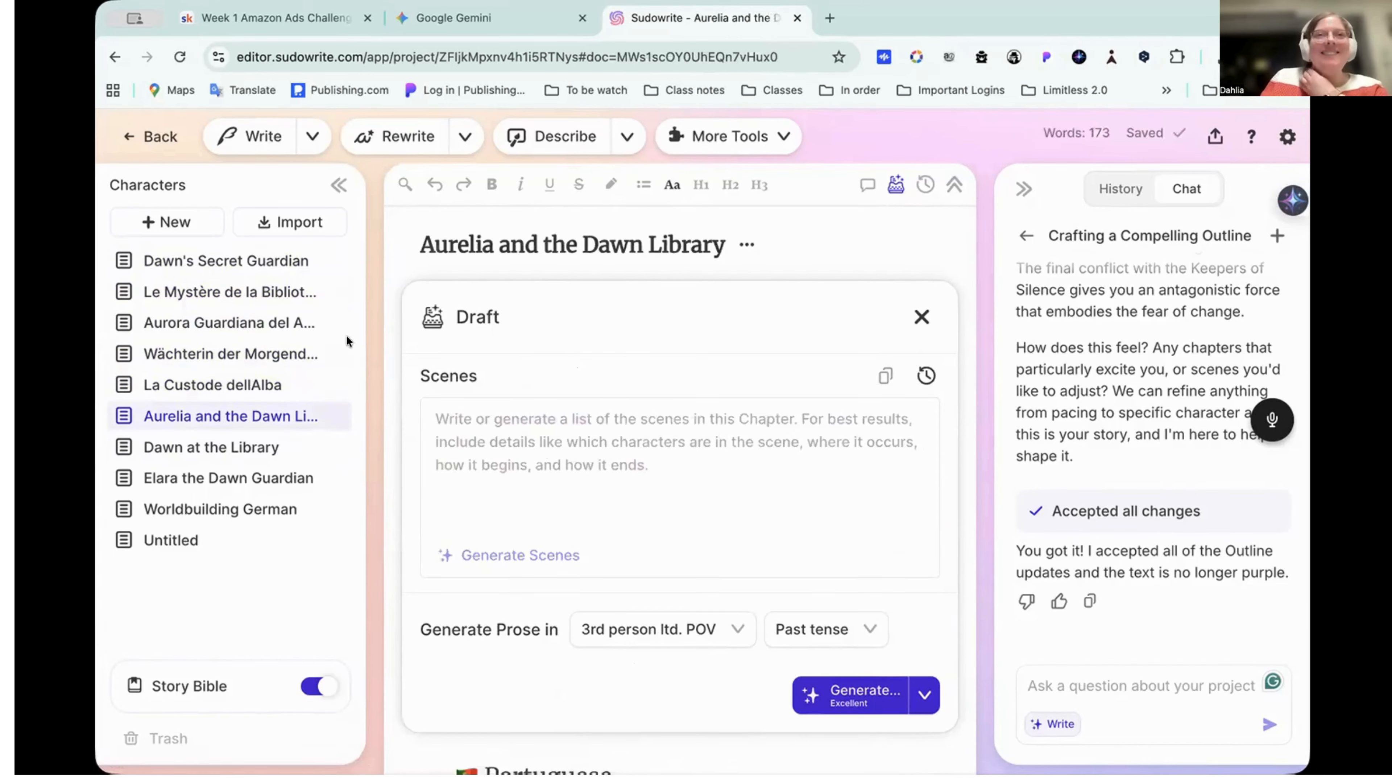
# Reopen the French document and highlight Elena's portrait from its first sentence to "gardienne d'une bibliothèque secrète", clearing the selection after viewing the rest
pyautogui.click(266, 296)
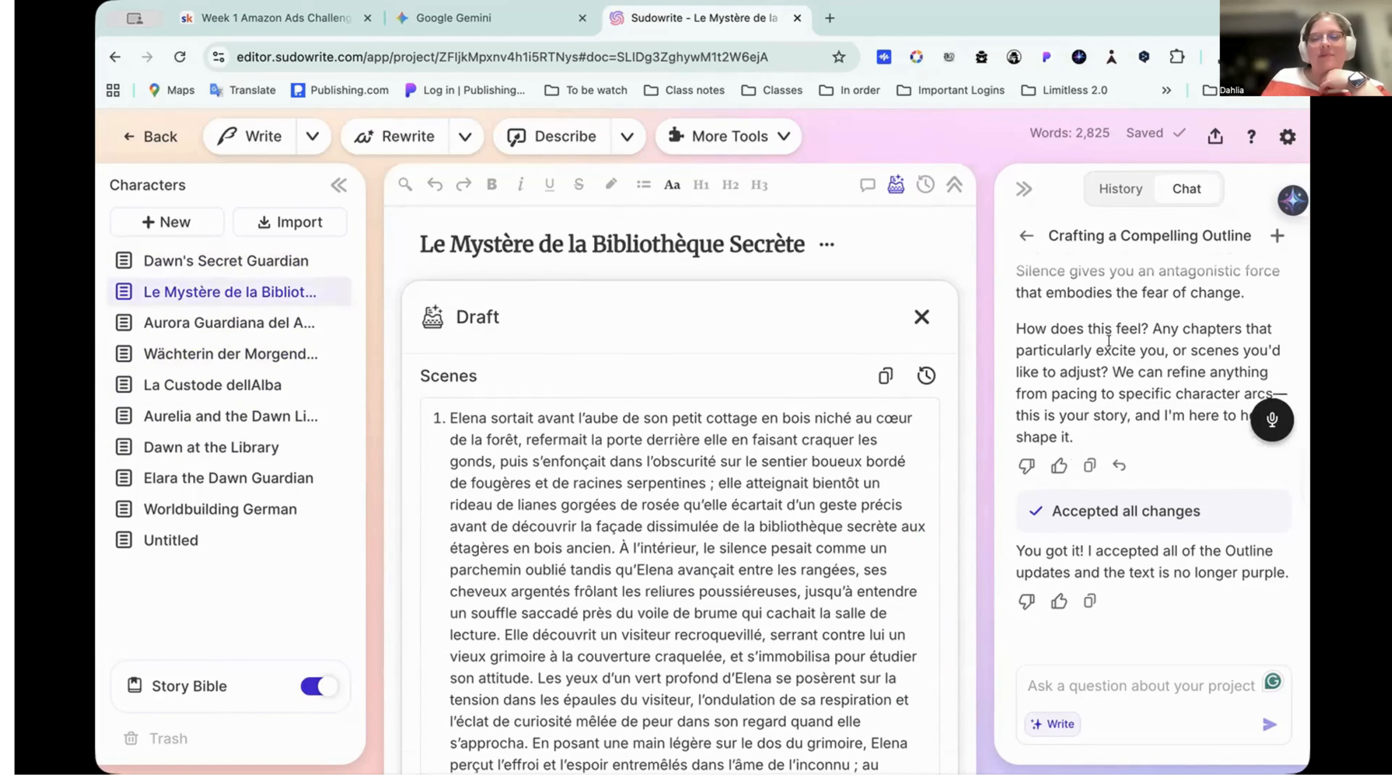
pyautogui.scroll(-1, 1085, 365)
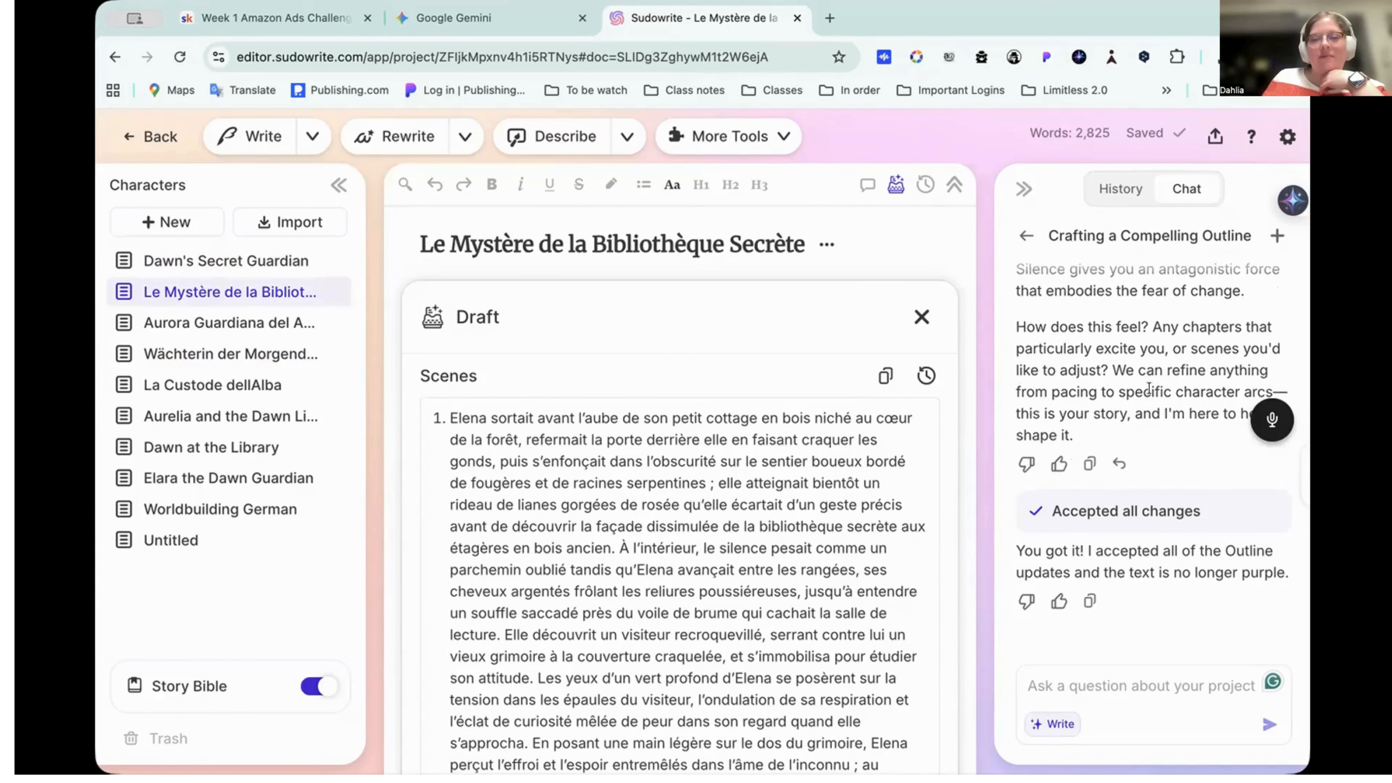
pyautogui.scroll(1, 1148, 388)
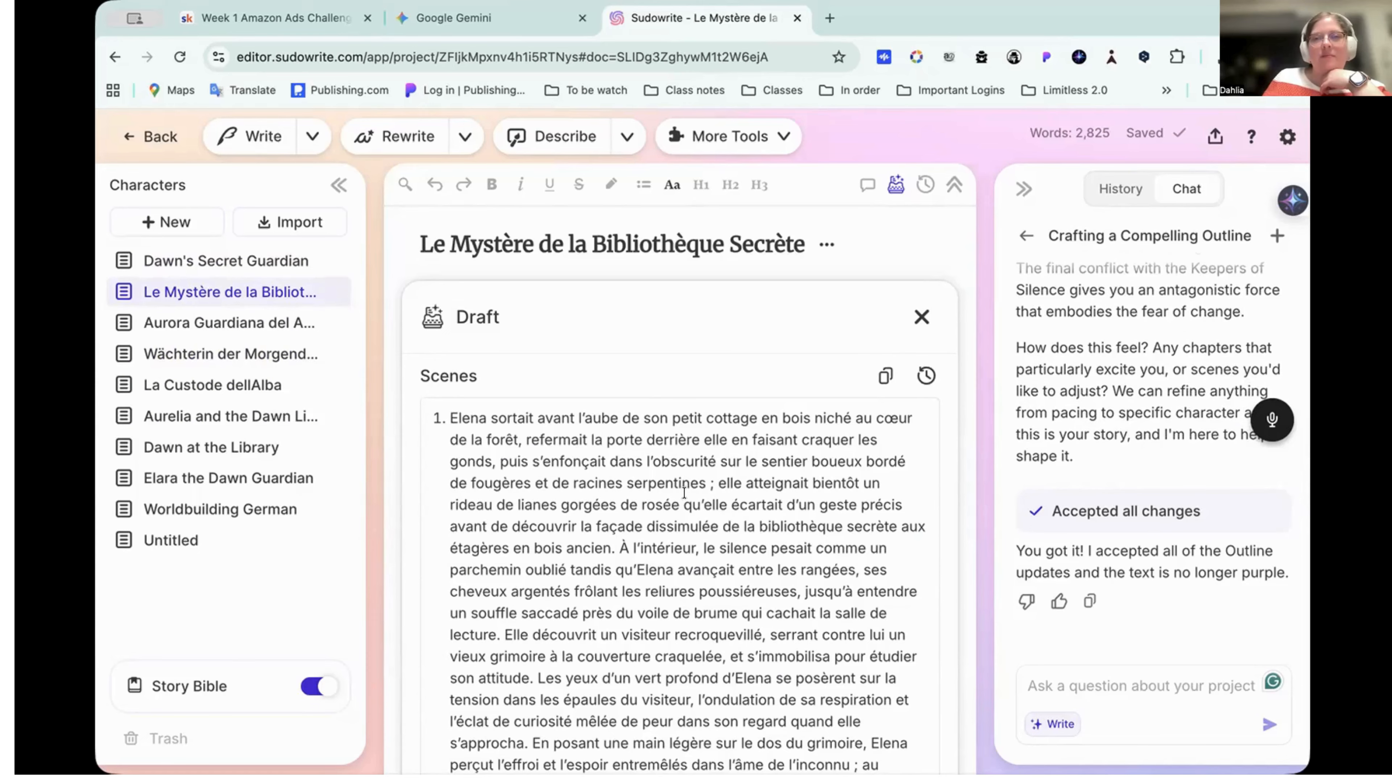
pyautogui.scroll(-10, 684, 498)
pyautogui.scroll(-5, 685, 497)
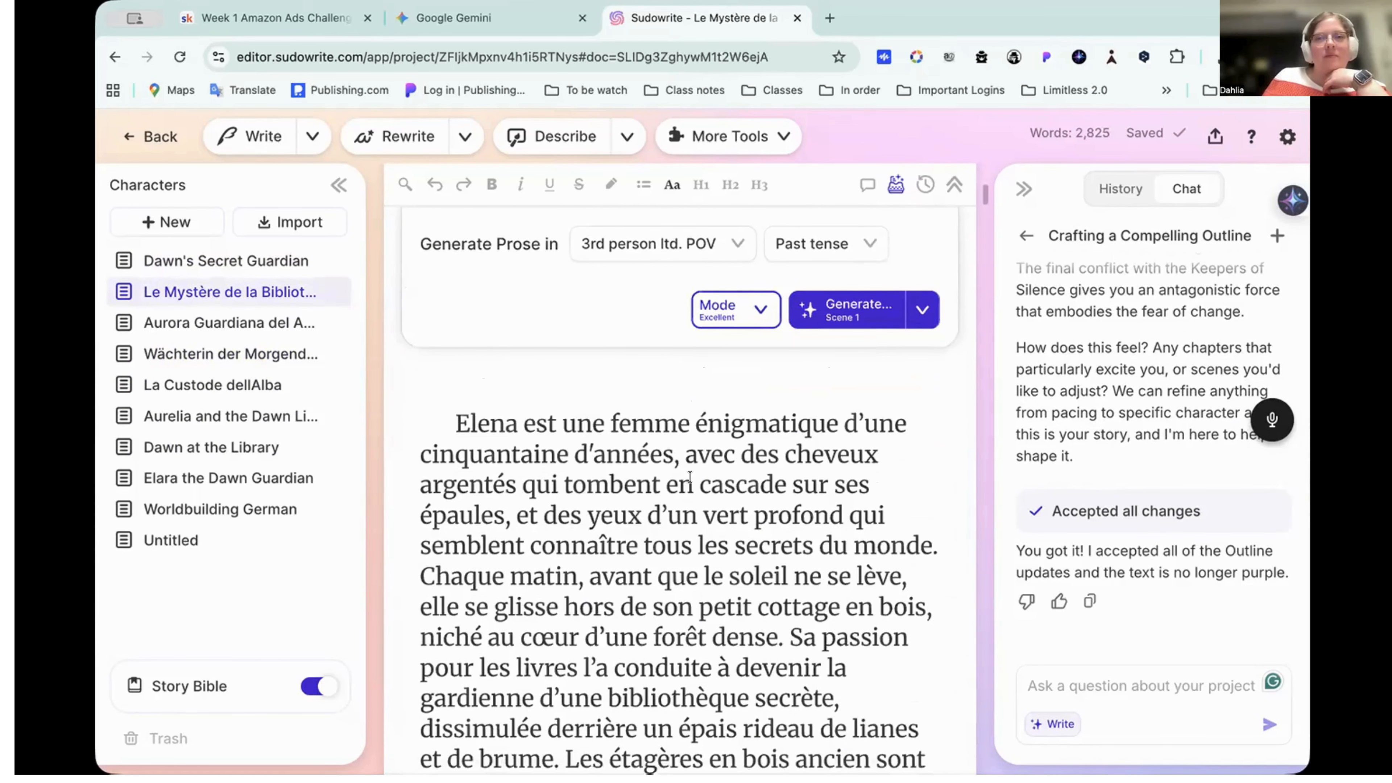
pyautogui.moveTo(455, 424); pyautogui.dragTo(838, 699)
pyautogui.scroll(-6, 774, 692)
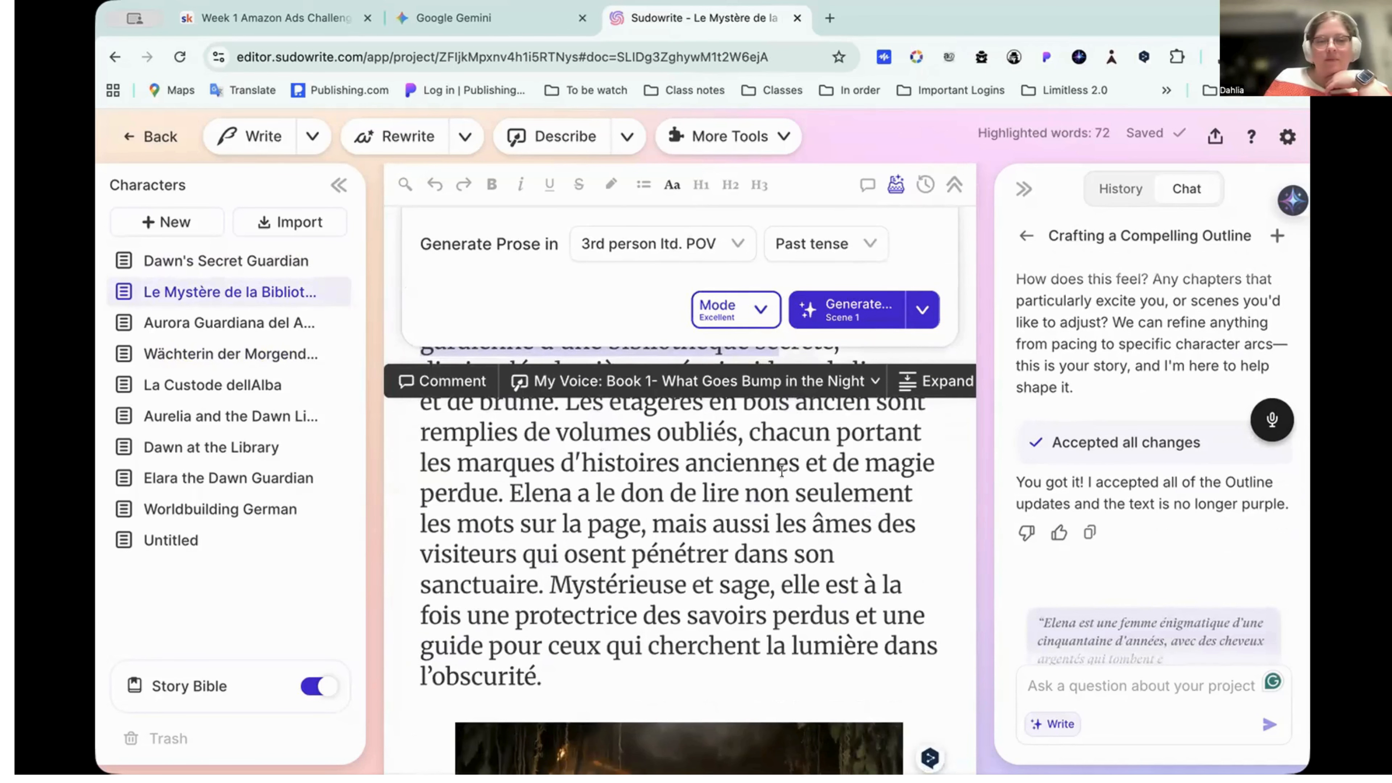
pyautogui.scroll(-5, 696, 553)
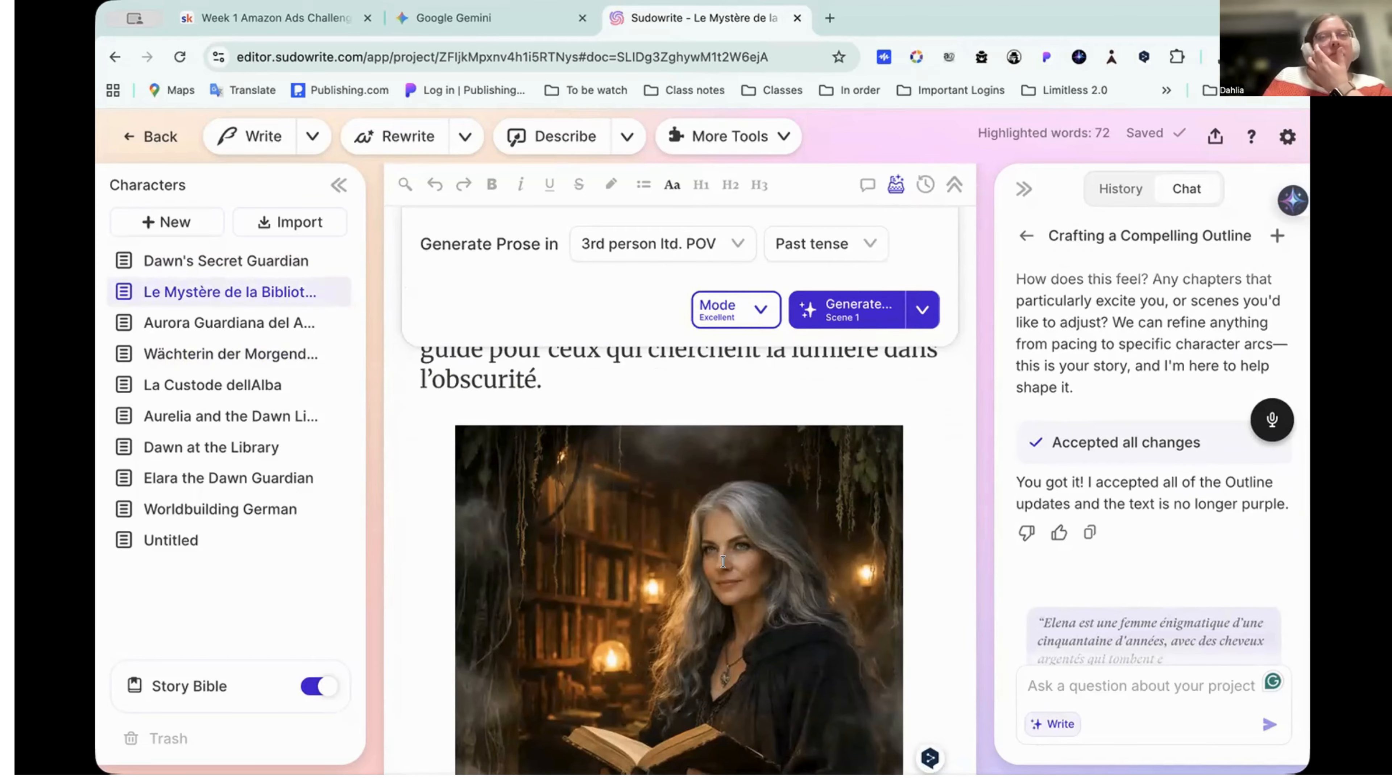
pyautogui.scroll(6, 637, 535)
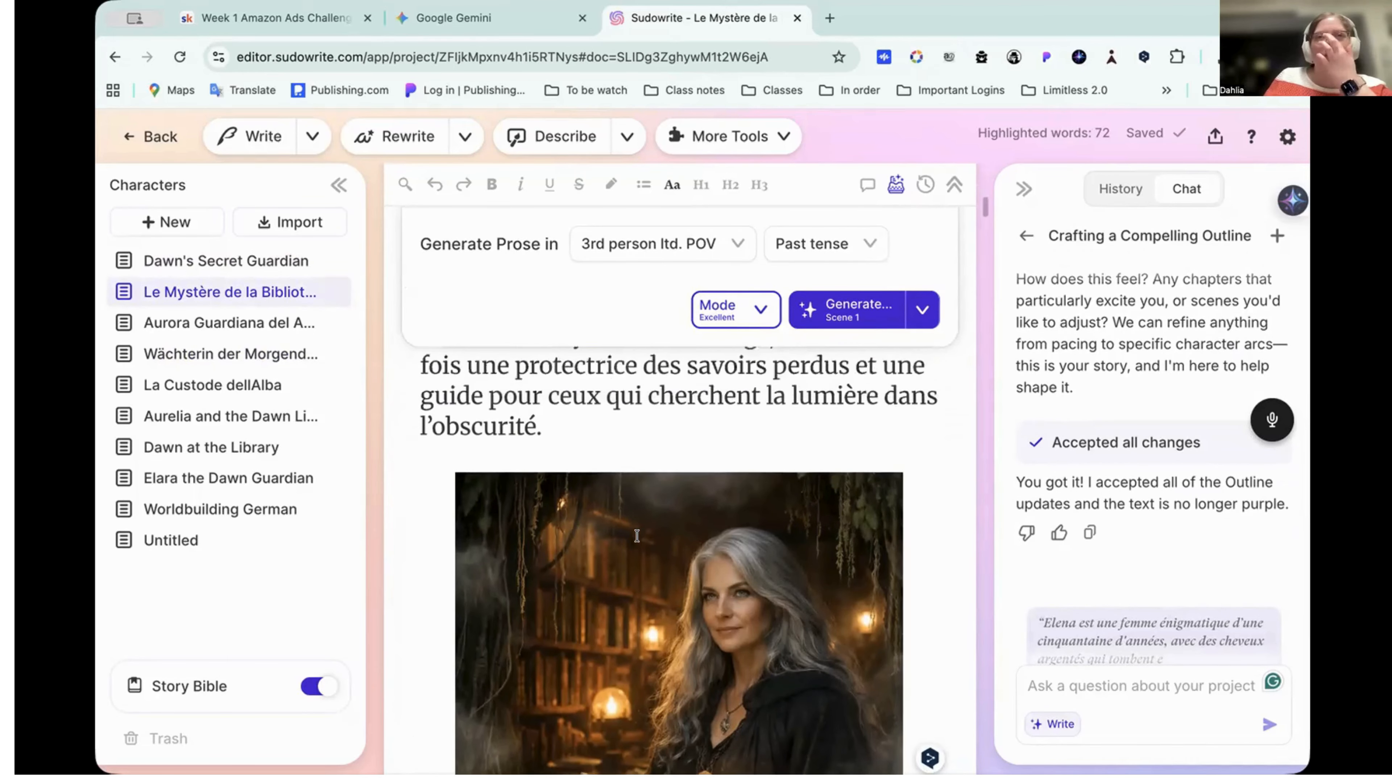
pyautogui.click(637, 521)
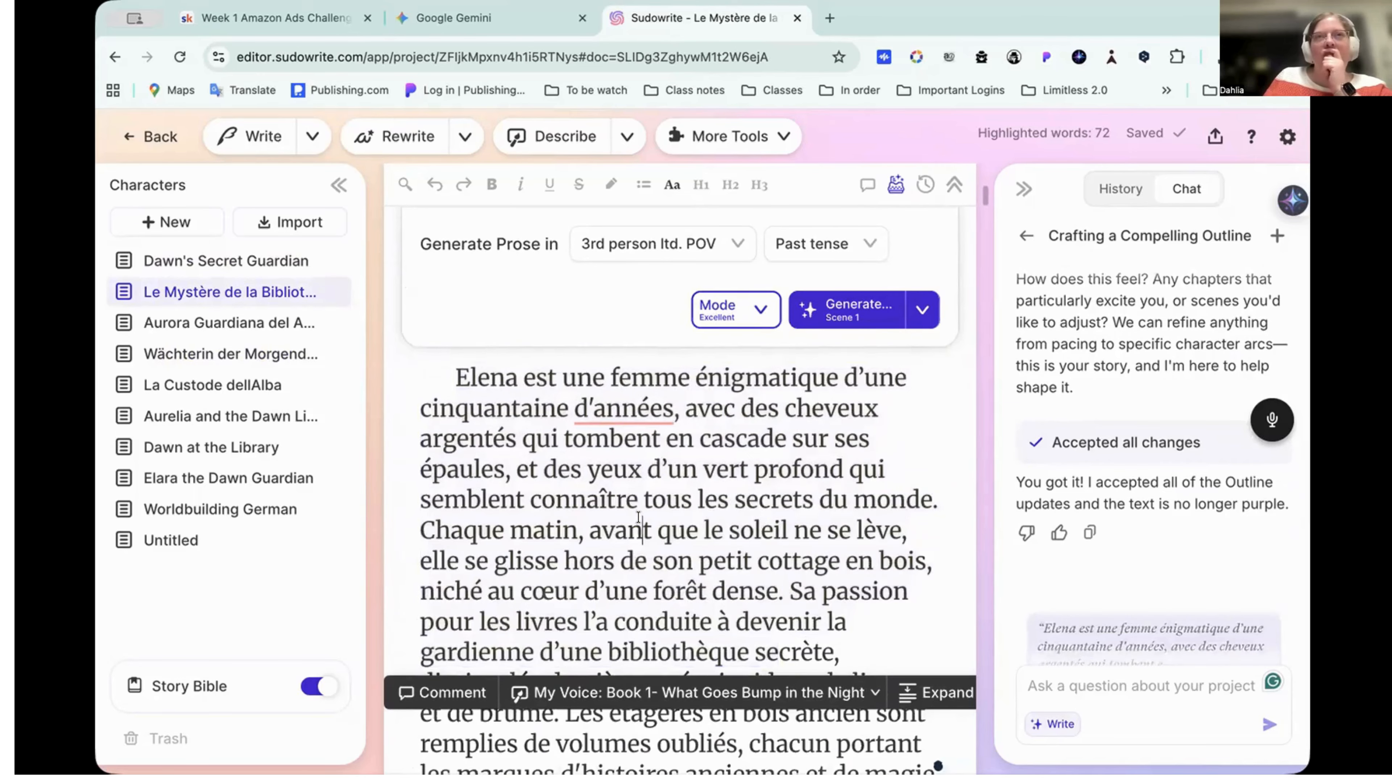
# Review the French document's illustration, the English scene prose below it, Elena's portrait and the French scene list in the Draft section
pyautogui.scroll(-12, 637, 517)
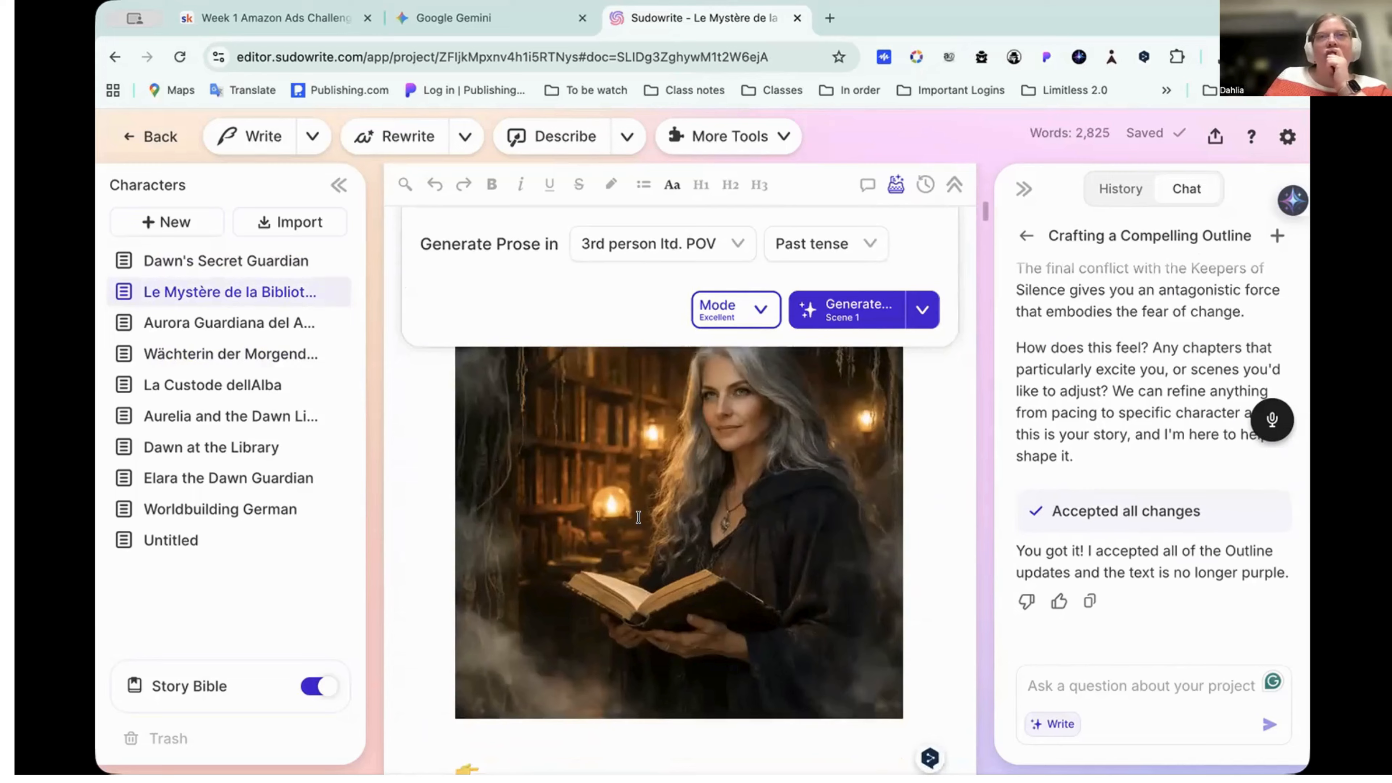
pyautogui.scroll(-8, 637, 517)
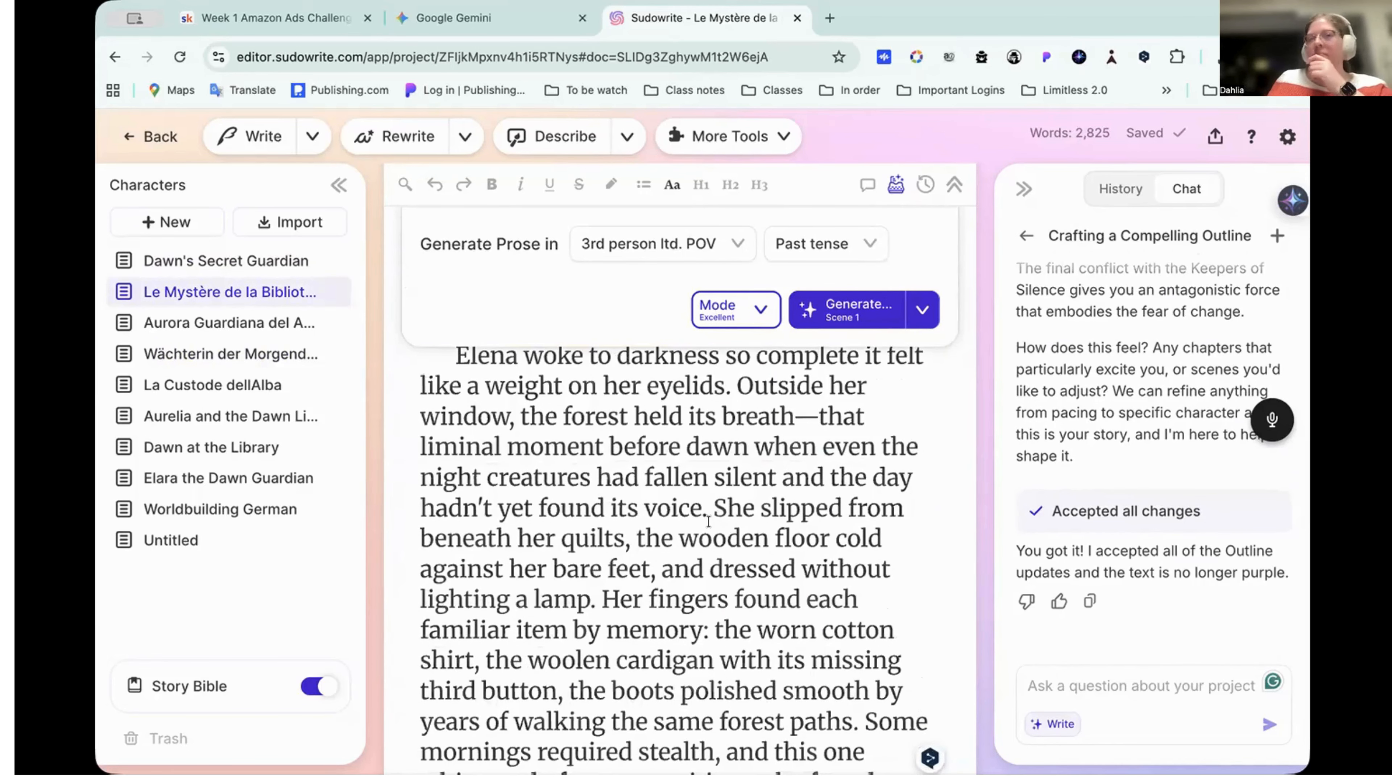
pyautogui.scroll(6, 708, 521)
pyautogui.scroll(10, 708, 520)
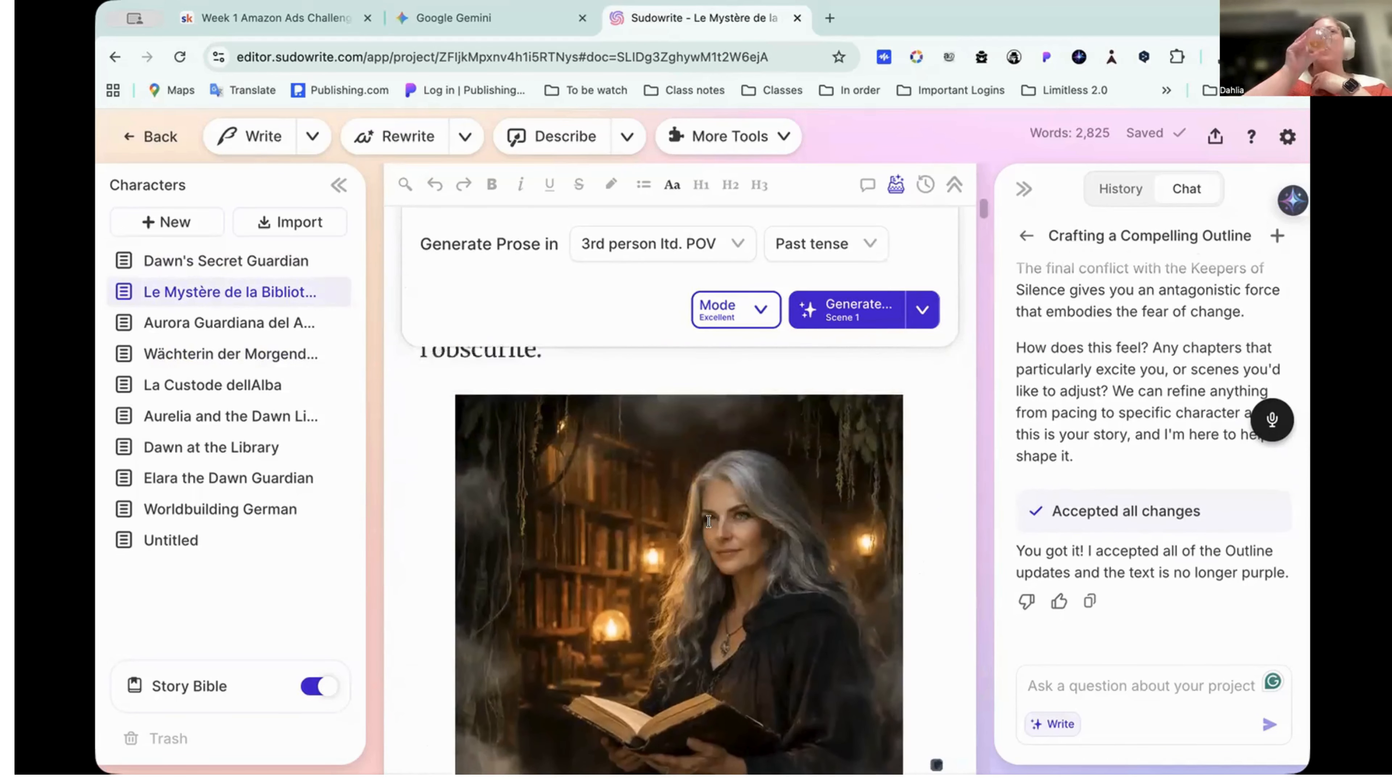
pyautogui.scroll(4, 707, 521)
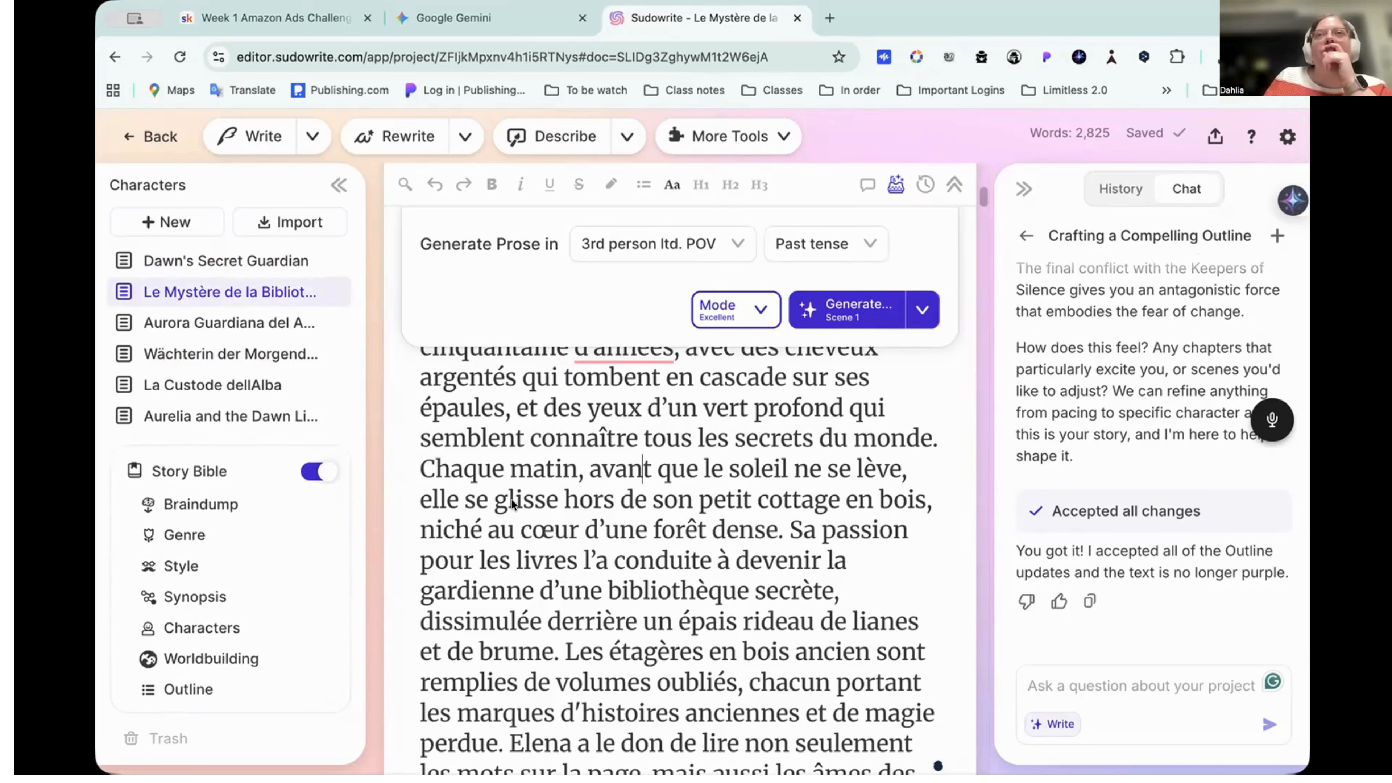
pyautogui.scroll(4, 822, 449)
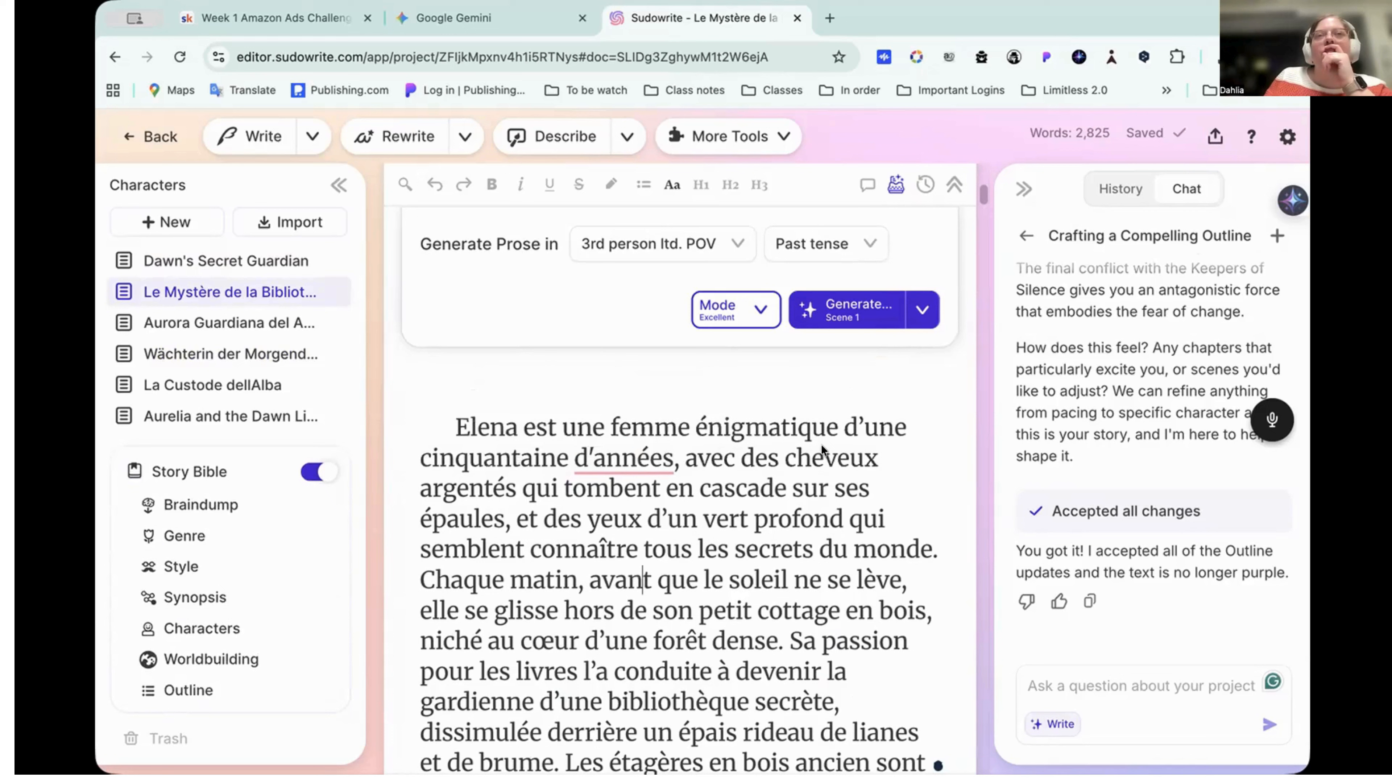
pyautogui.scroll(-4, 821, 444)
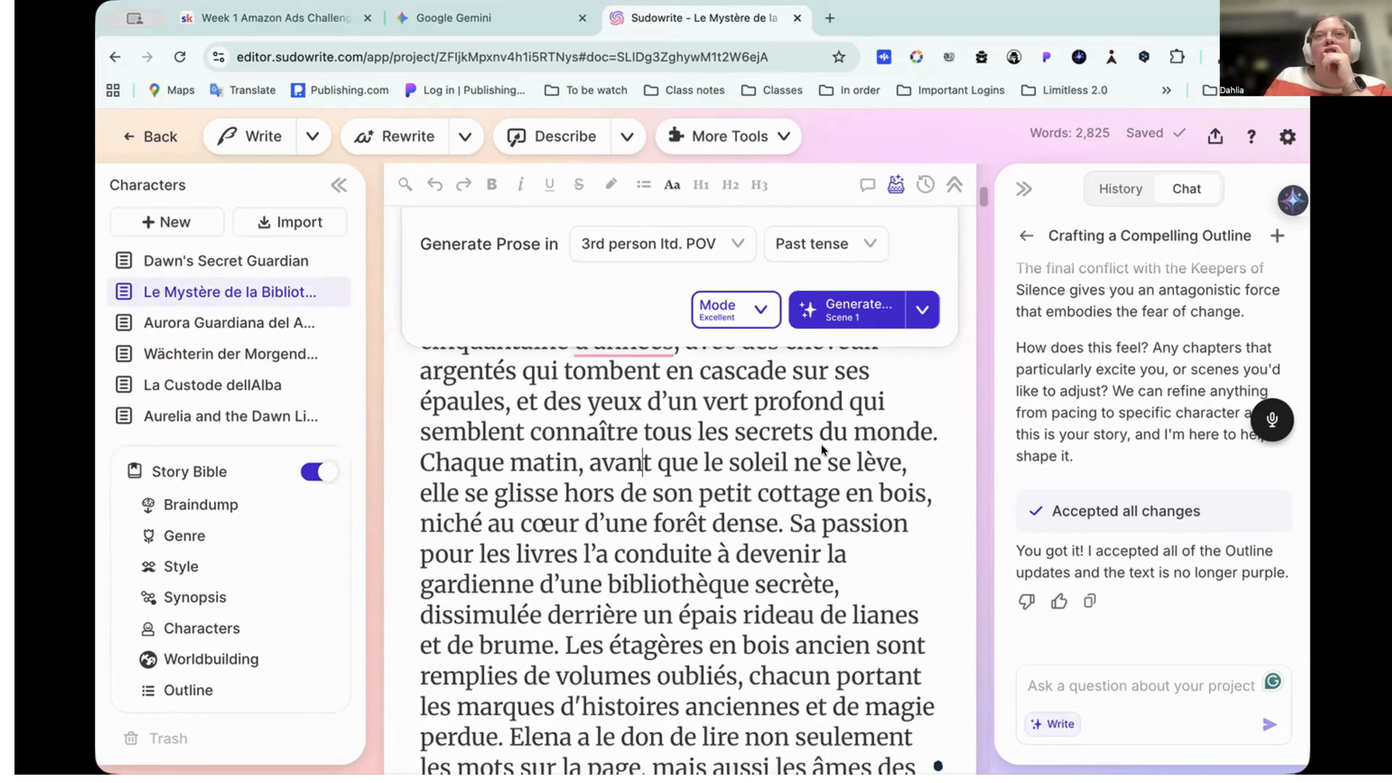
pyautogui.scroll(10, 821, 444)
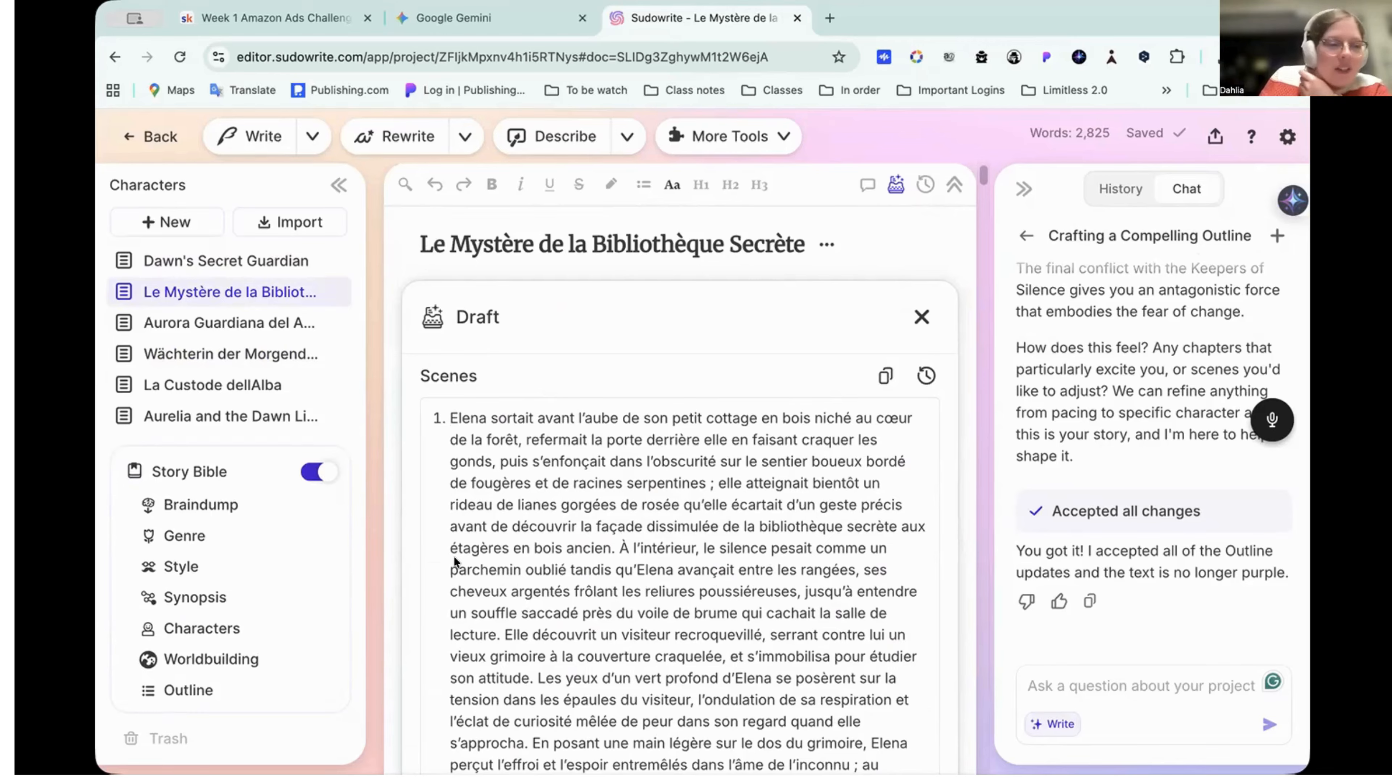
# View the Story Bible from Braindump onward, collapsing the Aurora character card to look over the Worldbuilding elements
pyautogui.click(195, 505)
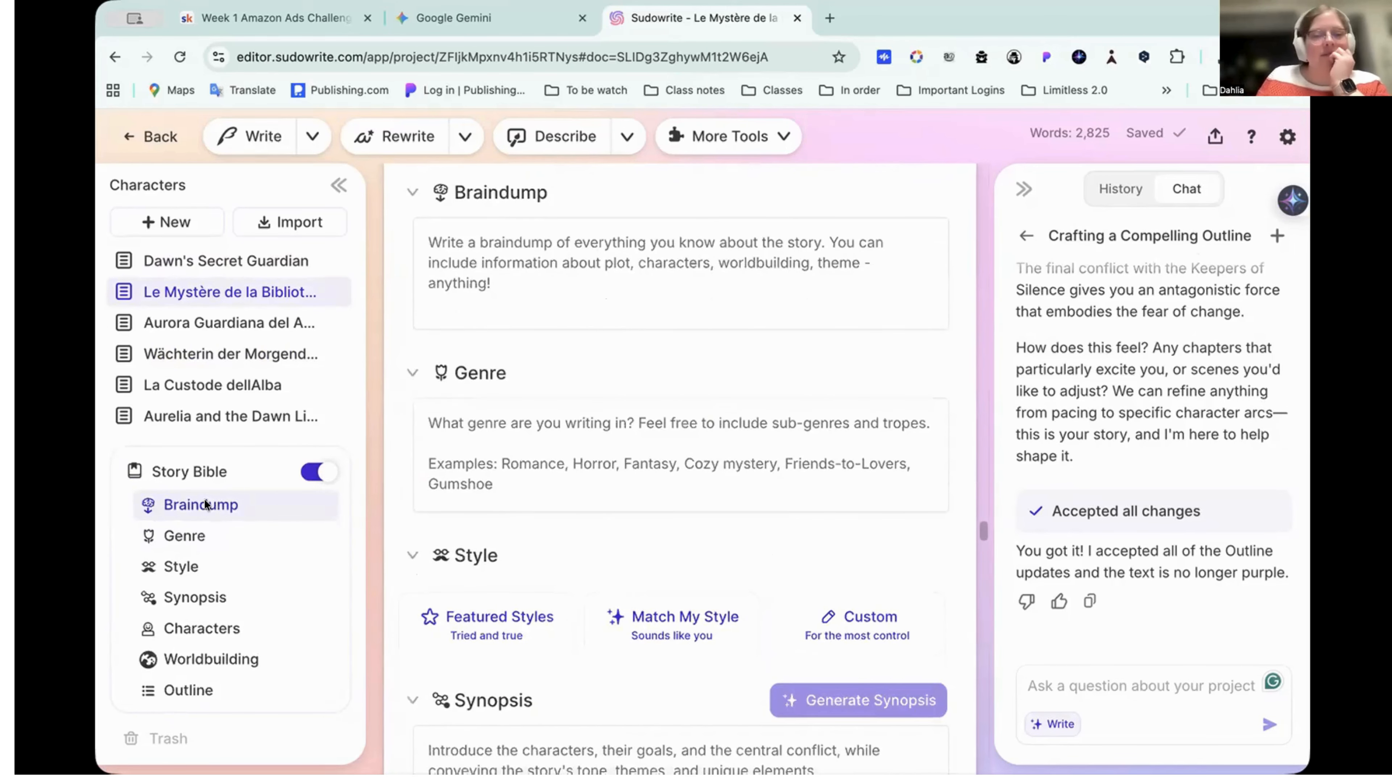
pyautogui.scroll(-10, 699, 471)
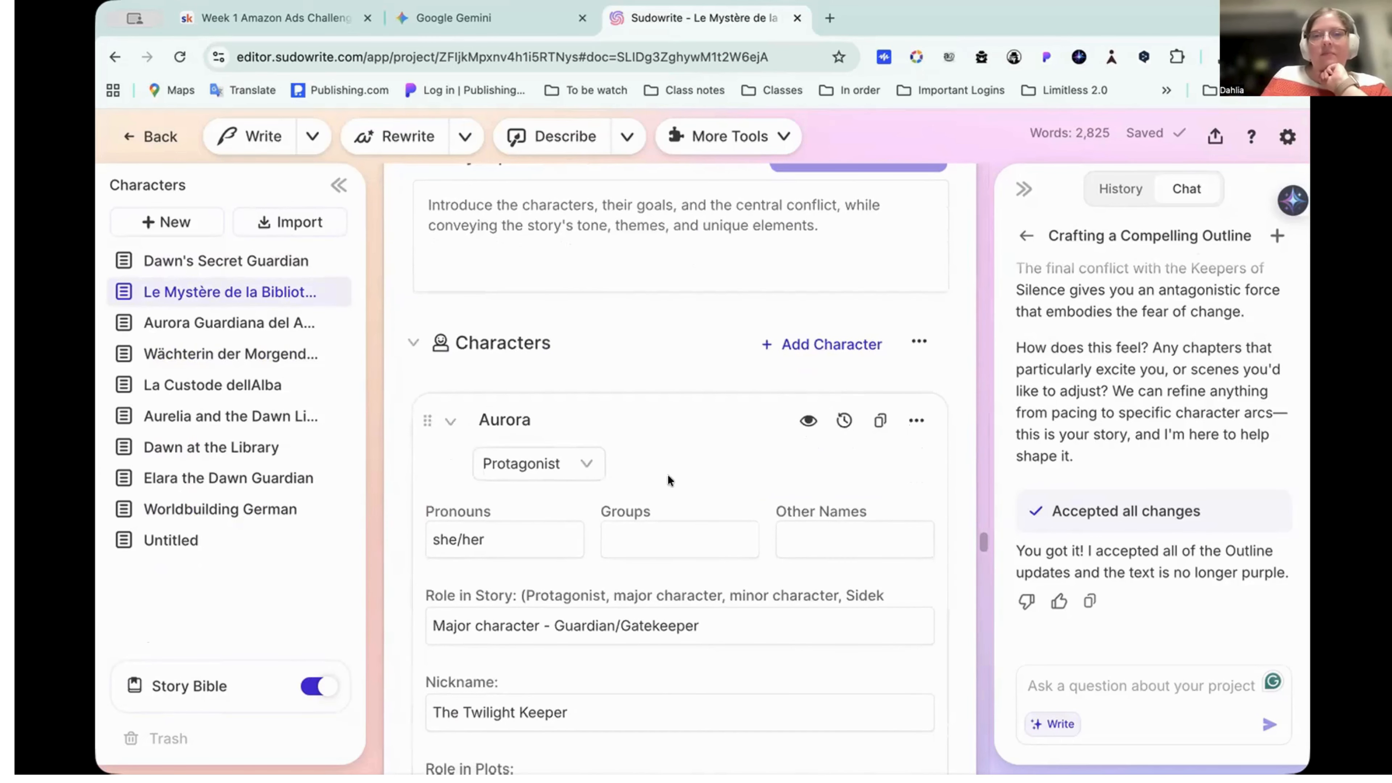
pyautogui.click(447, 422)
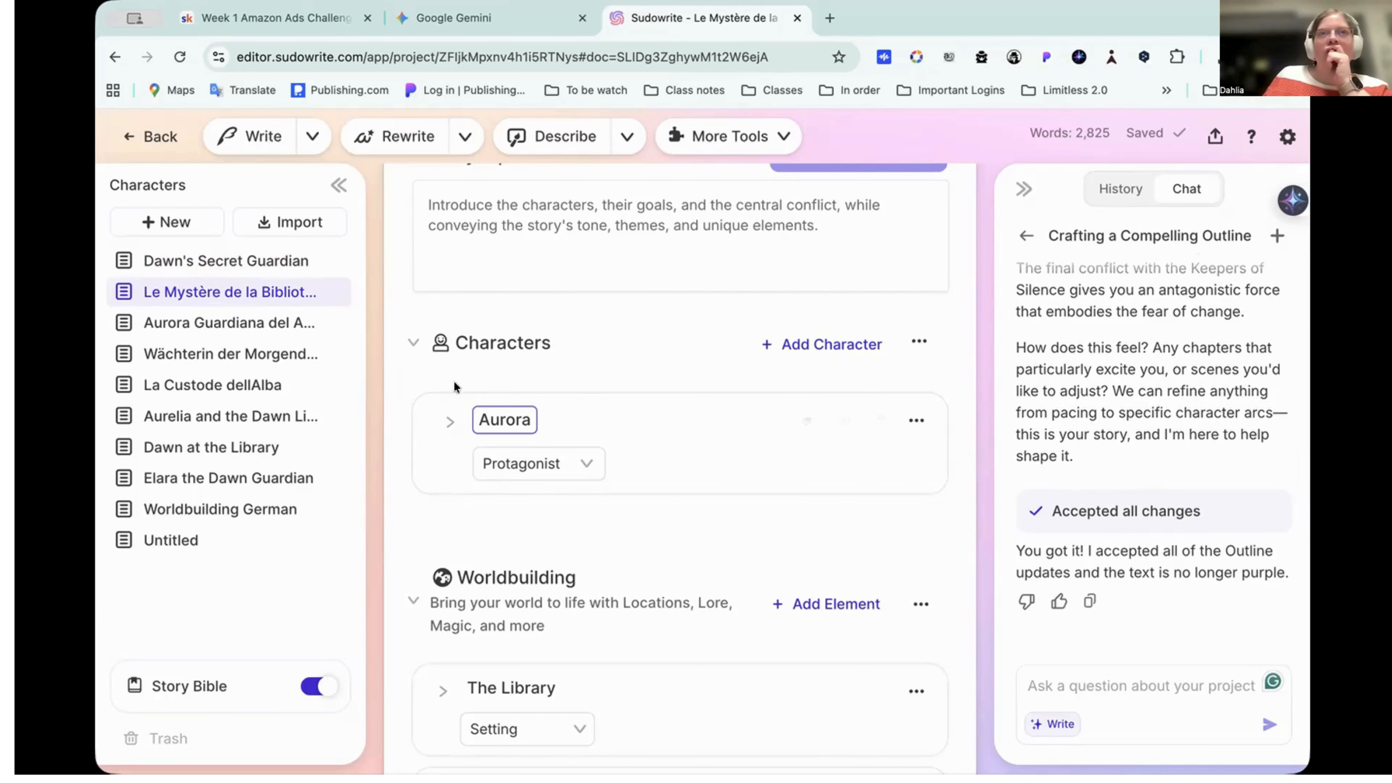
pyautogui.scroll(-3, 605, 424)
pyautogui.scroll(-2, 603, 429)
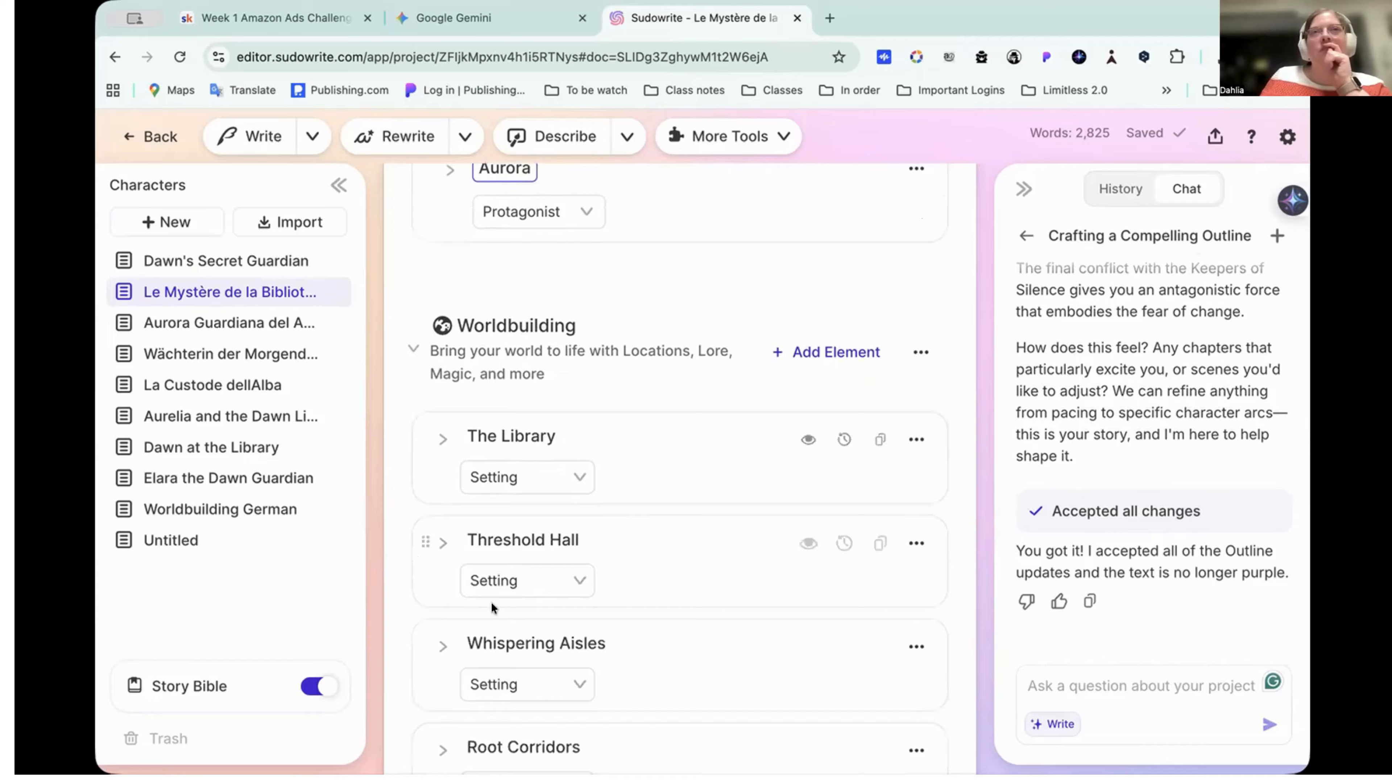
pyautogui.scroll(-2, 627, 584)
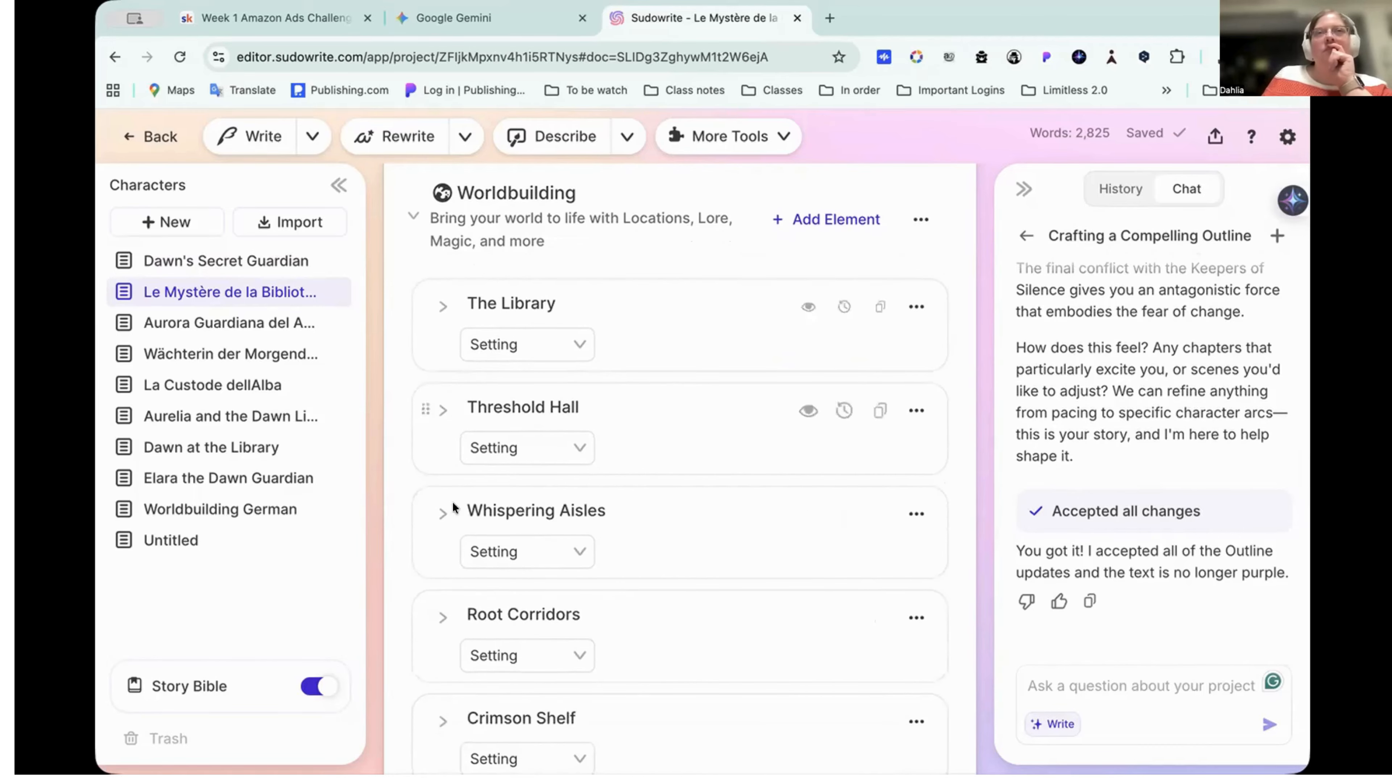
# Look through the English and German Worldbuilding settings down to the Outline, and collapse the Outline section
pyautogui.scroll(-5, 607, 554)
pyautogui.scroll(-15, 607, 555)
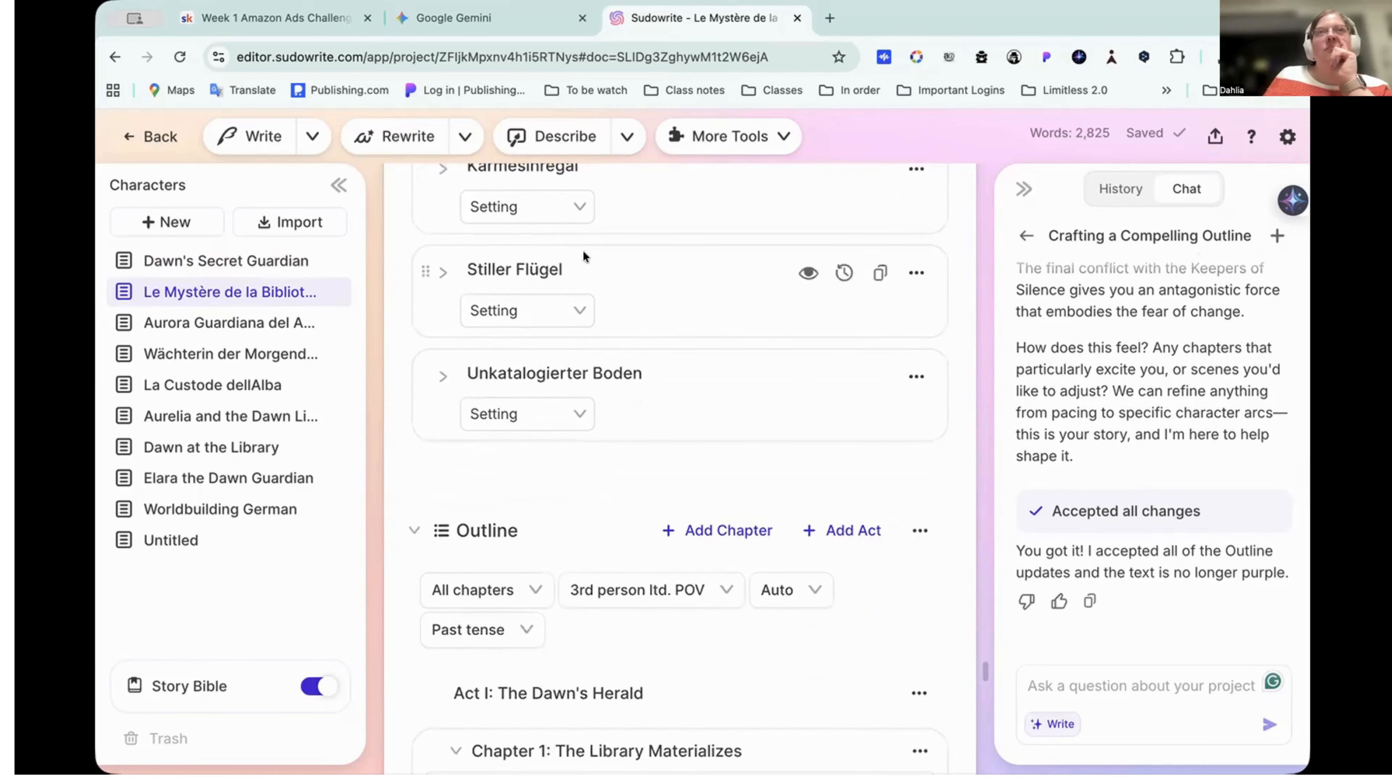
pyautogui.scroll(4, 584, 250)
pyautogui.scroll(4, 525, 233)
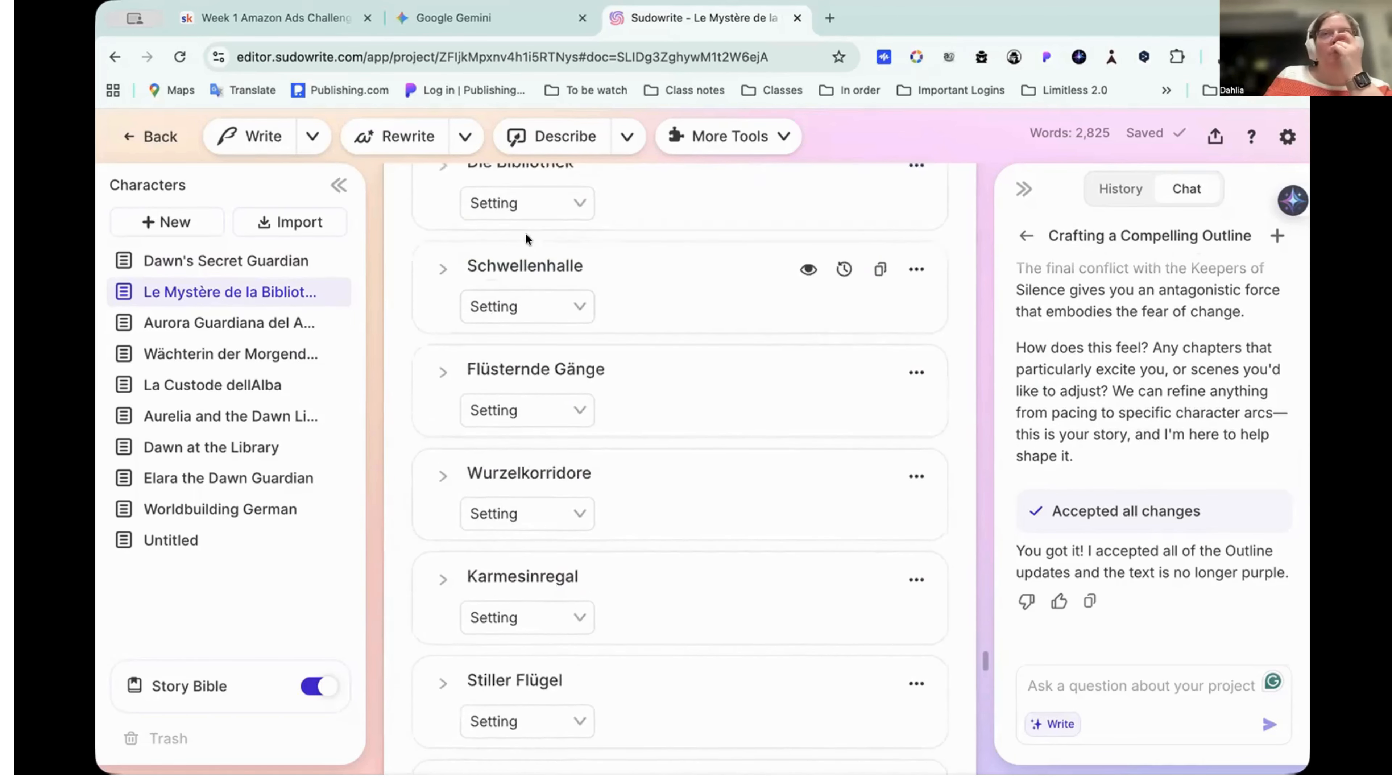
pyautogui.scroll(4, 602, 469)
pyautogui.scroll(-5, 602, 469)
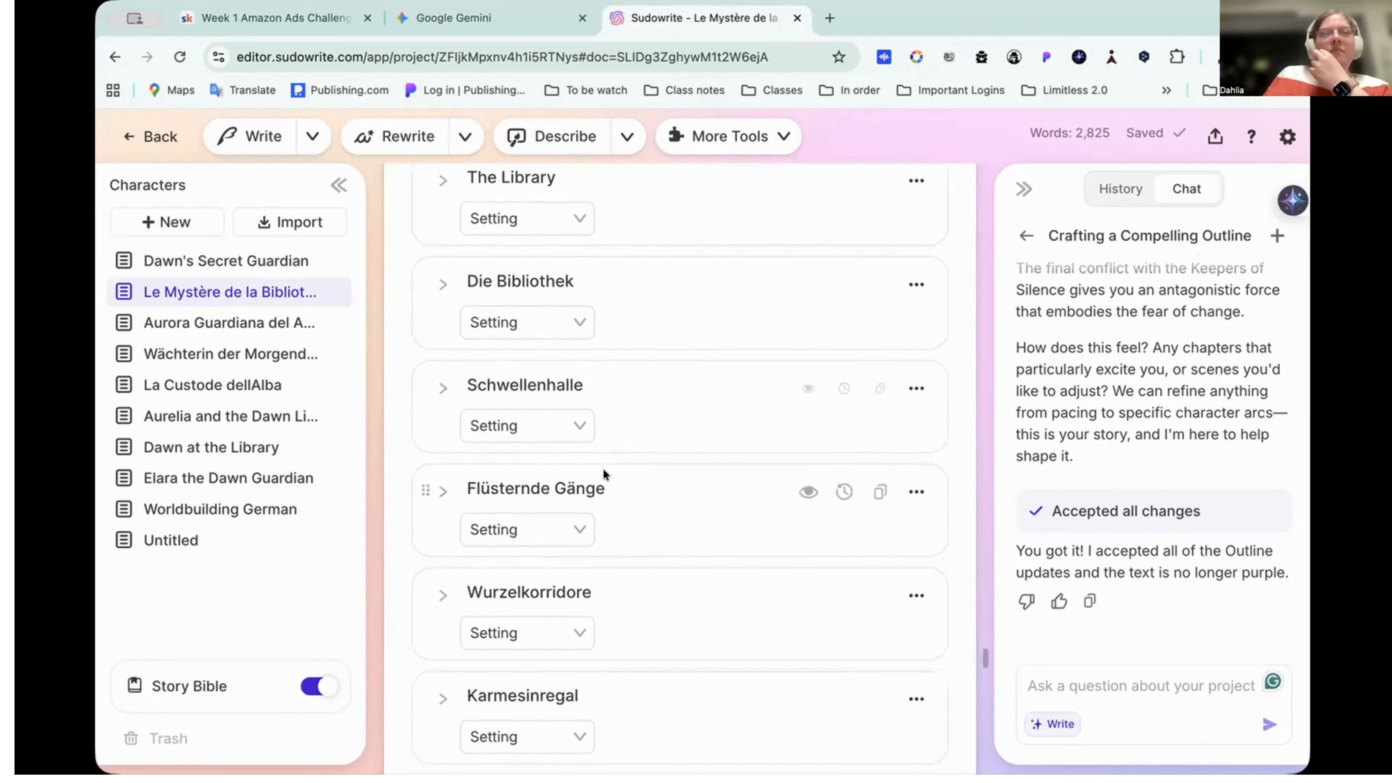
pyautogui.scroll(-5, 602, 468)
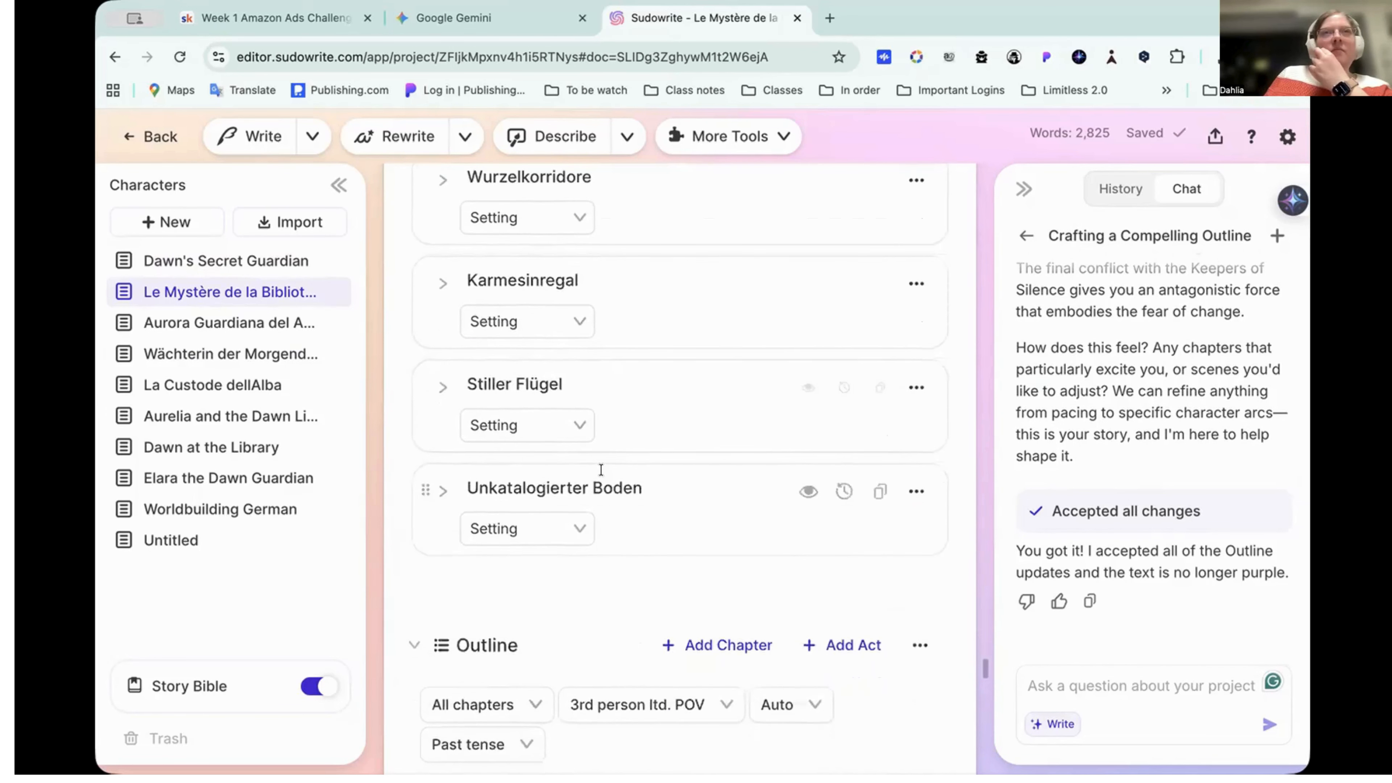
pyautogui.scroll(-4, 602, 468)
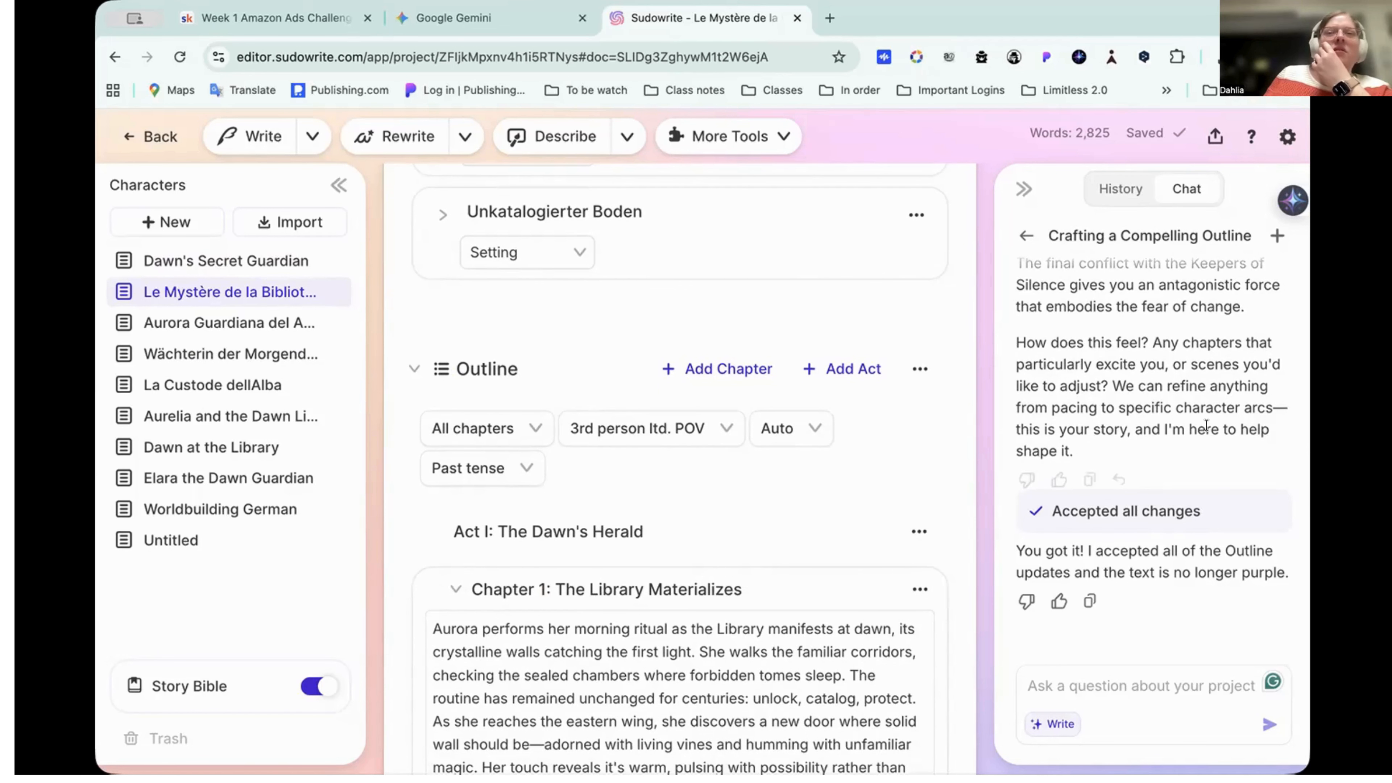
pyautogui.click(414, 369)
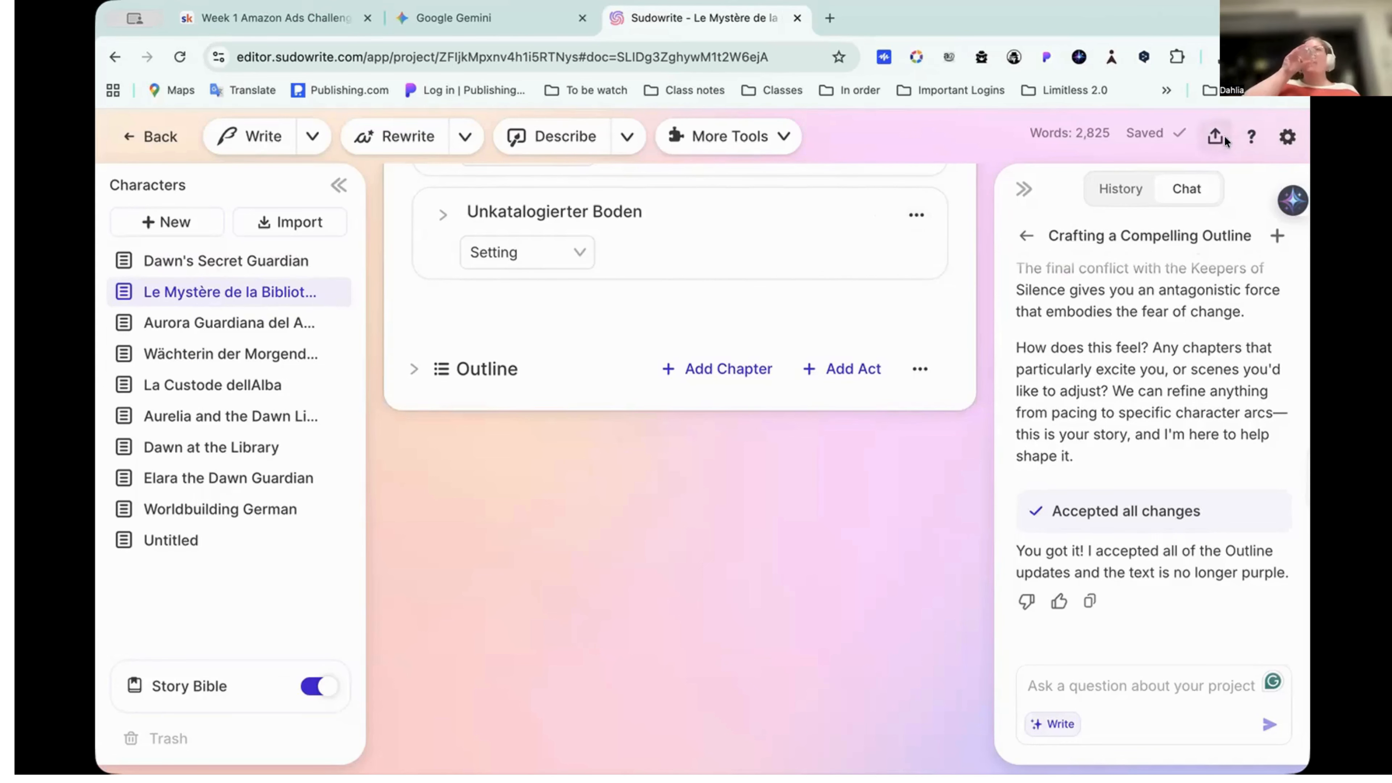
# Open the account settings to view the recent credit activity, and close them again
pyautogui.click(1251, 137)
pyautogui.click(1287, 137)
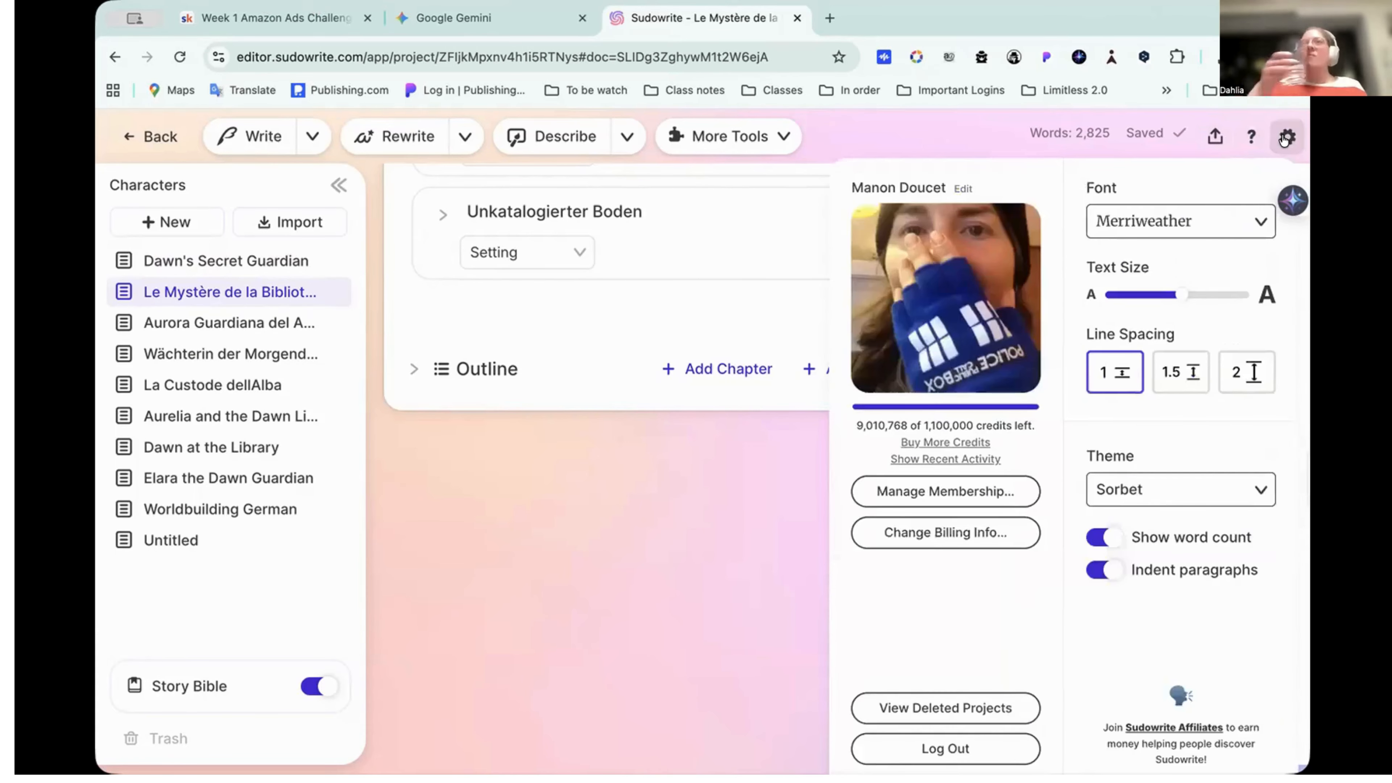
pyautogui.click(915, 462)
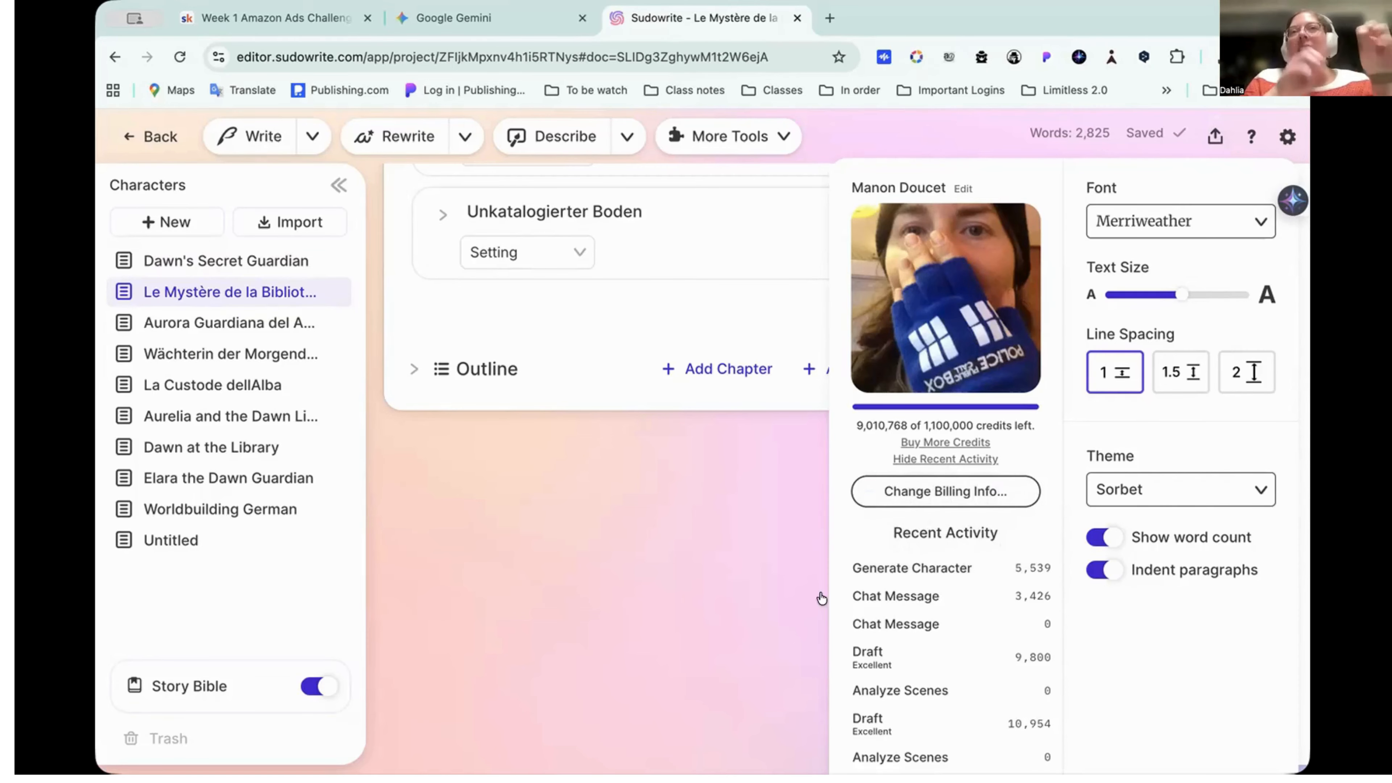
pyautogui.click(708, 606)
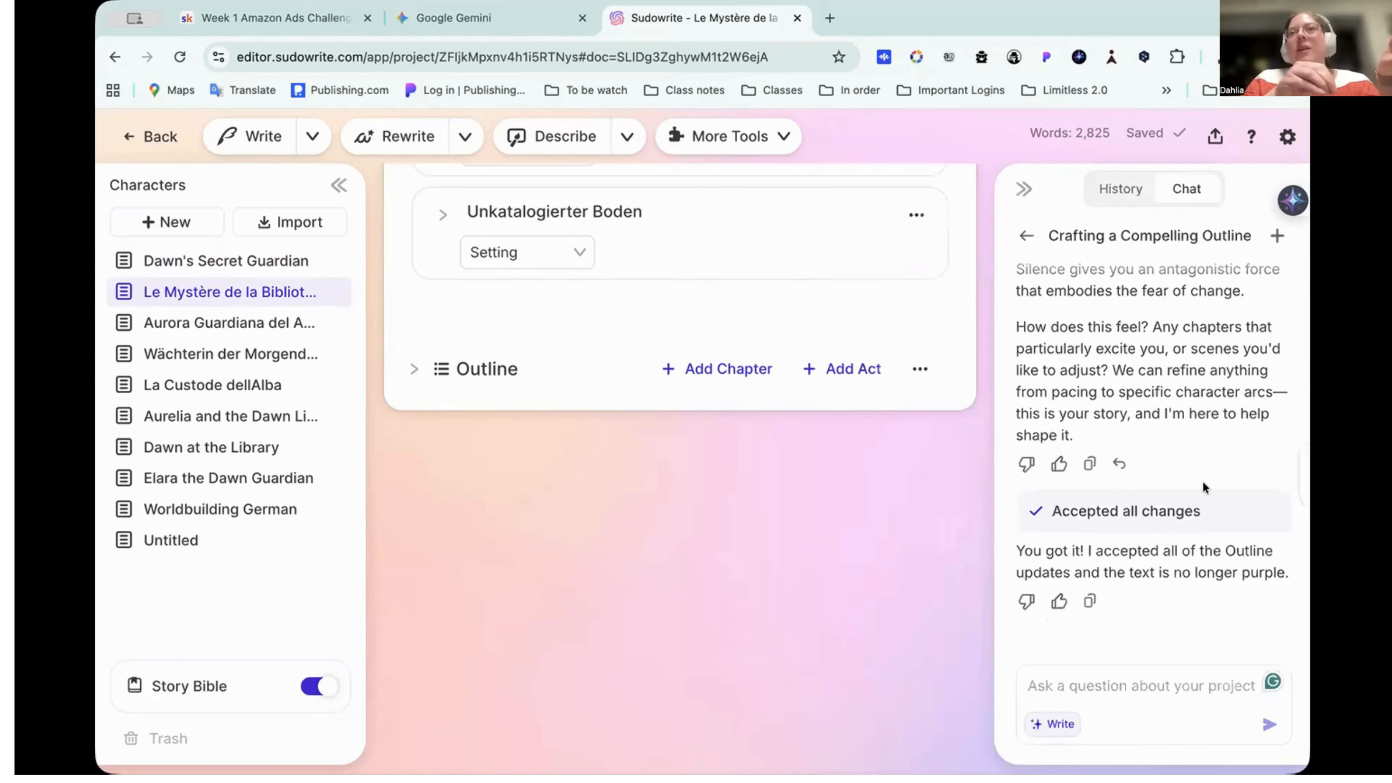
# Review the "Crafting a Compelling Outline" conversation and check the Write and Chat mode options without changing the mode
pyautogui.scroll(15, 1195, 394)
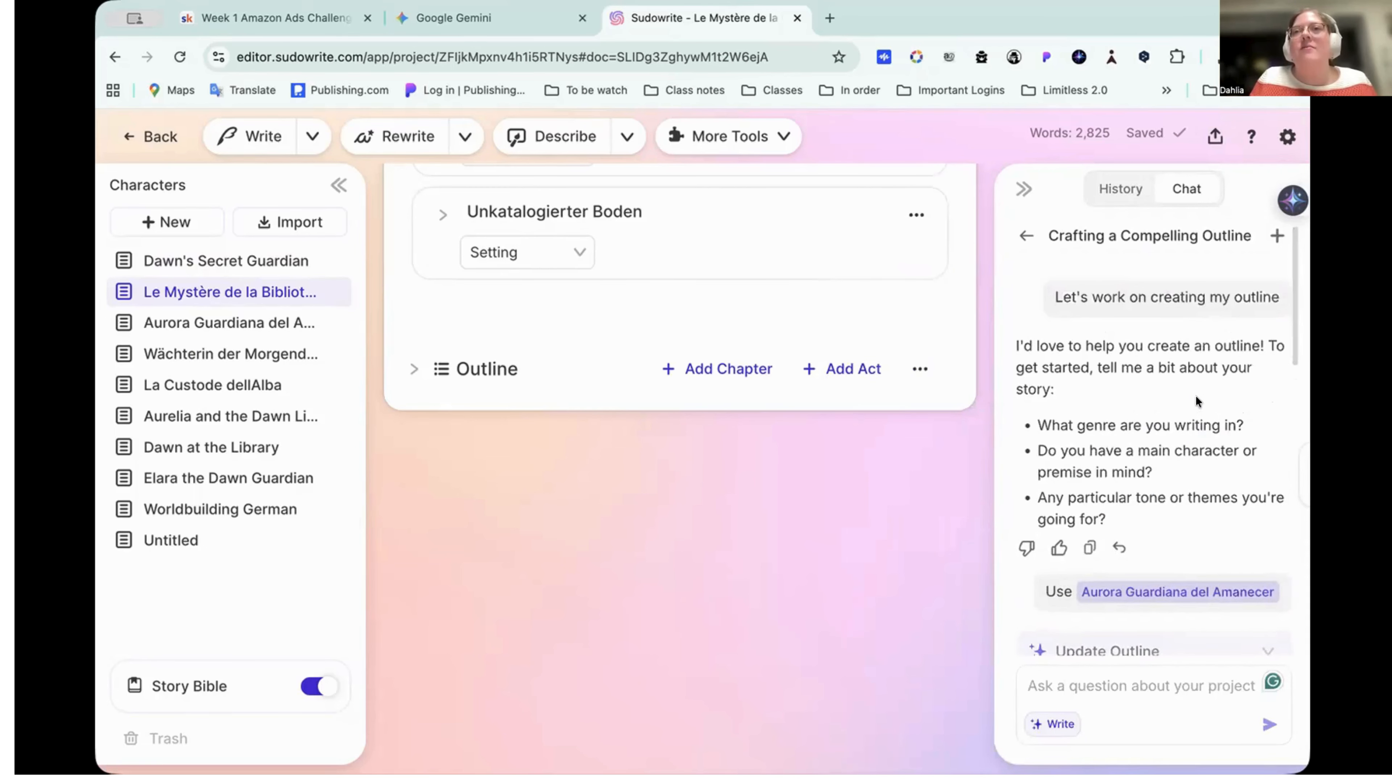
pyautogui.scroll(-8, 1195, 395)
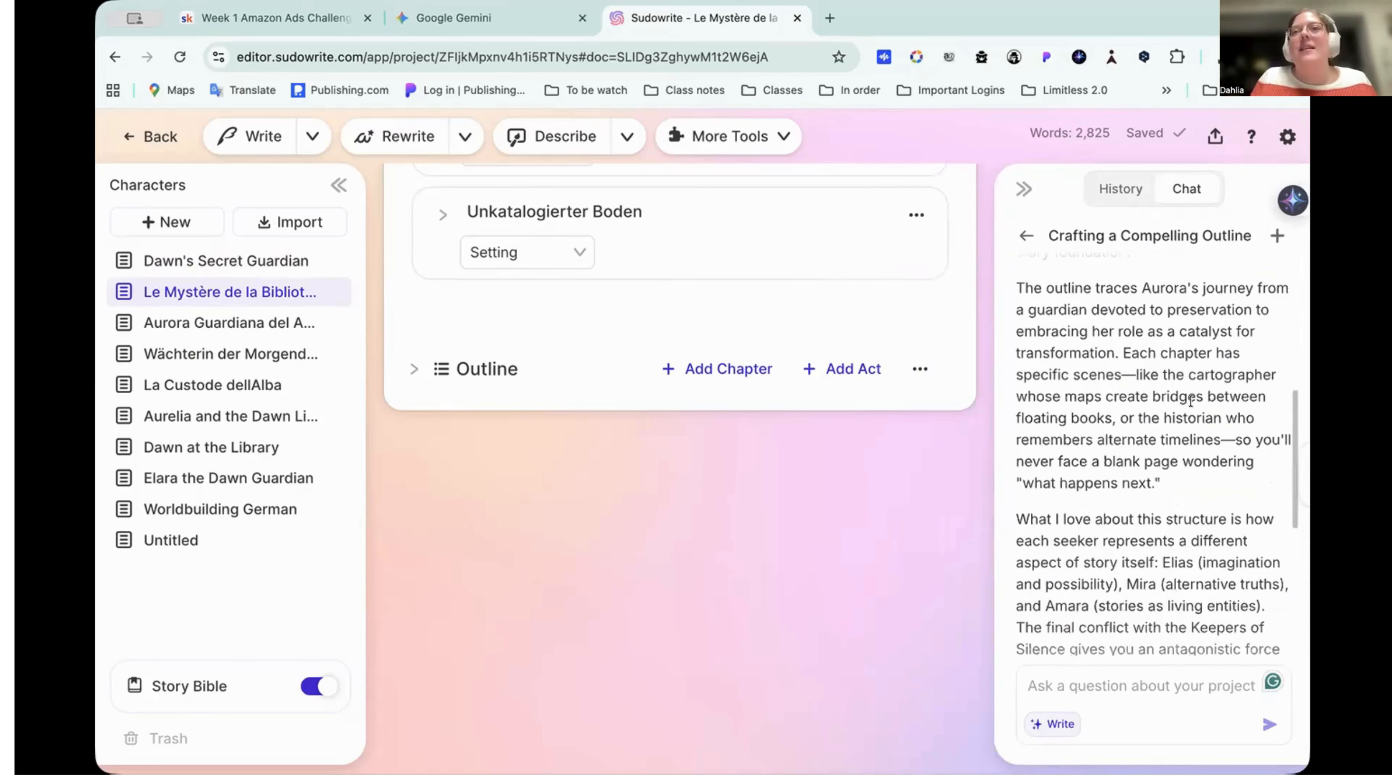
pyautogui.click(1052, 723)
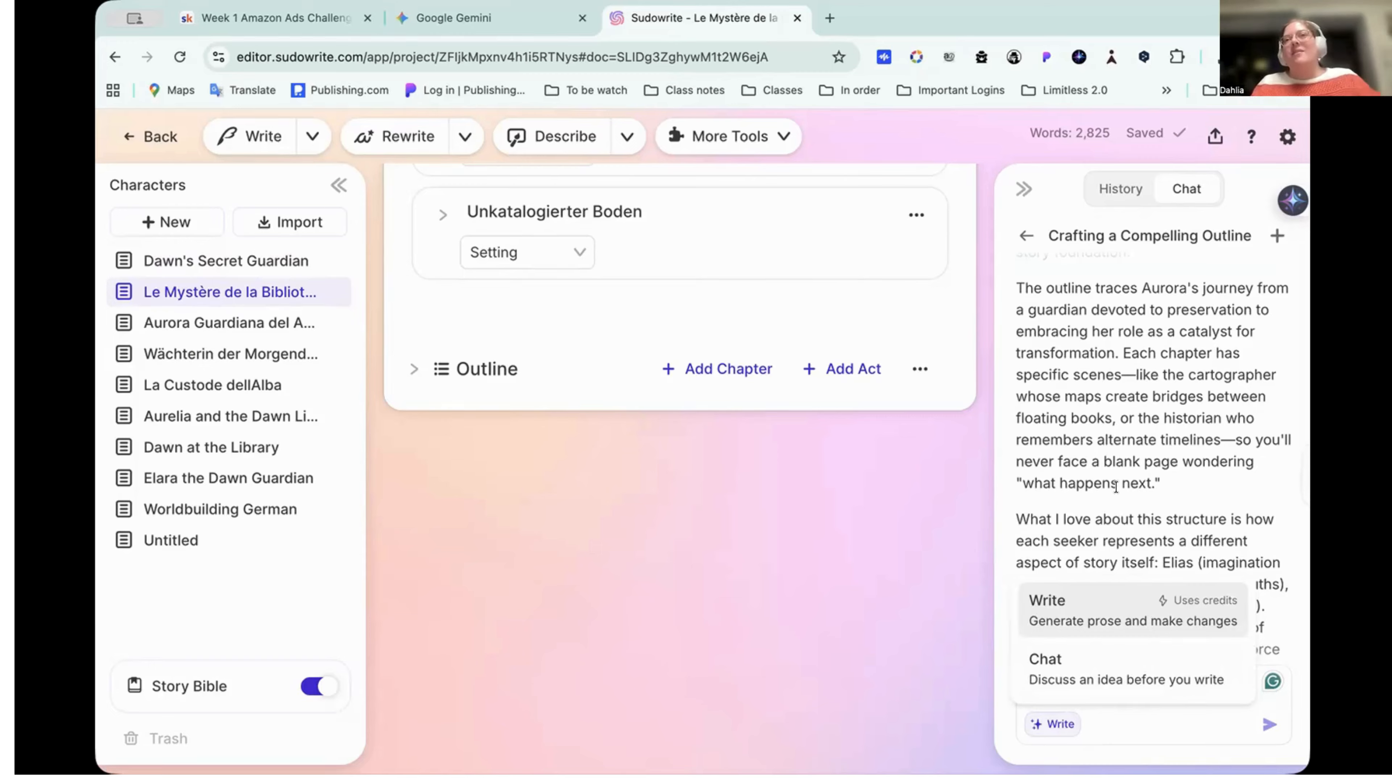
pyautogui.click(1086, 460)
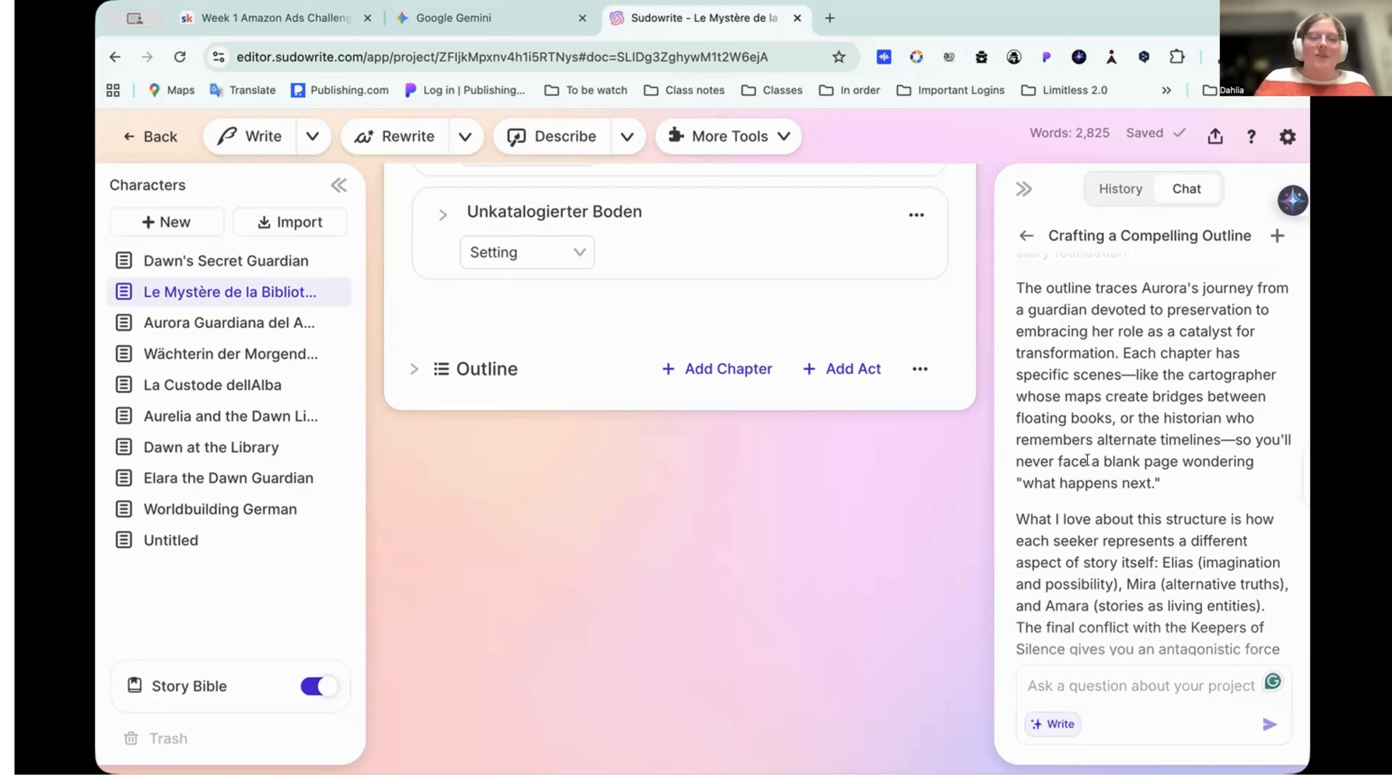
pyautogui.scroll(10, 1152, 385)
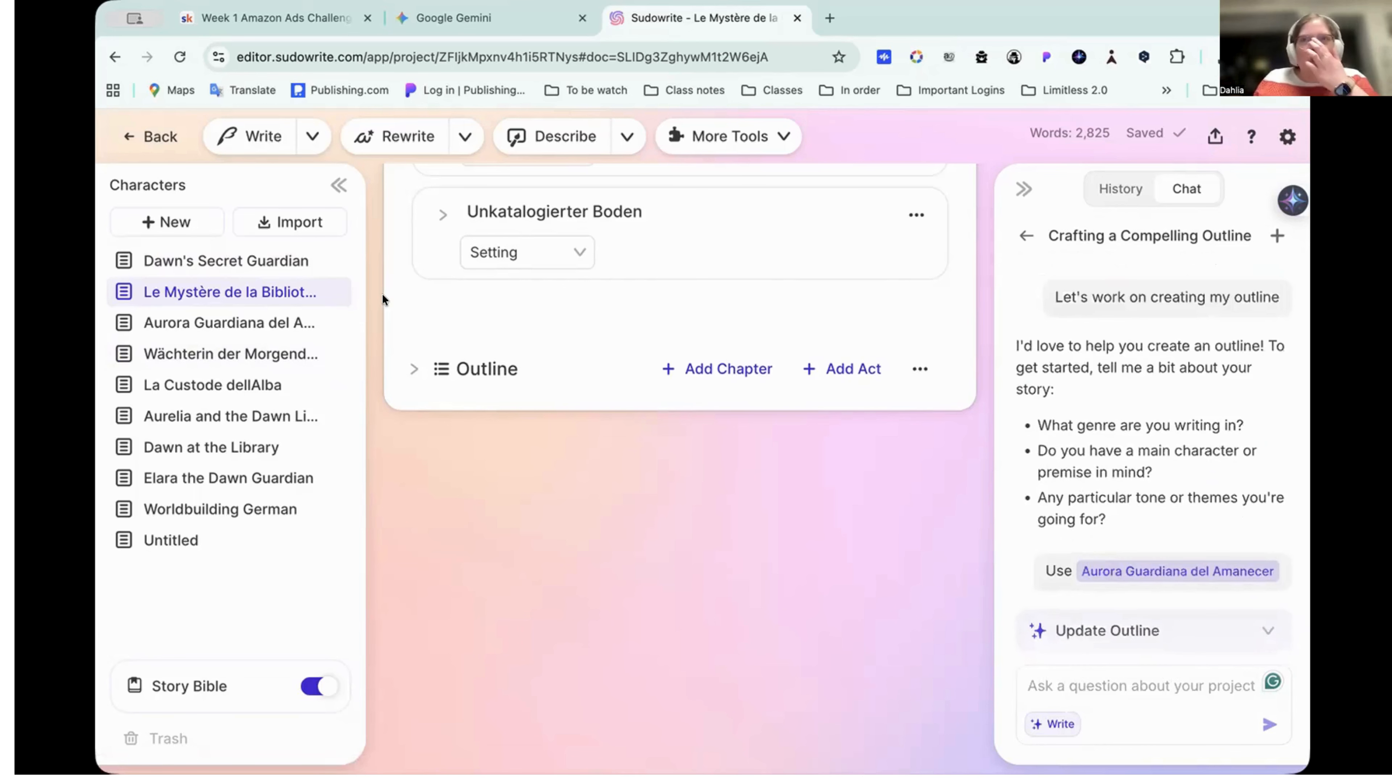
# Open the German "Wächterin der Morgendämmerung" document and review its Draft scene, extra instructions, body text and illustration
pyautogui.scroll(10, 515, 346)
pyautogui.scroll(20, 513, 344)
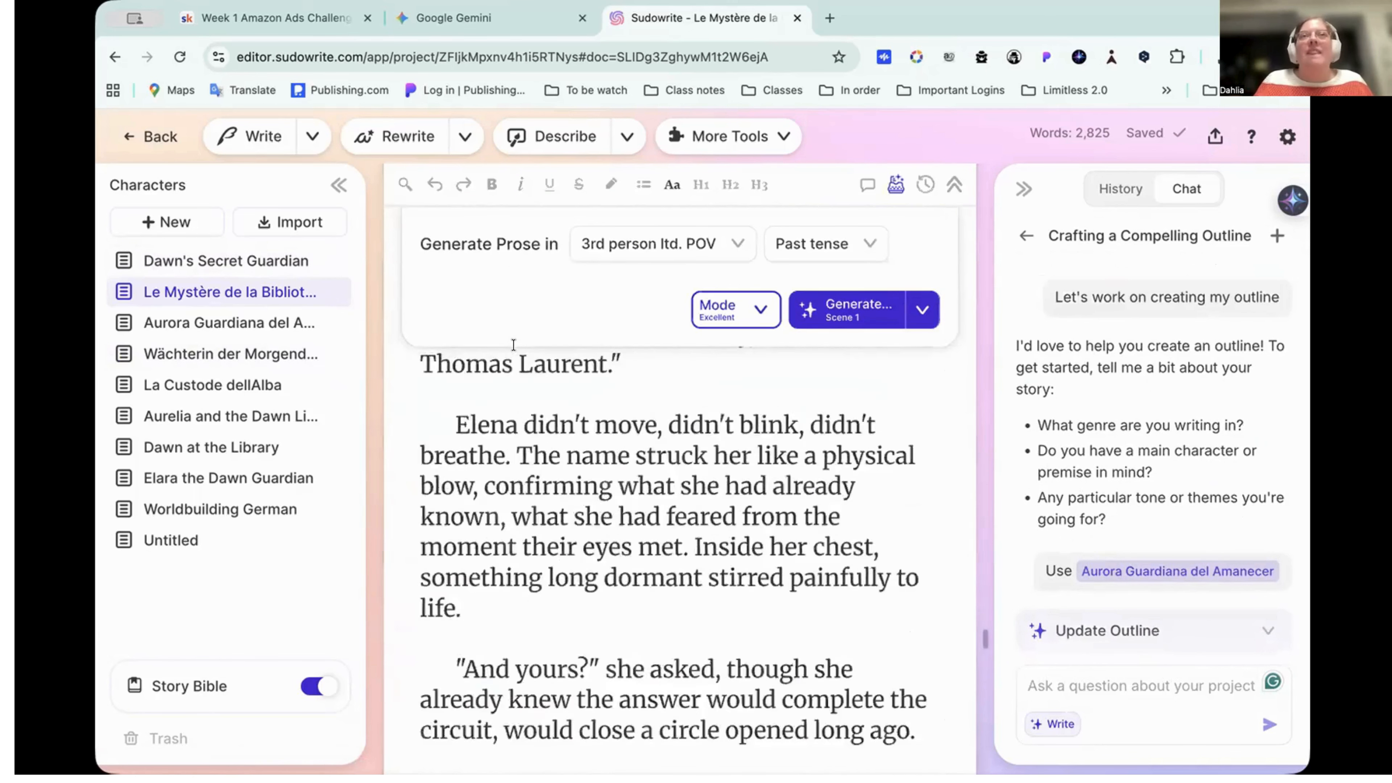
pyautogui.scroll(15, 514, 344)
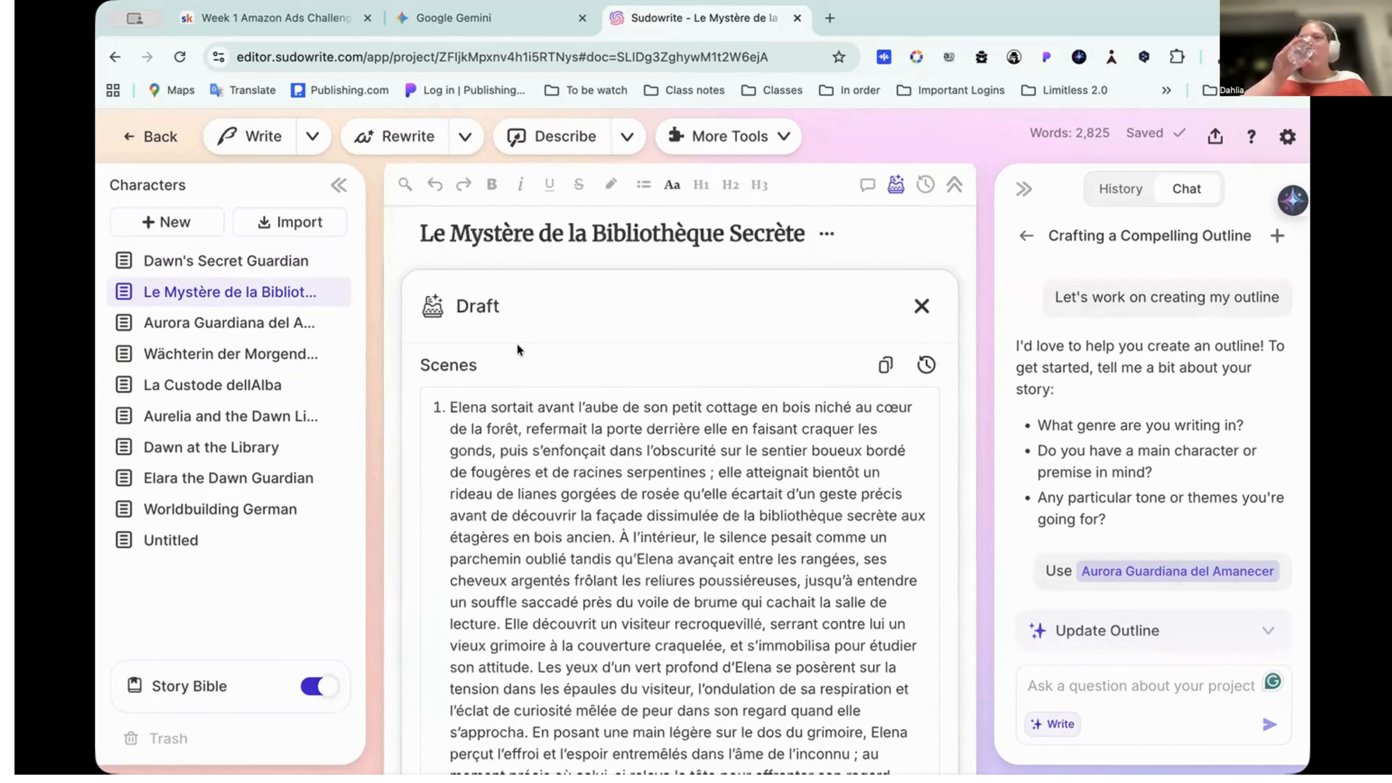
pyautogui.click(207, 356)
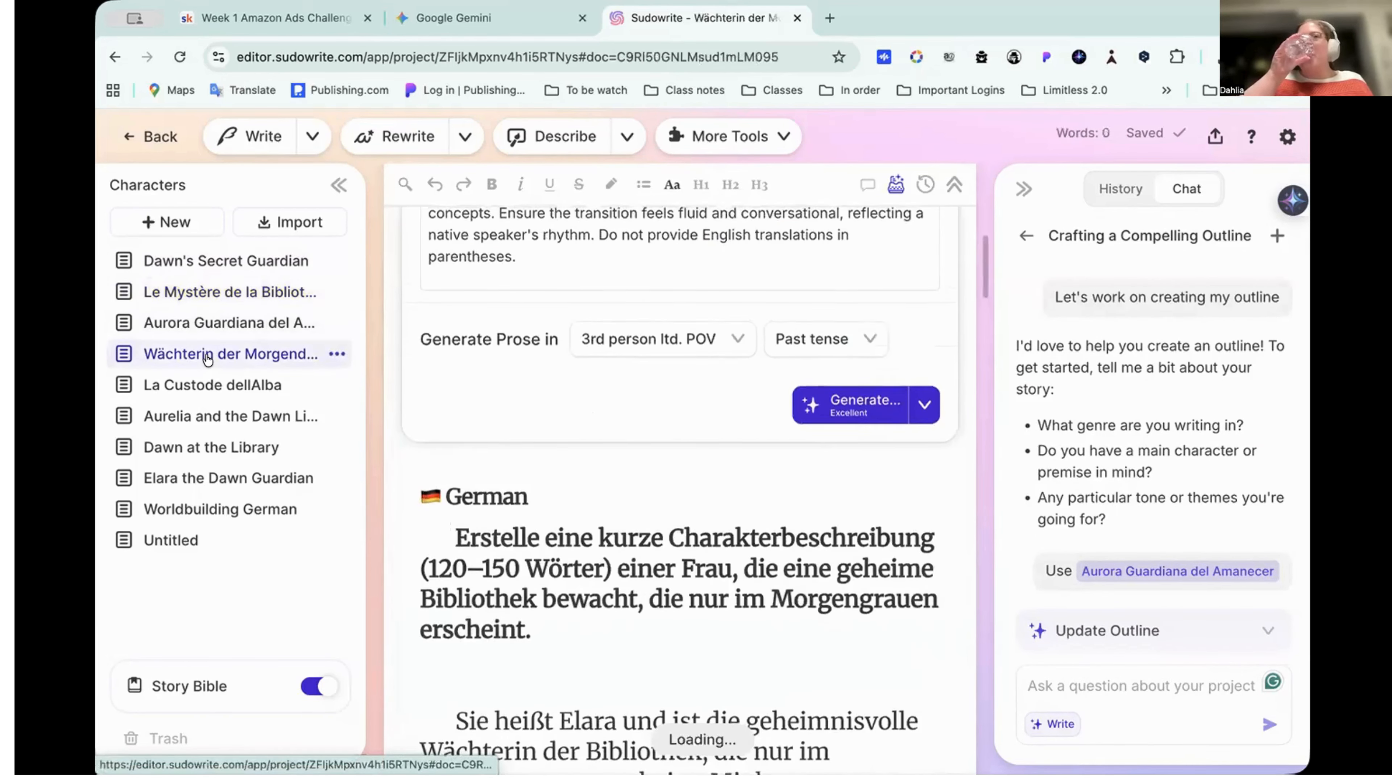
pyautogui.scroll(8, 549, 317)
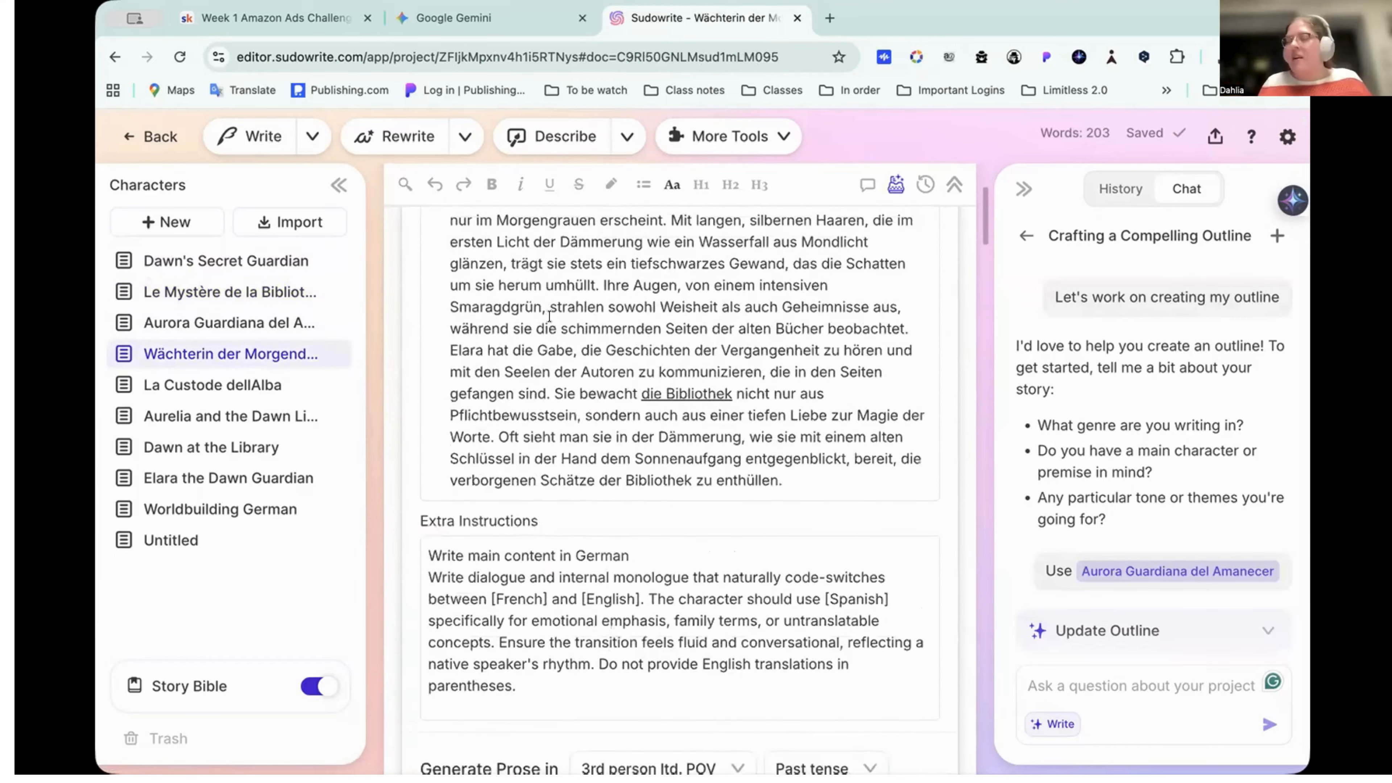
pyautogui.scroll(-4, 549, 317)
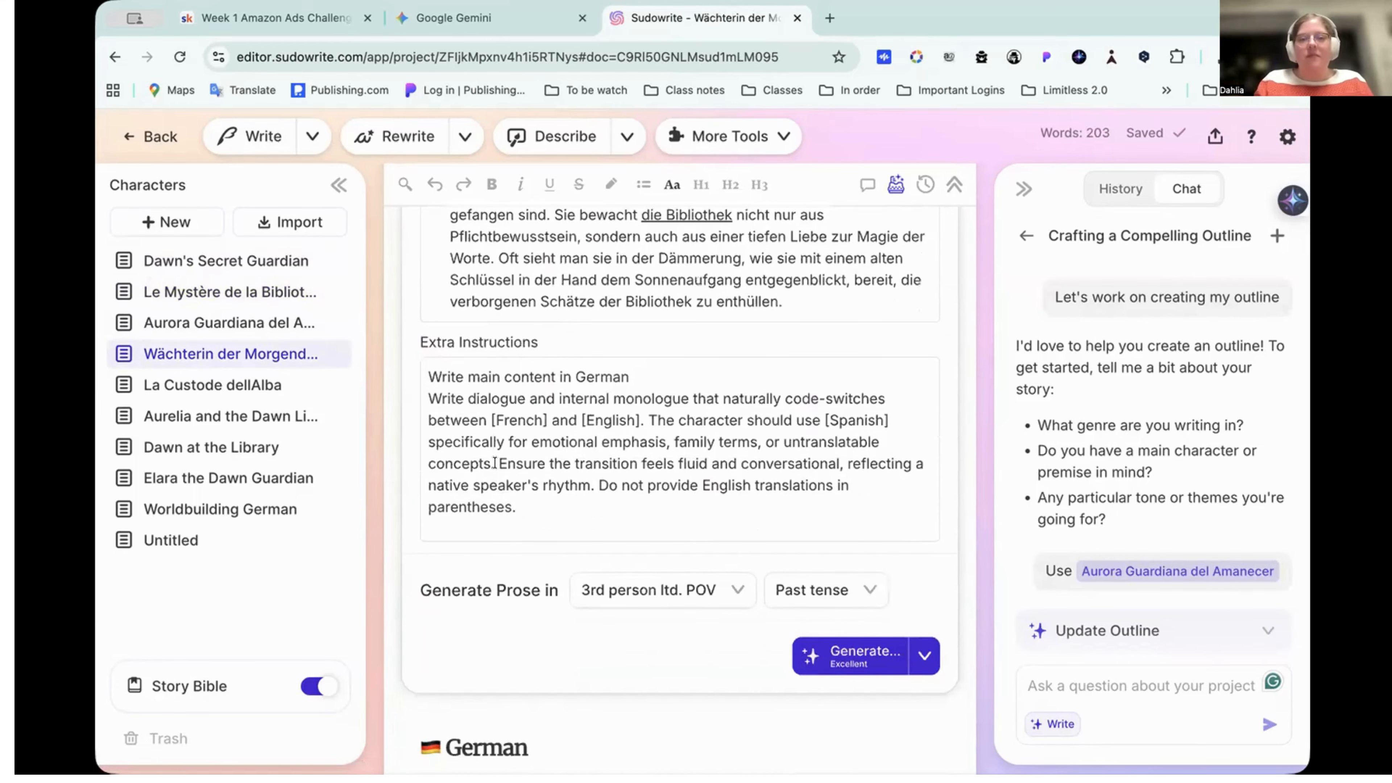
pyautogui.scroll(-15, 495, 463)
pyautogui.scroll(-15, 495, 463)
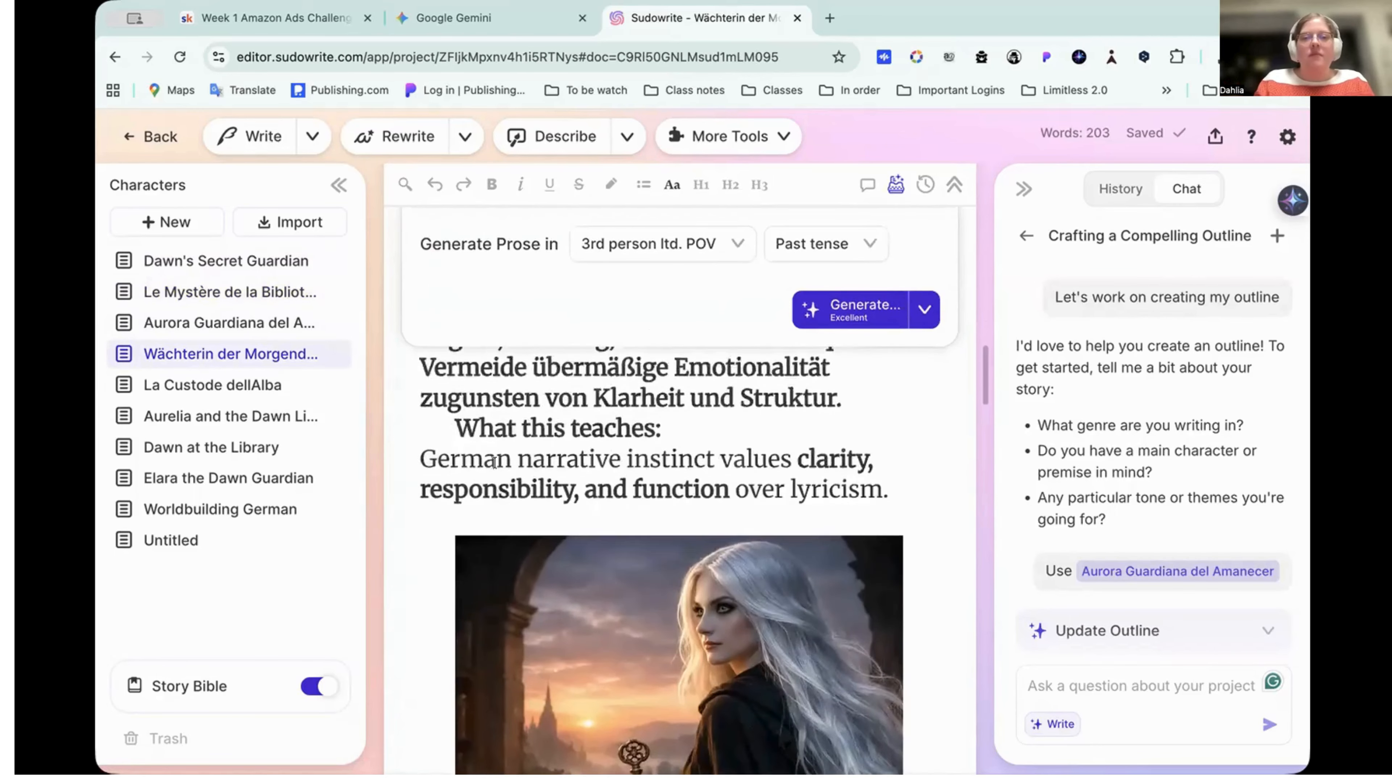
pyautogui.scroll(20, 495, 463)
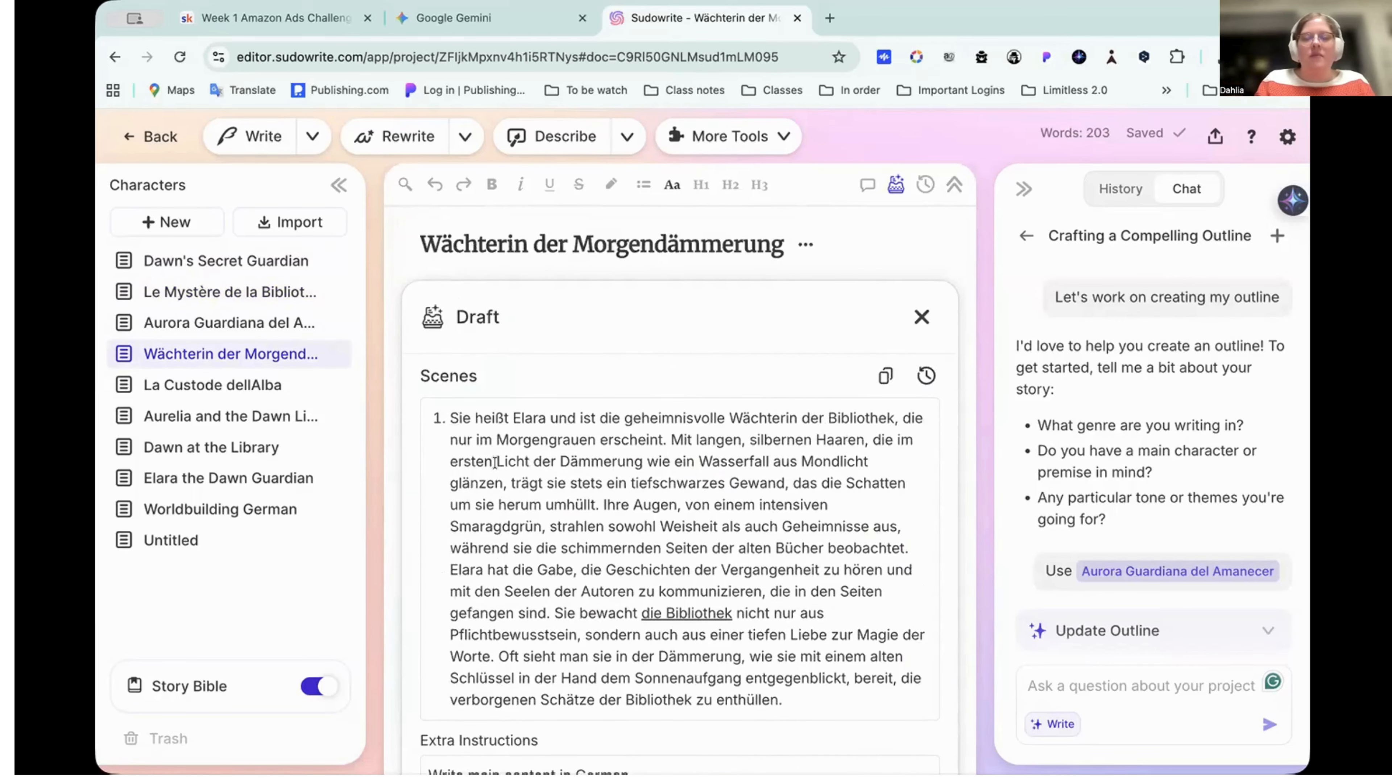
pyautogui.scroll(-1, 494, 463)
# Reopen the French document and highlight Elena's portrait from its opening words to "elle se glisse hors"
pyautogui.click(181, 293)
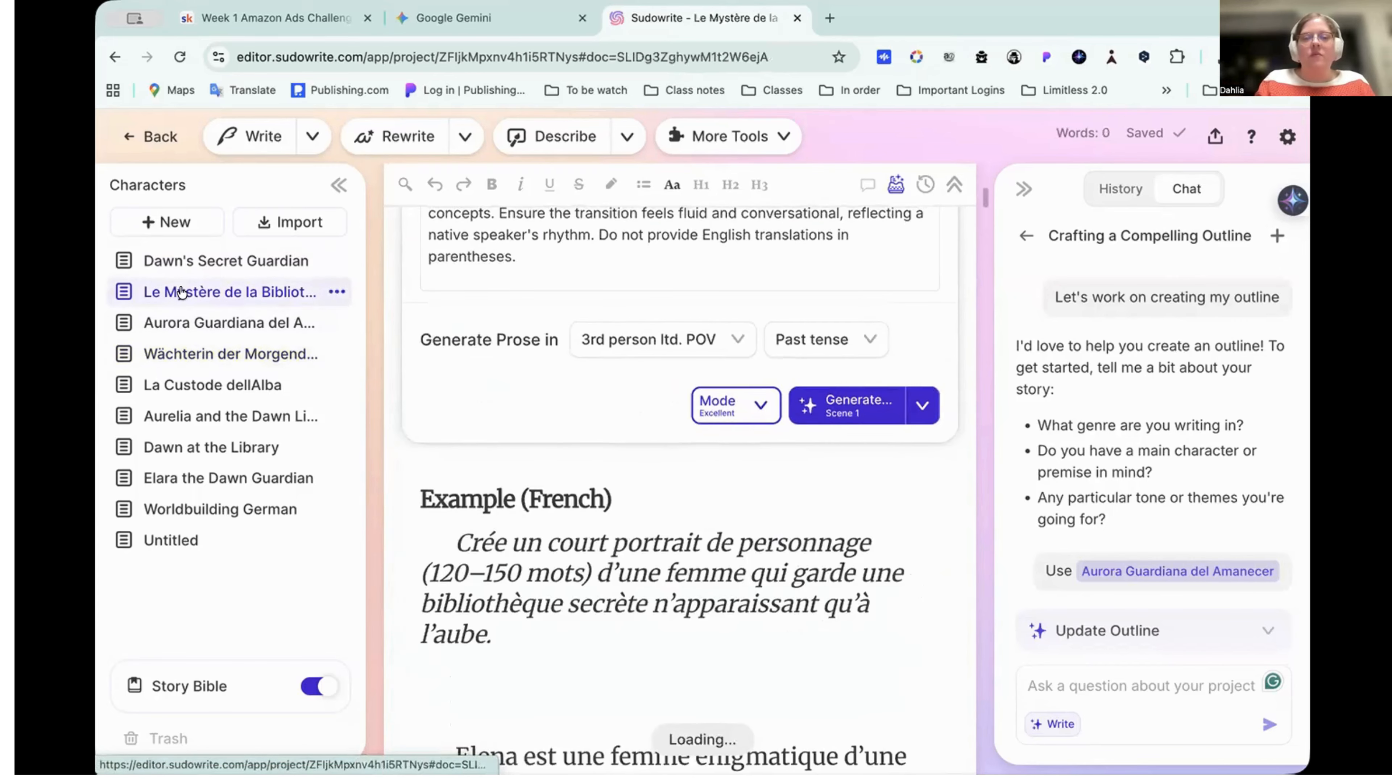
pyautogui.scroll(-8, 734, 380)
pyautogui.moveTo(456, 274); pyautogui.dragTo(538, 454)
pyautogui.scroll(15, 537, 453)
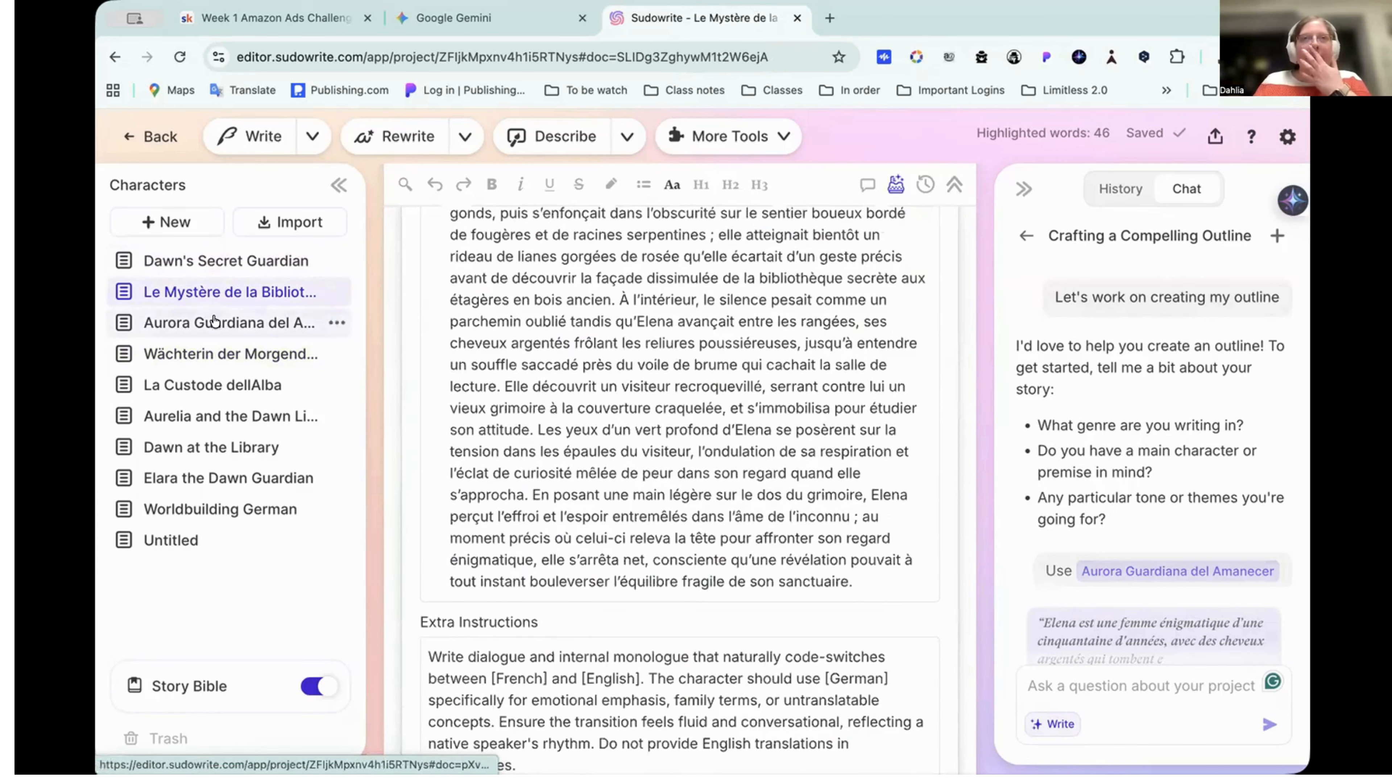
# Review the French Draft scene and the code-switching extra instructions, and clear the highlight in Elena's portrait
pyautogui.scroll(2, 608, 419)
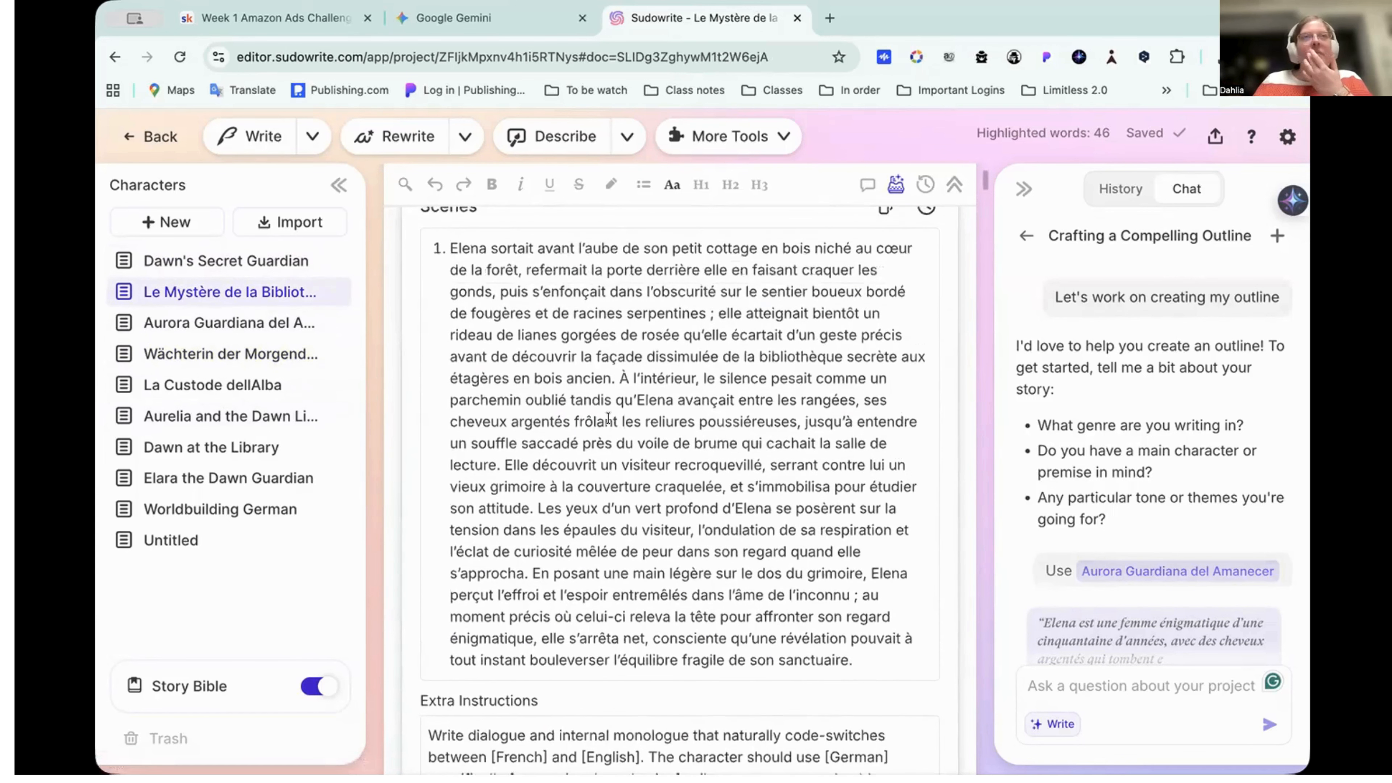
pyautogui.scroll(1, 608, 418)
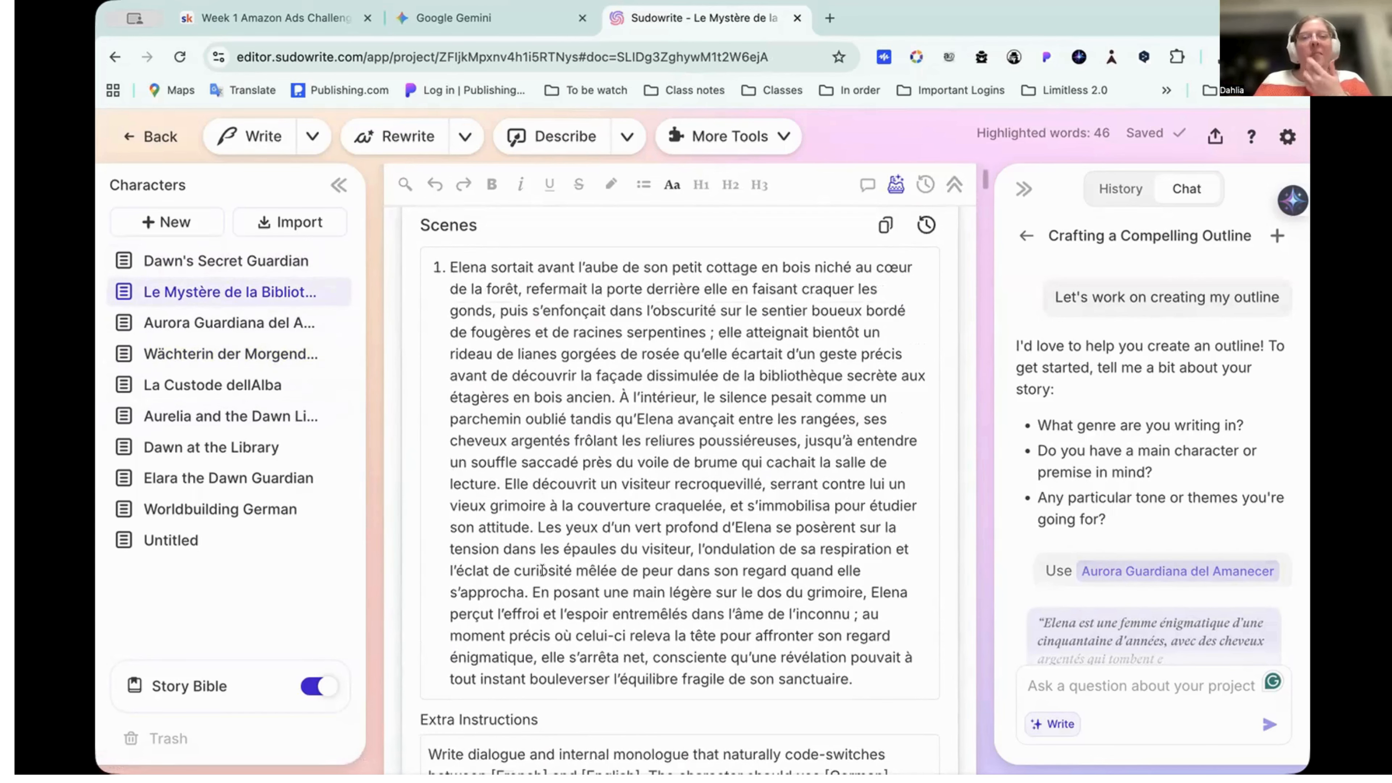
pyautogui.scroll(-4, 541, 570)
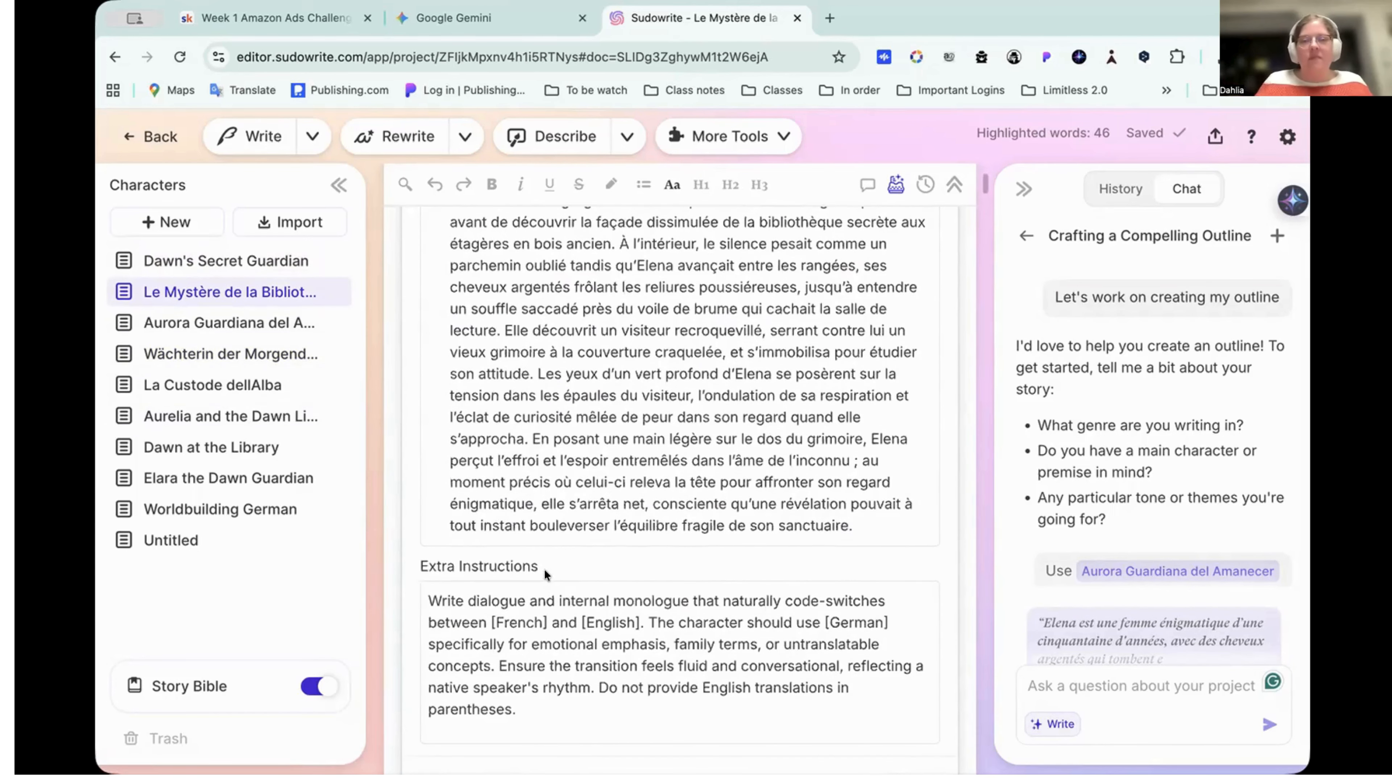
pyautogui.scroll(-5, 544, 569)
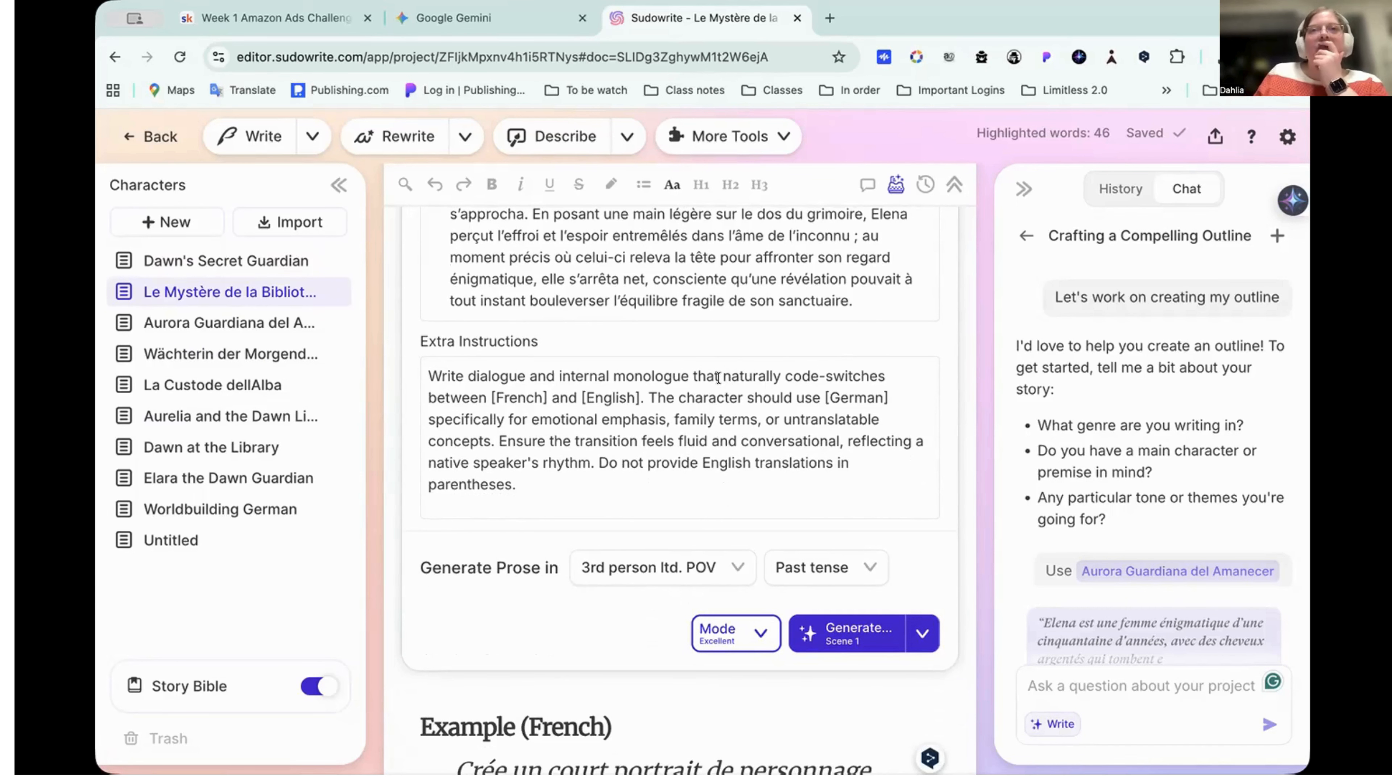
pyautogui.scroll(-2, 718, 378)
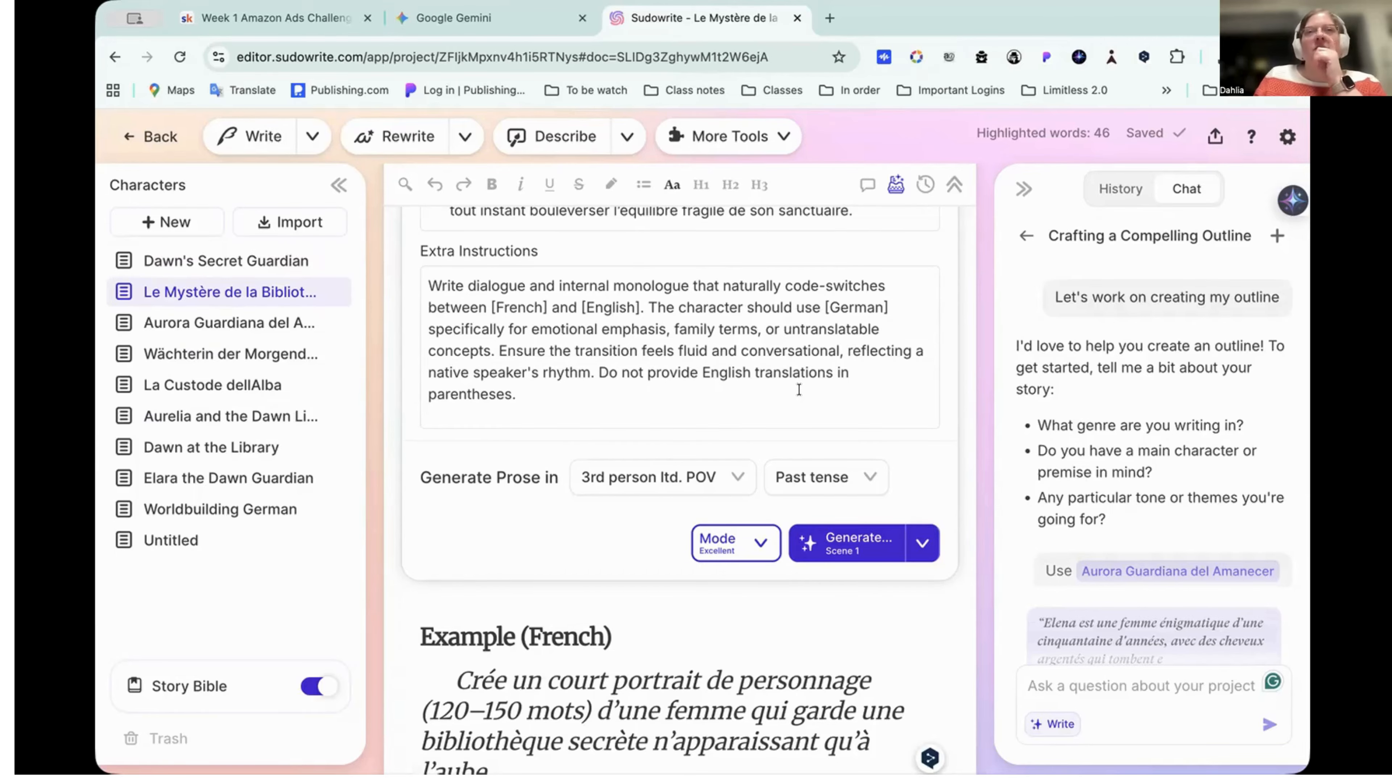
pyautogui.scroll(-5, 799, 391)
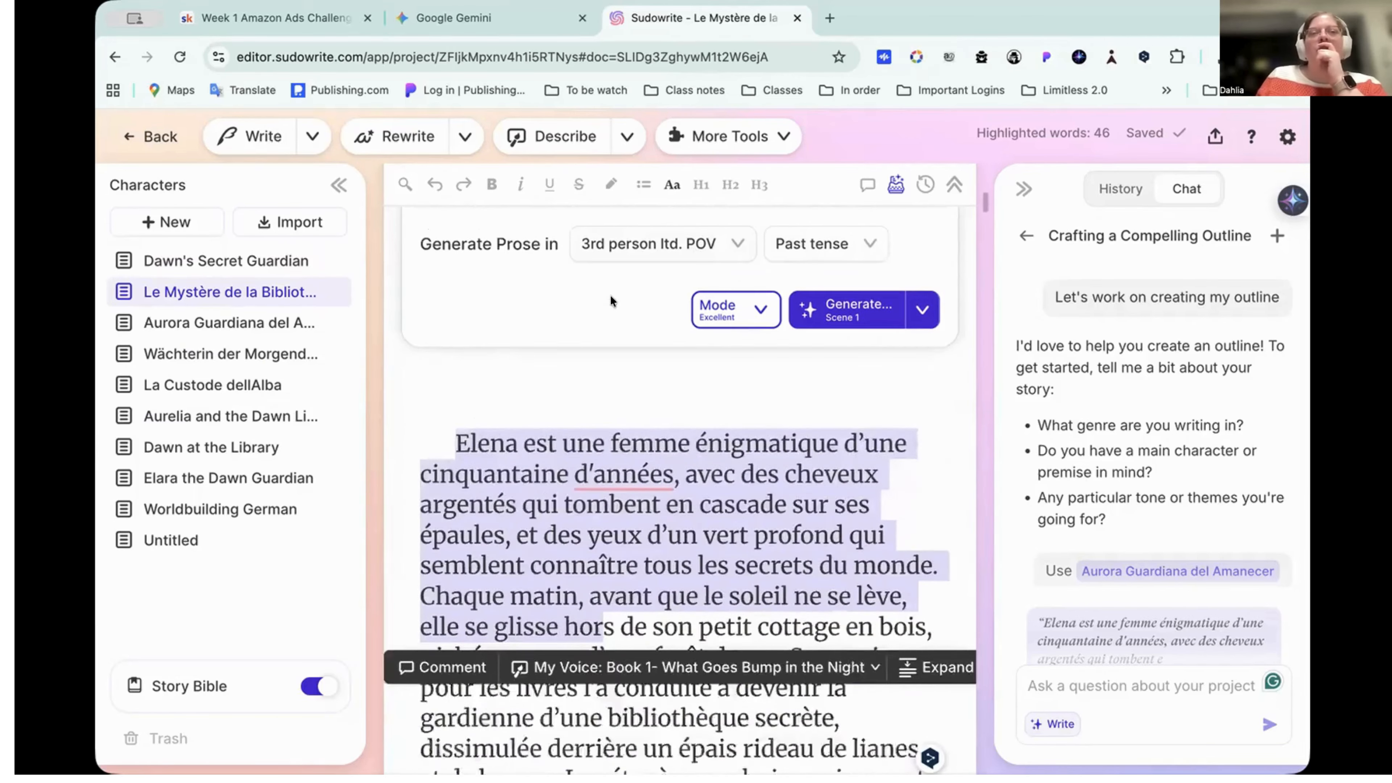
pyautogui.scroll(-3, 610, 296)
pyautogui.click(598, 624)
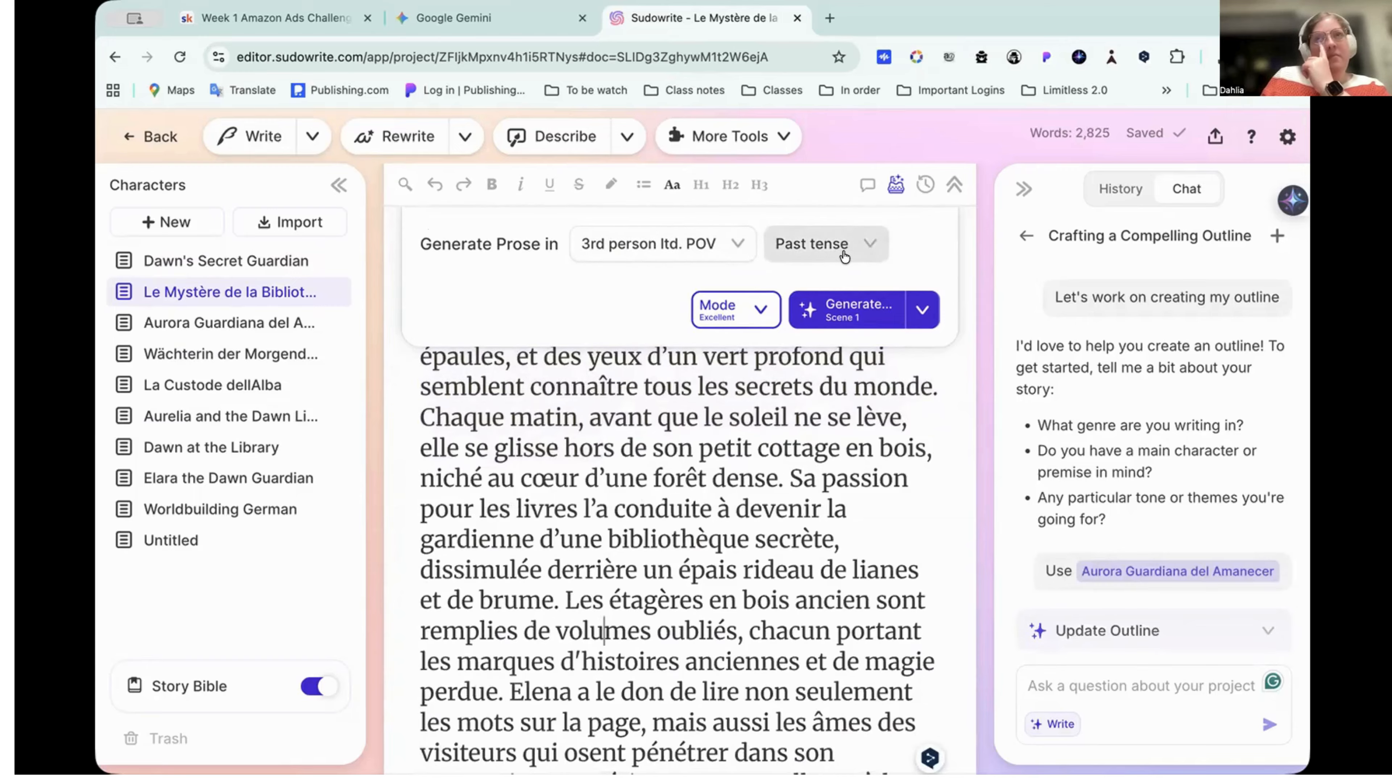
# Browse the advanced prose mode models for the French draft and display the details of Kimi K2
pyautogui.click(760, 311)
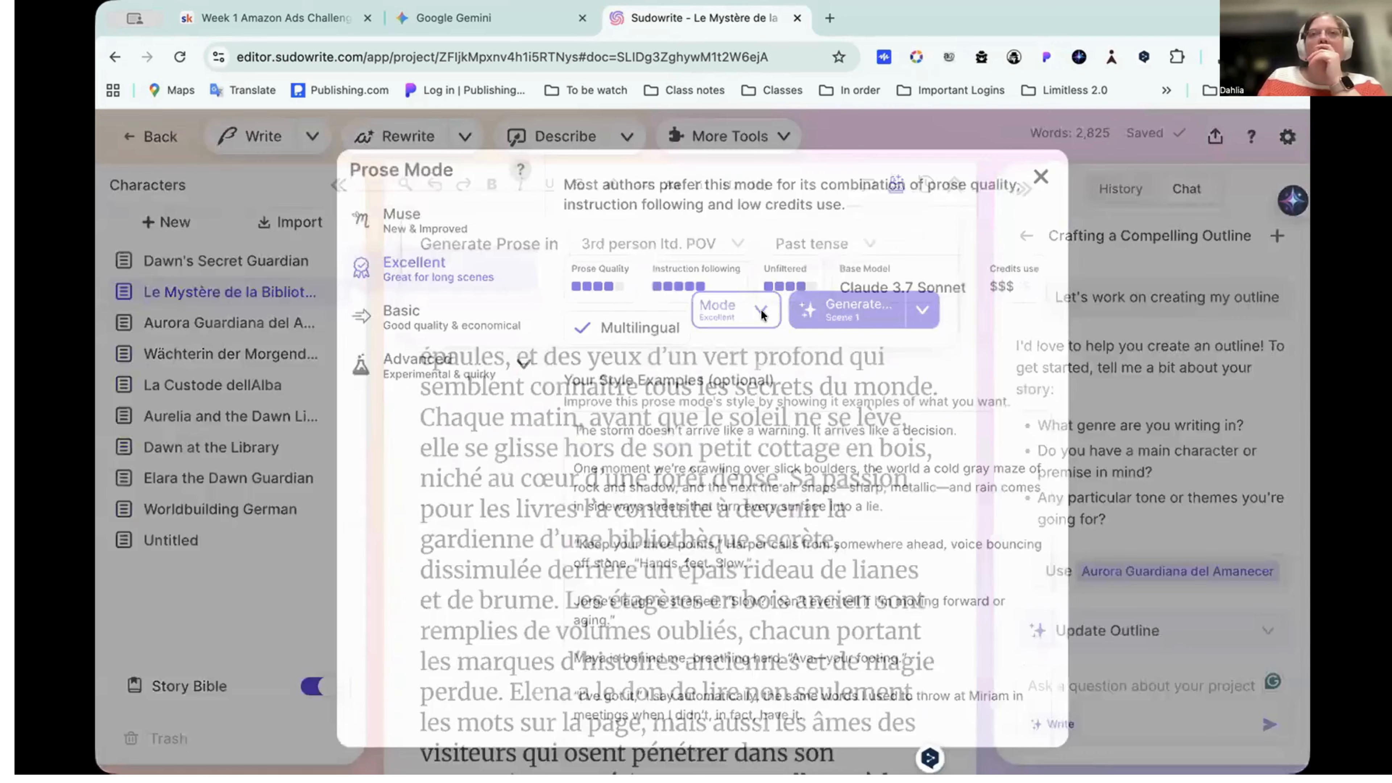
pyautogui.click(502, 360)
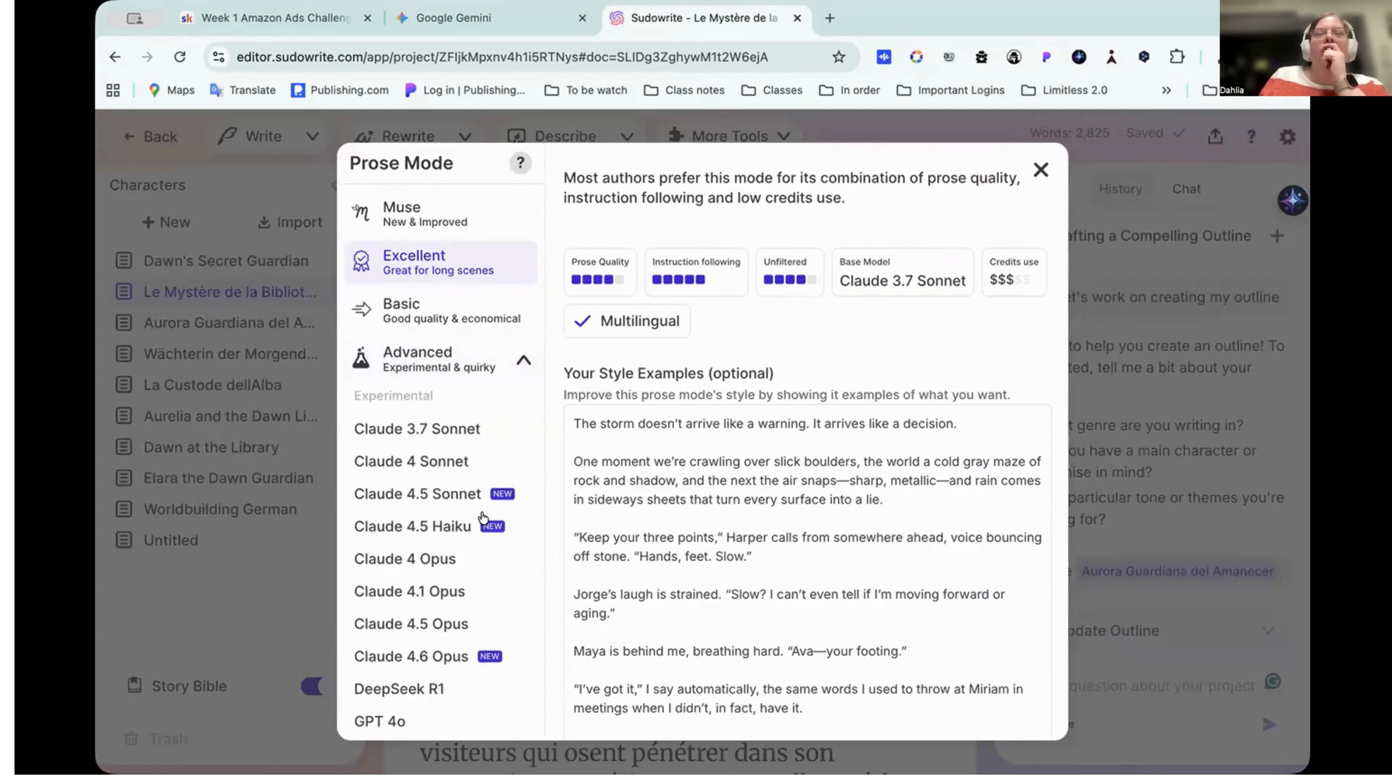
pyautogui.scroll(-3, 482, 517)
pyautogui.scroll(-5, 482, 518)
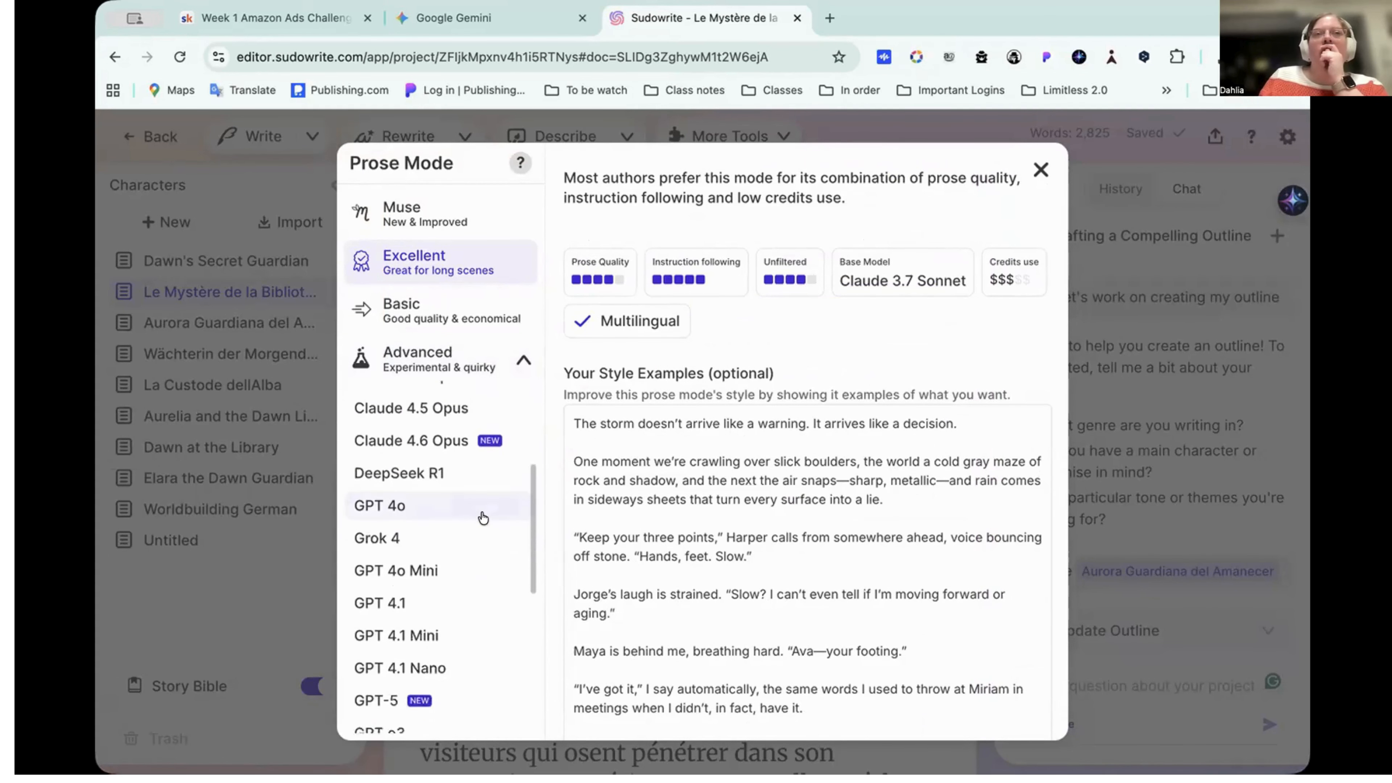
pyautogui.scroll(-1, 482, 518)
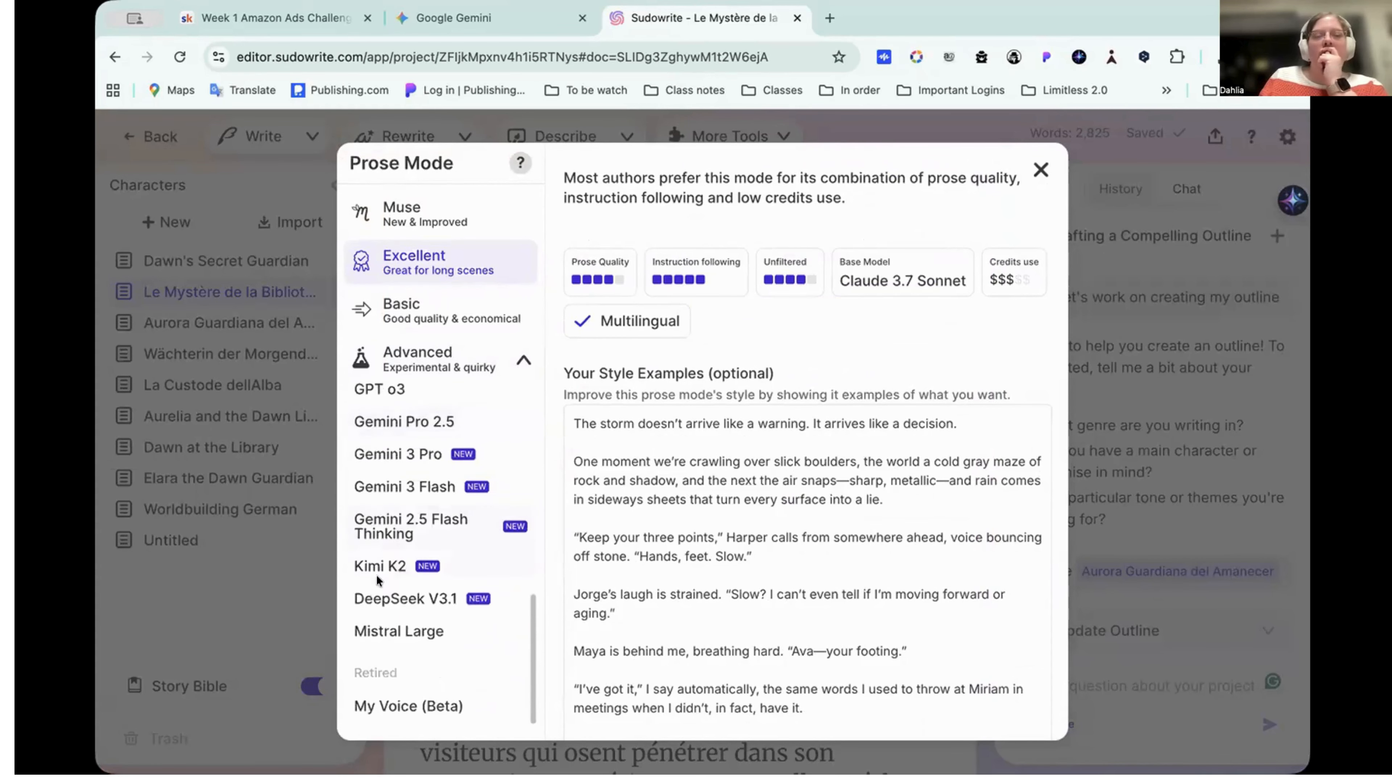
pyautogui.click(431, 568)
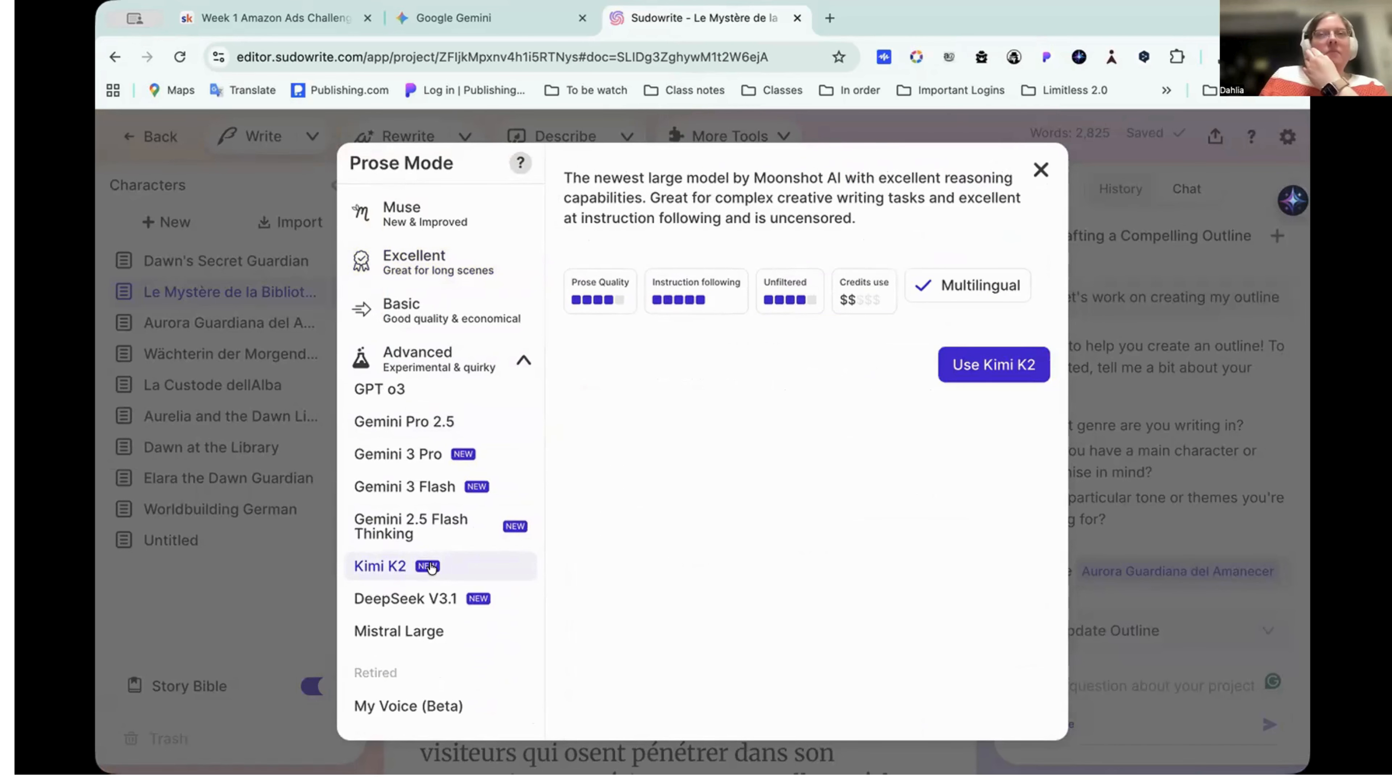
# Display the details of the Excellent prose mode for the French draft and close the prose mode chooser
pyautogui.scroll(10, 431, 564)
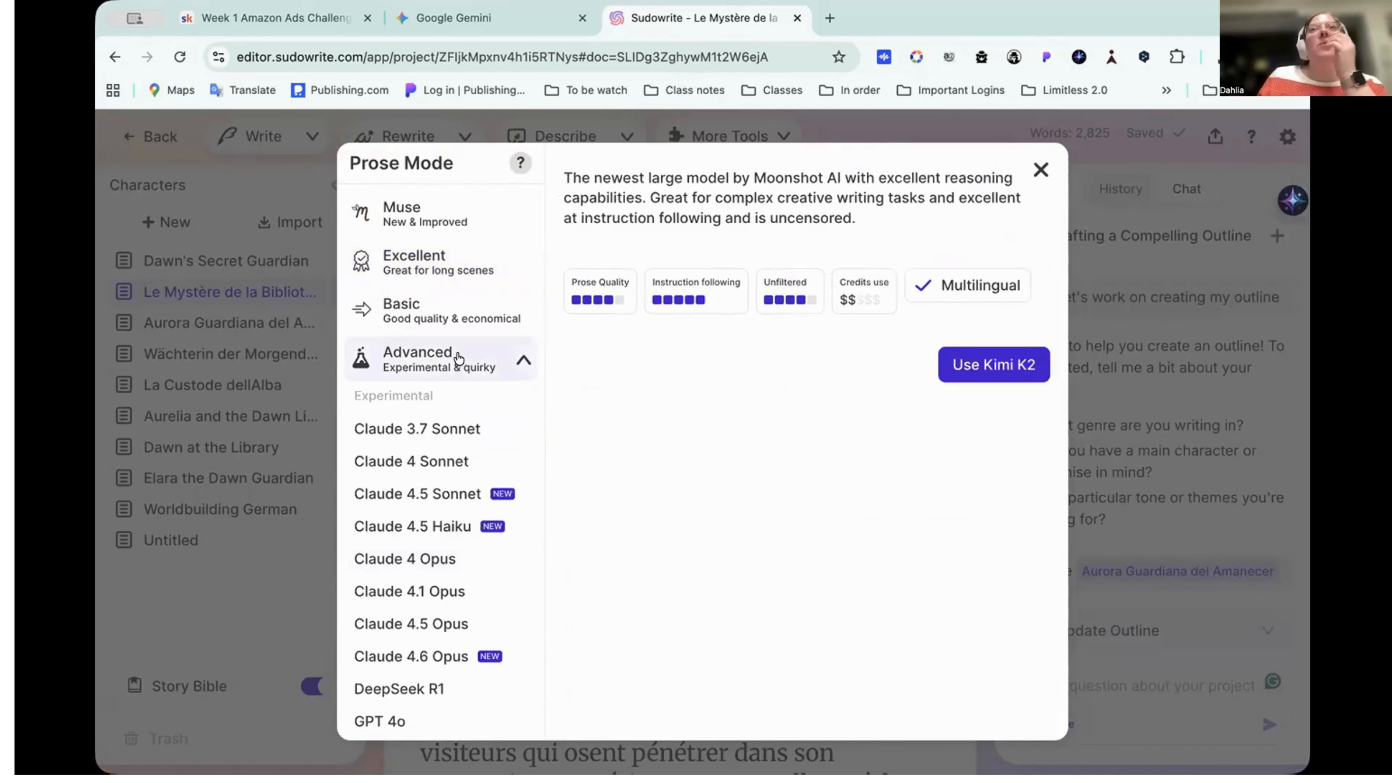
pyautogui.click(440, 272)
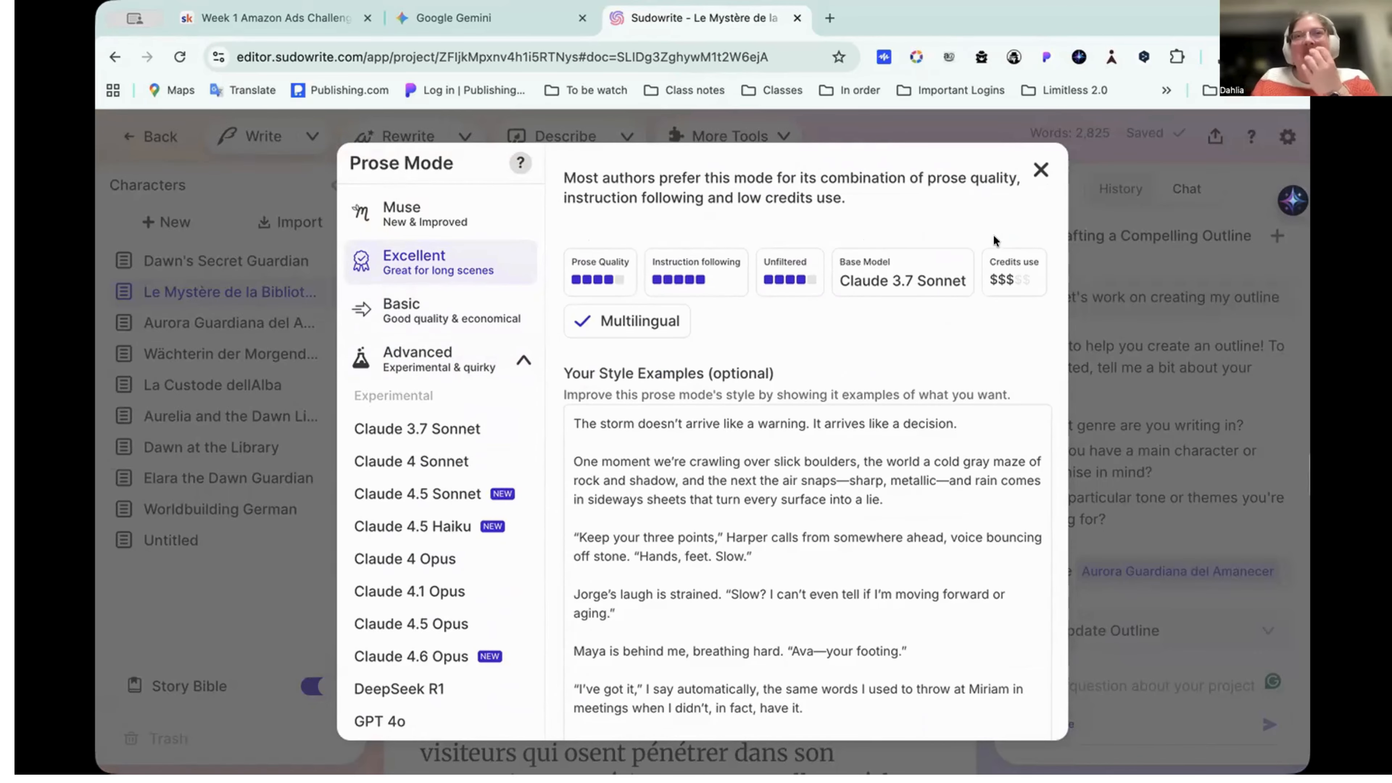
pyautogui.click(1040, 170)
# Review the French document's text below the portrait, from the "What changed?" note into the English Scene 1 opening
pyautogui.scroll(-10, 559, 474)
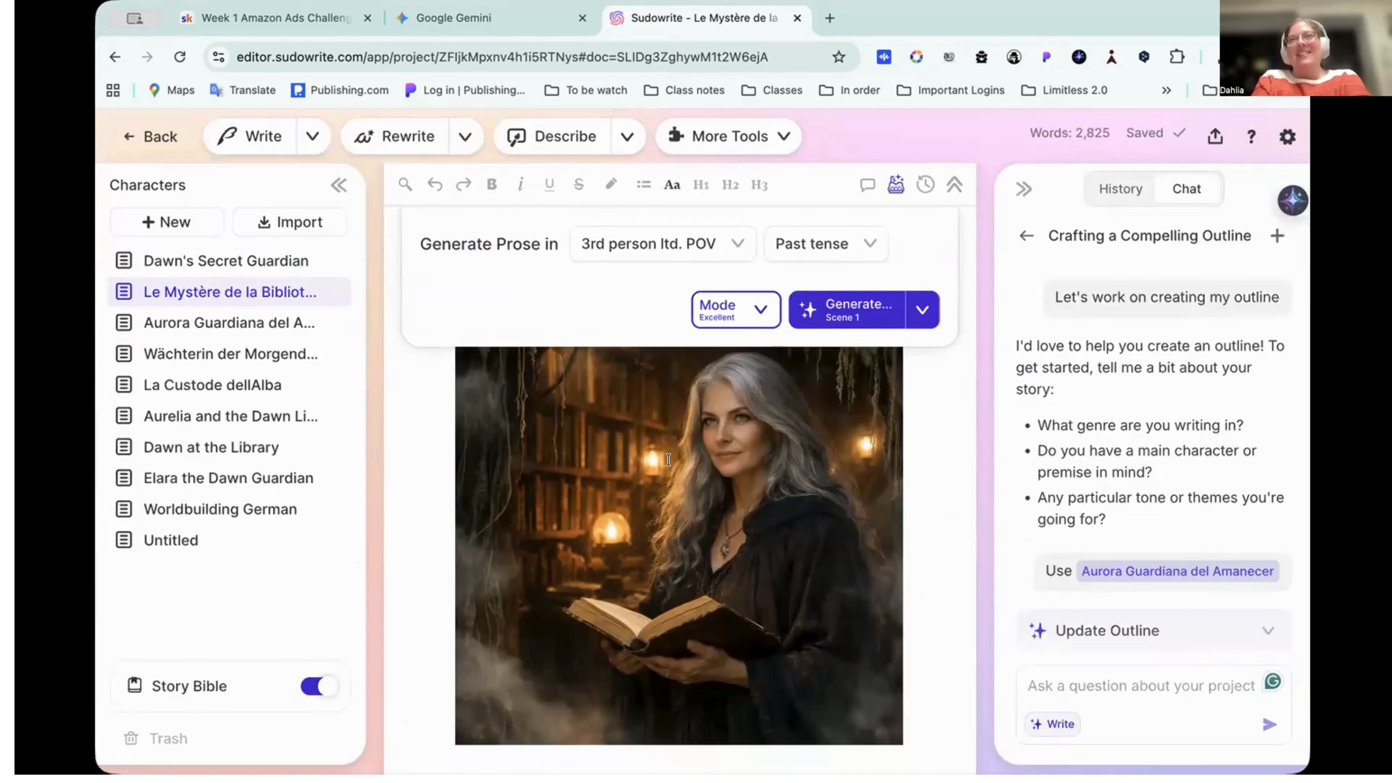
pyautogui.scroll(-8, 558, 474)
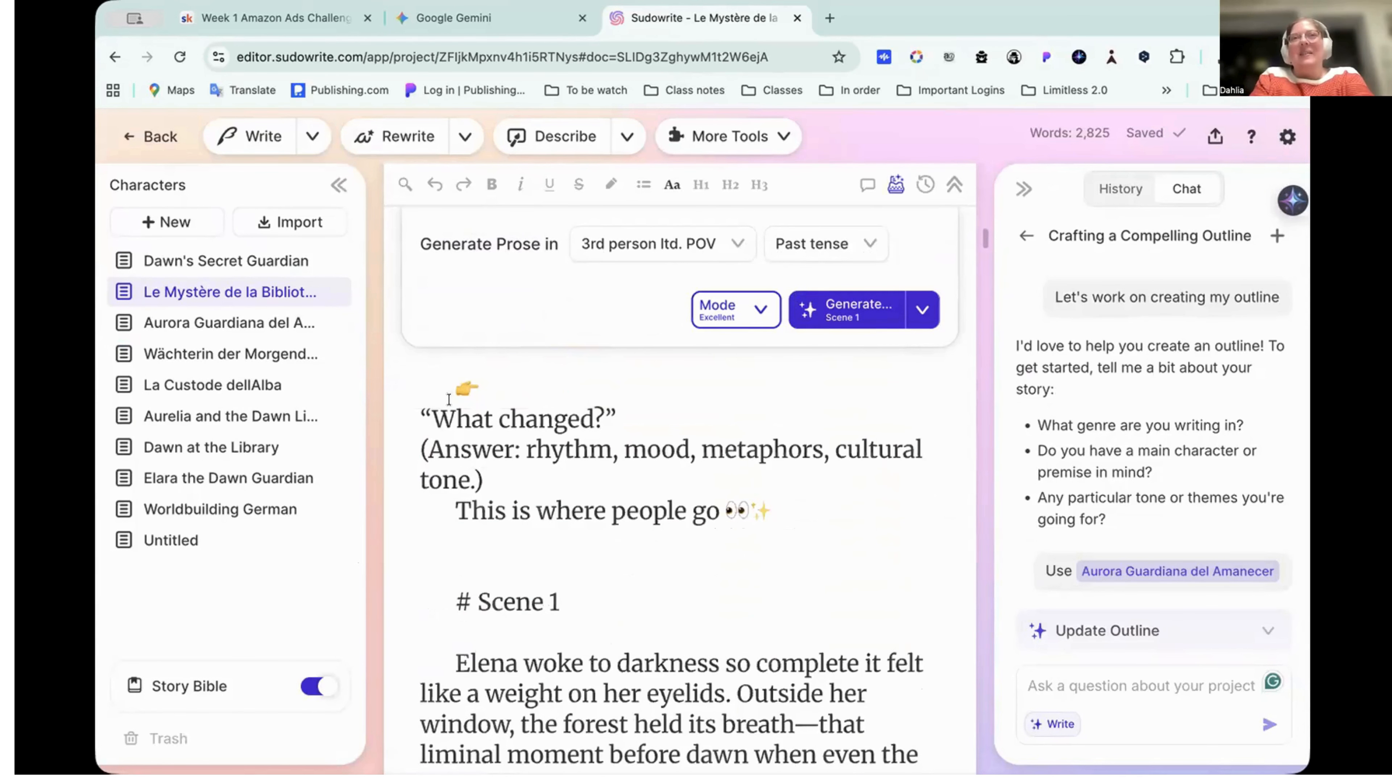
pyautogui.scroll(-1, 682, 507)
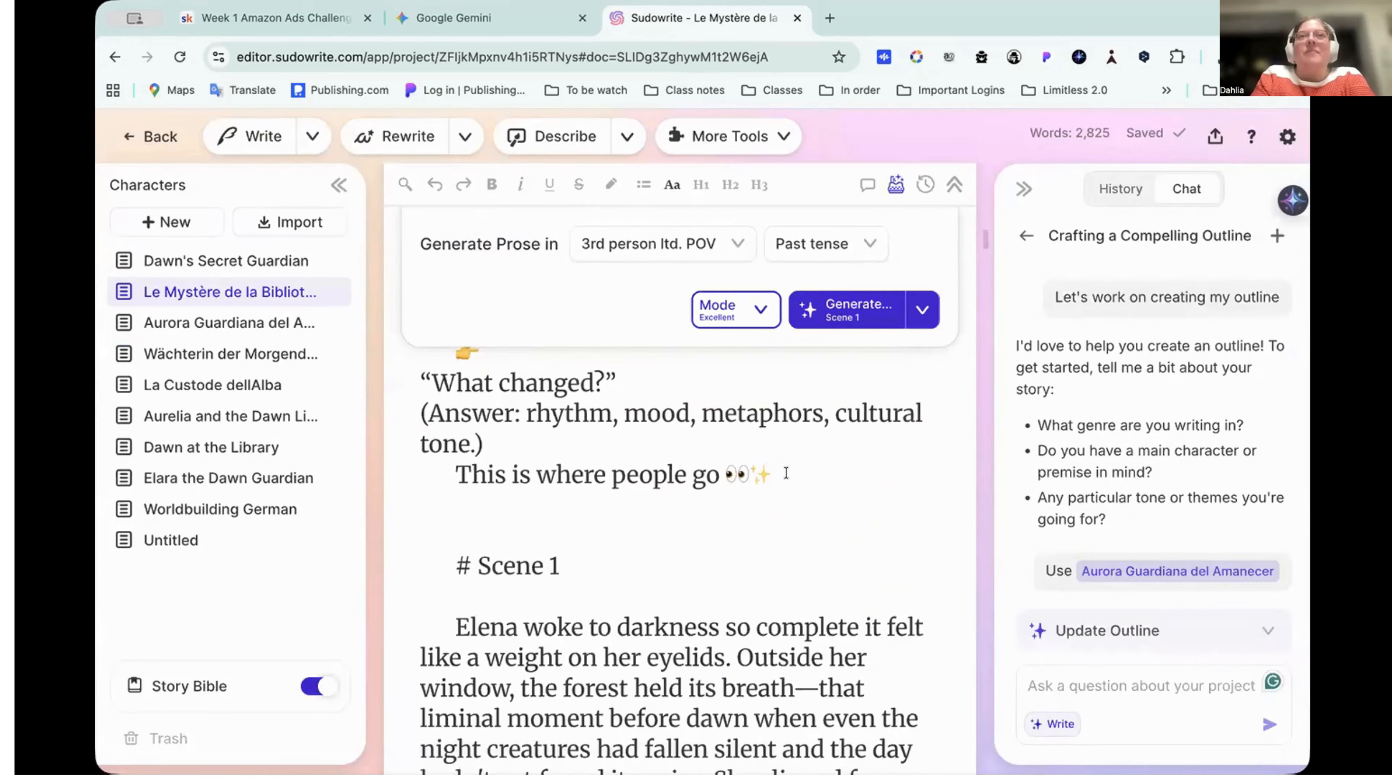
pyautogui.scroll(-7, 785, 478)
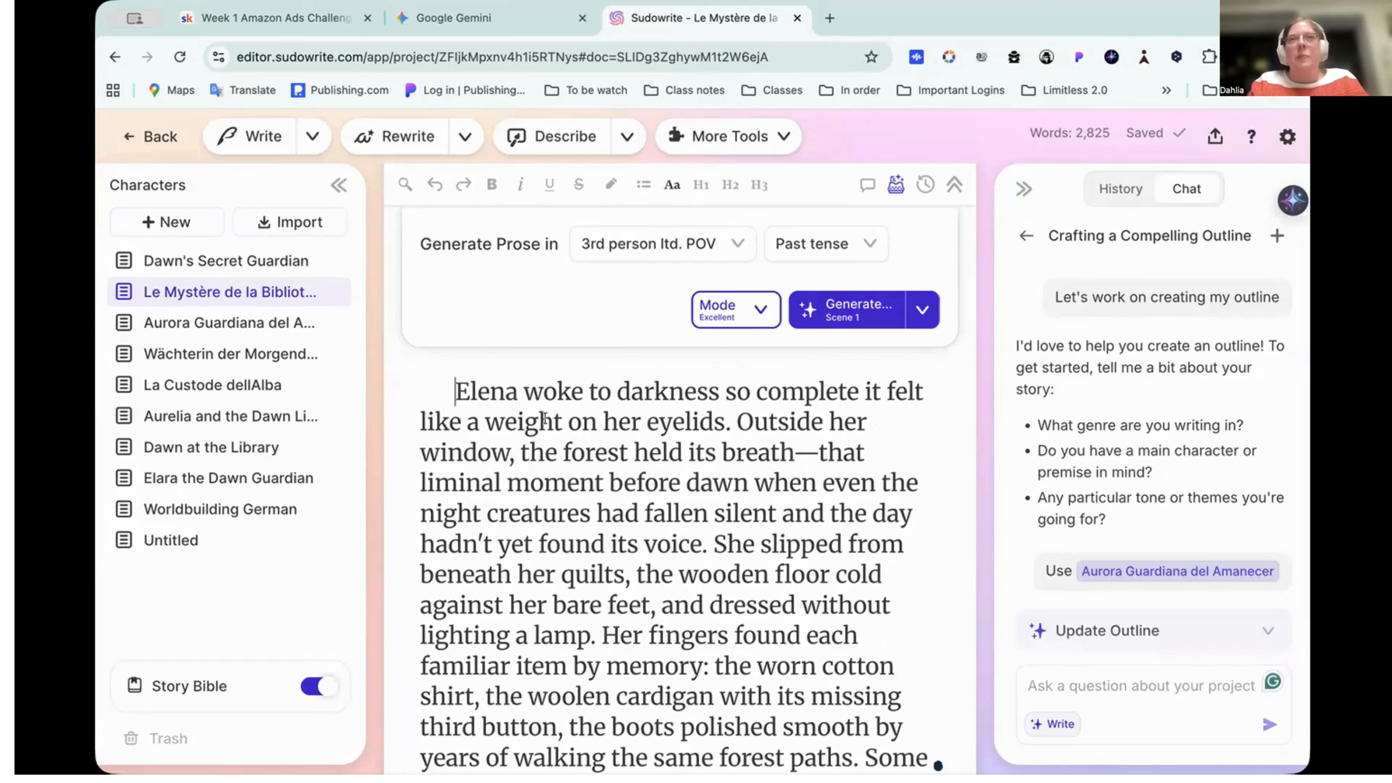
pyautogui.scroll(-2, 602, 546)
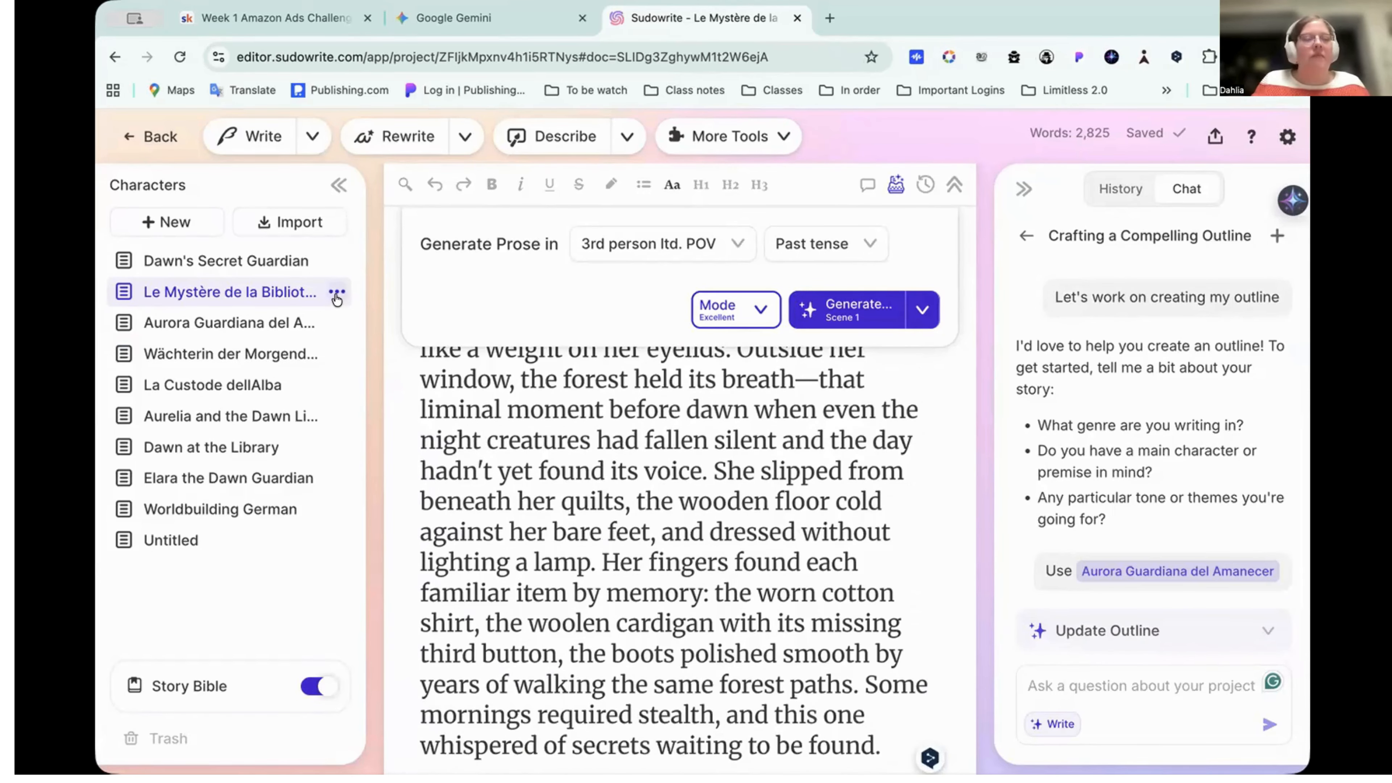
# Display the rename, duplicate, export and delete options for the French document, dismiss them and return to its beginning
pyautogui.click(337, 293)
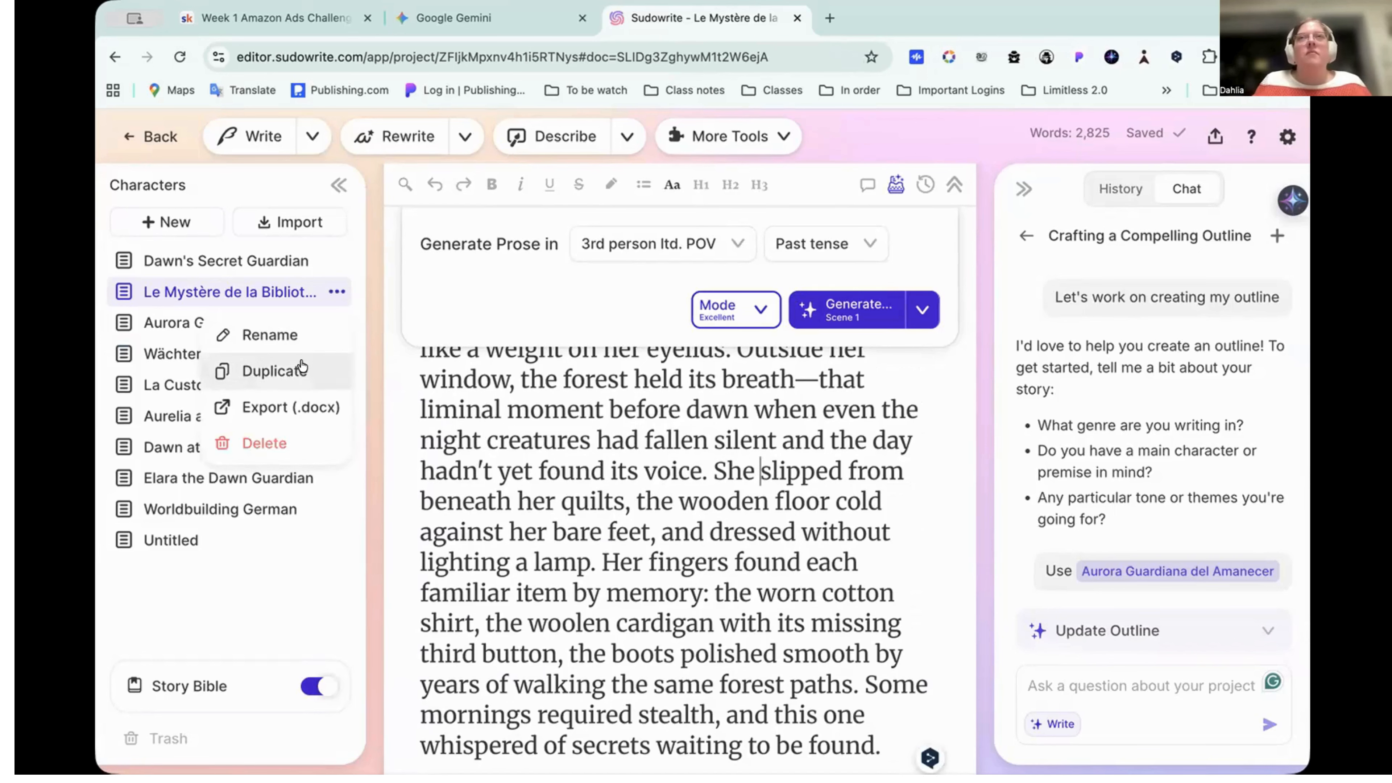
pyautogui.click(635, 410)
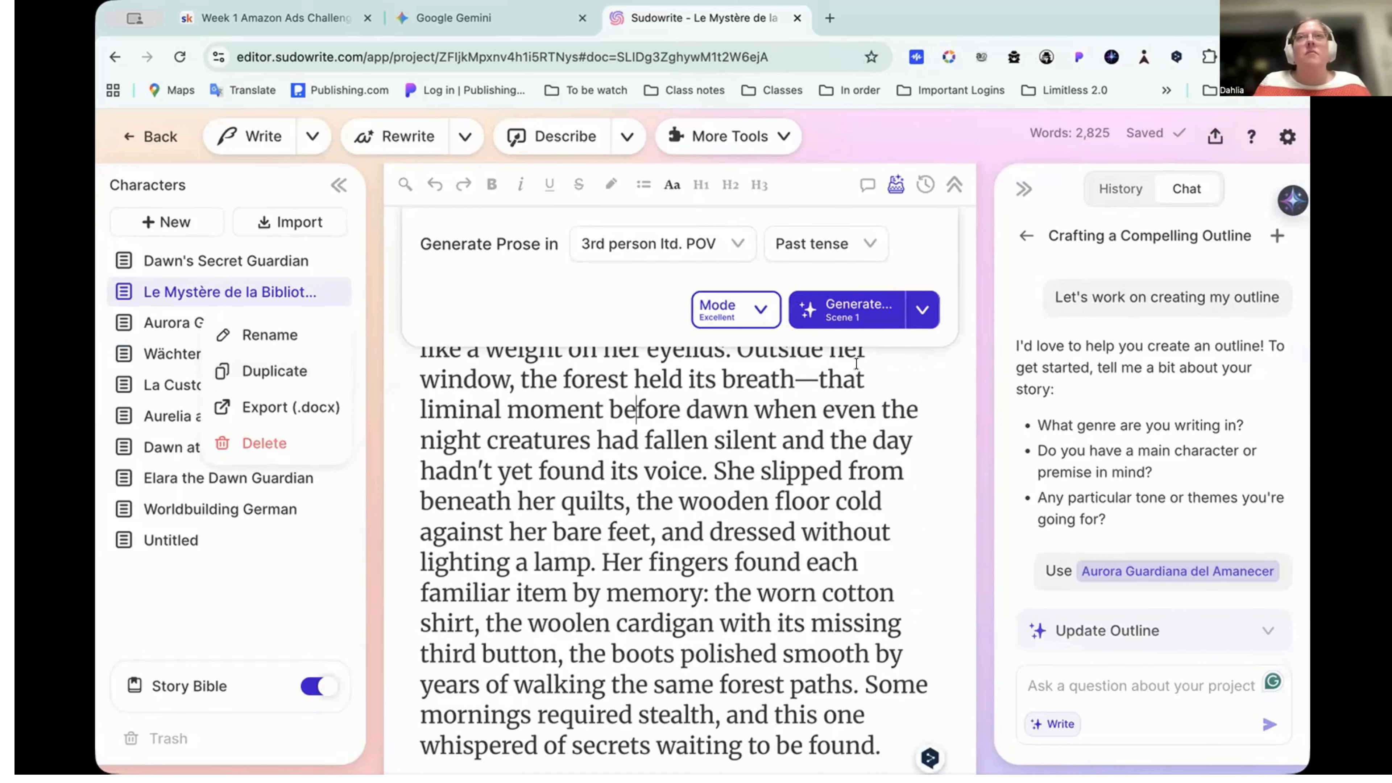
pyautogui.scroll(-3, 415, 412)
pyautogui.scroll(3, 415, 412)
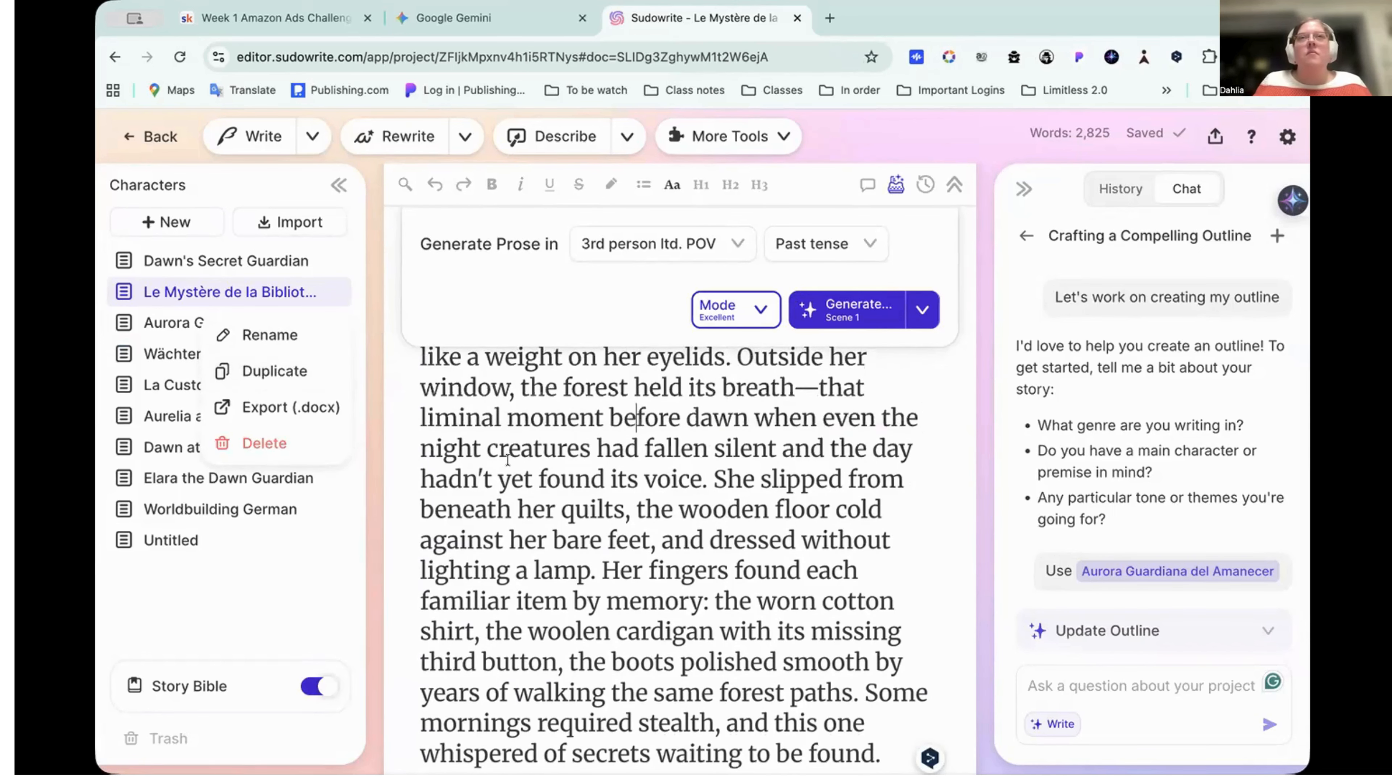
pyautogui.click(266, 292)
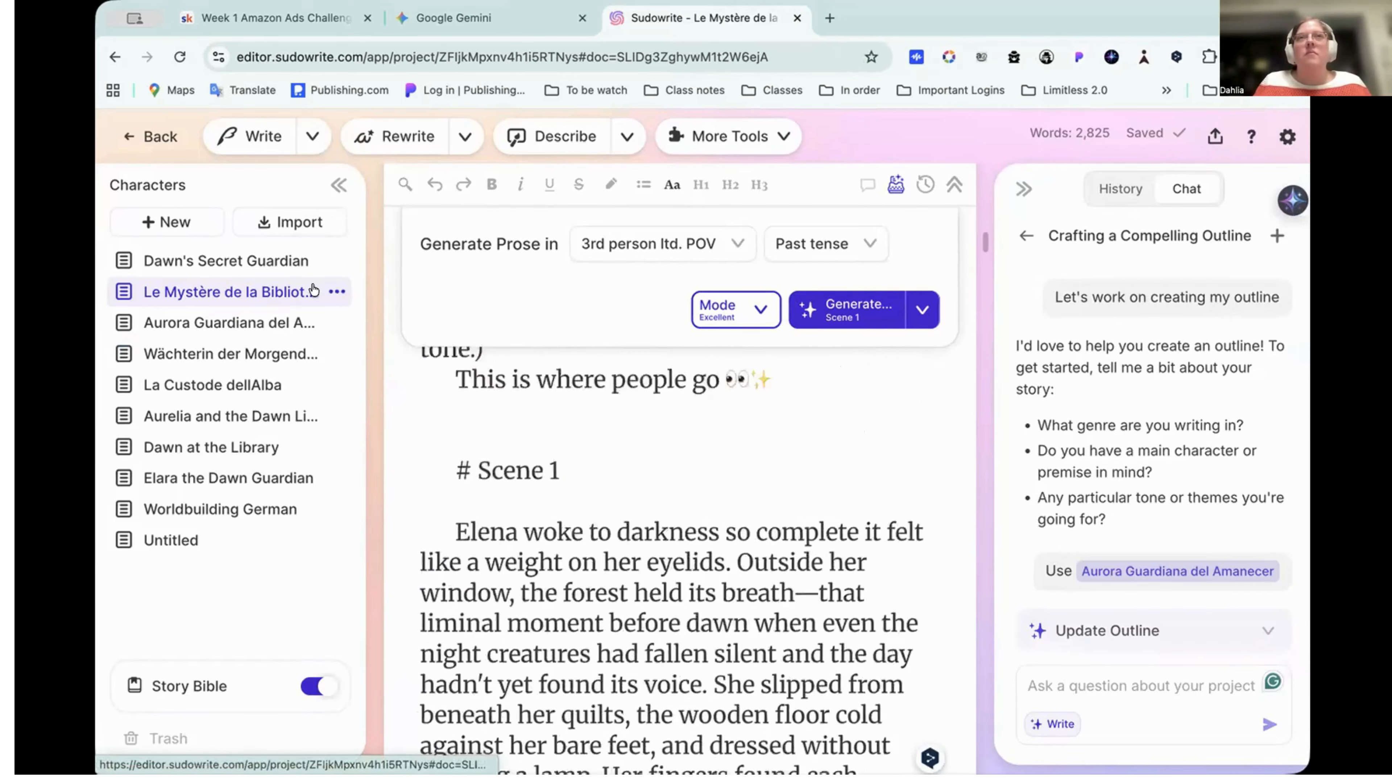
# Open the shared version of "Le Mystère de la Bibliothèque Secrète" from the project's shared documents and copy its share link
pyautogui.click(1213, 137)
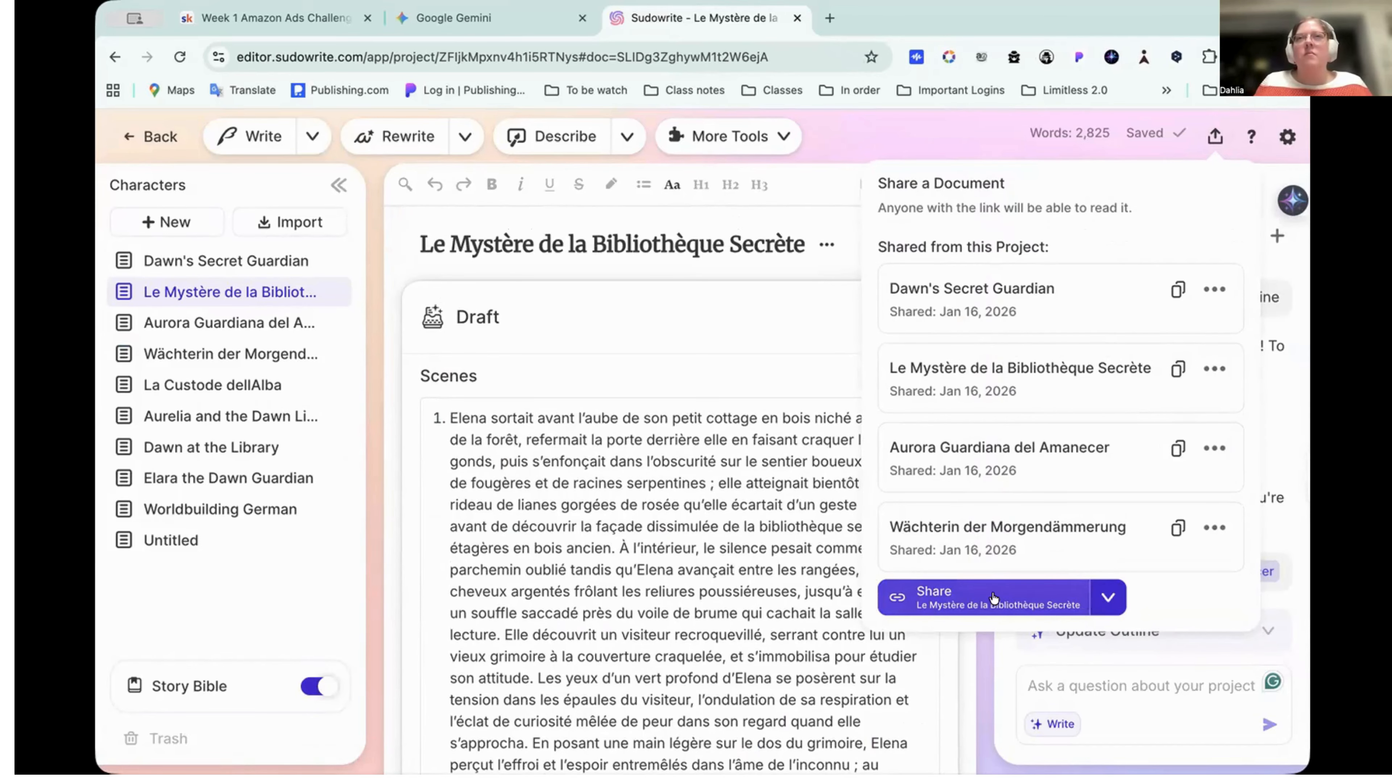
pyautogui.click(1031, 376)
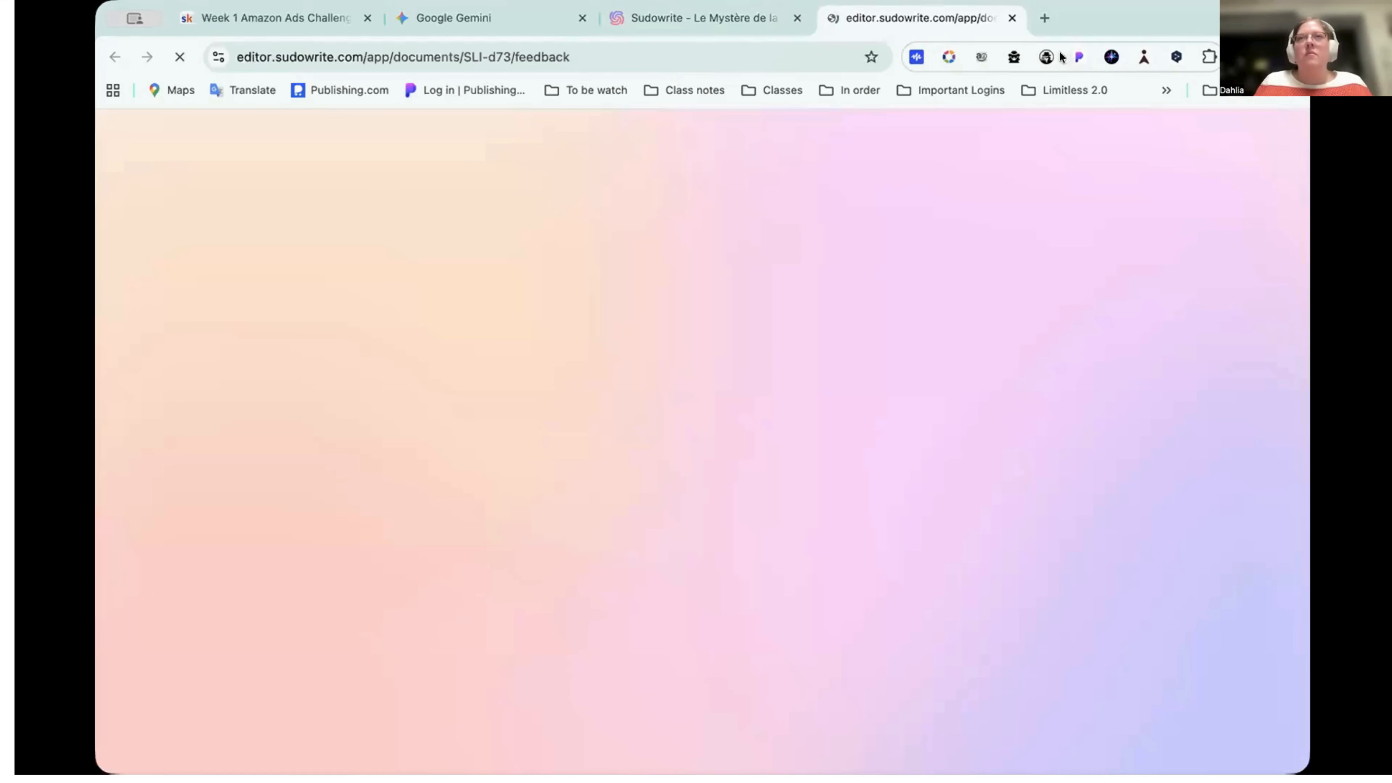
pyautogui.click(748, 19)
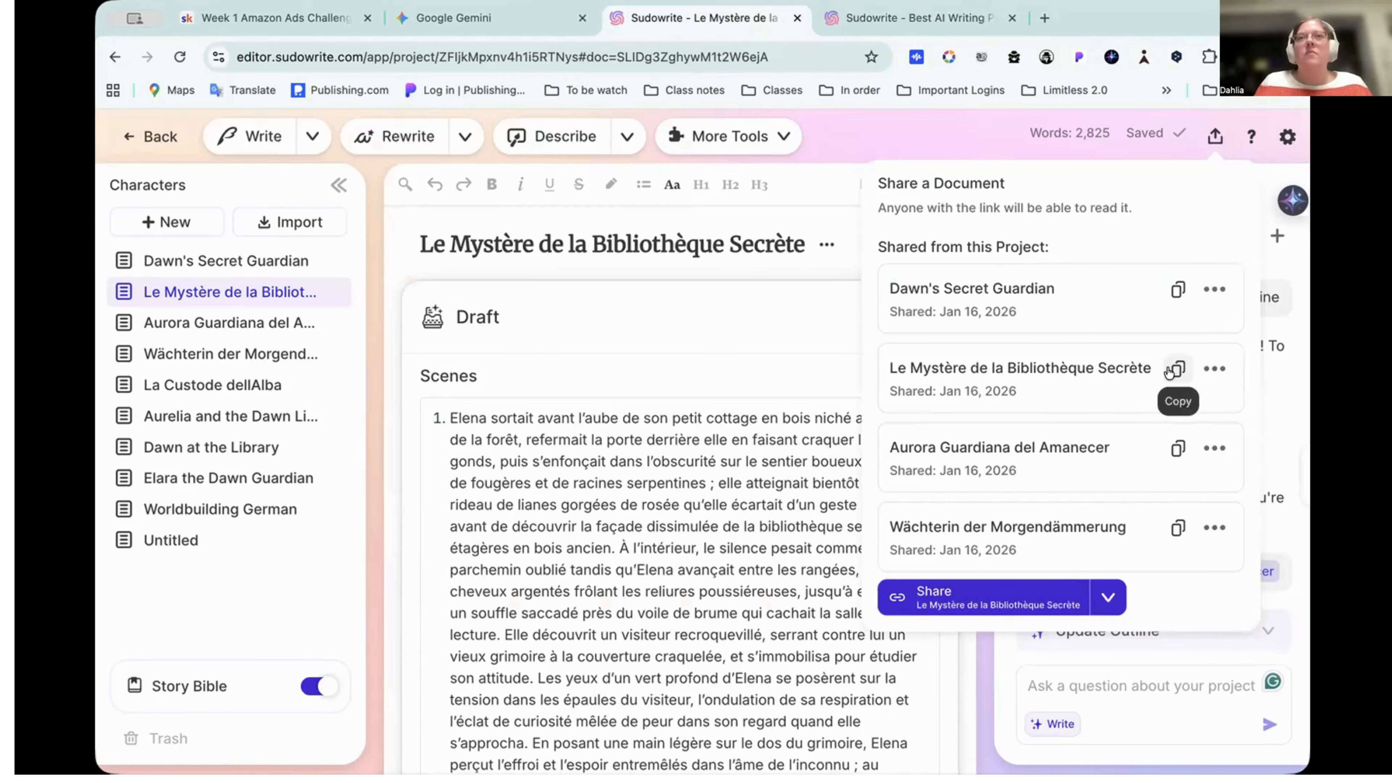
pyautogui.click(1169, 372)
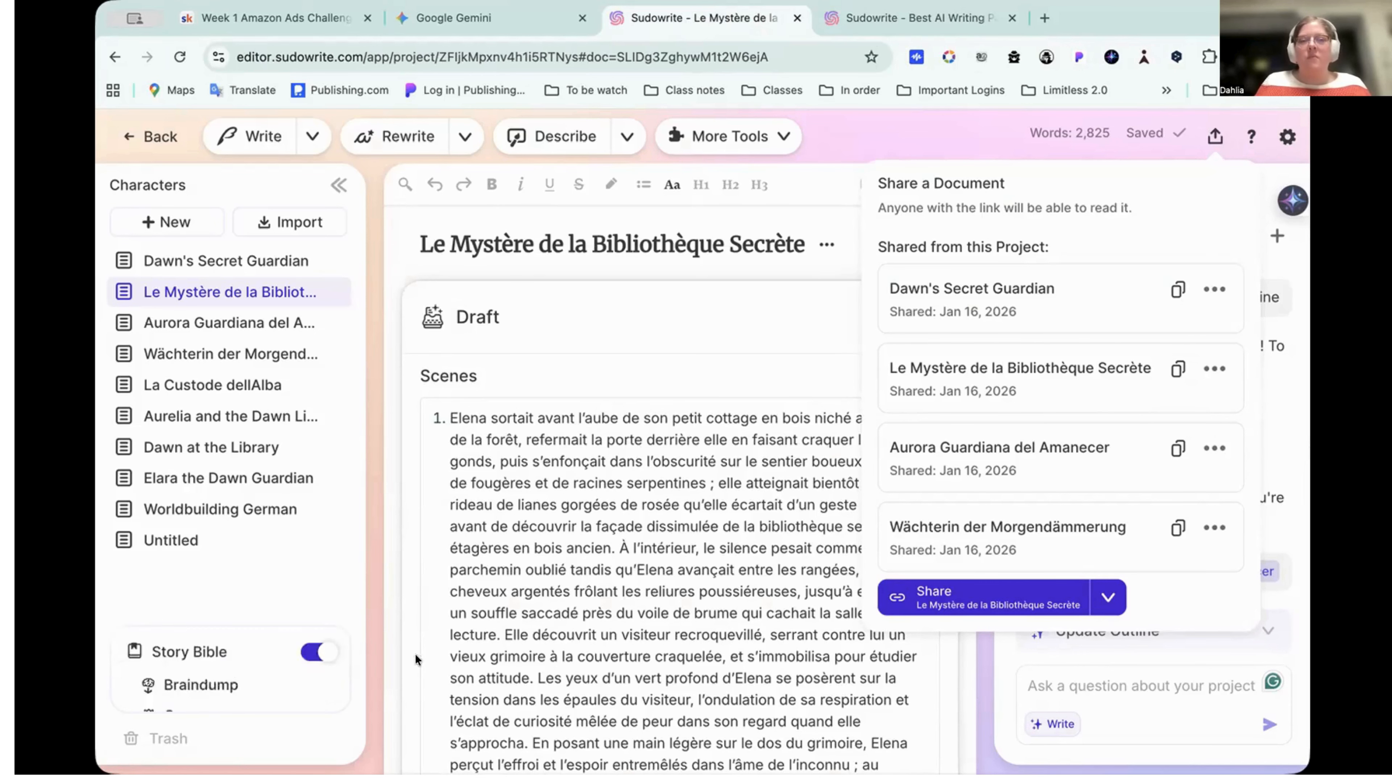
# Close the document sharing options and review the French Draft scene and its code-switching extra instructions
pyautogui.click(739, 507)
pyautogui.scroll(-15, 738, 507)
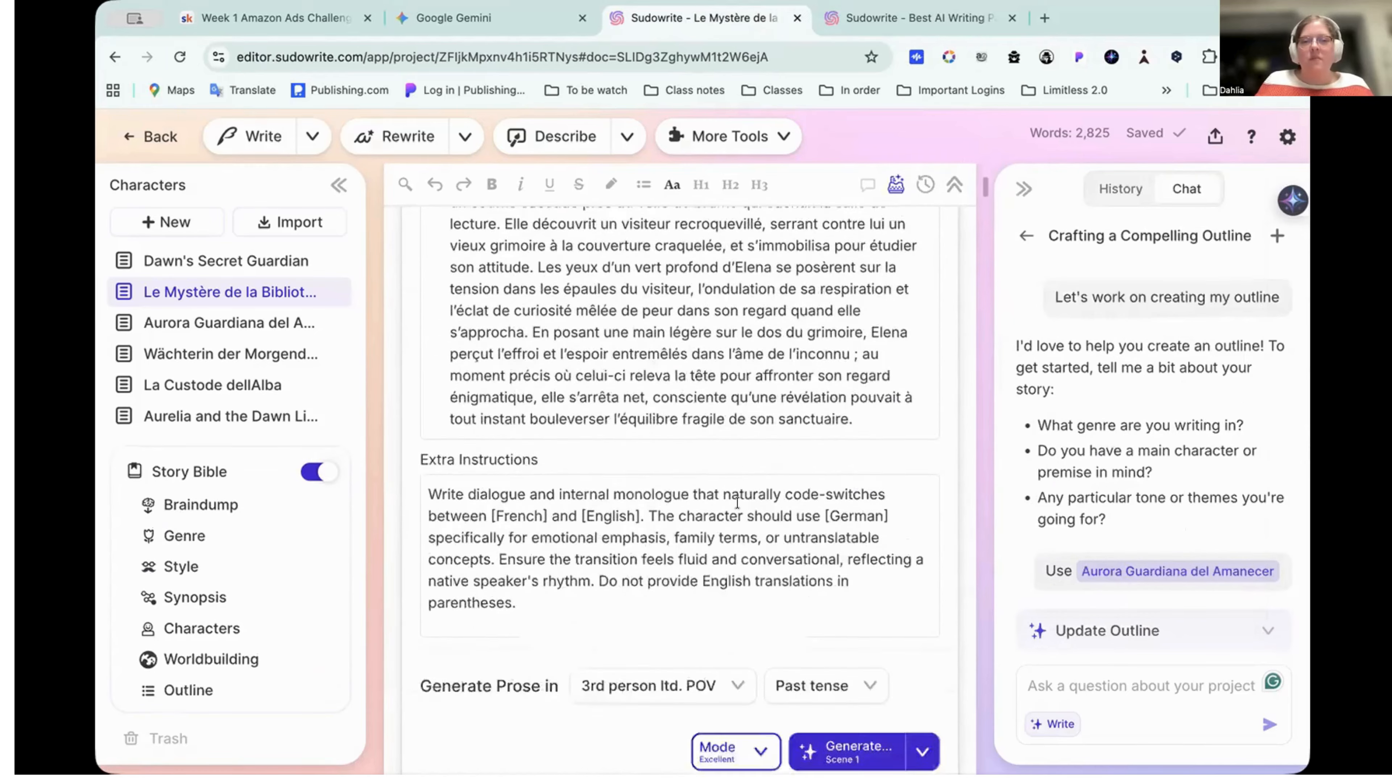
# Highlight the French phrase "Encore une fois," and its English counterpart "Once more into the breach." in the generated prose to compare them
pyautogui.scroll(-15, 737, 502)
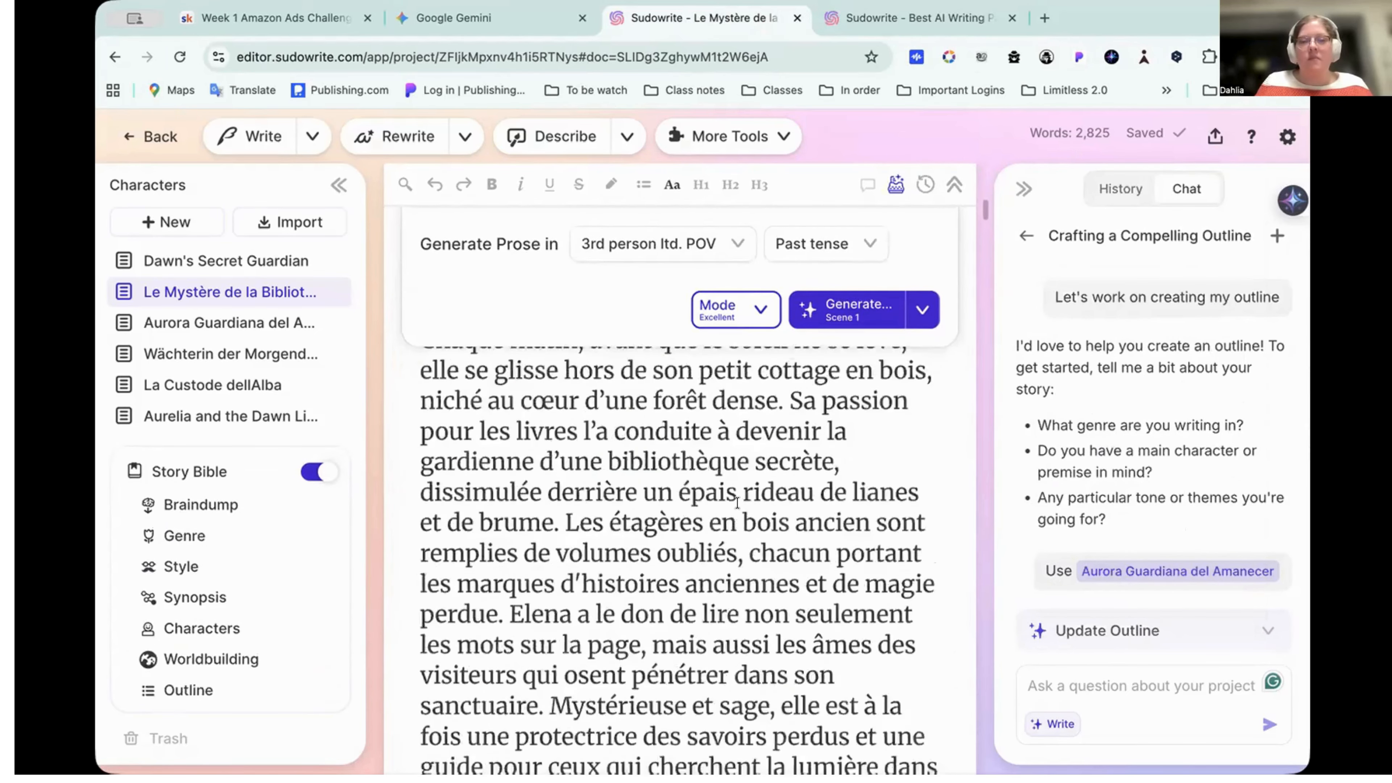
pyautogui.scroll(-10, 737, 503)
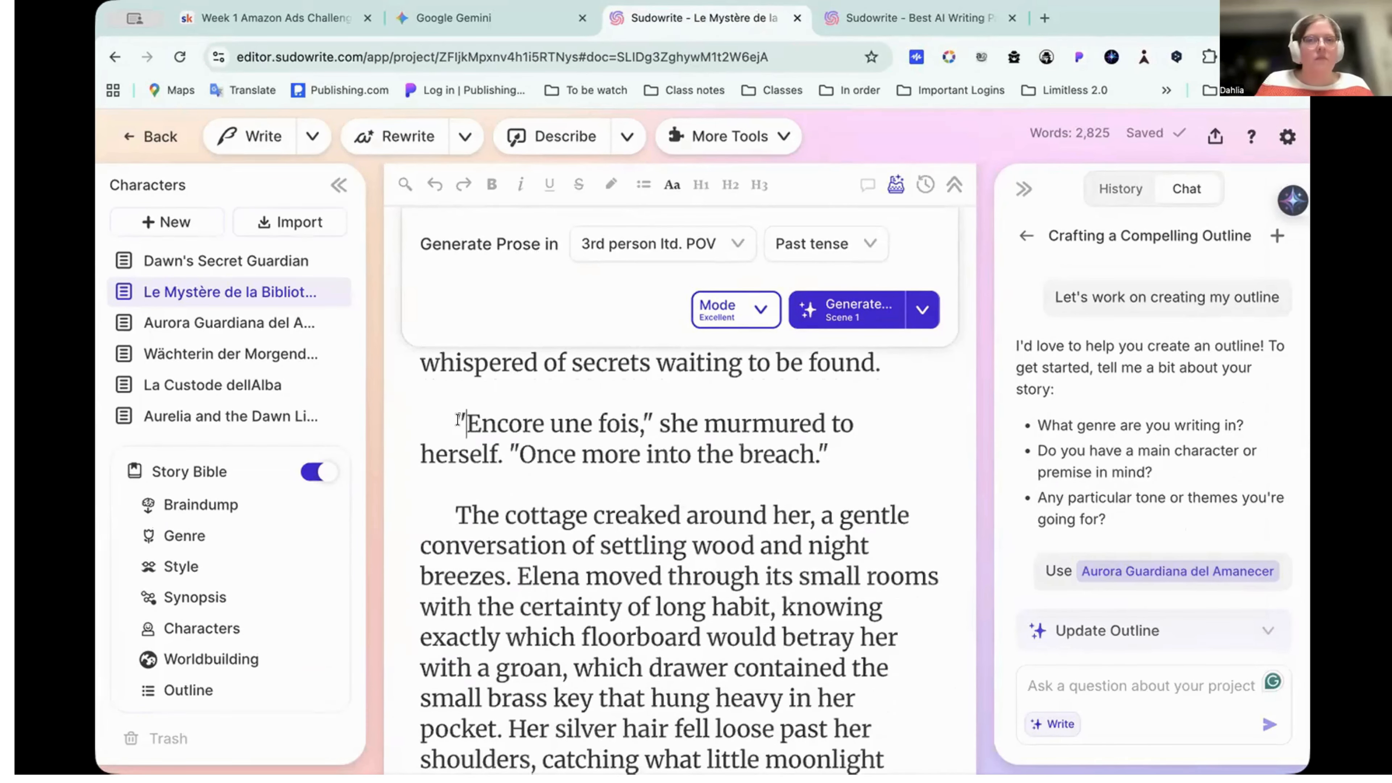
pyautogui.moveTo(465, 423); pyautogui.dragTo(641, 418)
pyautogui.moveTo(519, 453); pyautogui.dragTo(787, 454)
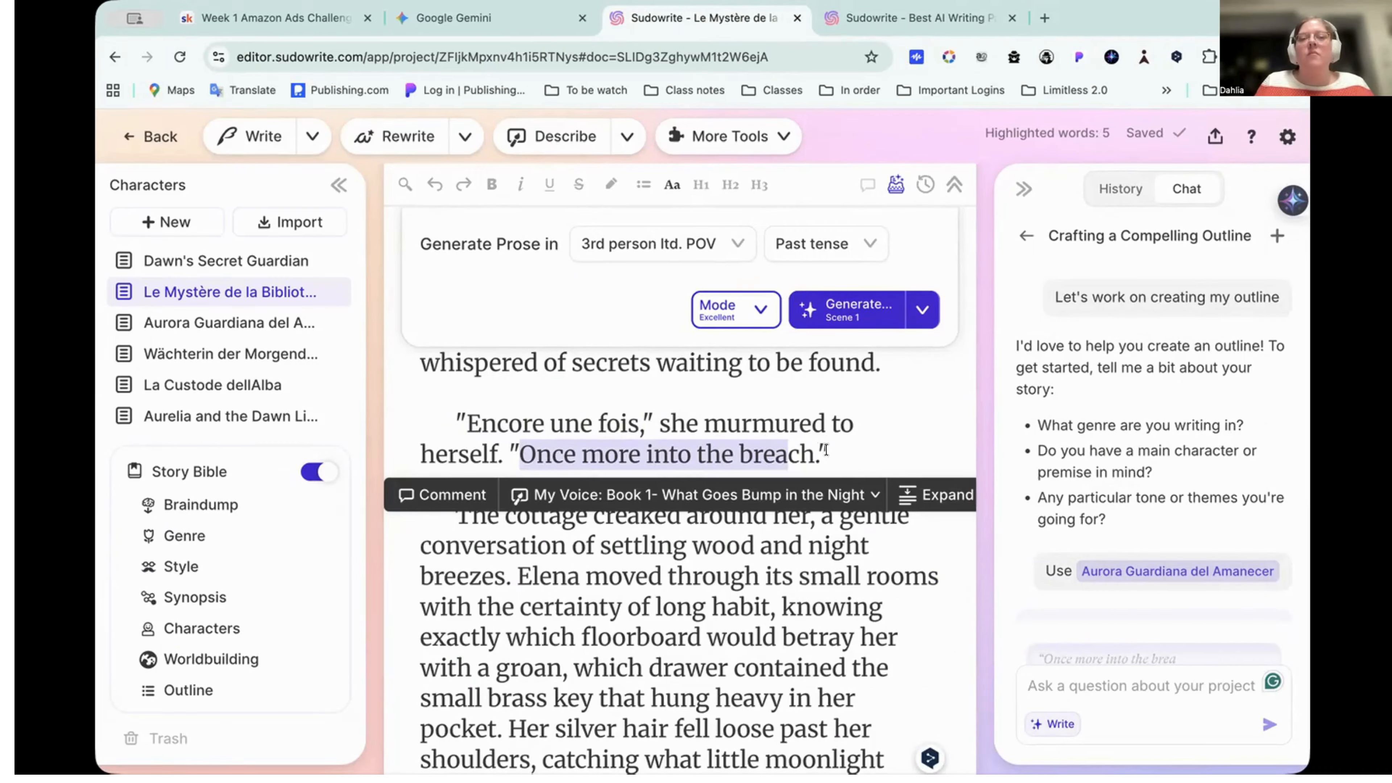
pyautogui.moveTo(825, 451); pyautogui.dragTo(526, 451)
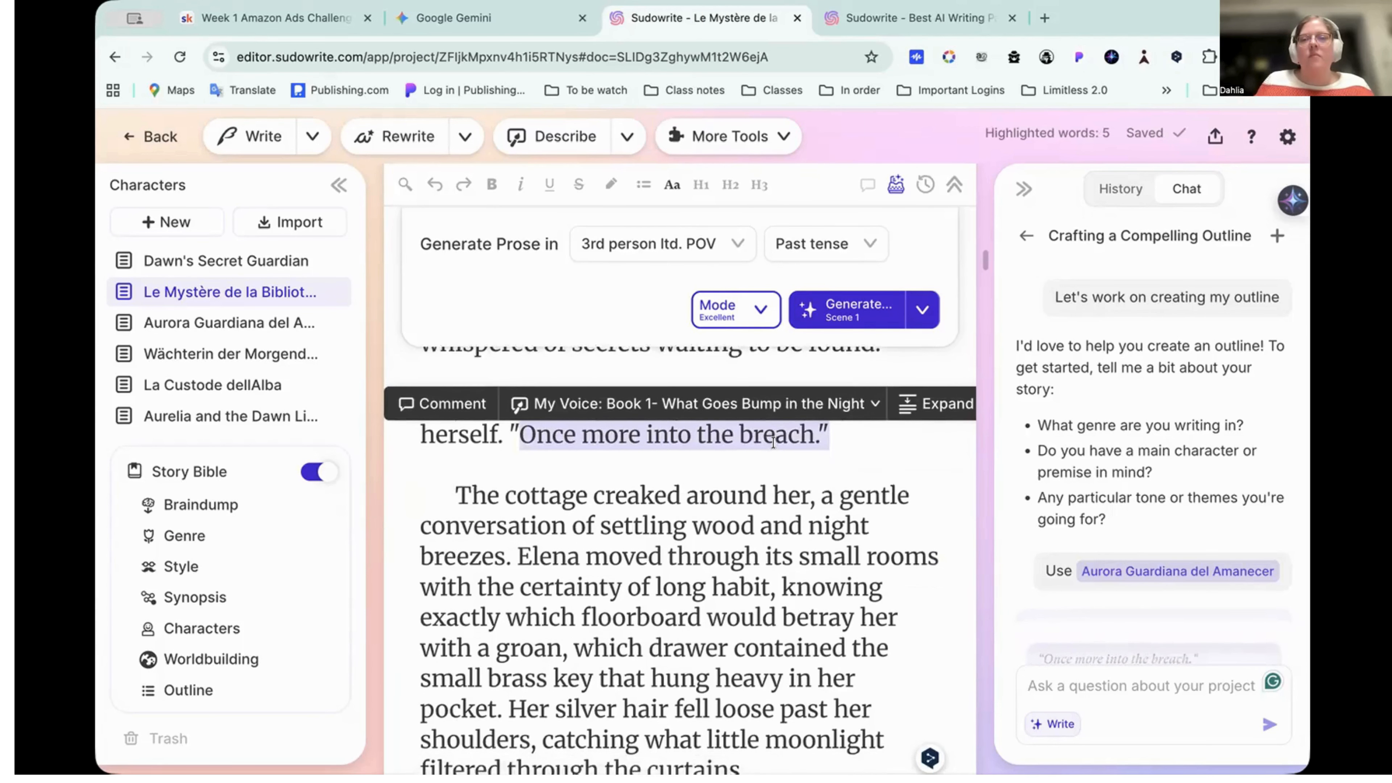
pyautogui.click(775, 472)
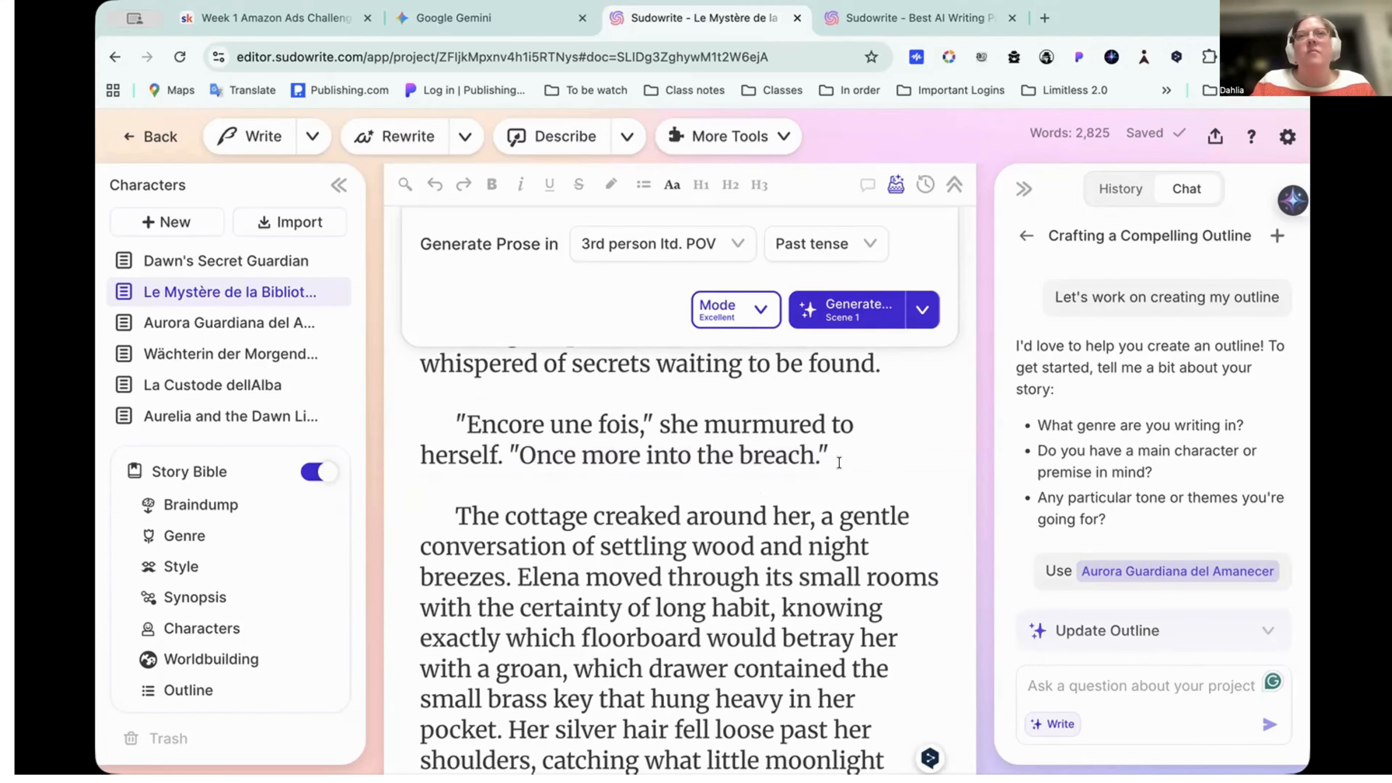
# Read on through the cottage paragraphs and highlight the French phrase "Bon courage" spoken at the door
pyautogui.scroll(2, 758, 477)
pyautogui.scroll(-2, 770, 396)
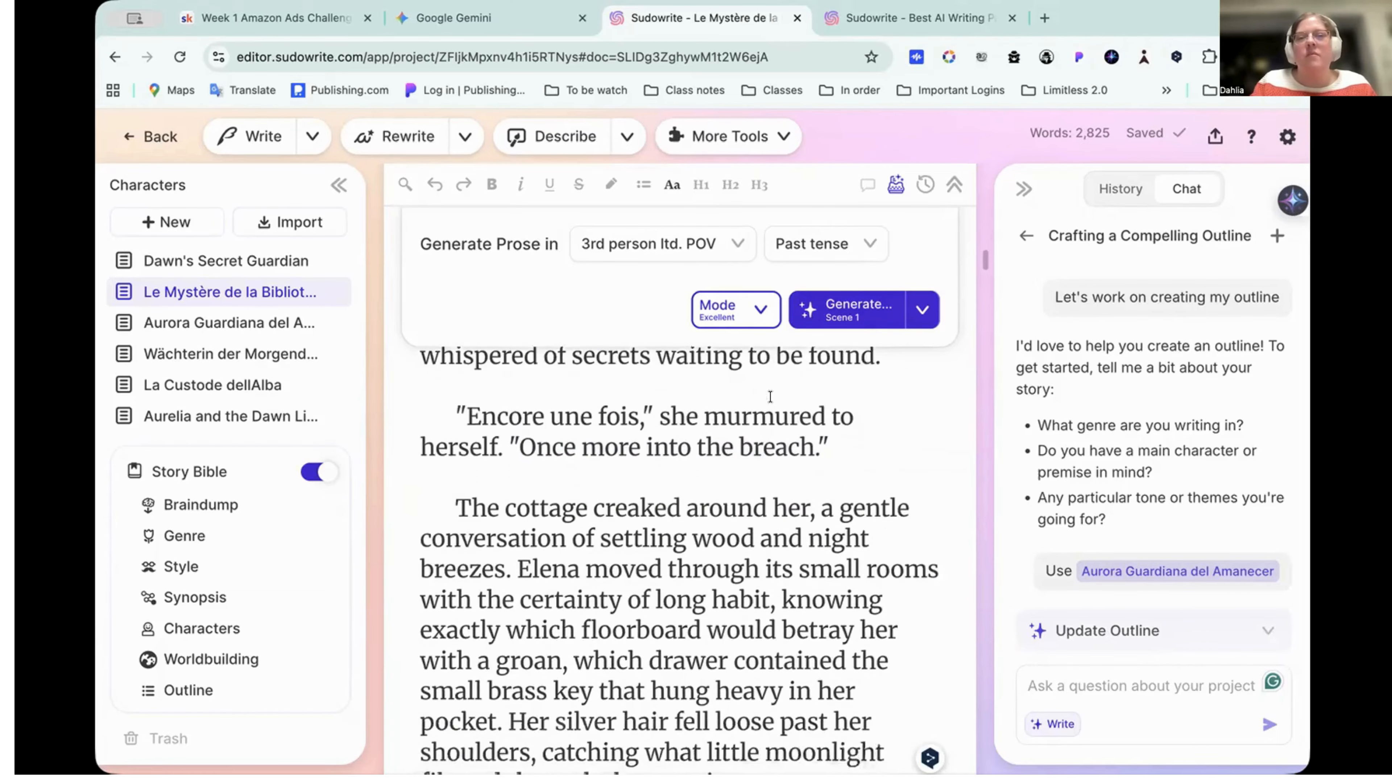
pyautogui.scroll(-3, 770, 396)
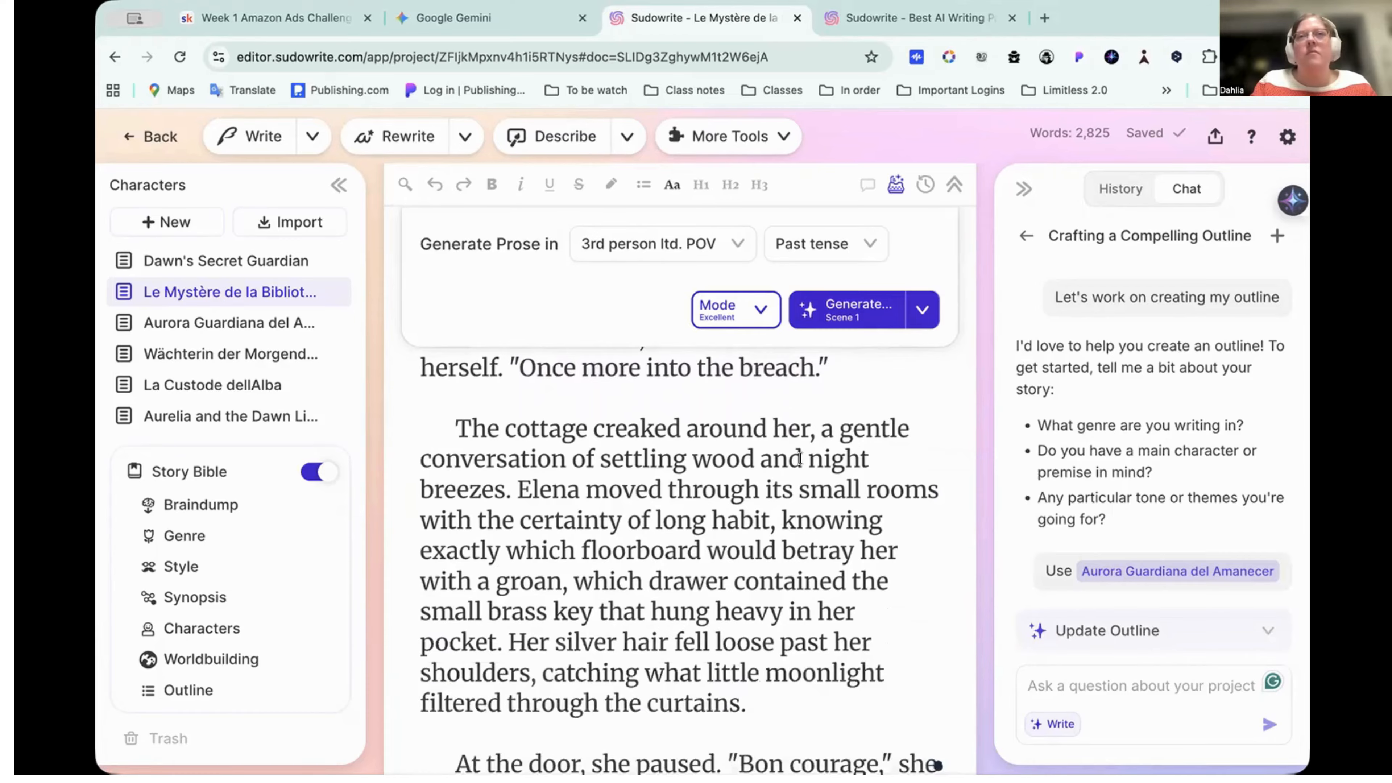
pyautogui.scroll(-10, 799, 459)
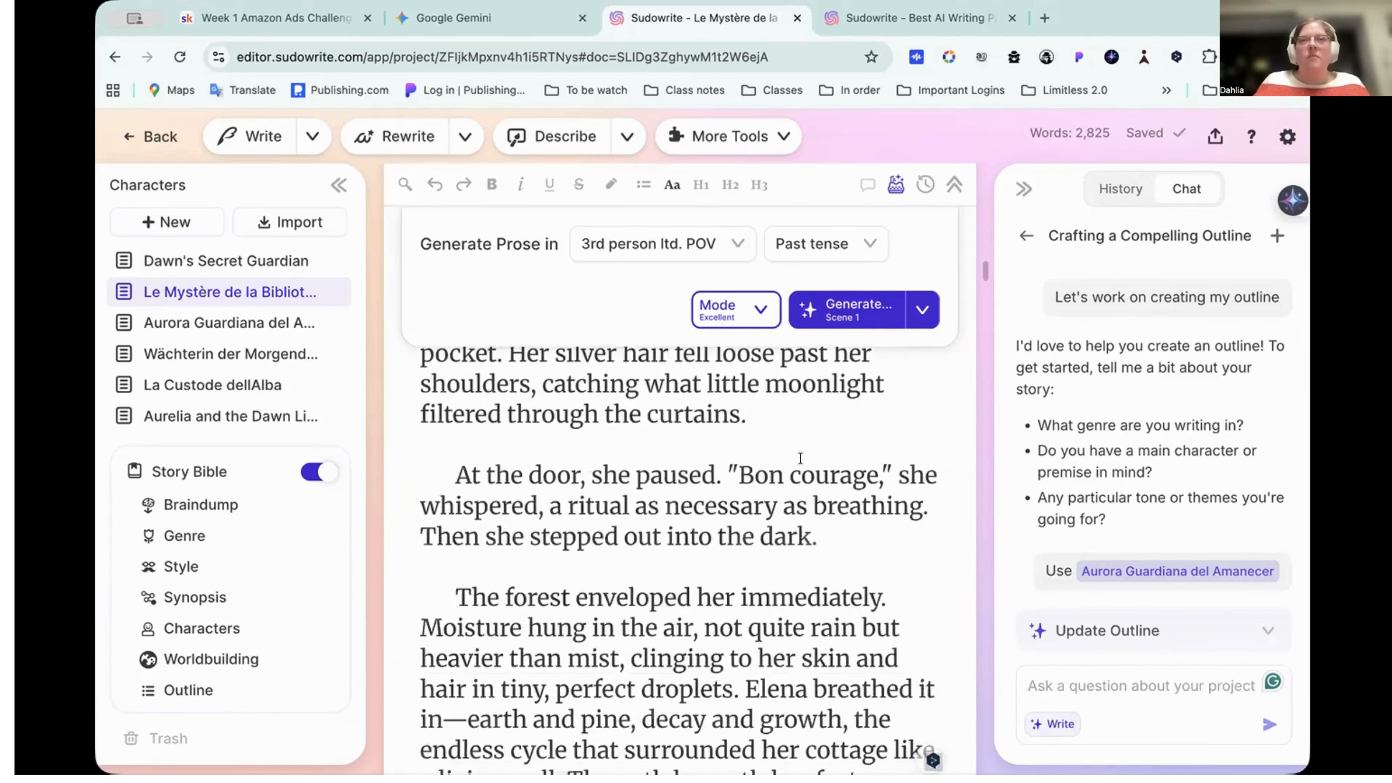
pyautogui.scroll(-4, 800, 458)
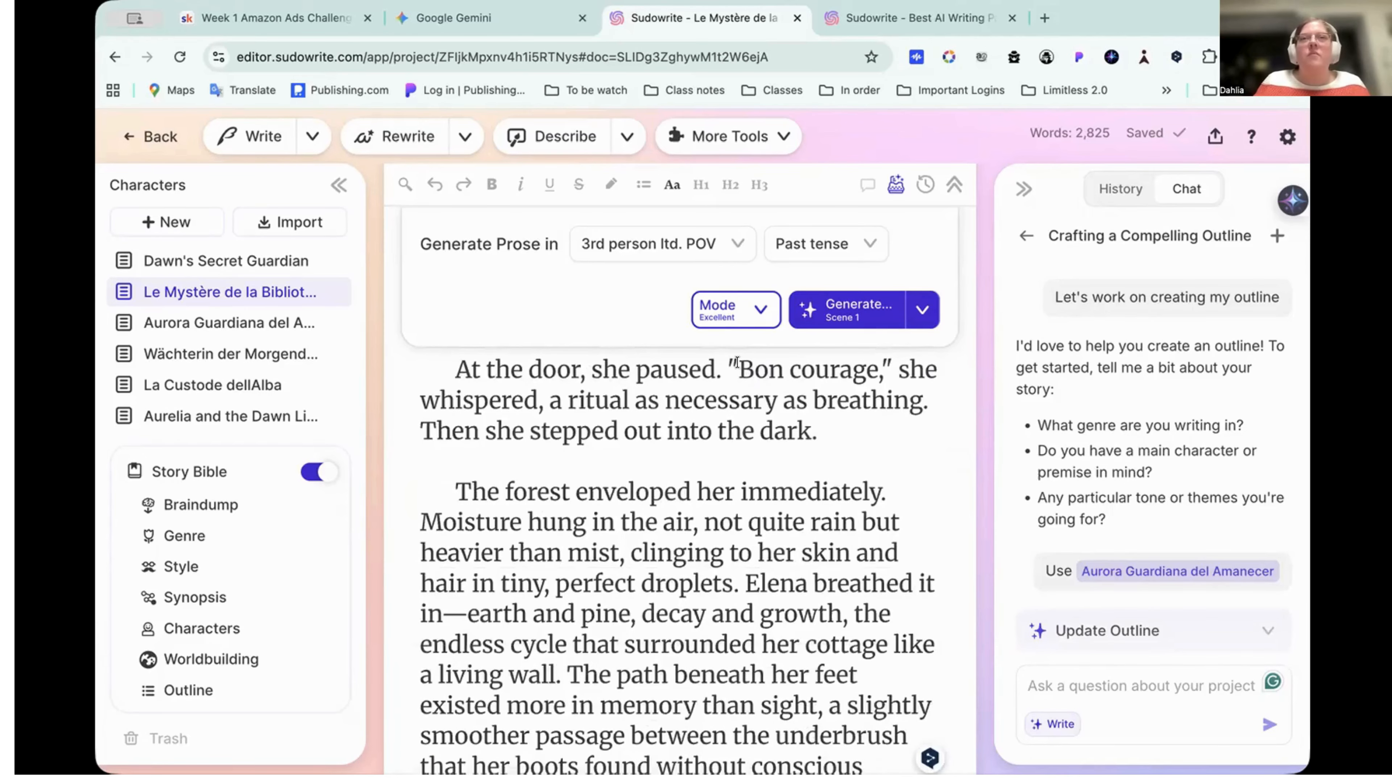
pyautogui.moveTo(737, 361); pyautogui.dragTo(875, 370)
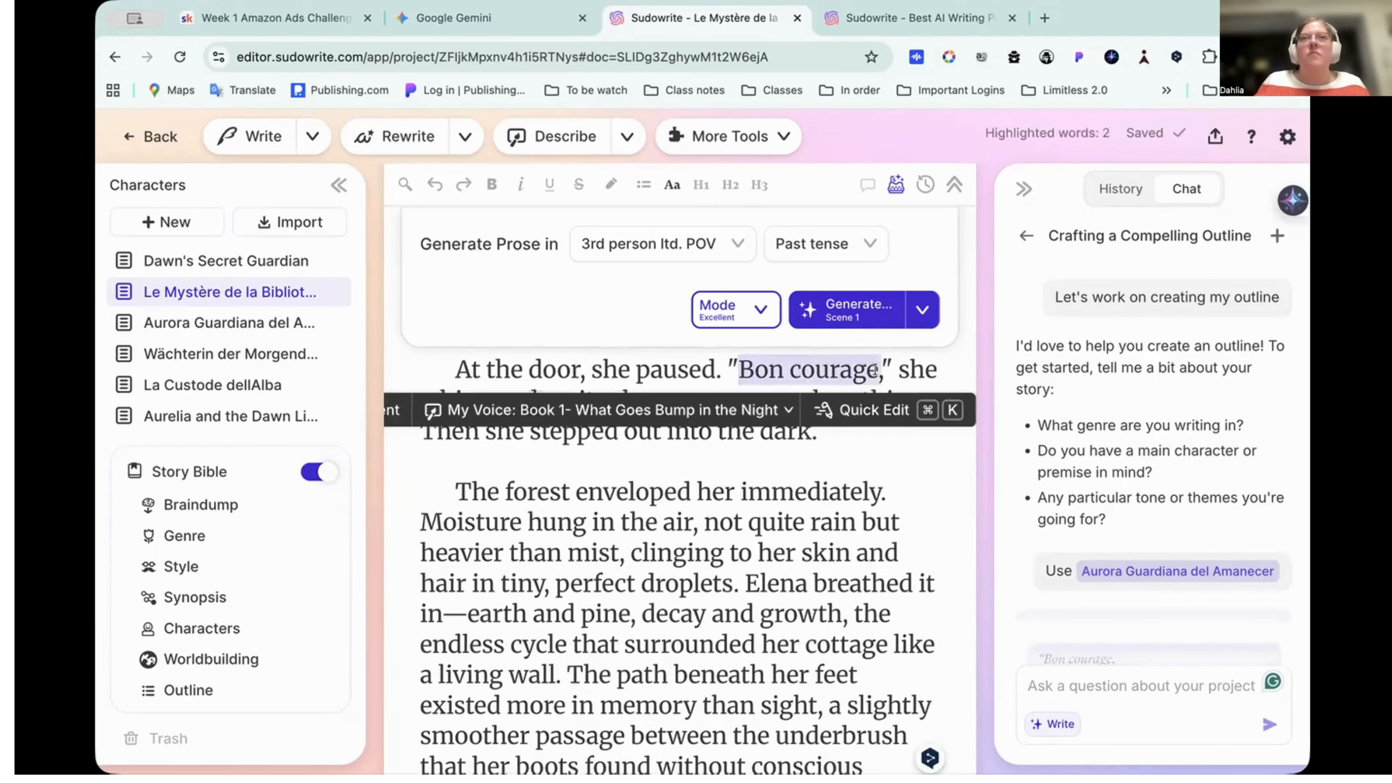
# Review the forest passage, highlighting "Je connais ce chemin comme ma poche" and the English sentence about the path and the traveler
pyautogui.scroll(-2, 866, 487)
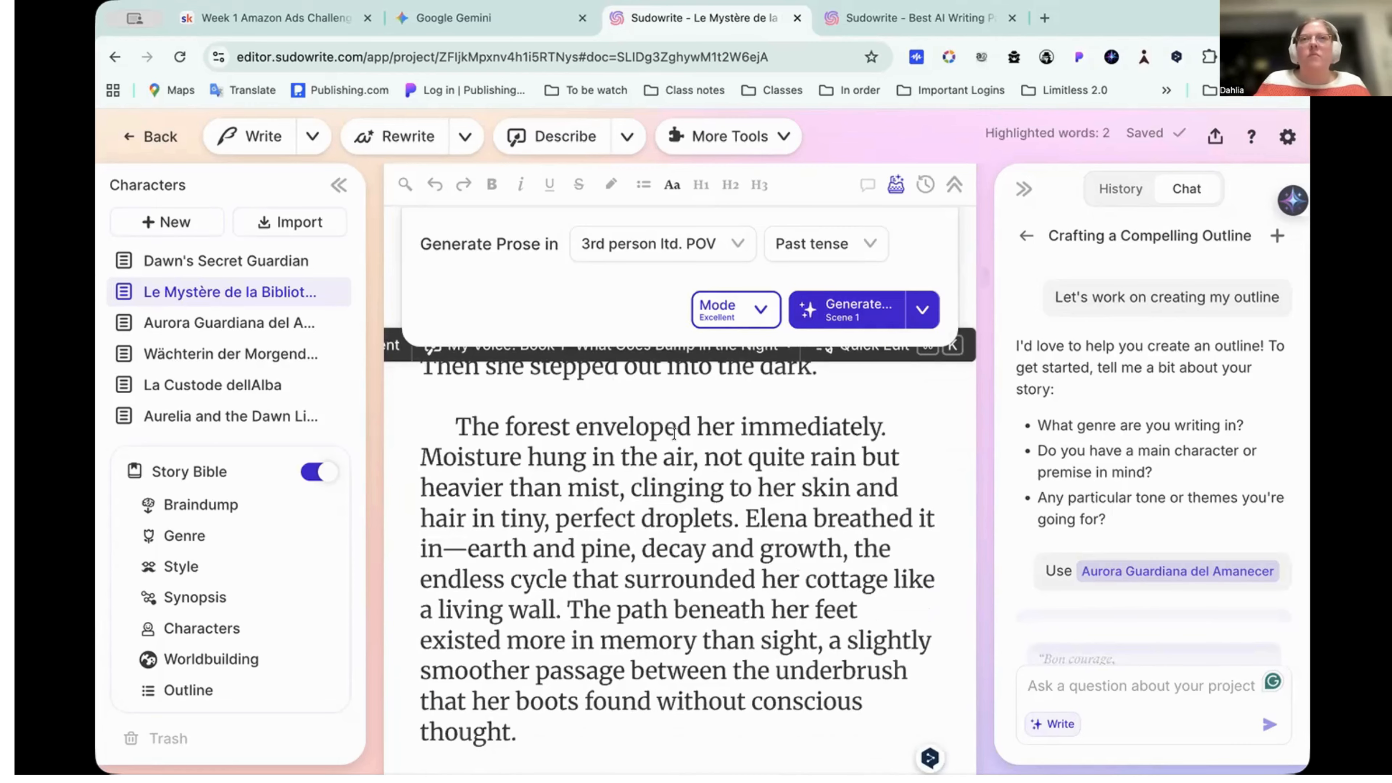
pyautogui.scroll(-10, 852, 459)
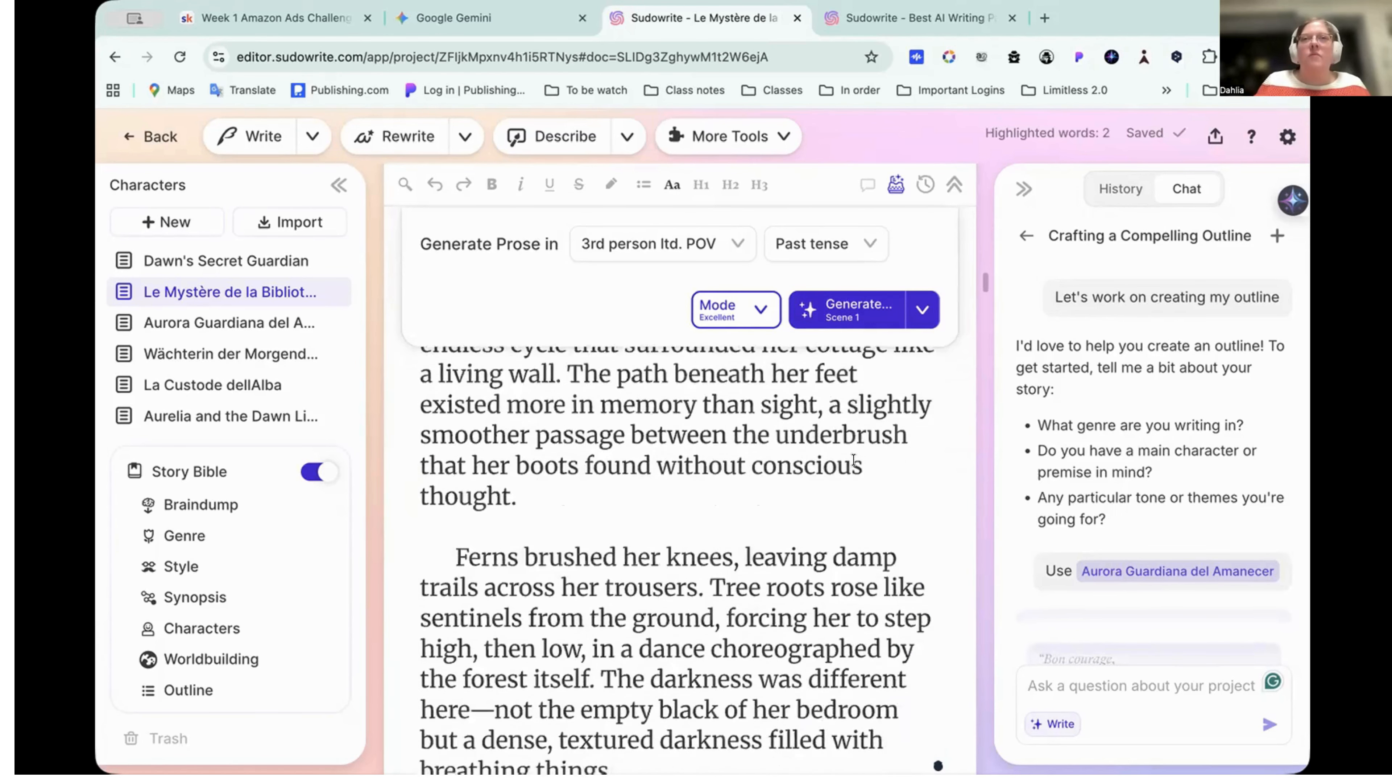
pyautogui.scroll(-10, 852, 460)
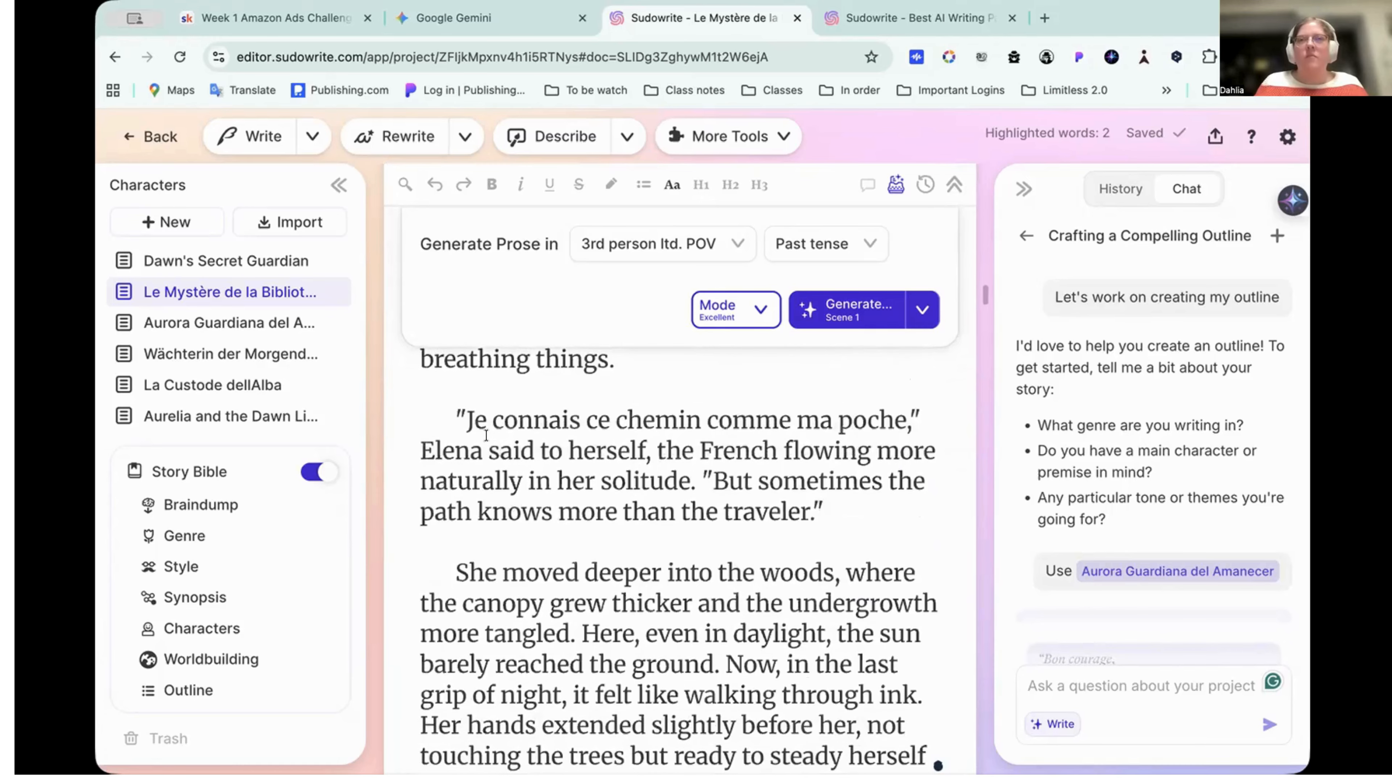
pyautogui.moveTo(458, 420); pyautogui.dragTo(915, 421)
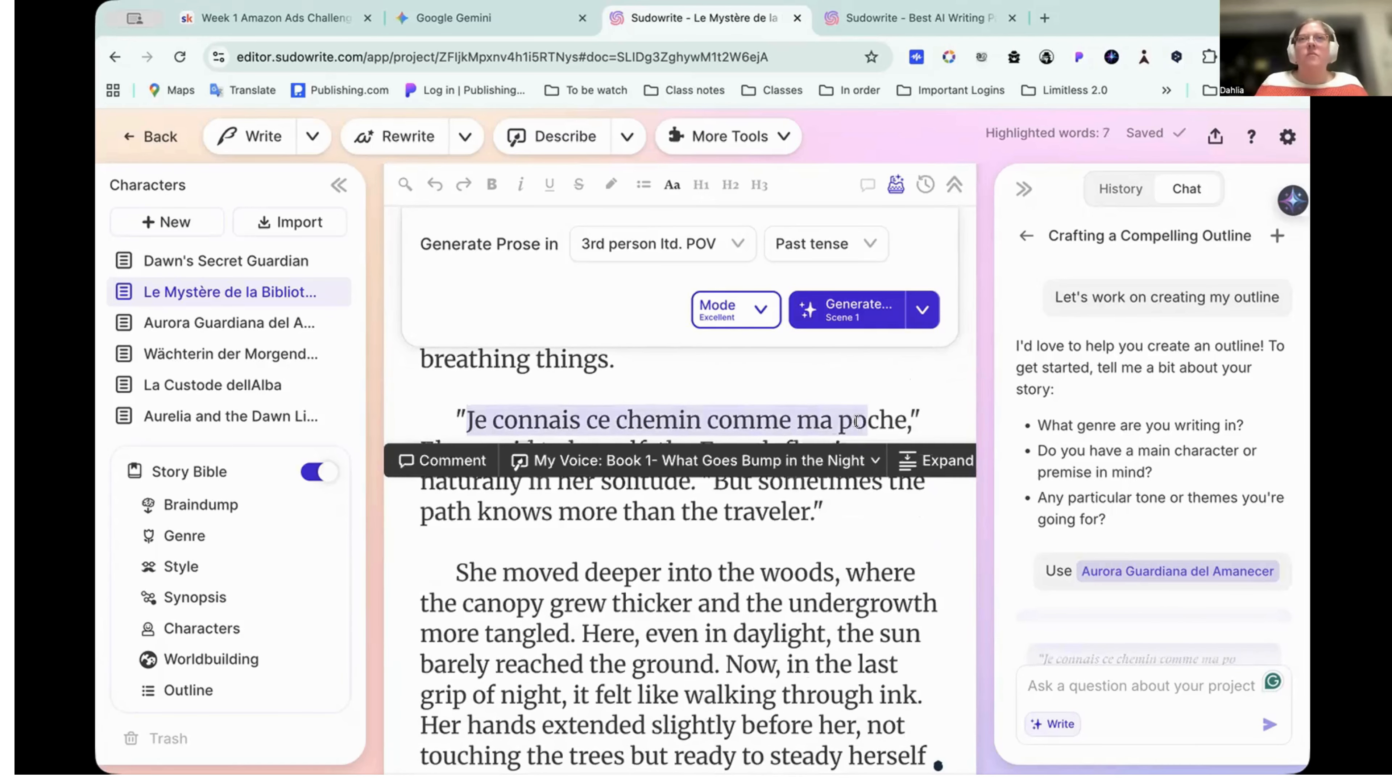
pyautogui.click(809, 570)
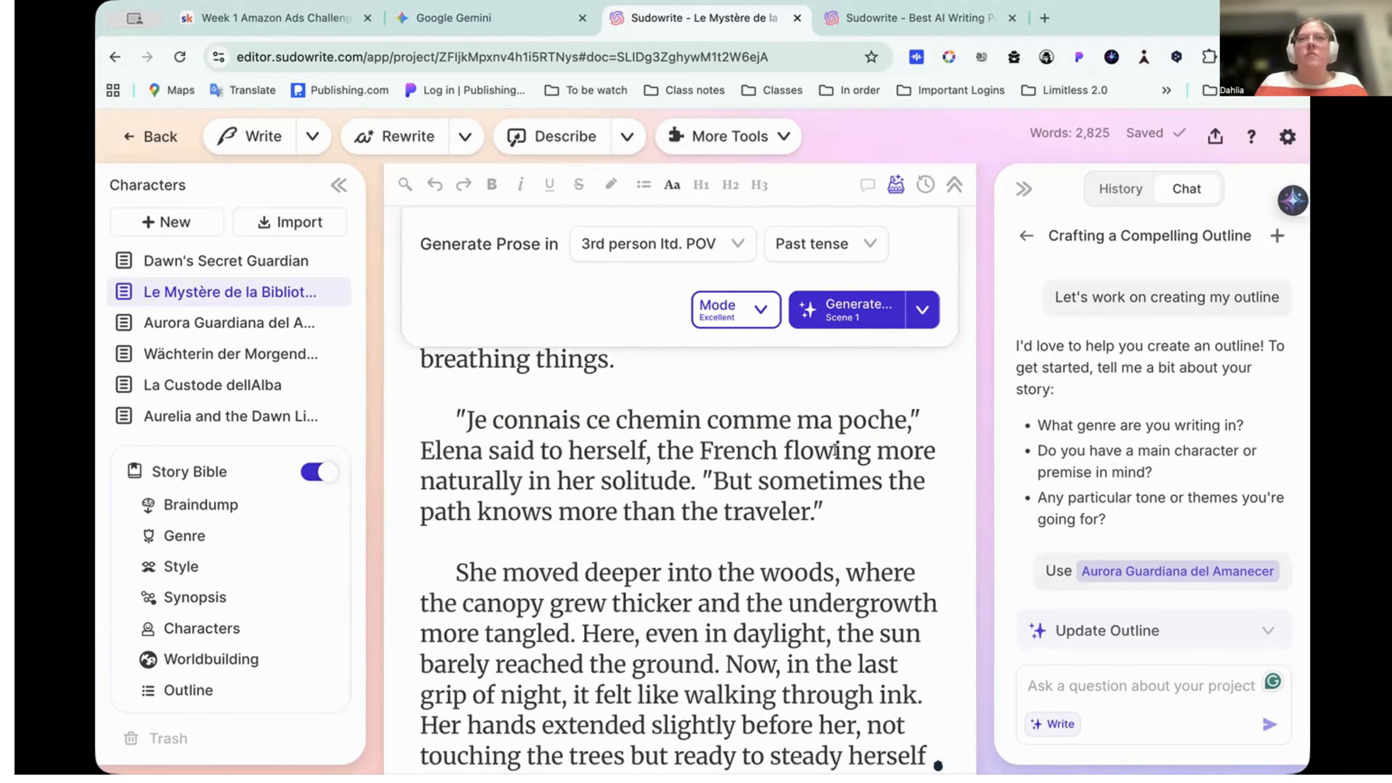
pyautogui.moveTo(712, 481); pyautogui.dragTo(819, 517)
# Find the German line "Zeig mir deine Geheimnisse," at the vine curtain and highlight it for inspection
pyautogui.scroll(-5, 819, 517)
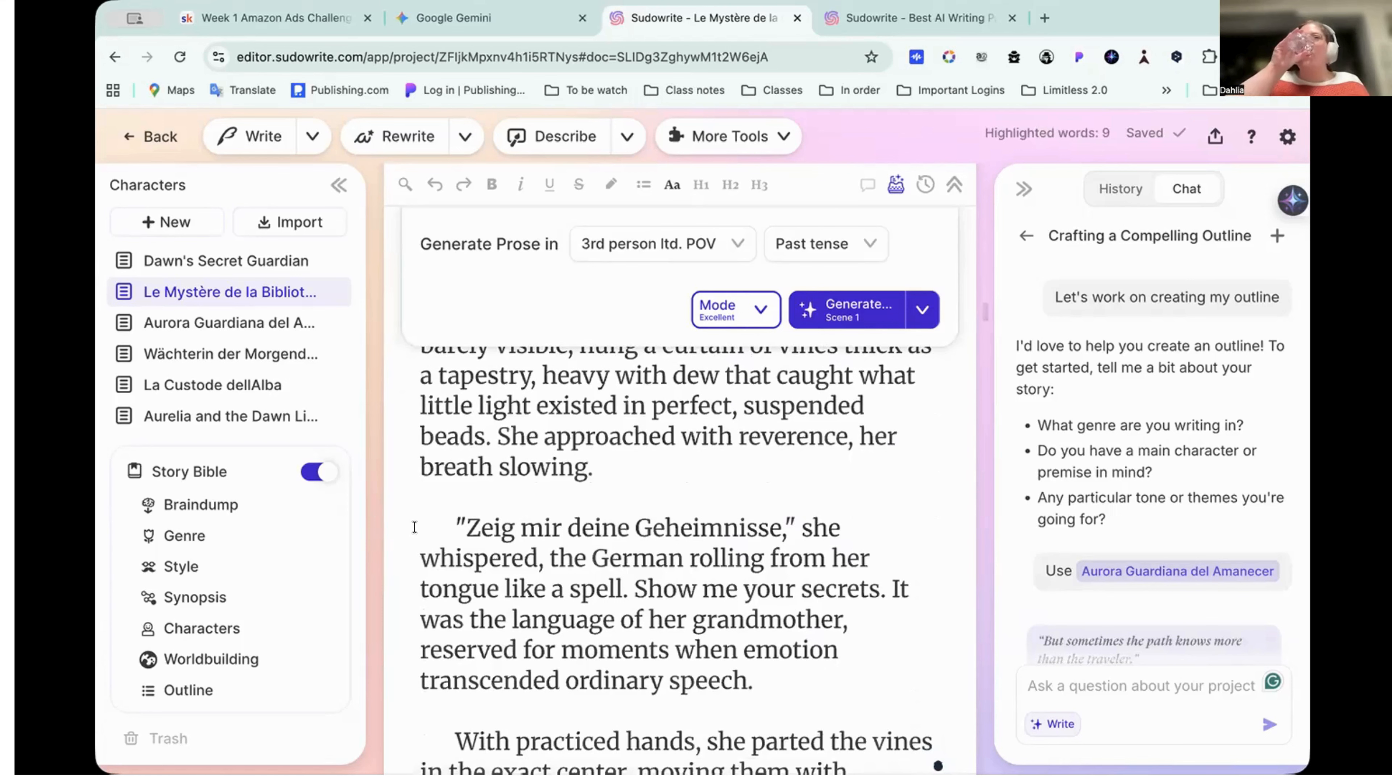
pyautogui.moveTo(421, 527); pyautogui.dragTo(789, 528)
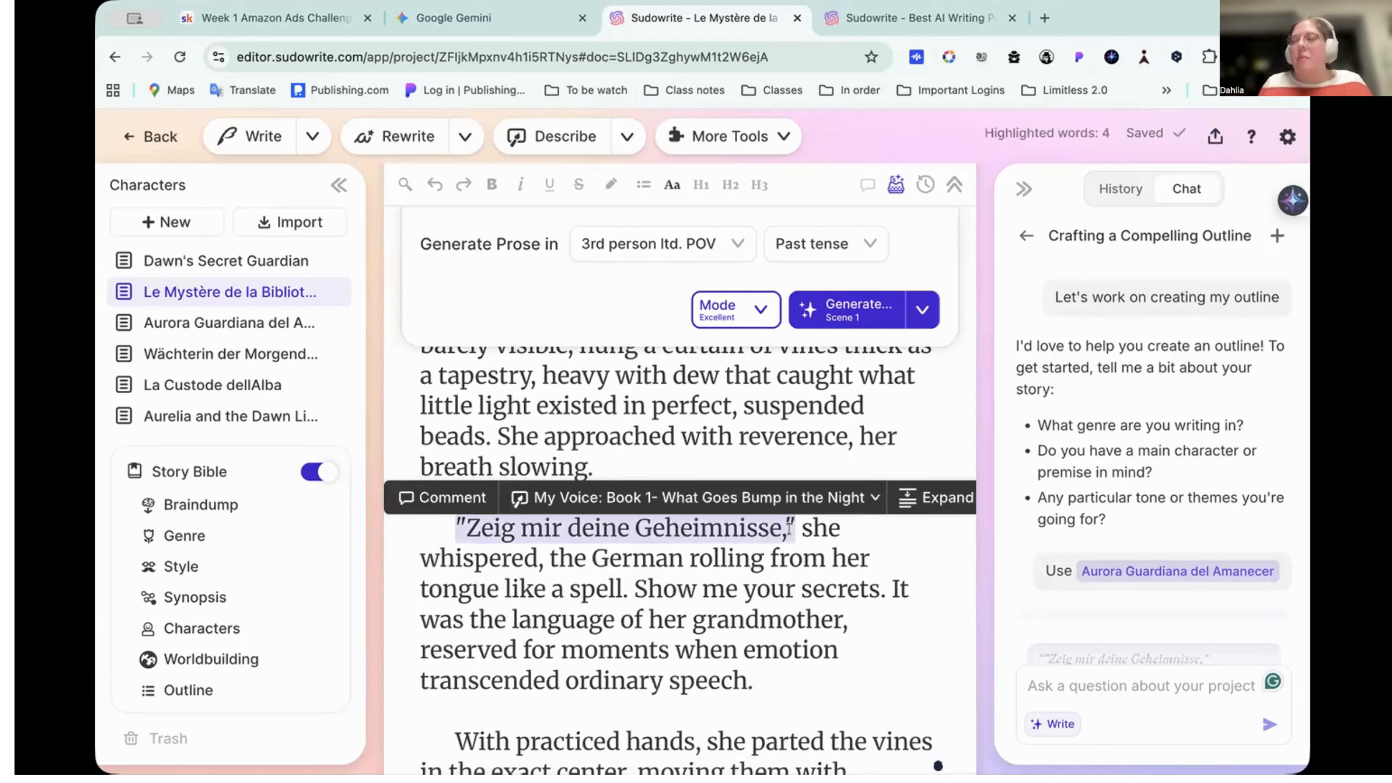
pyautogui.click(853, 587)
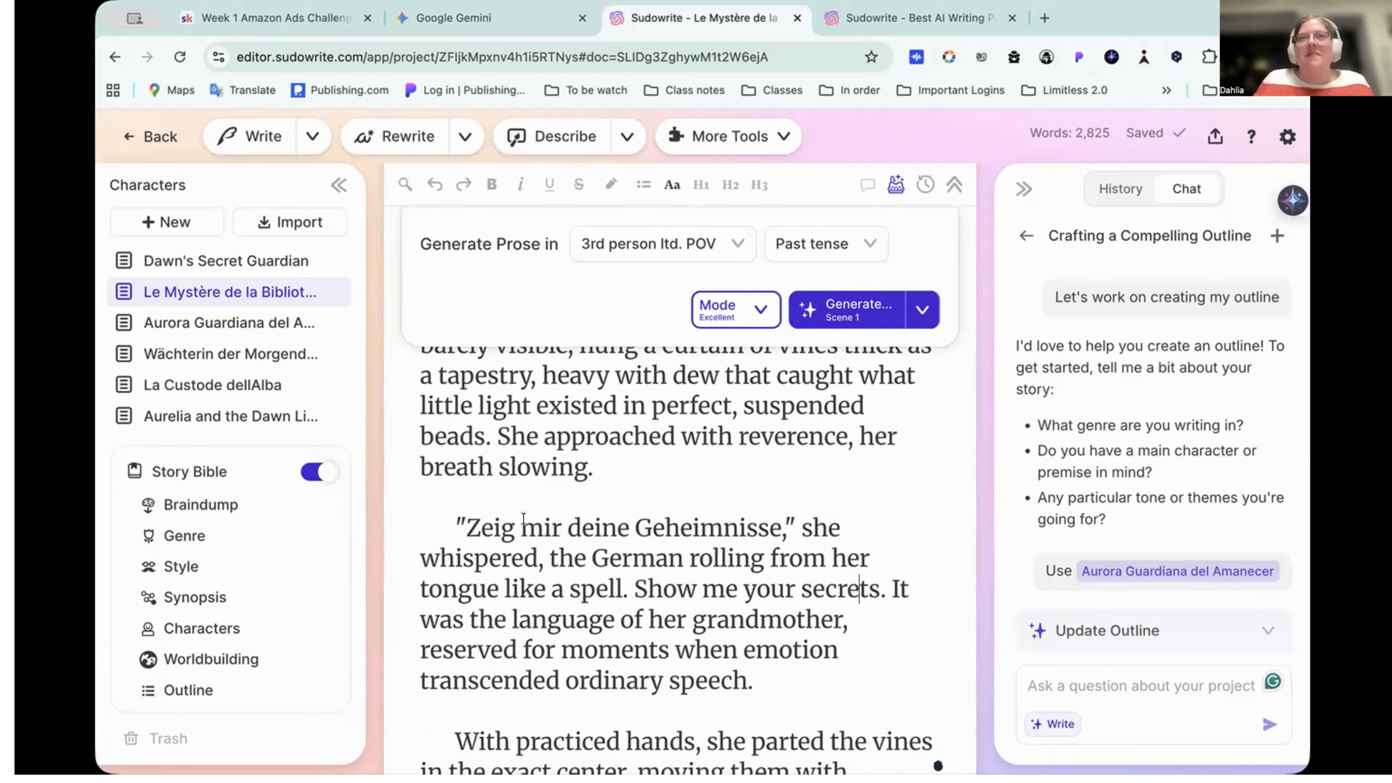
# Examine the library entrance scenes for mixed-language wording, highlighting the start of the paragraph that introduces "The Flüsternde Gänge"
pyautogui.scroll(-1, 872, 541)
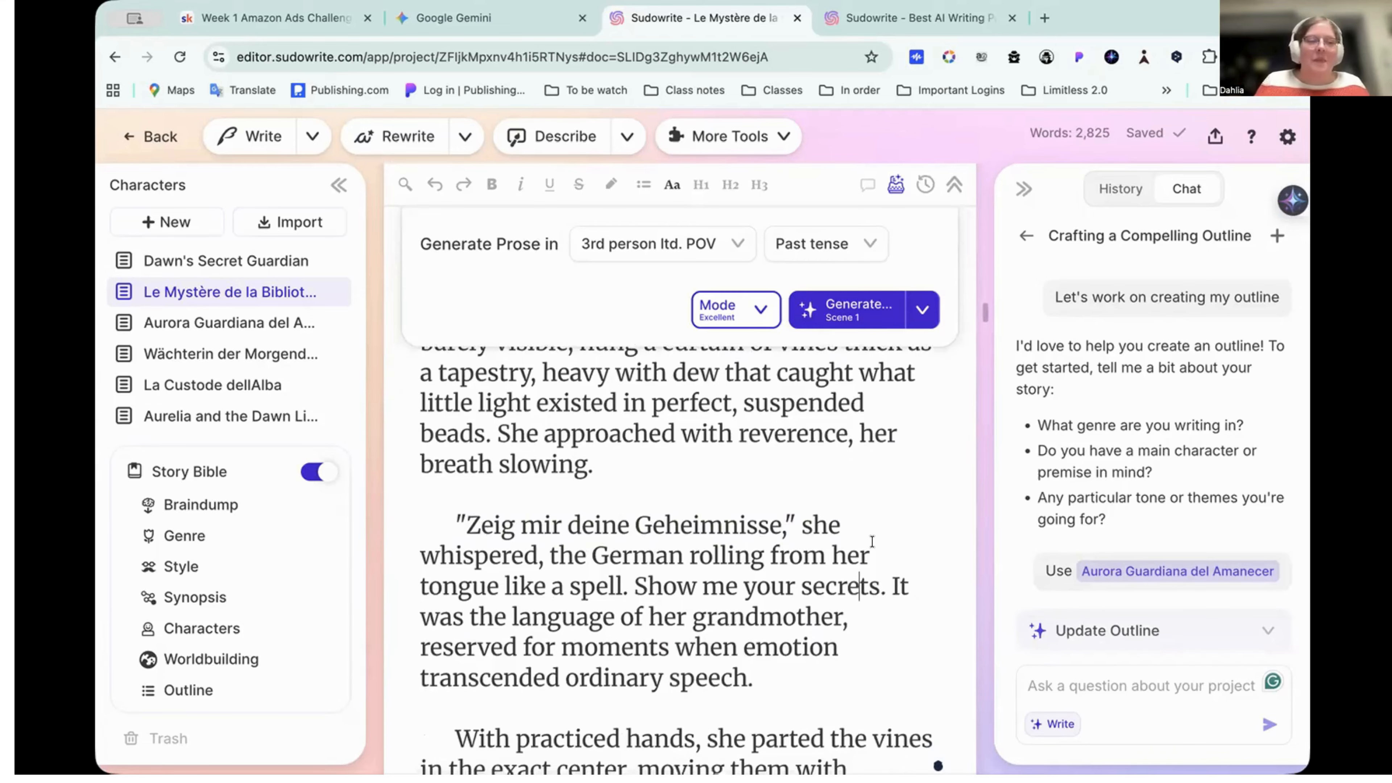
pyautogui.scroll(-8, 872, 541)
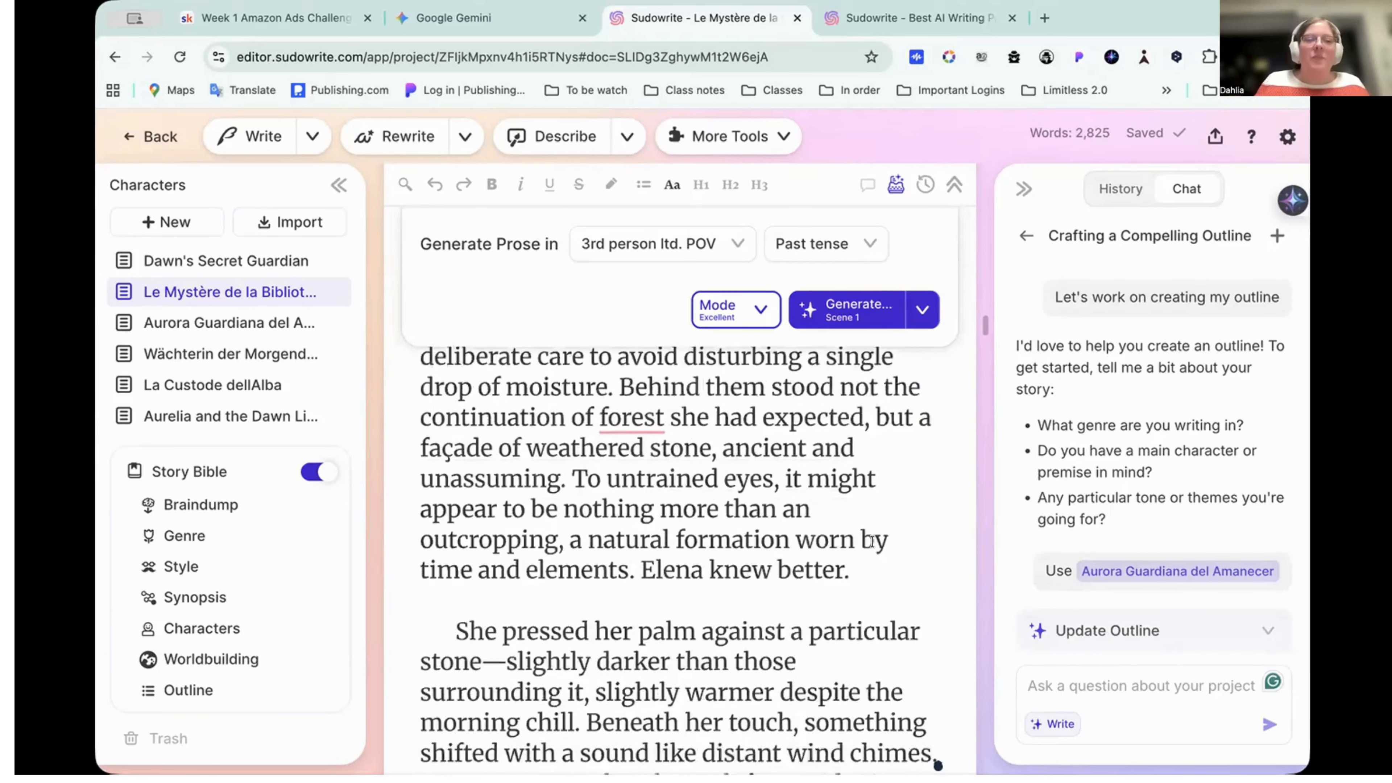
pyautogui.scroll(-10, 872, 541)
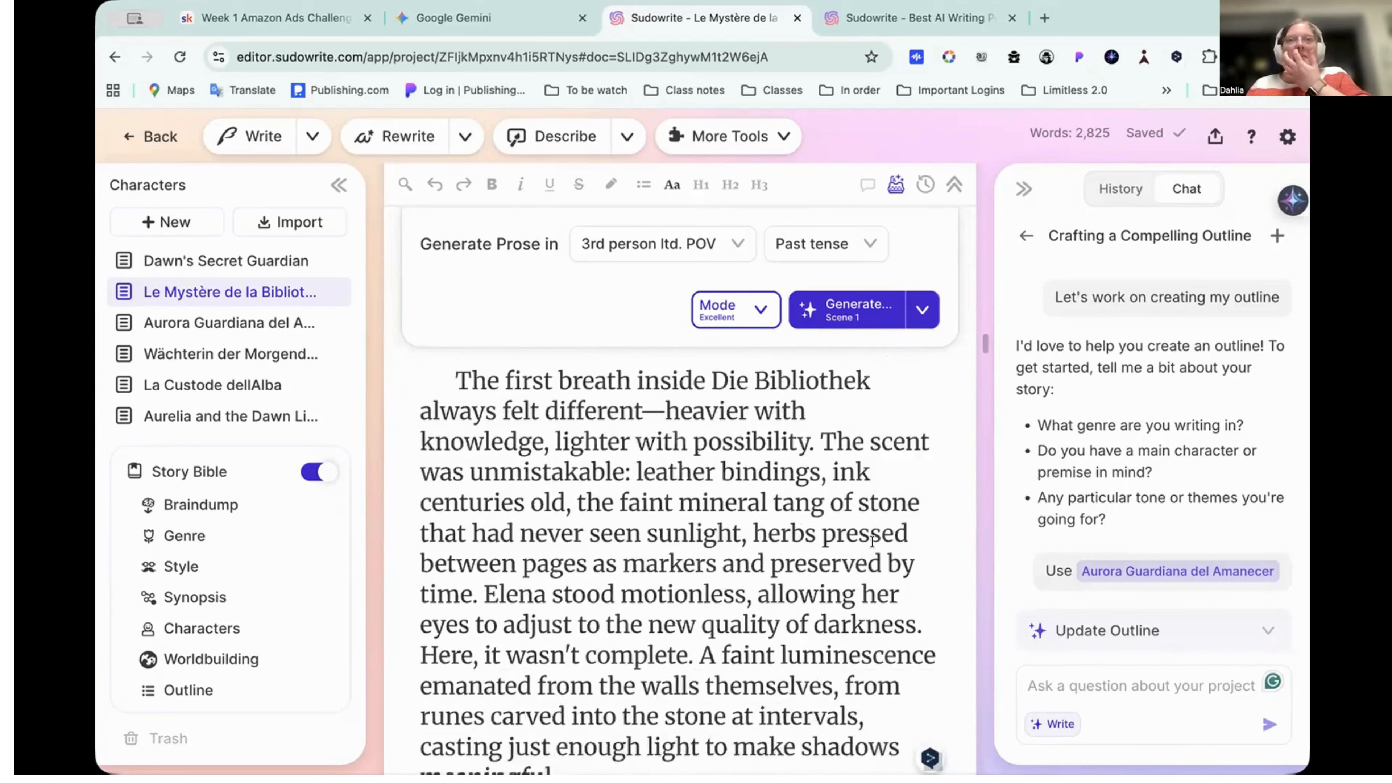
pyautogui.scroll(-8, 872, 541)
pyautogui.scroll(1, 871, 541)
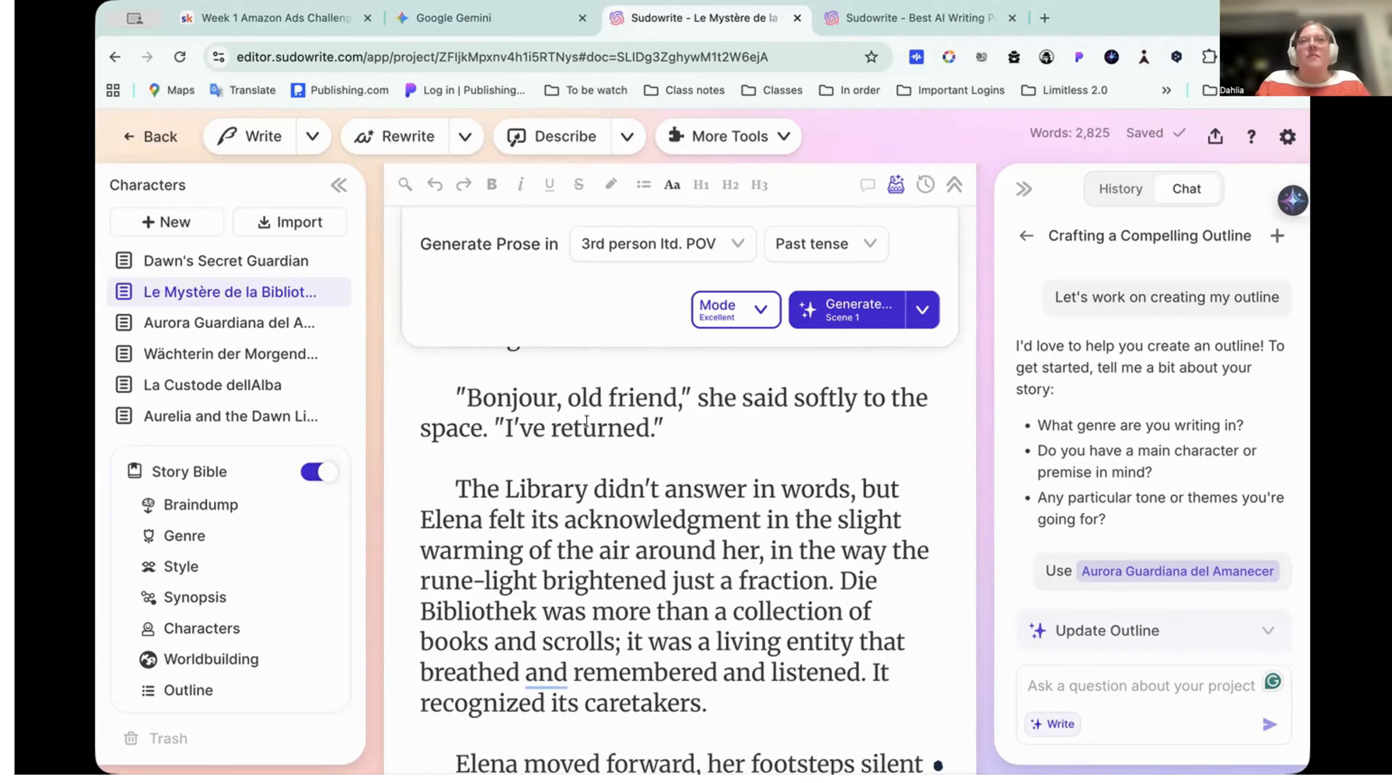
pyautogui.scroll(-10, 700, 447)
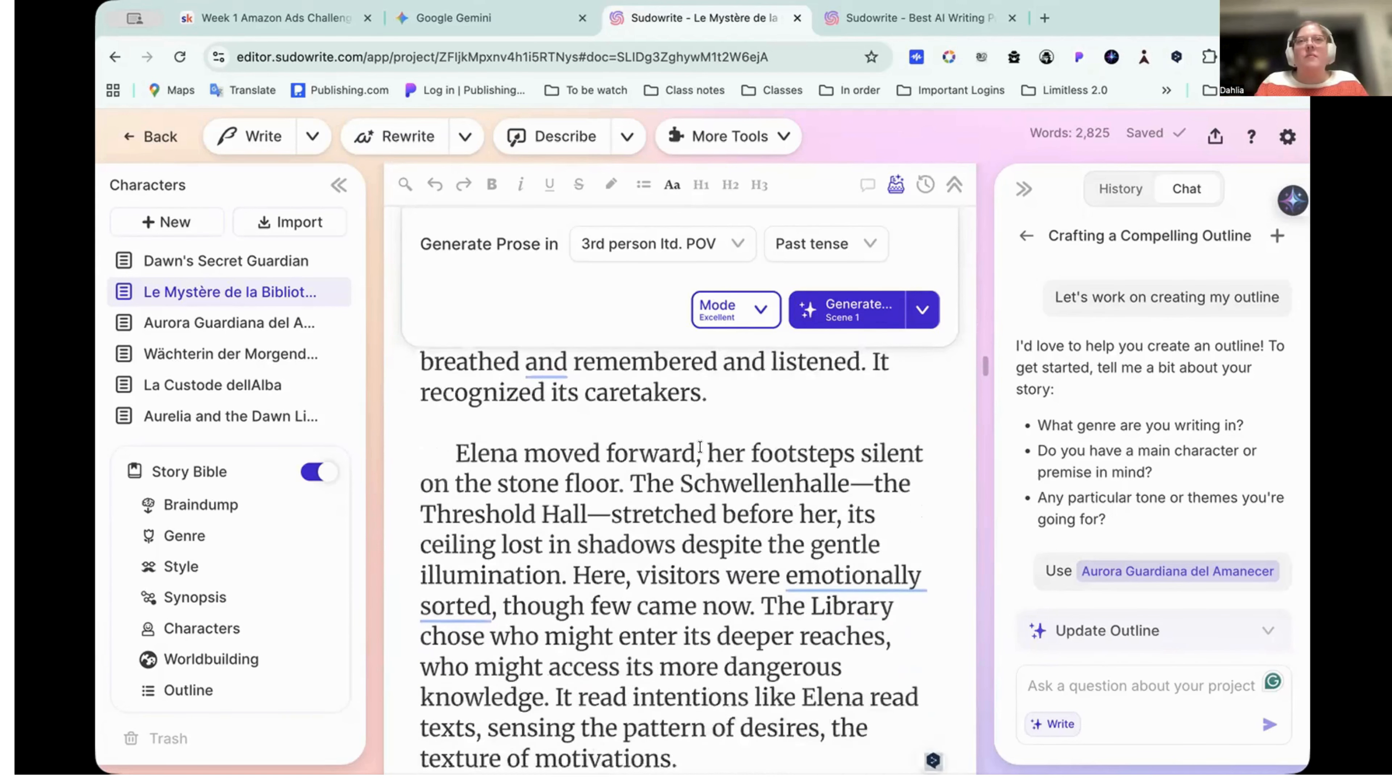
pyautogui.scroll(-7, 699, 447)
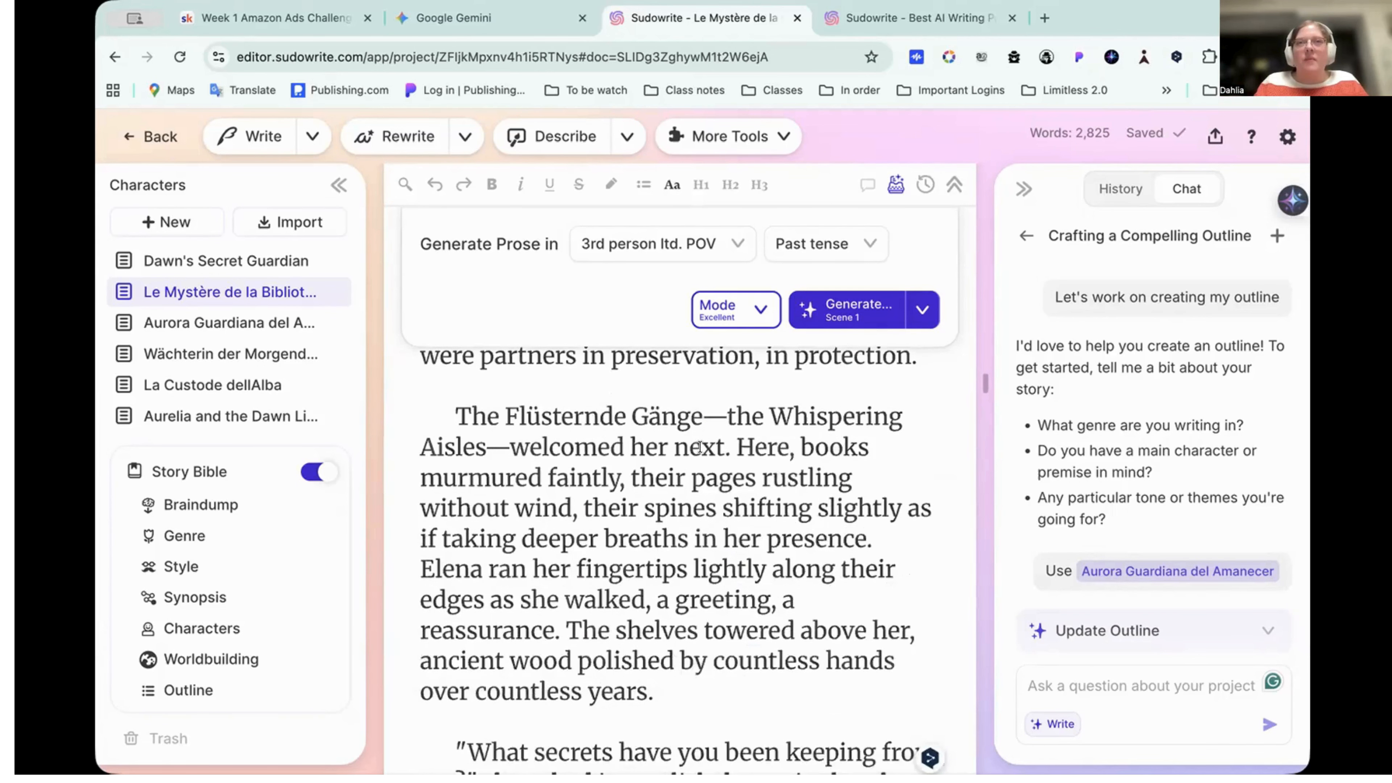
pyautogui.moveTo(454, 416); pyautogui.dragTo(752, 417)
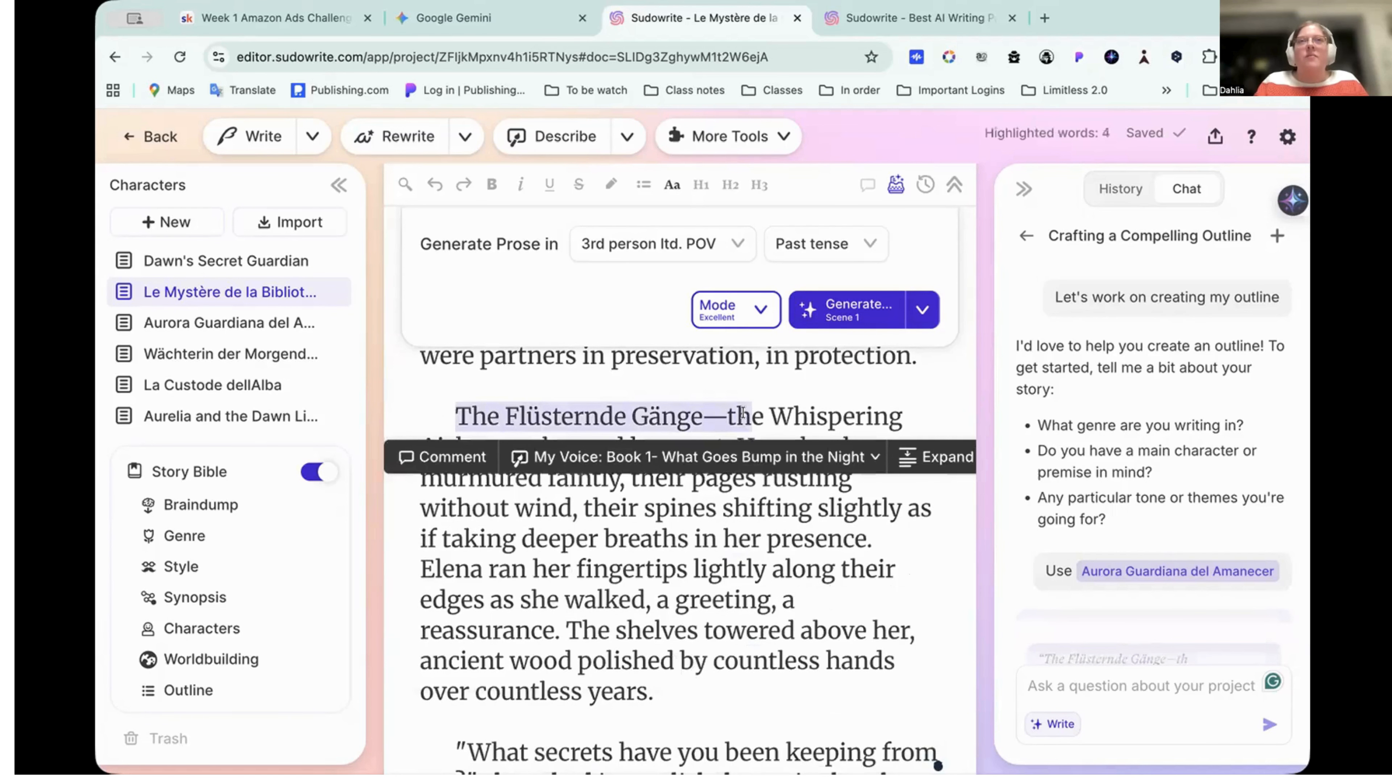
pyautogui.click(795, 508)
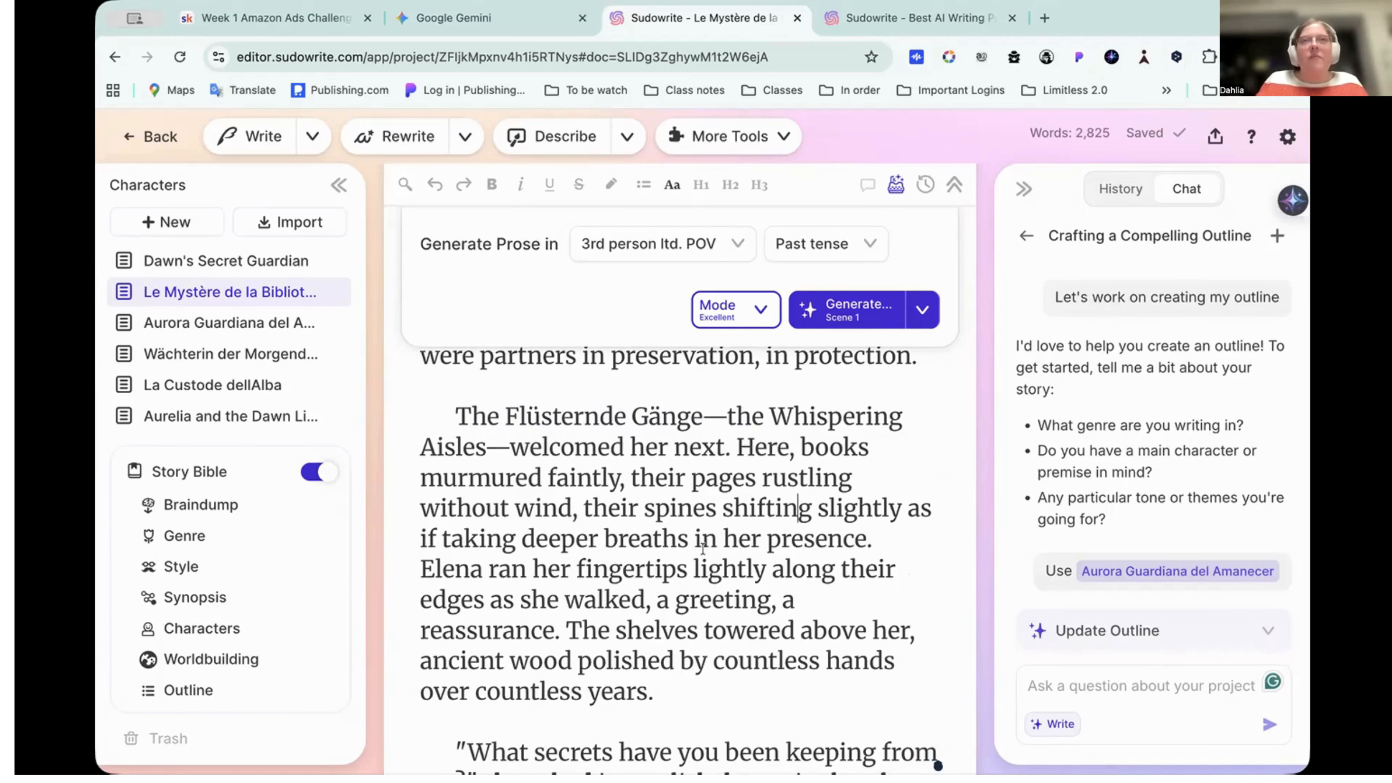
# Read the rest of the scene with the visitor and the grimoire, checking how dialogue switches between French, German and English
pyautogui.scroll(2, 703, 549)
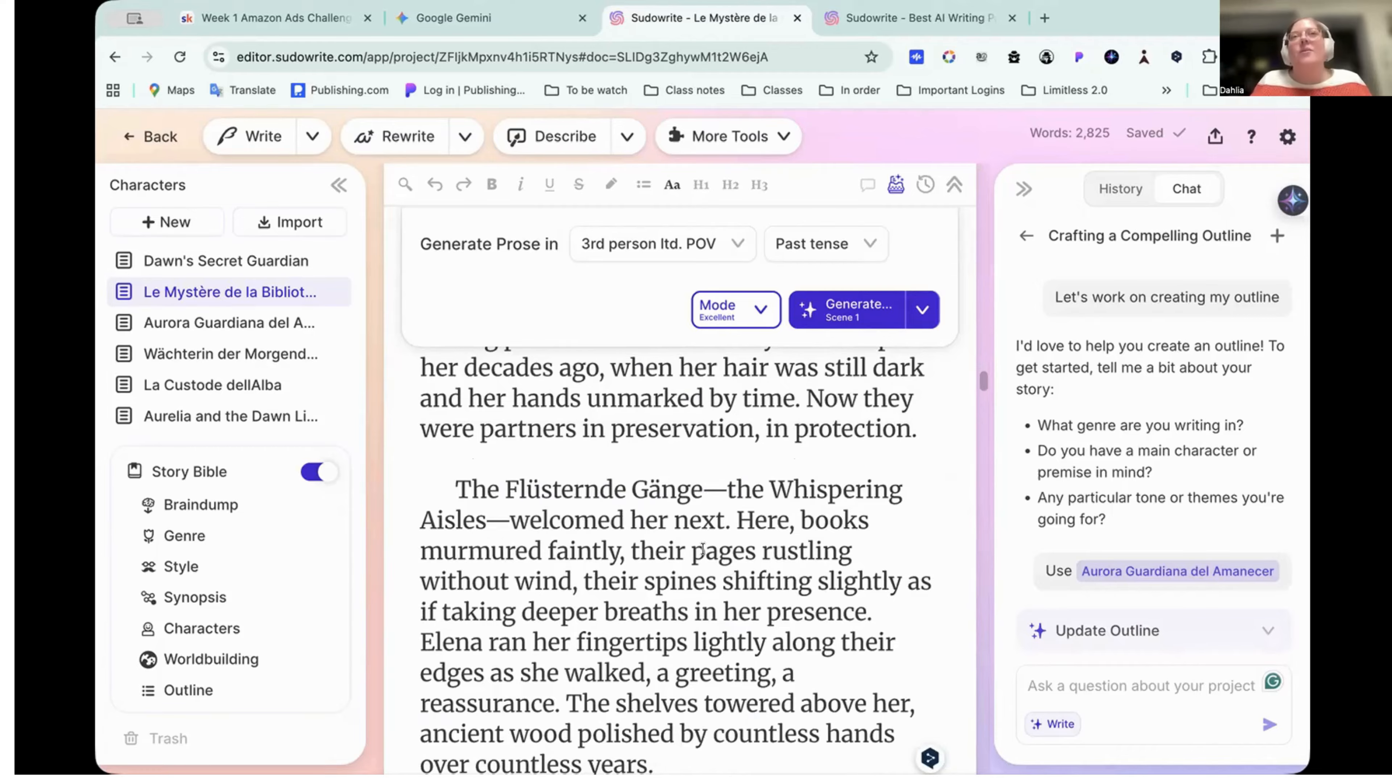
pyautogui.scroll(-10, 703, 548)
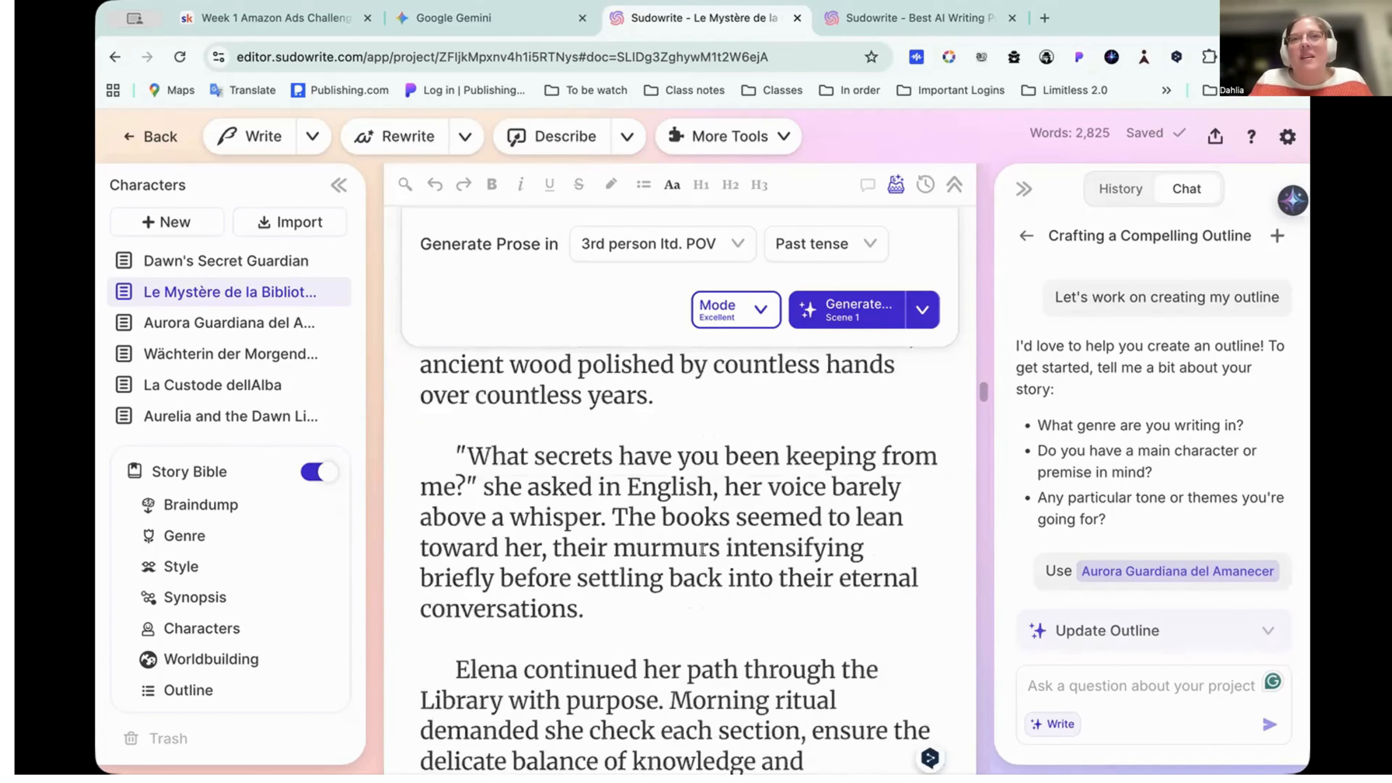
pyautogui.scroll(-9, 703, 548)
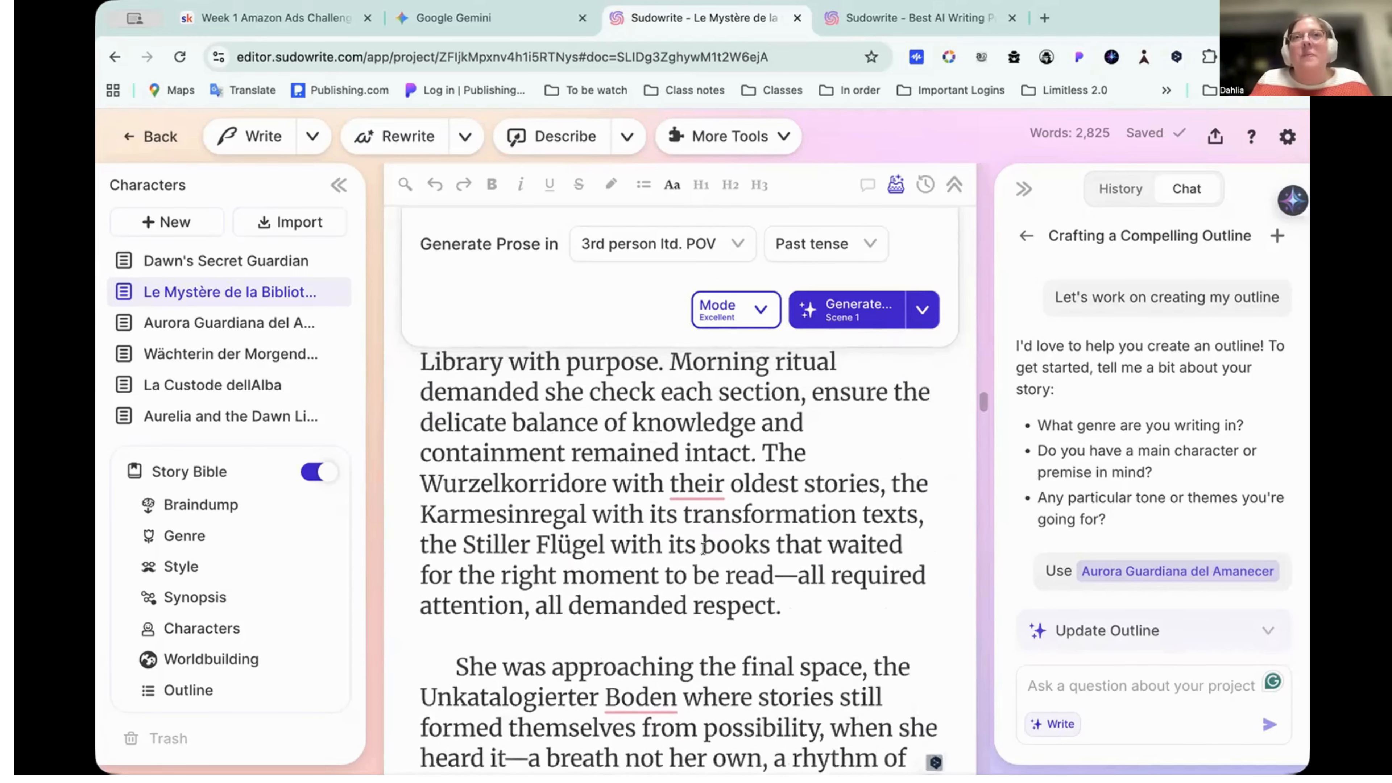
pyautogui.scroll(1, 702, 549)
pyautogui.scroll(-12, 660, 463)
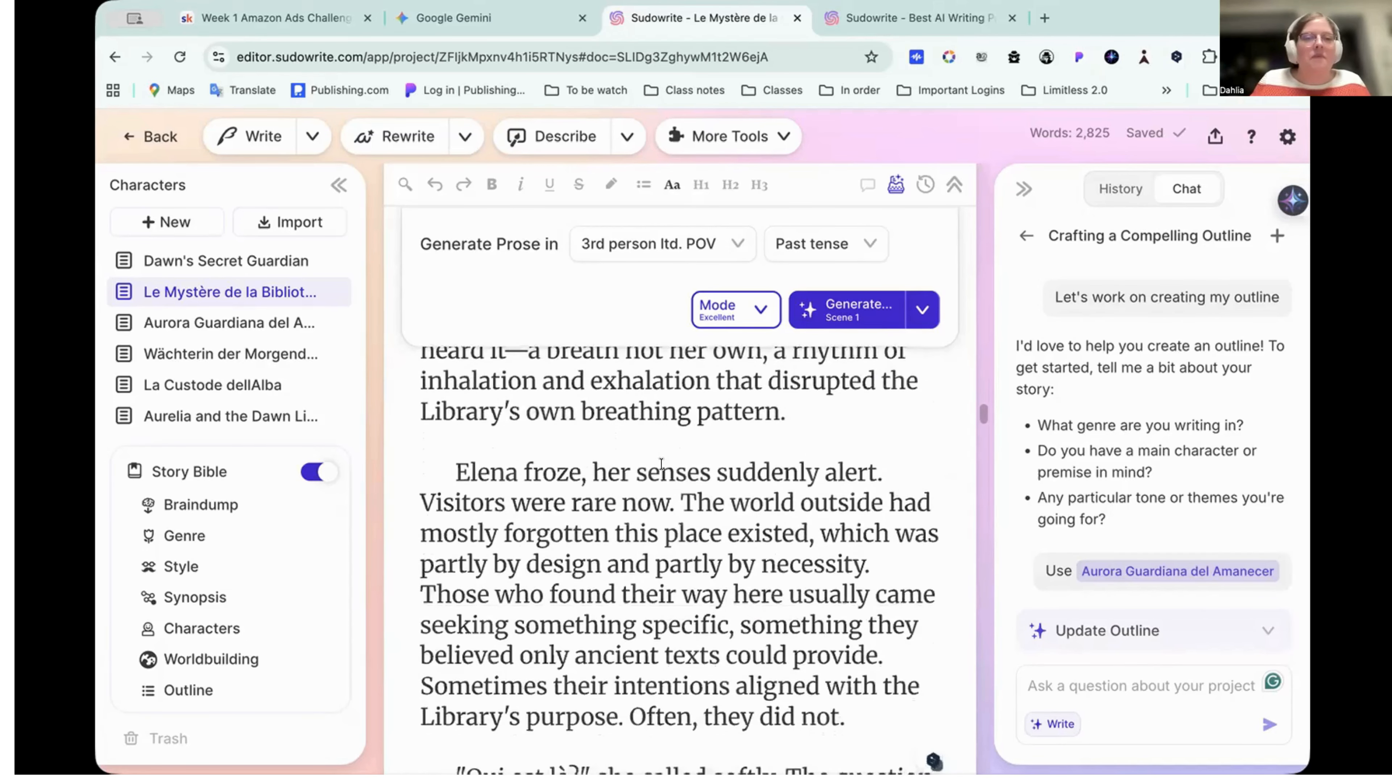
pyautogui.scroll(-8, 660, 463)
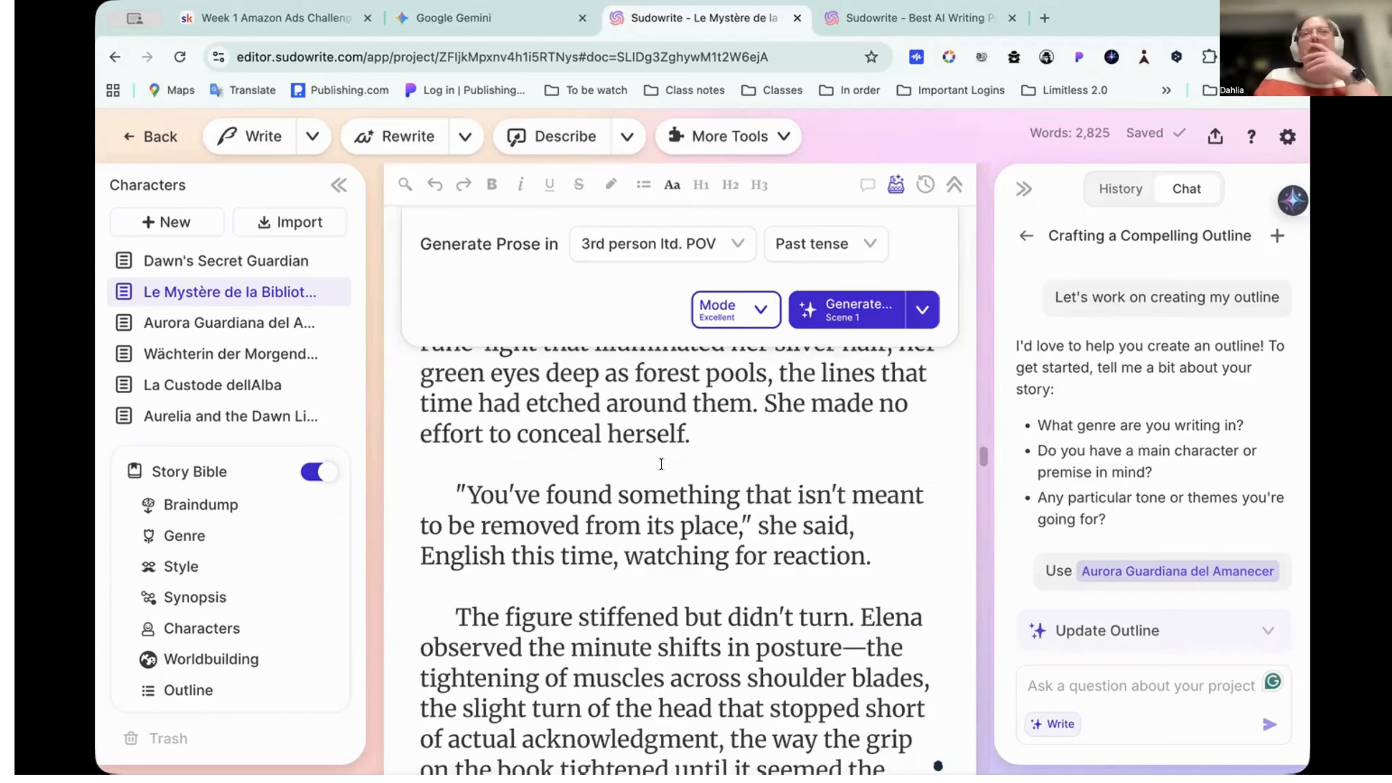
pyautogui.scroll(-10, 661, 463)
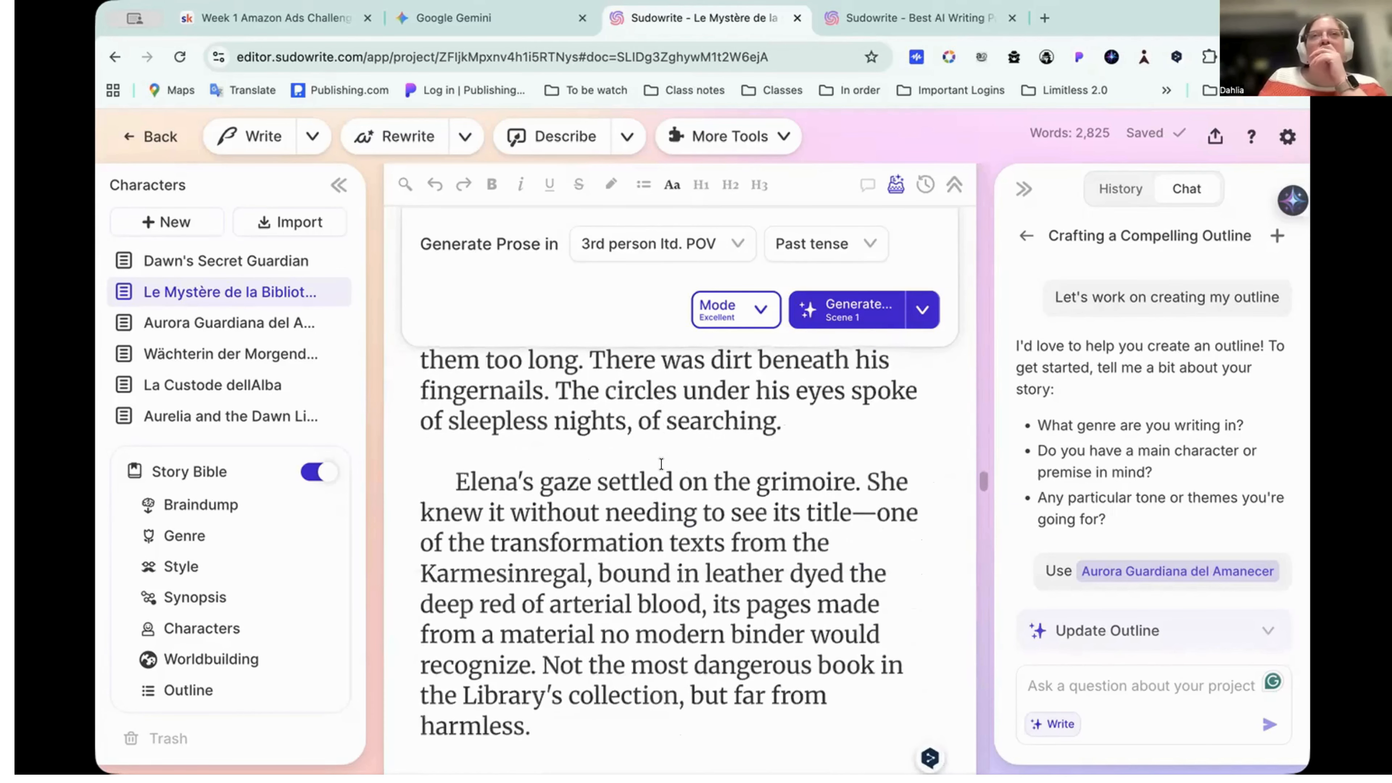
pyautogui.scroll(-3, 661, 463)
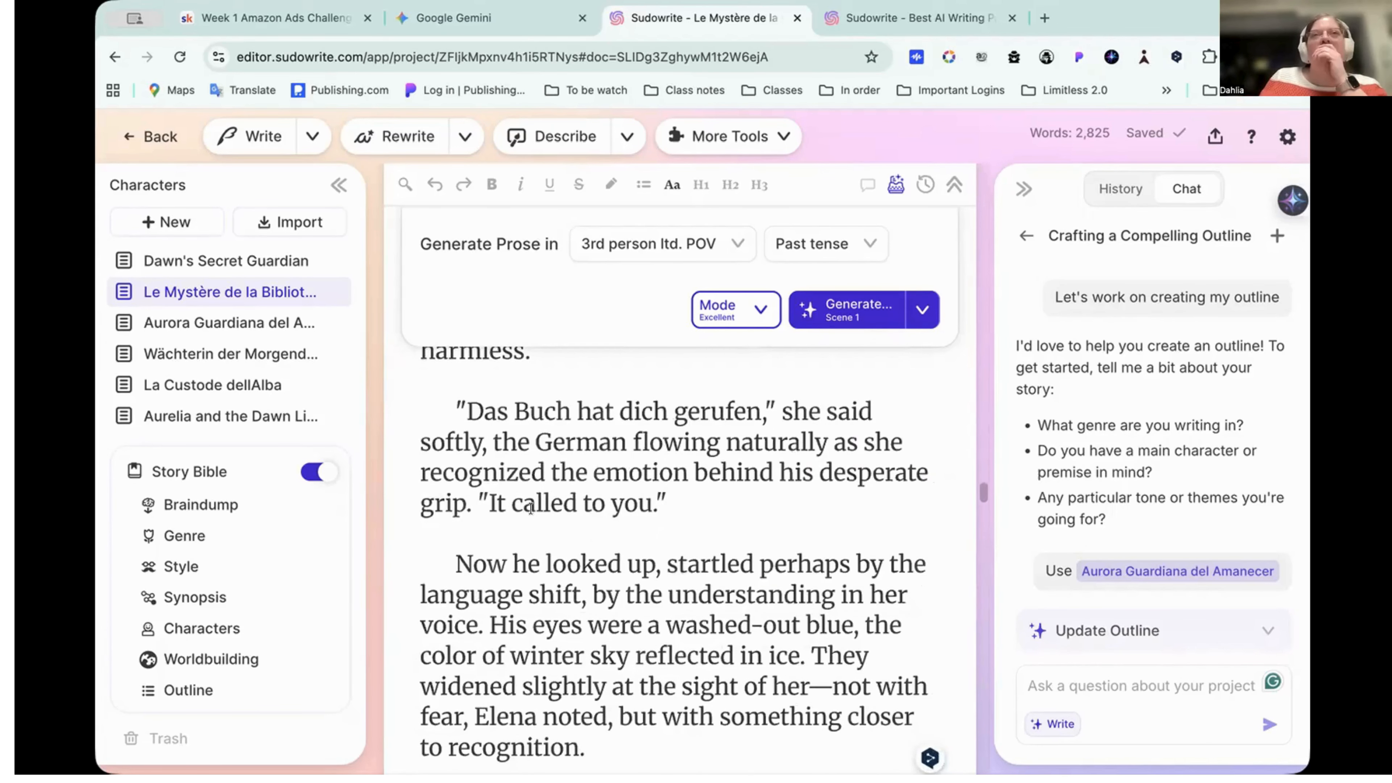
pyautogui.scroll(-7, 725, 517)
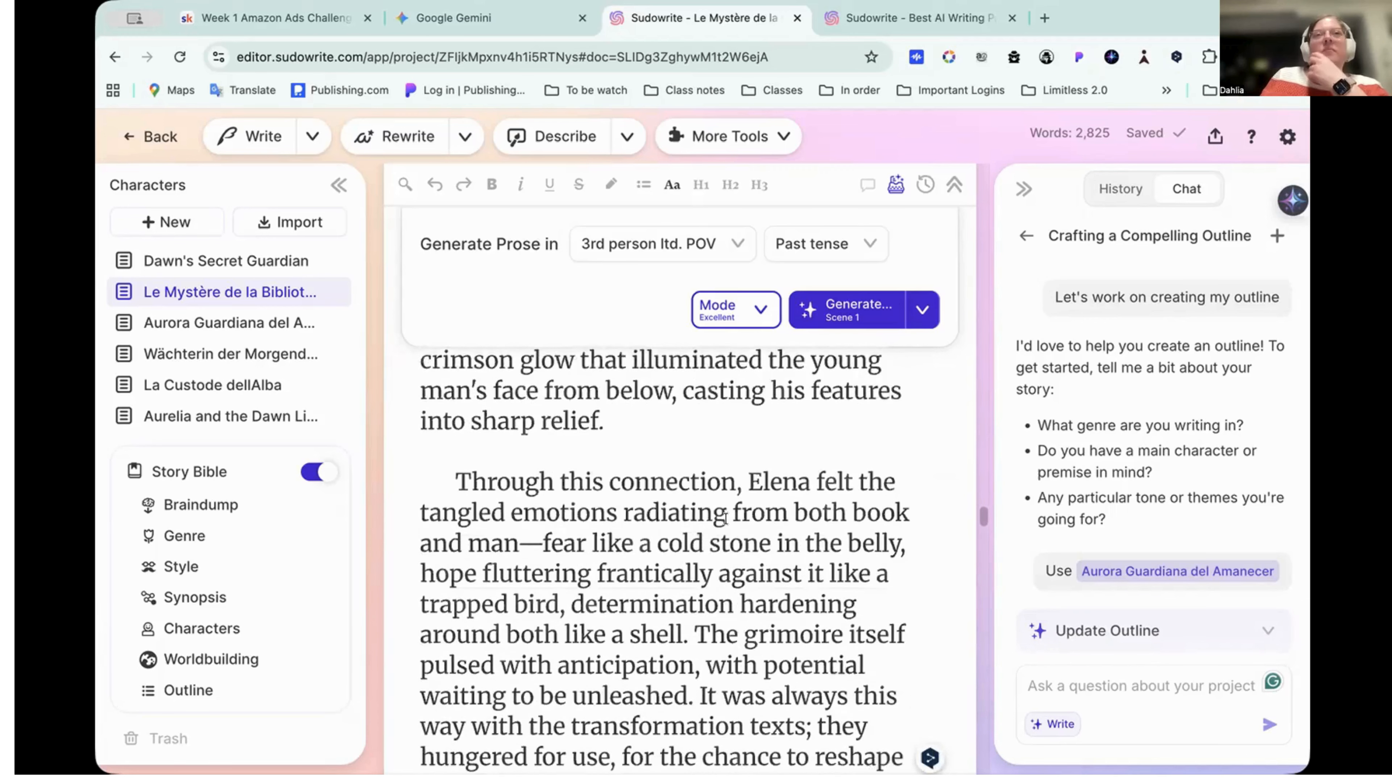
pyautogui.scroll(-10, 725, 518)
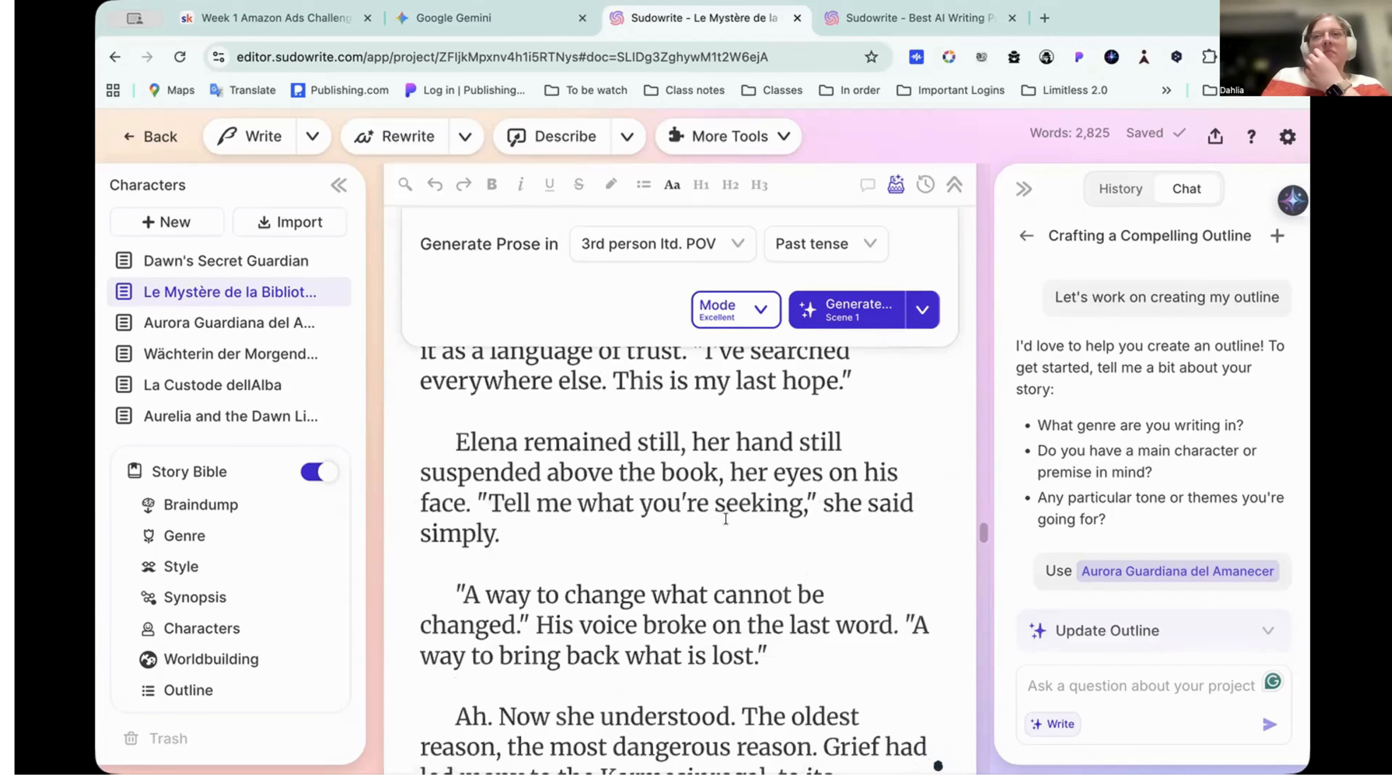
# Read the grieving young man's conversation with Elena, checking the German lines "Mein Beileid" and "Wer ist dein Vater?" against the surrounding English
pyautogui.scroll(-7, 725, 518)
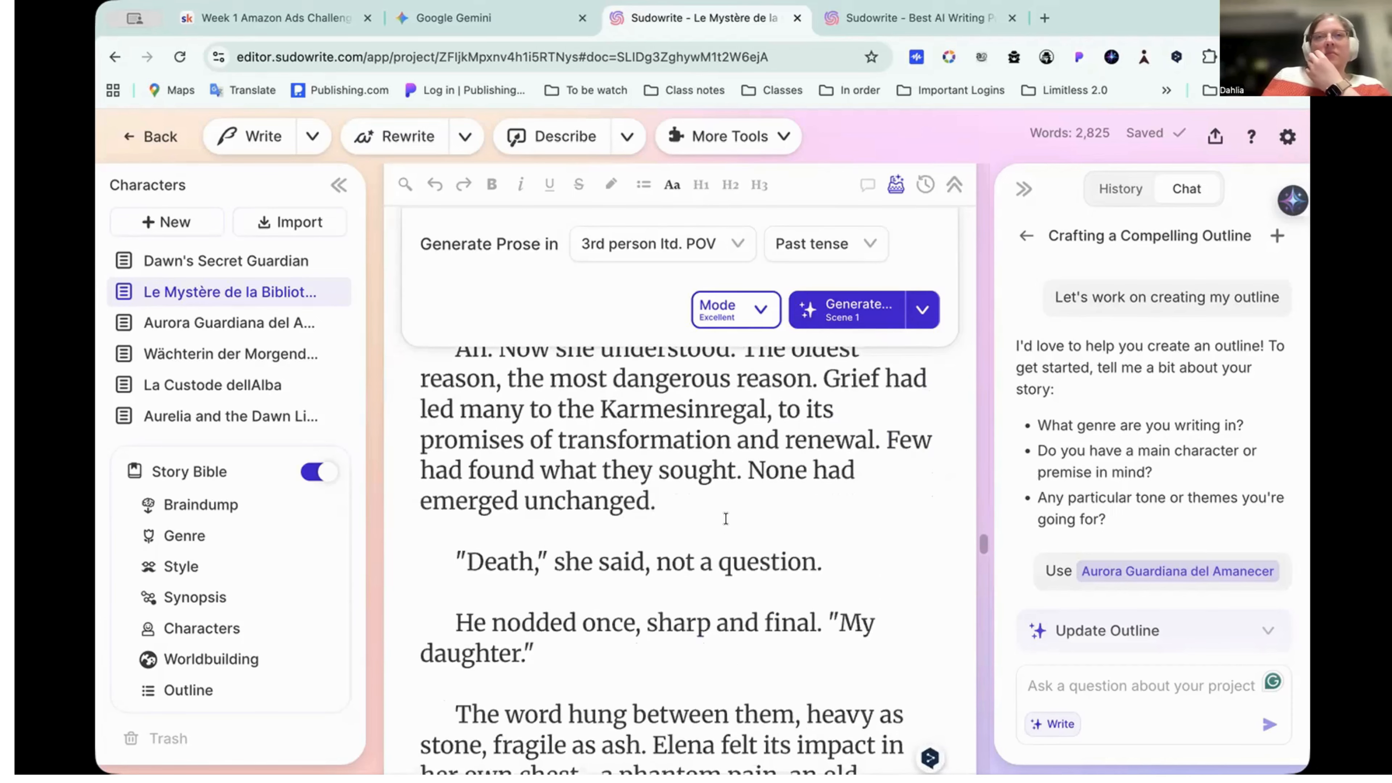
pyautogui.scroll(-8, 726, 517)
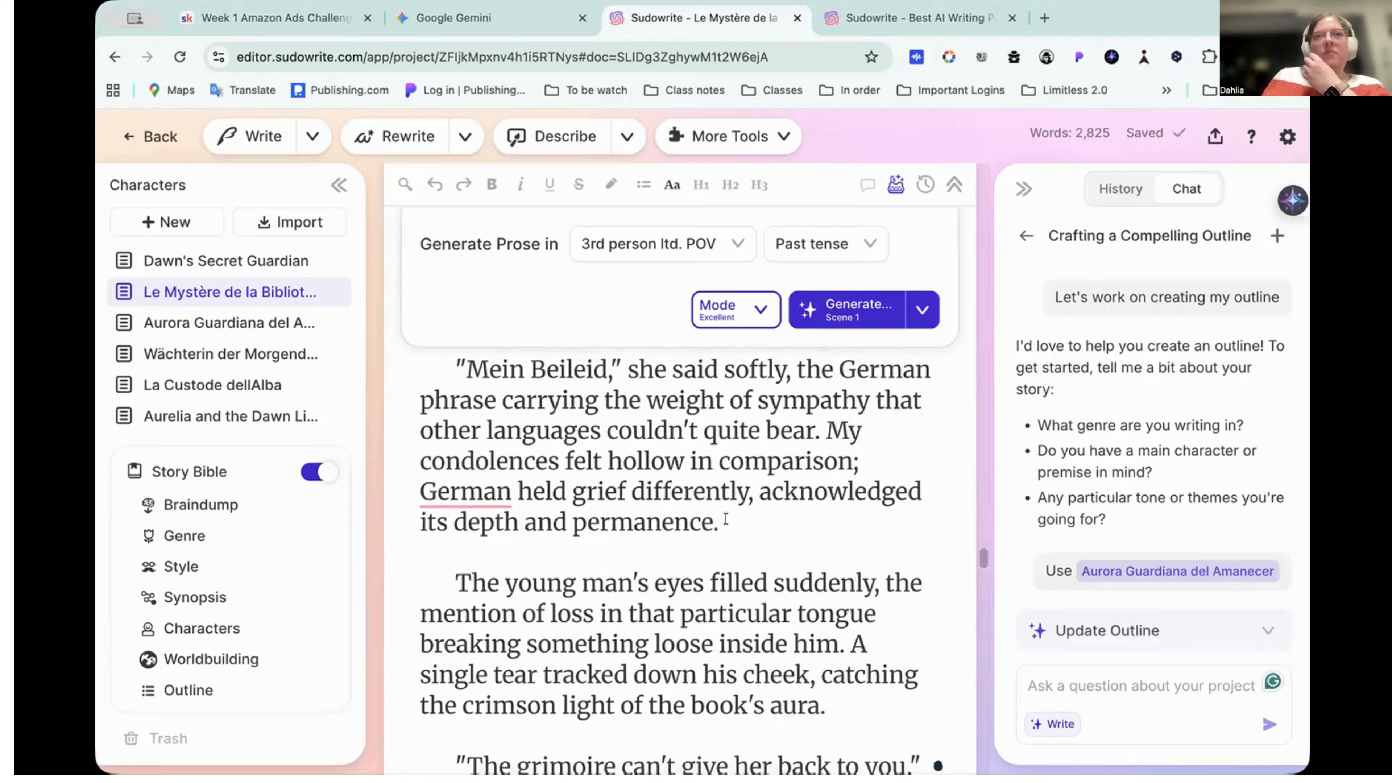
pyautogui.scroll(-10, 725, 518)
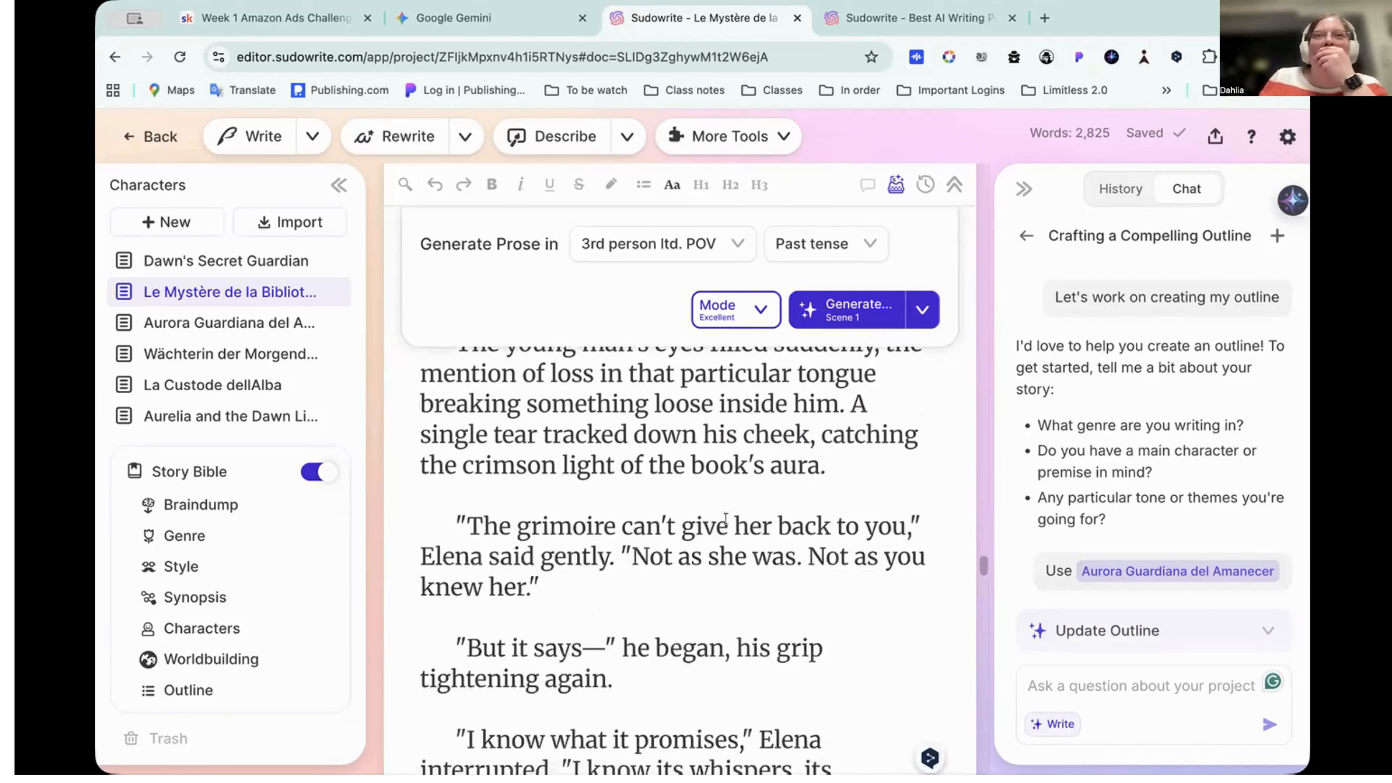
pyautogui.scroll(-11, 725, 518)
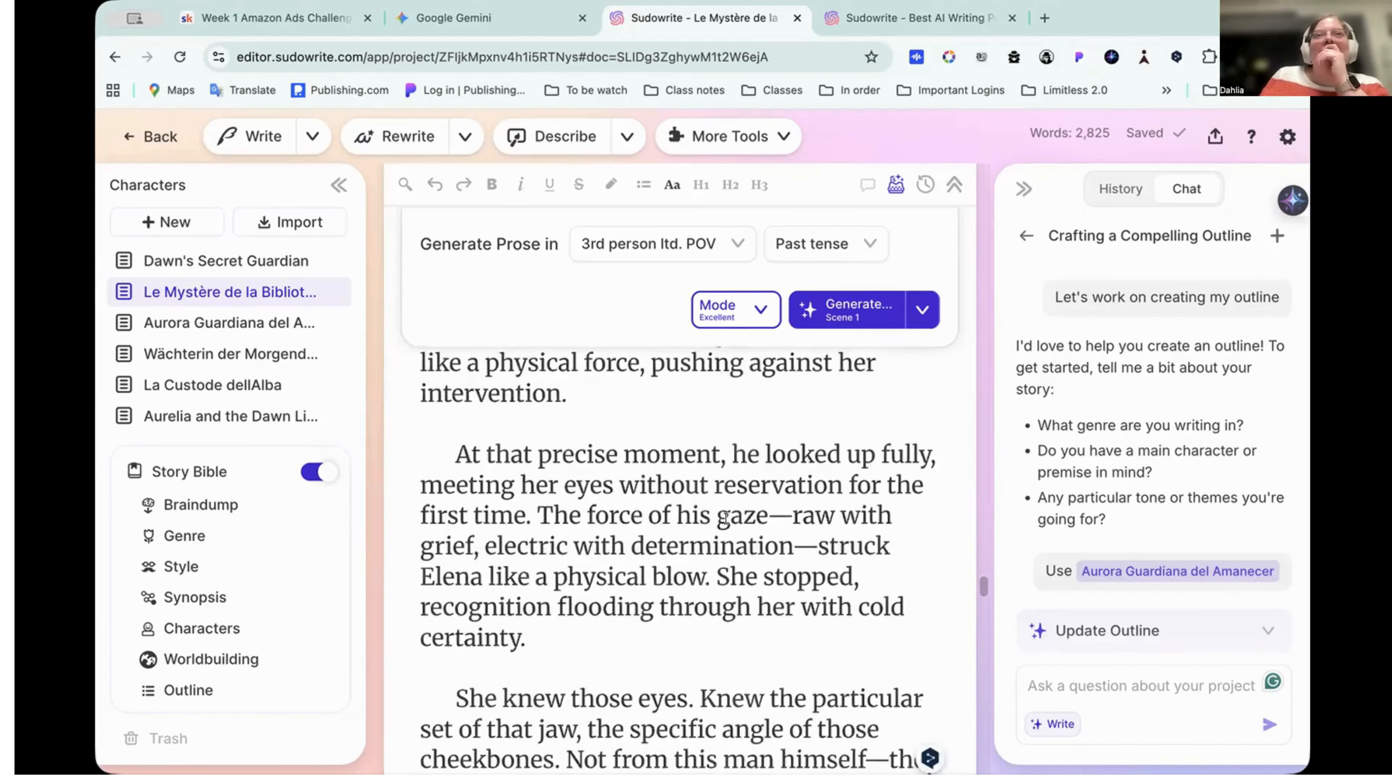
pyautogui.scroll(-6, 726, 518)
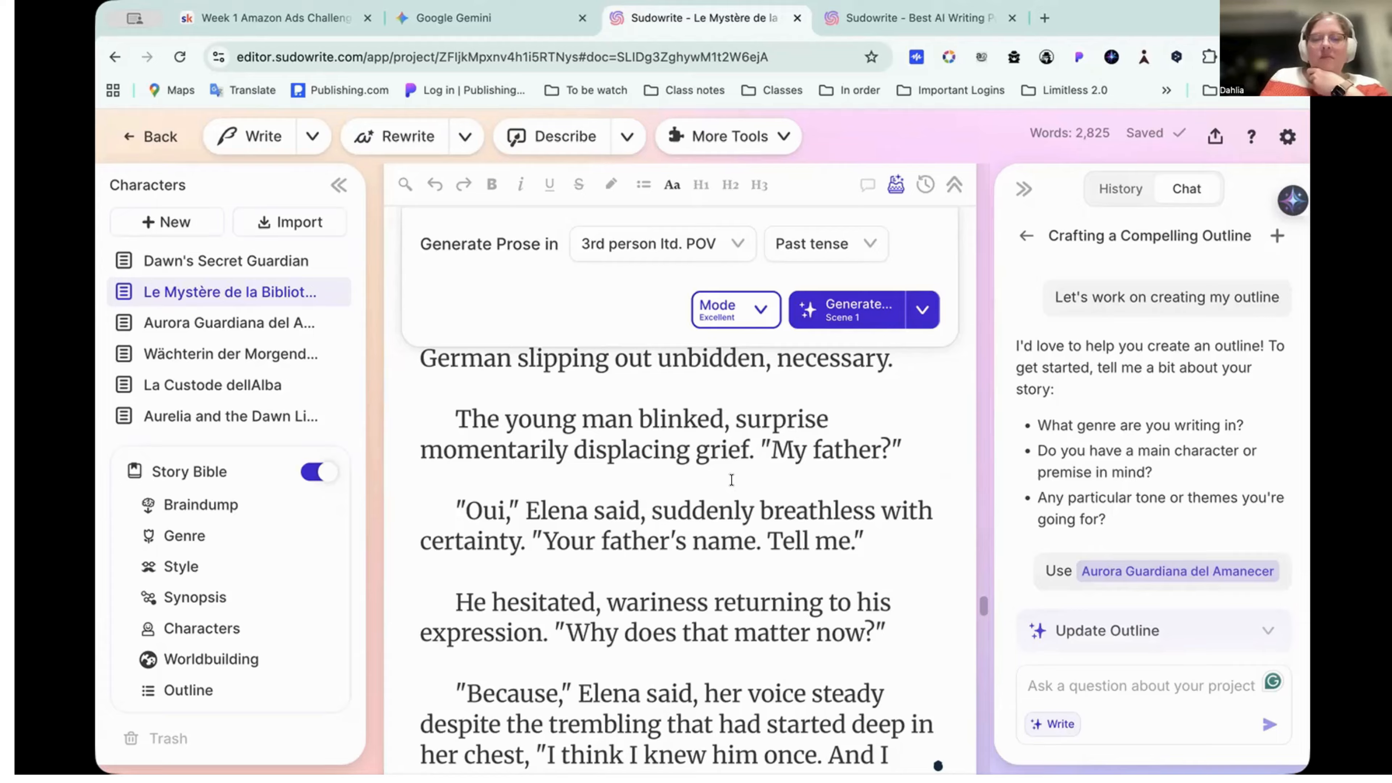
pyautogui.scroll(10, 731, 479)
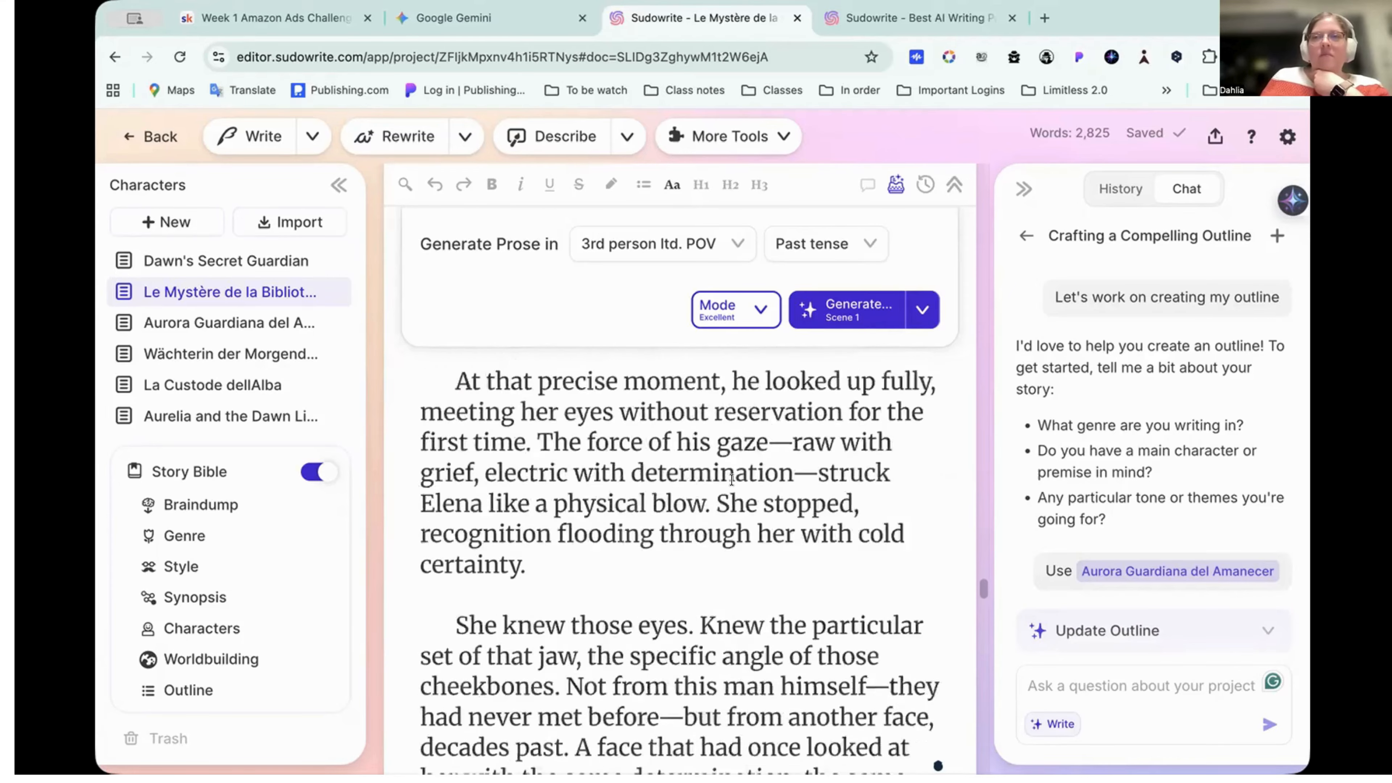
pyautogui.scroll(-10, 731, 480)
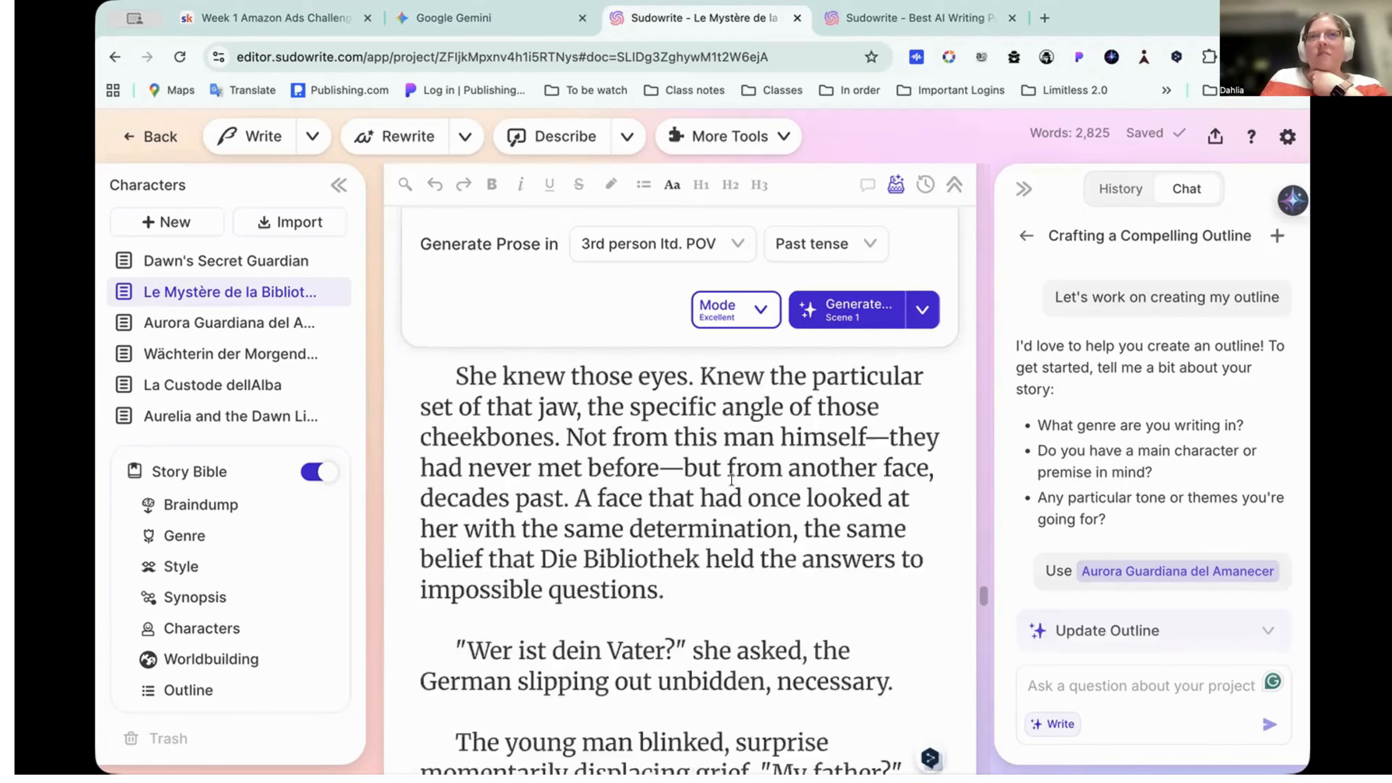
# Open the "Aurora Guardiana del Amanecer" document and review its Spanish scene description and the extra instructions for code-switching
pyautogui.click(258, 321)
pyautogui.scroll(-5, 623, 450)
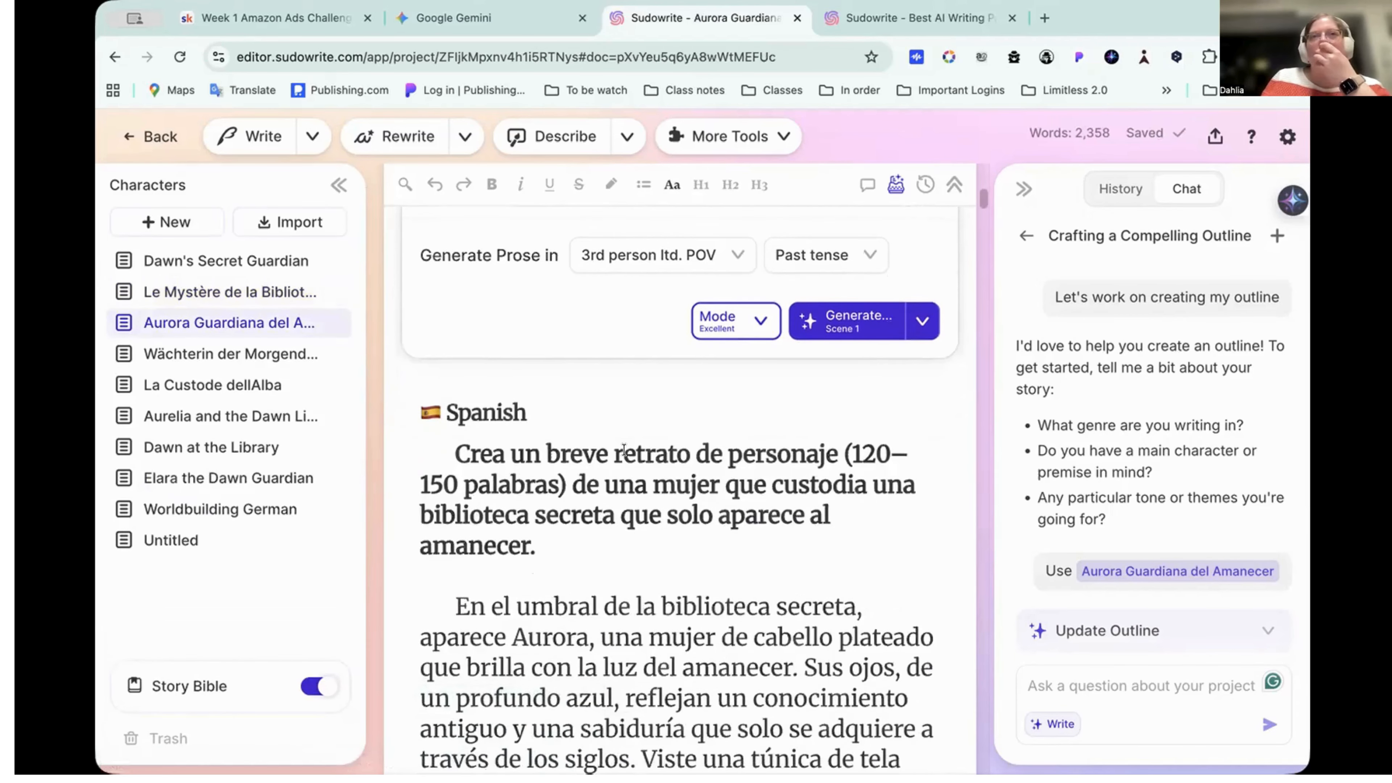
pyautogui.scroll(5, 624, 449)
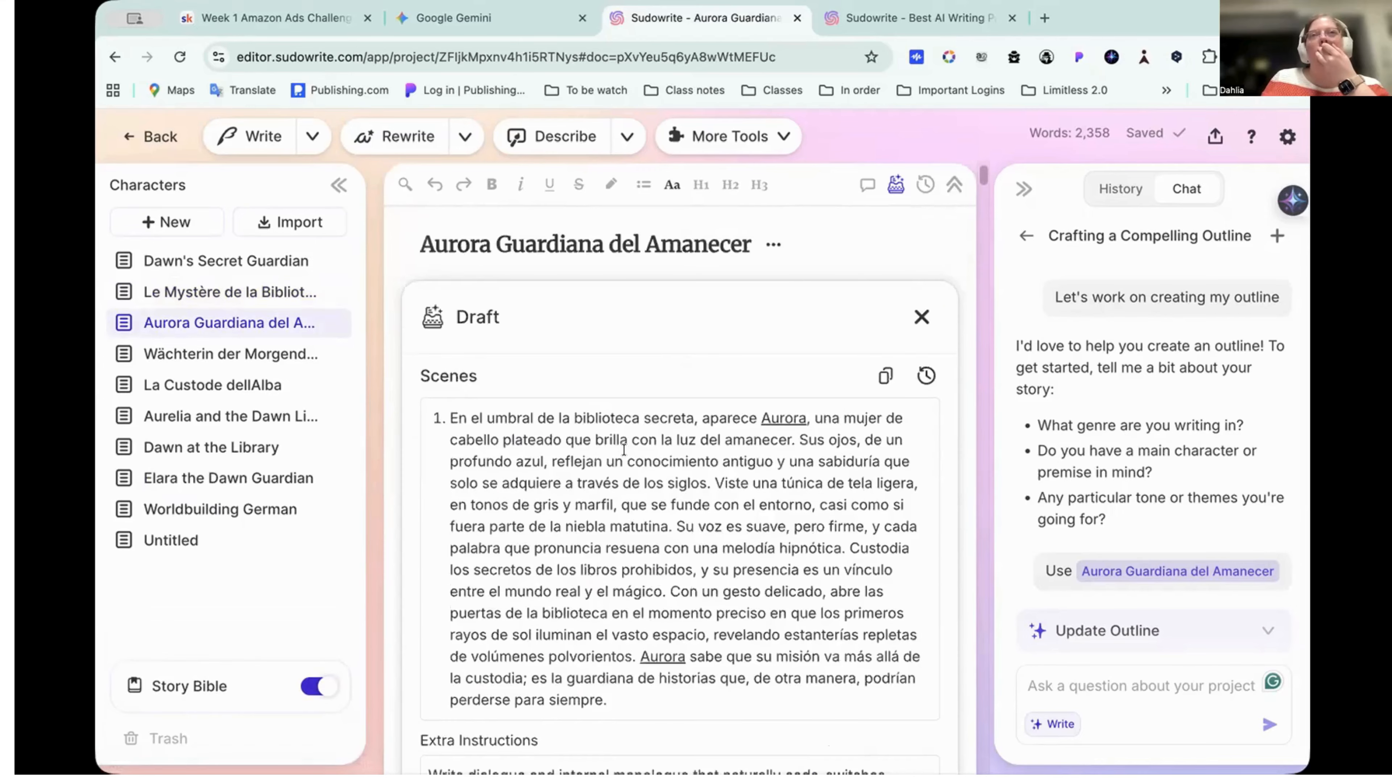
pyautogui.scroll(-3, 630, 329)
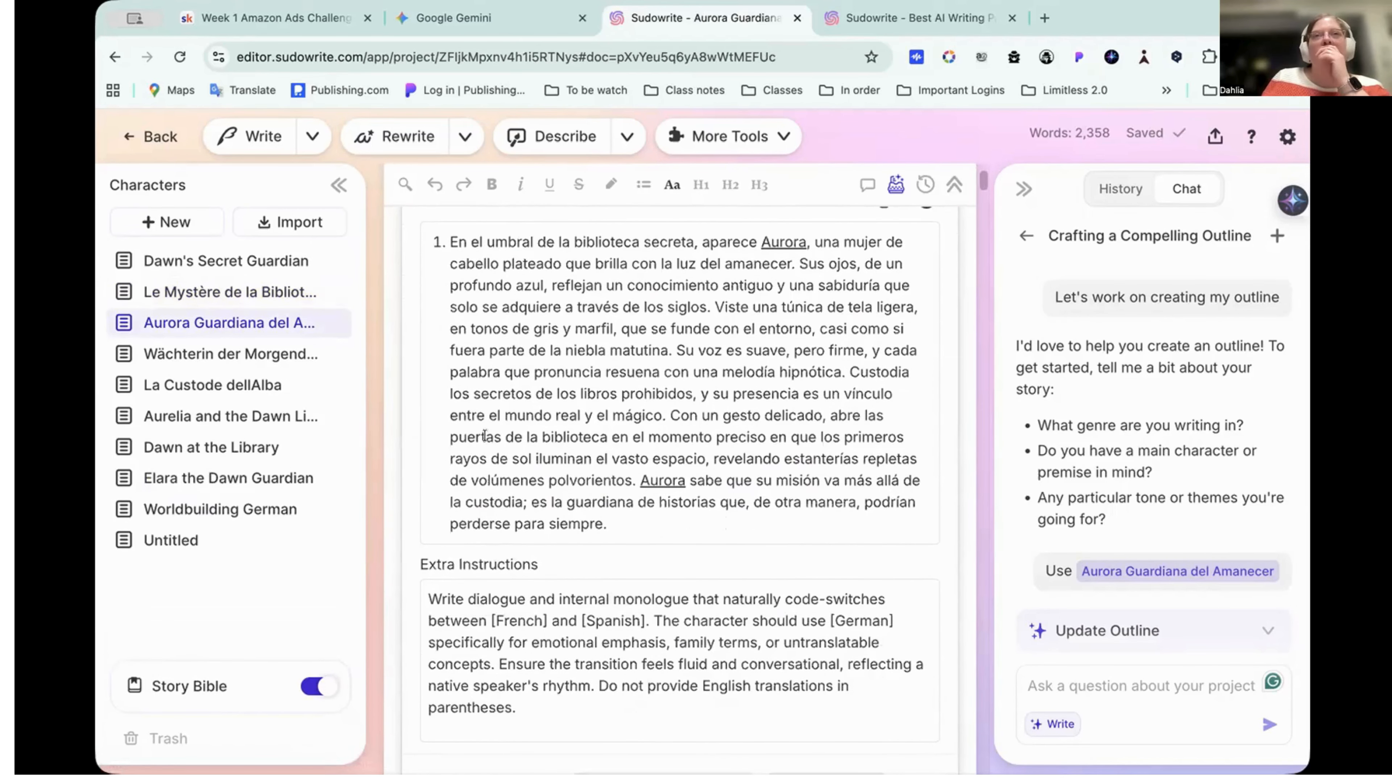
pyautogui.scroll(-3, 614, 455)
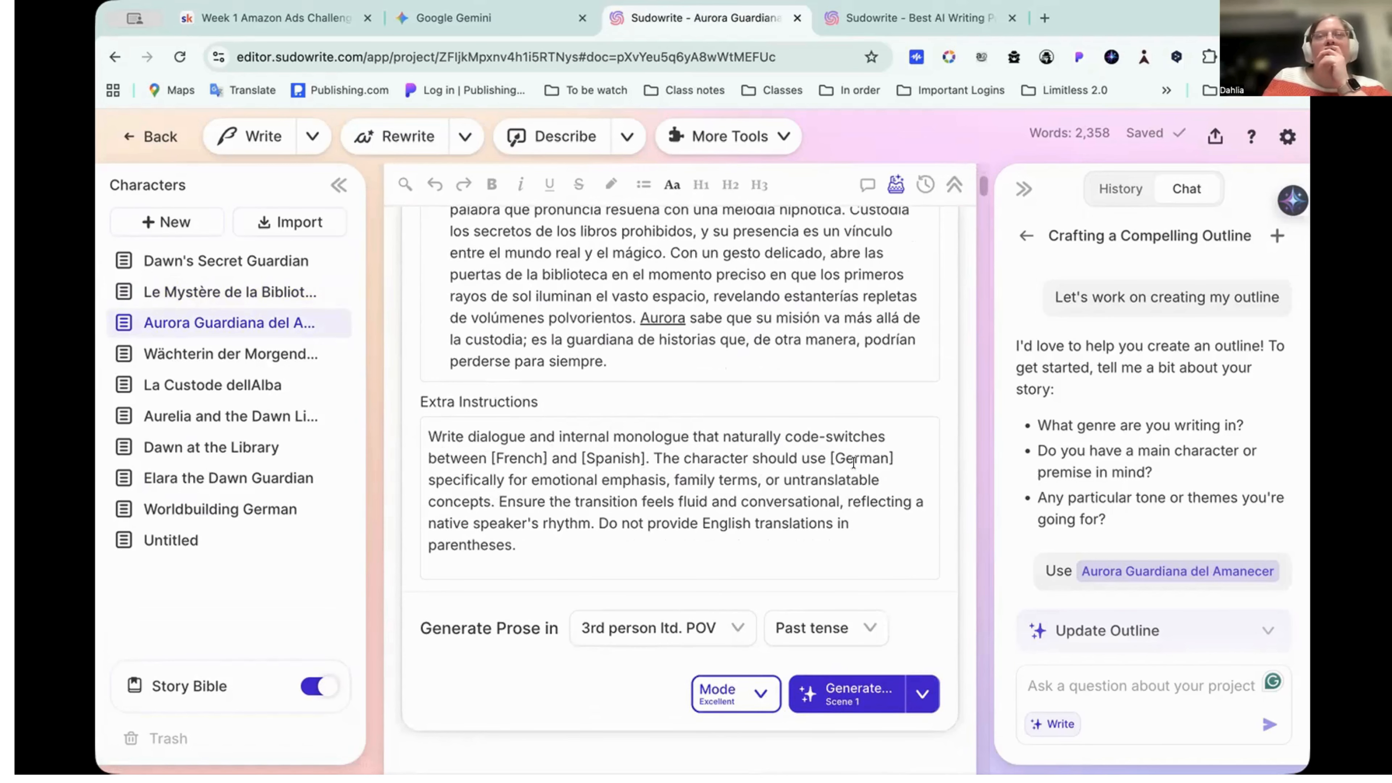
pyautogui.scroll(-5, 851, 483)
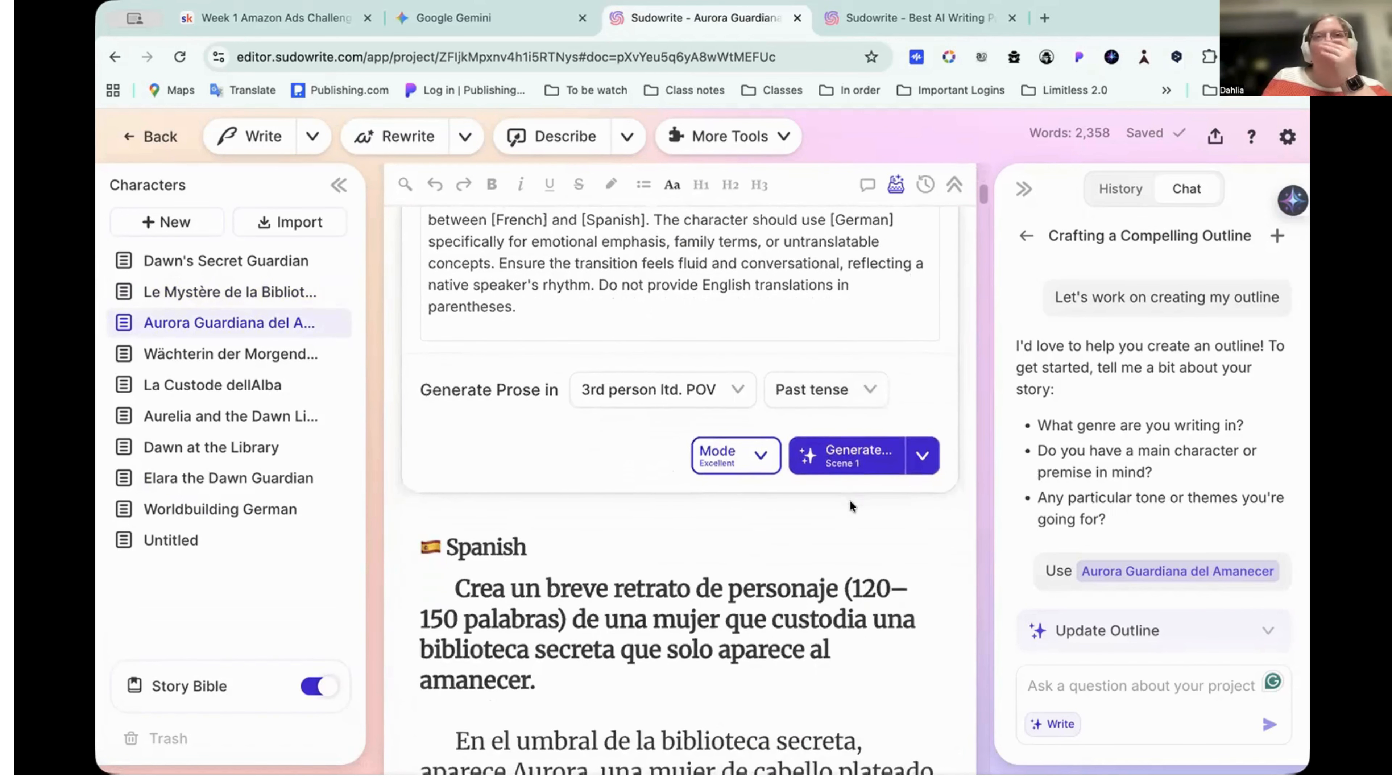
# Read the opening of Aurora's generated Scene 1 and highlight the French word "Allons-y" where the doors part
pyautogui.scroll(-15, 849, 501)
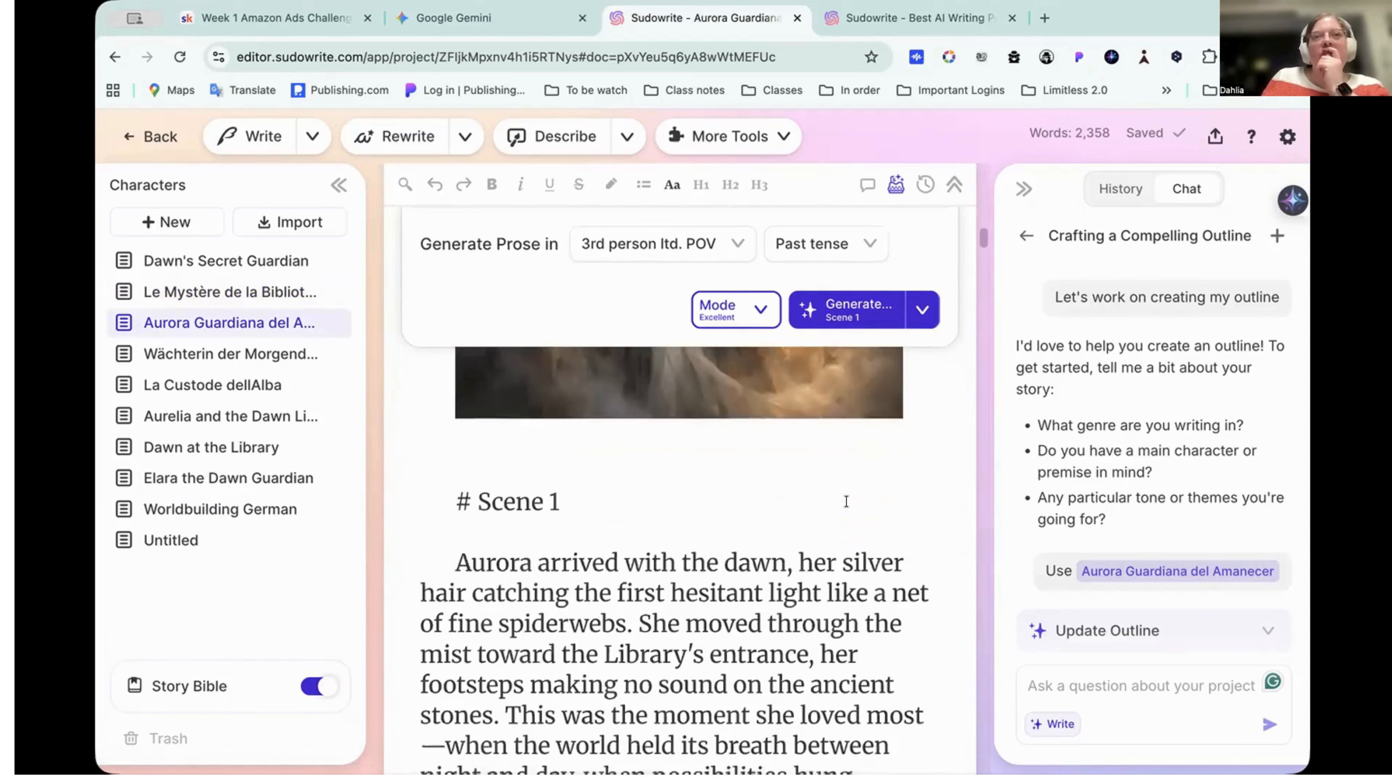
pyautogui.scroll(-2, 846, 501)
pyautogui.scroll(-2, 813, 473)
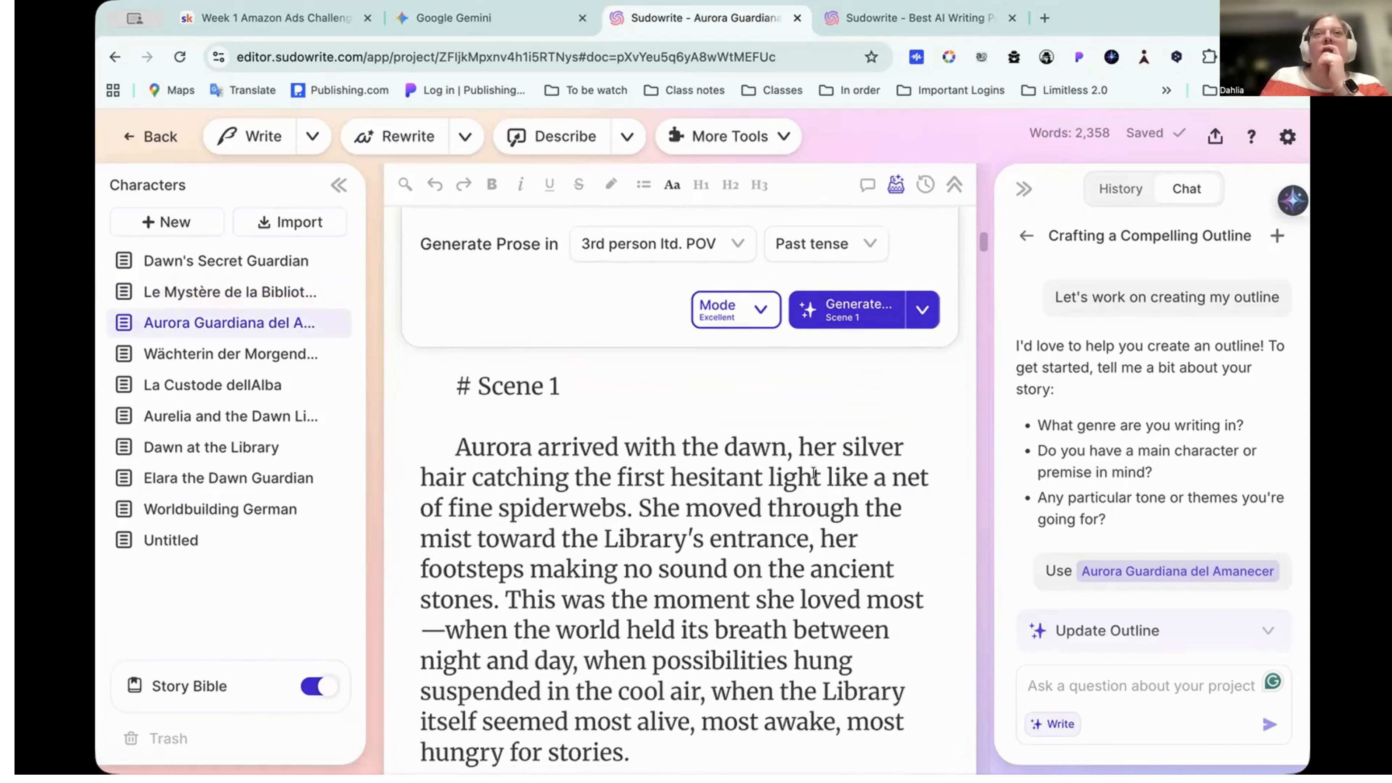
pyautogui.scroll(-20, 813, 472)
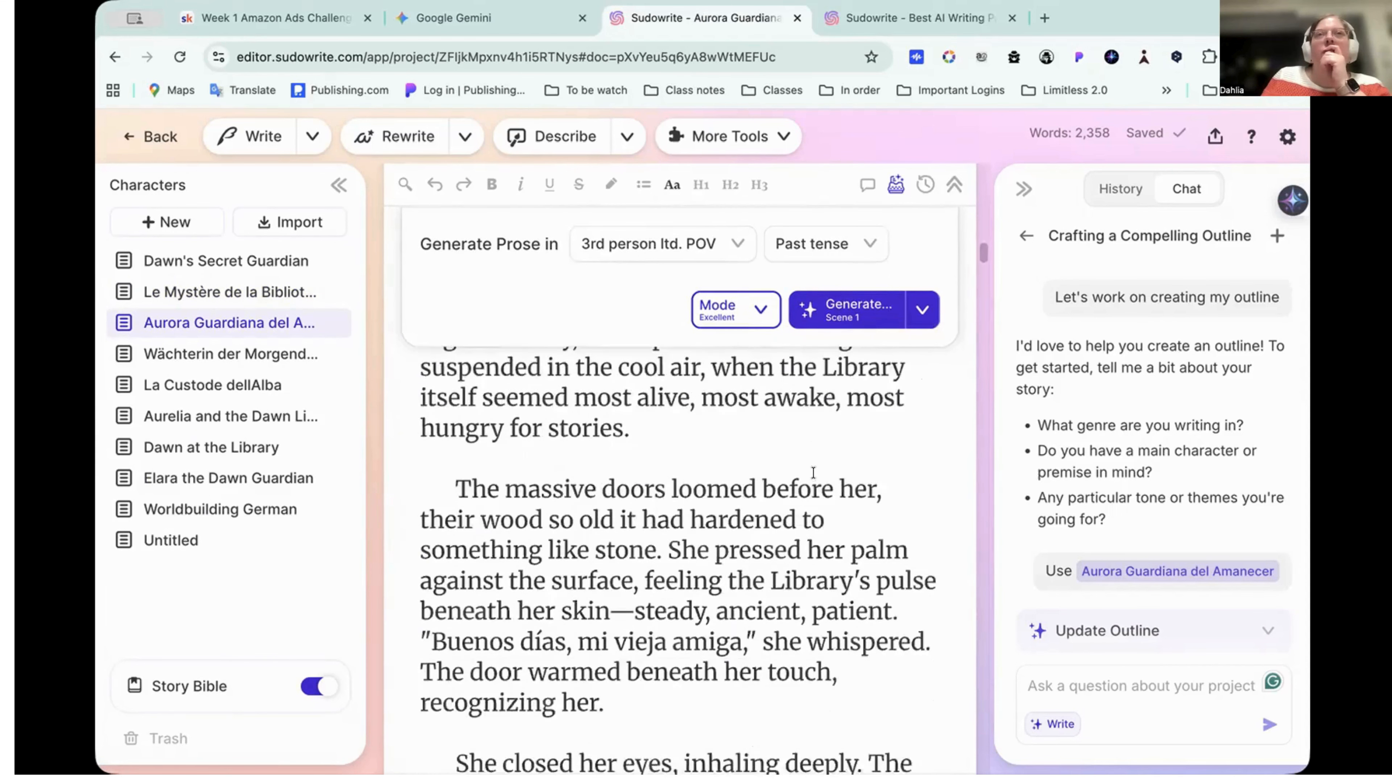
pyautogui.scroll(-5, 813, 473)
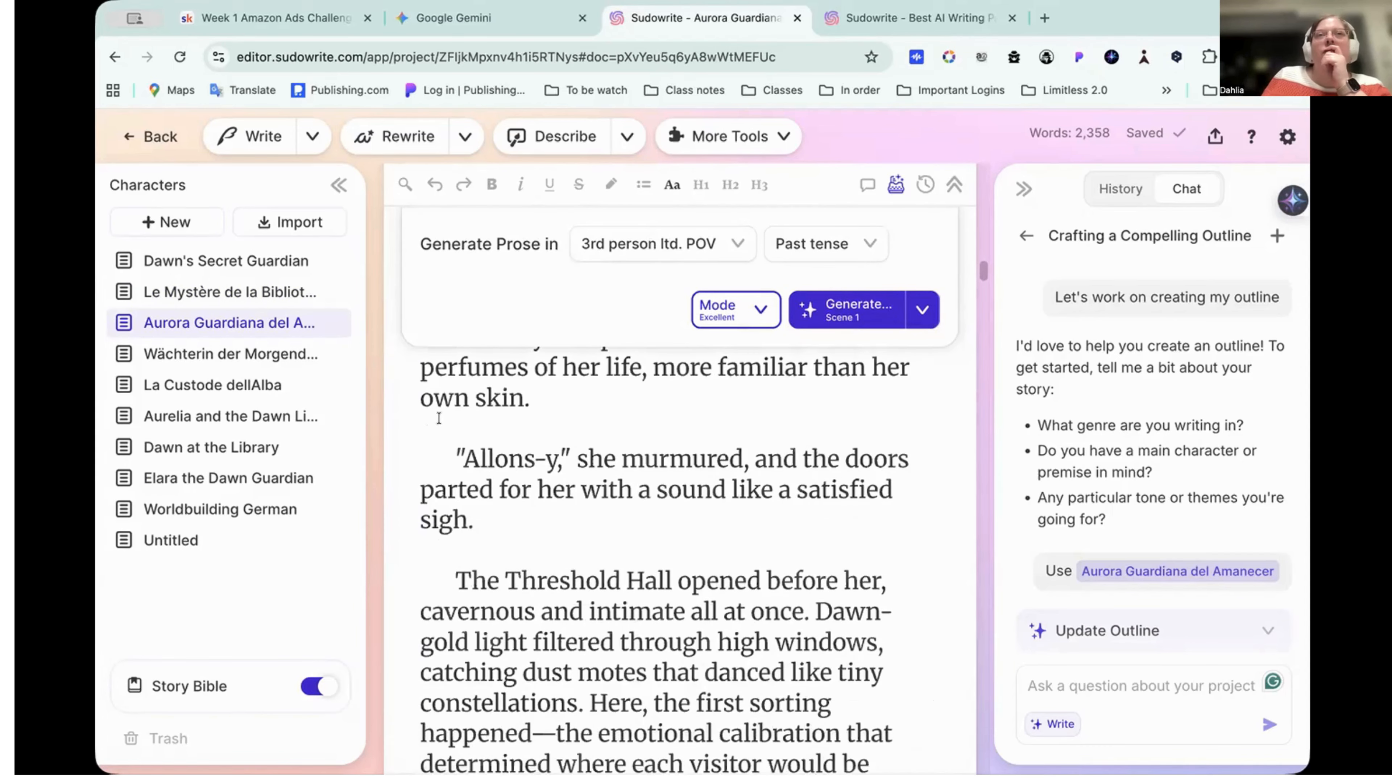
pyautogui.moveTo(458, 458); pyautogui.dragTo(554, 447)
# Find the Spanish line "Hay algo diferente hoy," after the Threshold Hall description and highlight it
pyautogui.scroll(-19, 555, 446)
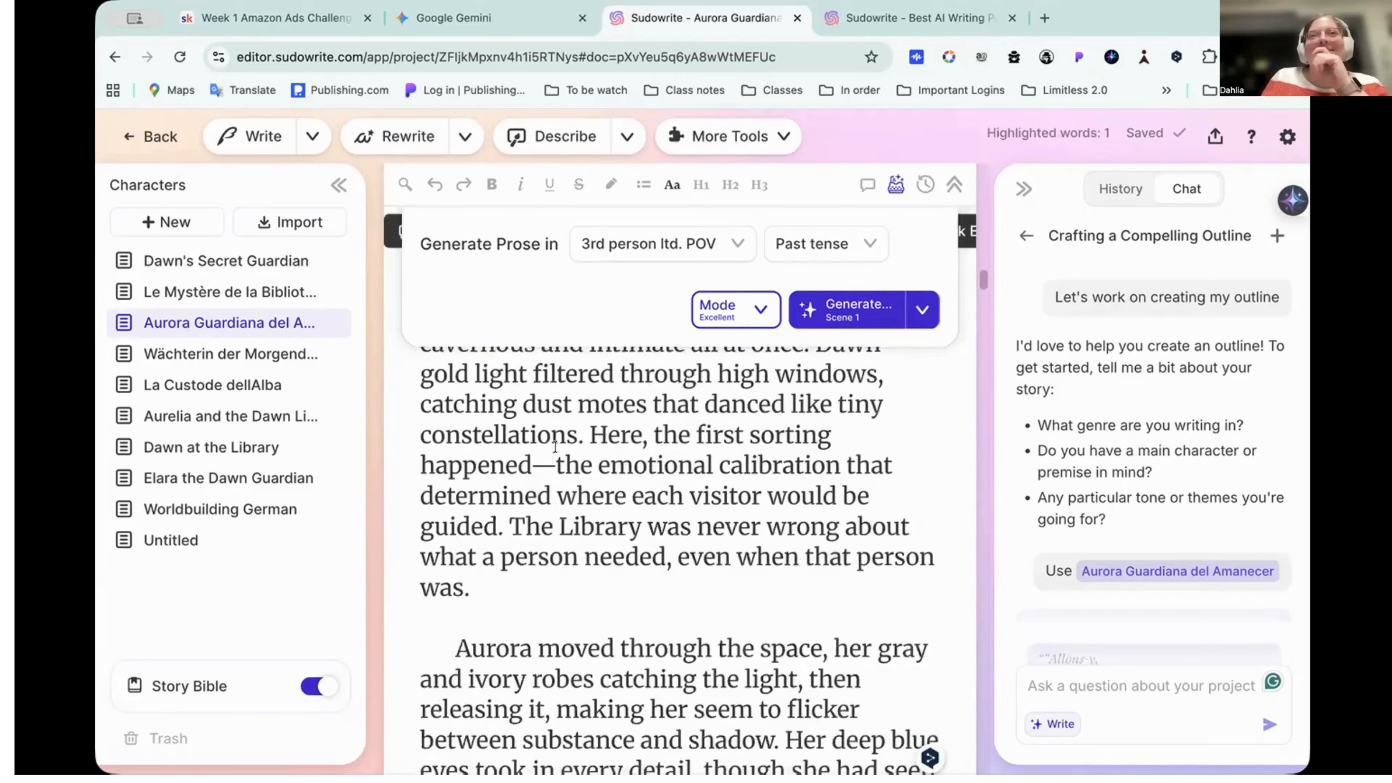
pyautogui.scroll(-4, 555, 447)
pyautogui.moveTo(466, 481); pyautogui.dragTo(710, 485)
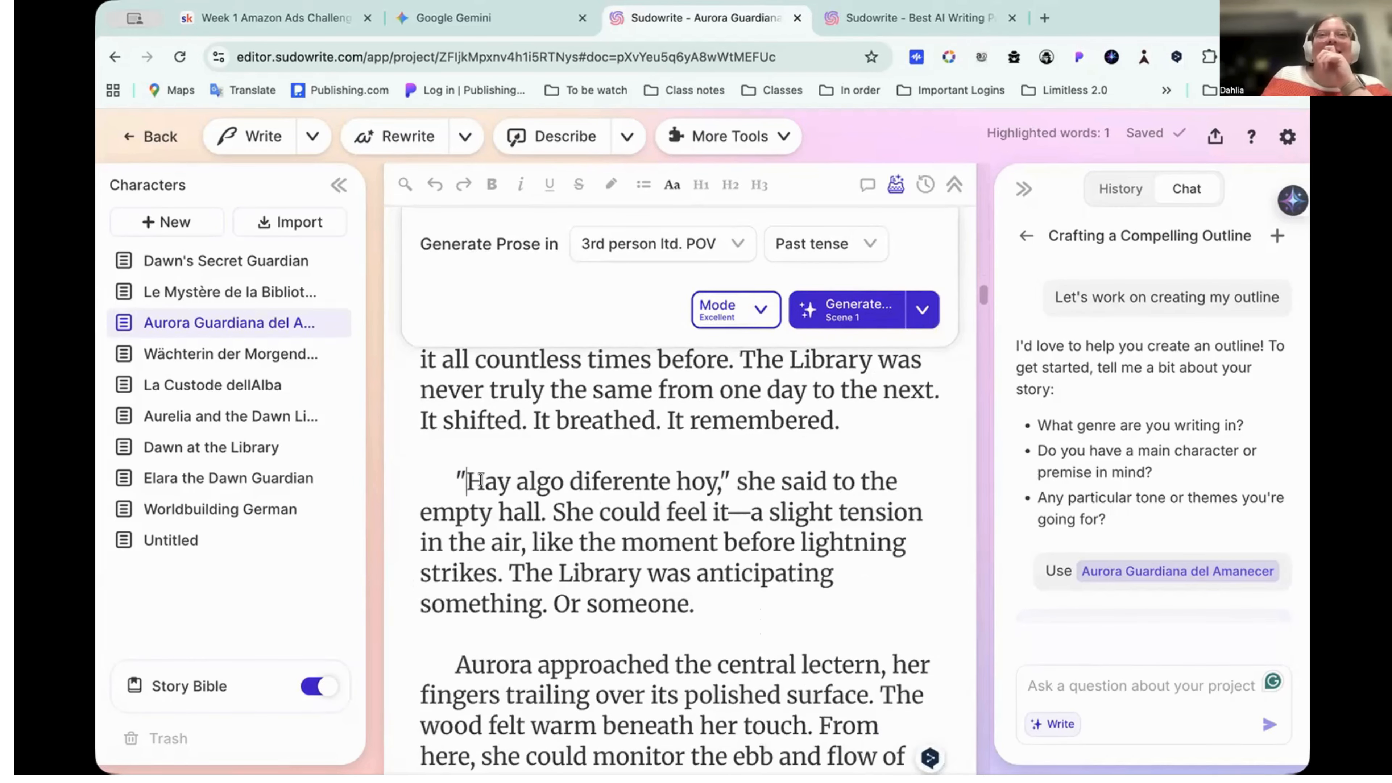
# Review the new-door and twilight-books passages for mixed-language dialogue, highlighting the Spanish reassurance "Nadie va a hacerles daño."
pyautogui.scroll(-20, 727, 486)
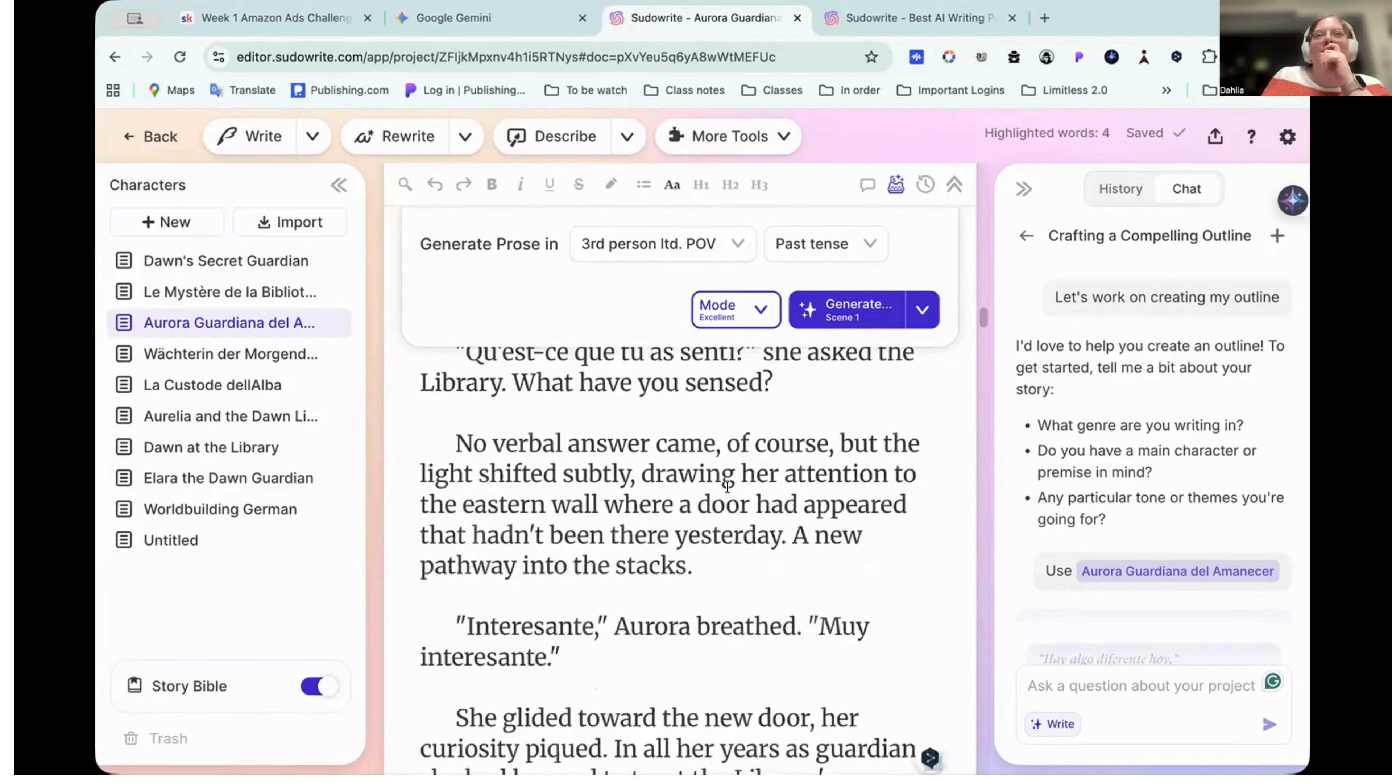
pyautogui.scroll(-1, 727, 486)
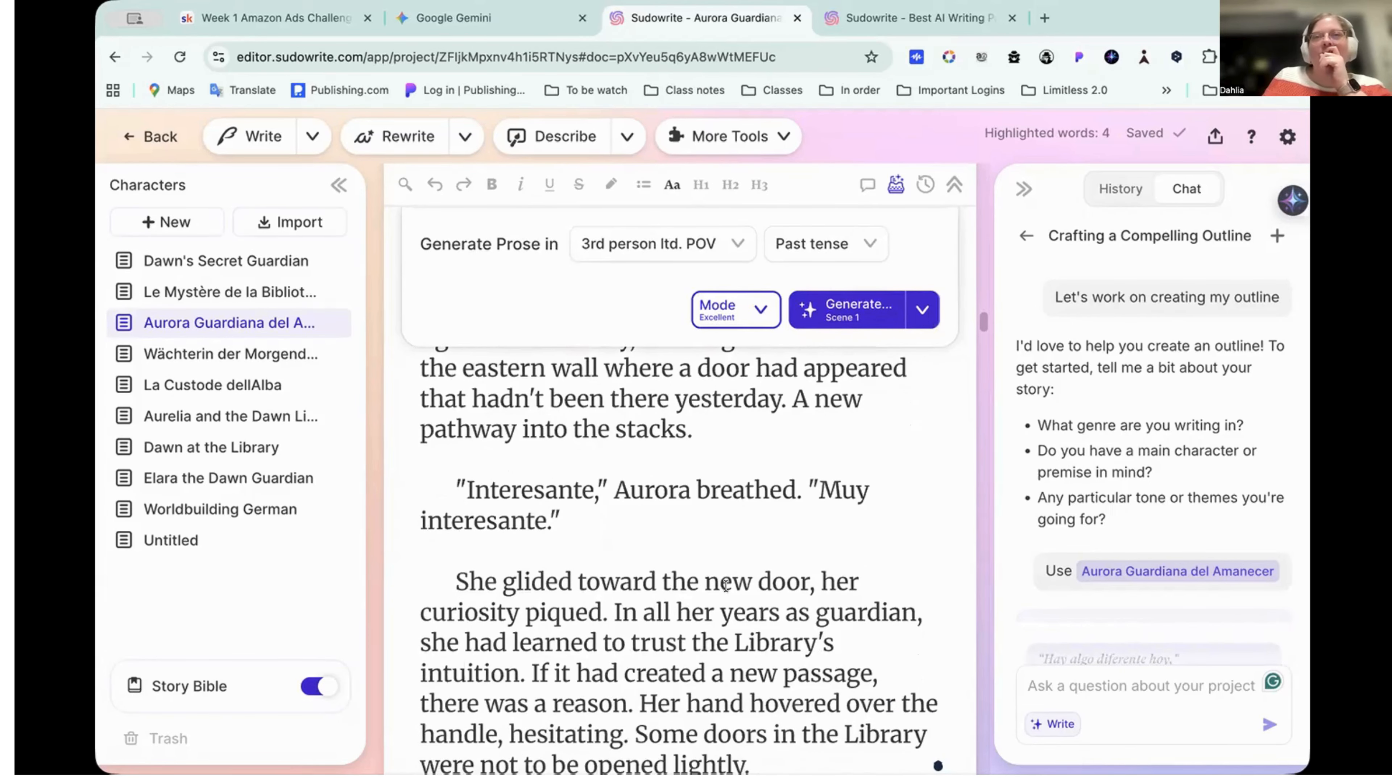
pyautogui.scroll(-20, 724, 585)
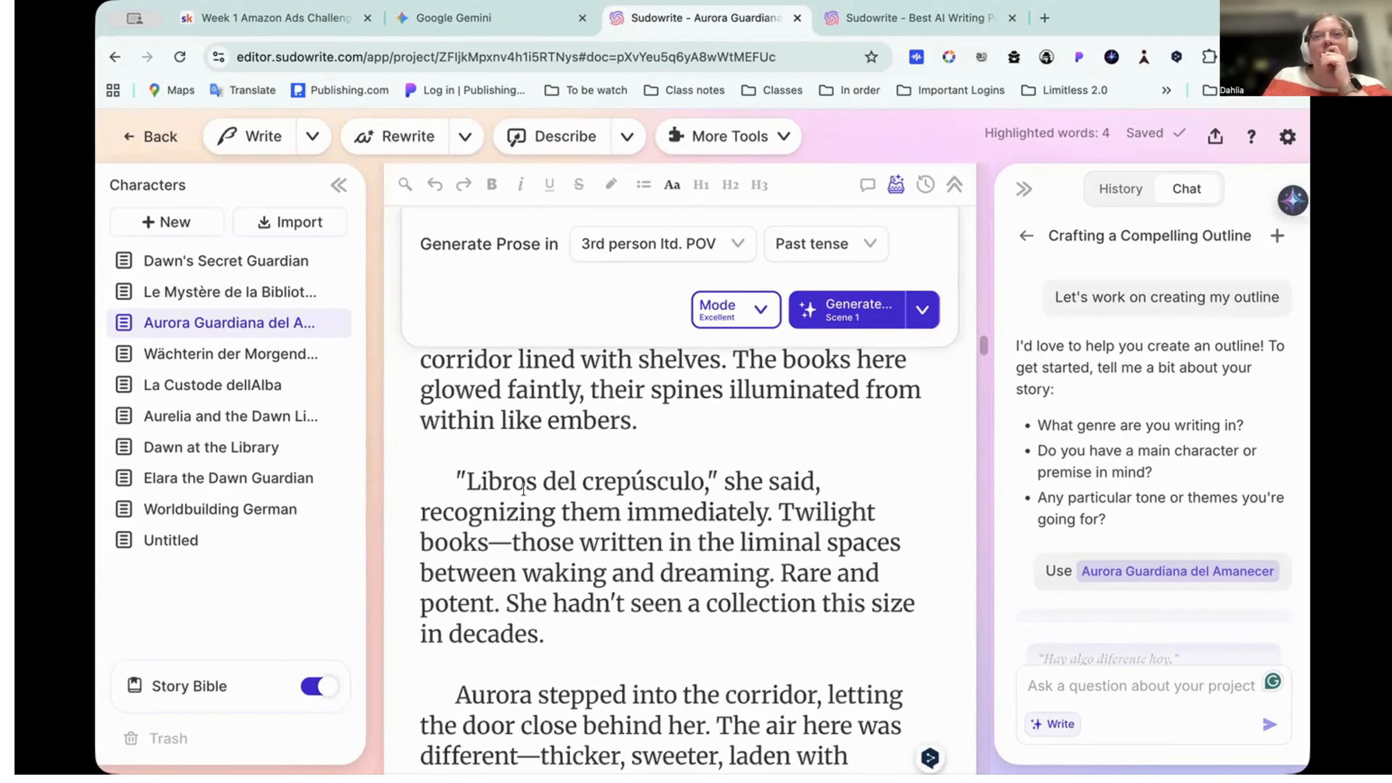
pyautogui.scroll(-20, 622, 474)
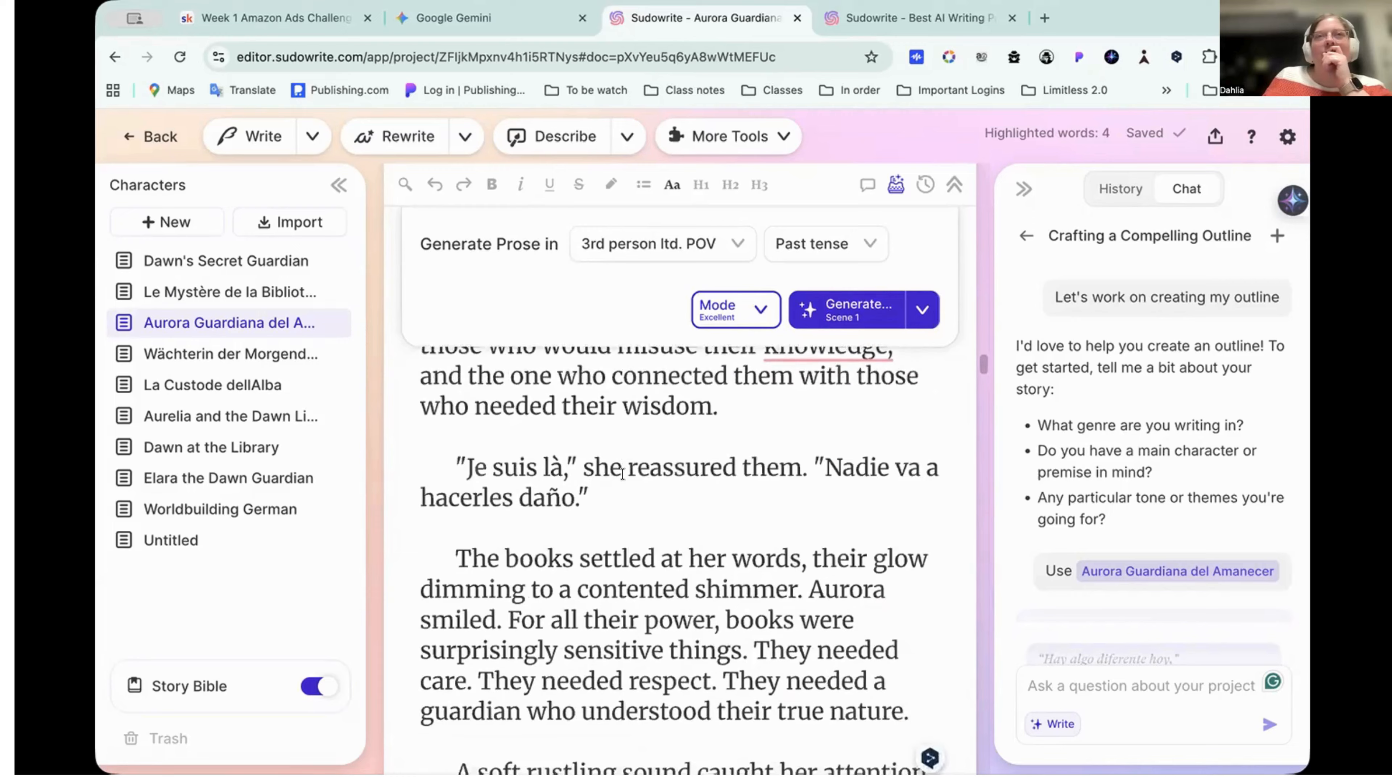
pyautogui.scroll(-4, 622, 474)
pyautogui.scroll(4, 622, 474)
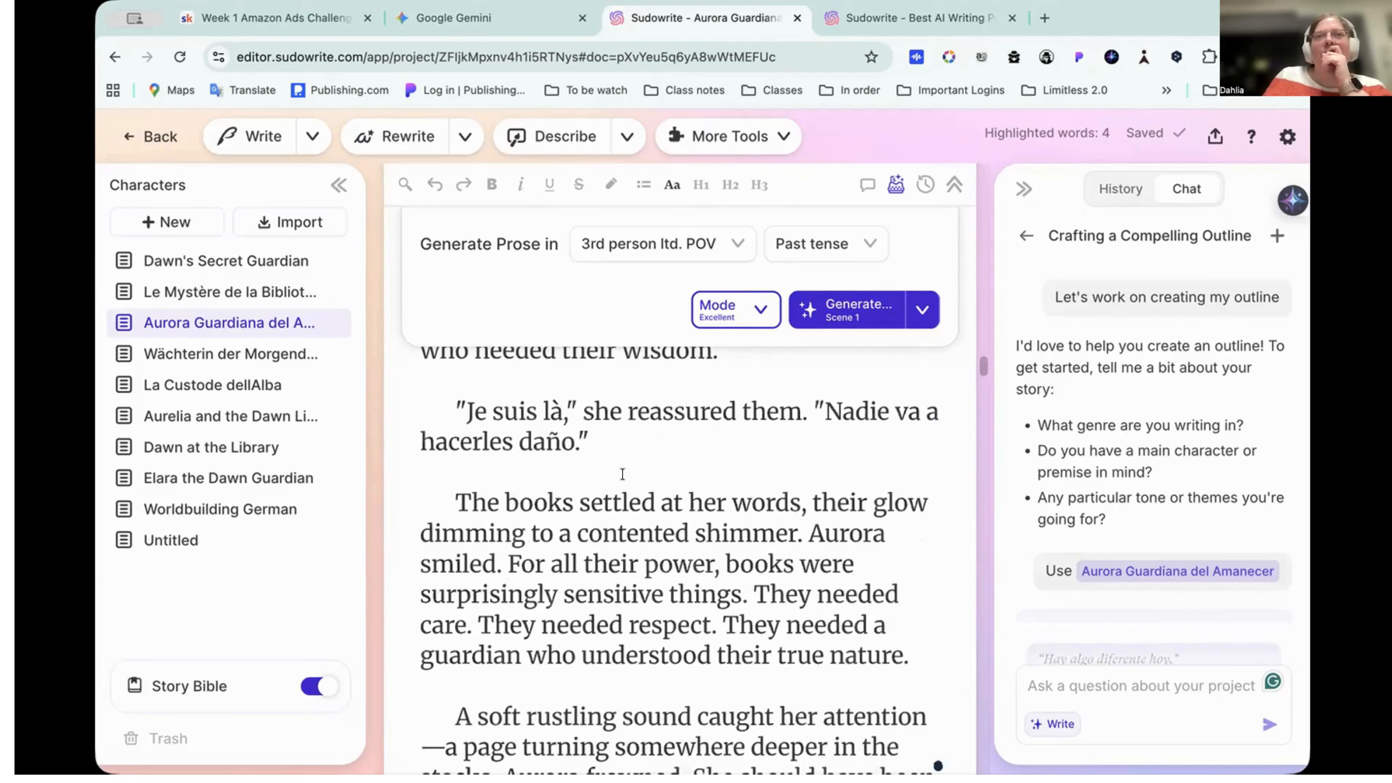
pyautogui.moveTo(822, 411); pyautogui.dragTo(590, 442)
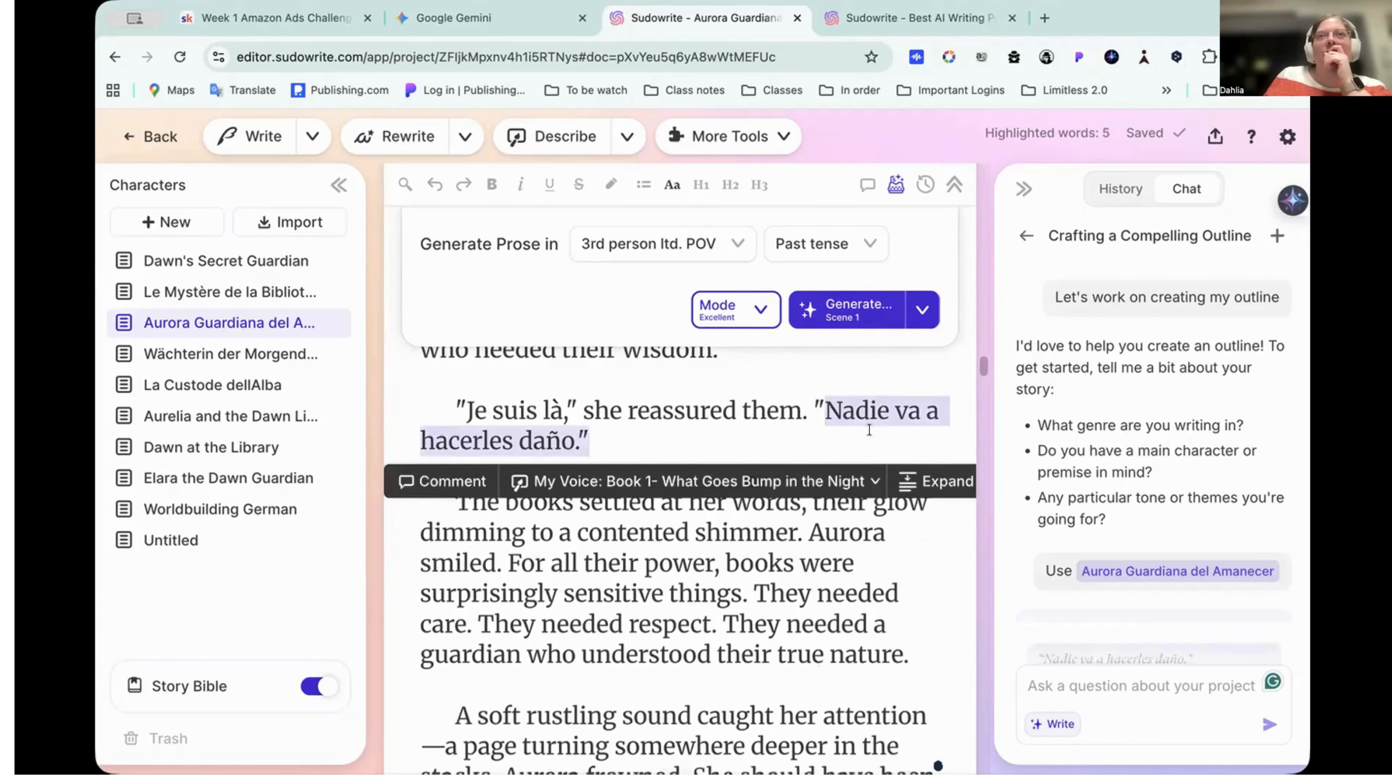
# Find the German word "Vorsicht" in the passage about the open book, highlight it for inspection, and clear the selection
pyautogui.scroll(-4, 868, 429)
pyautogui.scroll(-3, 868, 429)
pyautogui.scroll(-5, 869, 429)
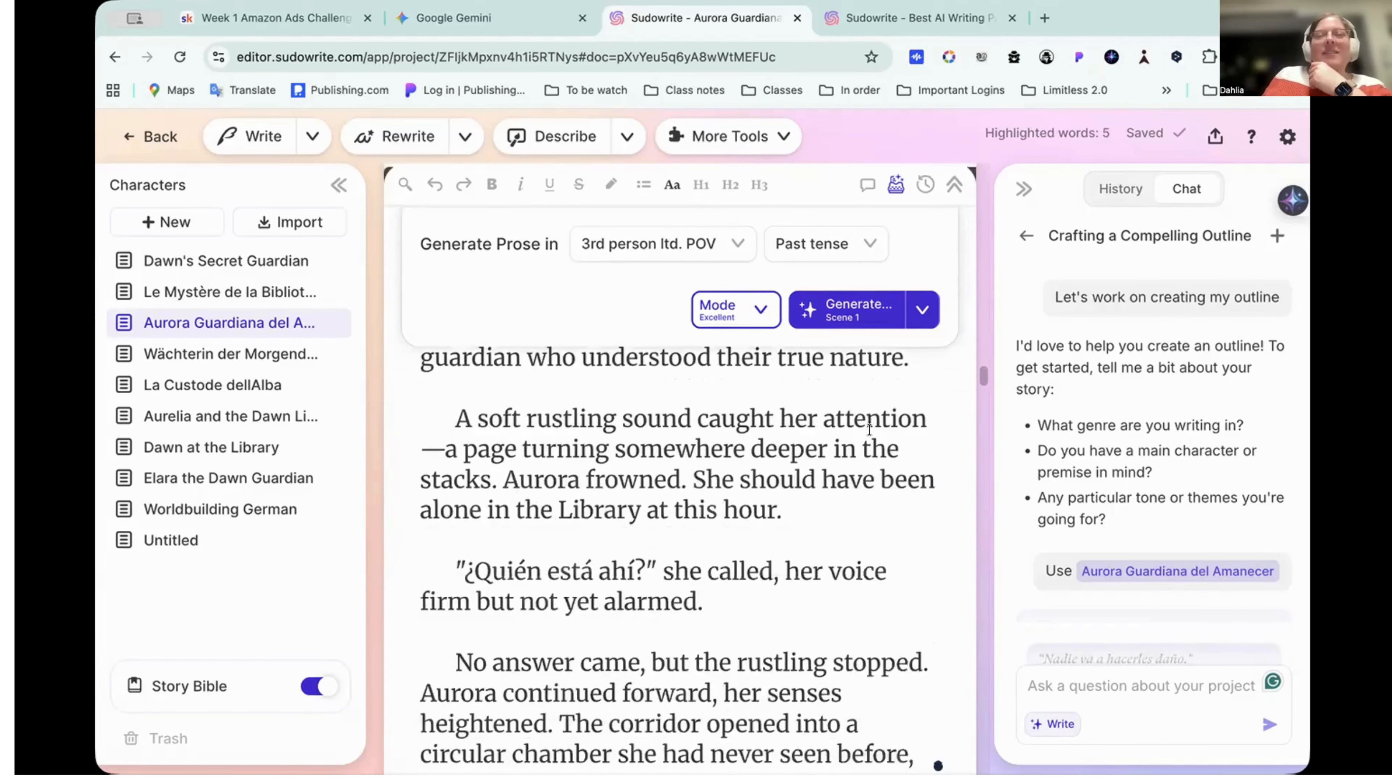
pyautogui.scroll(-10, 868, 429)
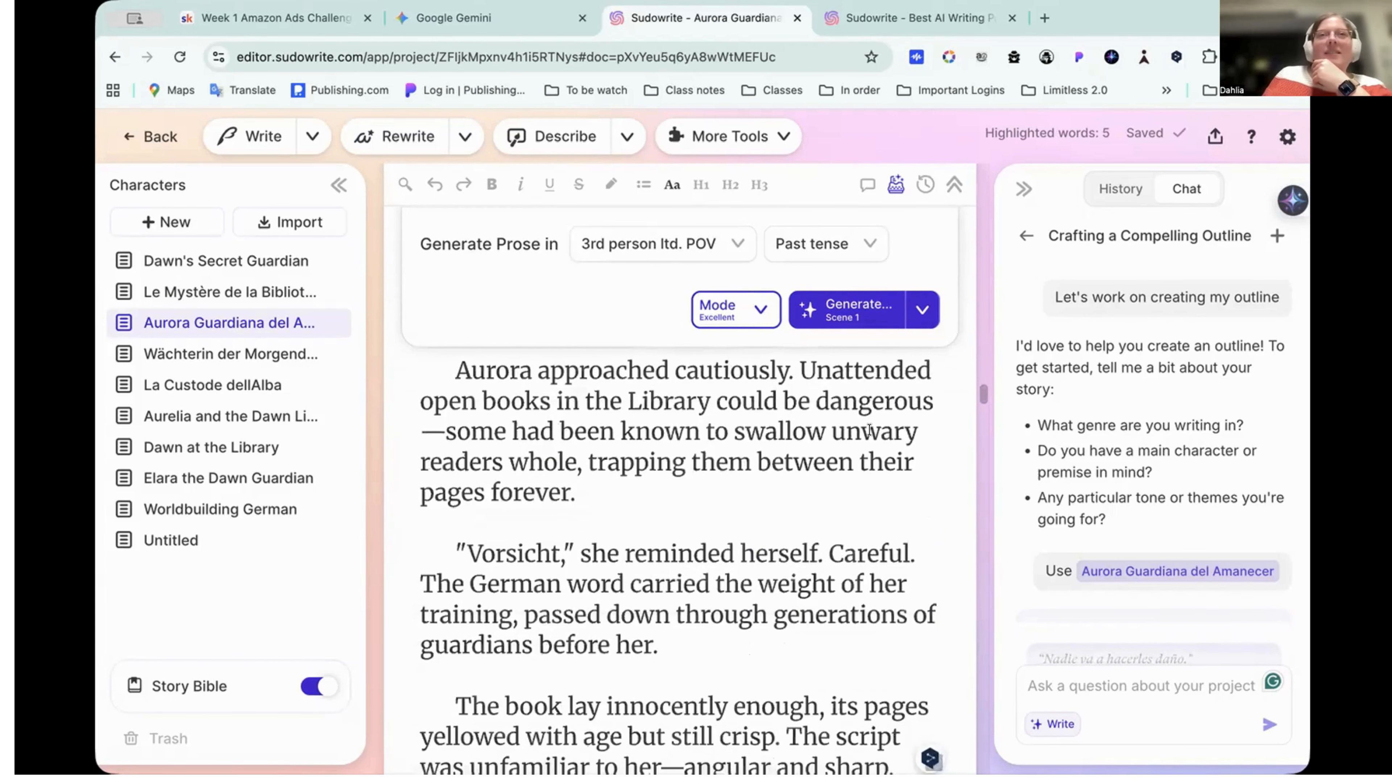
pyautogui.moveTo(466, 552); pyautogui.dragTo(557, 550)
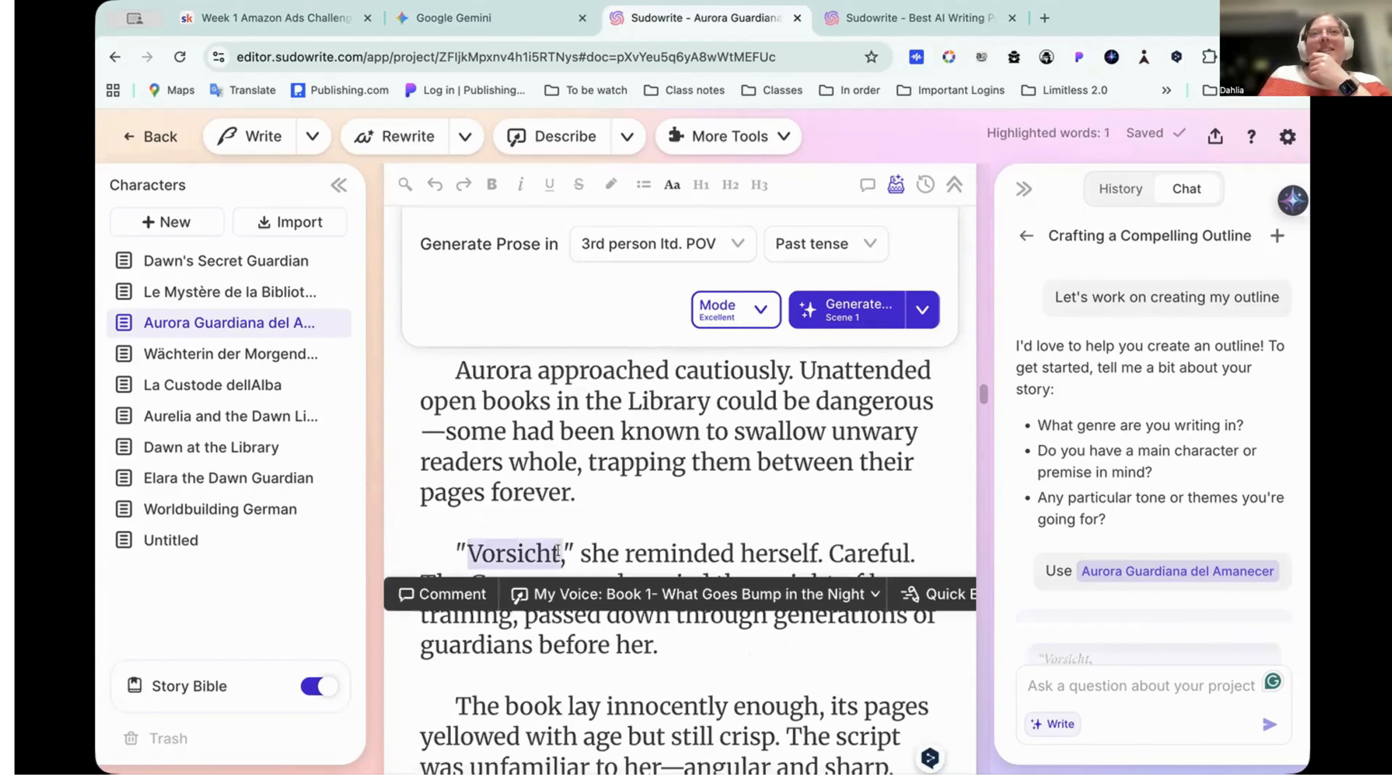
pyautogui.click(725, 649)
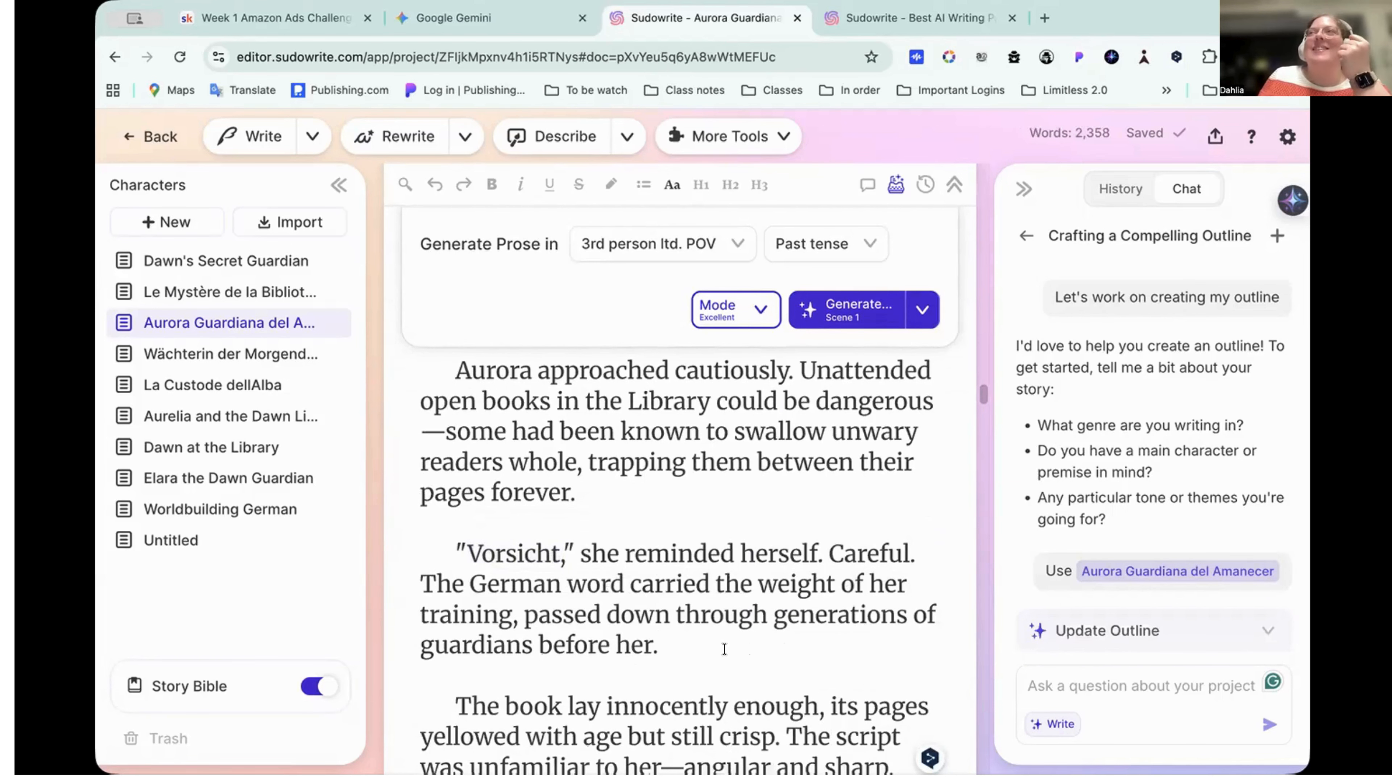
# Read the living-book passage through "Je comprends," for language switches, highlighting the start of the paragraph that contains "Les chercheurs"
pyautogui.scroll(-1, 724, 650)
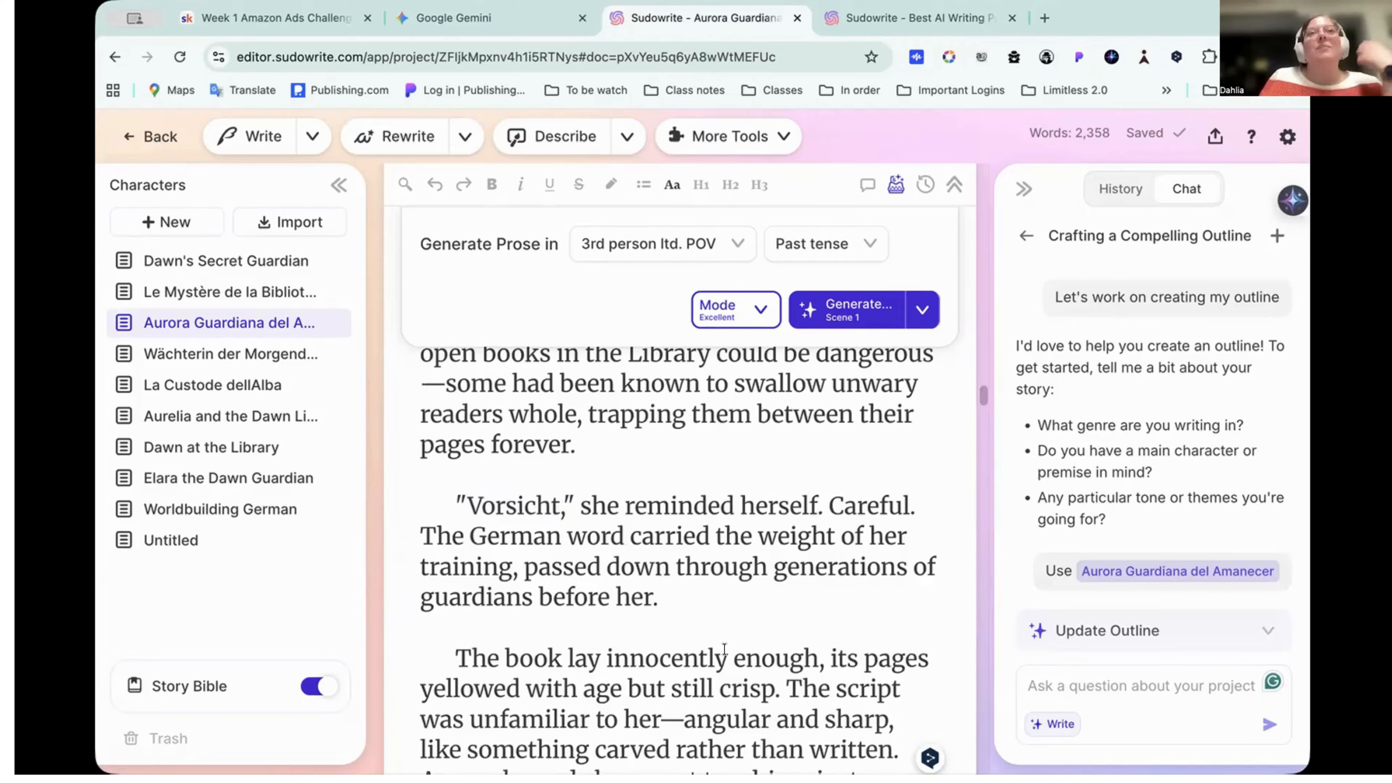
pyautogui.scroll(-6, 725, 649)
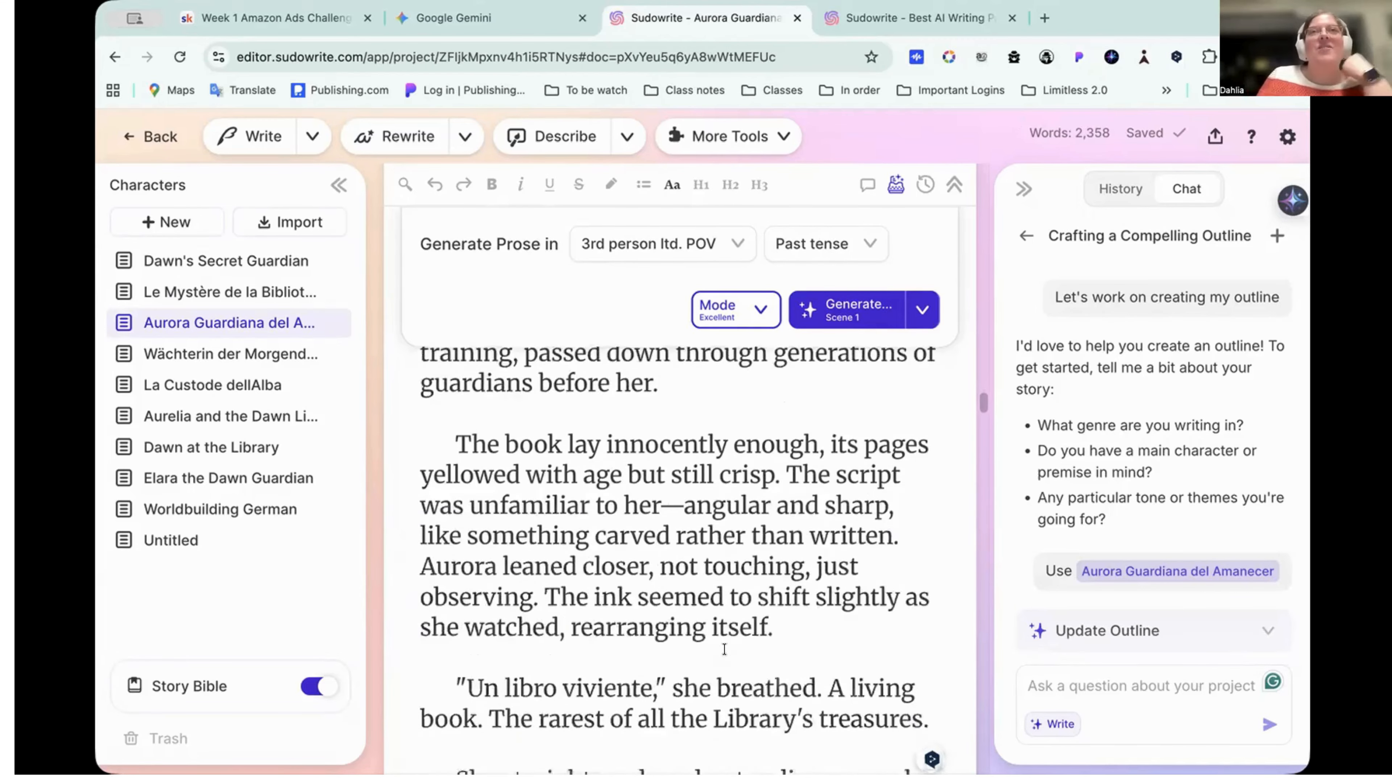
pyautogui.scroll(-9, 725, 649)
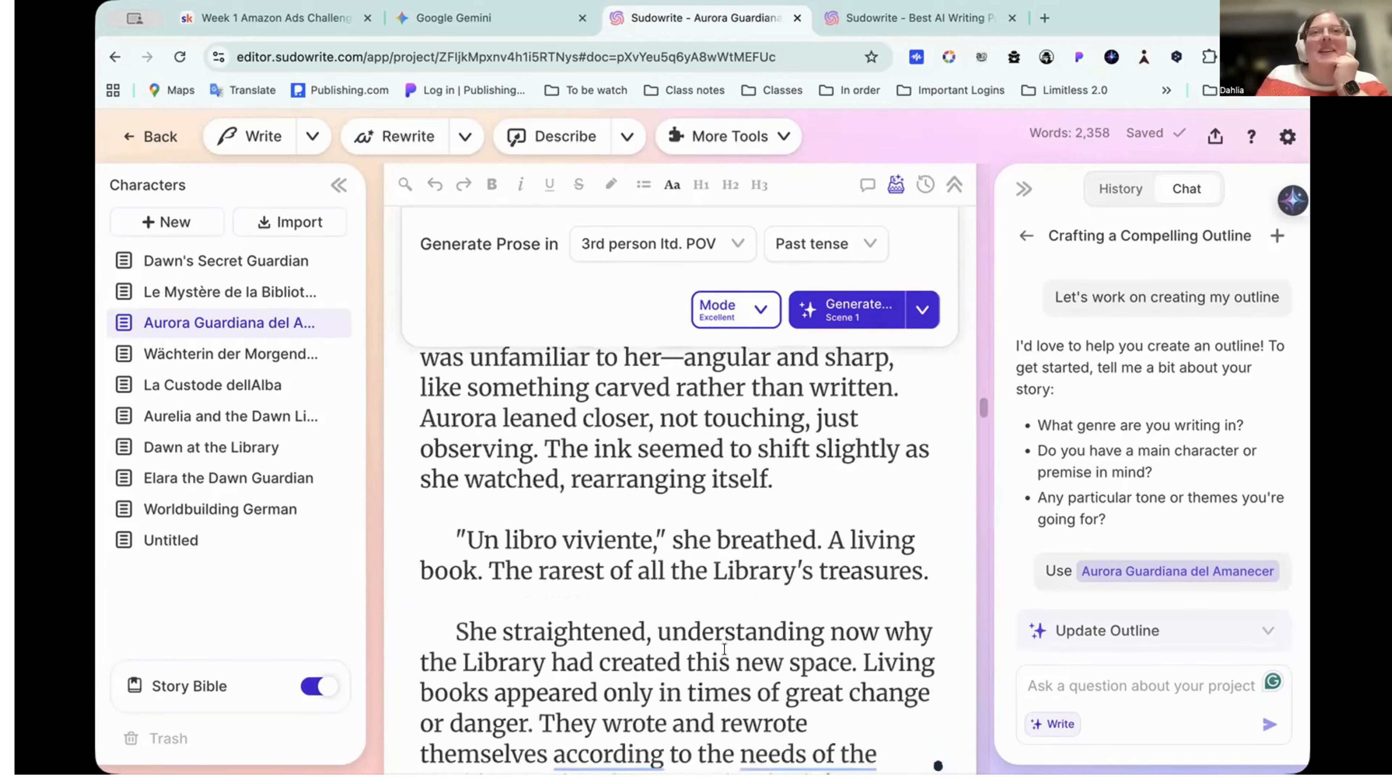
pyautogui.scroll(-2, 725, 650)
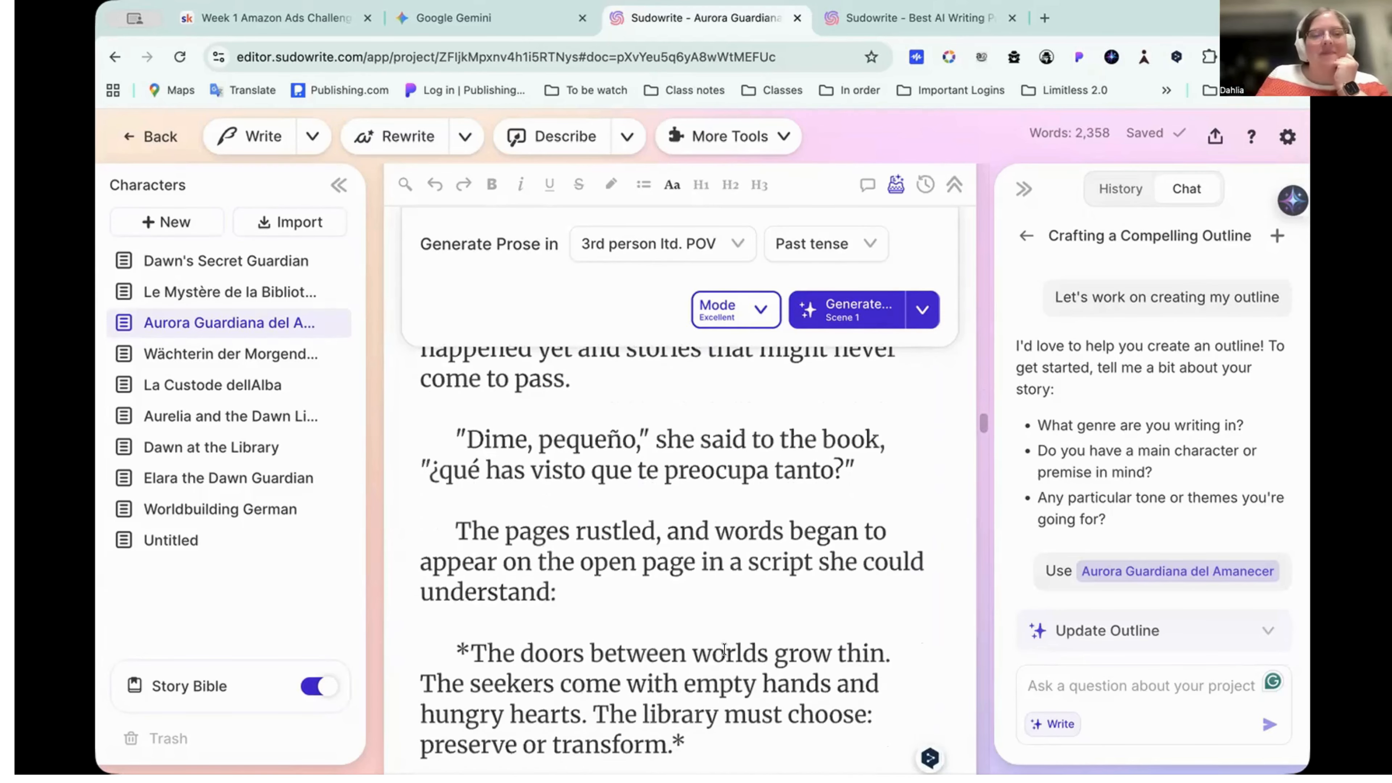
pyautogui.scroll(-7, 780, 572)
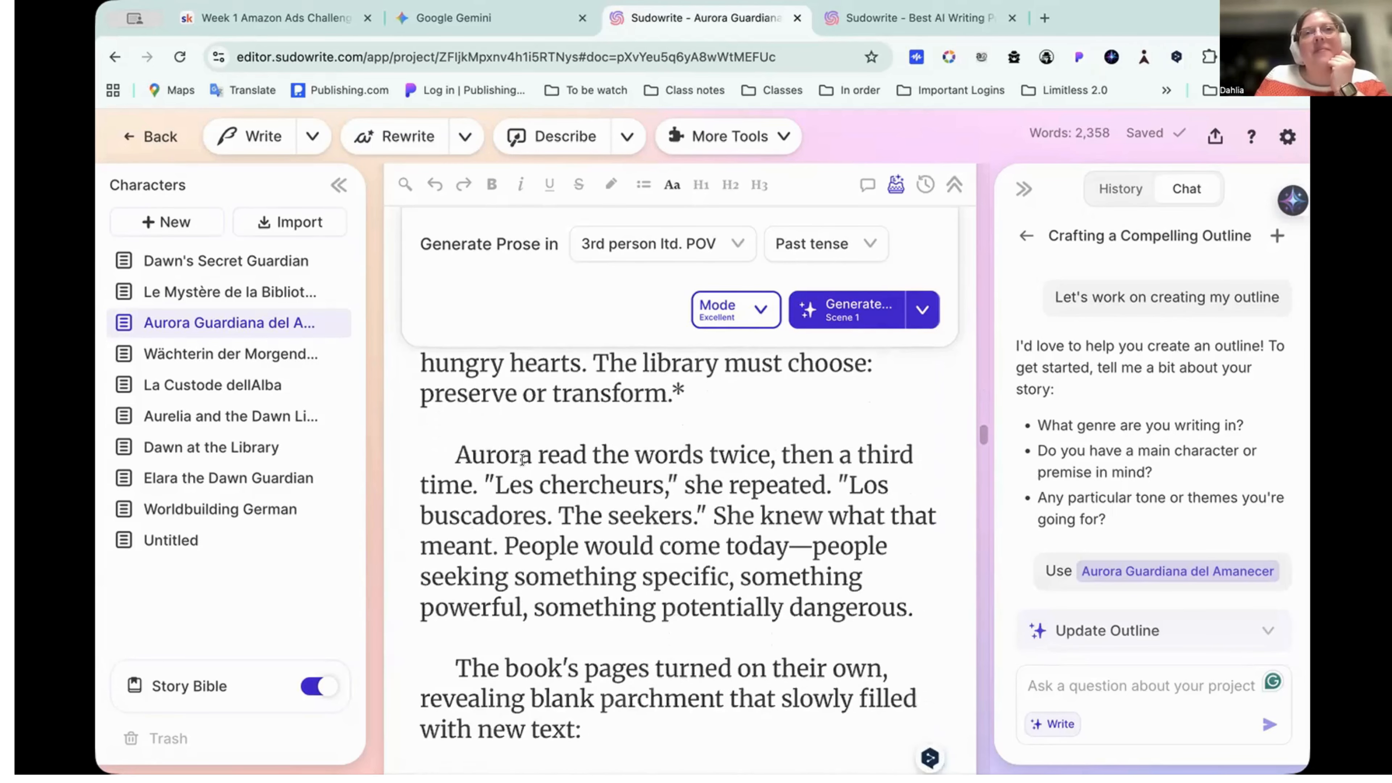
pyautogui.moveTo(453, 448); pyautogui.dragTo(652, 447)
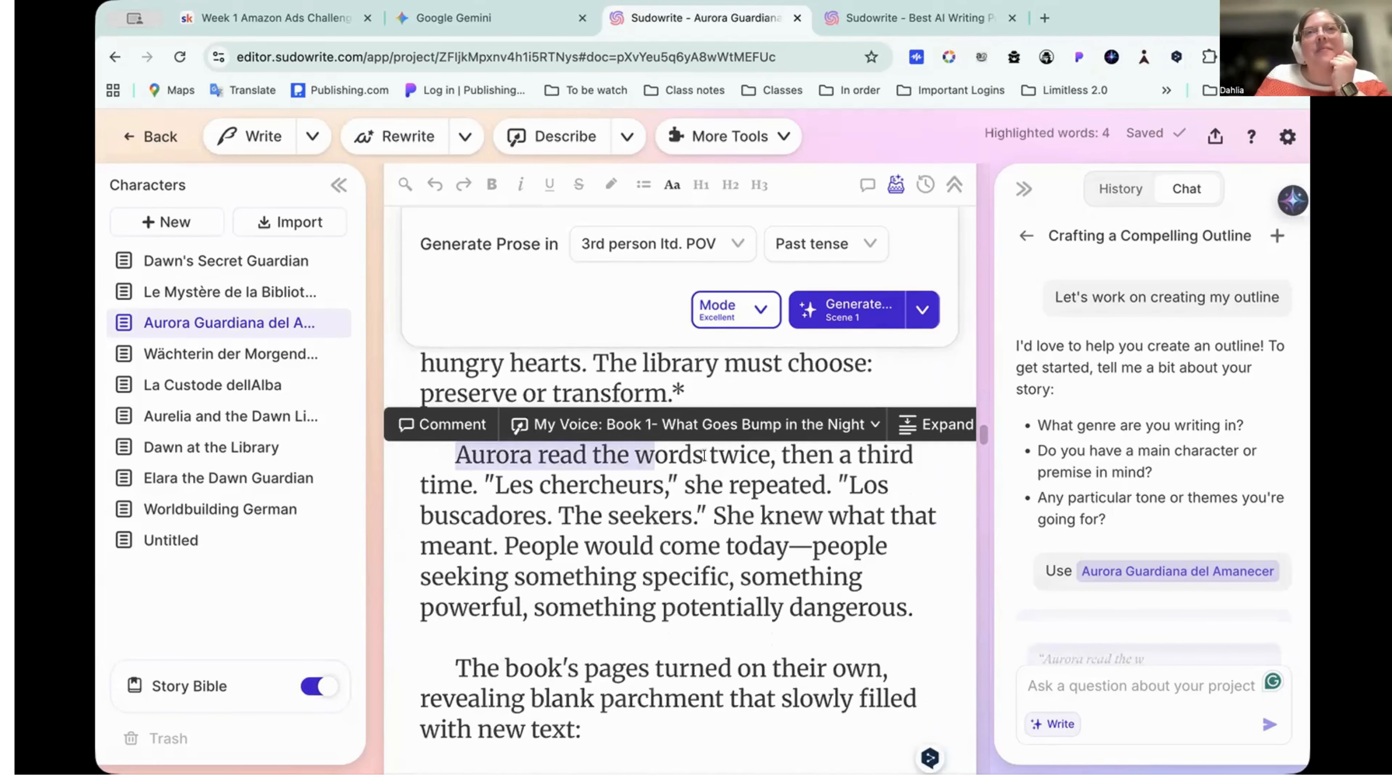
pyautogui.scroll(-10, 651, 461)
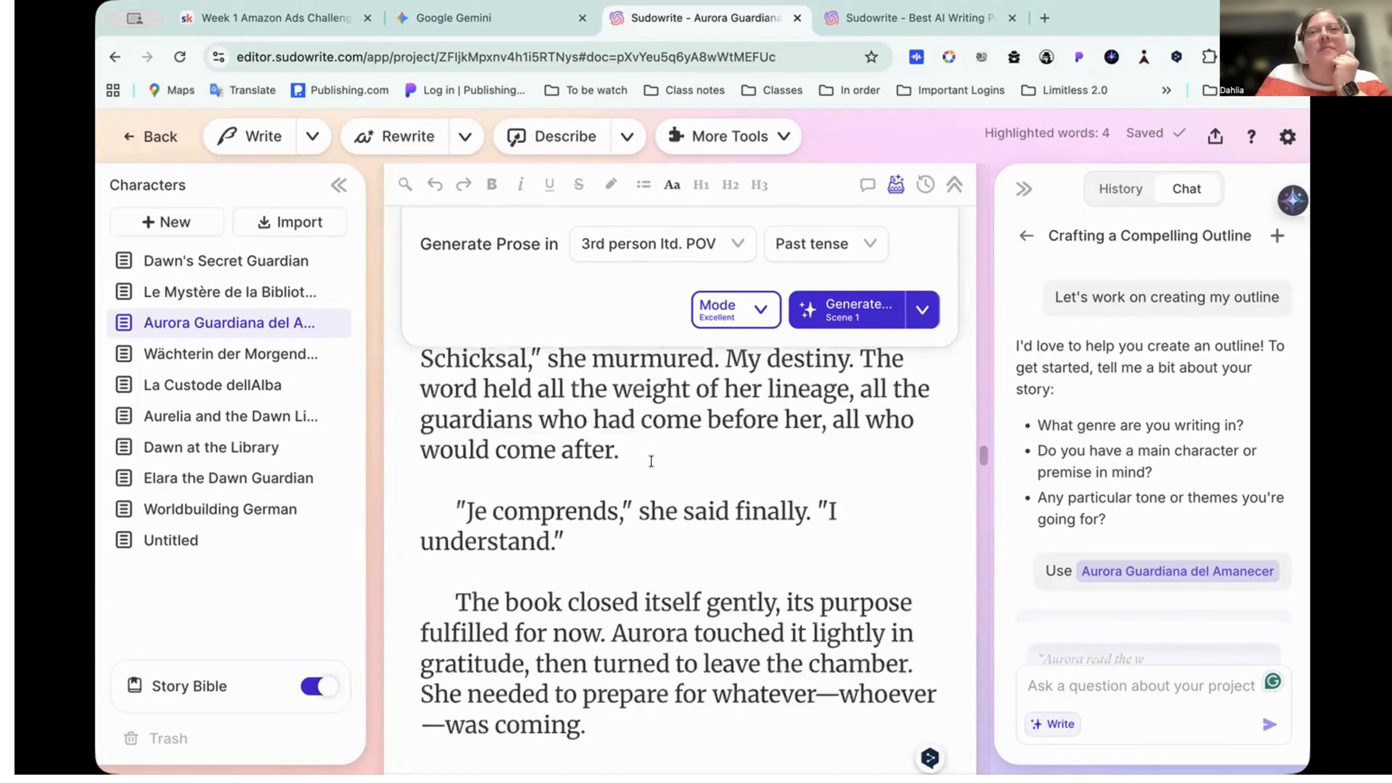
# Skim back through the Aurora Guardiana del Amanecer scene for mixed-language dialogue, up to the Spanish character description
pyautogui.scroll(-3, 651, 460)
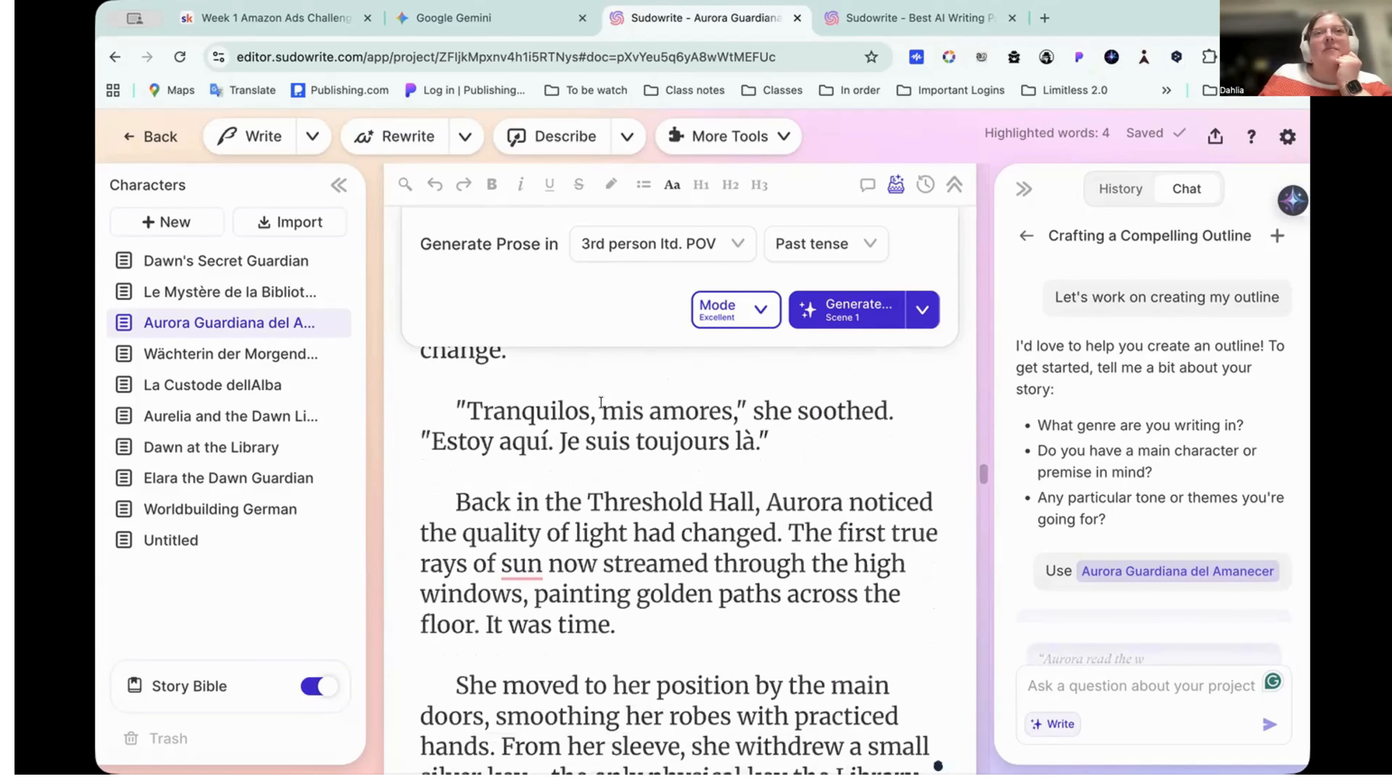
pyautogui.scroll(20, 647, 532)
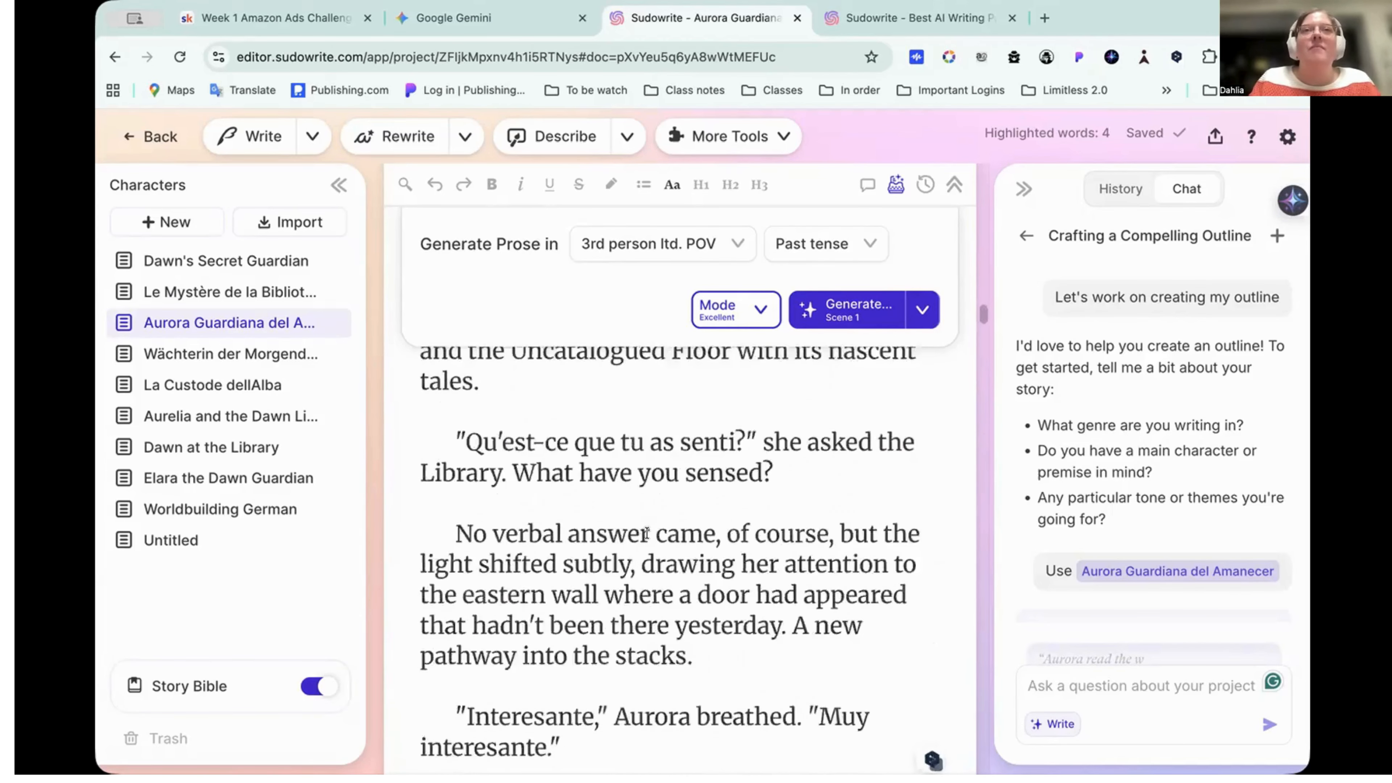
pyautogui.moveTo(448, 418); pyautogui.dragTo(667, 716)
pyautogui.scroll(-15, 667, 713)
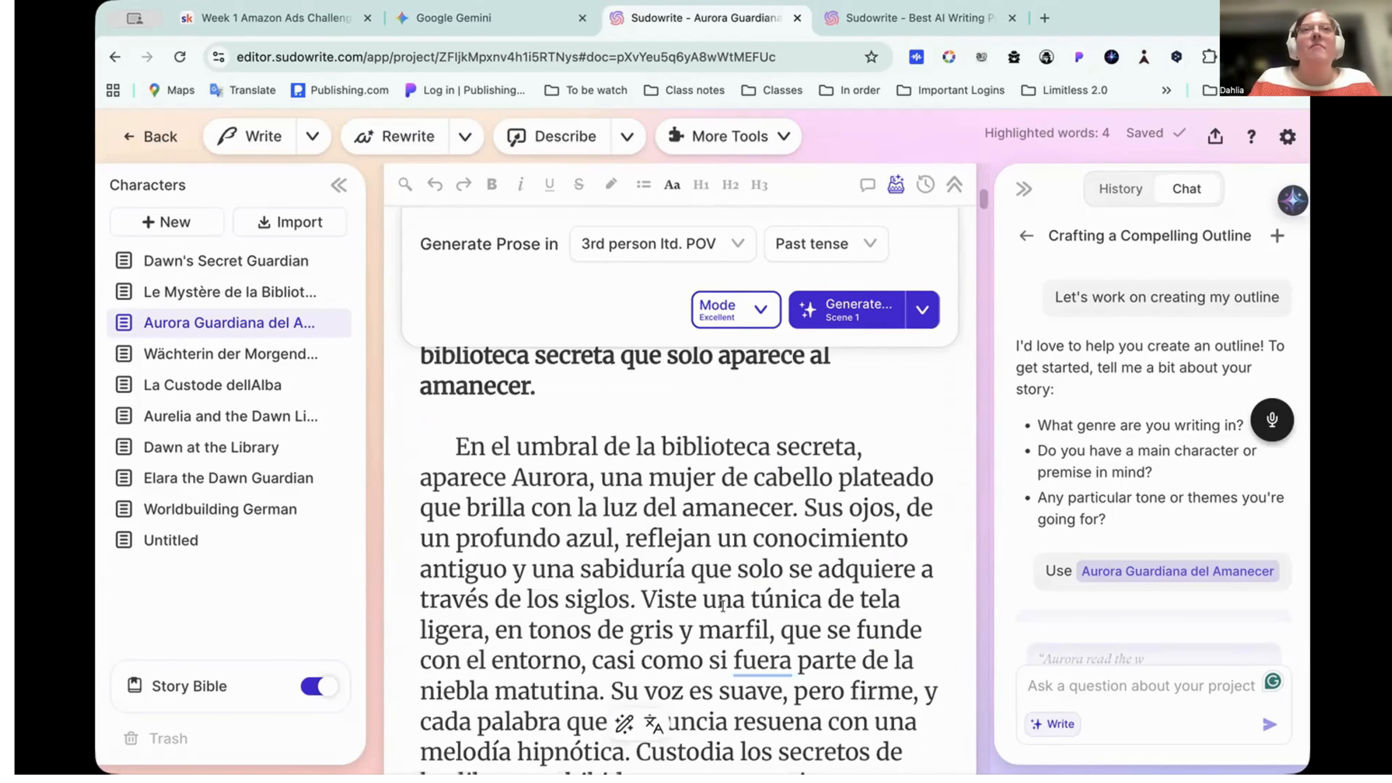
# Open the Wächterin der Morgendämmerung document and review its German scene text and code-switching Extra Instructions
pyautogui.click(252, 356)
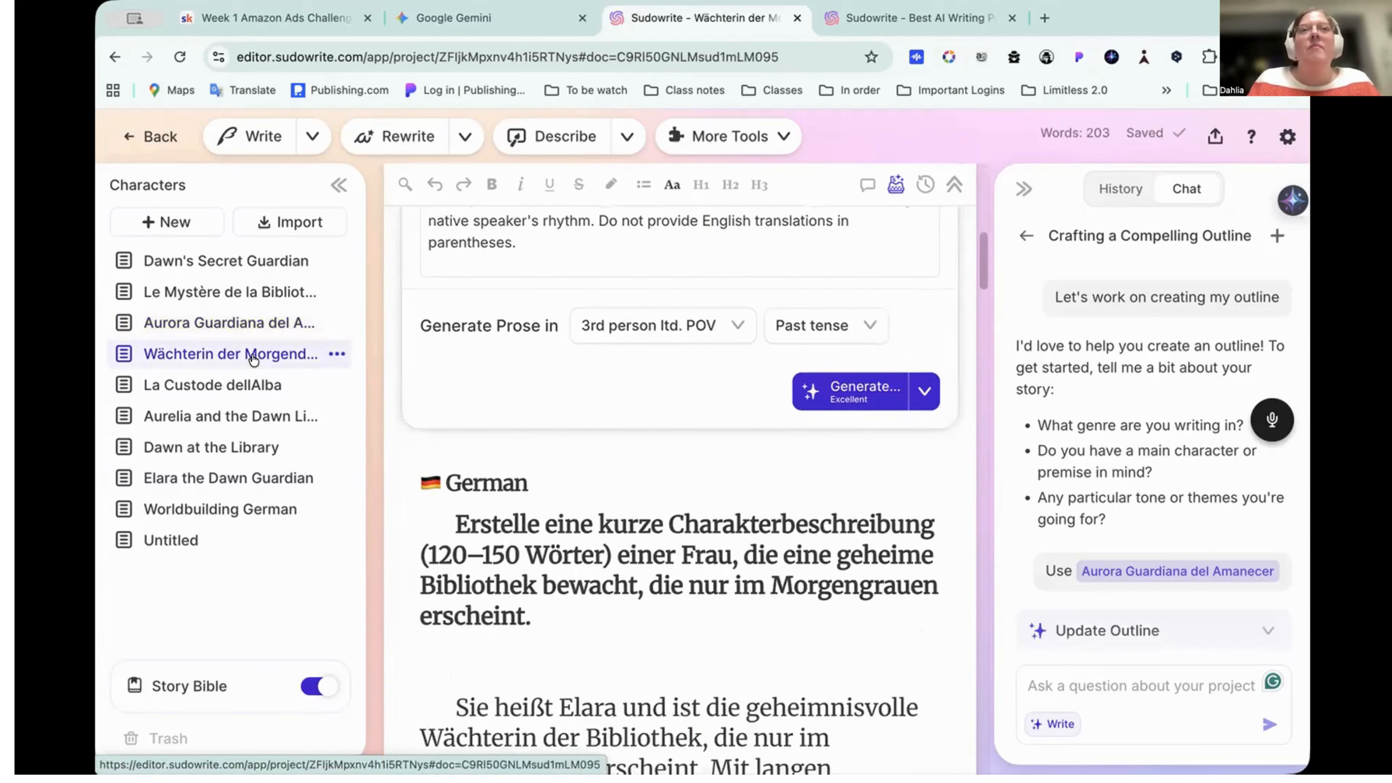
pyautogui.scroll(-15, 598, 454)
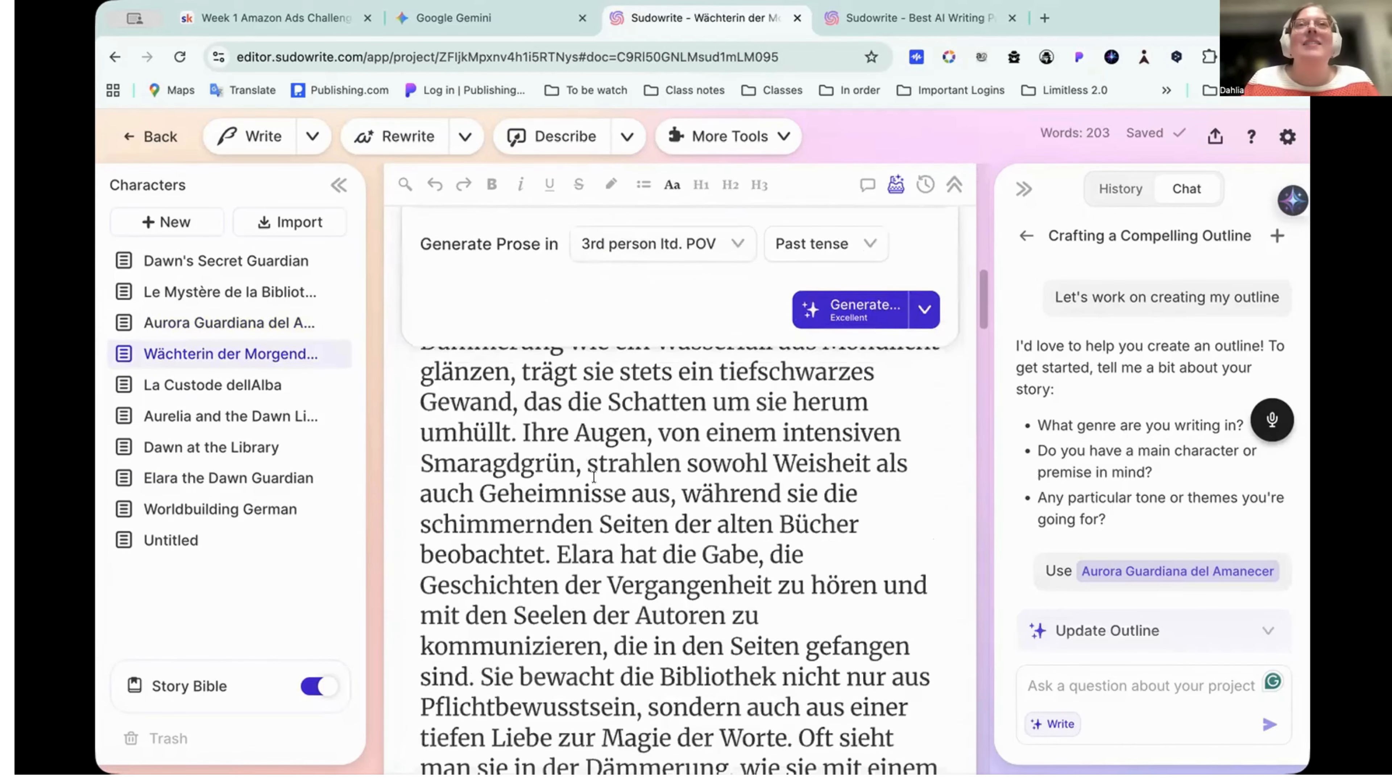
pyautogui.scroll(8, 594, 477)
pyautogui.scroll(7, 591, 493)
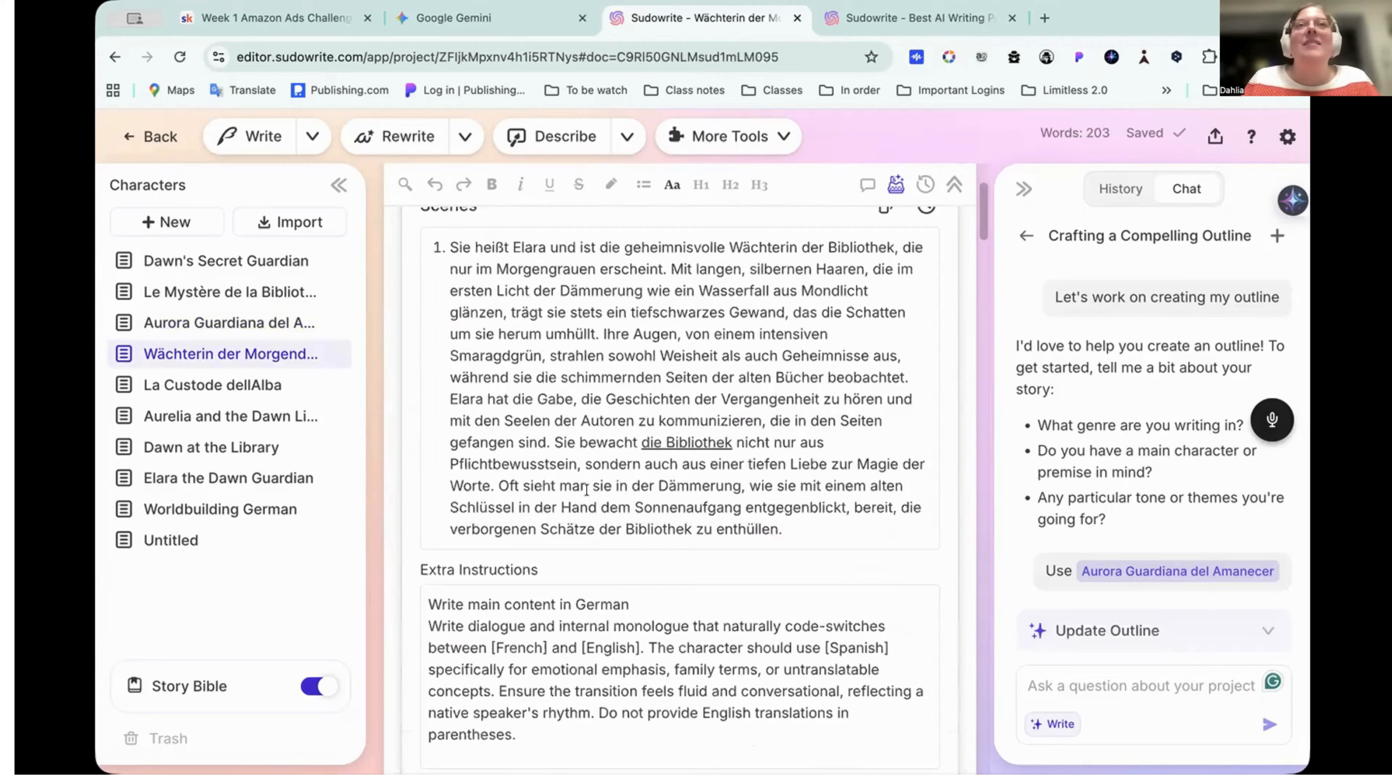
pyautogui.scroll(-3, 613, 603)
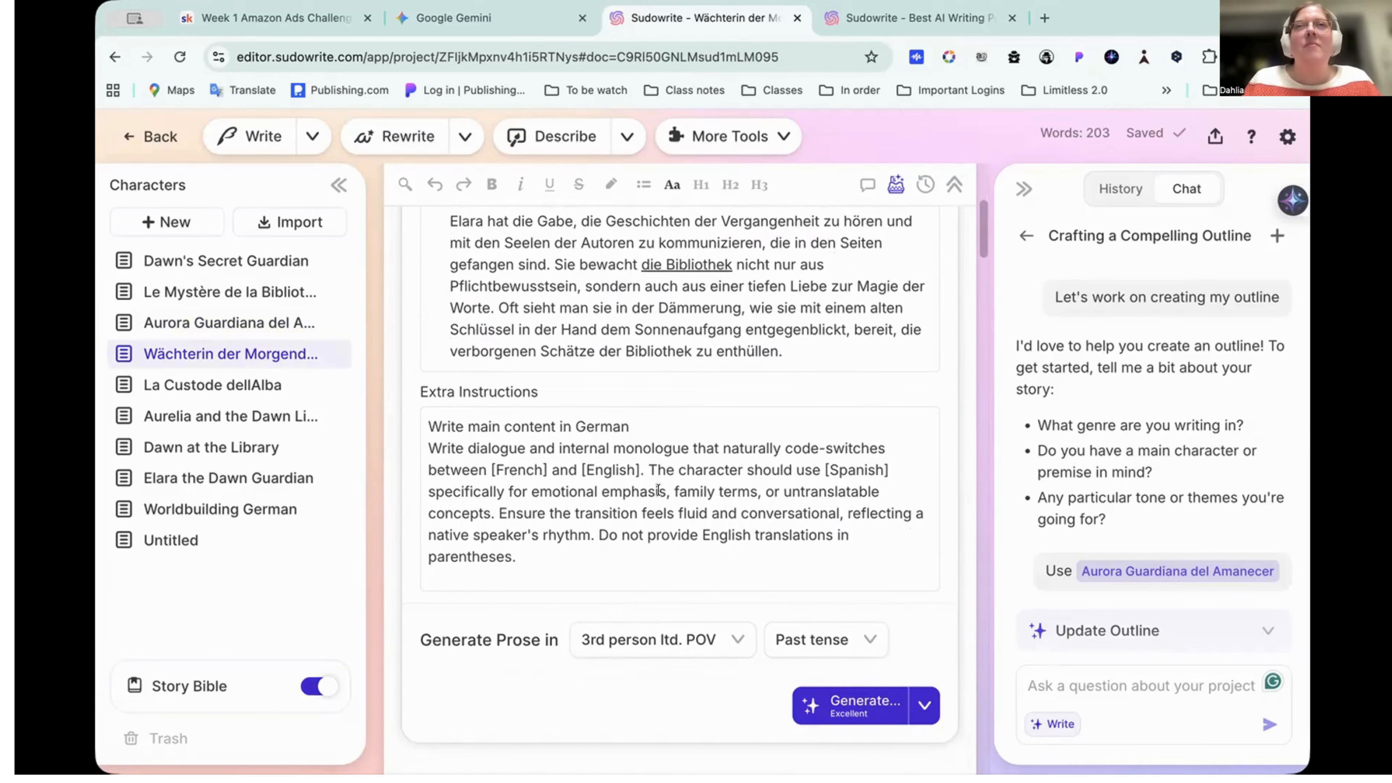
pyautogui.scroll(-3, 625, 528)
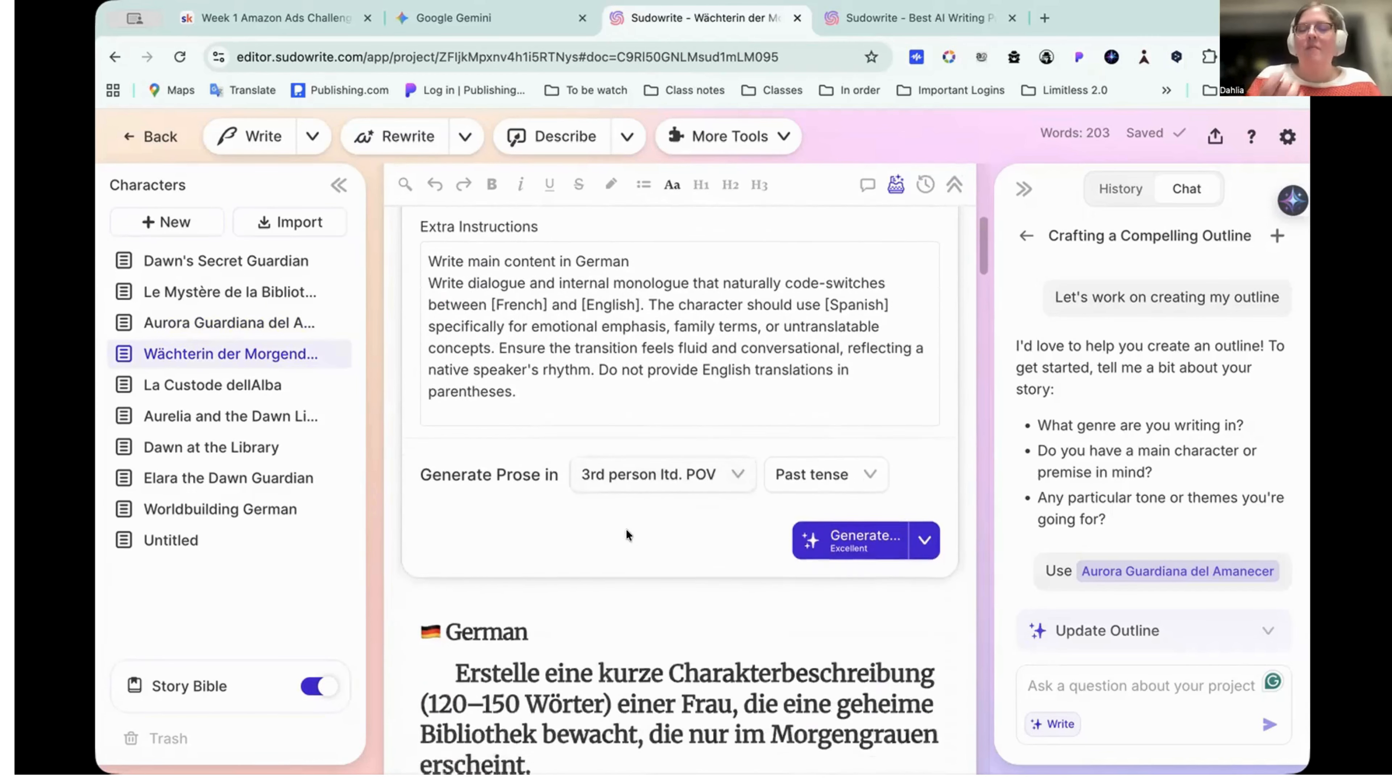
pyautogui.scroll(-2, 626, 534)
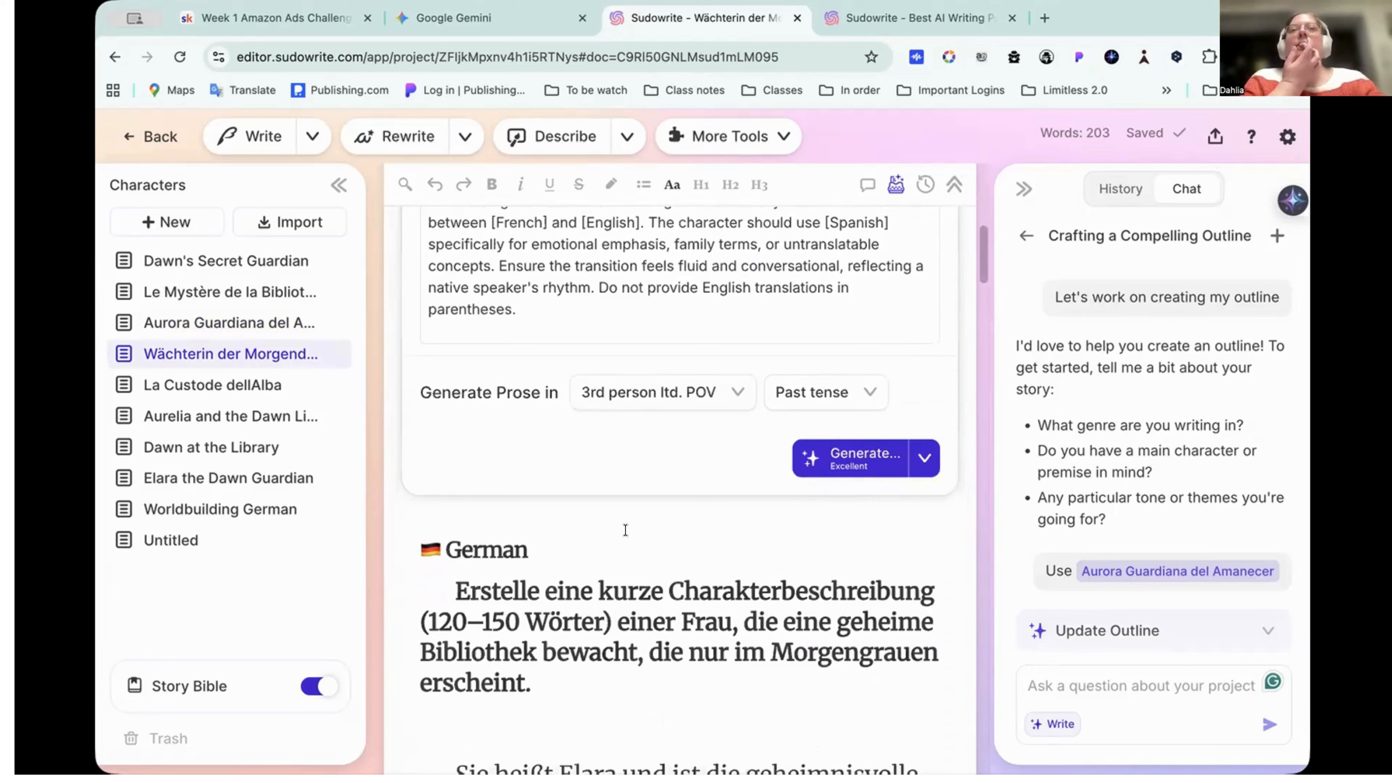
# Check the German document's text down to its image, and start prose generation in 3rd person ltd. POV, past tense
pyautogui.scroll(-15, 737, 518)
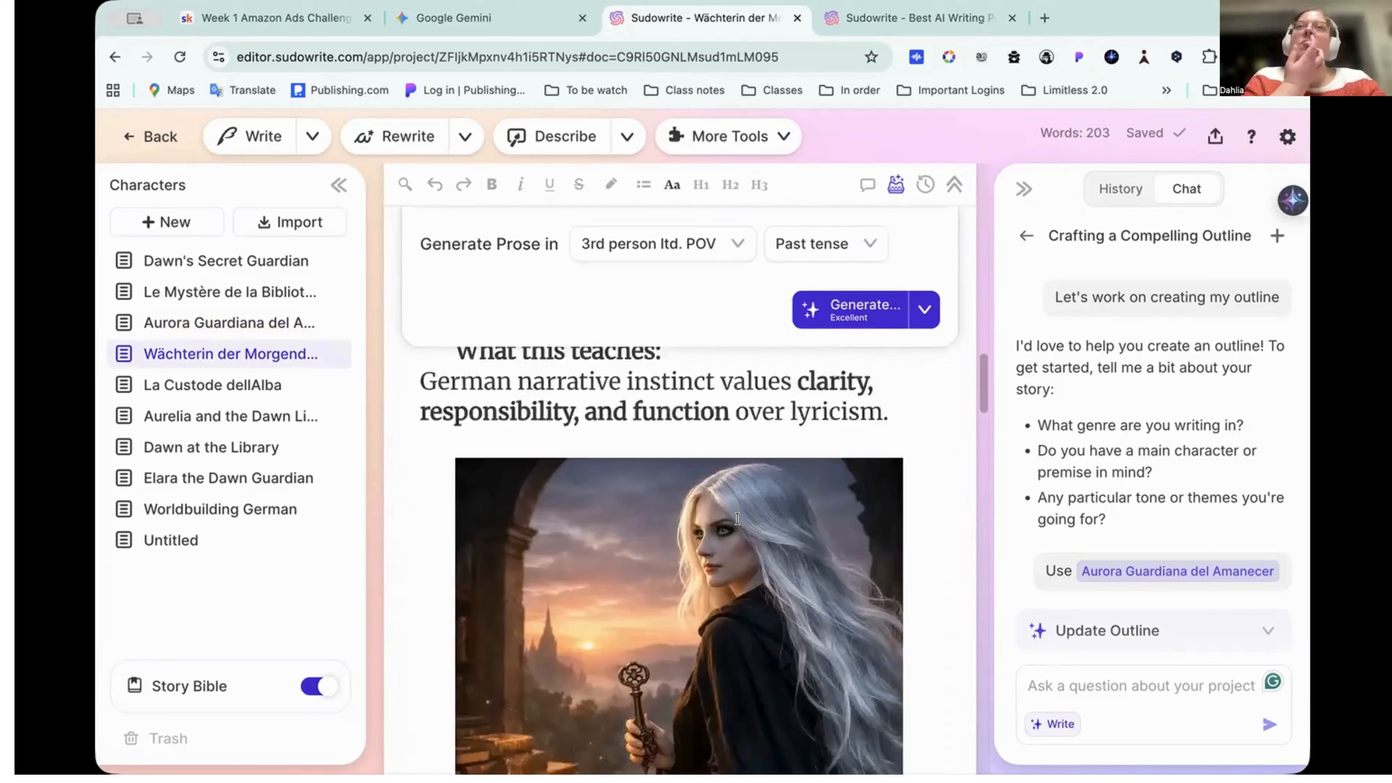
pyautogui.scroll(-11, 737, 518)
pyautogui.scroll(5, 737, 518)
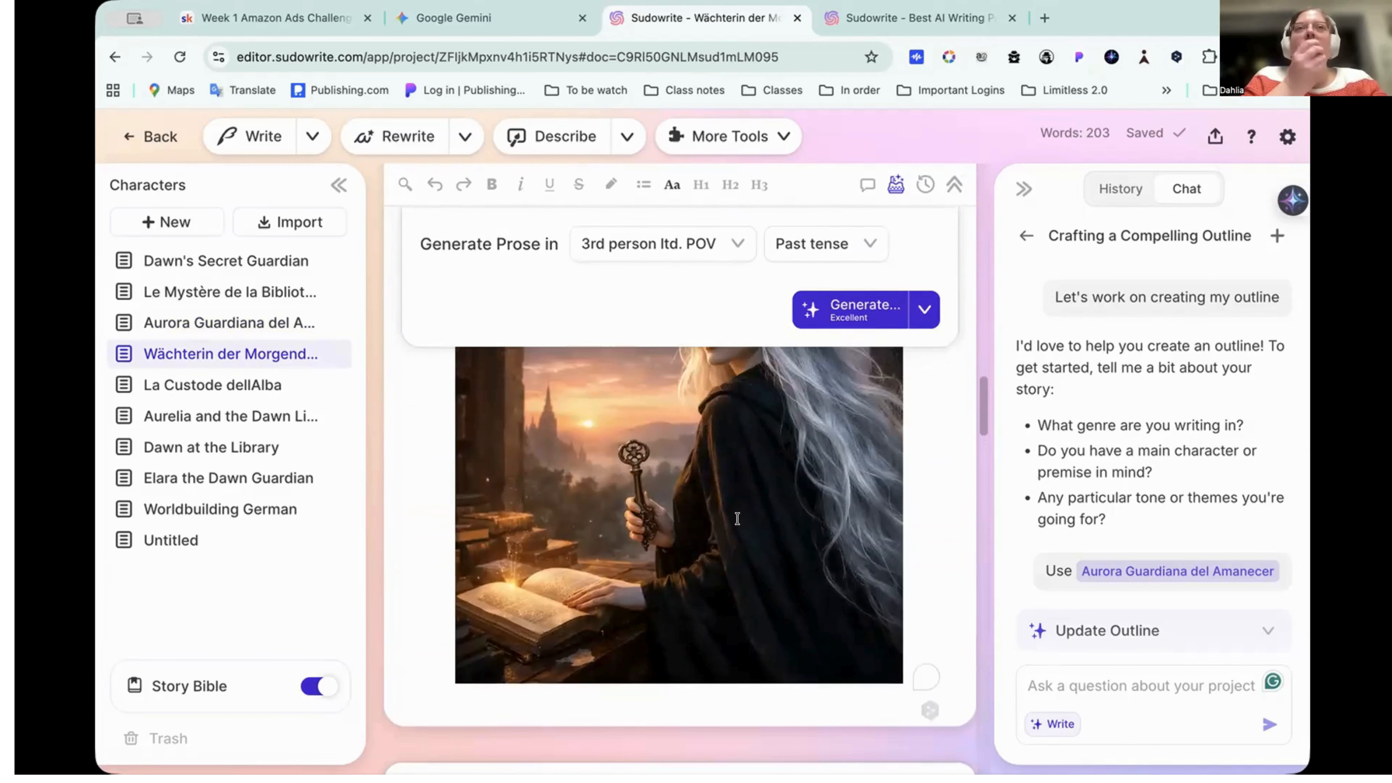
pyautogui.scroll(6, 736, 518)
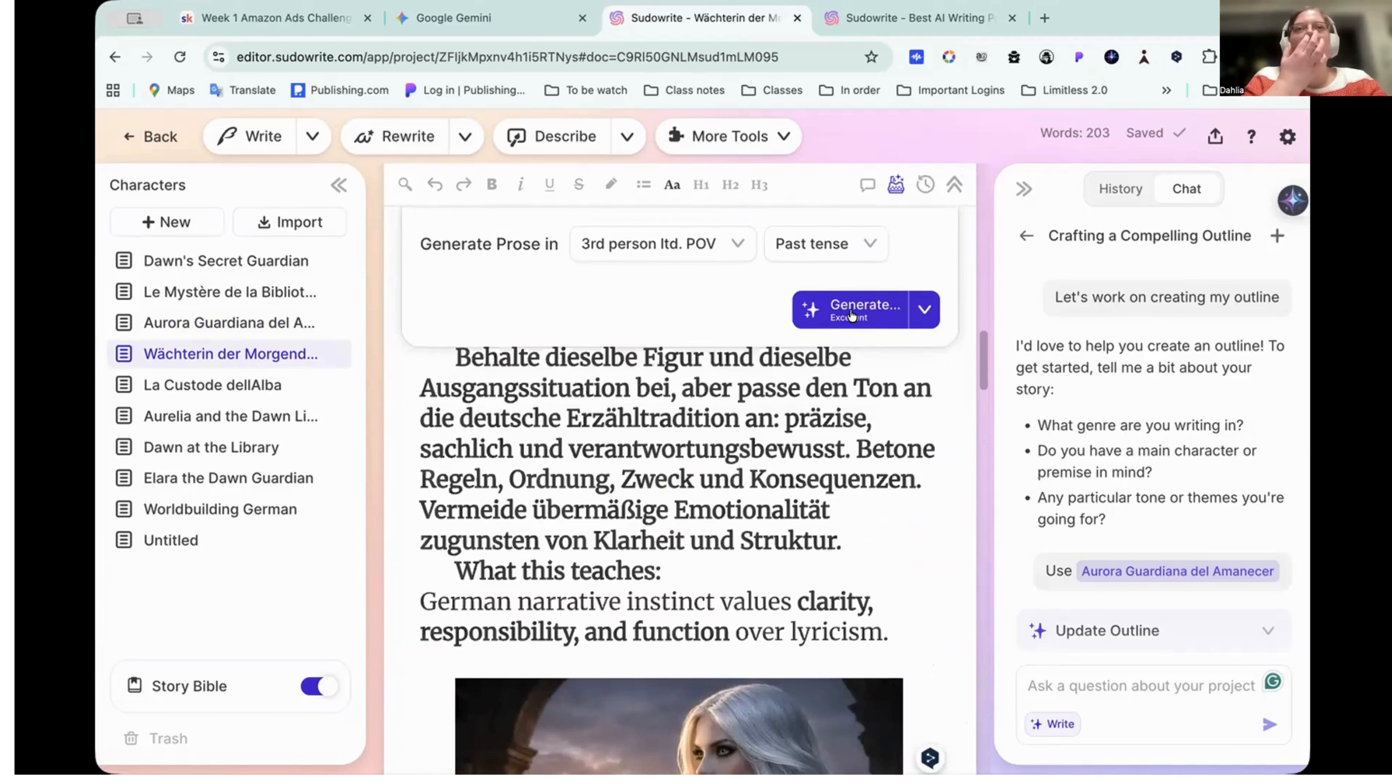
pyautogui.click(853, 309)
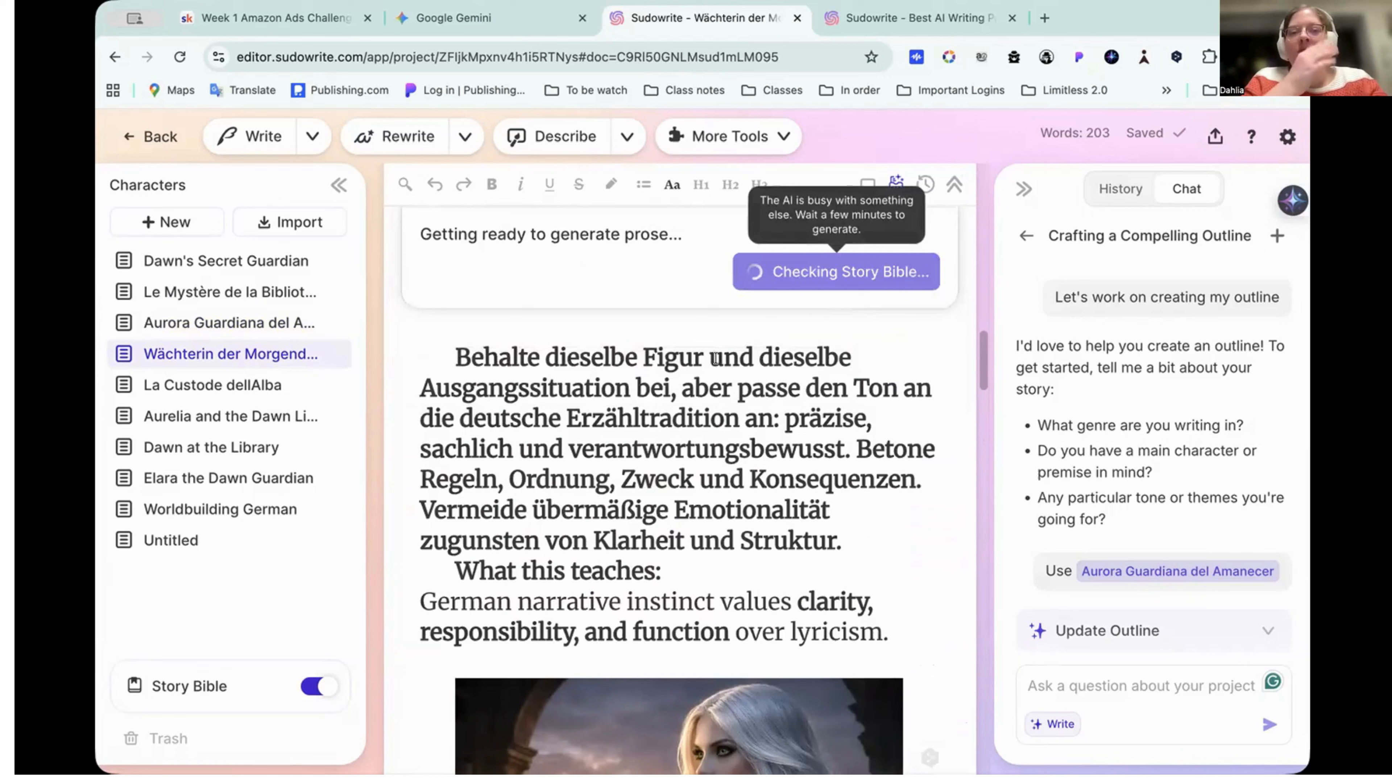
# Examine the Extra Instructions and the pre-generation checks, highlighting the German warning with the Add Detail quick fix and clearing the selection
pyautogui.scroll(10, 655, 367)
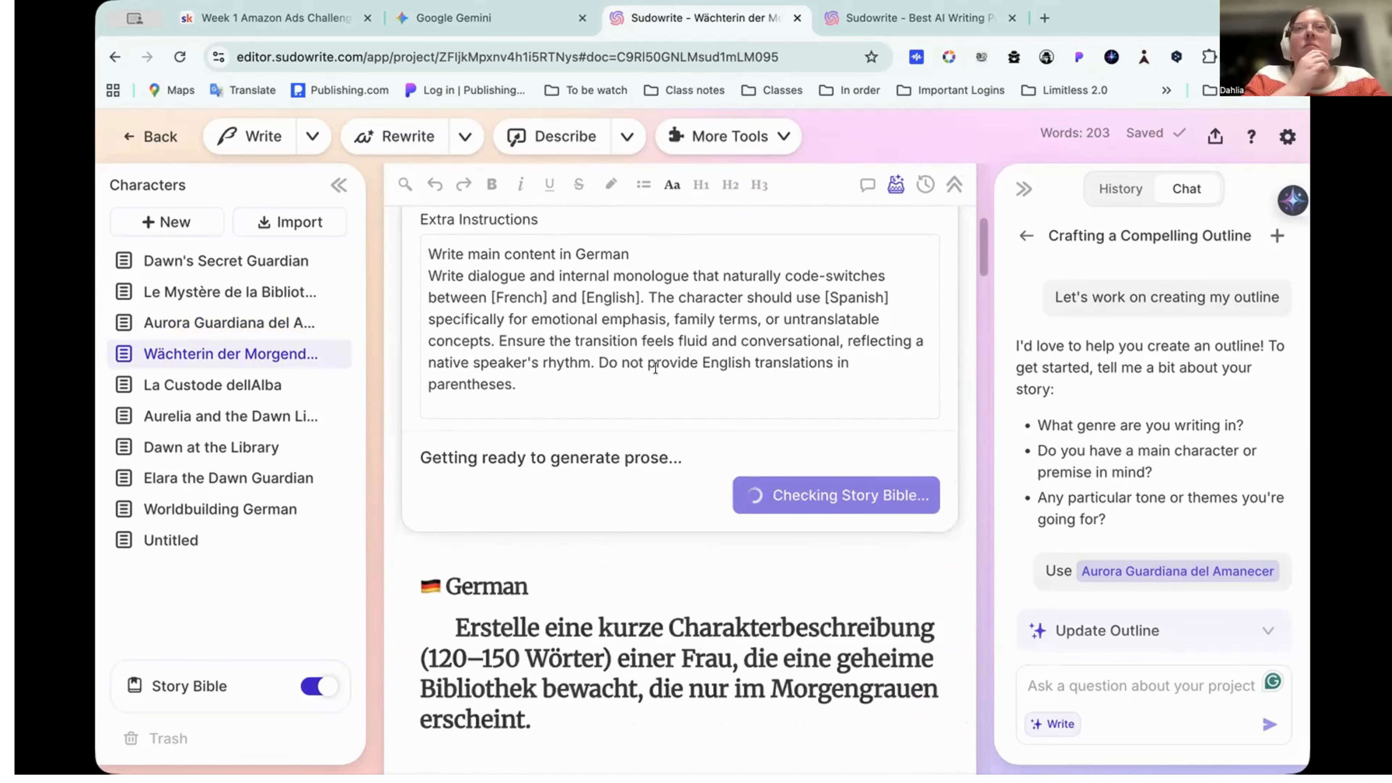
pyautogui.scroll(2, 655, 367)
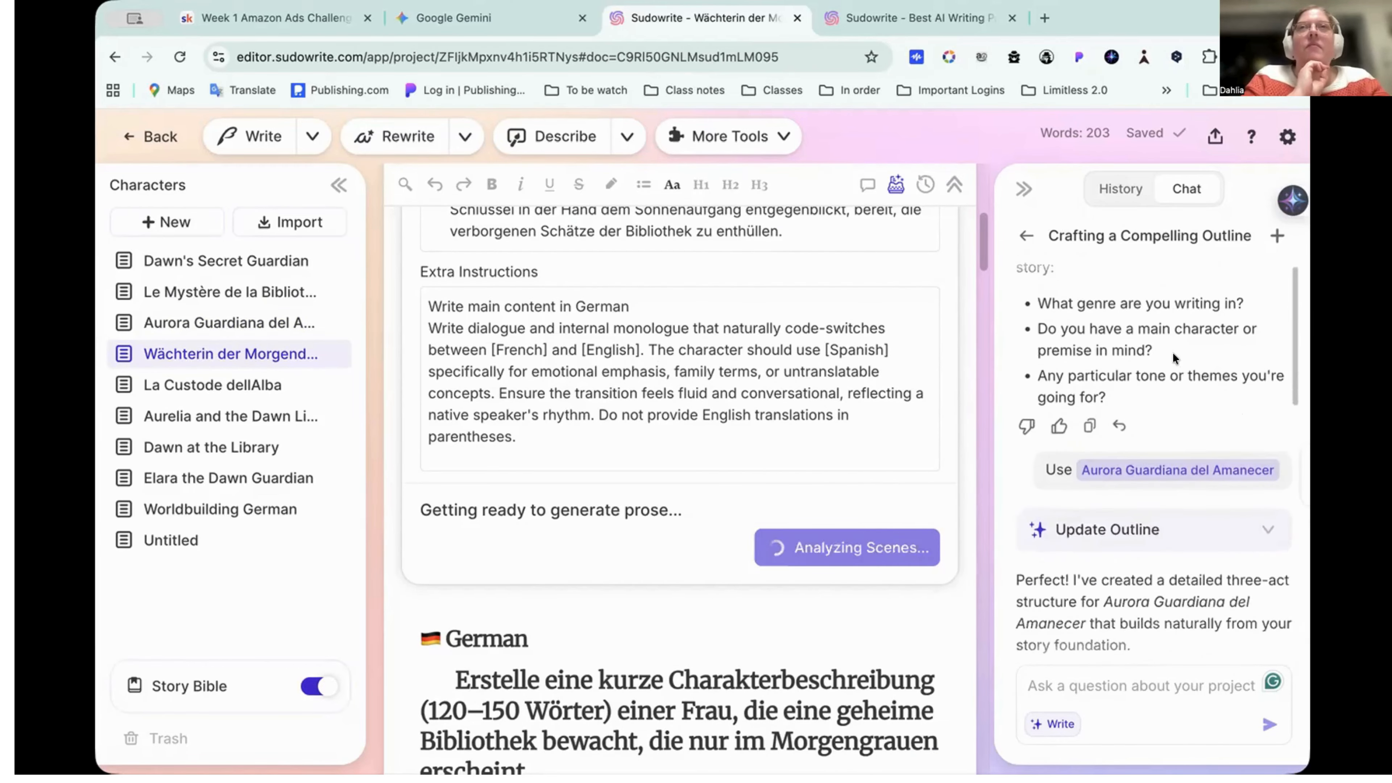
pyautogui.scroll(3, 1172, 352)
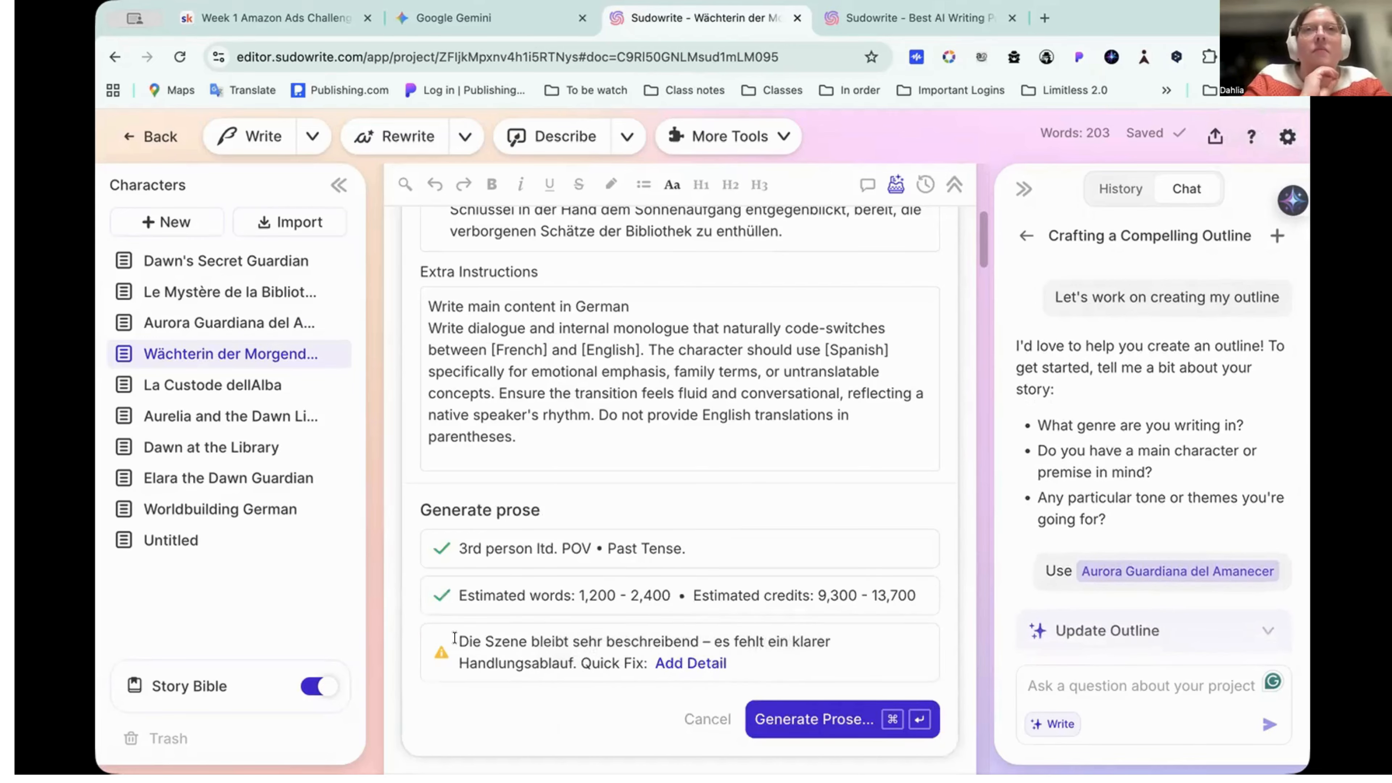
pyautogui.moveTo(509, 641); pyautogui.dragTo(655, 671)
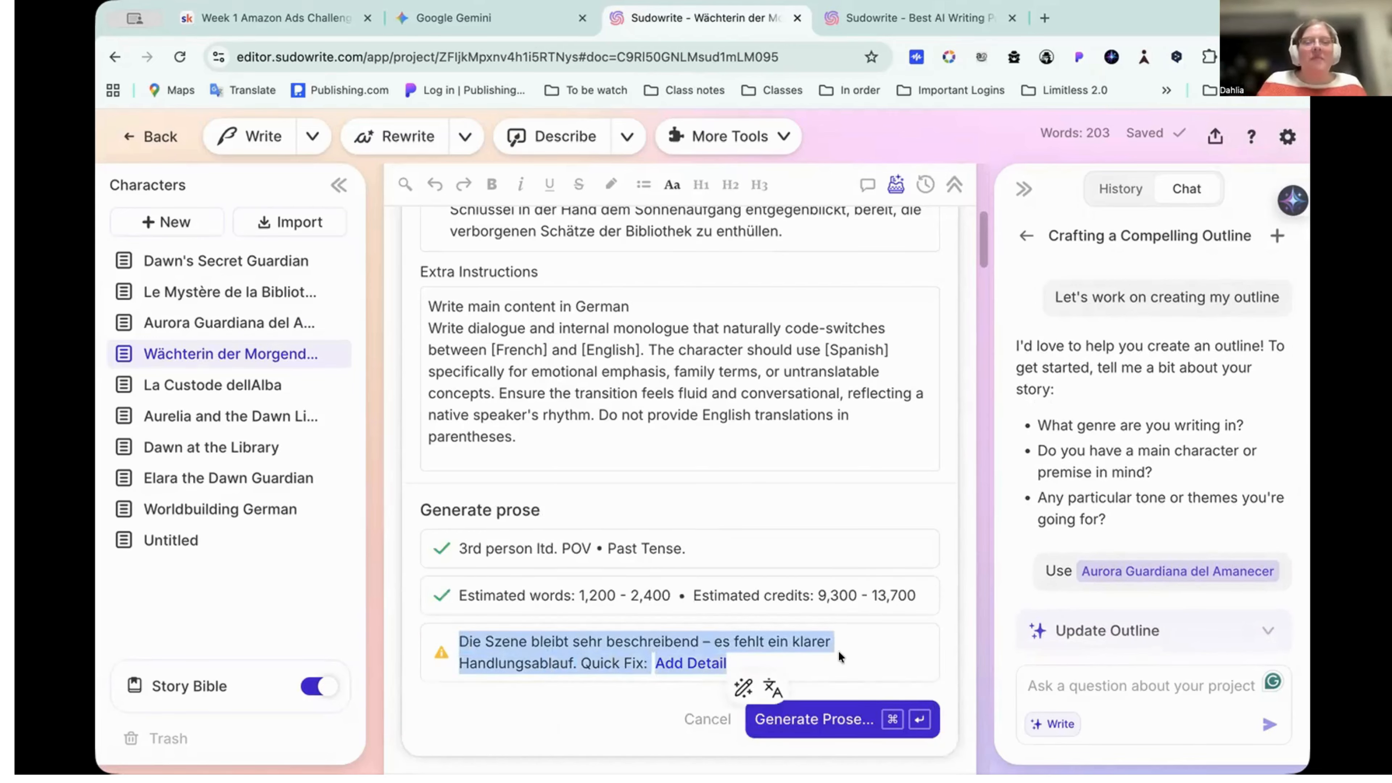
pyautogui.scroll(-3, 849, 660)
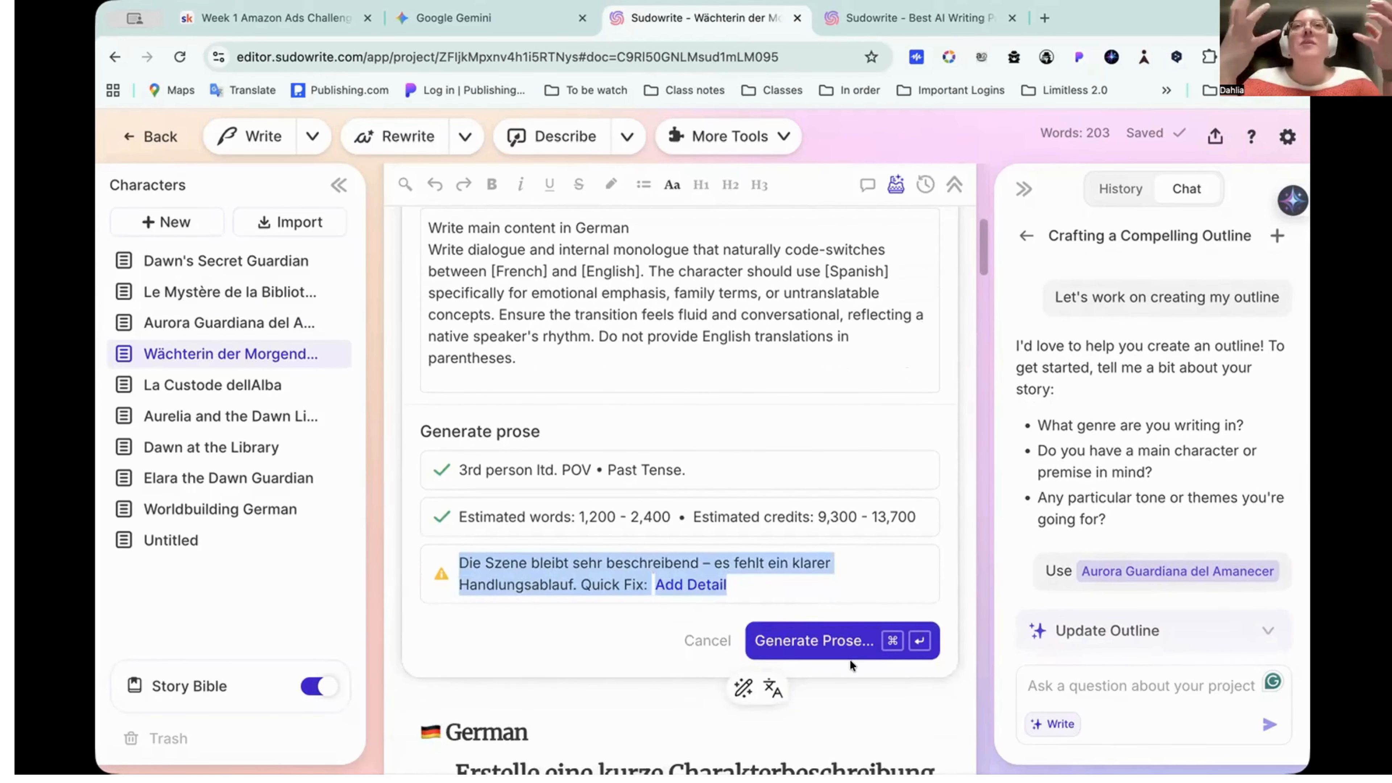
pyautogui.click(899, 575)
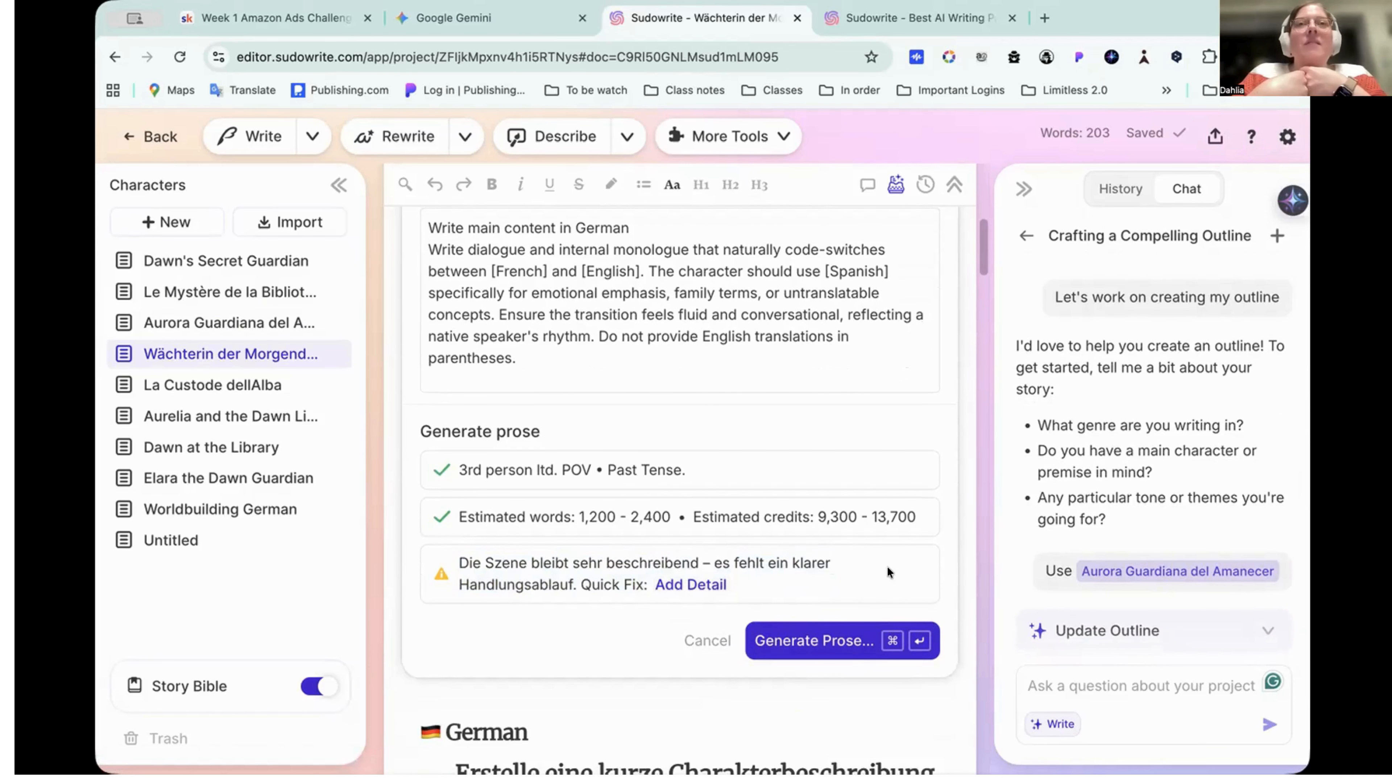
# Reread the German scene in the draft, generate its prose without adding detail, and go to the end of the document
pyautogui.scroll(10, 888, 565)
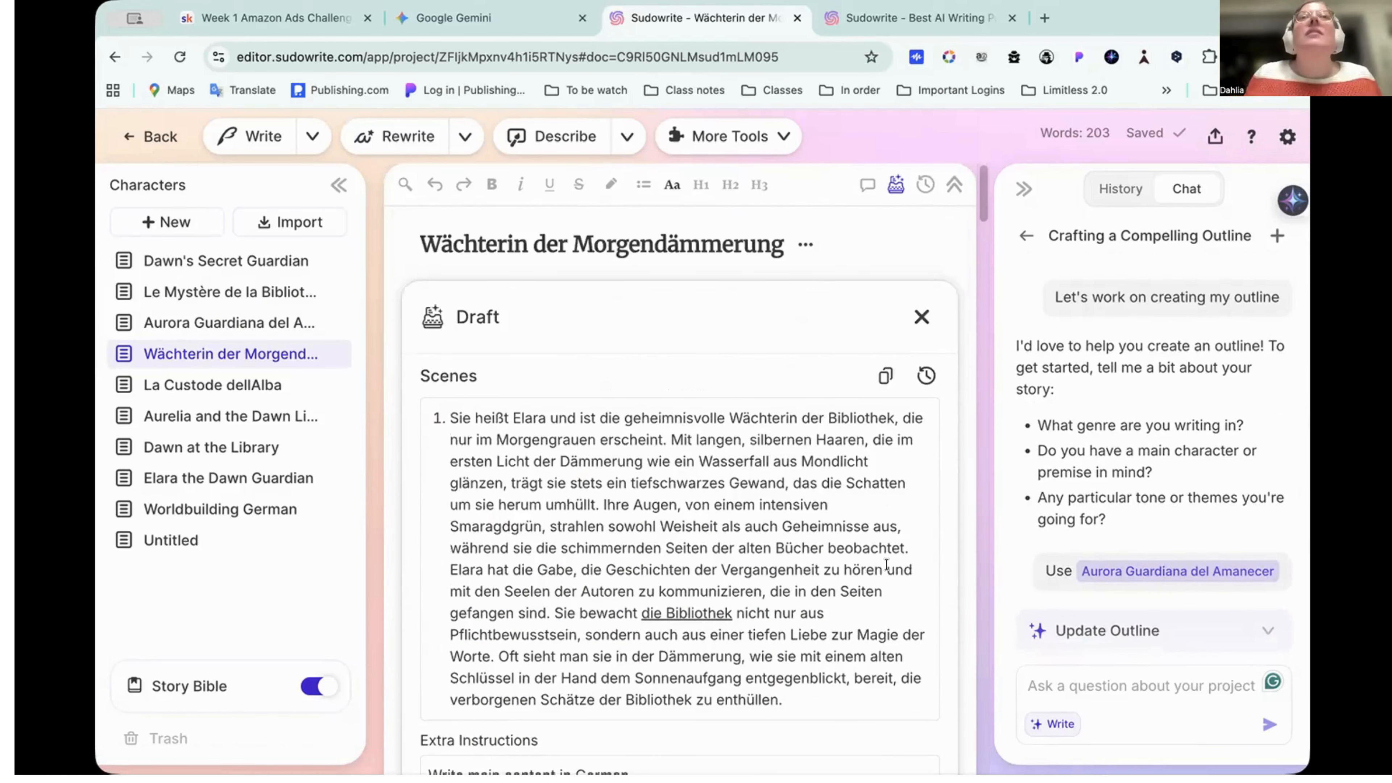
pyautogui.scroll(-10, 887, 564)
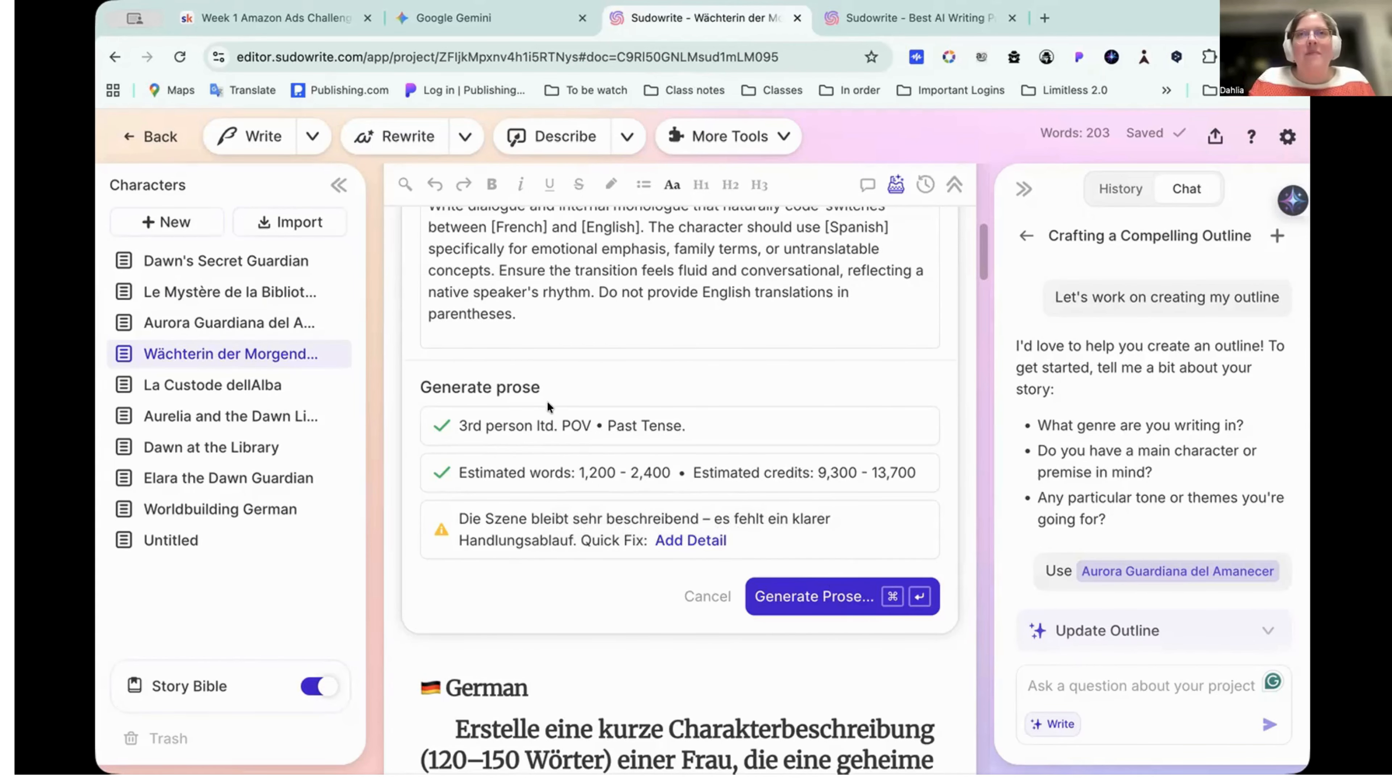
pyautogui.click(787, 595)
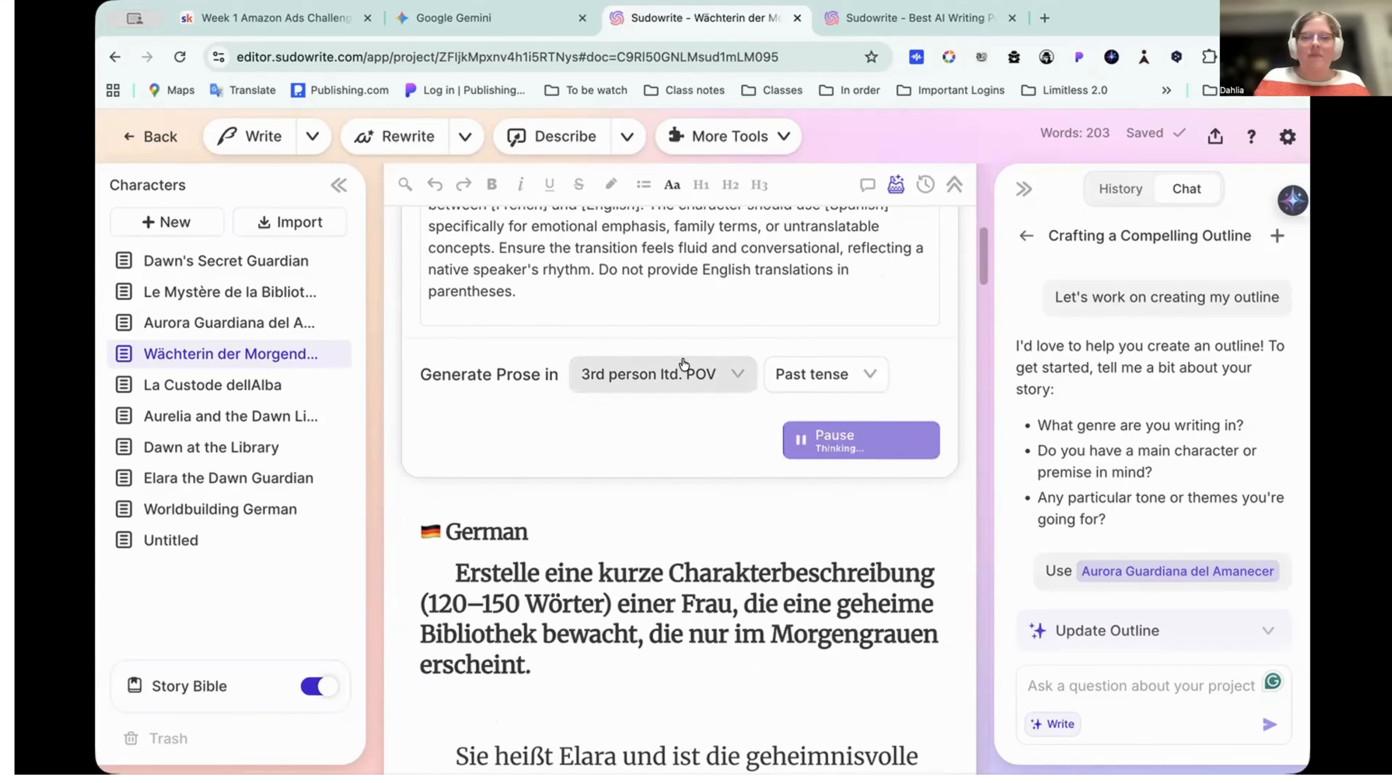
pyautogui.scroll(-10, 683, 364)
pyautogui.scroll(-15, 681, 359)
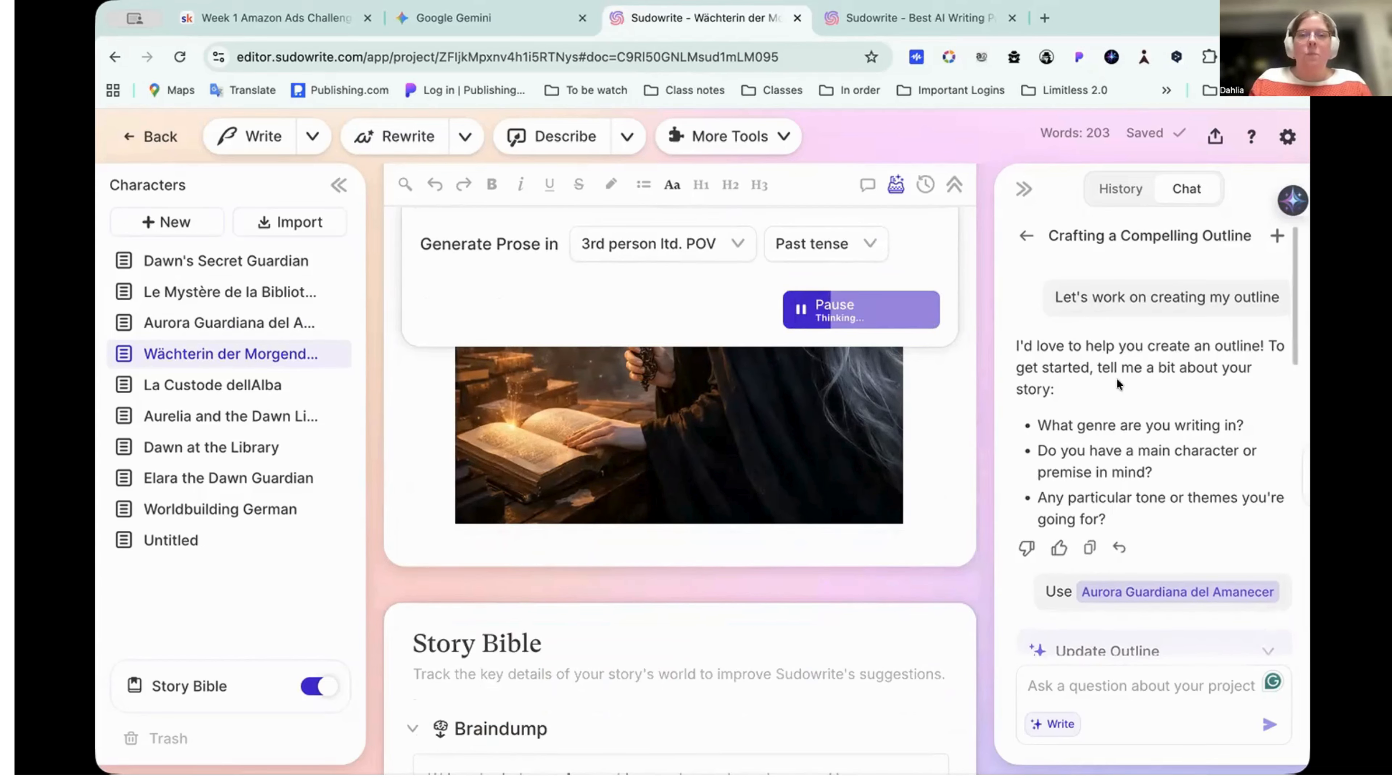
# Look through the outline chat, check the Visualize entry in the document's history, and return to the chat
pyautogui.scroll(-10, 1116, 378)
pyautogui.scroll(10, 1116, 378)
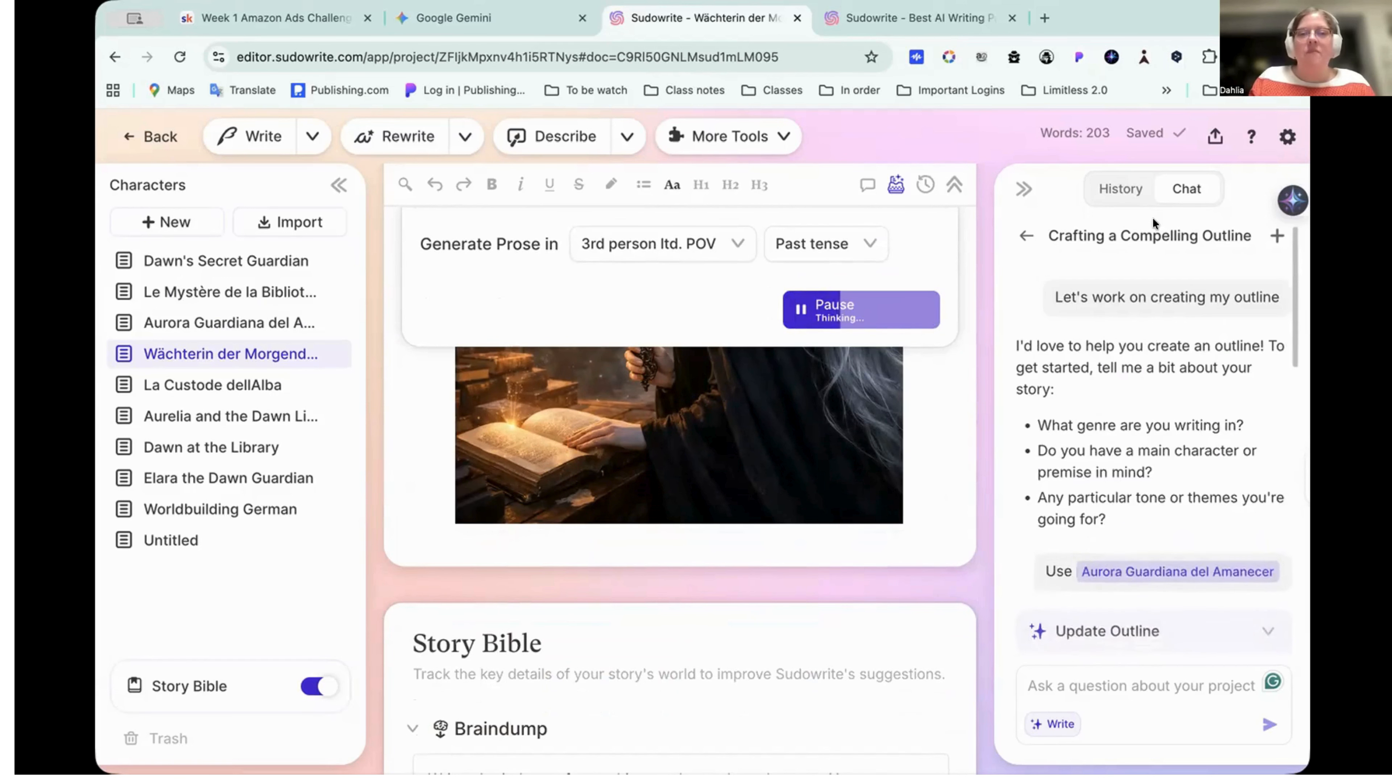
pyautogui.click(1122, 187)
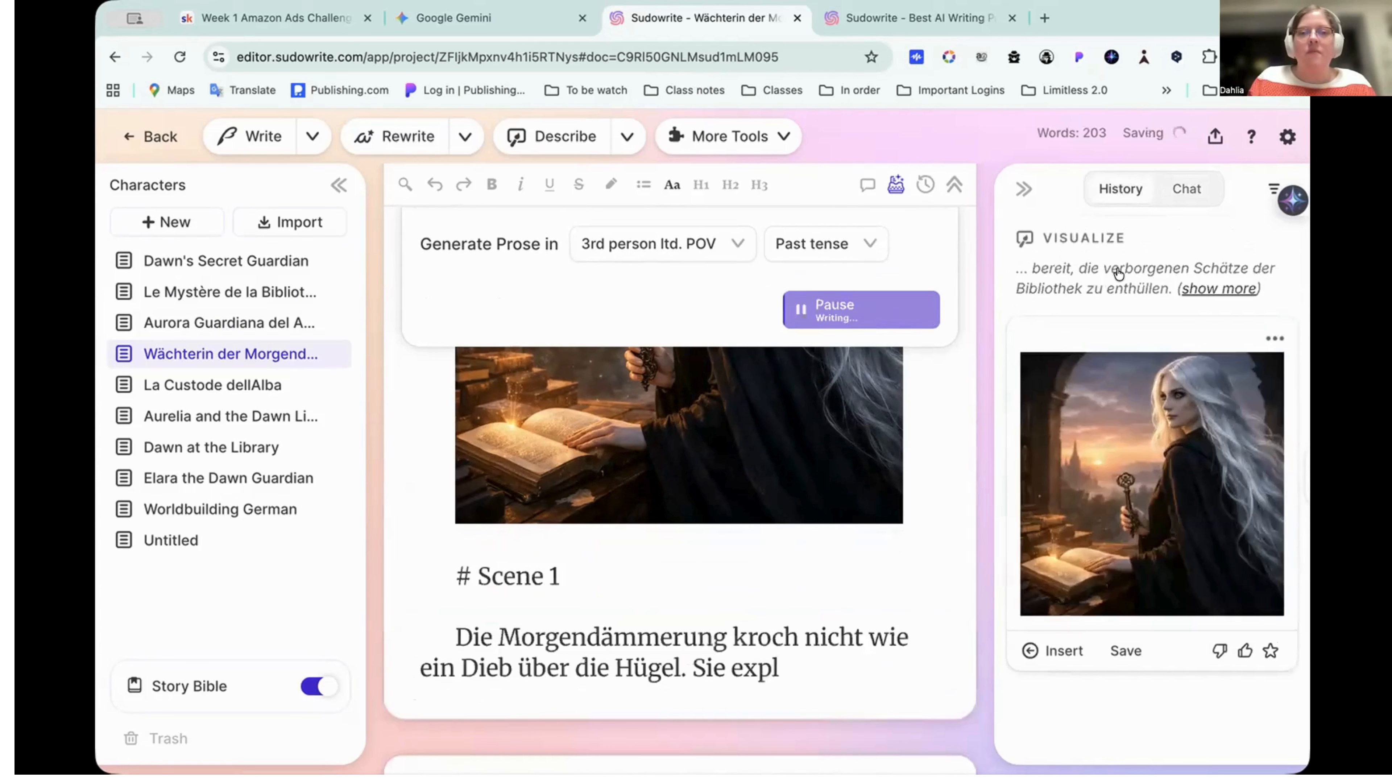
pyautogui.click(1187, 181)
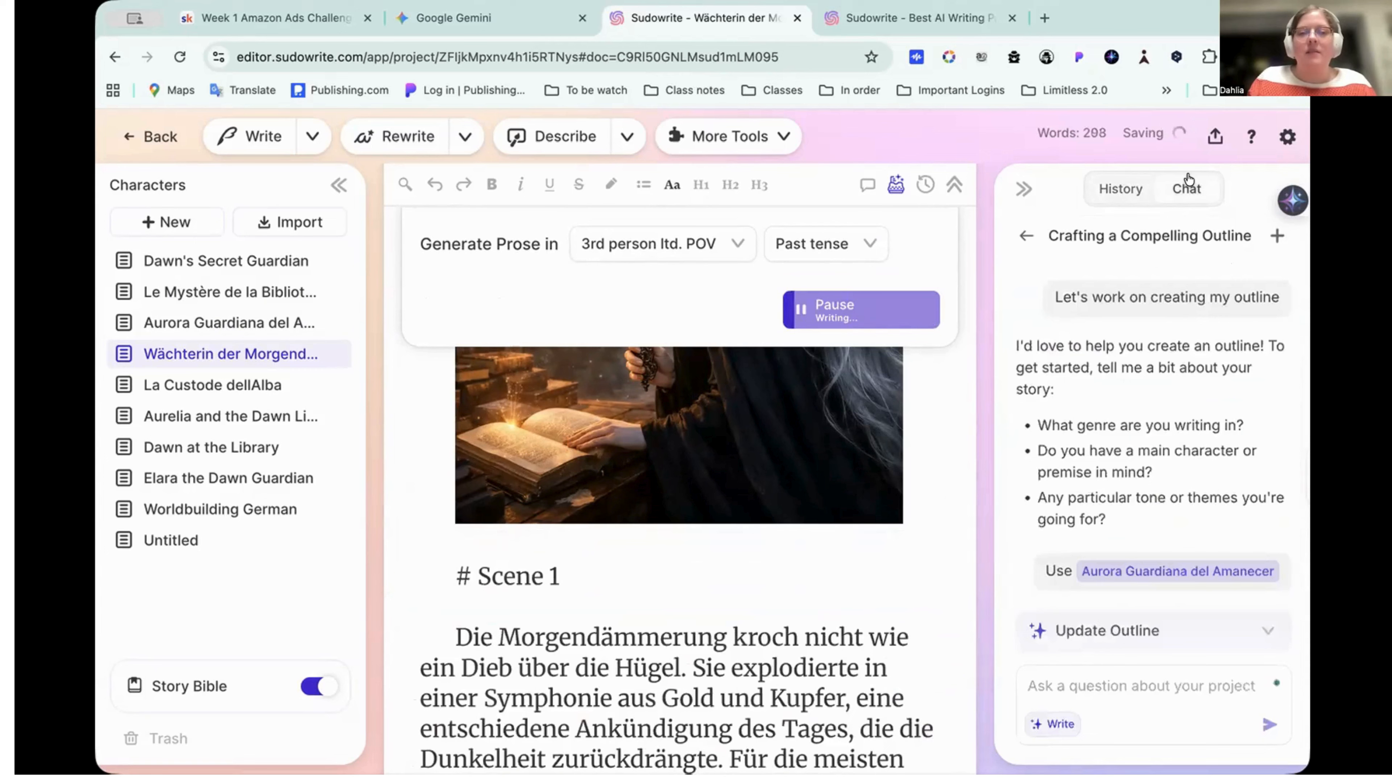
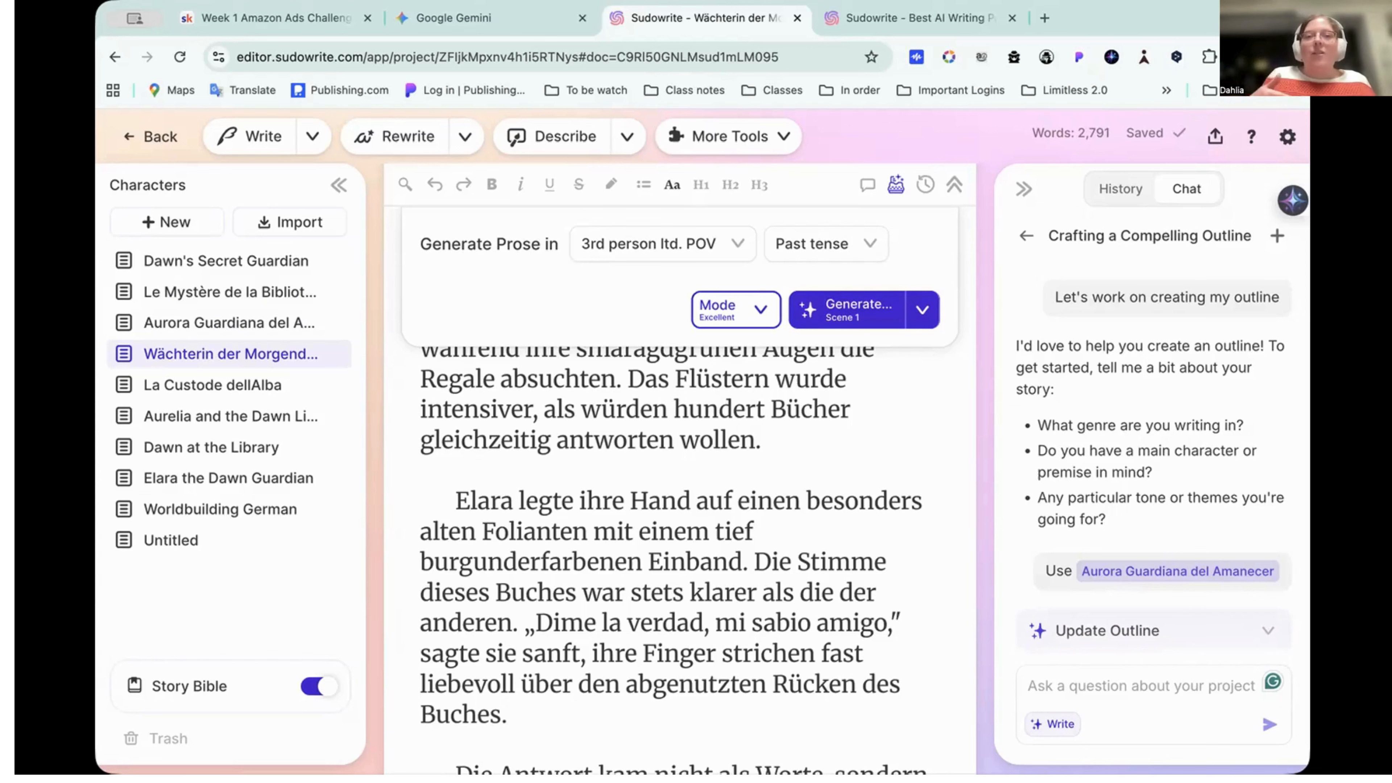
# Read the generated German scene from "Dime la verdad, mi sabio amigo" to "Une âme perdue?" for Spanish, English and French switches
pyautogui.scroll(-5, 544, 537)
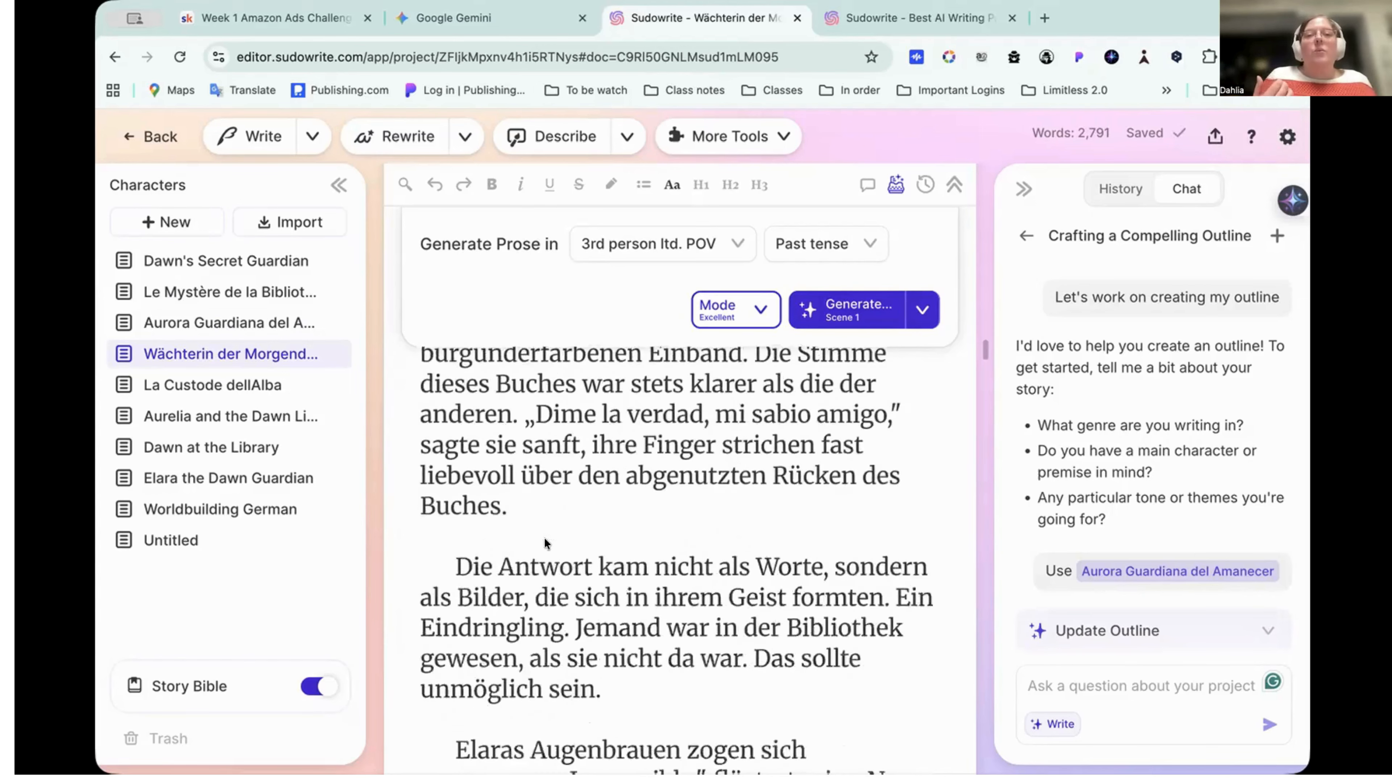
pyautogui.scroll(-2, 543, 537)
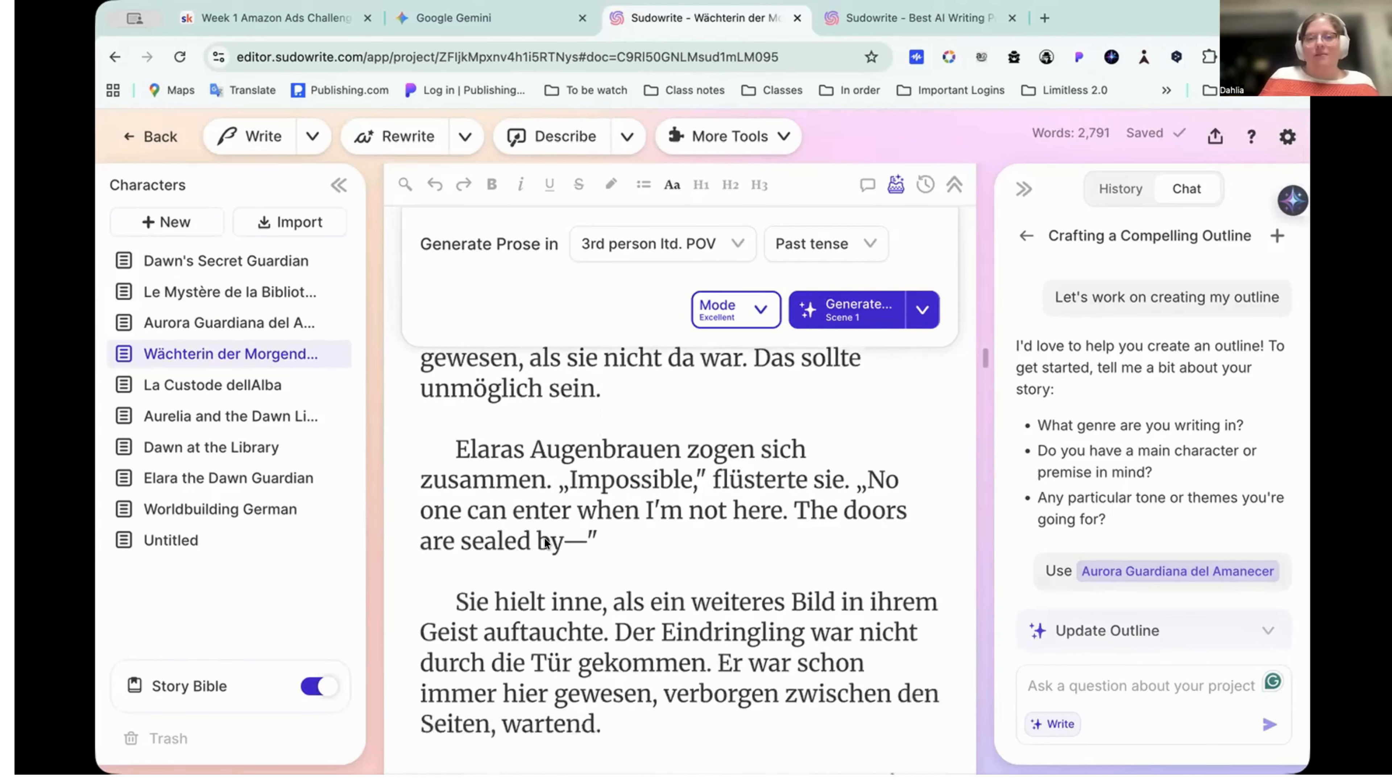
pyautogui.scroll(-5, 544, 537)
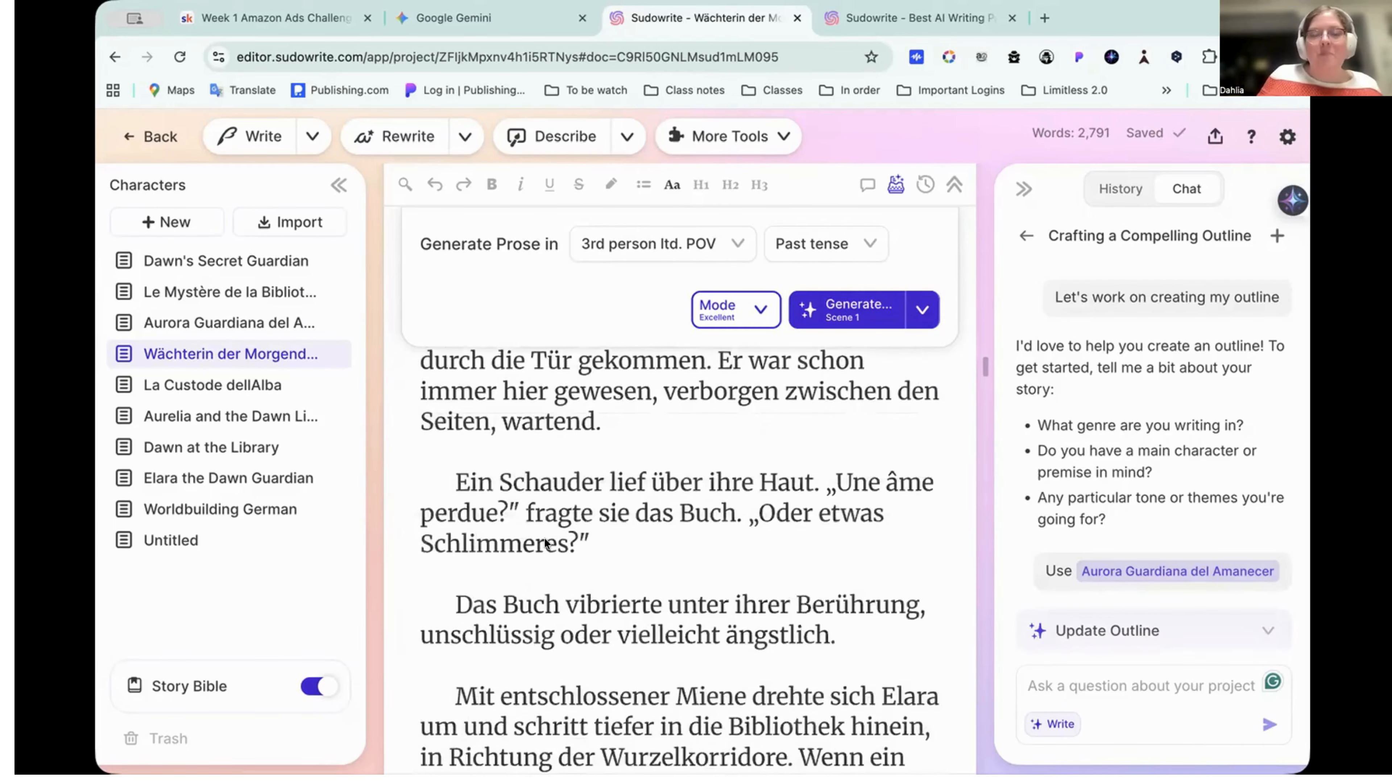
pyautogui.scroll(-1, 543, 537)
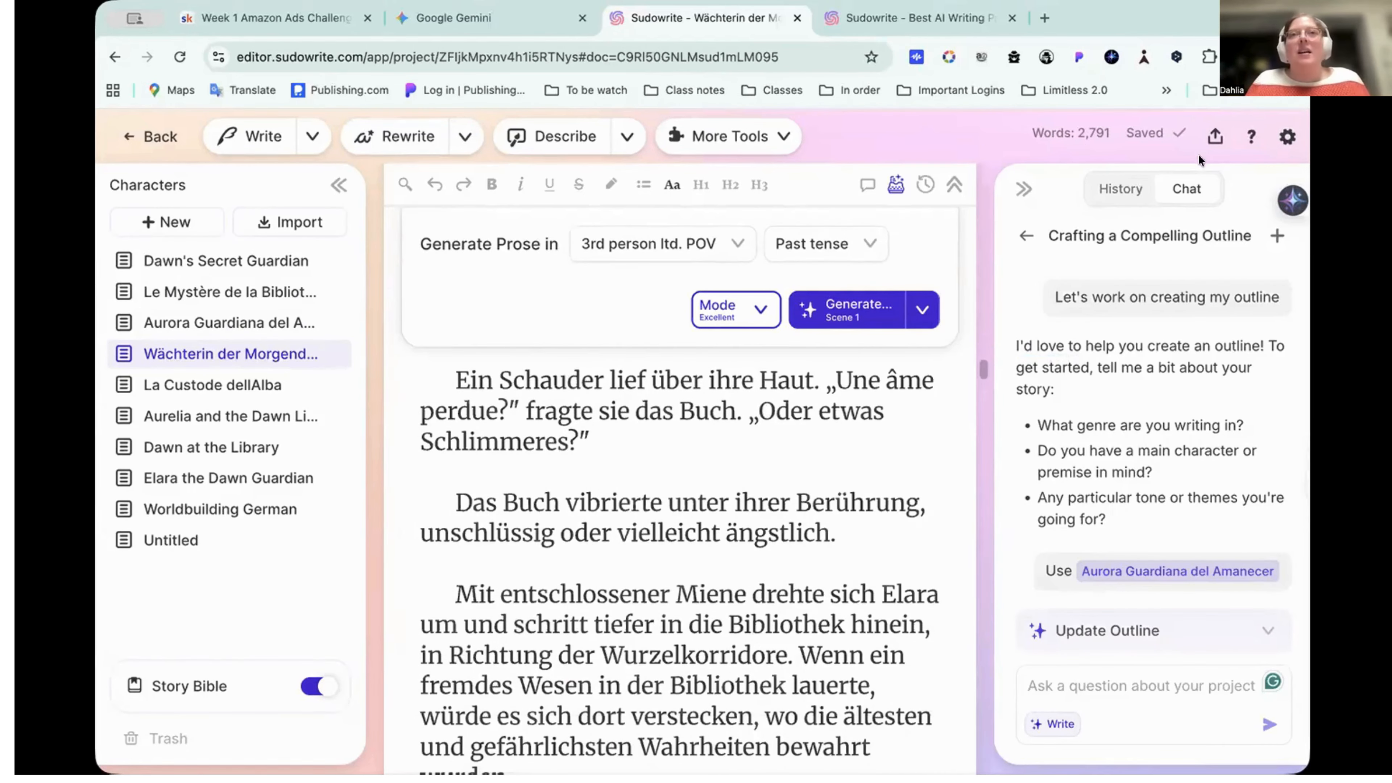
# Copy the share link of Wächterin der Morgendämmerung from the project's shared documents and close the sharing list
pyautogui.click(1213, 137)
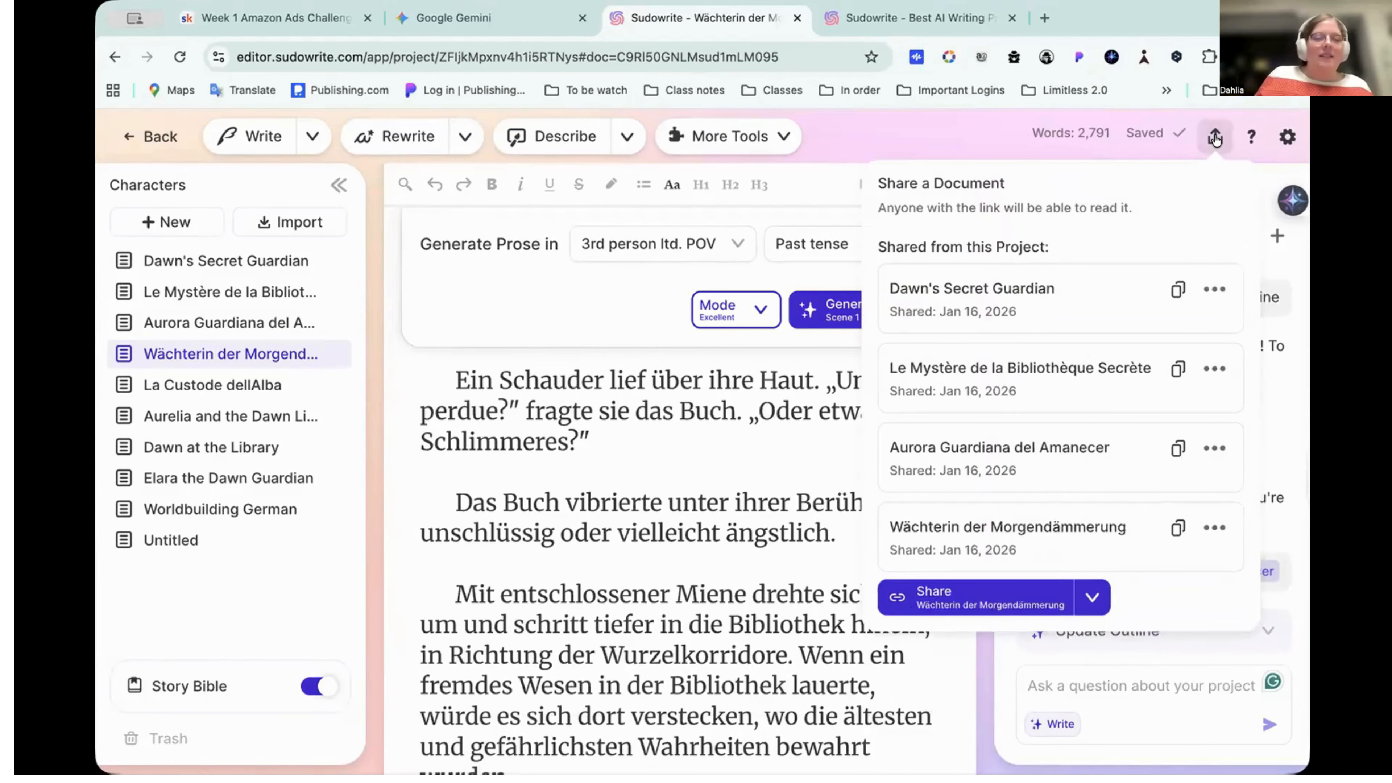
pyautogui.scroll(-1, 1048, 344)
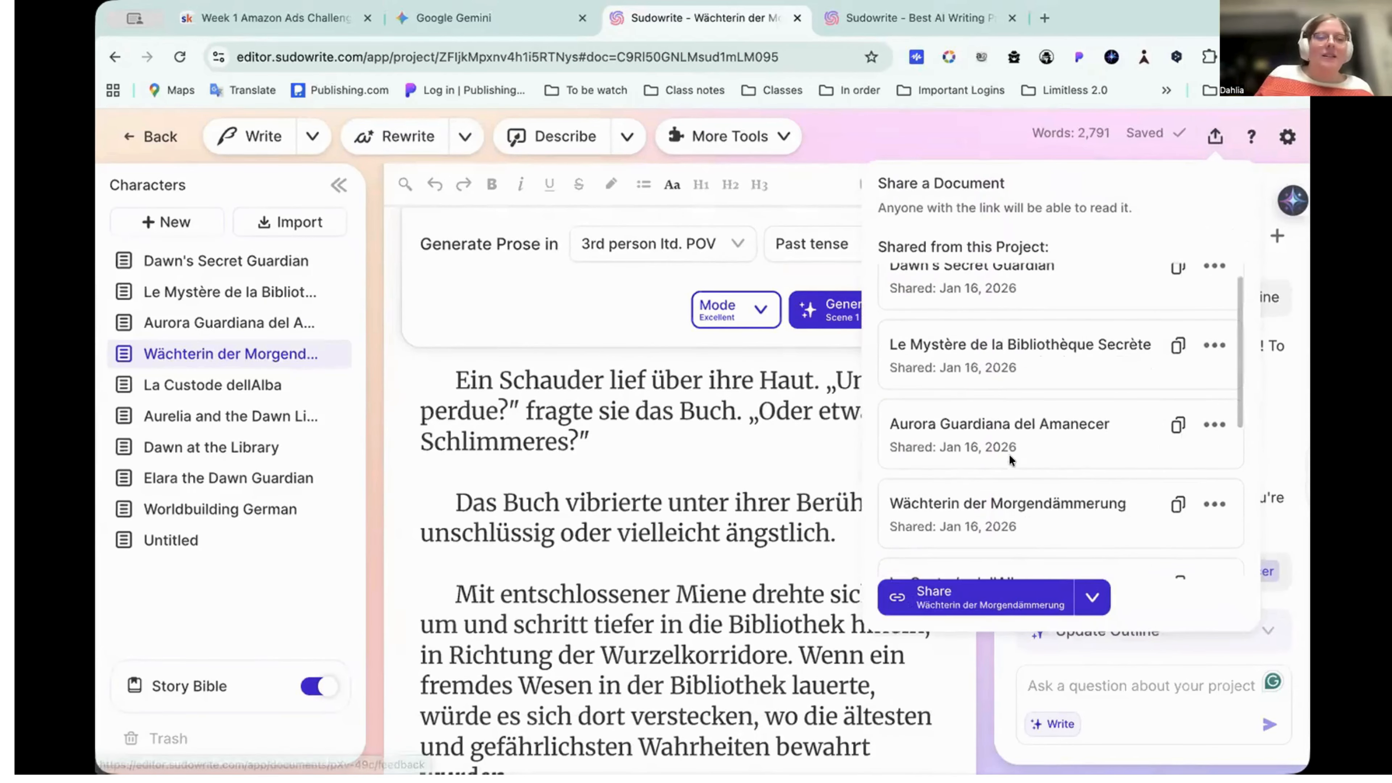
pyautogui.click(1176, 504)
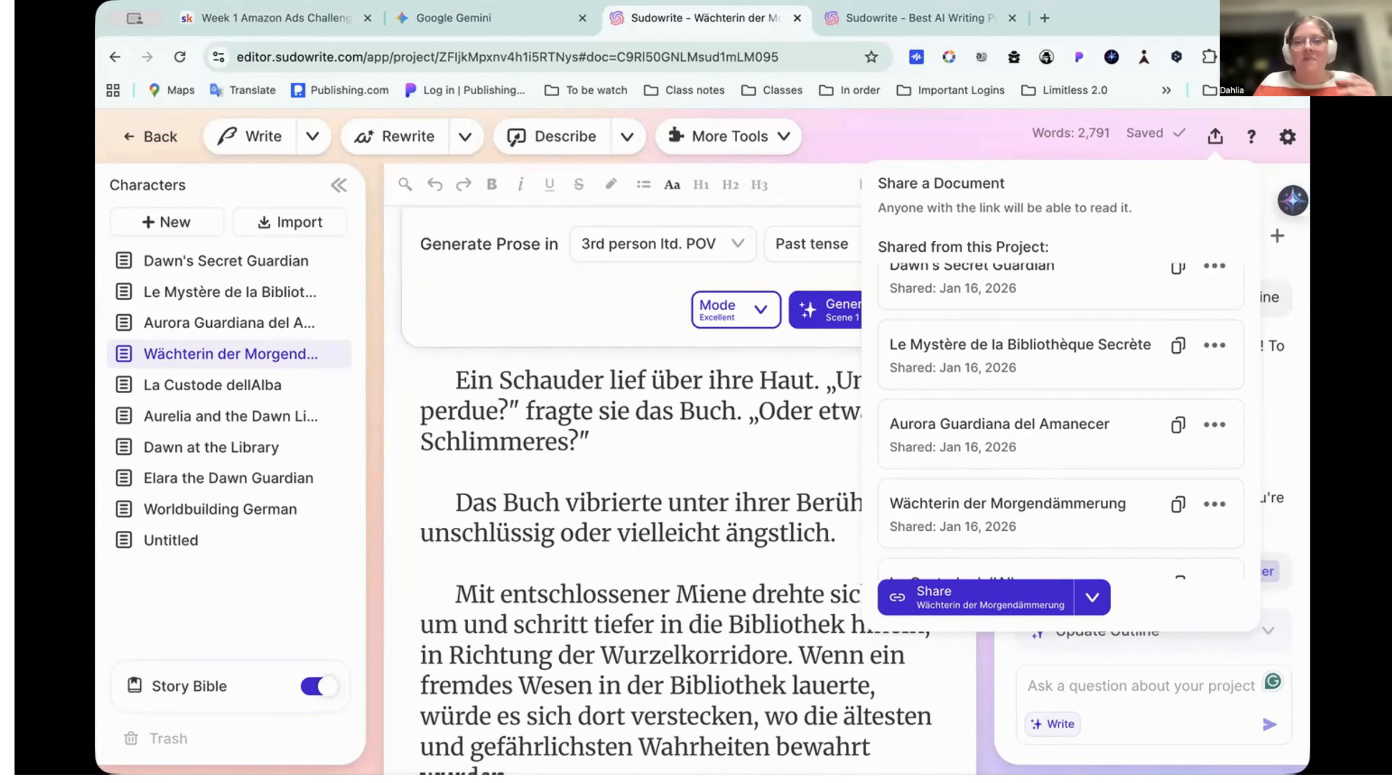
pyautogui.click(1215, 137)
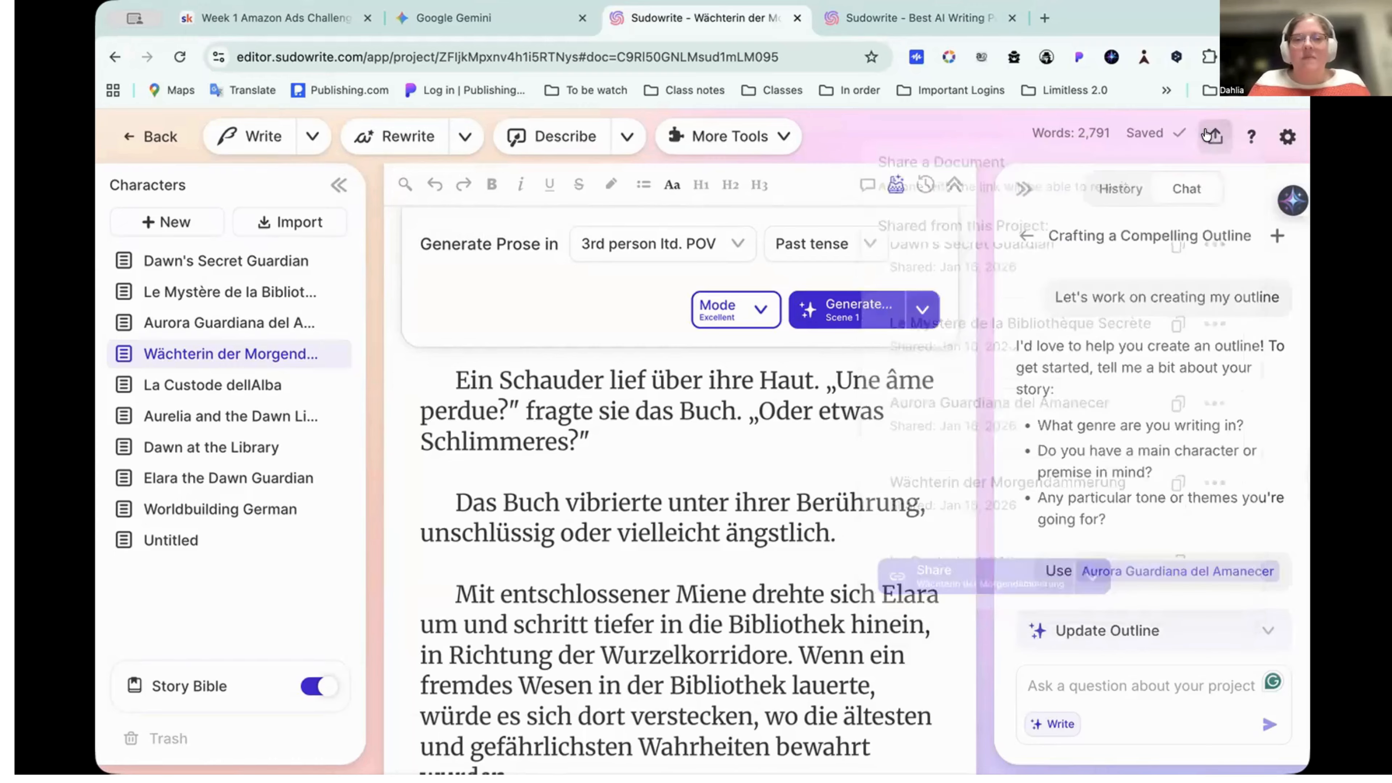
# Read the German scene from the Wurzelkorridore passage to "Perdiste tu camino, pequeño libro?" for switches into Spanish, English and French
pyautogui.scroll(-1, 684, 512)
pyautogui.scroll(-15, 684, 512)
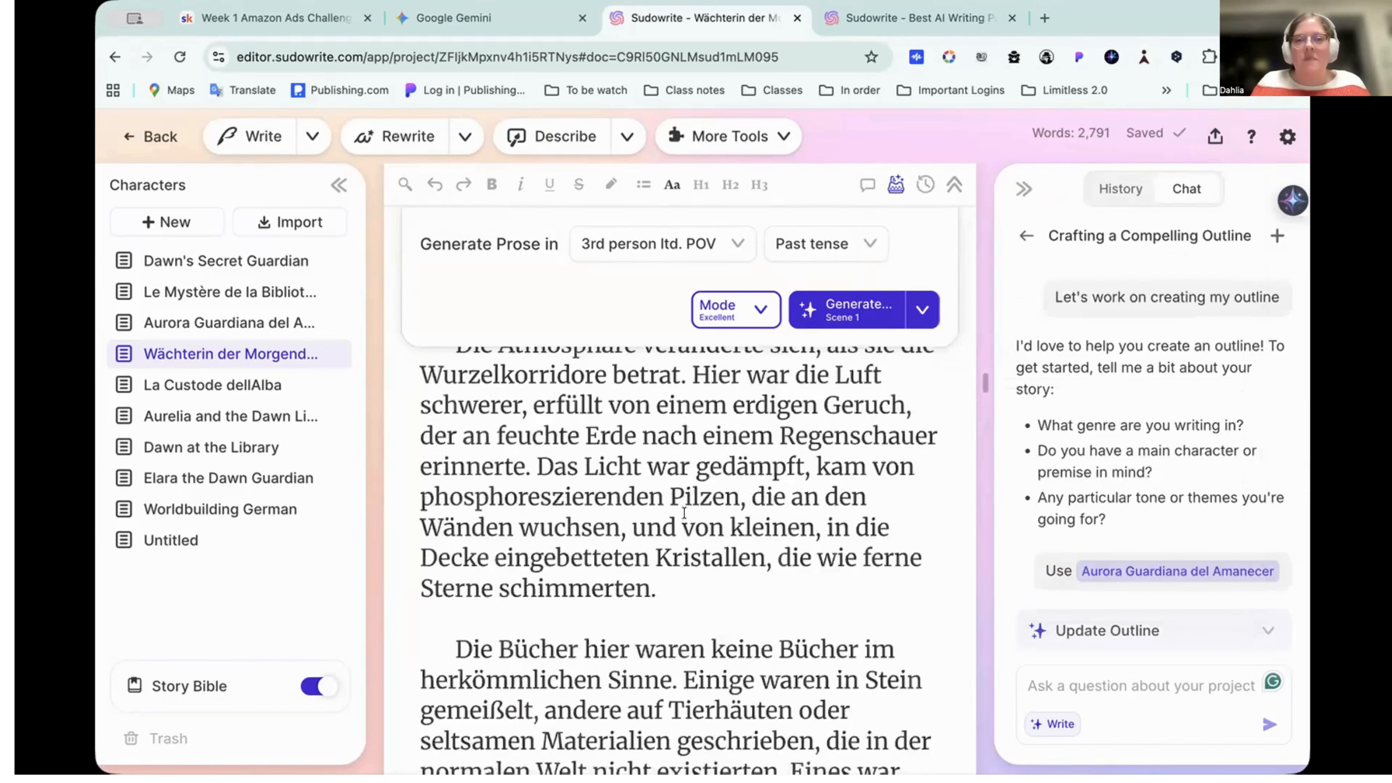
pyautogui.scroll(-6, 684, 512)
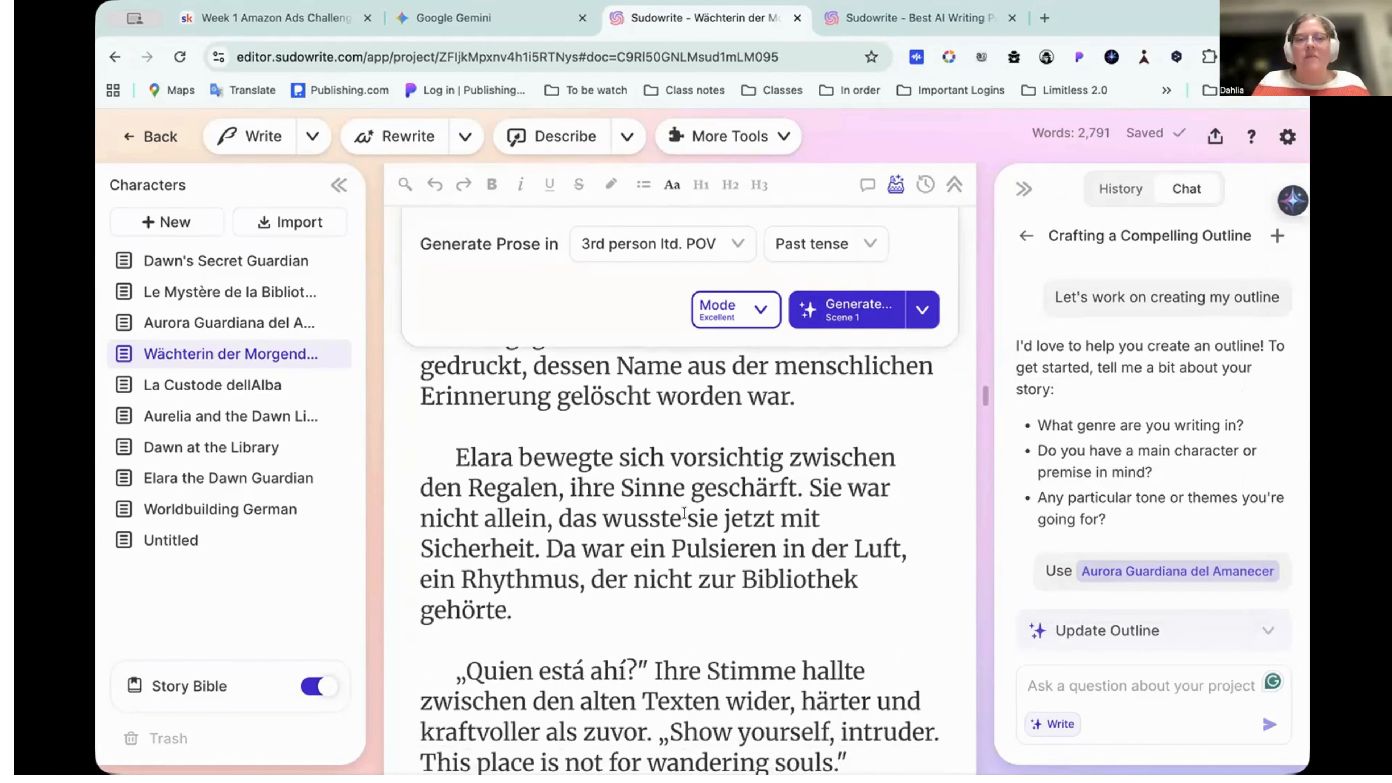
pyautogui.scroll(-12, 684, 512)
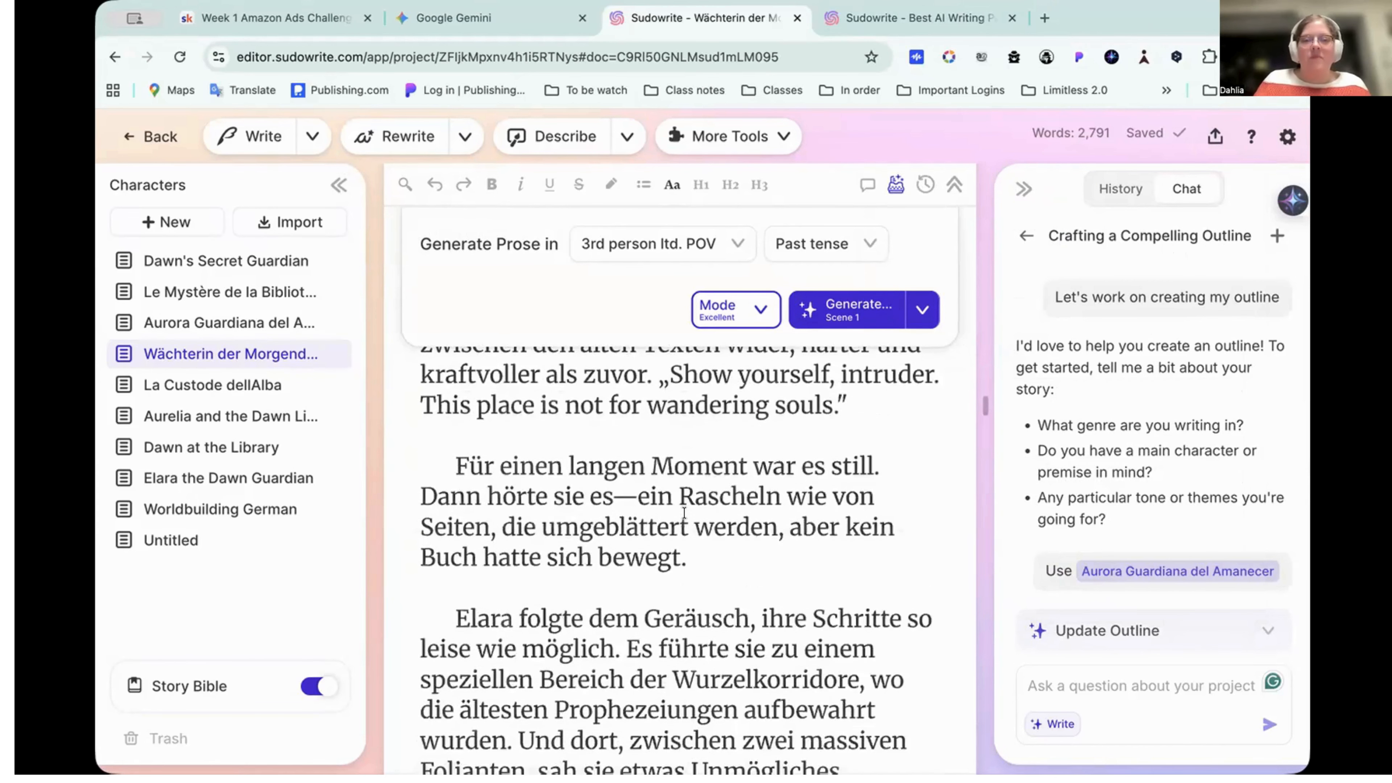
pyautogui.scroll(-7, 684, 512)
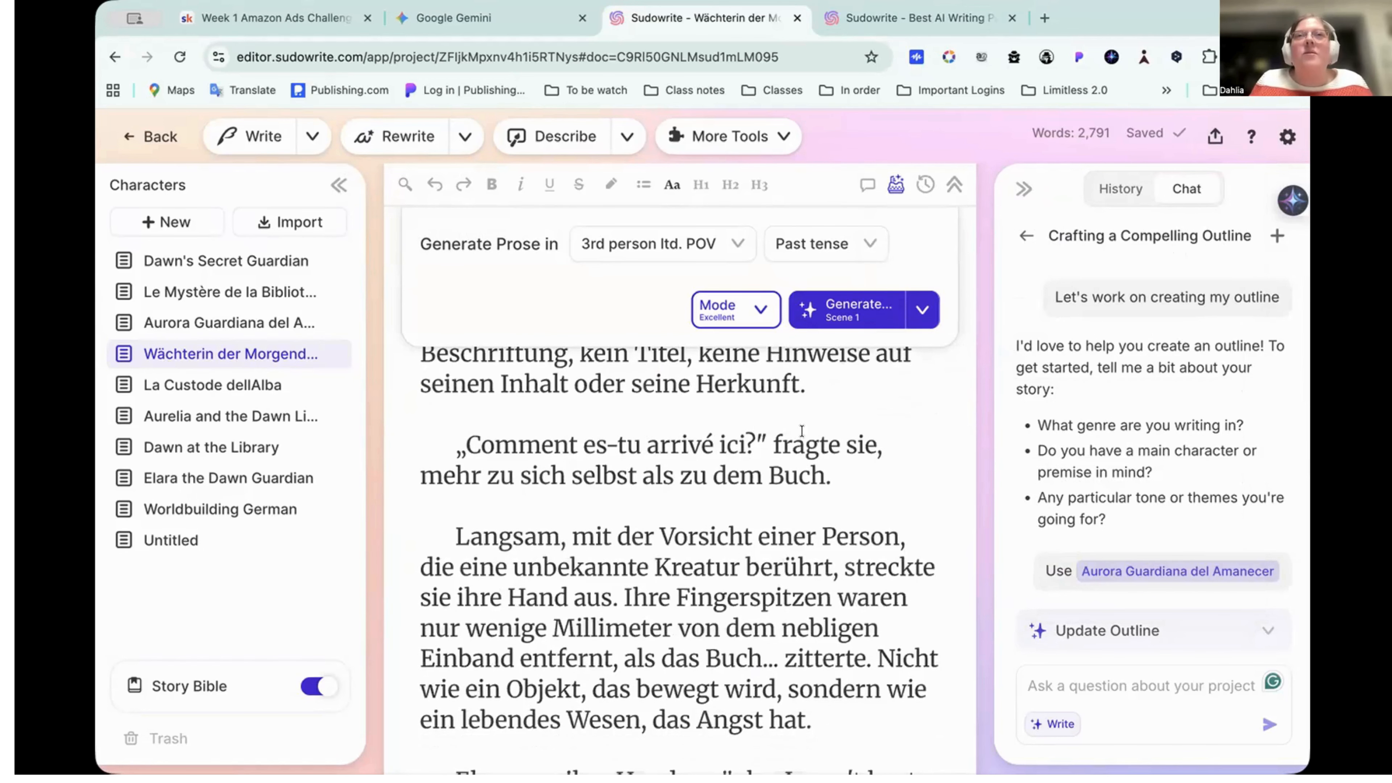
pyautogui.scroll(-7, 753, 506)
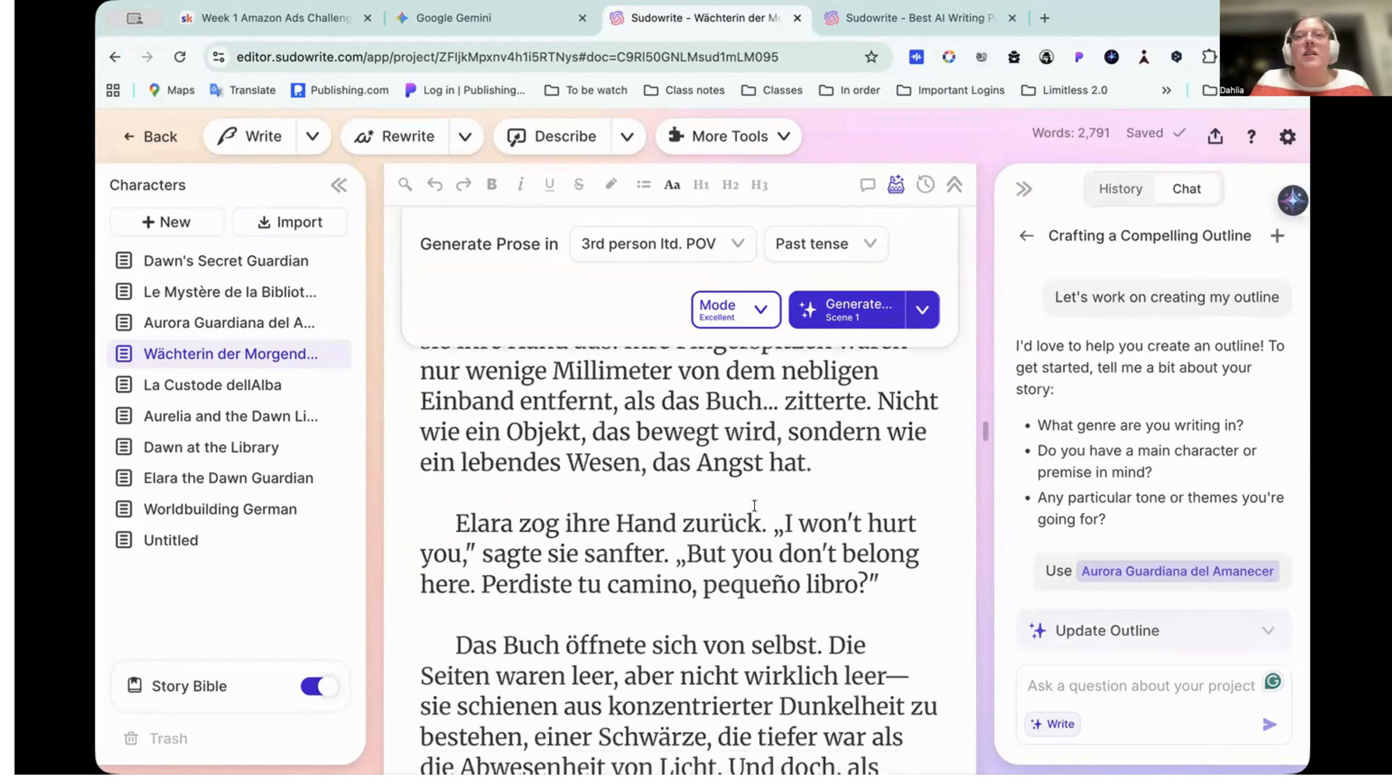
pyautogui.scroll(-3, 754, 506)
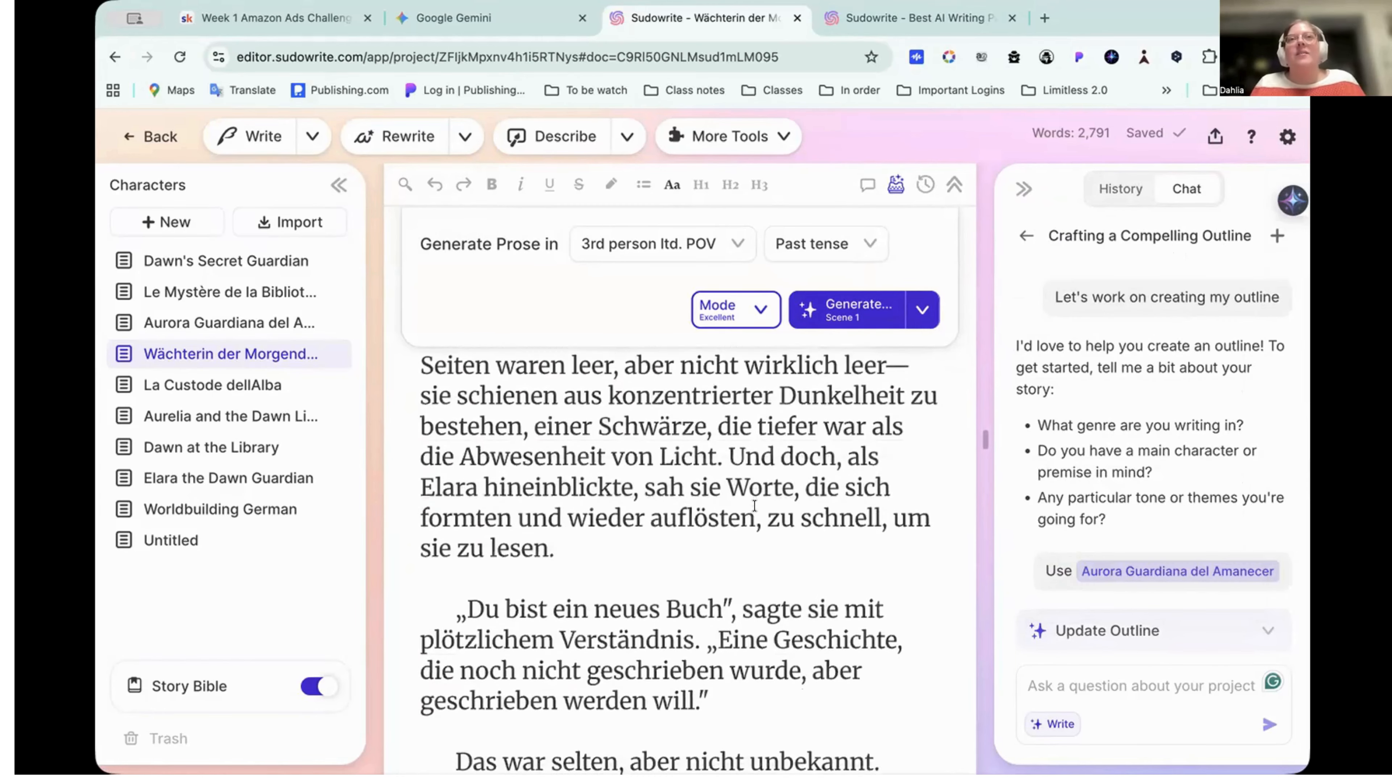
# Read on from "Du bist ein neues Buch" to "Aquí podrás crecer y encontrar tu historia" for further language switches
pyautogui.scroll(-1, 754, 506)
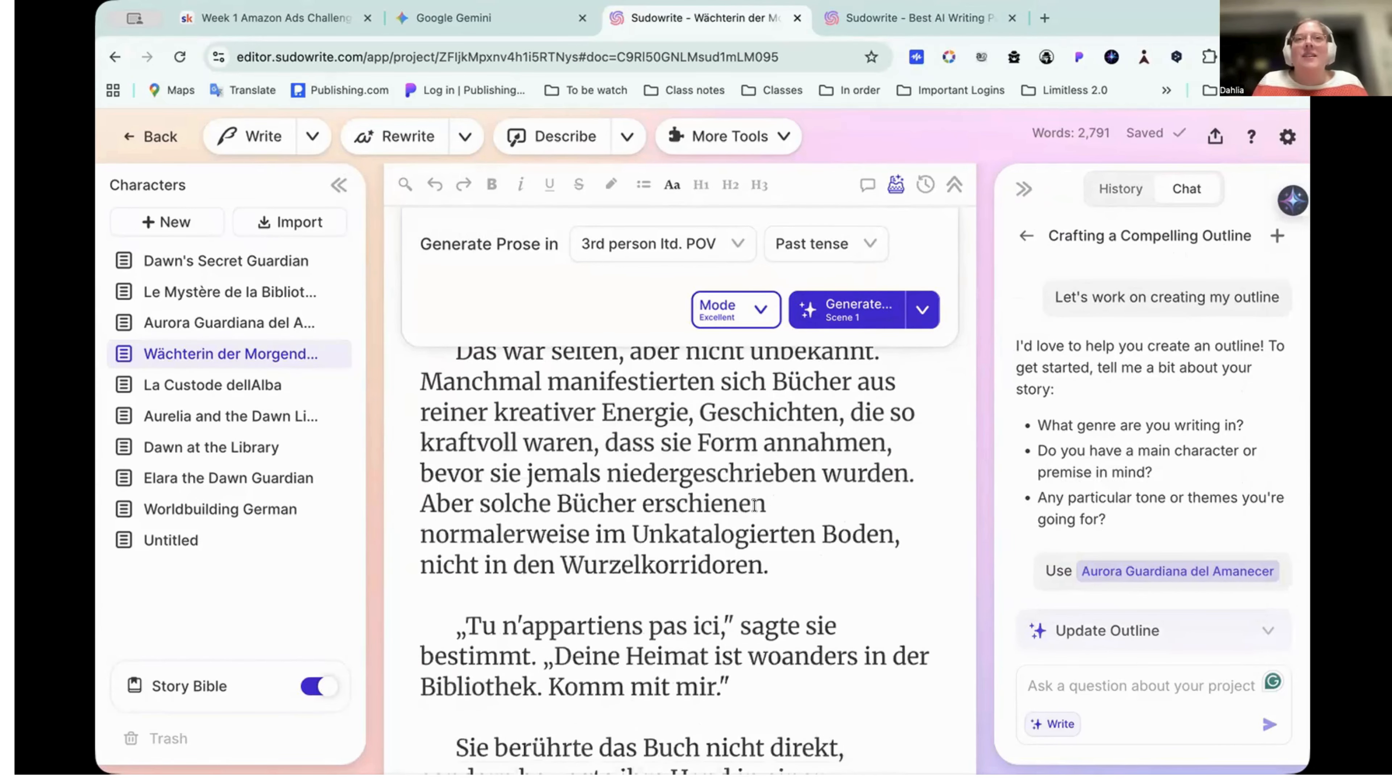
pyautogui.scroll(-2, 754, 505)
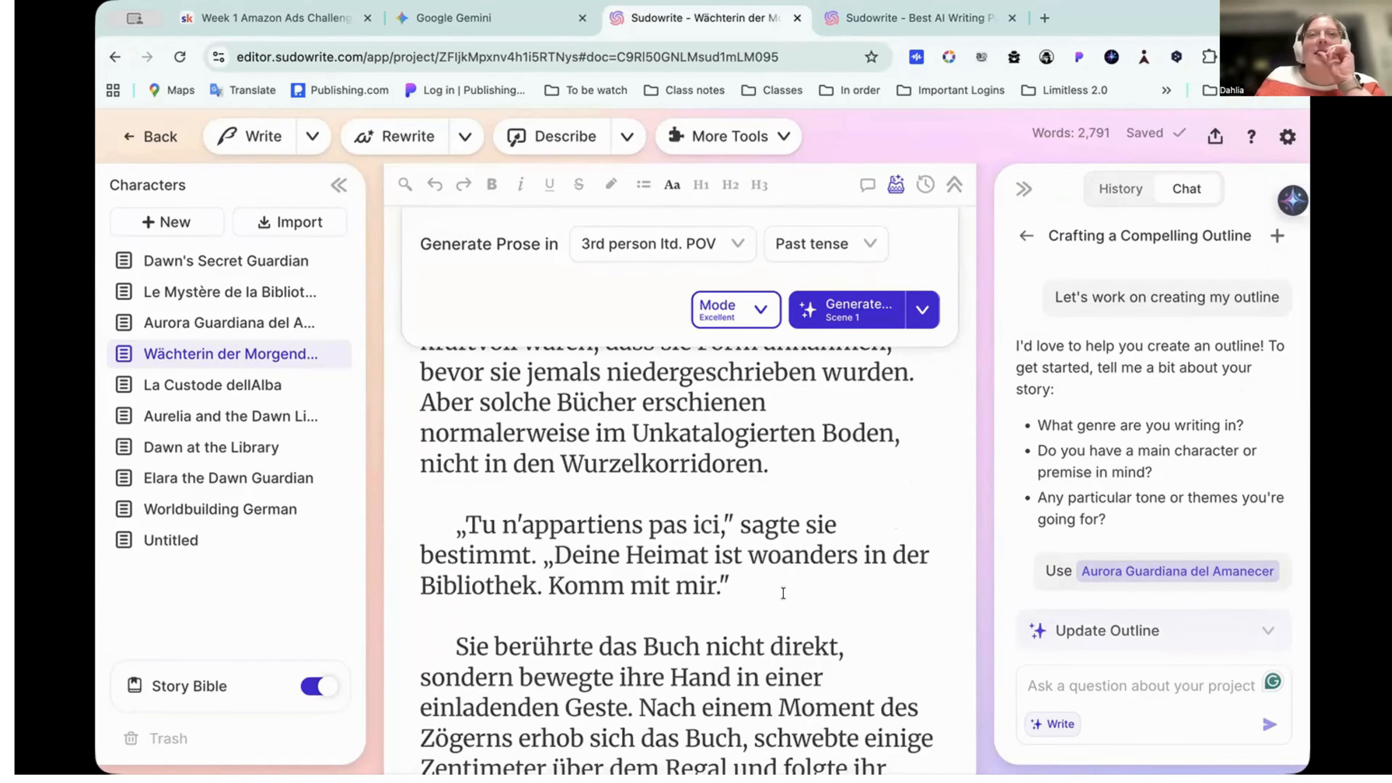
pyautogui.scroll(-4, 783, 592)
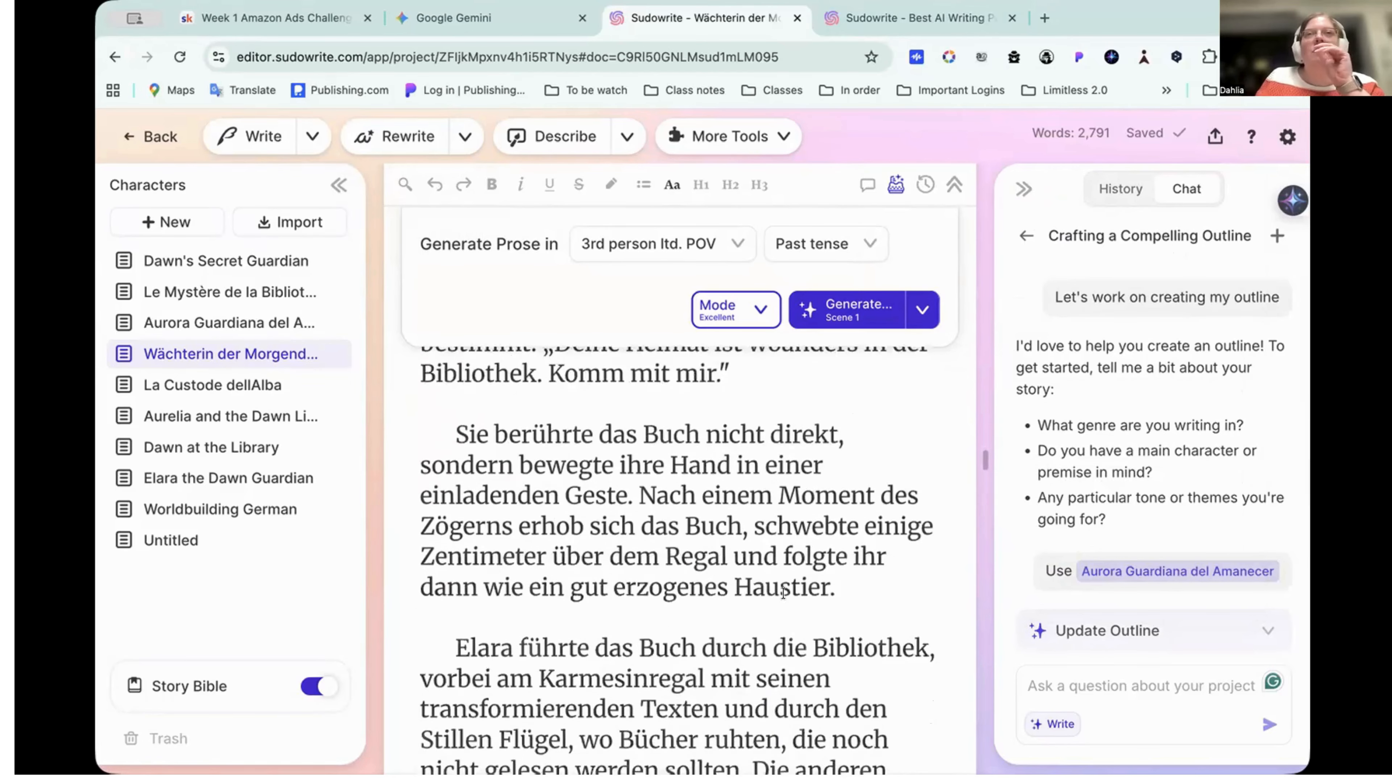
pyautogui.scroll(-6, 783, 592)
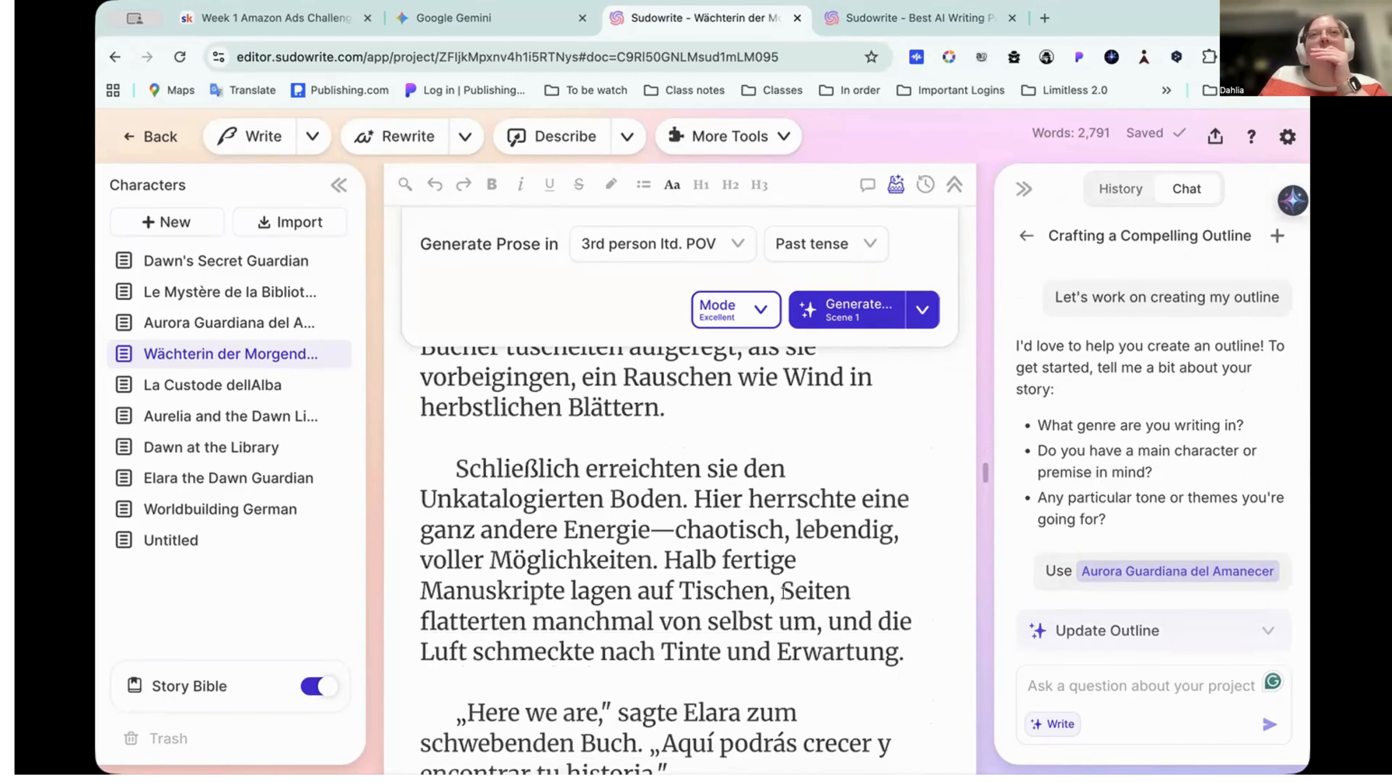
pyautogui.scroll(-2, 783, 592)
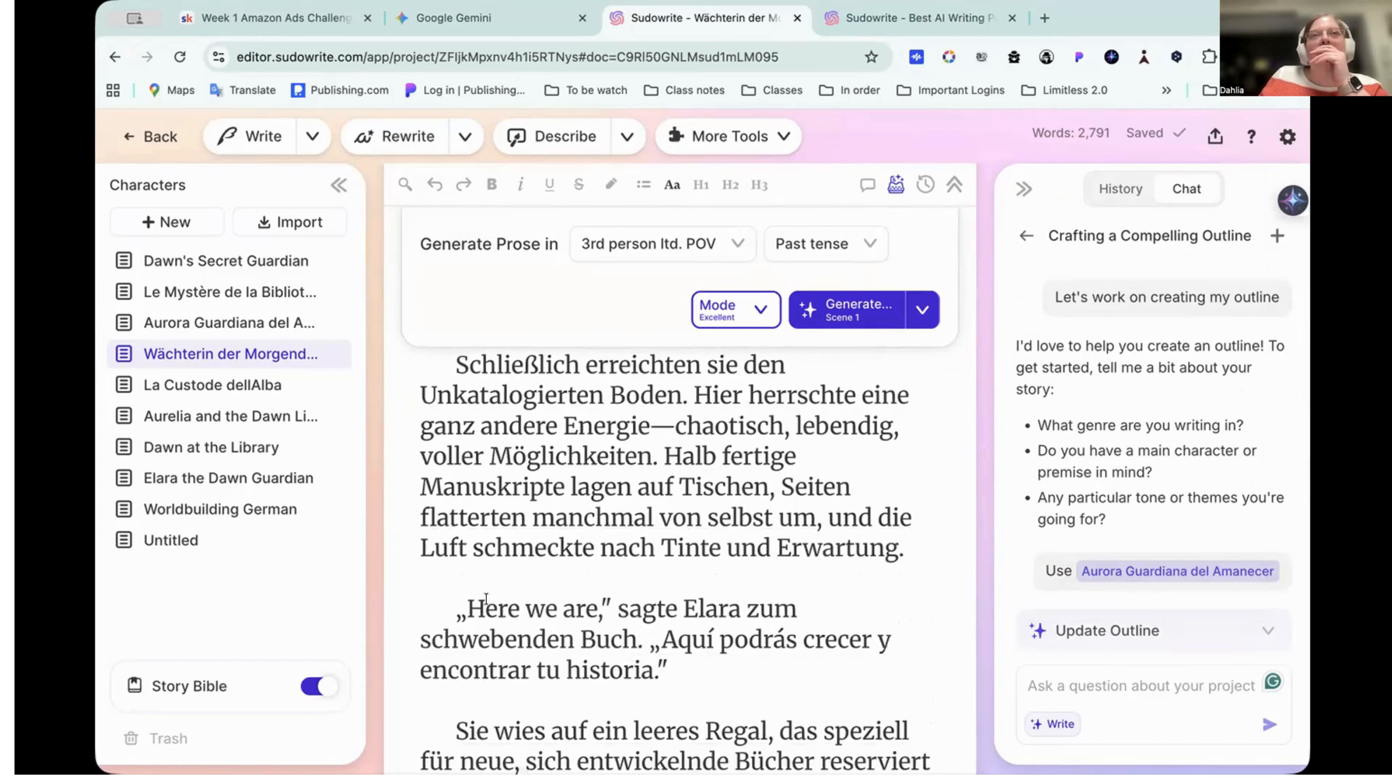
pyautogui.scroll(-3, 631, 629)
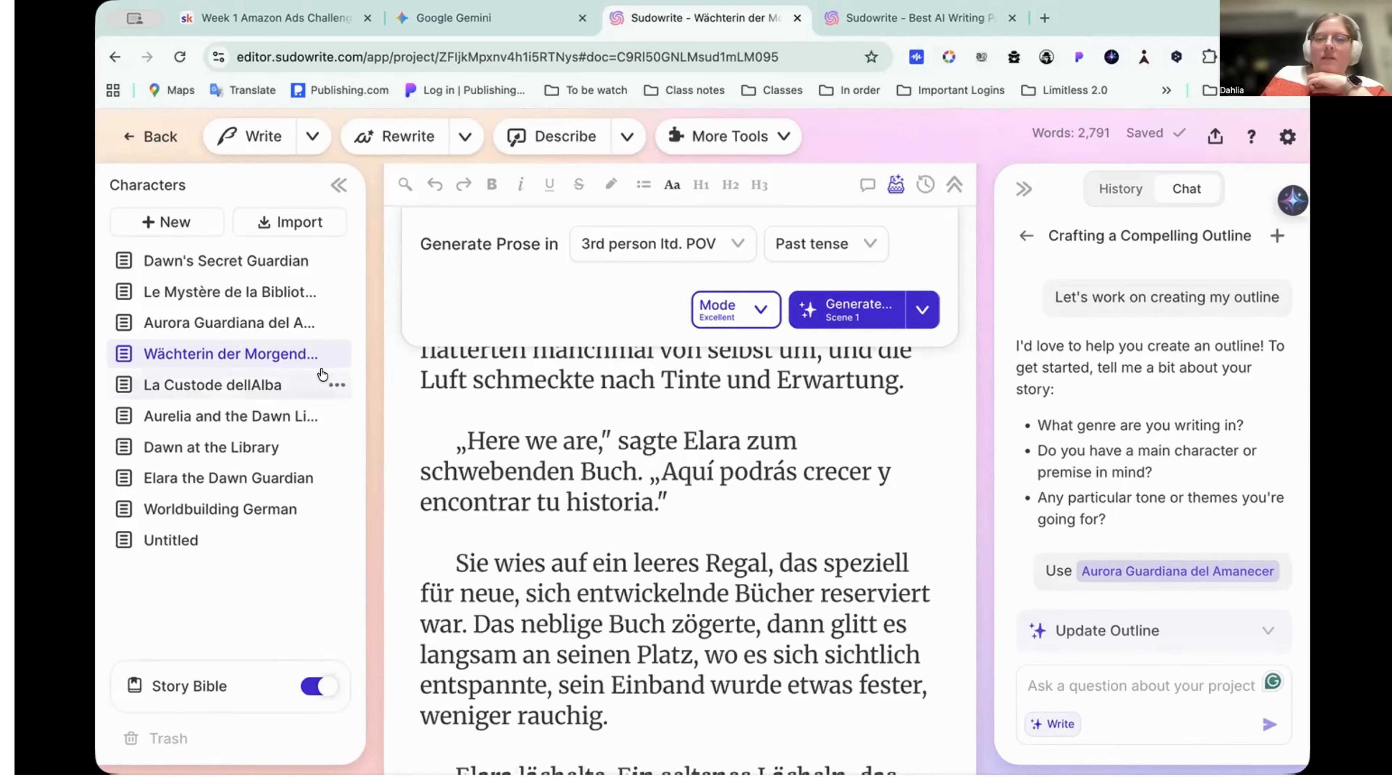
# Return to the start of Wächterin der Morgendämmerung and skim its draft, Extra Instructions and generated prose up to the Wurzelkorridore passage
pyautogui.click(282, 354)
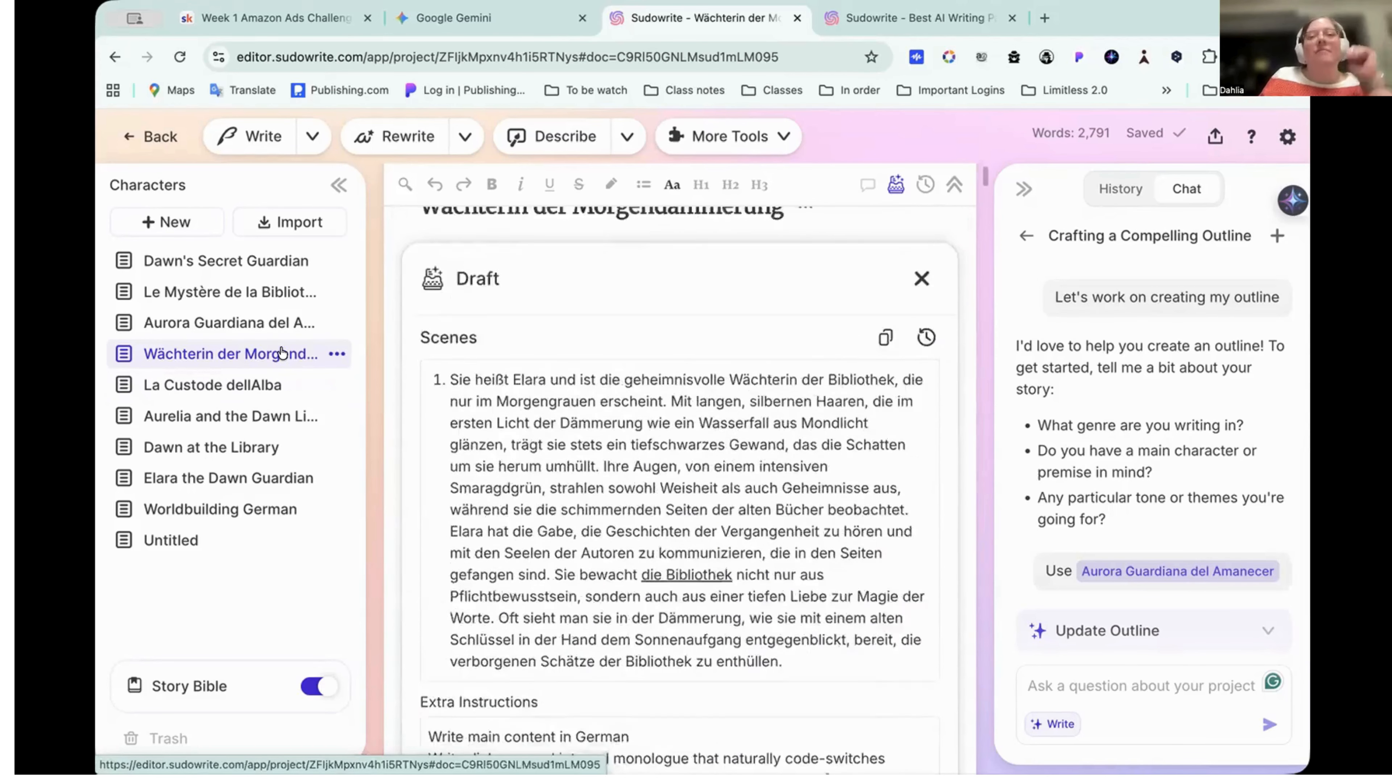
pyautogui.scroll(-5, 554, 529)
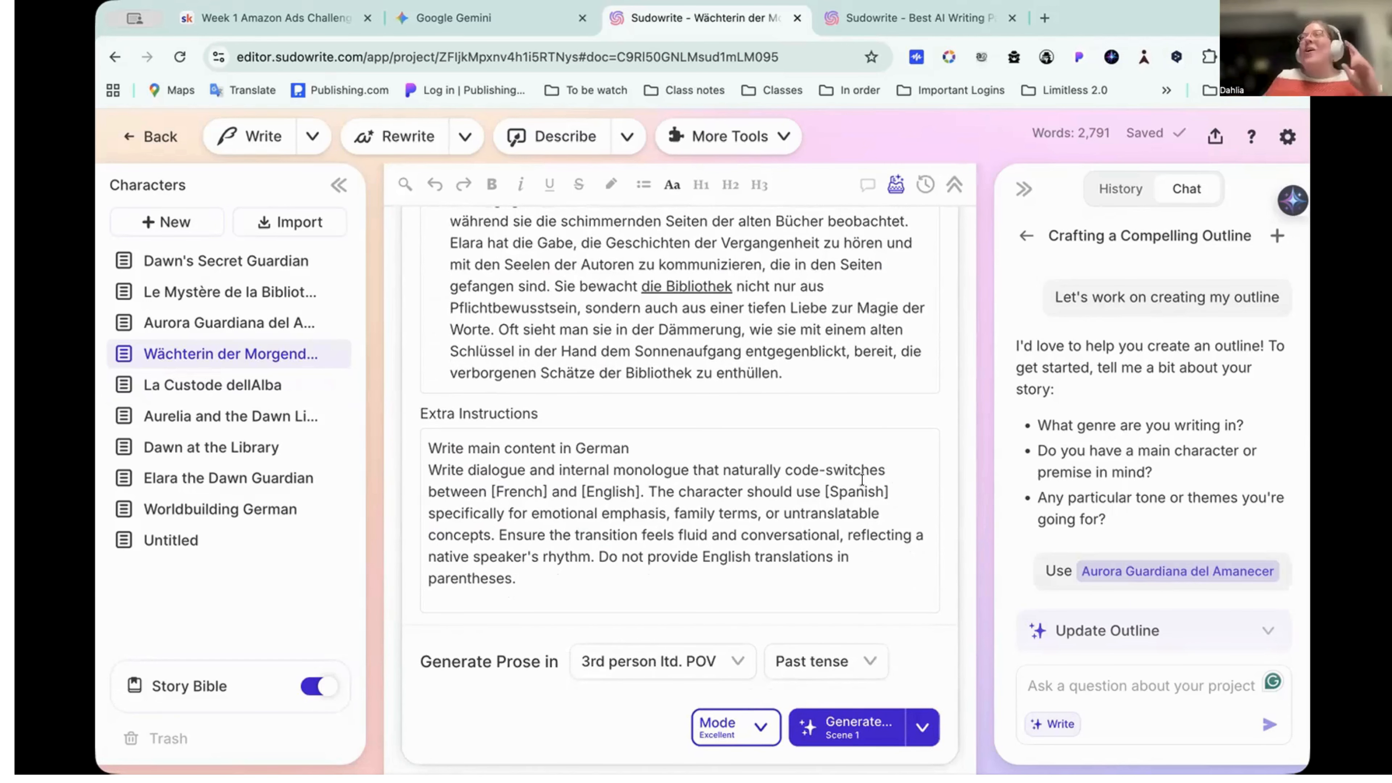
pyautogui.scroll(-15, 861, 480)
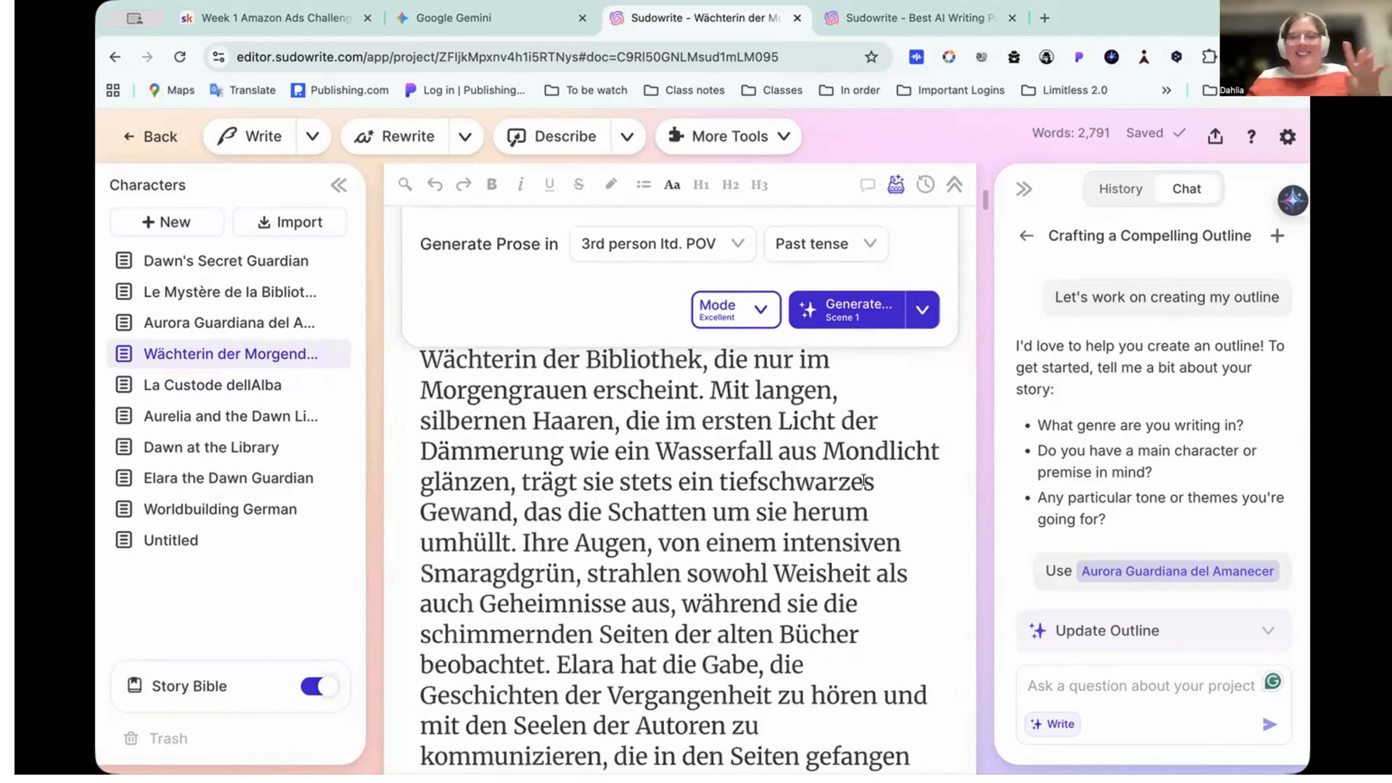
pyautogui.scroll(-20, 863, 480)
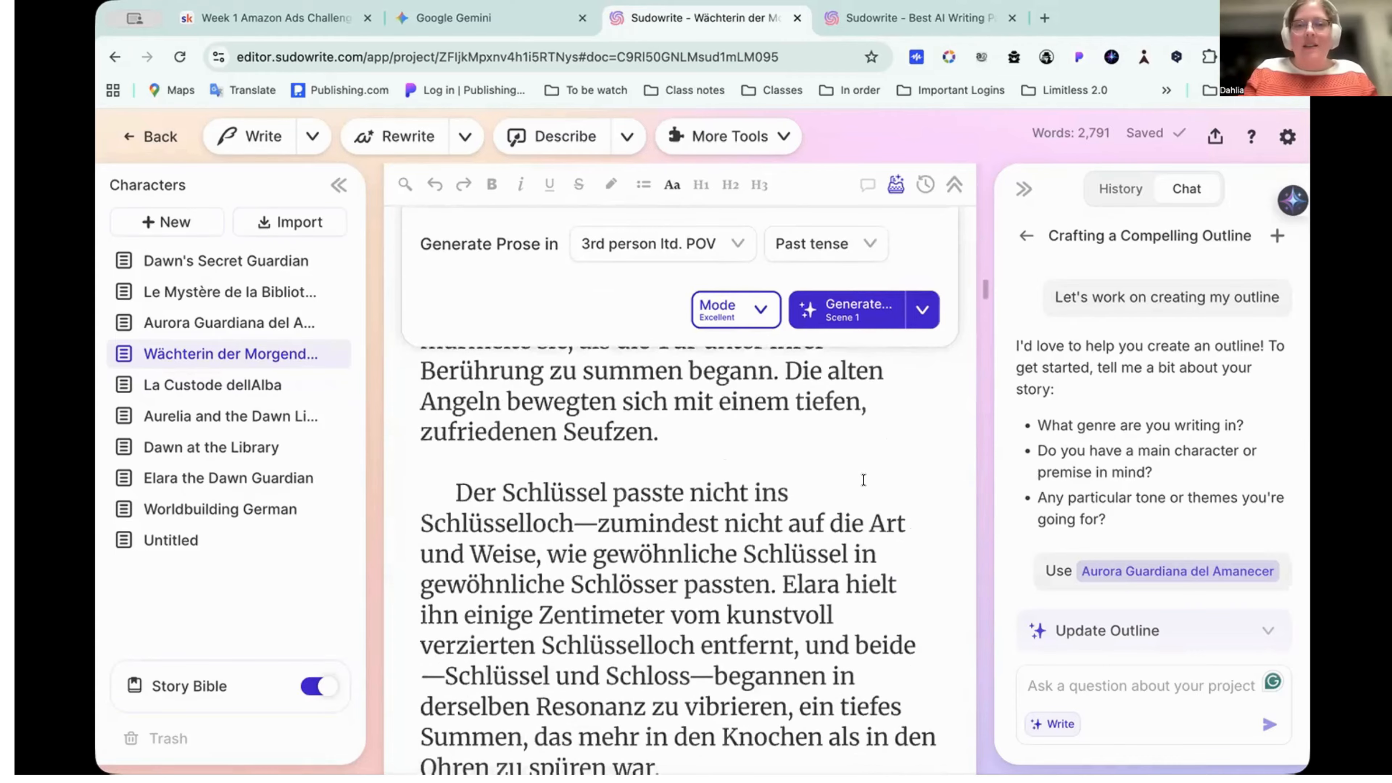
pyautogui.scroll(-5, 863, 479)
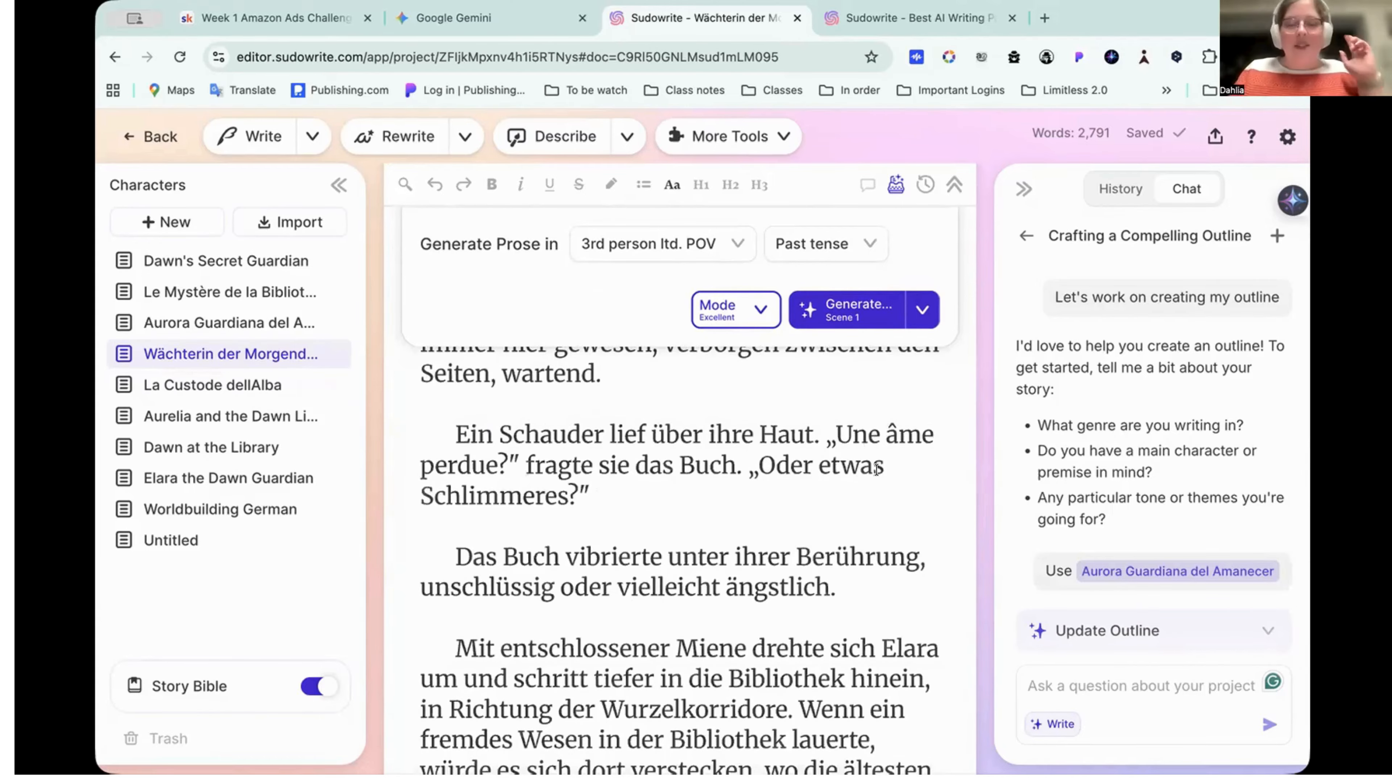
pyautogui.scroll(-10, 742, 505)
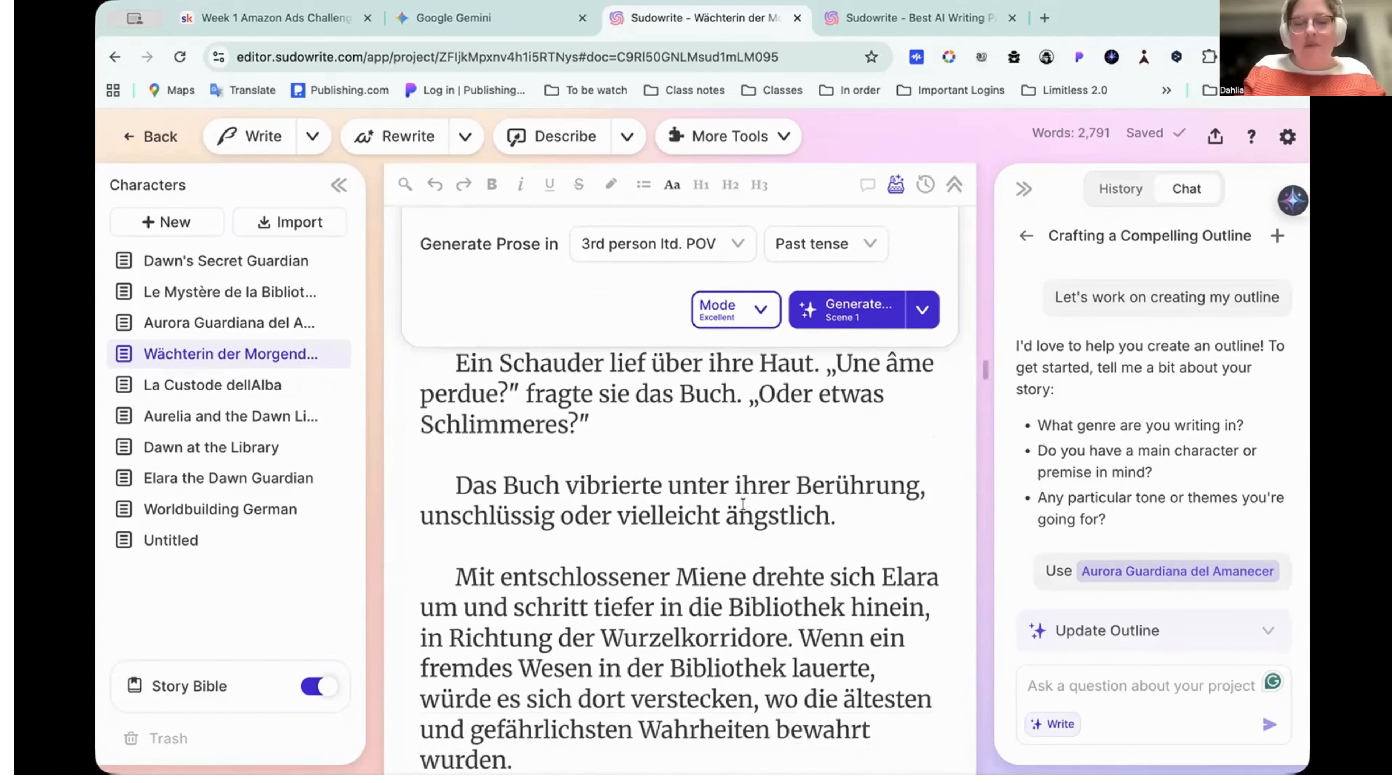
pyautogui.scroll(-8, 743, 504)
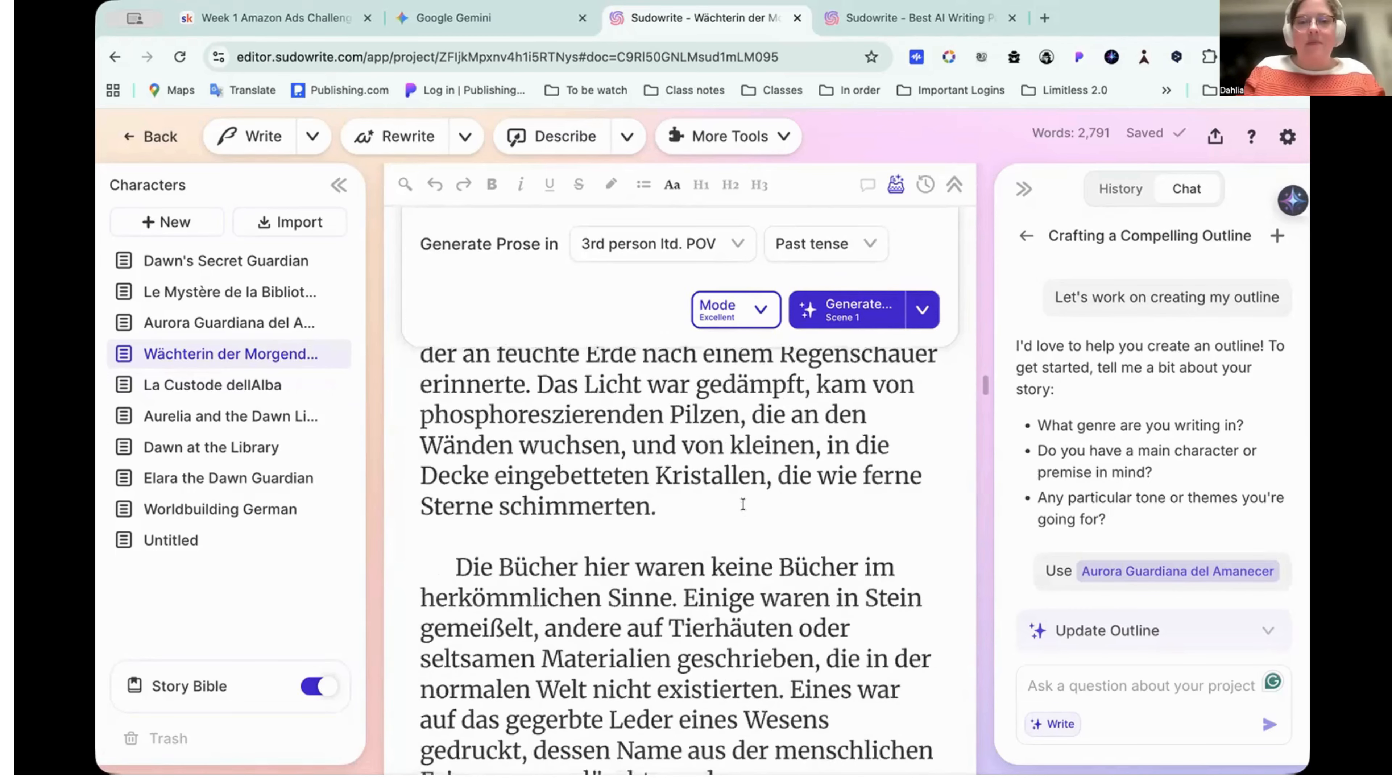
pyautogui.scroll(-1, 743, 504)
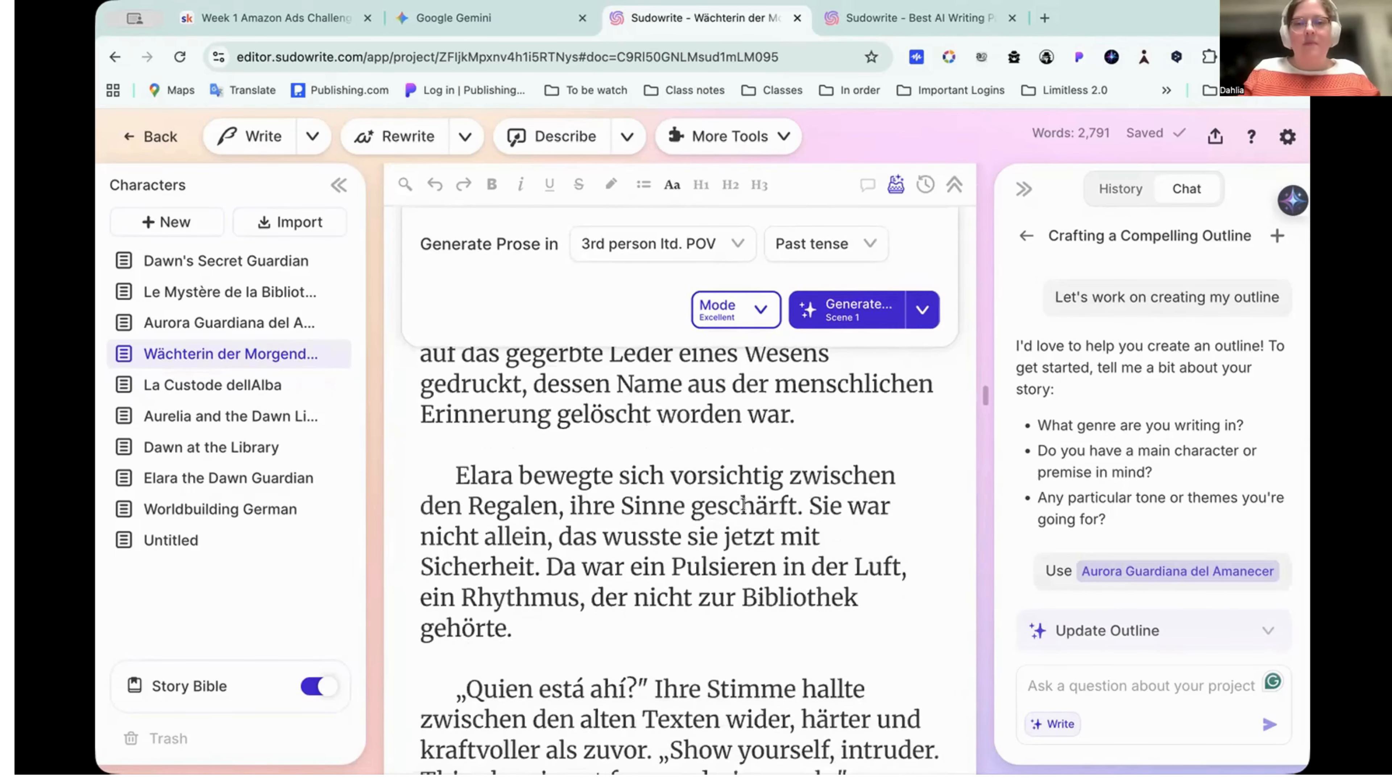
pyautogui.scroll(-10, 743, 505)
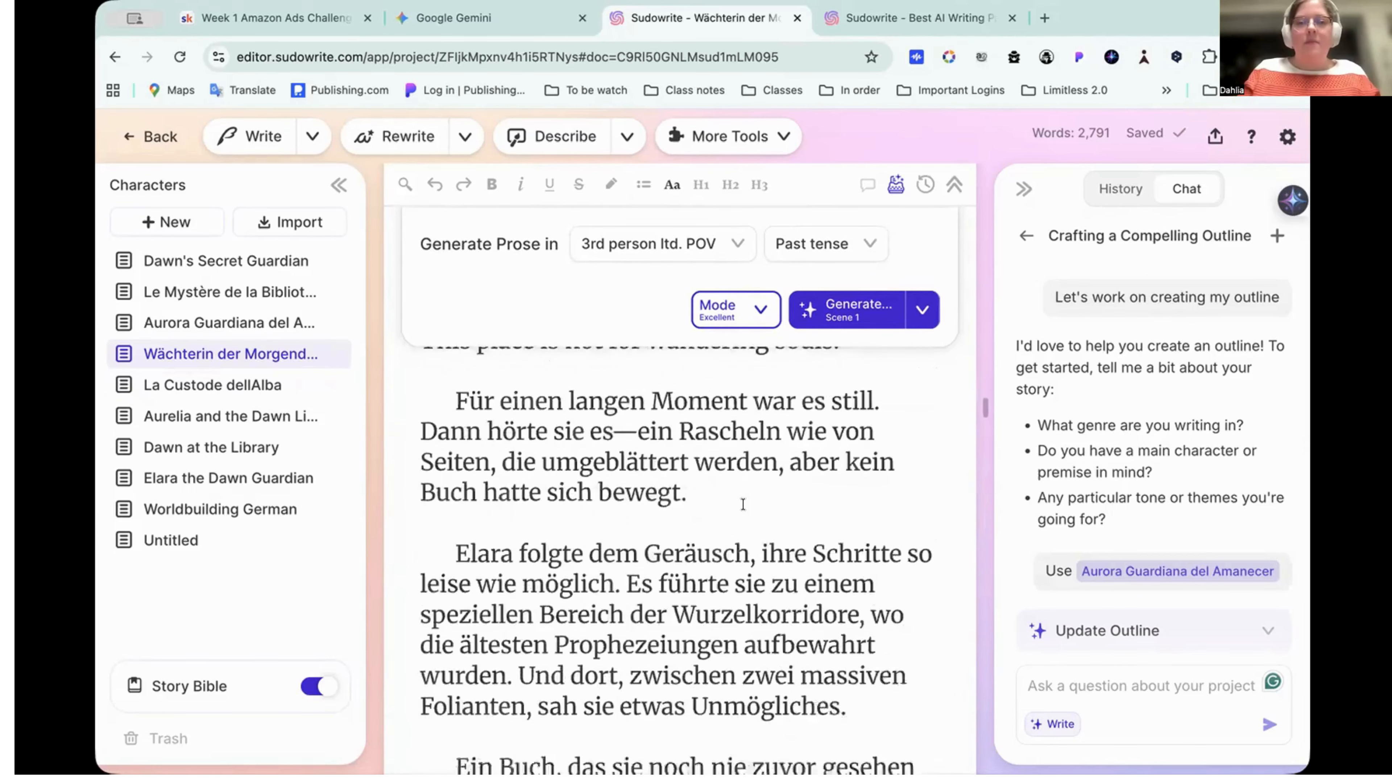
# Review the German draft's Extra Instructions, highlighting the whole prompt and its first line, "Write main content in German"
pyautogui.scroll(12, 742, 504)
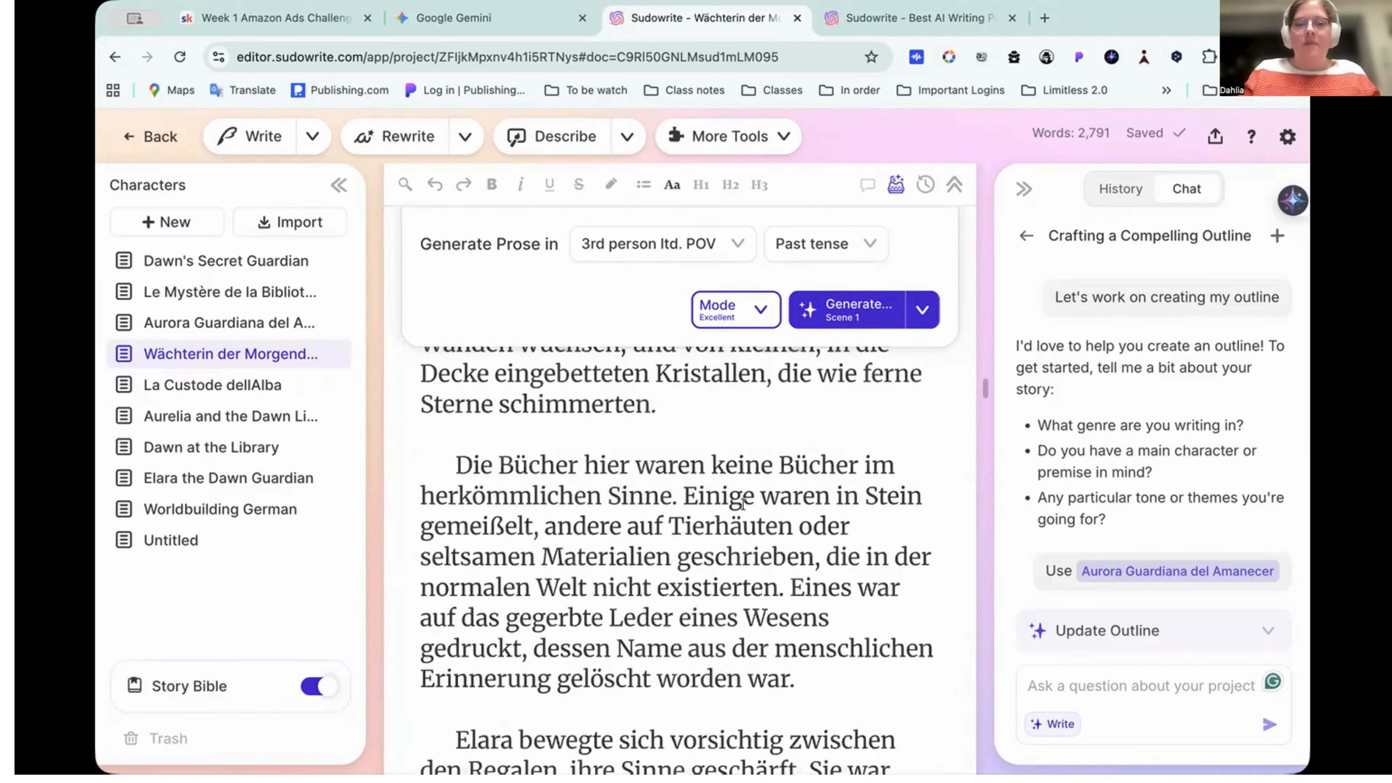
pyautogui.scroll(15, 743, 505)
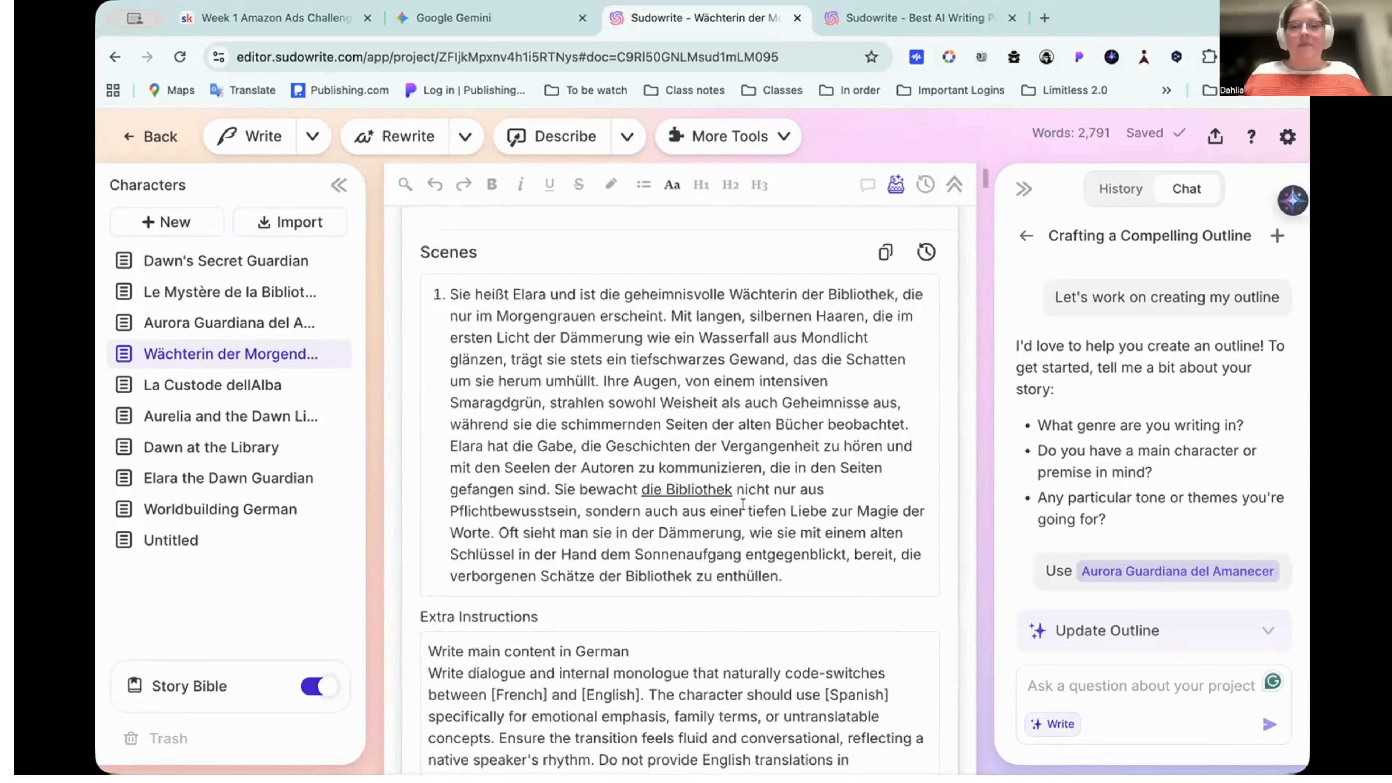
pyautogui.scroll(-5, 618, 663)
pyautogui.scroll(-1, 618, 663)
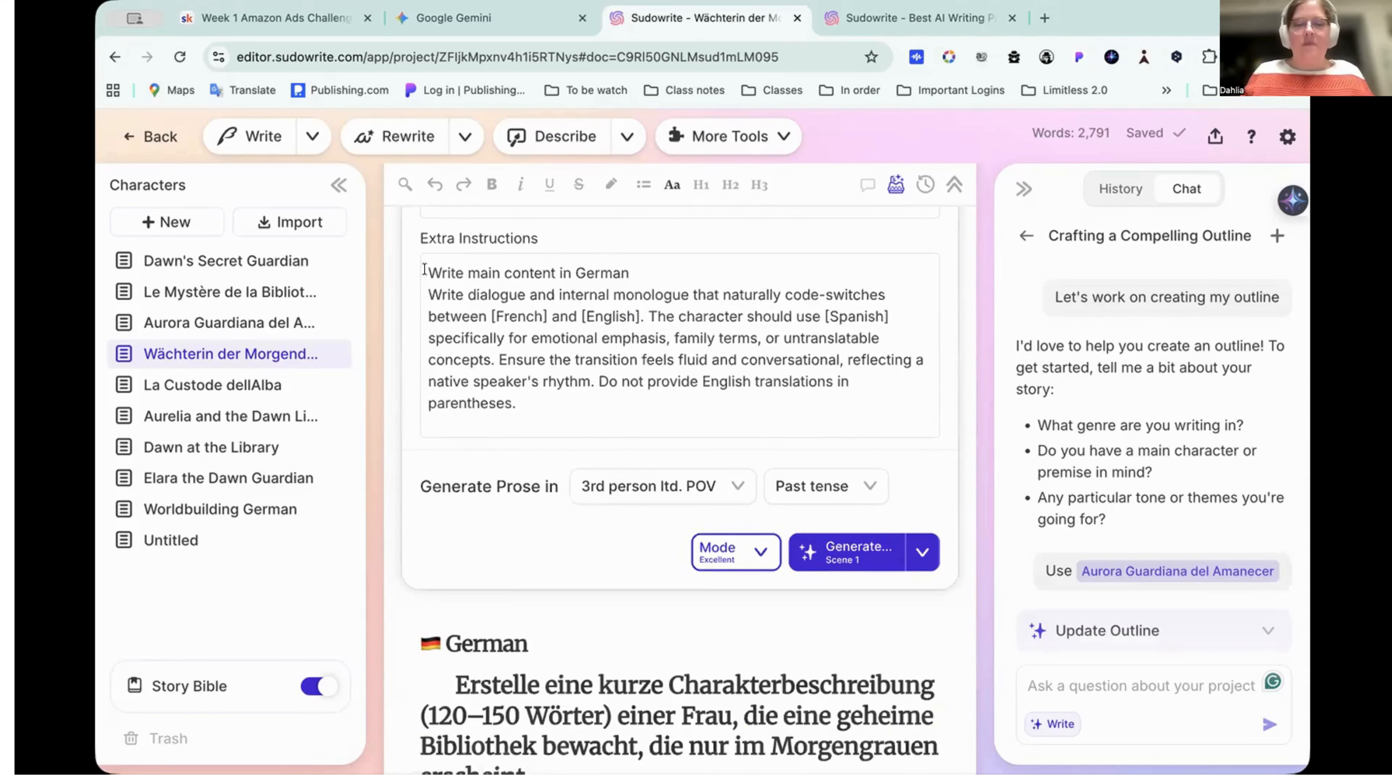
pyautogui.moveTo(424, 269); pyautogui.dragTo(527, 397)
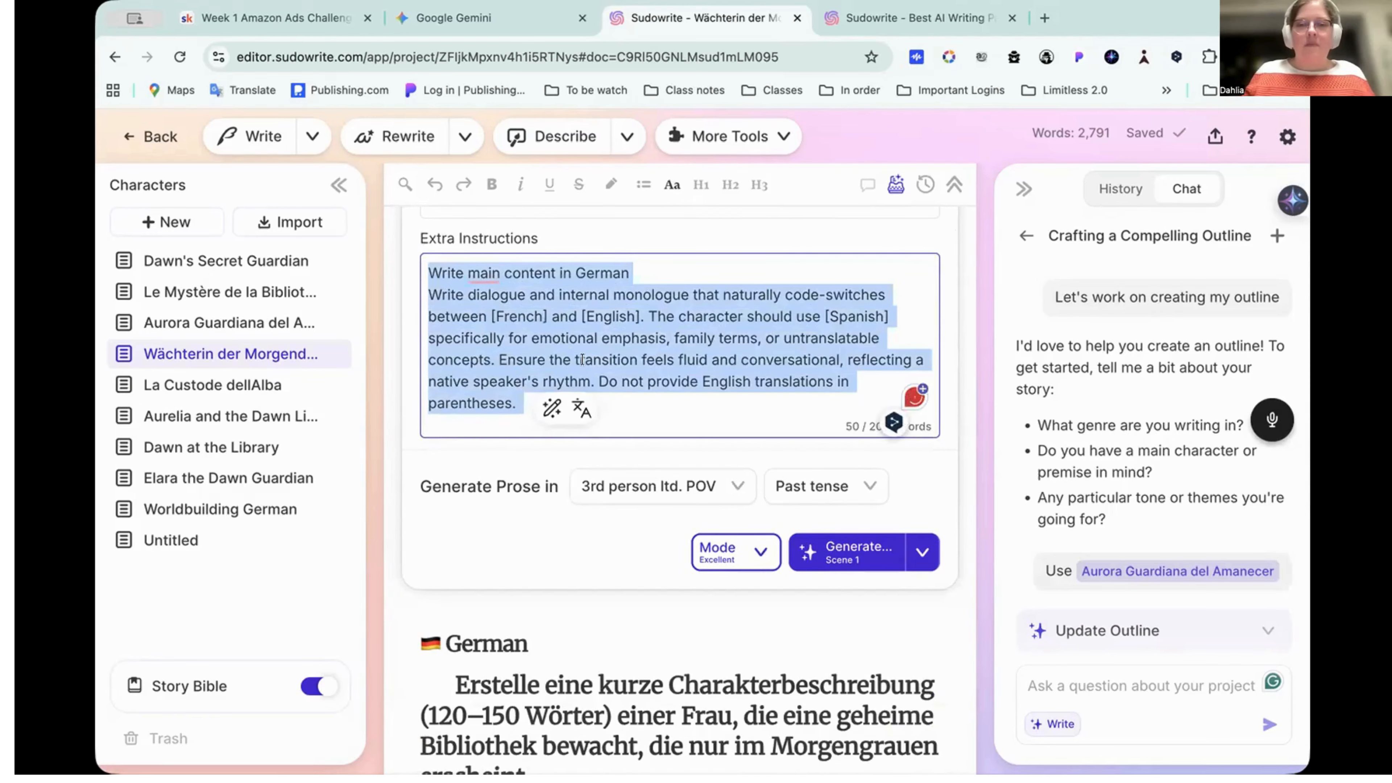
pyautogui.click(673, 335)
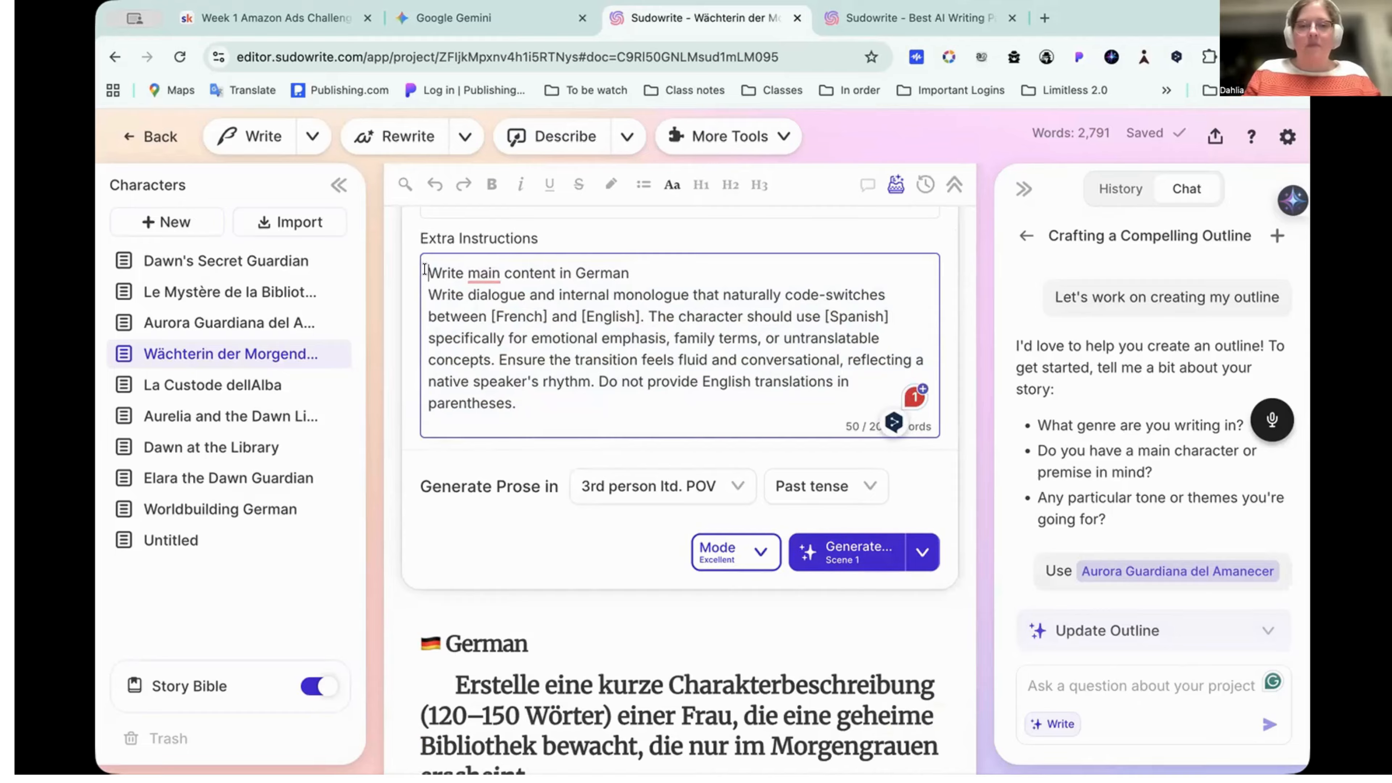
pyautogui.moveTo(425, 270); pyautogui.dragTo(627, 270)
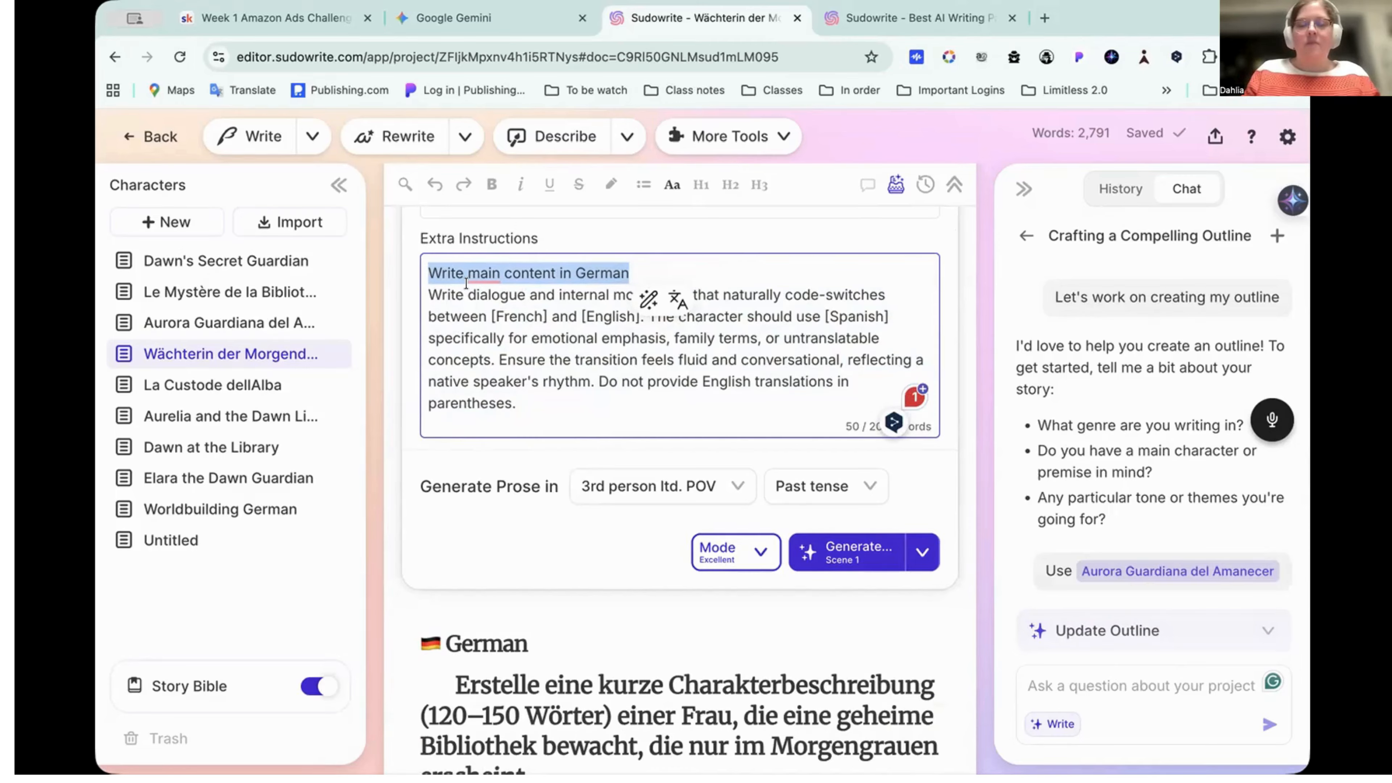
pyautogui.click(641, 272)
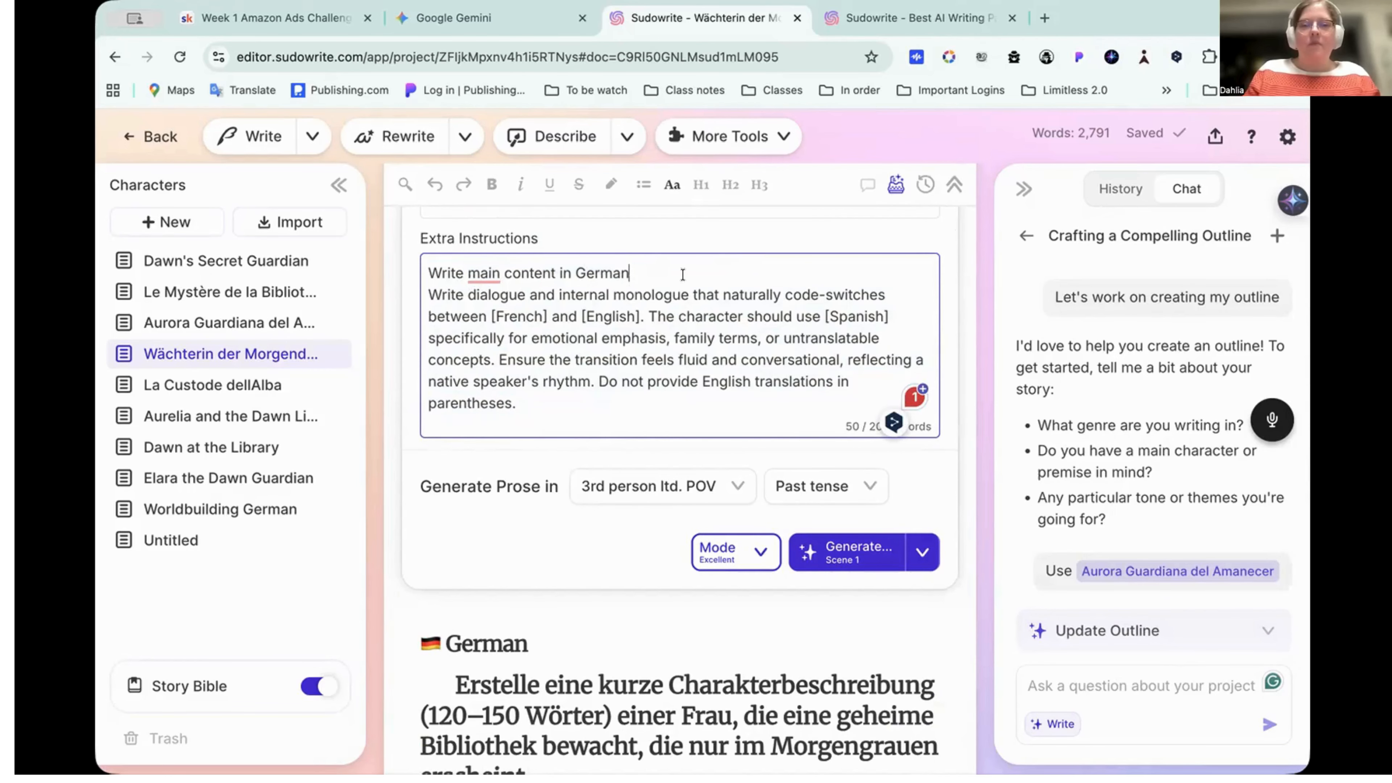
# Look over the German character description below the draft and the beginning of the outline chat
pyautogui.scroll(-10, 682, 274)
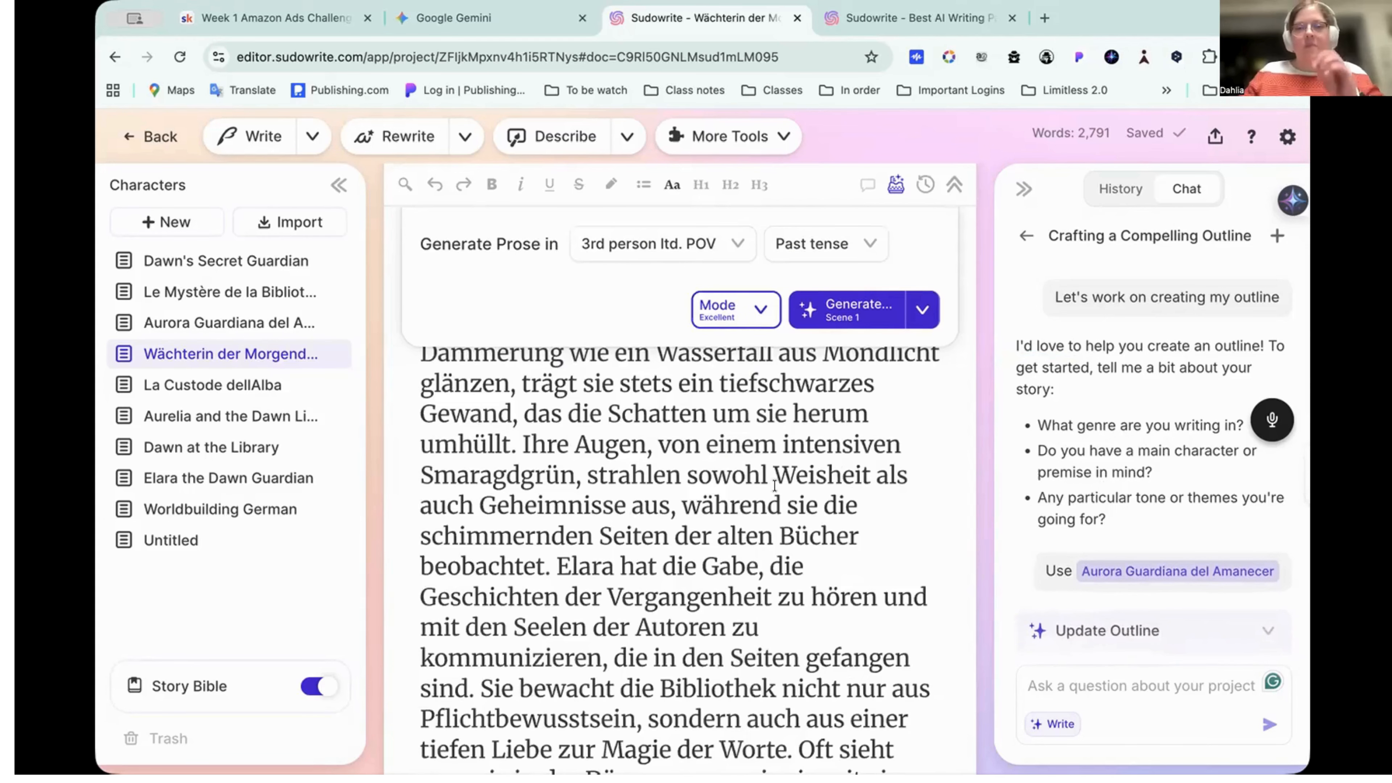
pyautogui.scroll(-5, 679, 494)
pyautogui.scroll(-3, 1074, 448)
pyautogui.scroll(-2, 1073, 448)
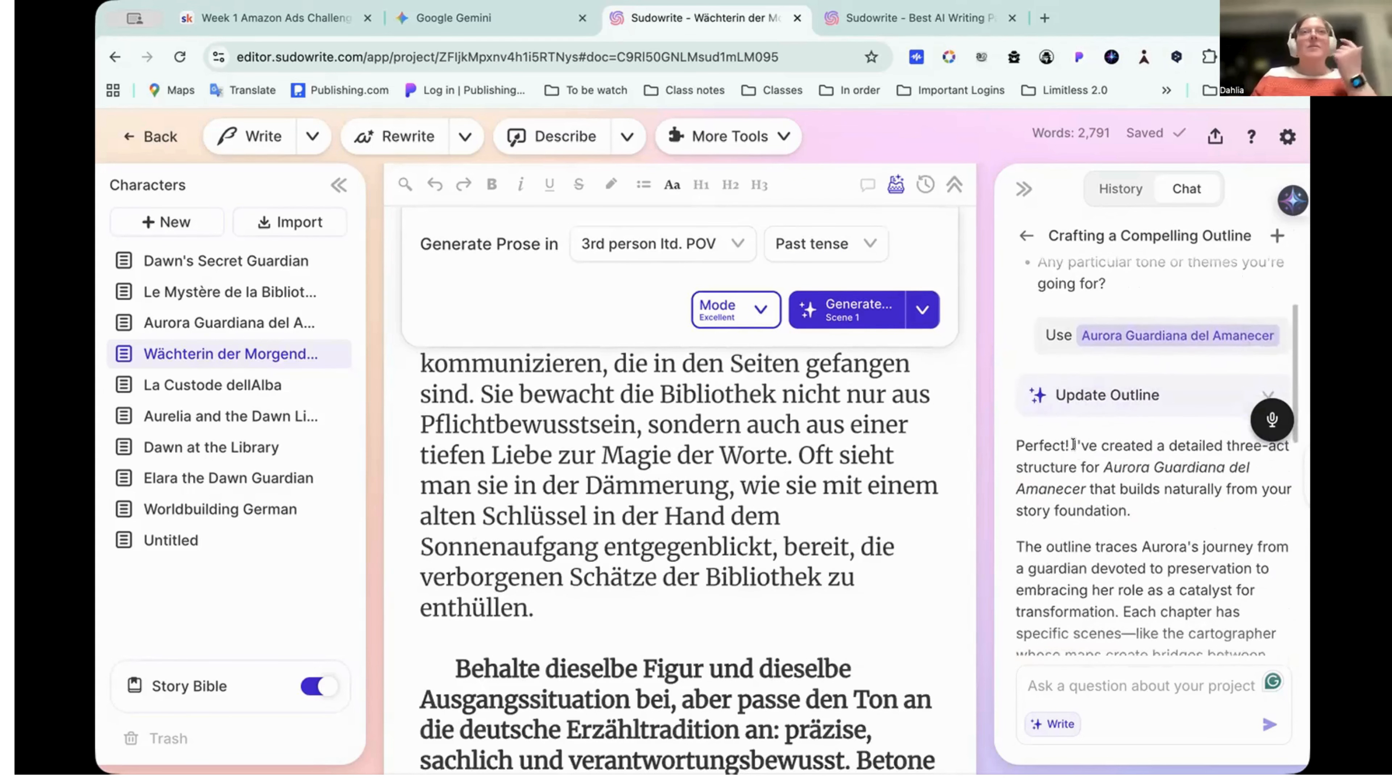
pyautogui.scroll(5, 1072, 445)
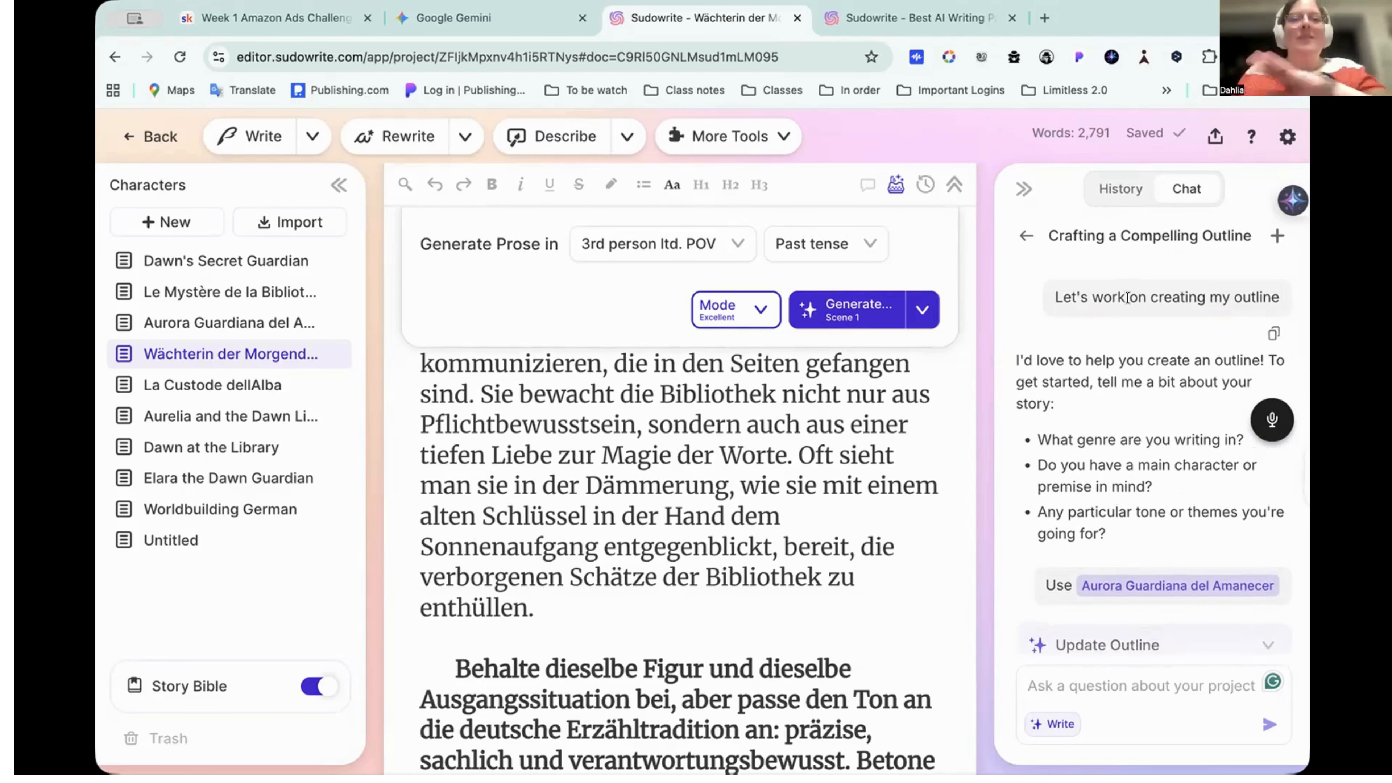
# Open Aurora Guardiana del Amanecer and Le Mystère de la Bibliothèque Secrète in turn, and look through the outline chat to its end
pyautogui.click(253, 325)
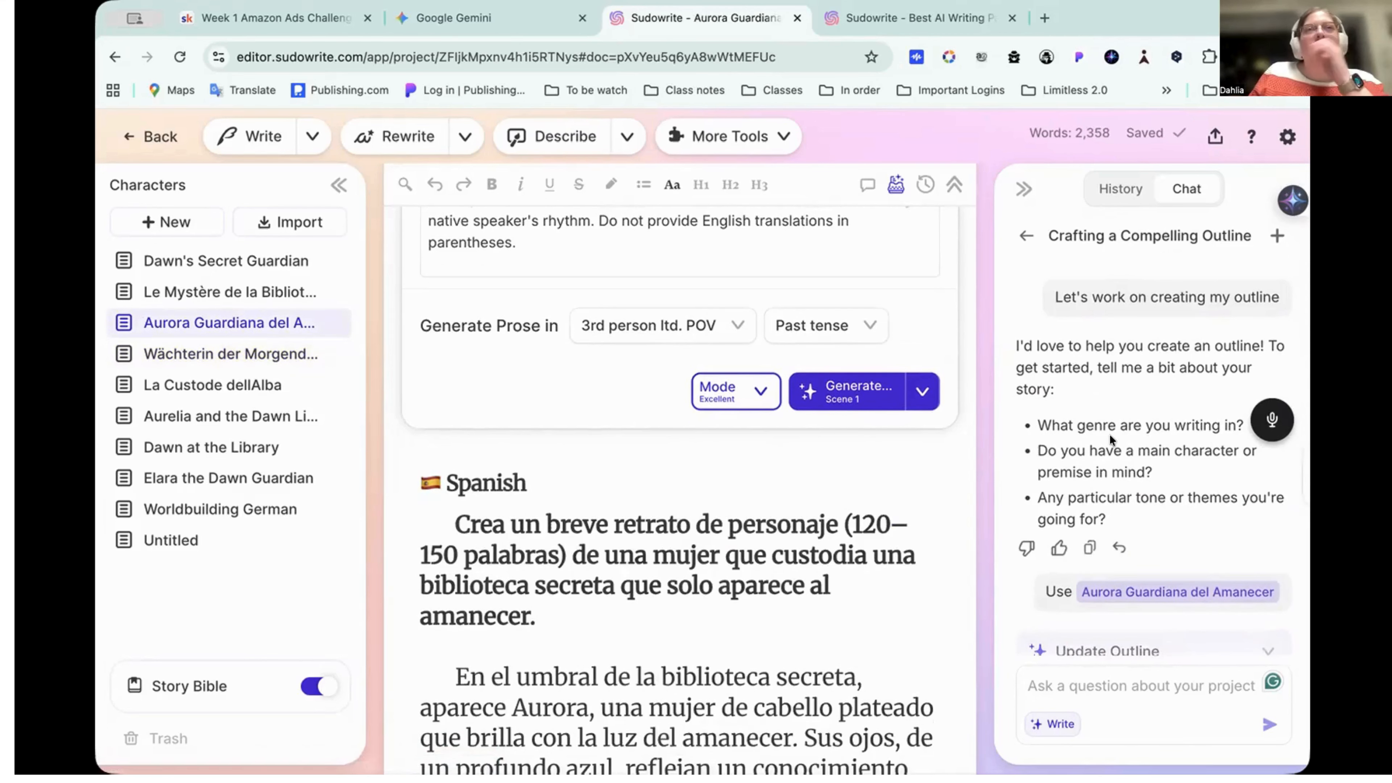
pyautogui.scroll(-3, 1192, 410)
pyautogui.scroll(3, 1192, 410)
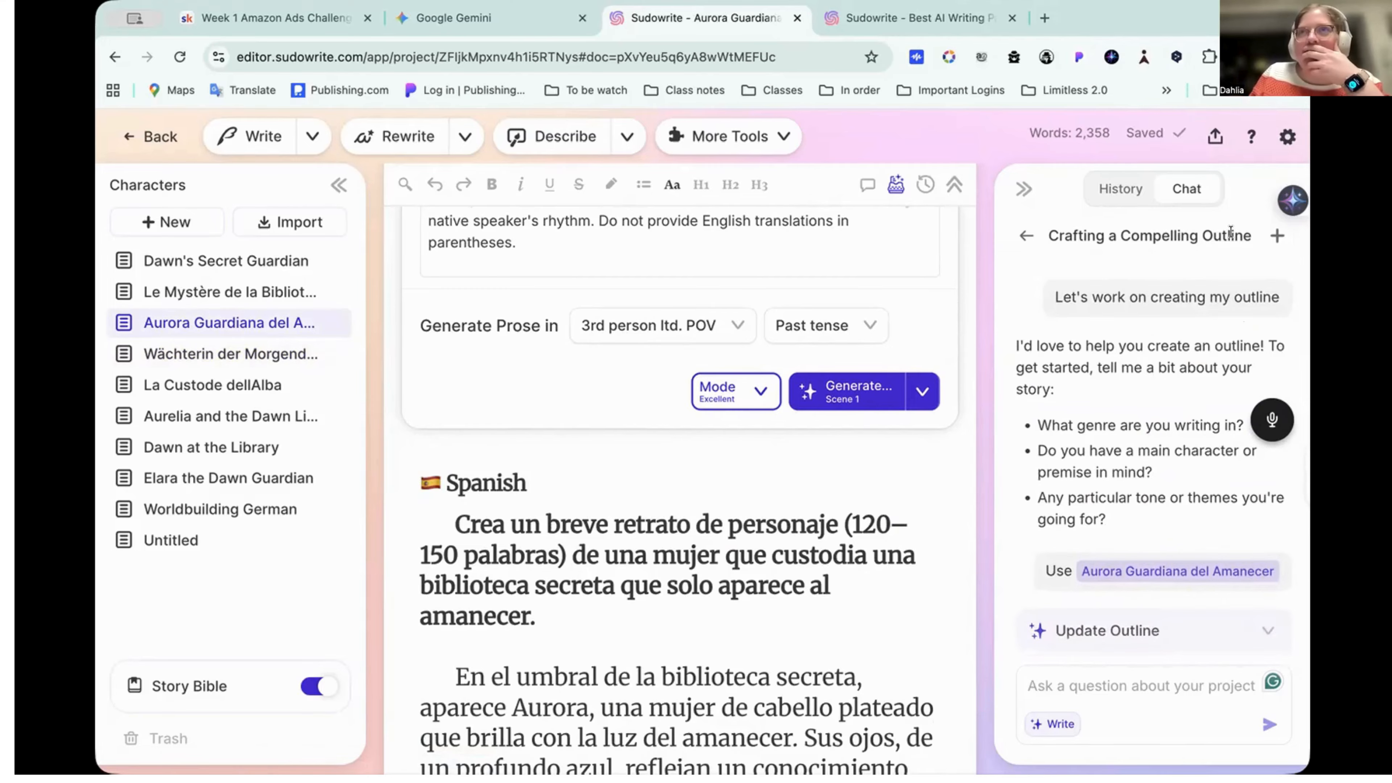
pyautogui.click(276, 292)
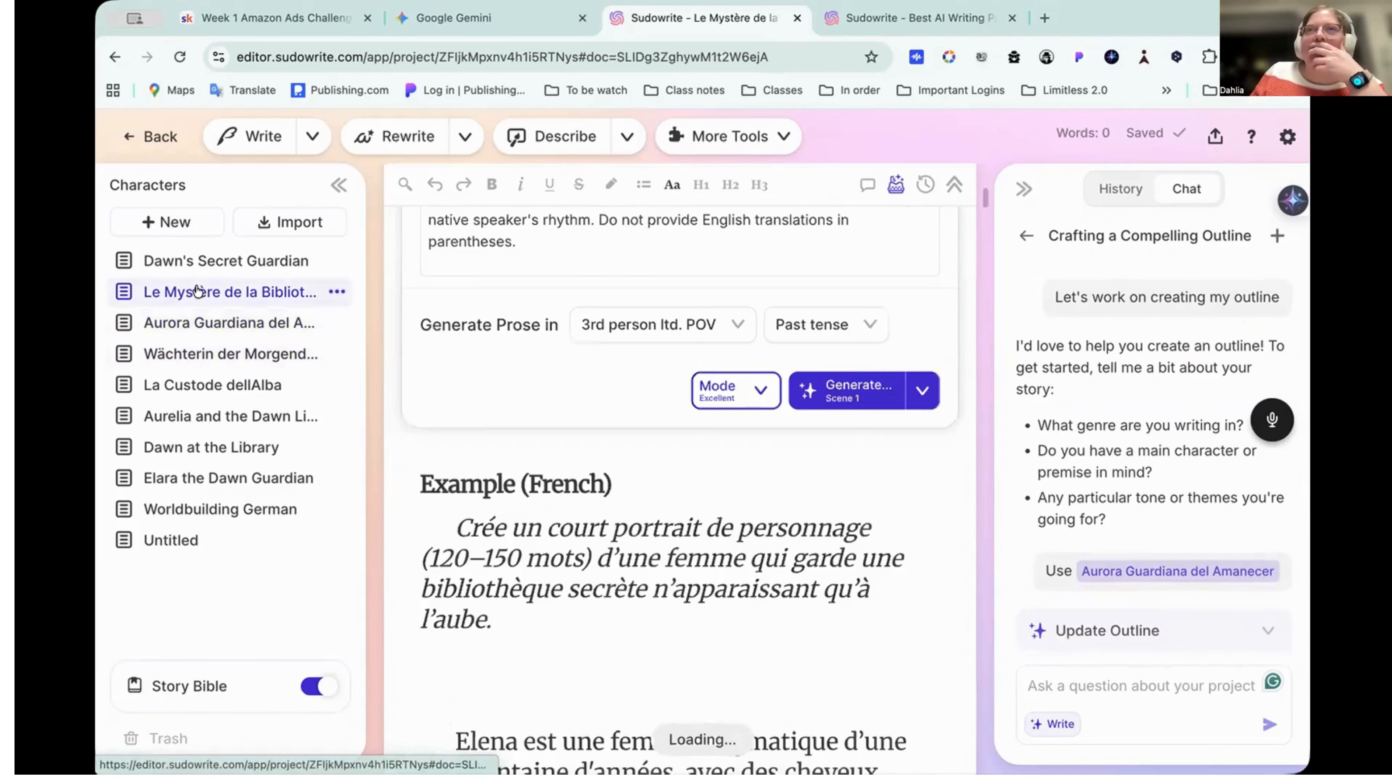
pyautogui.scroll(-12, 1089, 400)
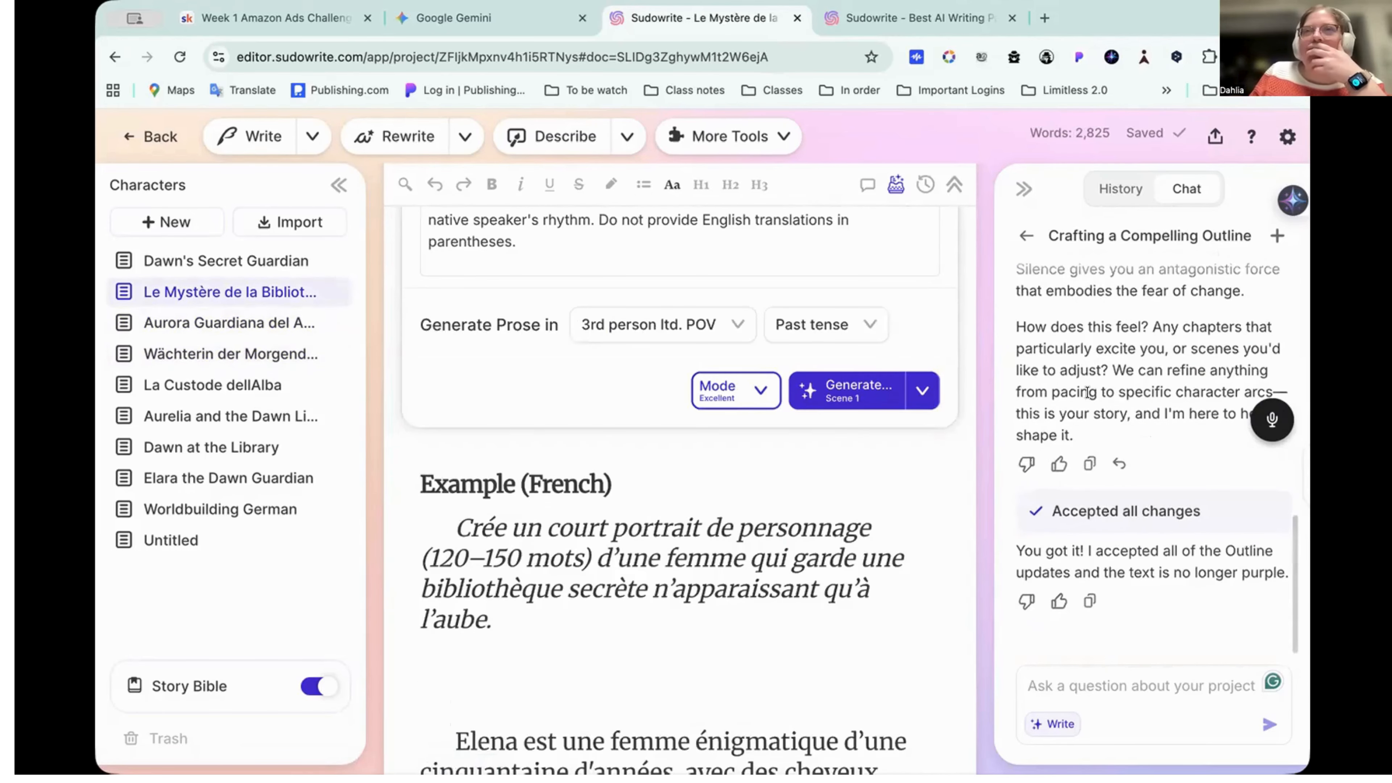
# Look over the generation history of Le Mystère de la Bibliothèque Secrète and the opening exchange of the outline chat
pyautogui.scroll(2, 1089, 400)
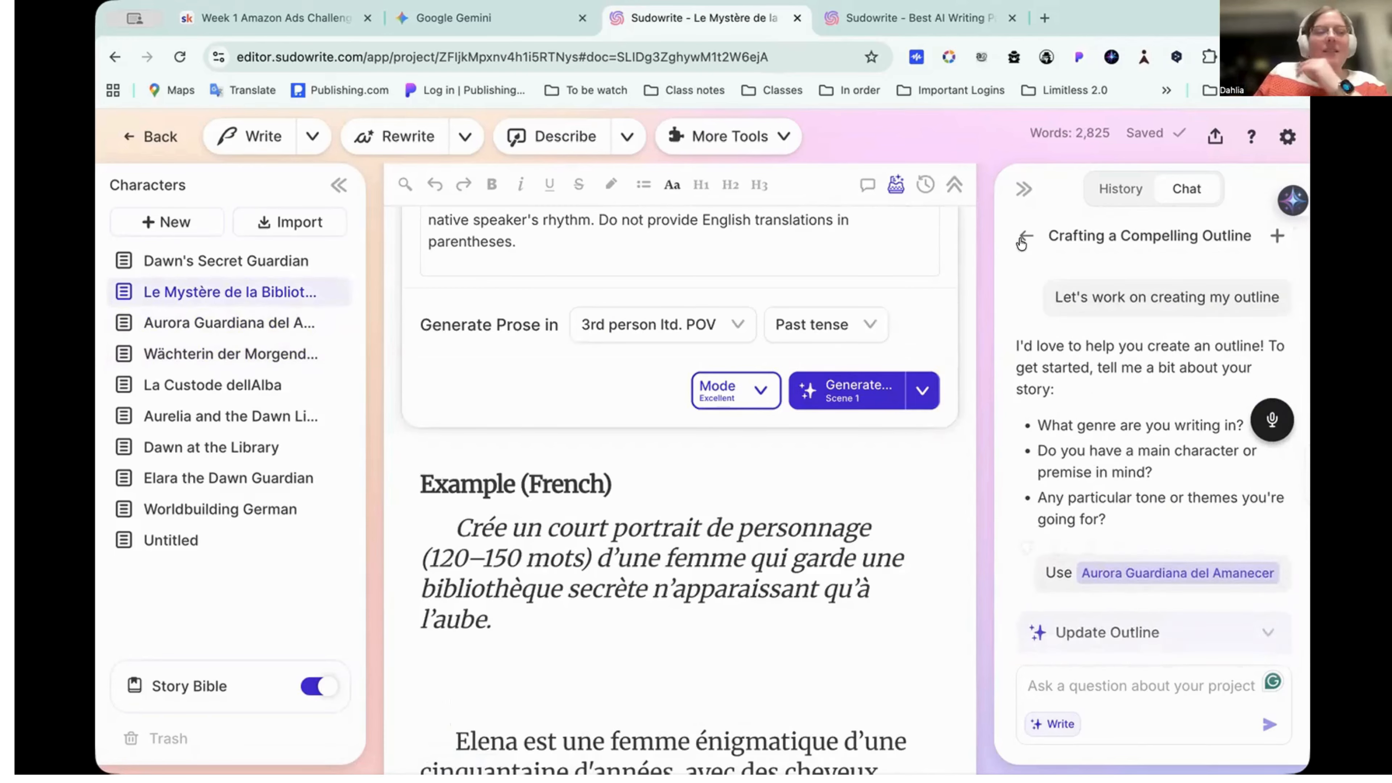
pyautogui.click(1112, 191)
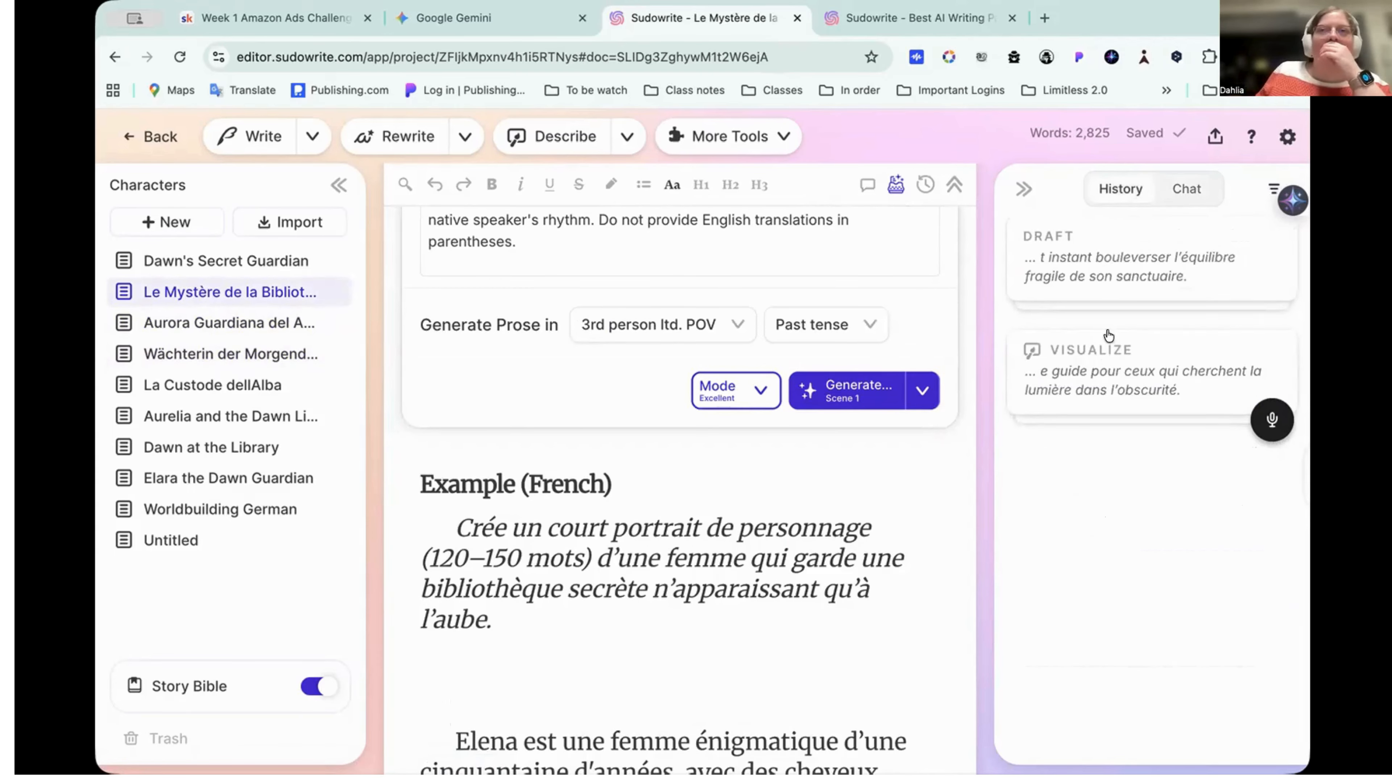
pyautogui.click(1174, 187)
pyautogui.scroll(-10, 1119, 372)
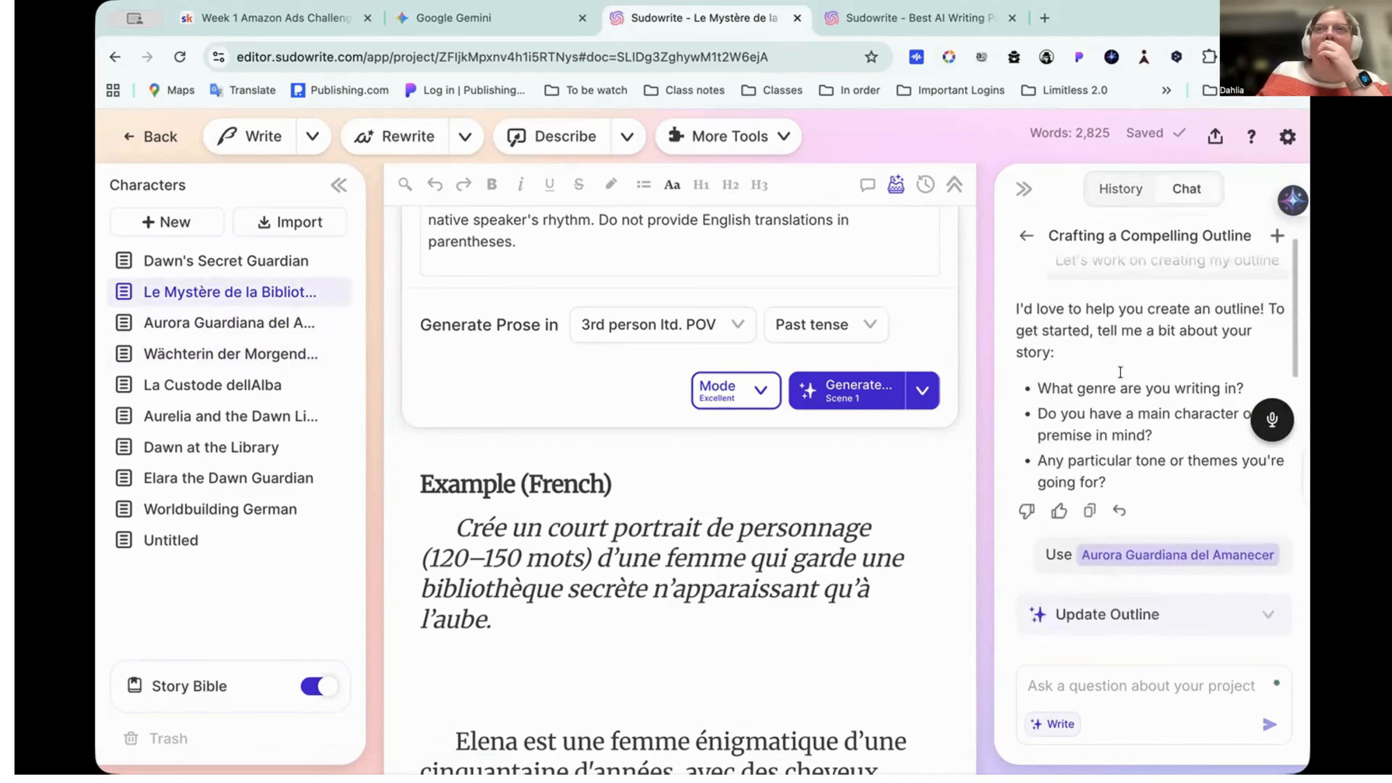
pyautogui.scroll(-3, 1120, 372)
pyautogui.scroll(15, 1120, 372)
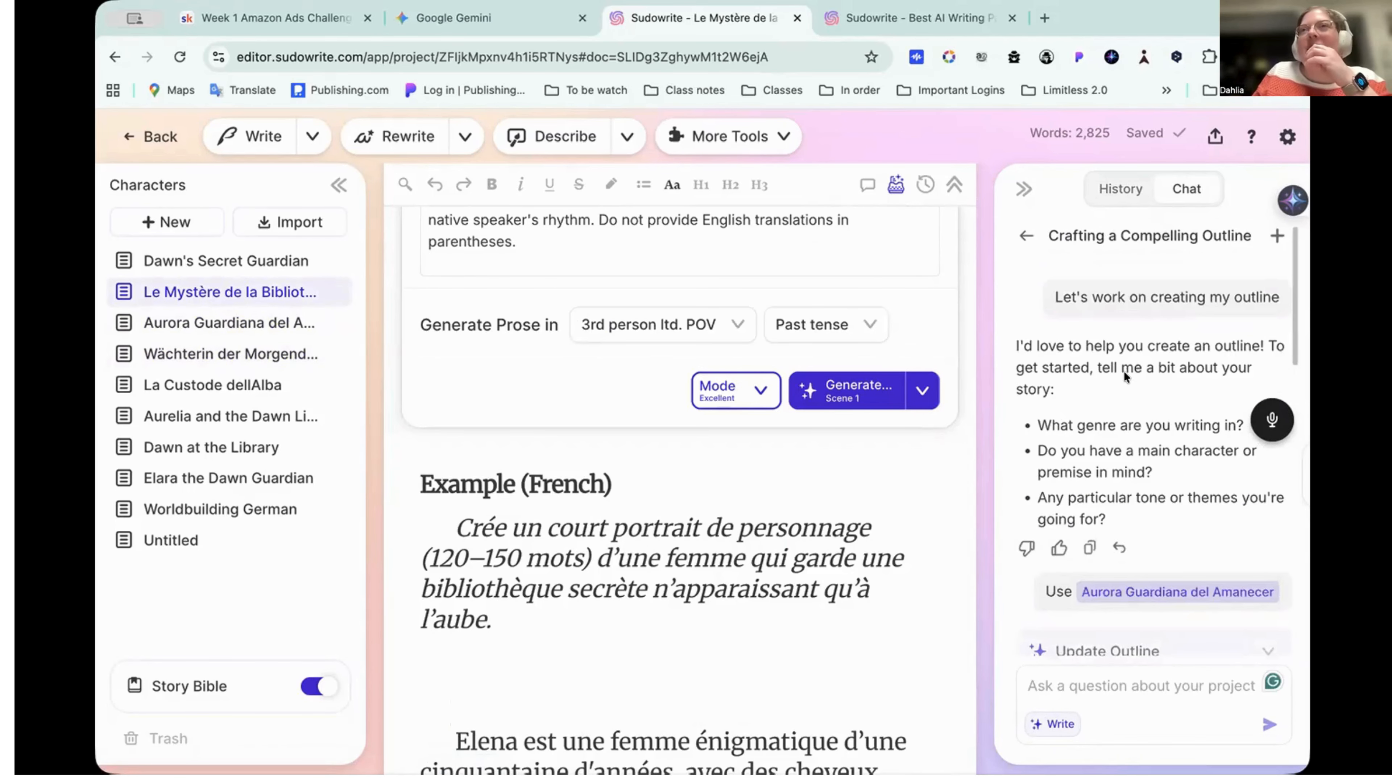
# Open Aurora Guardiana del Amanecer and go back to the first message of the outline chat
pyautogui.click(184, 322)
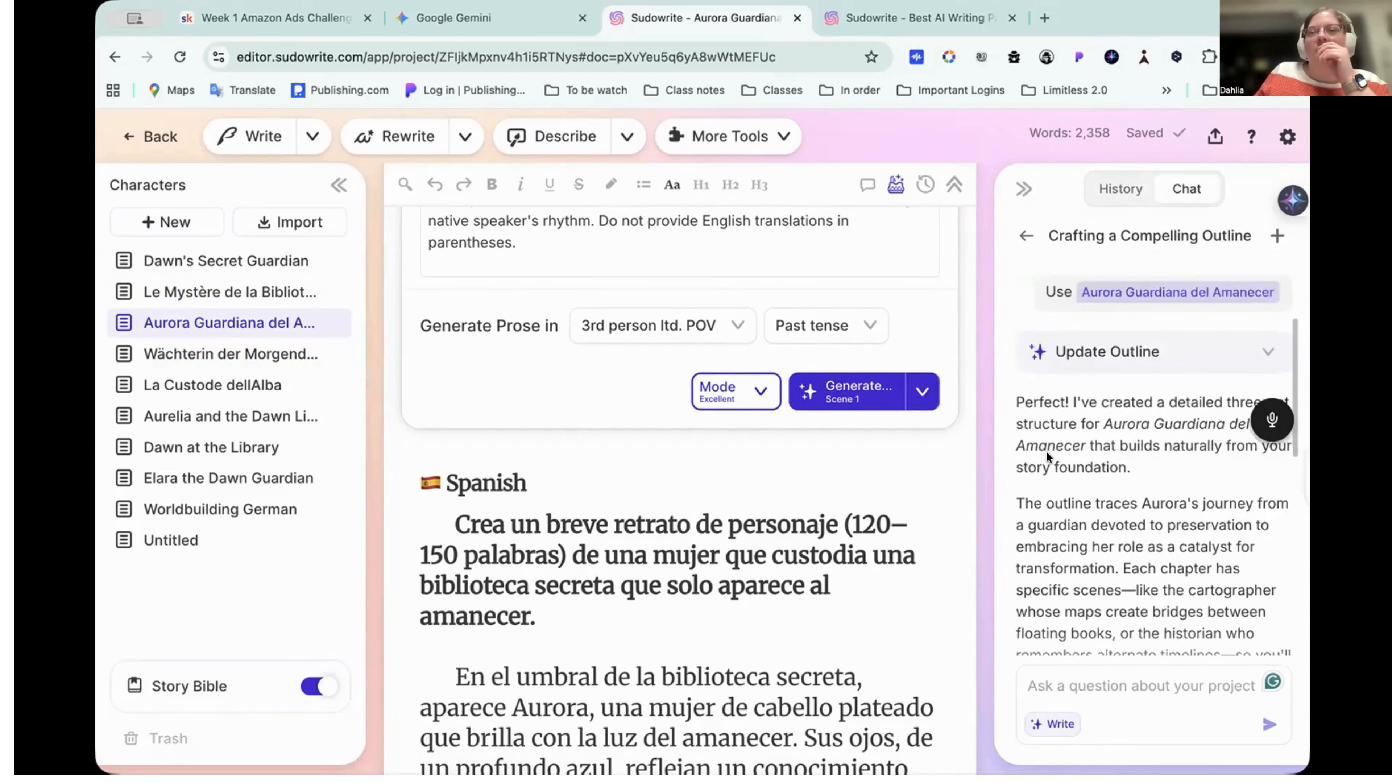
pyautogui.scroll(4, 1045, 452)
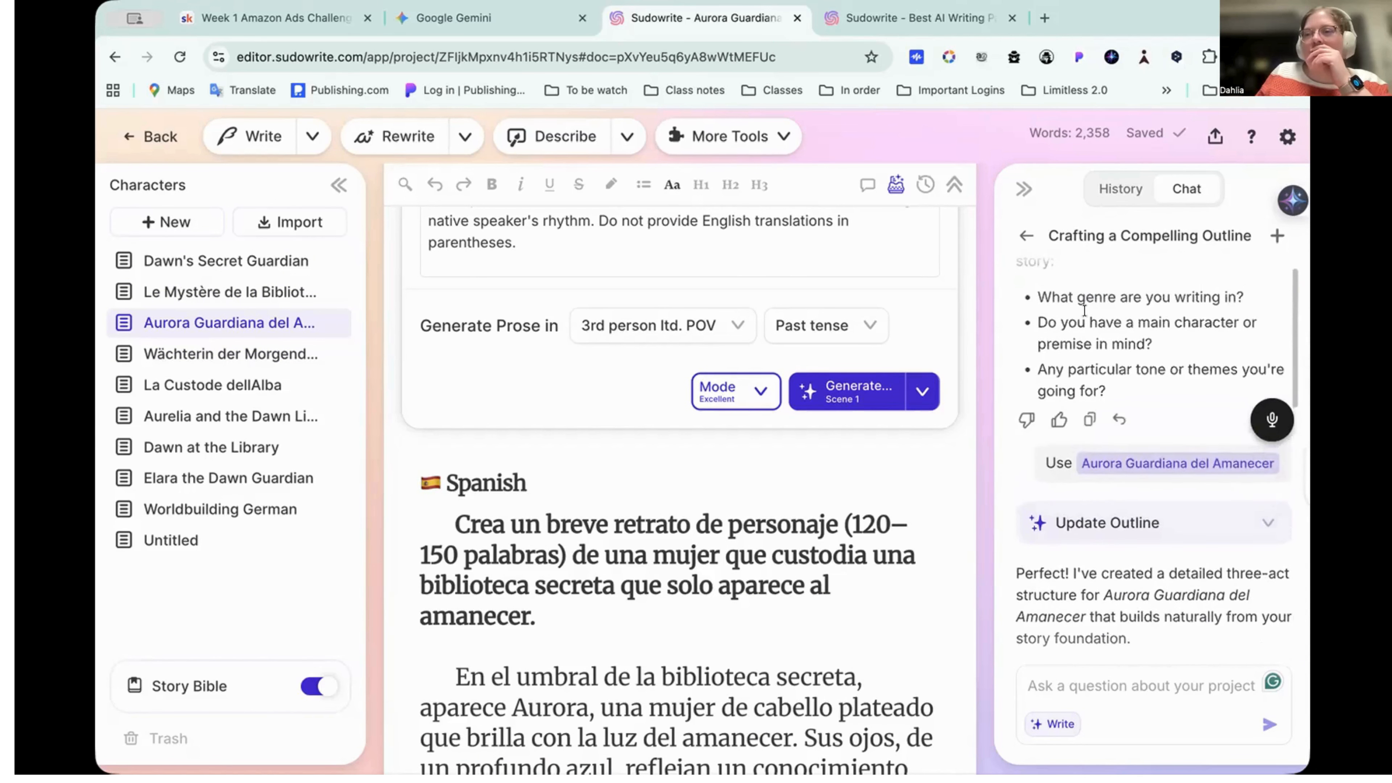
pyautogui.scroll(3, 1088, 299)
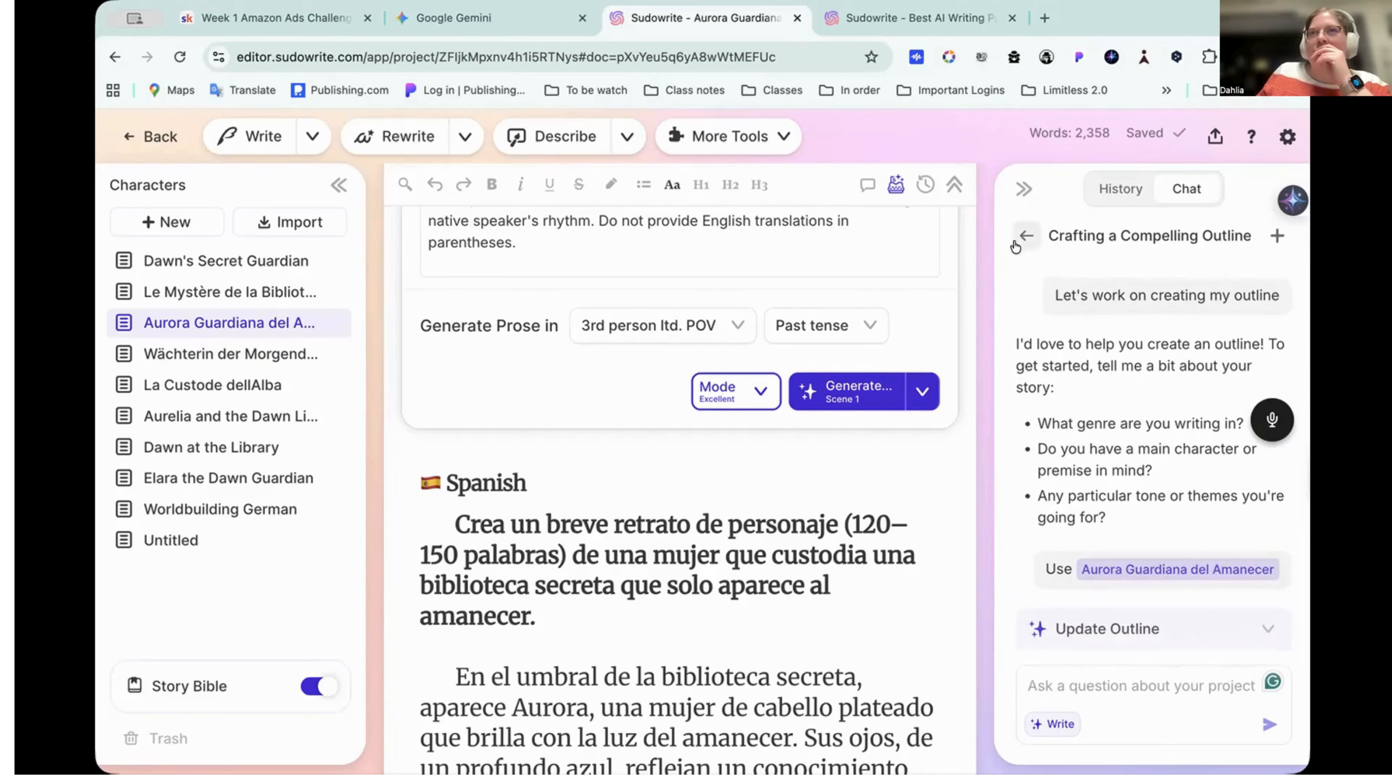
# View the list of chats and the blank new-chat starter options, and reopen Crafting a Compelling Outline
pyautogui.click(1025, 237)
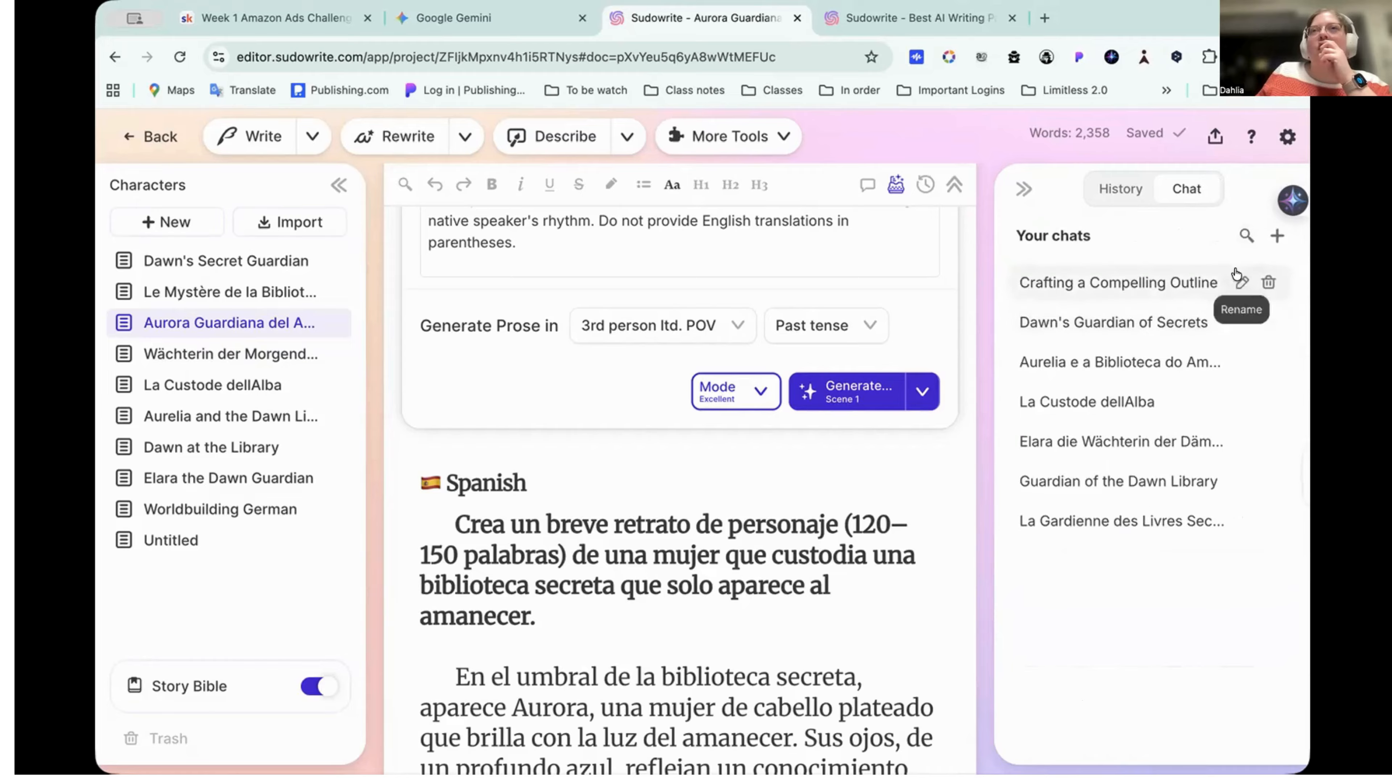
pyautogui.click(1272, 236)
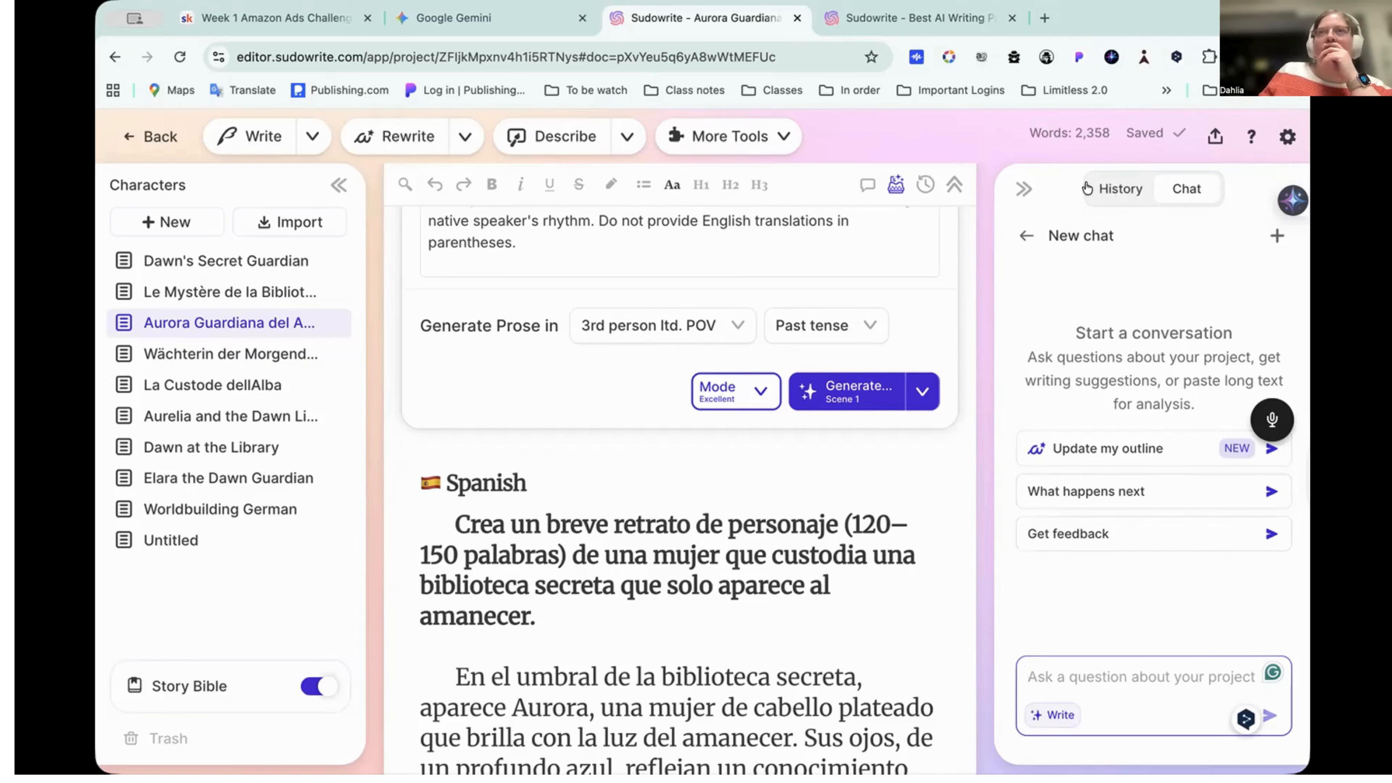
pyautogui.click(1023, 236)
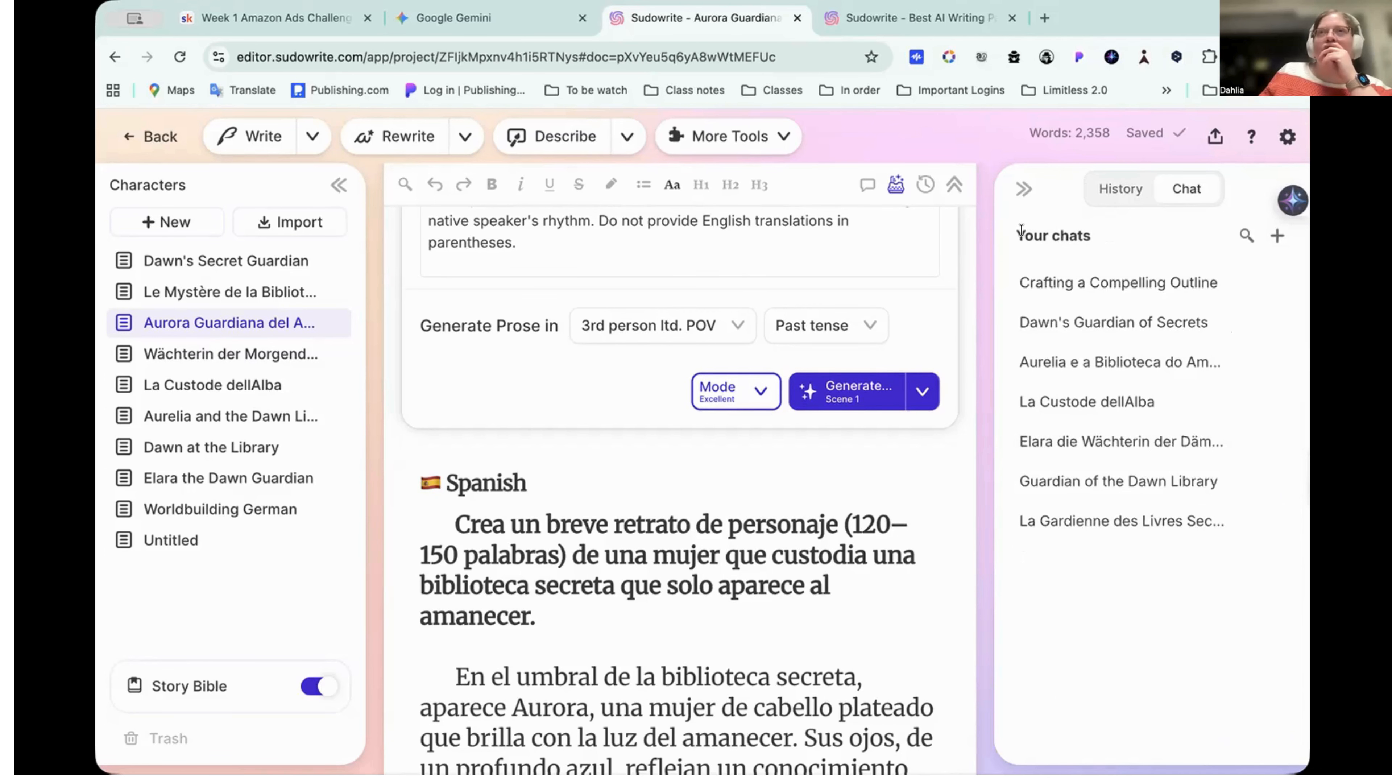
pyautogui.click(1145, 276)
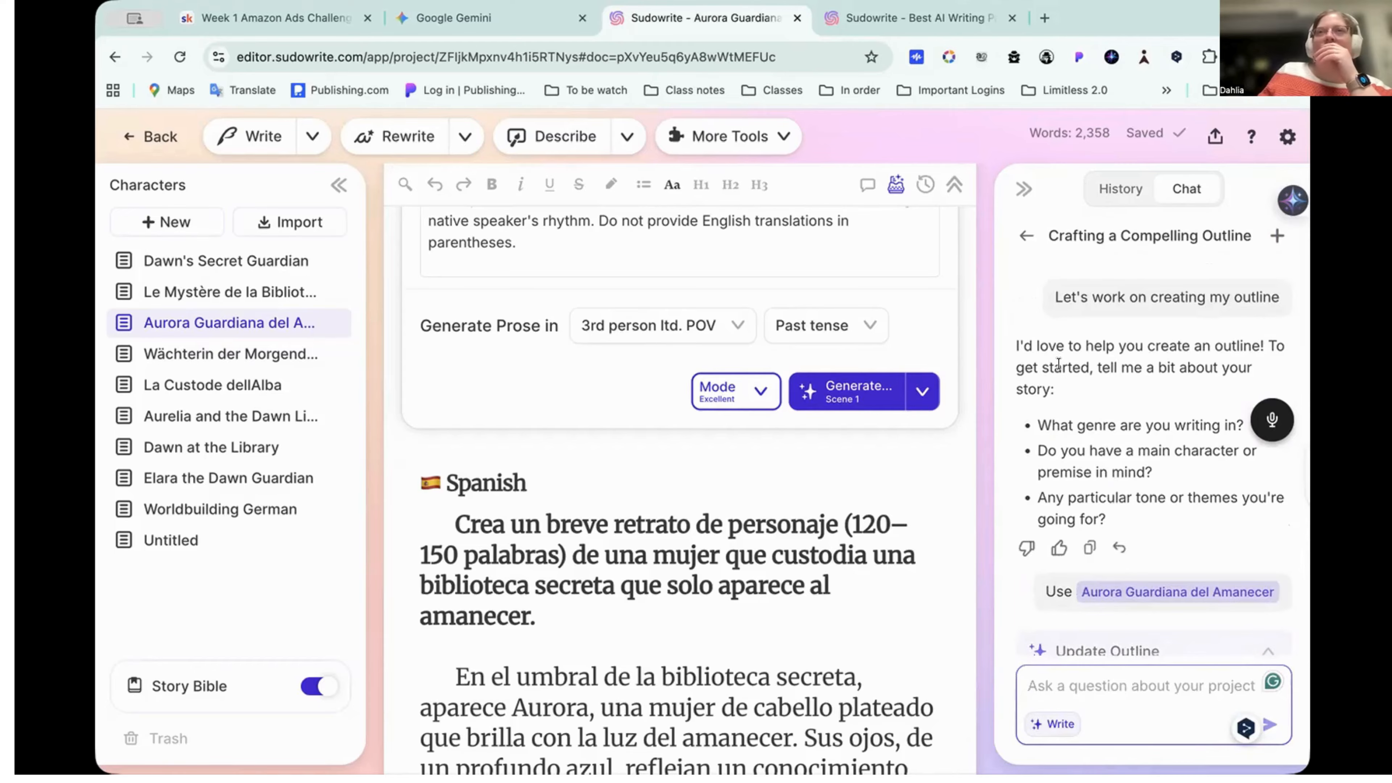
# Review the Update Outline task in the chat and skim the Aurora draft down to the generated English prose with Spanish dialogue
pyautogui.scroll(-2, 1066, 343)
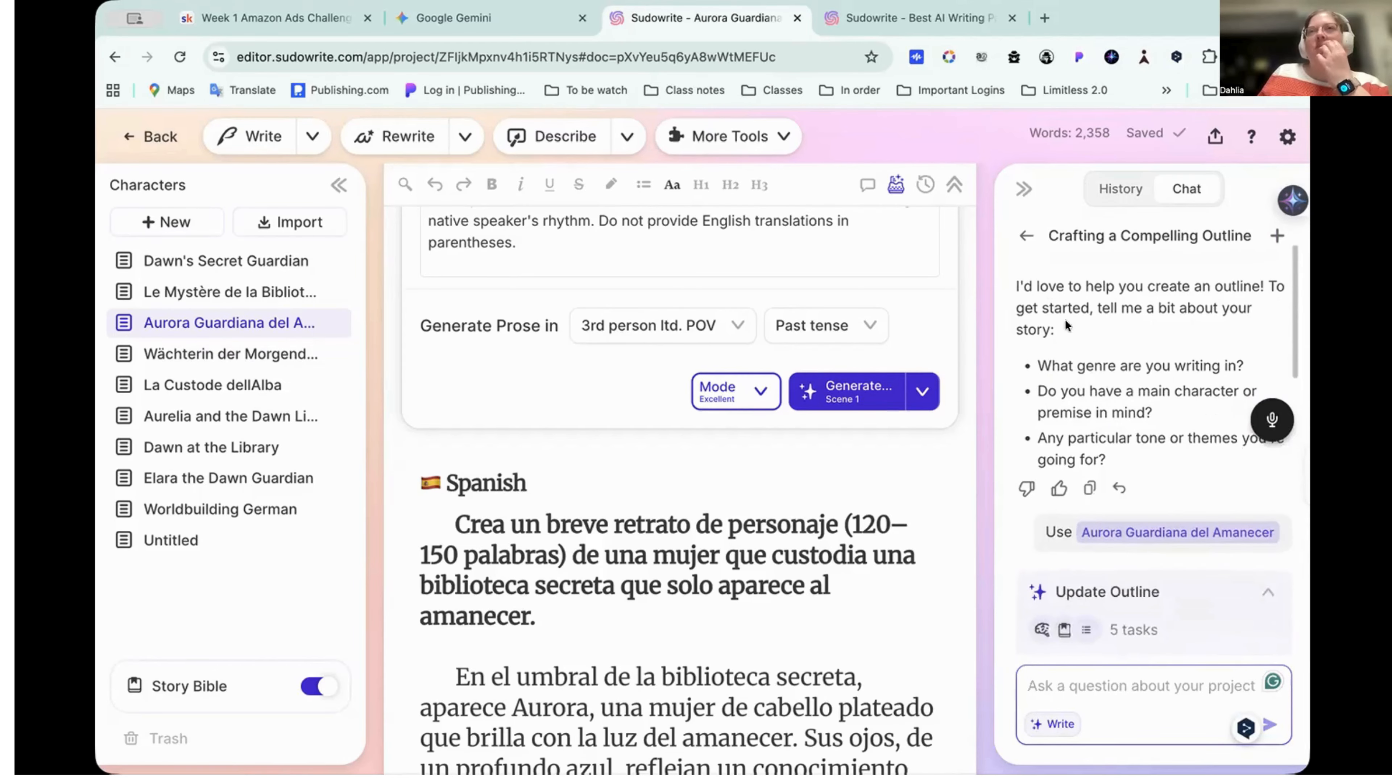
pyautogui.scroll(-3, 1096, 345)
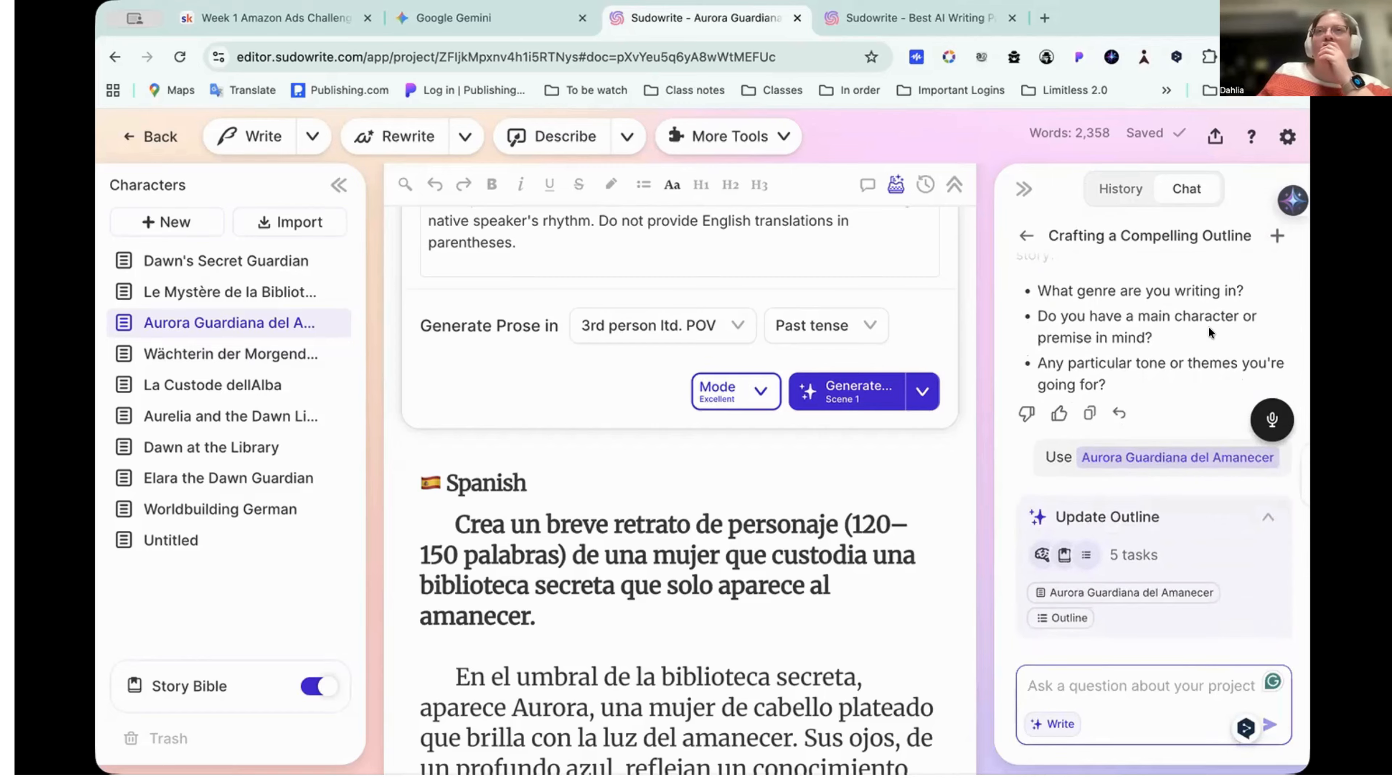
pyautogui.scroll(-4, 1208, 326)
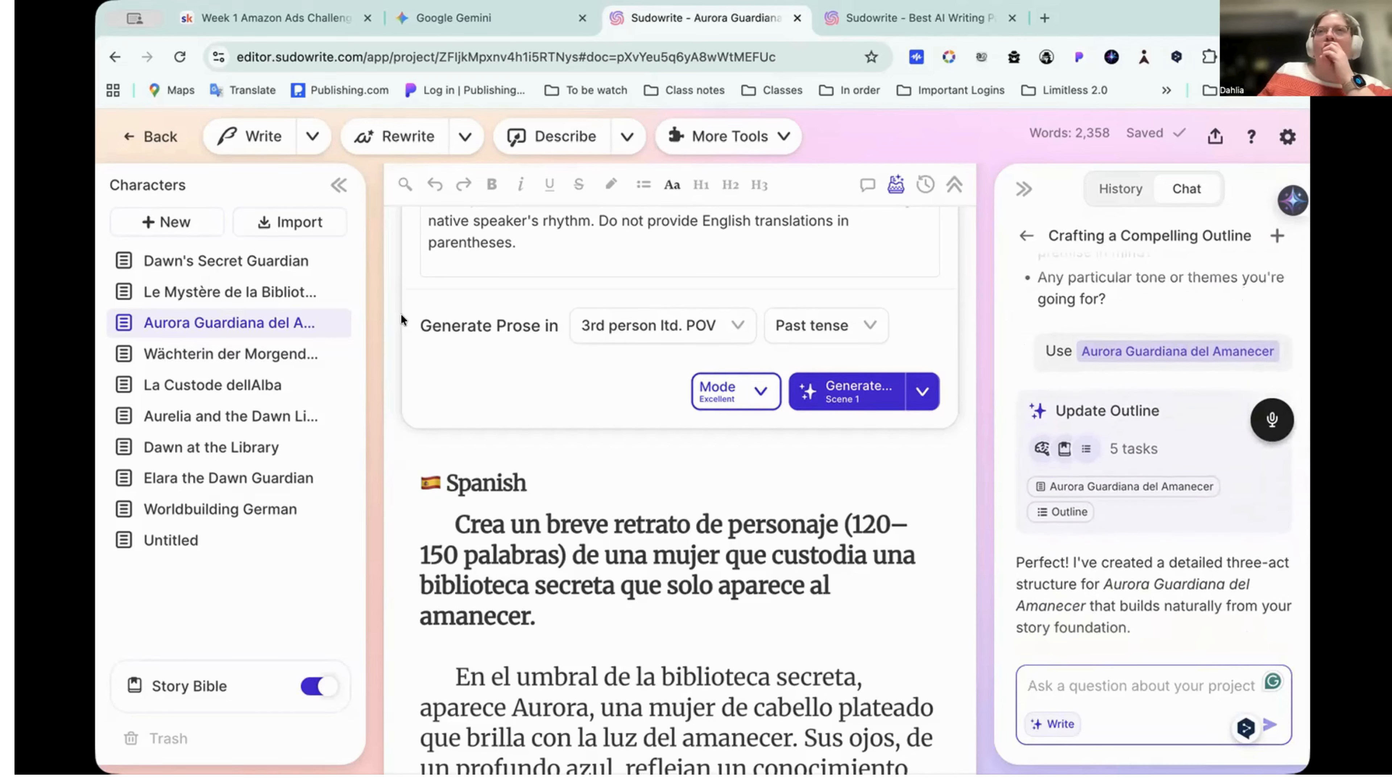
pyautogui.scroll(-10, 515, 529)
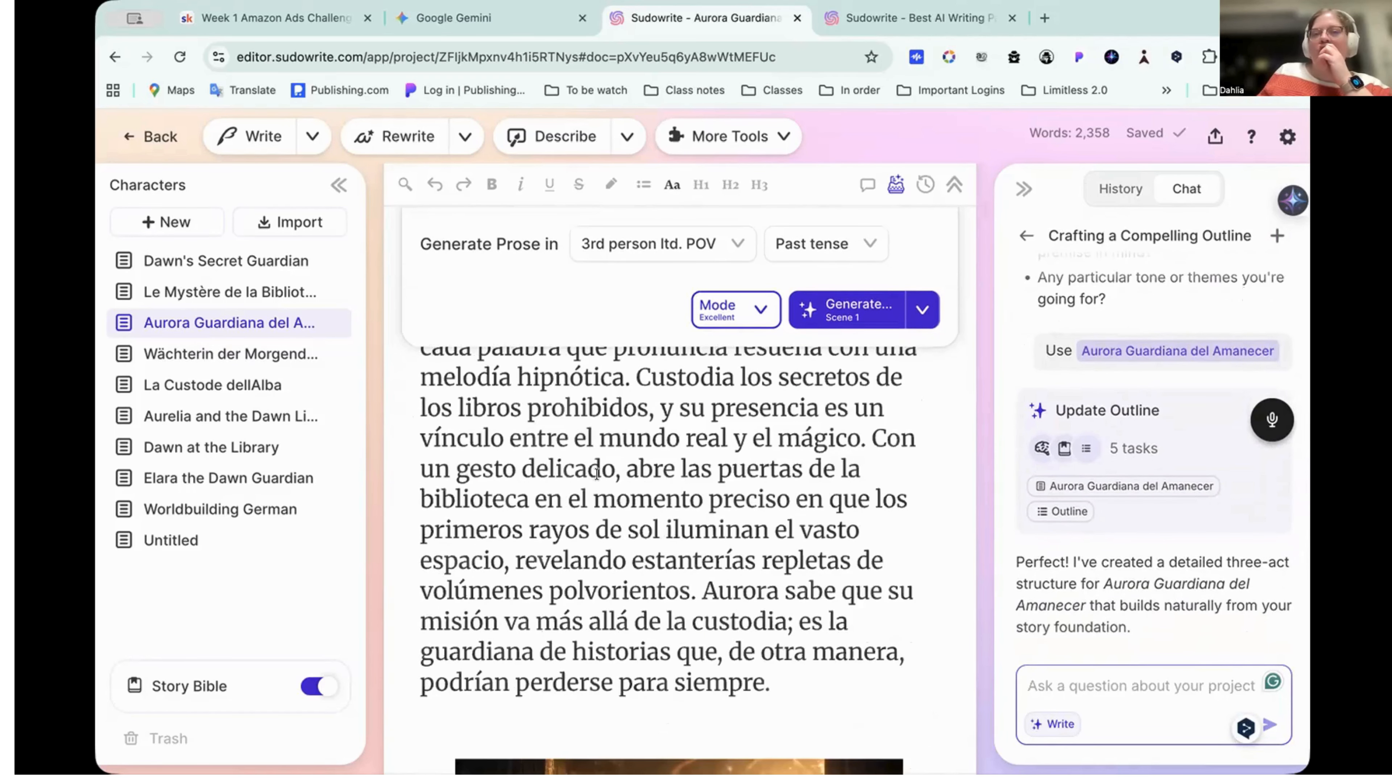
pyautogui.scroll(-10, 588, 460)
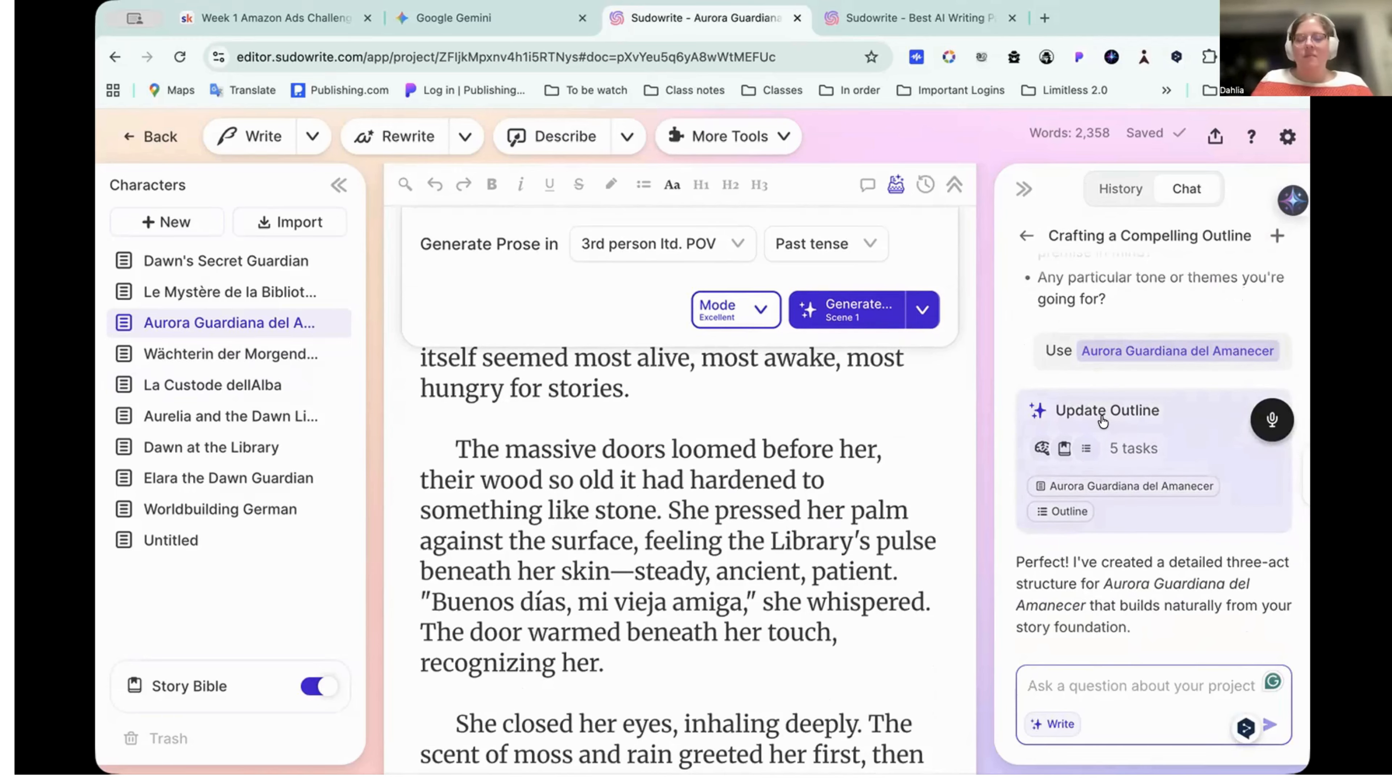
pyautogui.scroll(3, 1104, 419)
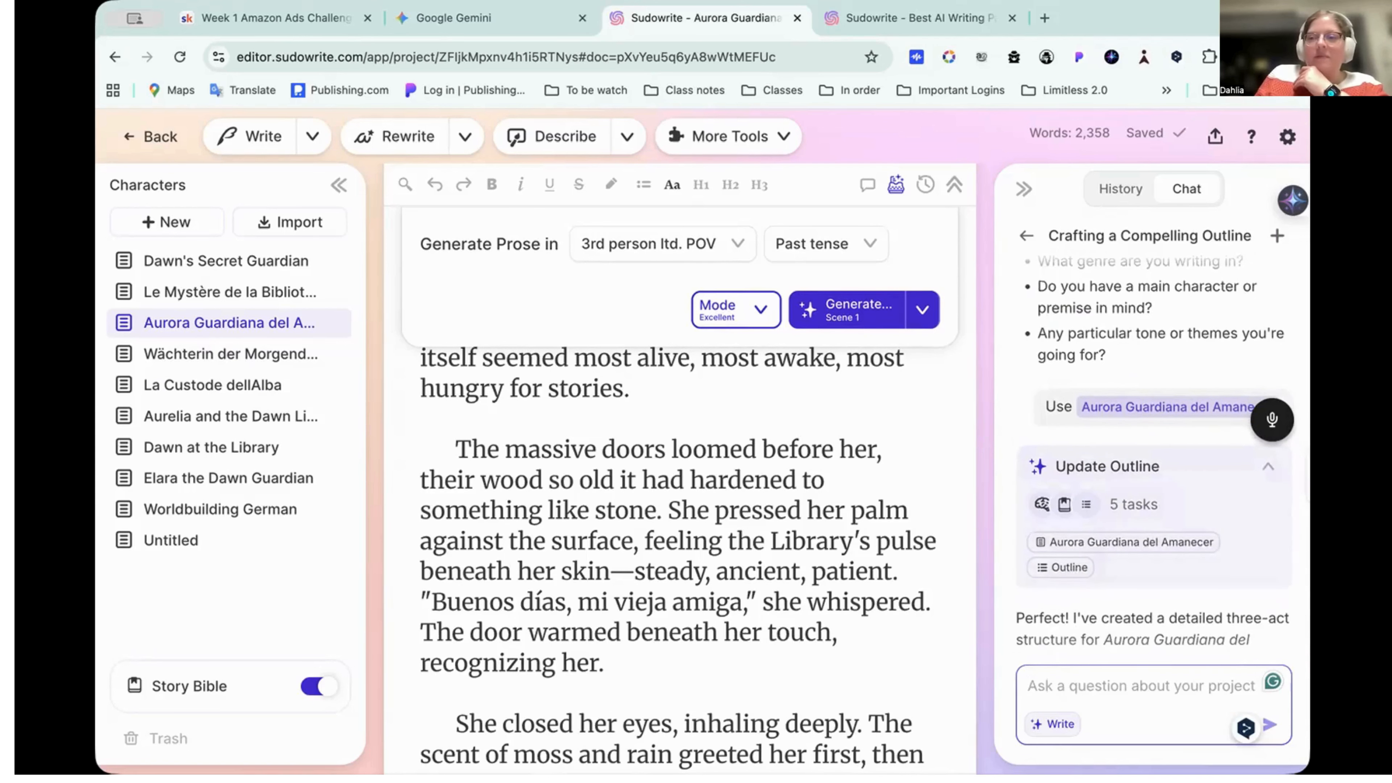
pyautogui.write('Use @')
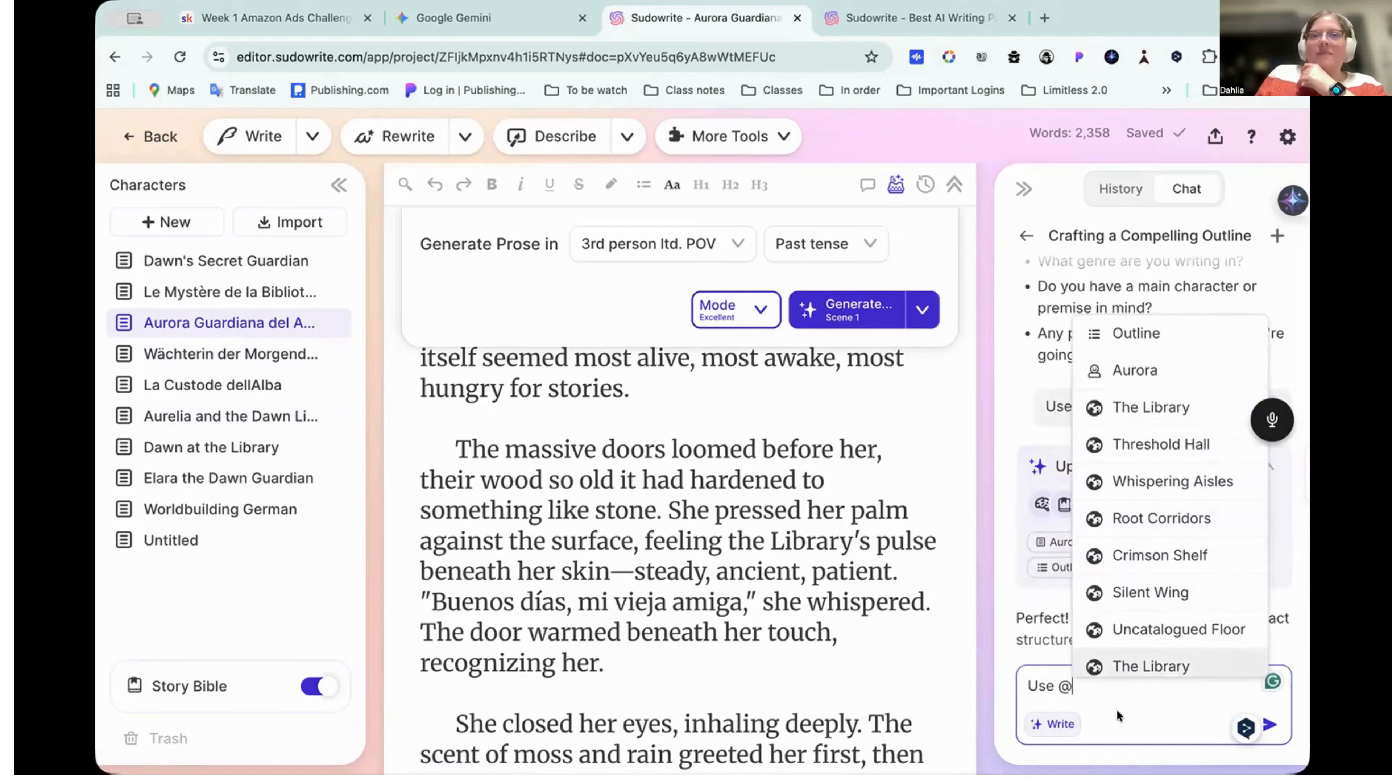
pyautogui.write('a')
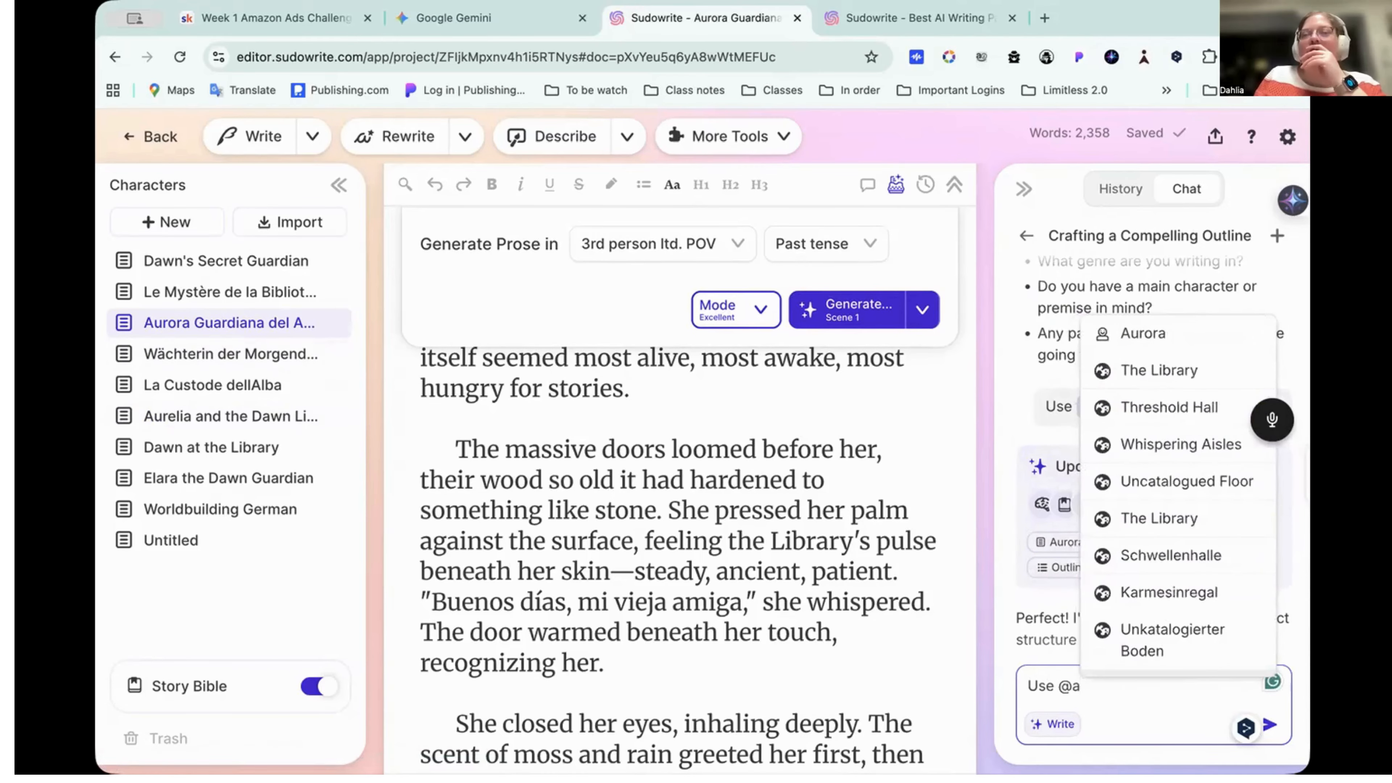
pyautogui.write('u')
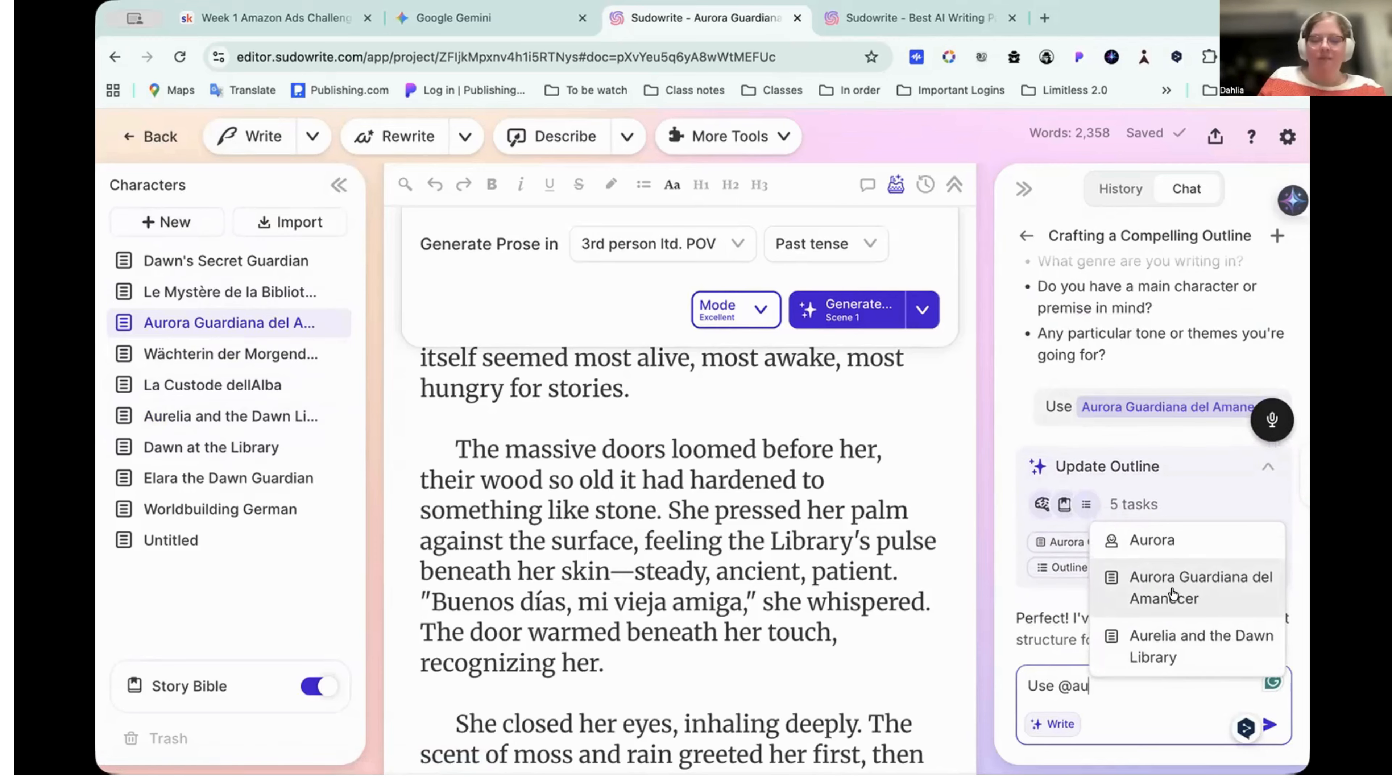
pyautogui.click(1160, 590)
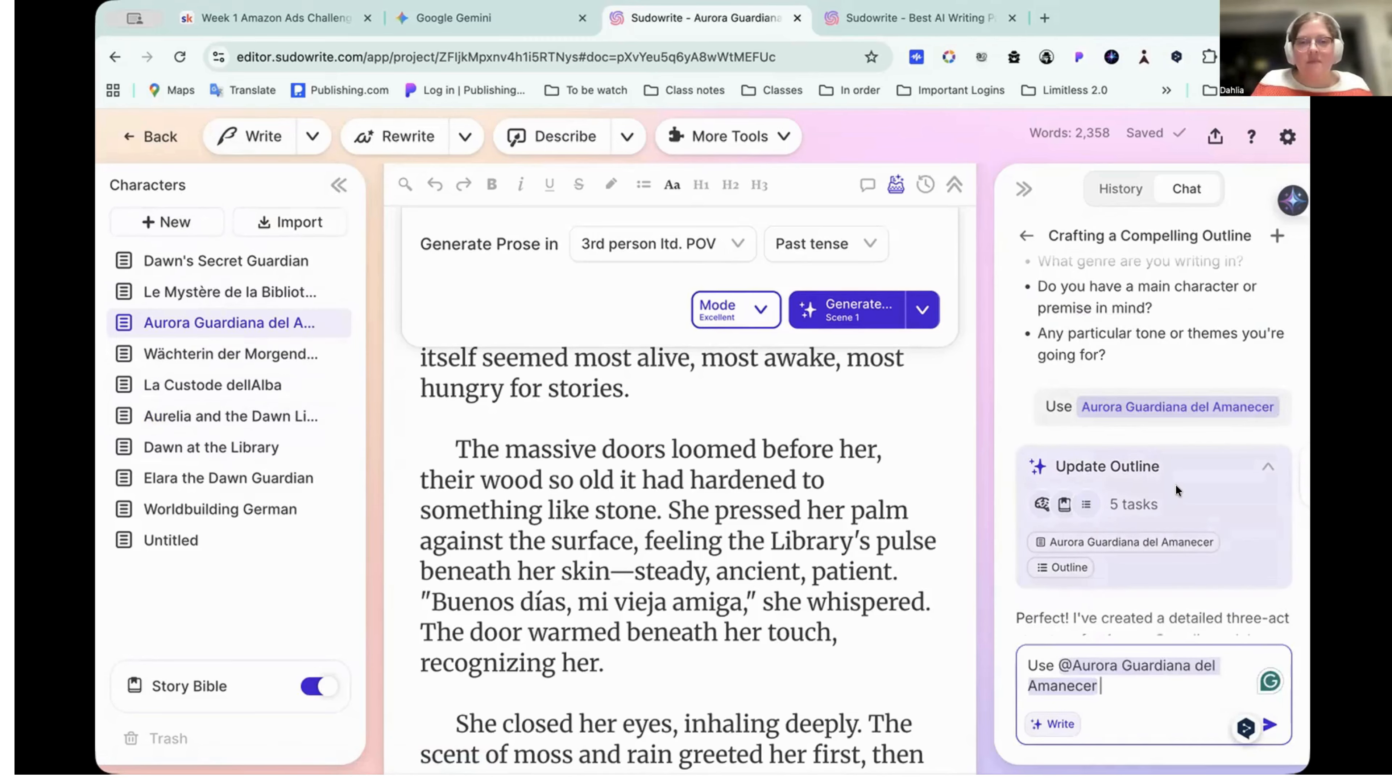
# Read the outline chat's reply from the Update Outline task through to the message about the accepted Outline updates
pyautogui.scroll(-2, 1175, 484)
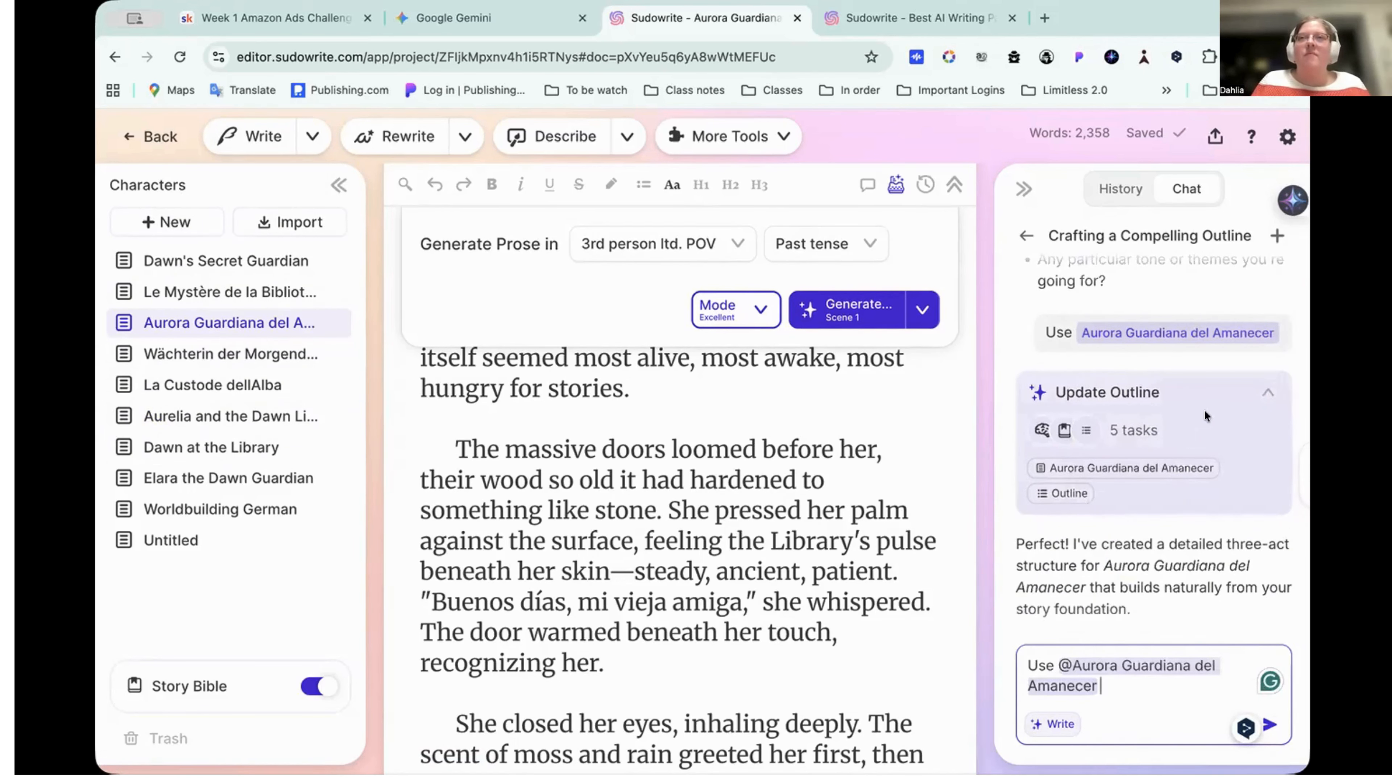
pyautogui.scroll(-2, 1164, 539)
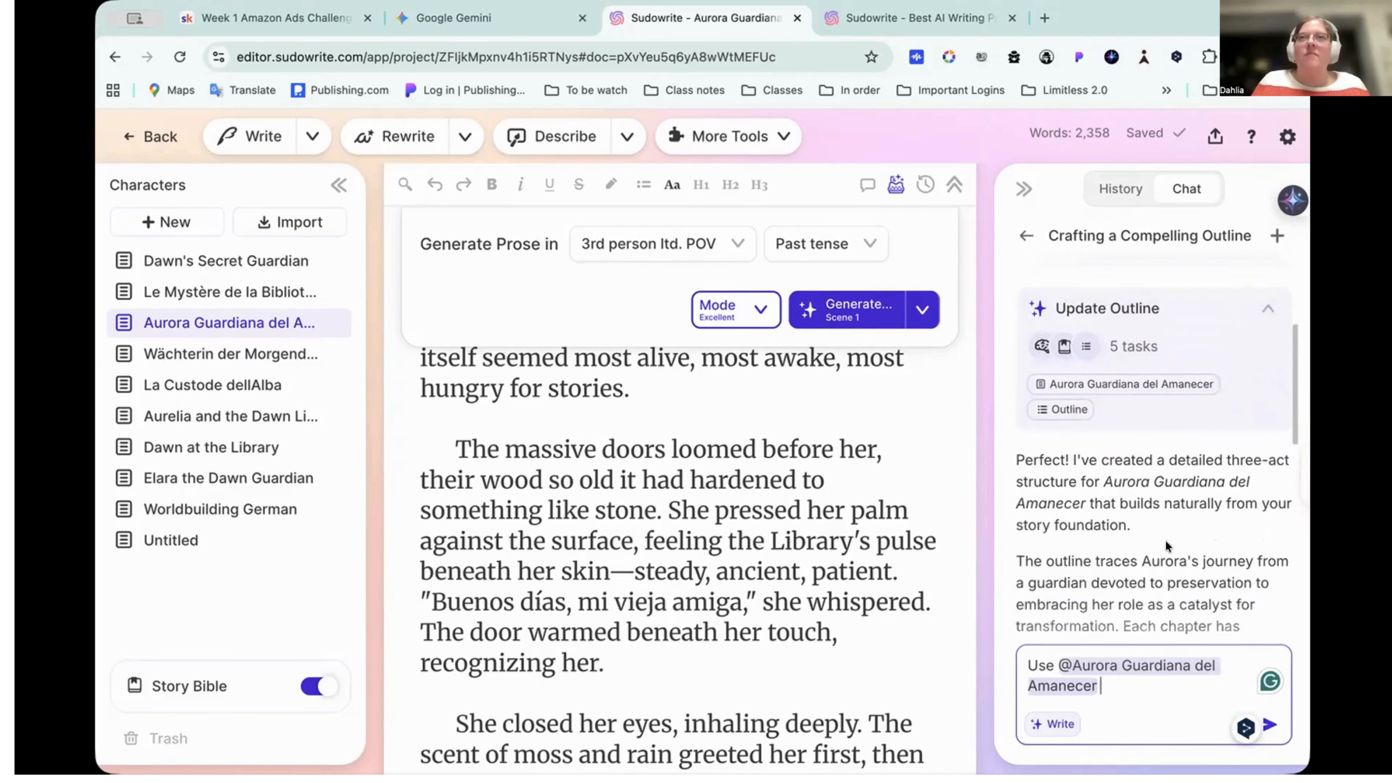
pyautogui.scroll(-3, 1191, 484)
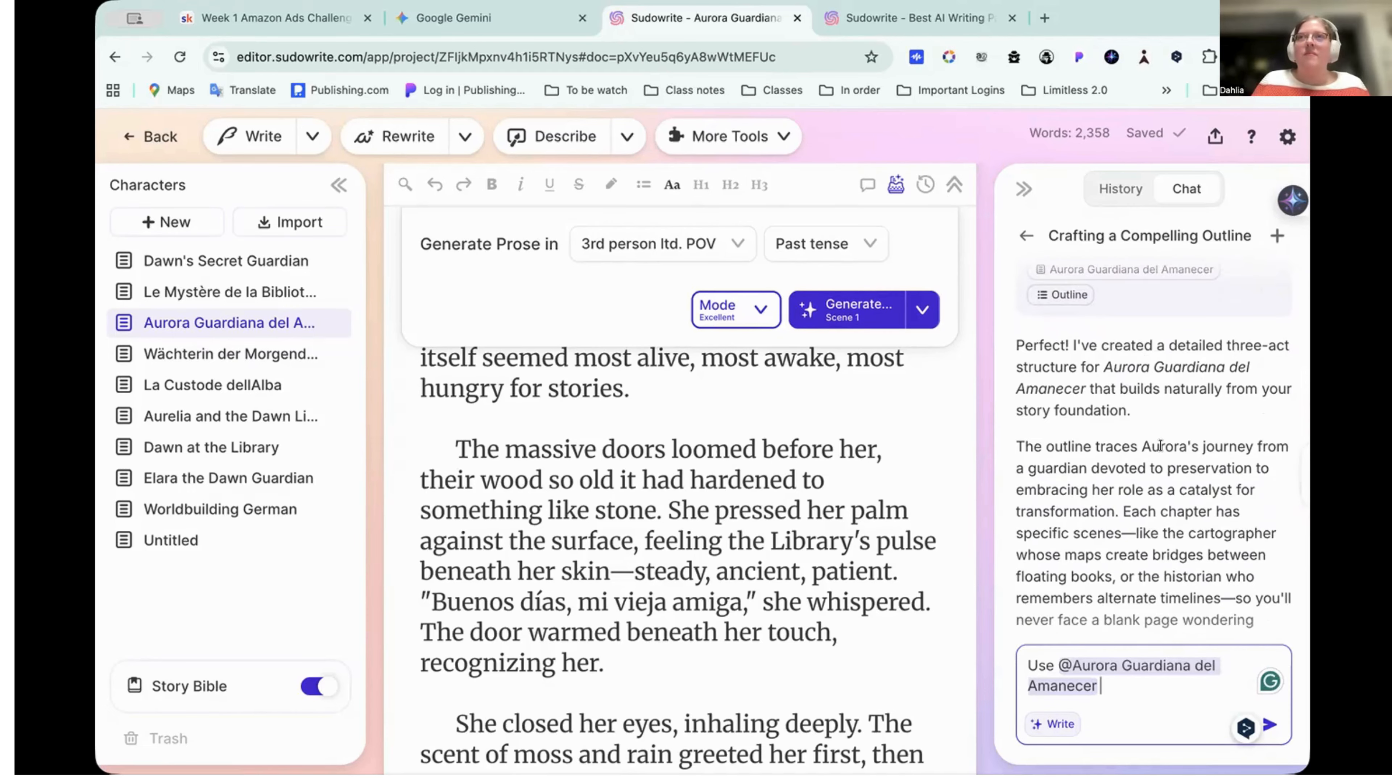
pyautogui.scroll(-2, 1159, 447)
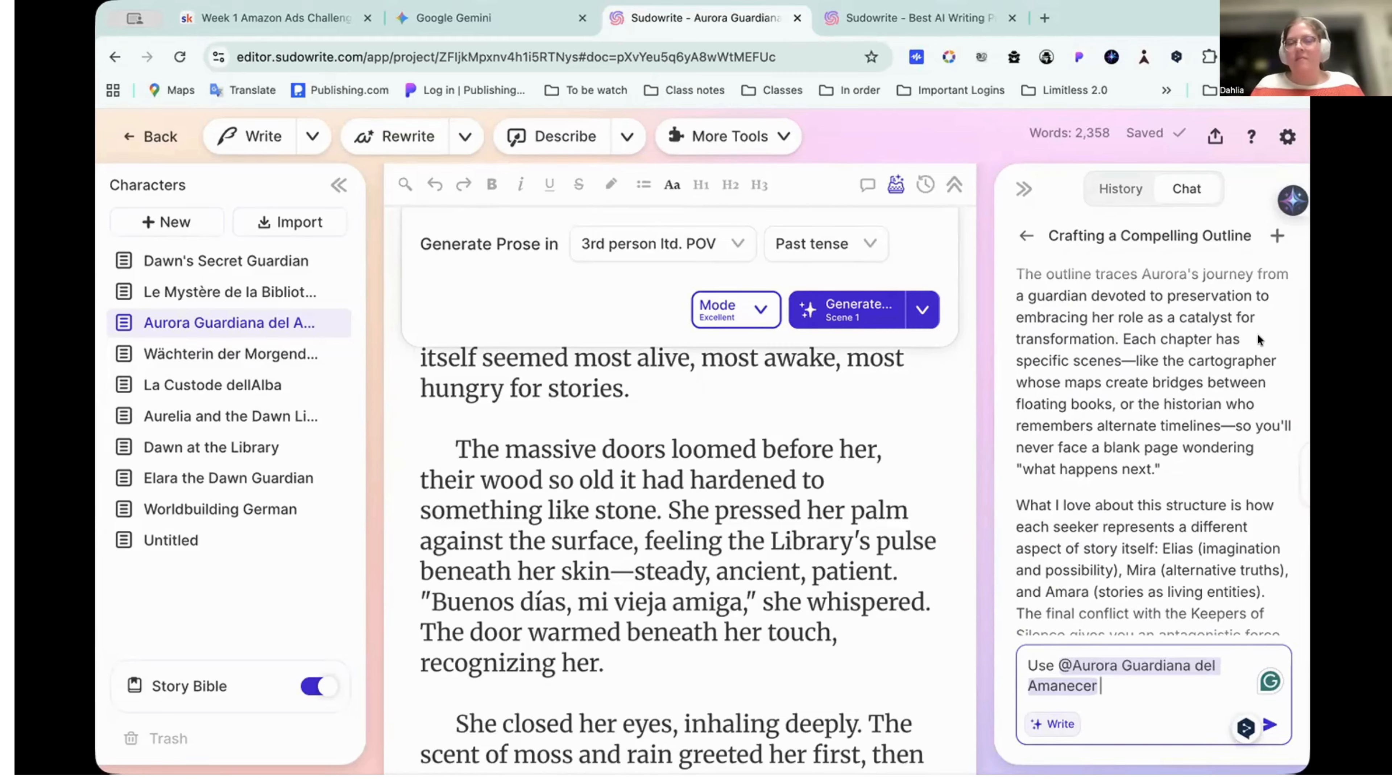
pyautogui.scroll(-5, 1104, 374)
pyautogui.scroll(-2, 1104, 375)
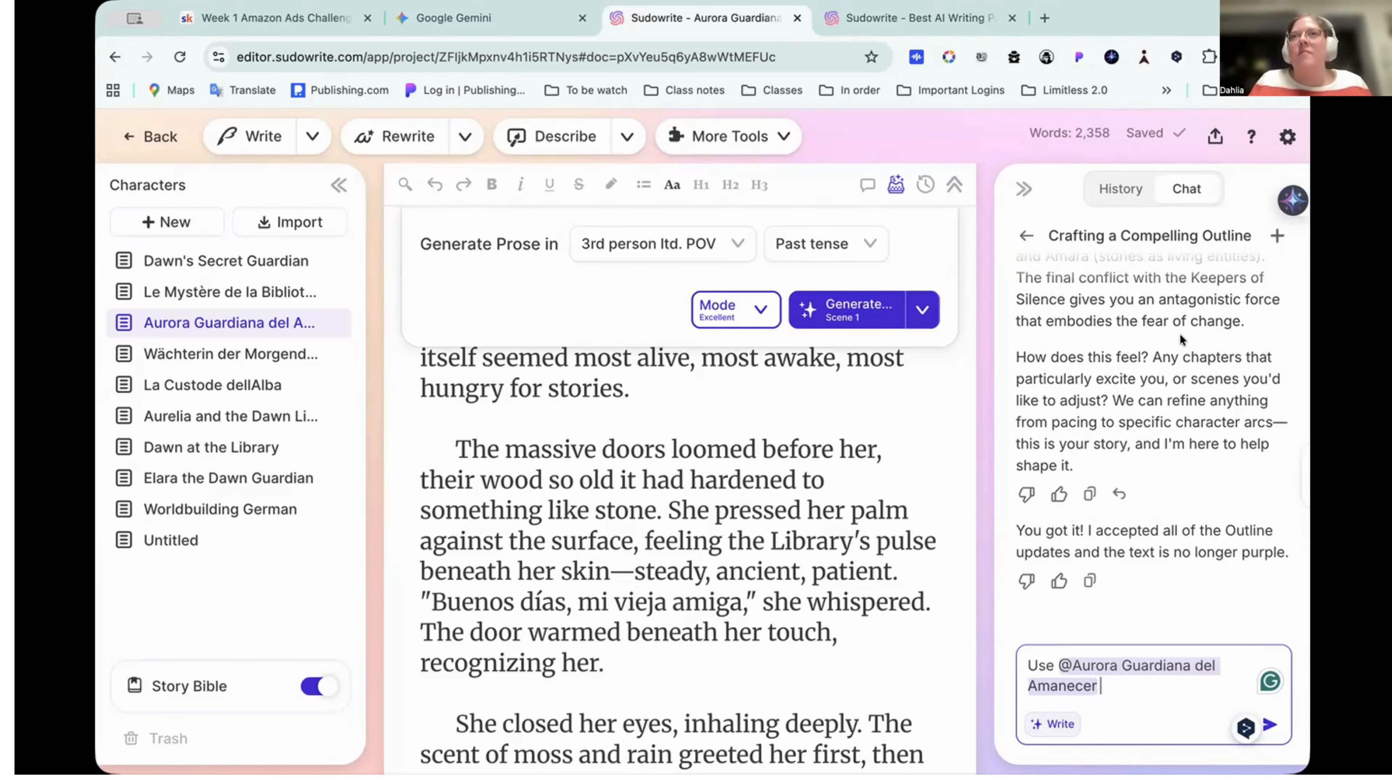
# View the Story Bible's Characters section, expand its Outline, and skim the chapters from Chapter 1 through Chapter 10: The Unbinding
pyautogui.moveTo(201, 680)
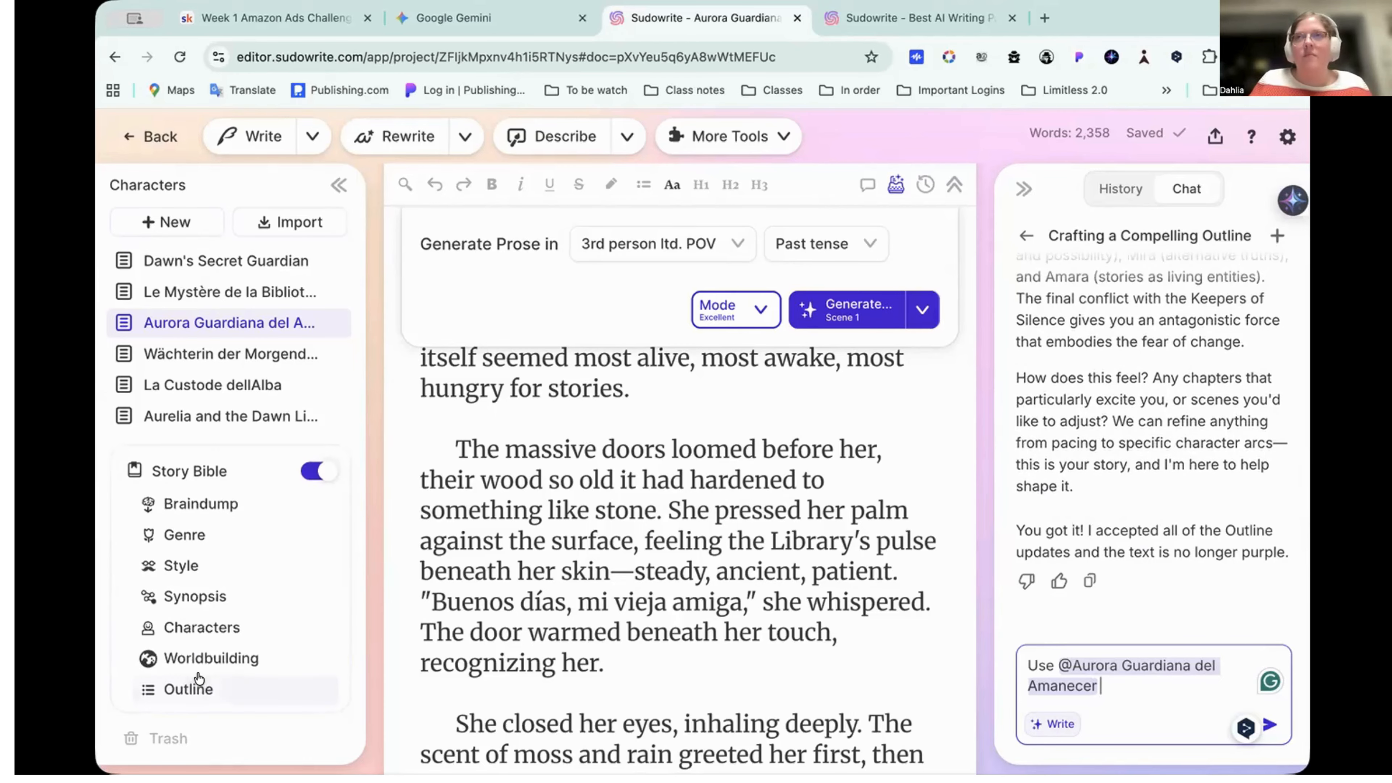
pyautogui.click(207, 630)
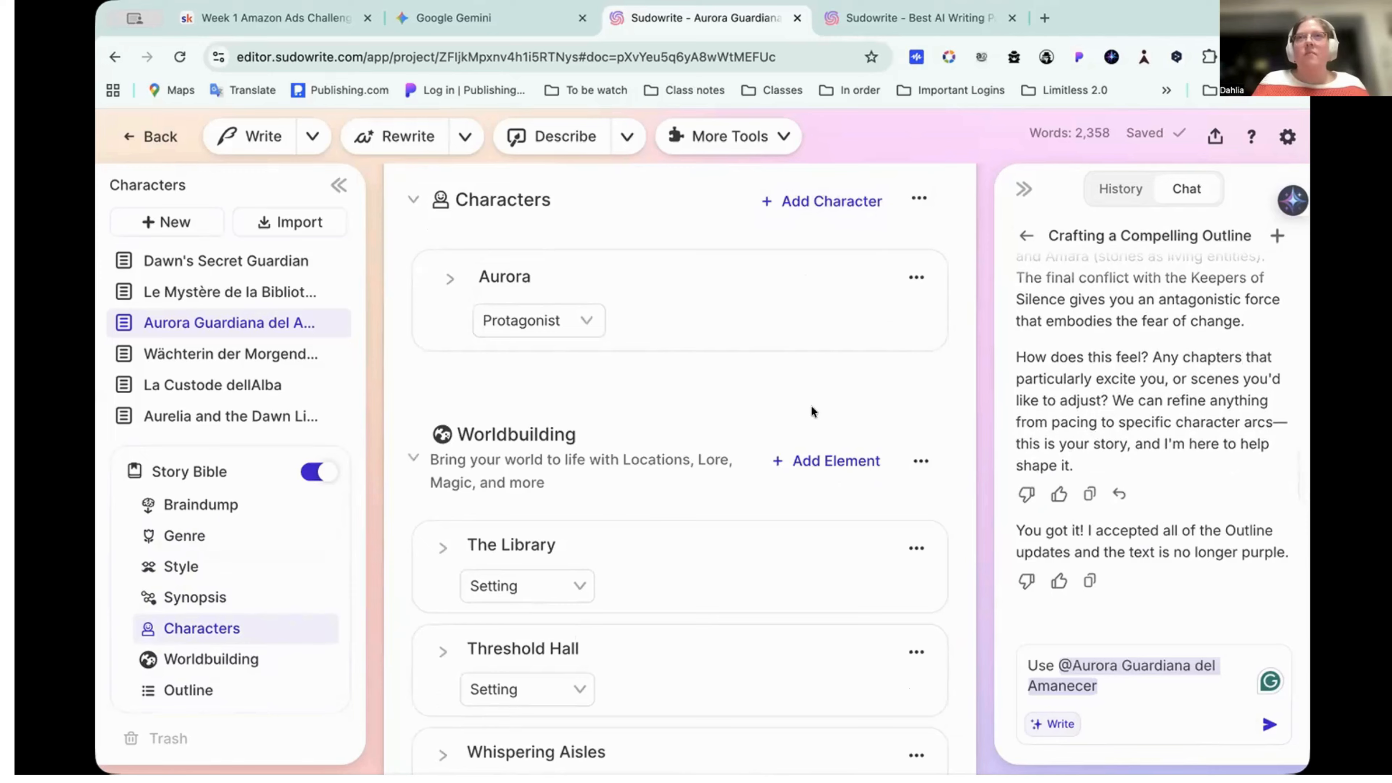
pyautogui.click(222, 693)
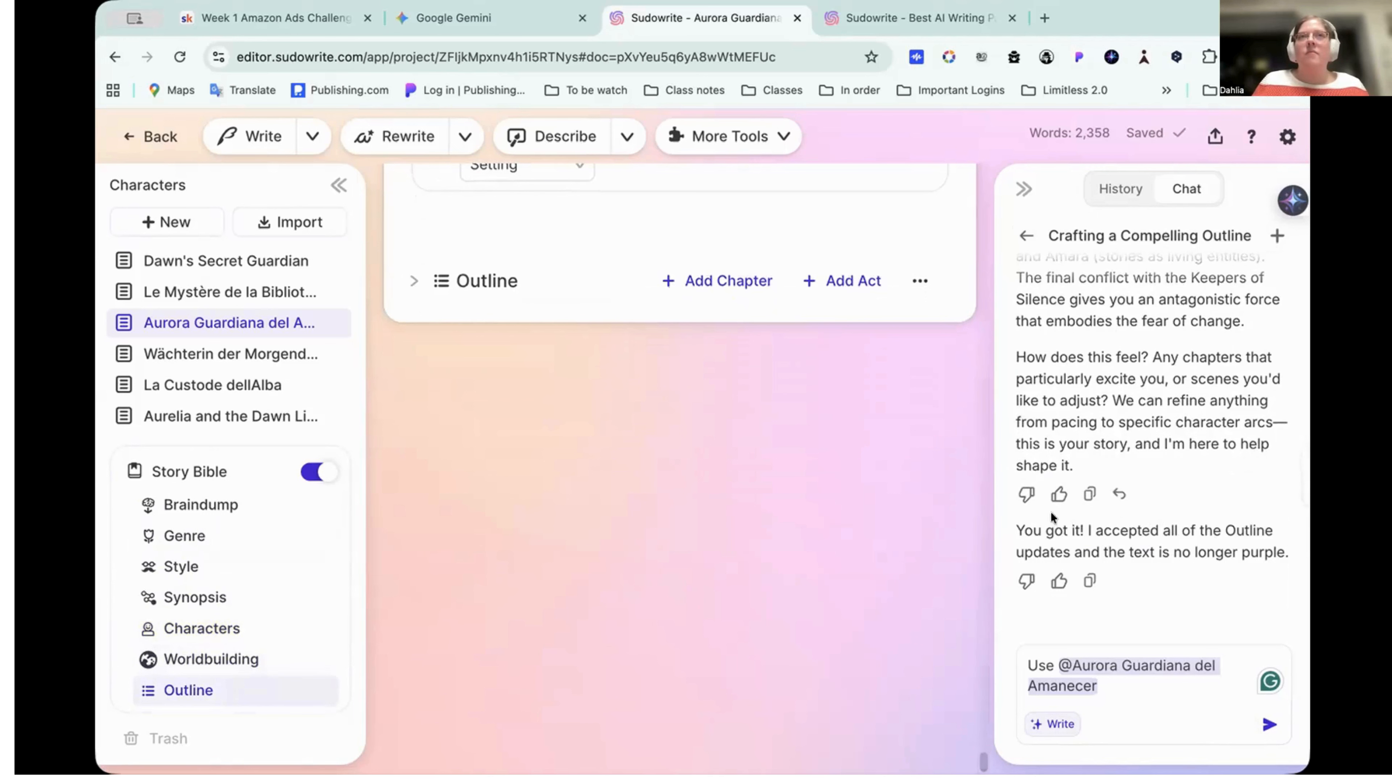
pyautogui.click(412, 280)
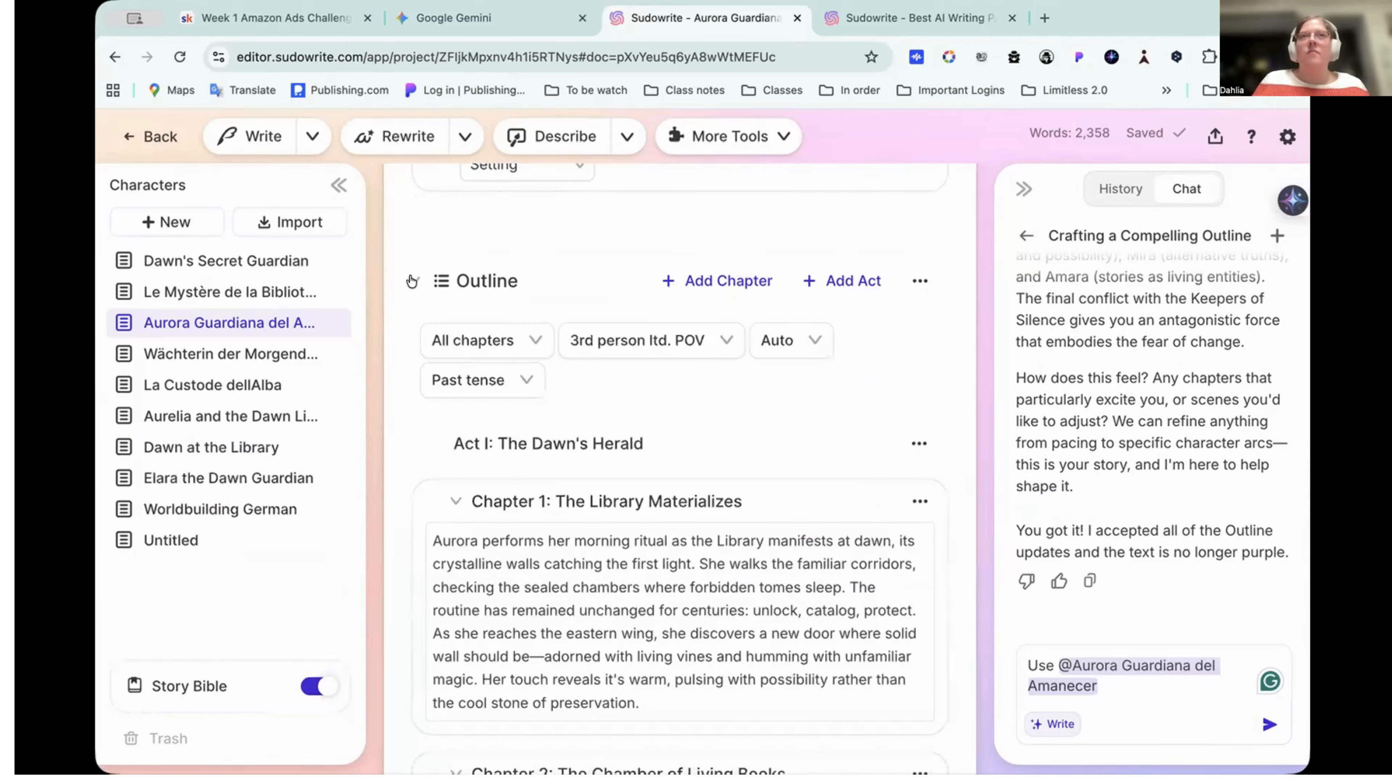
pyautogui.scroll(-10, 575, 486)
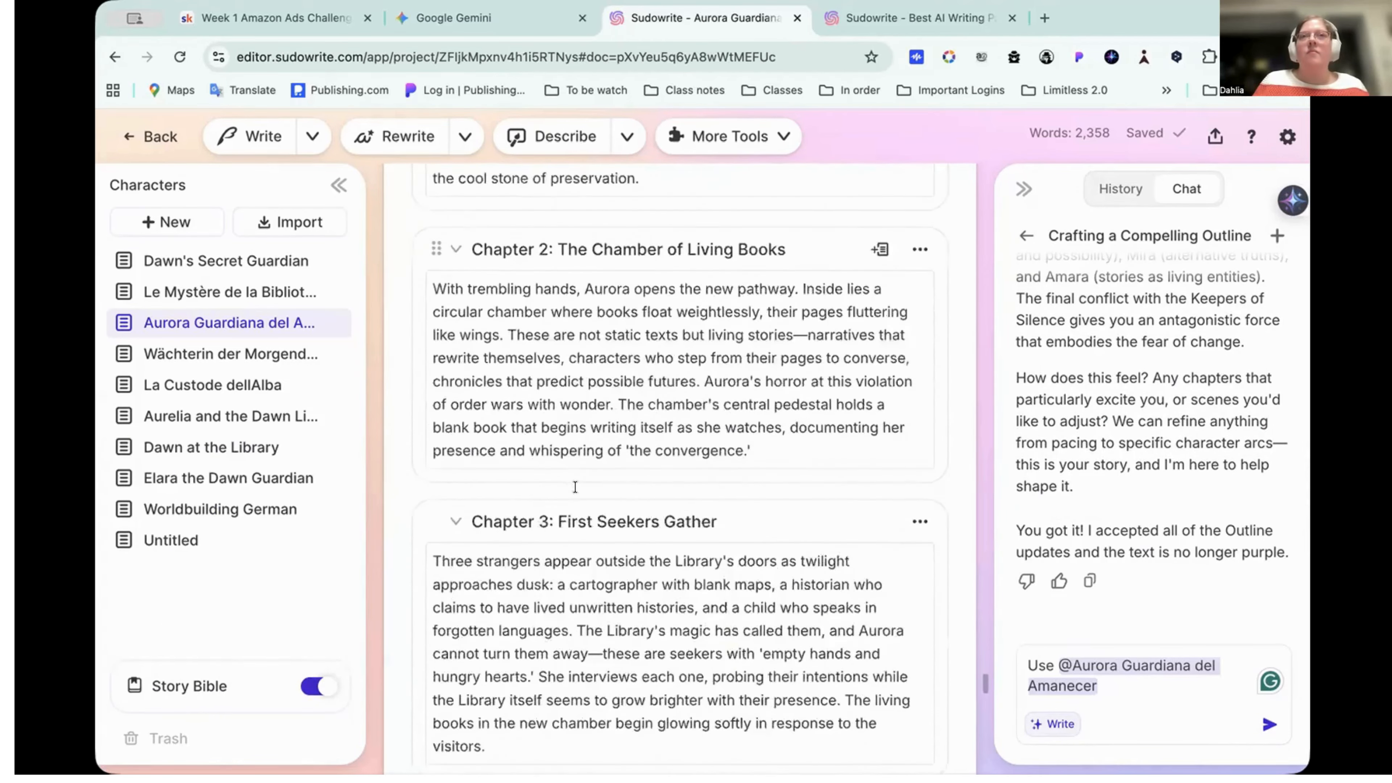
pyautogui.scroll(-15, 575, 486)
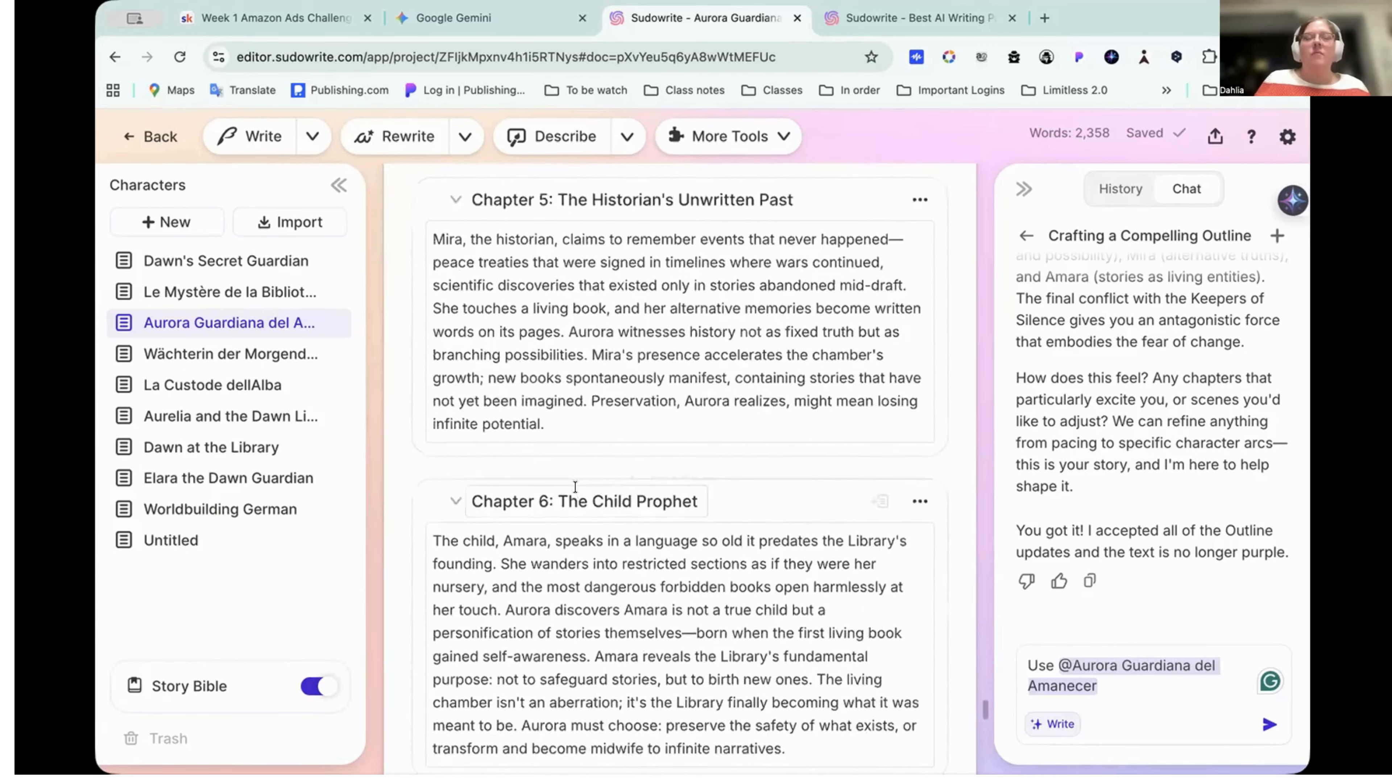
pyautogui.scroll(-15, 575, 487)
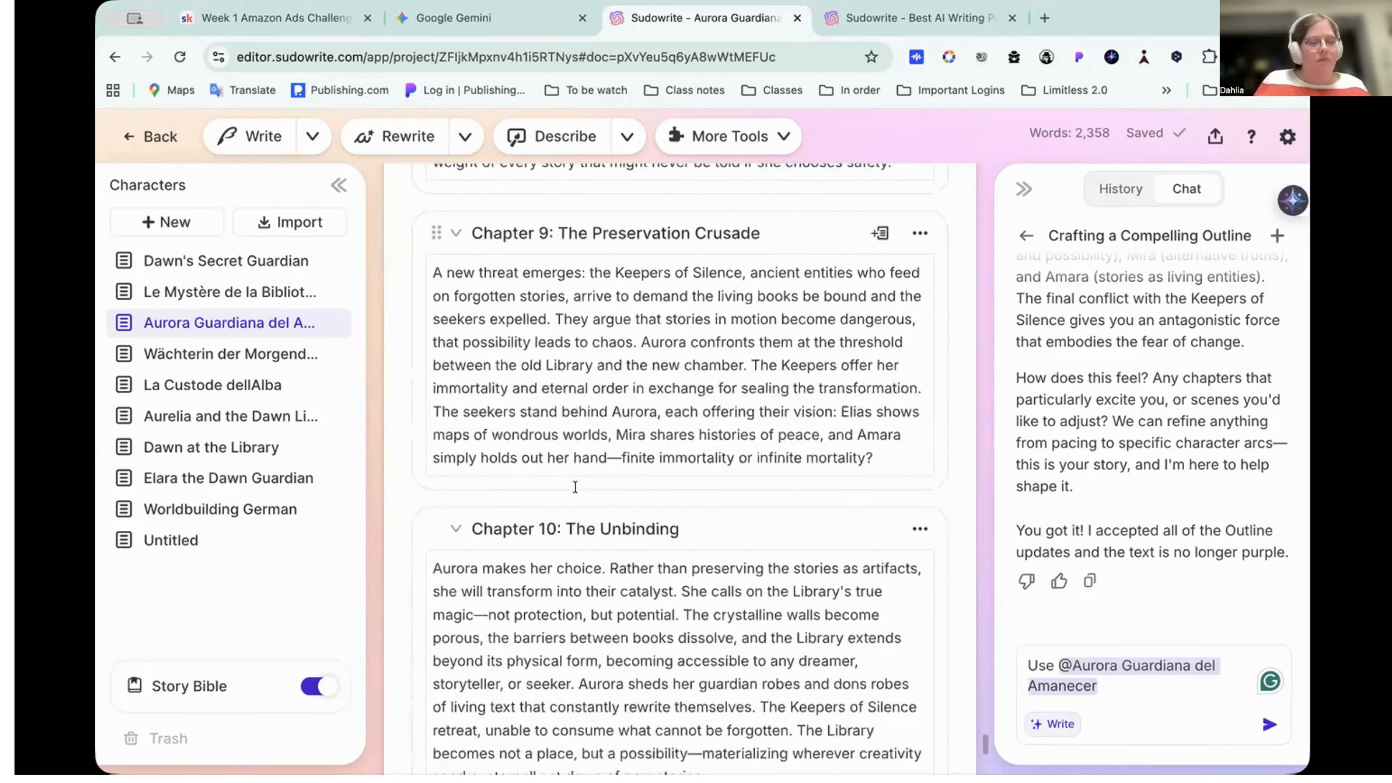
pyautogui.moveTo(1132, 493)
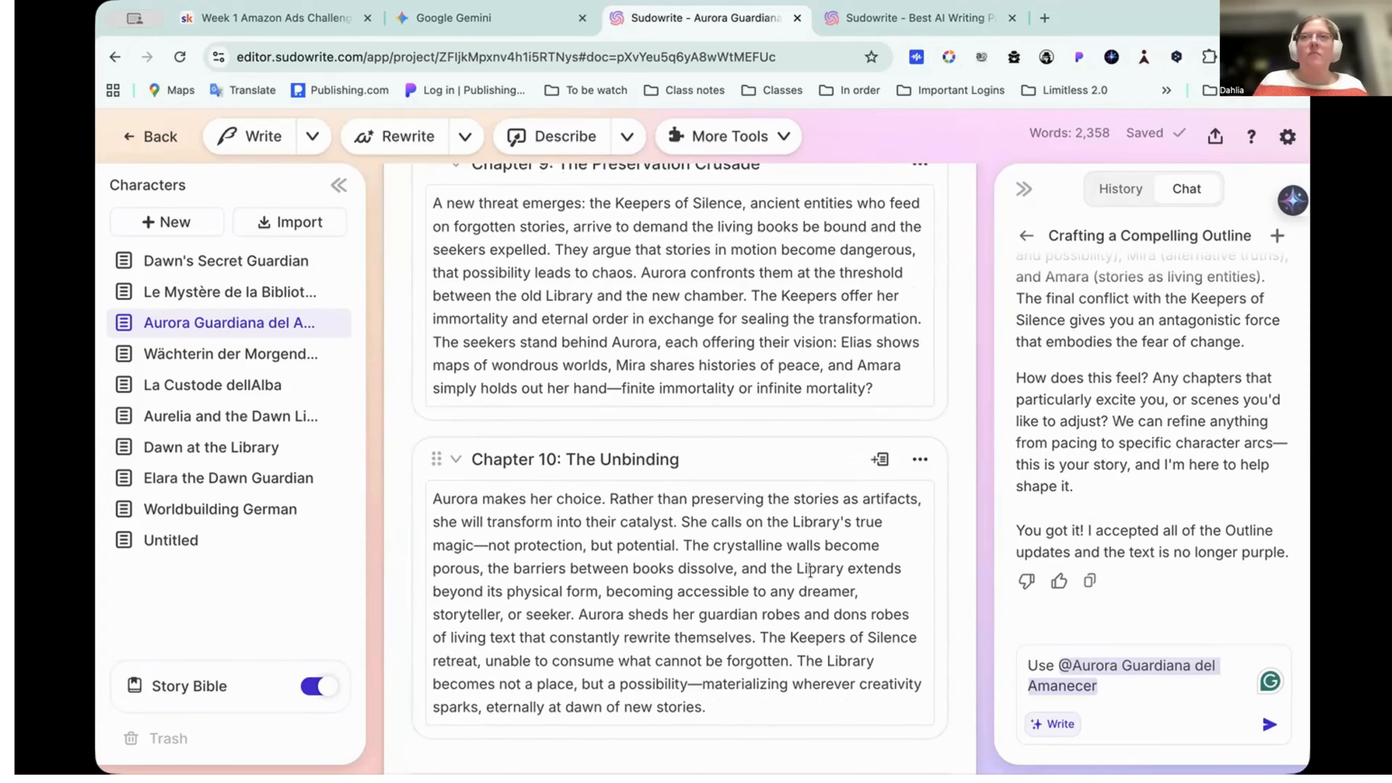
pyautogui.scroll(-3, 809, 570)
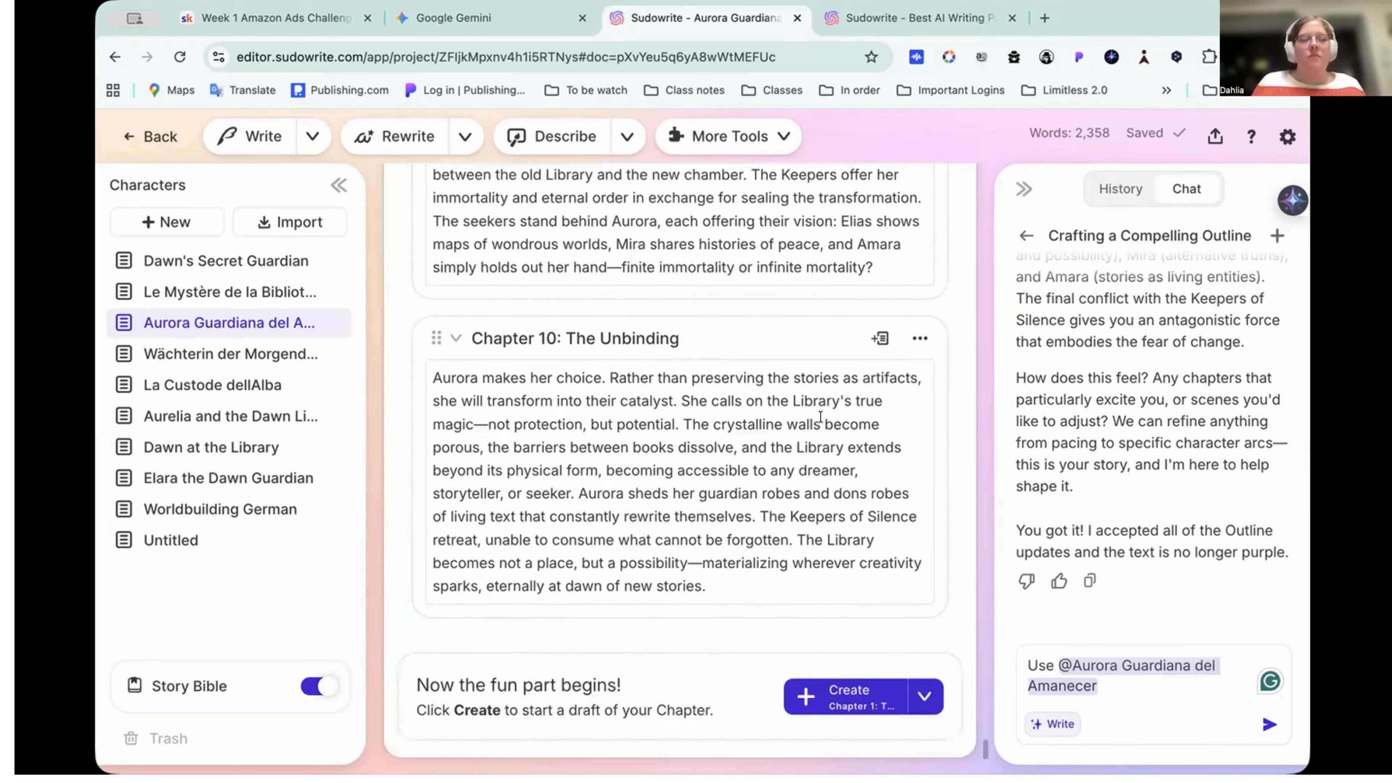
# Review the Outline from Chapter 10: The Unbinding back to Chapter 1, and look at the chat's Write and Chat mode options without changing them
pyautogui.scroll(20, 823, 415)
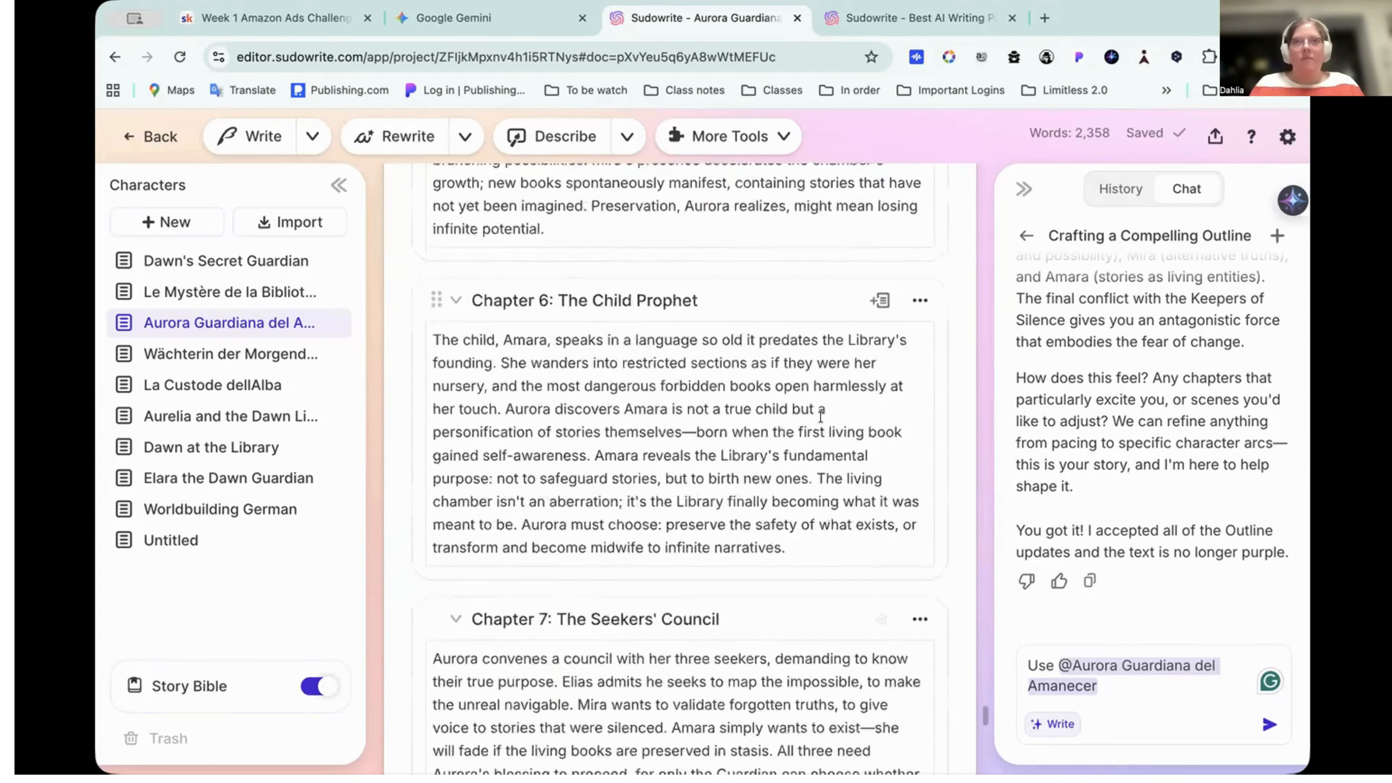
pyautogui.scroll(5, 820, 417)
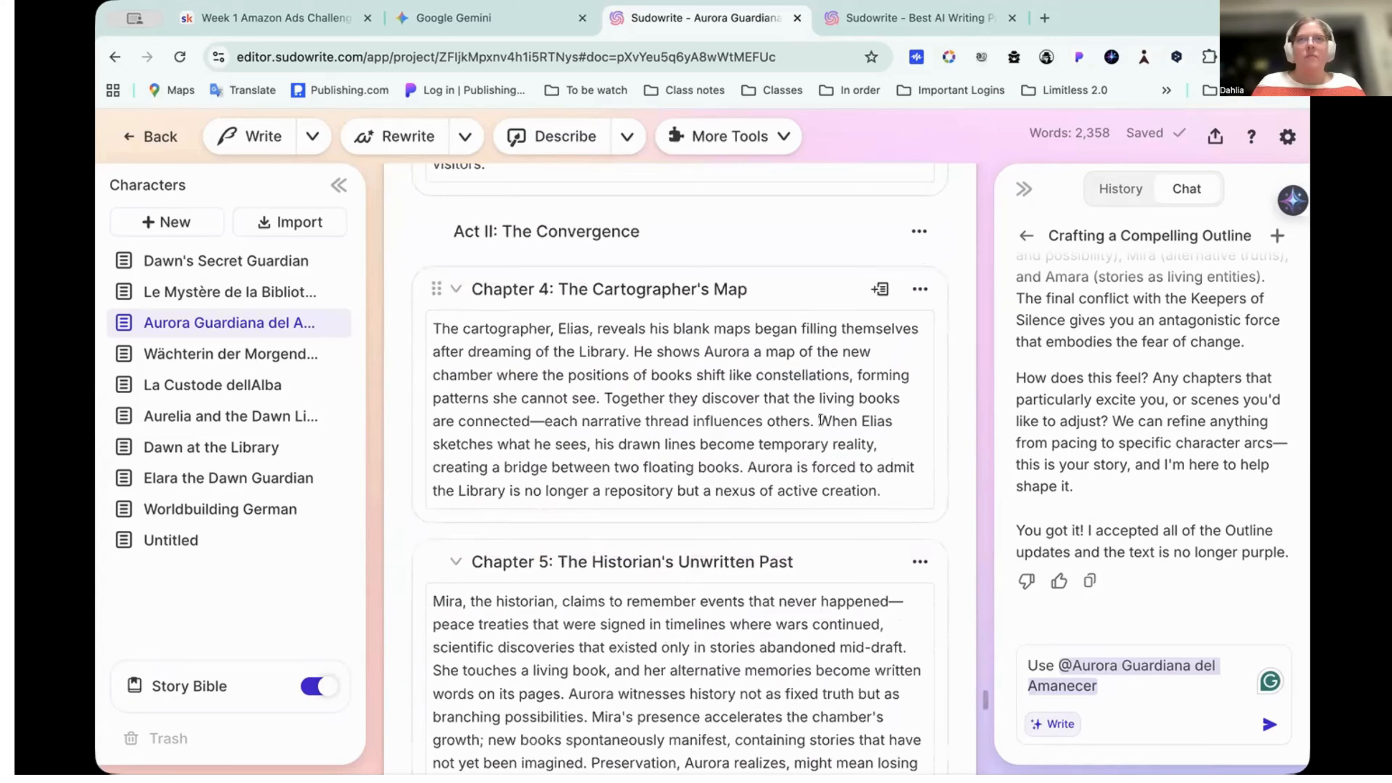
pyautogui.scroll(5, 766, 425)
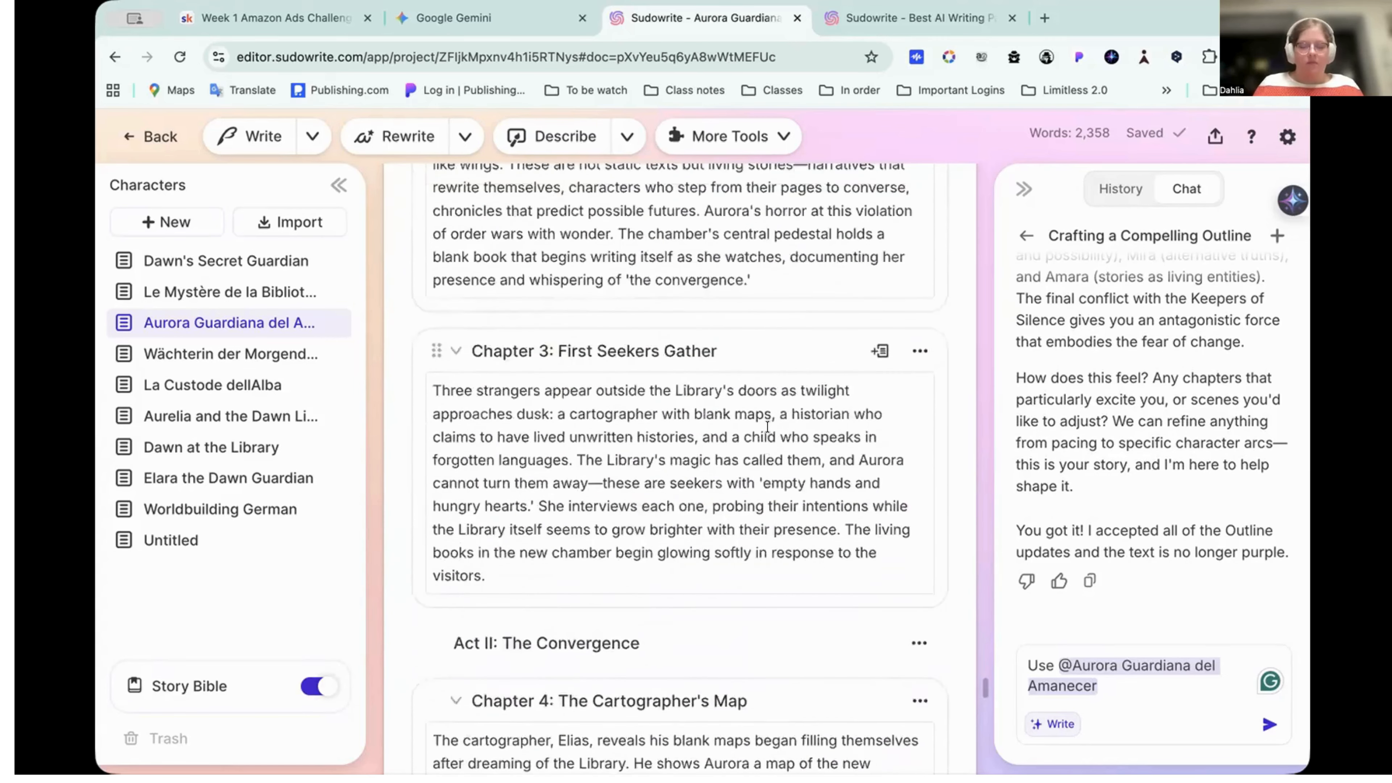
pyautogui.scroll(4, 766, 425)
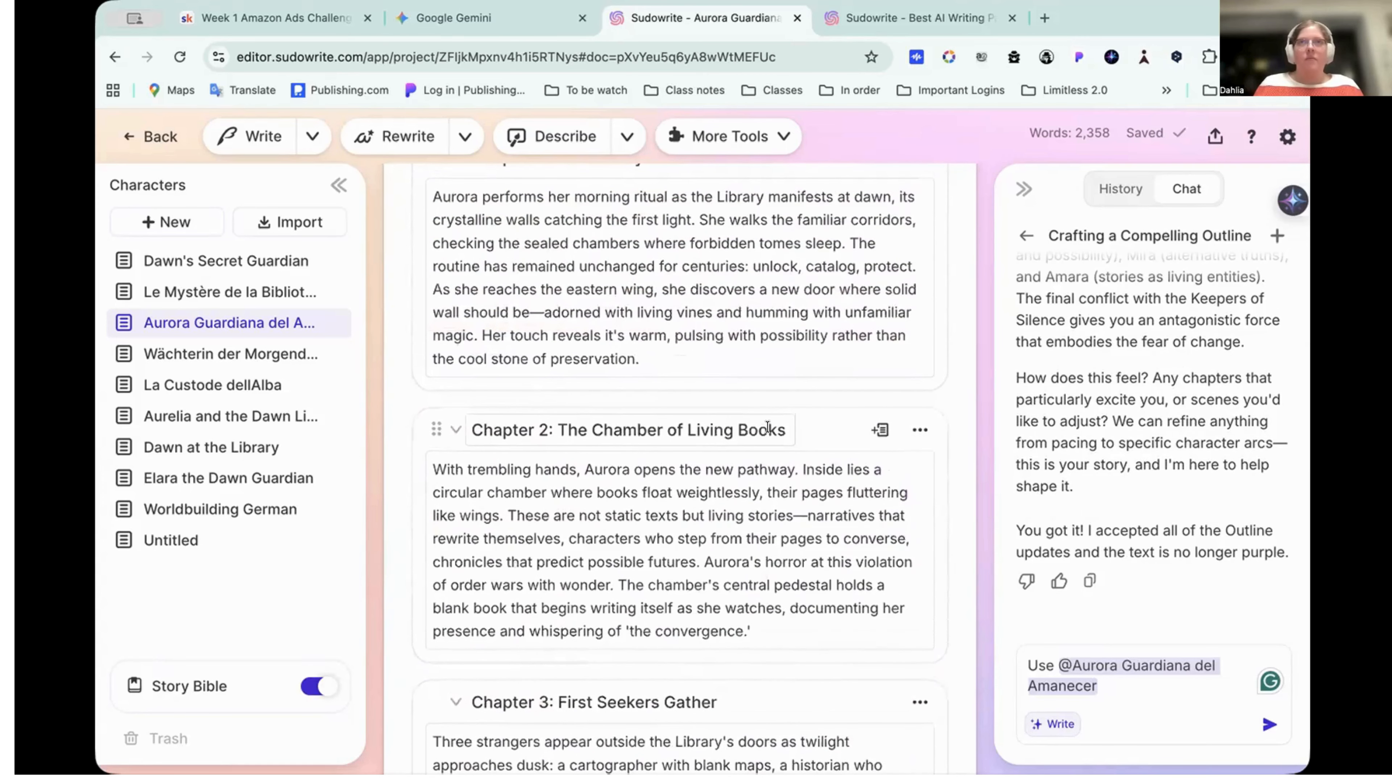
pyautogui.moveTo(1180, 405)
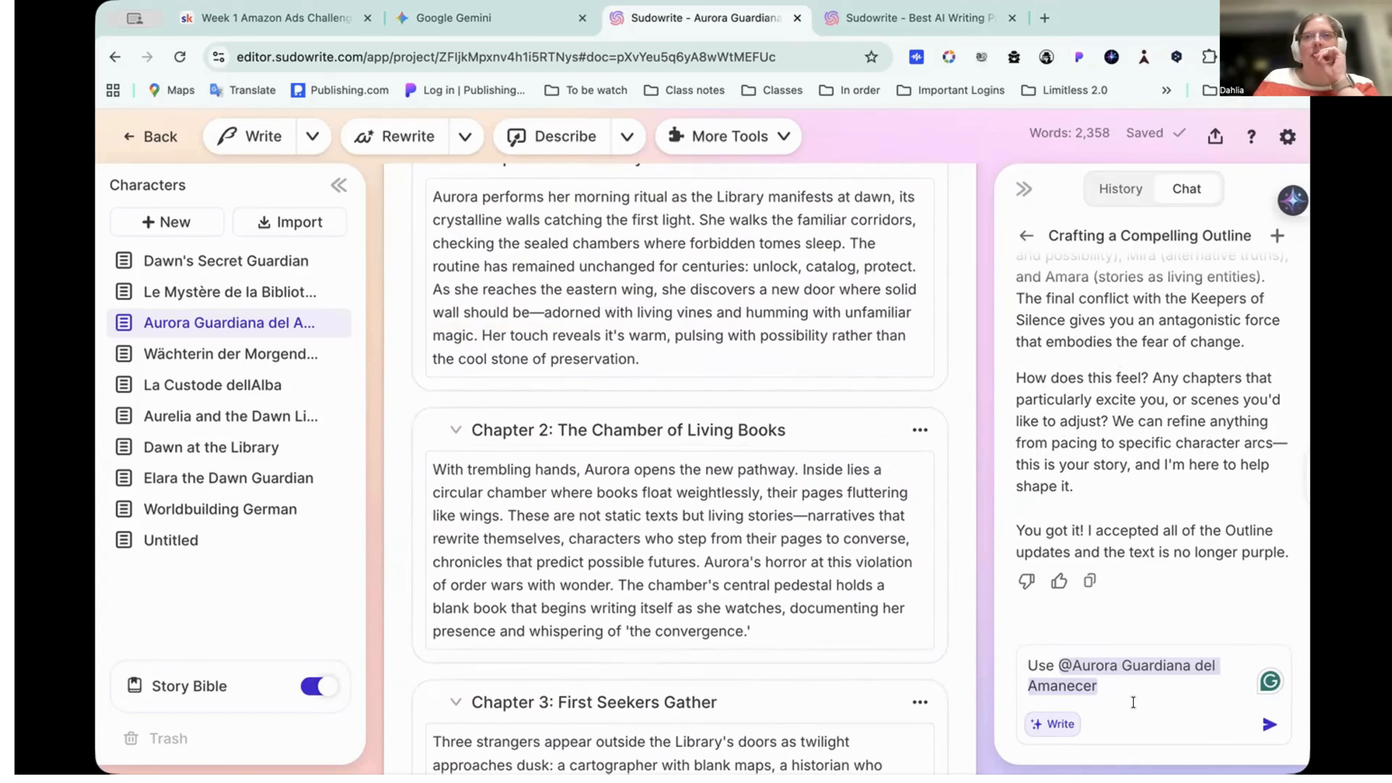
pyautogui.click(1053, 724)
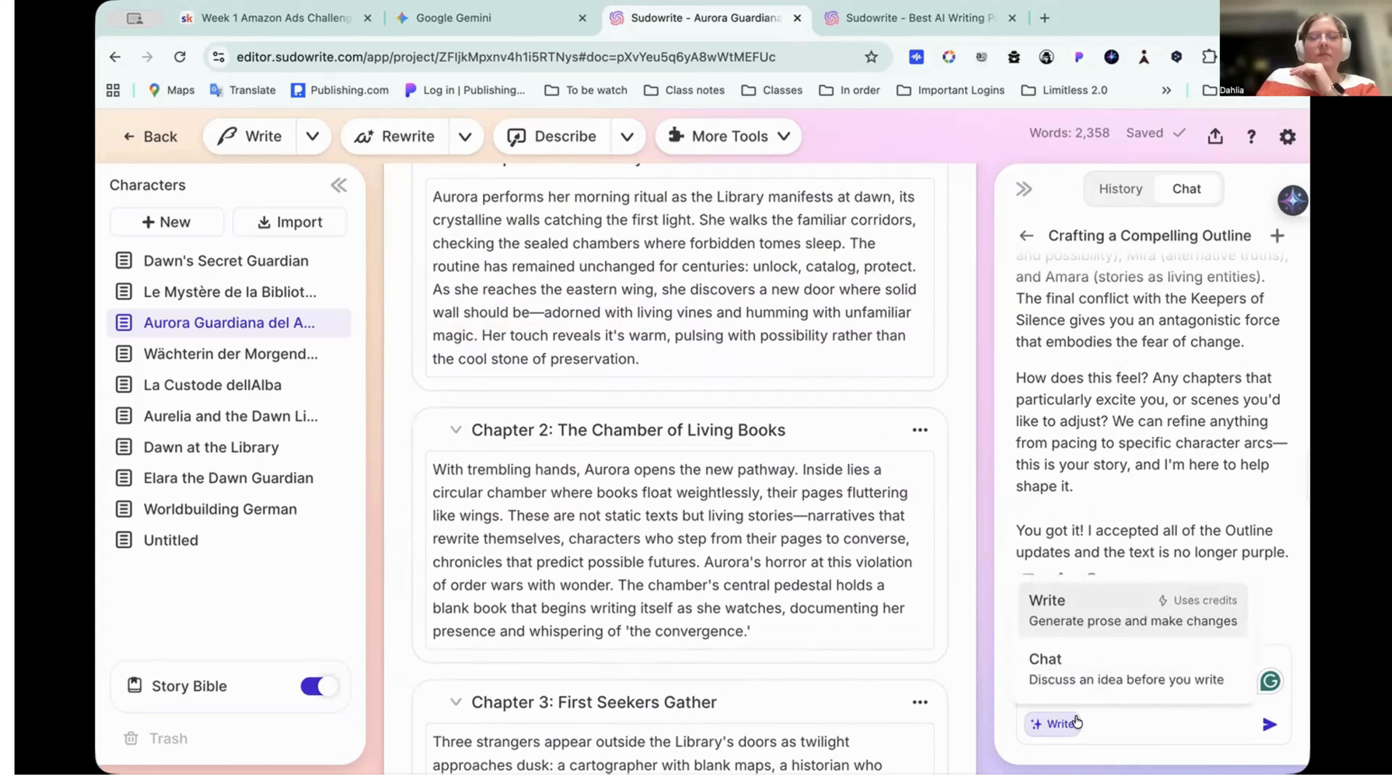
pyautogui.click(1158, 719)
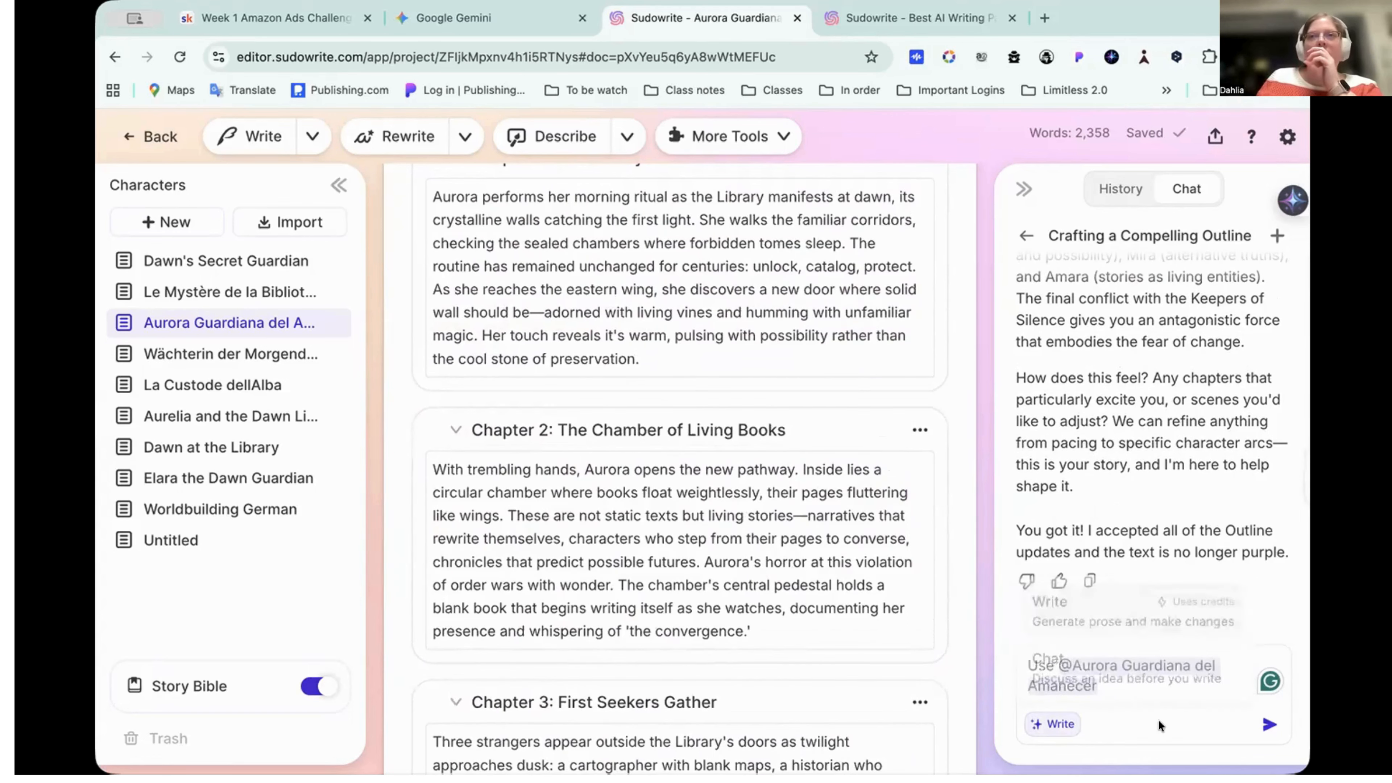
pyautogui.scroll(-3, 611, 655)
pyautogui.scroll(-10, 611, 655)
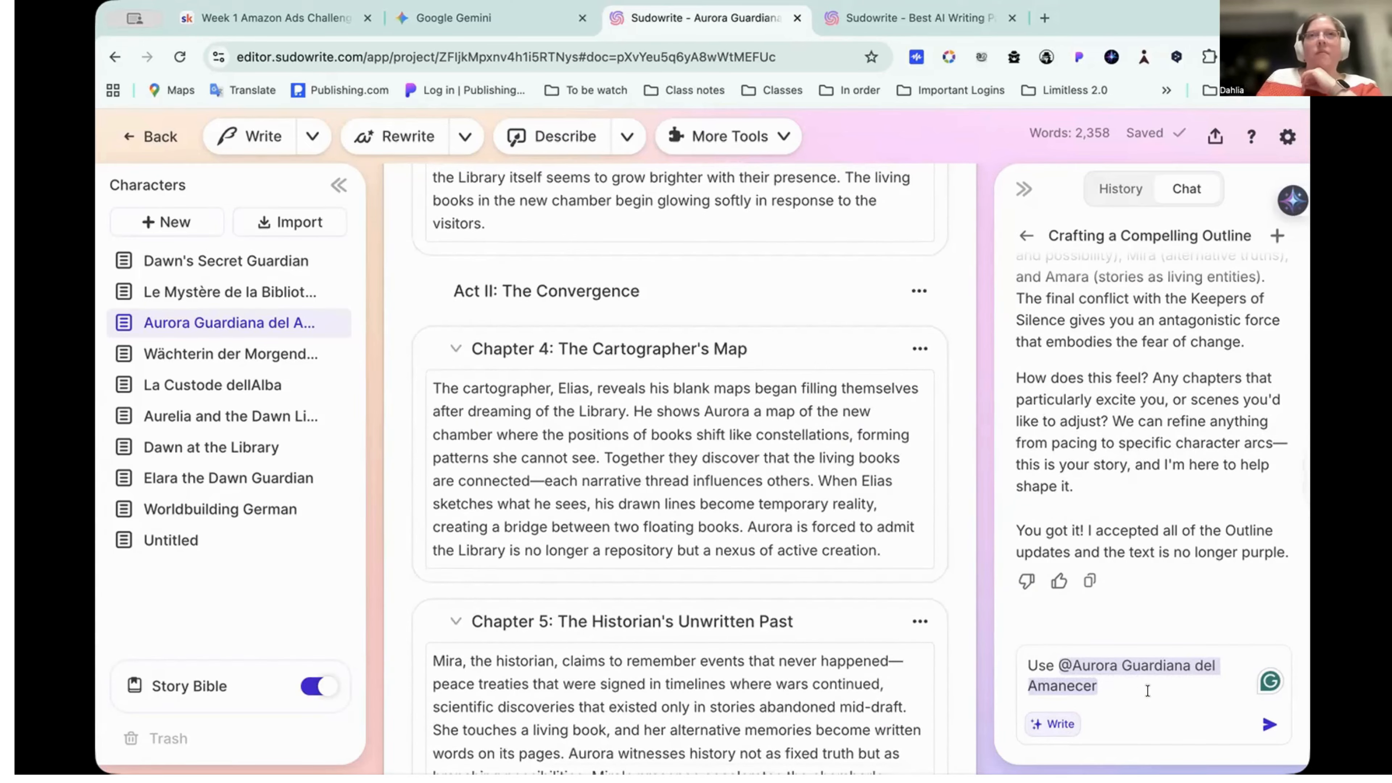
# Extend the unsent chat message after the Aurora Guardiana del Amanecer mention with "and write all content in Spanish"
pyautogui.click(1120, 685)
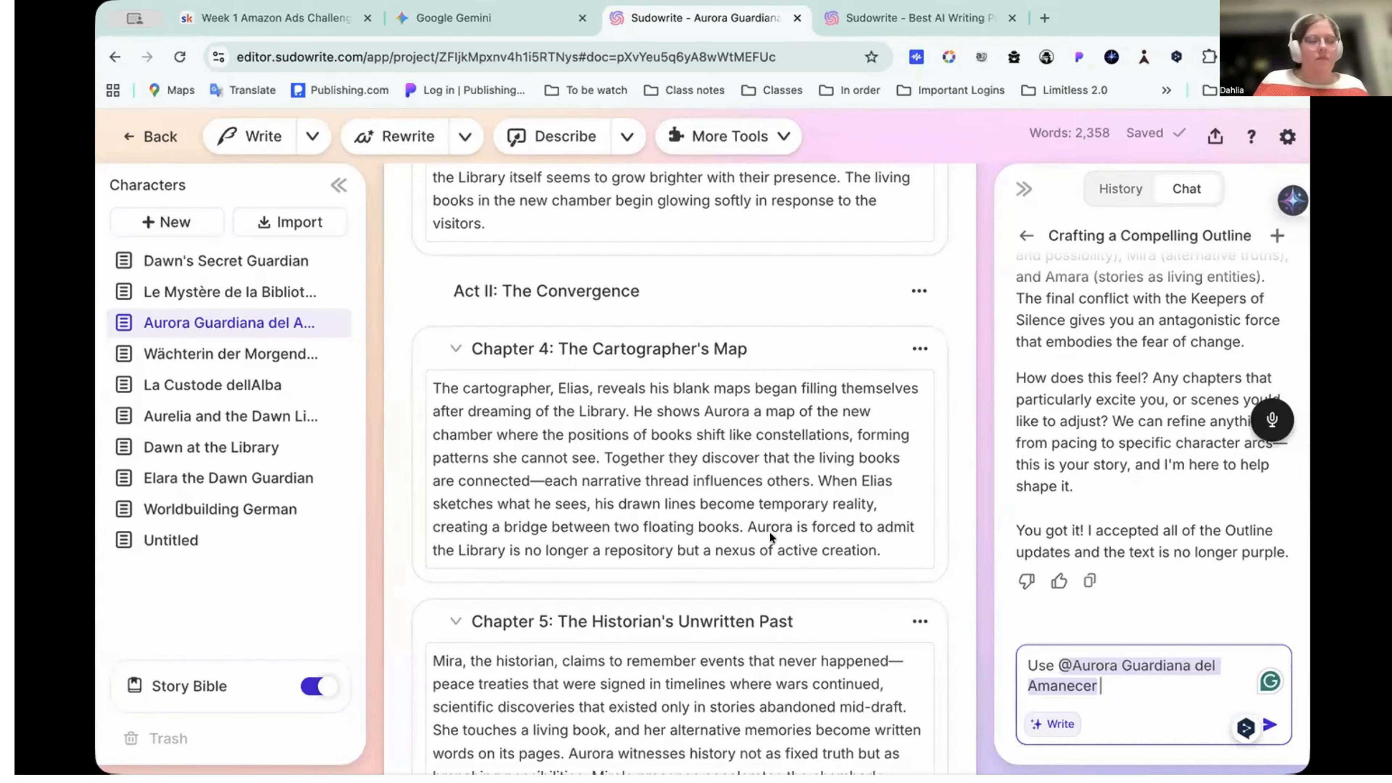
pyautogui.scroll(20, 660, 500)
pyautogui.scroll(20, 655, 493)
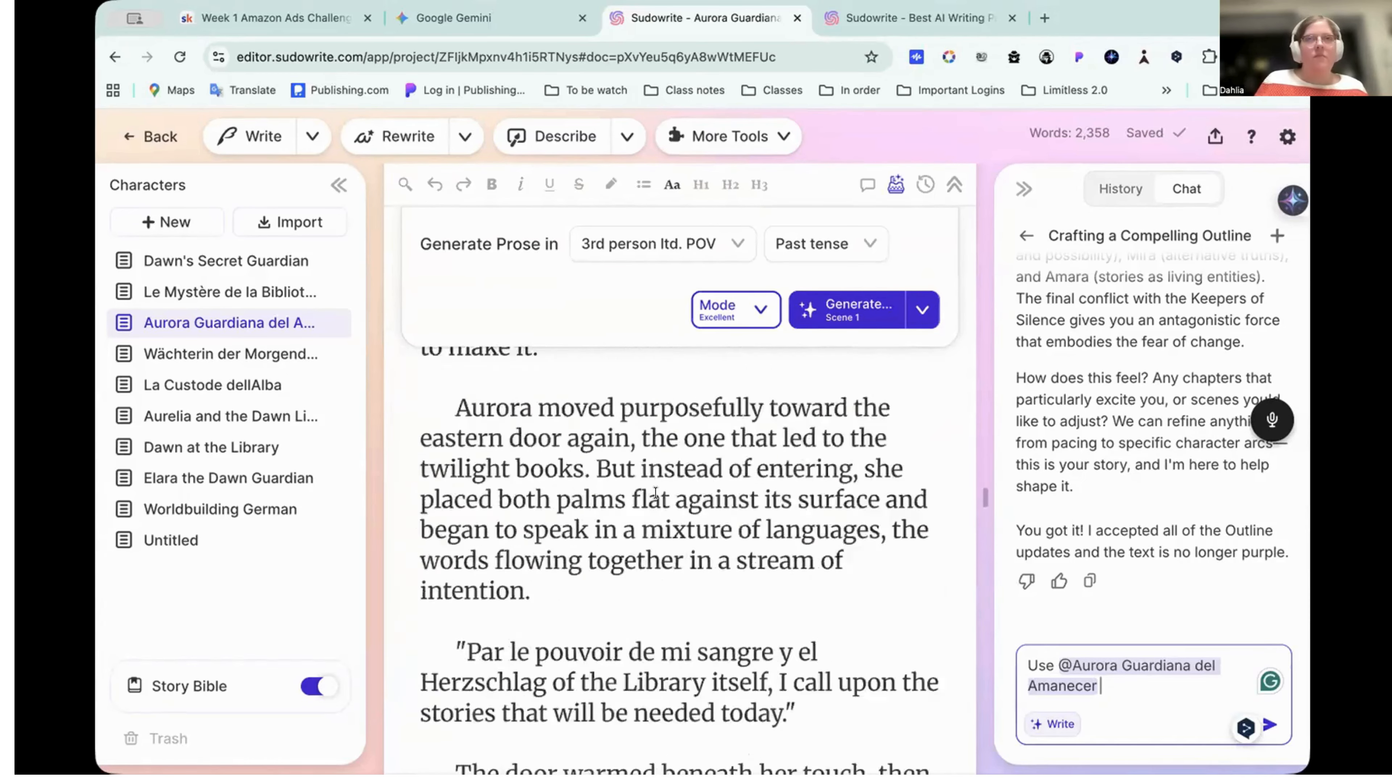
pyautogui.scroll(20, 656, 492)
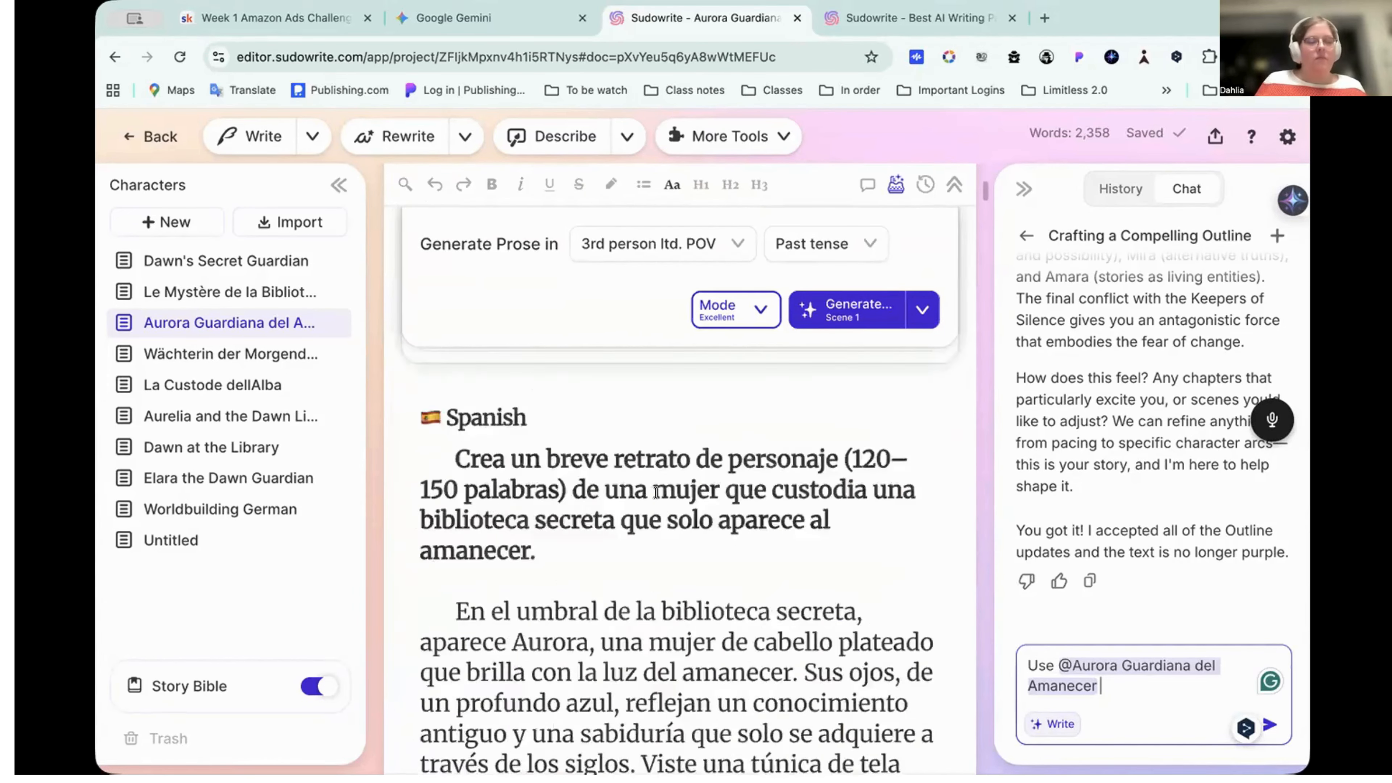
pyautogui.scroll(10, 655, 492)
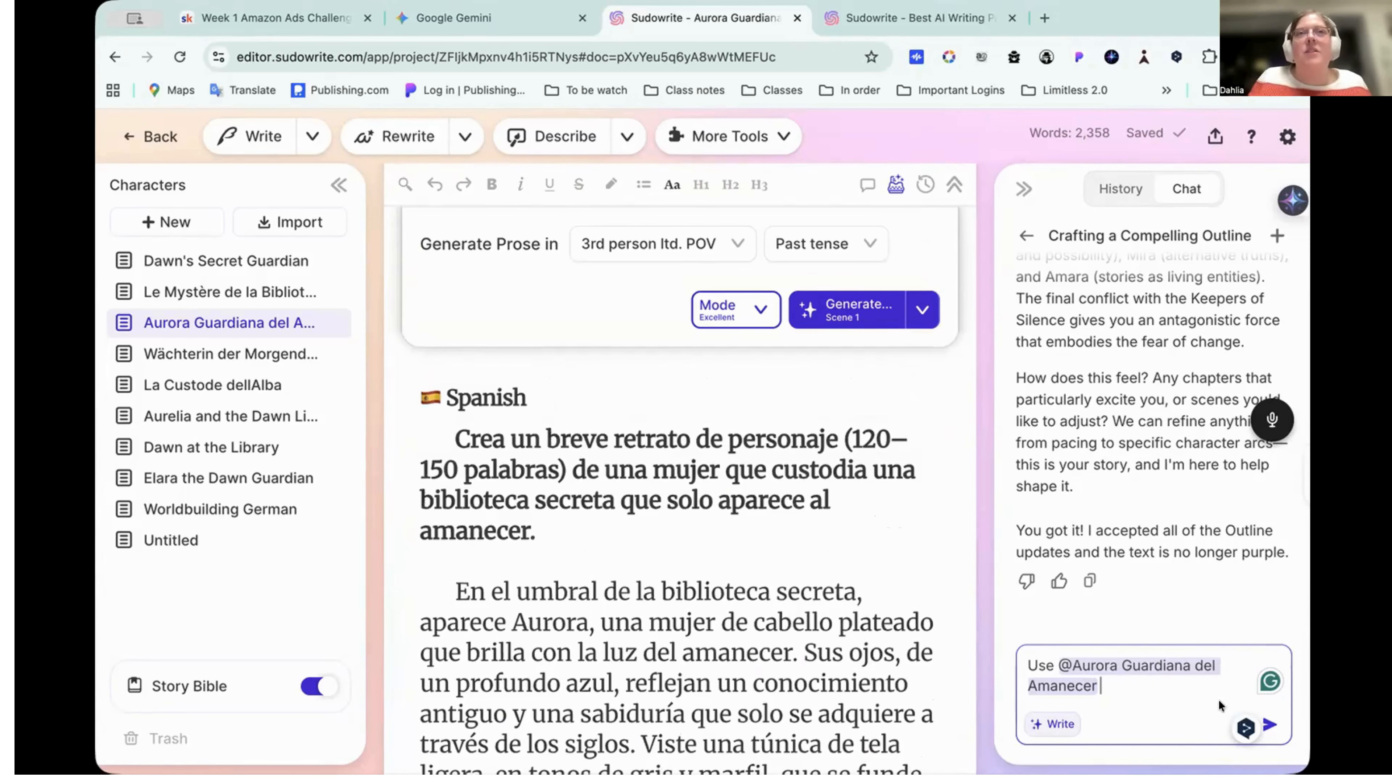
pyautogui.write('and write all content in S')
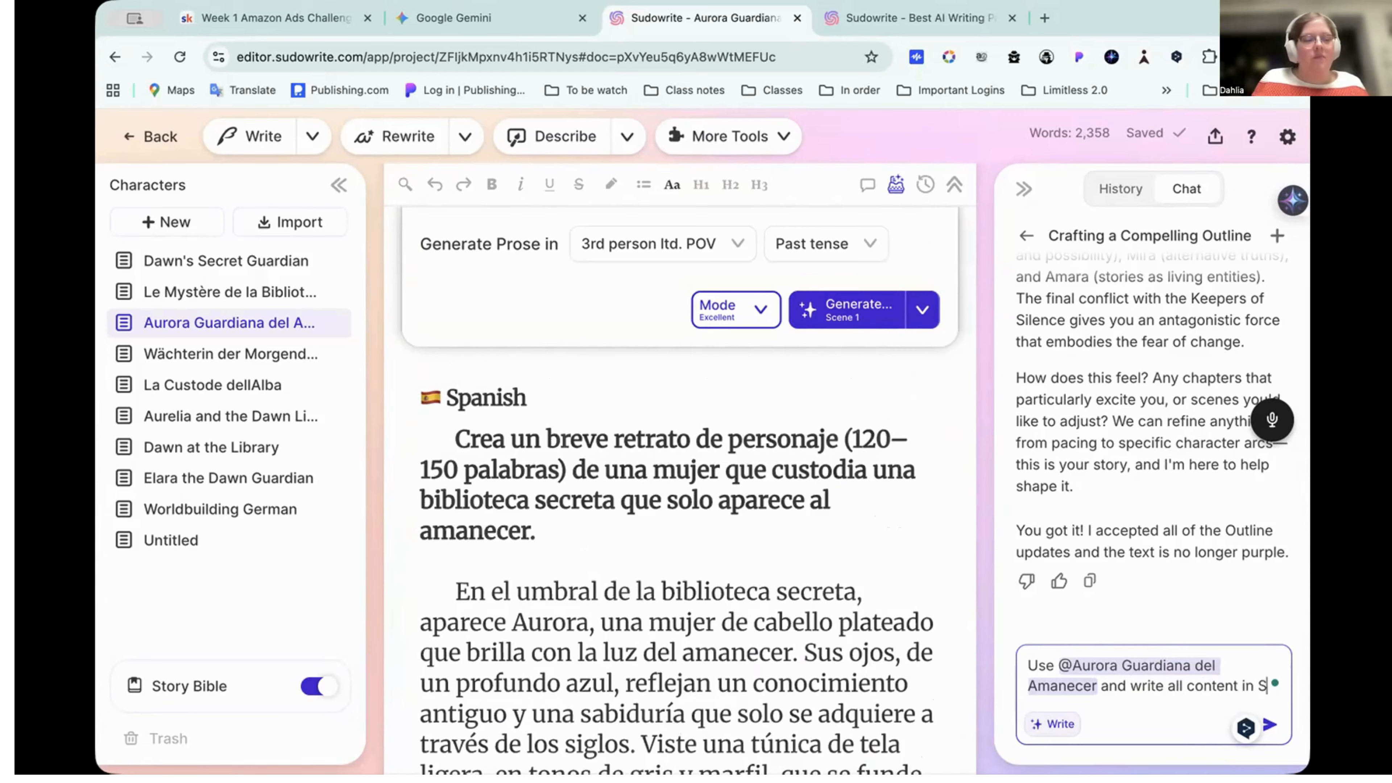
pyautogui.write('panish')
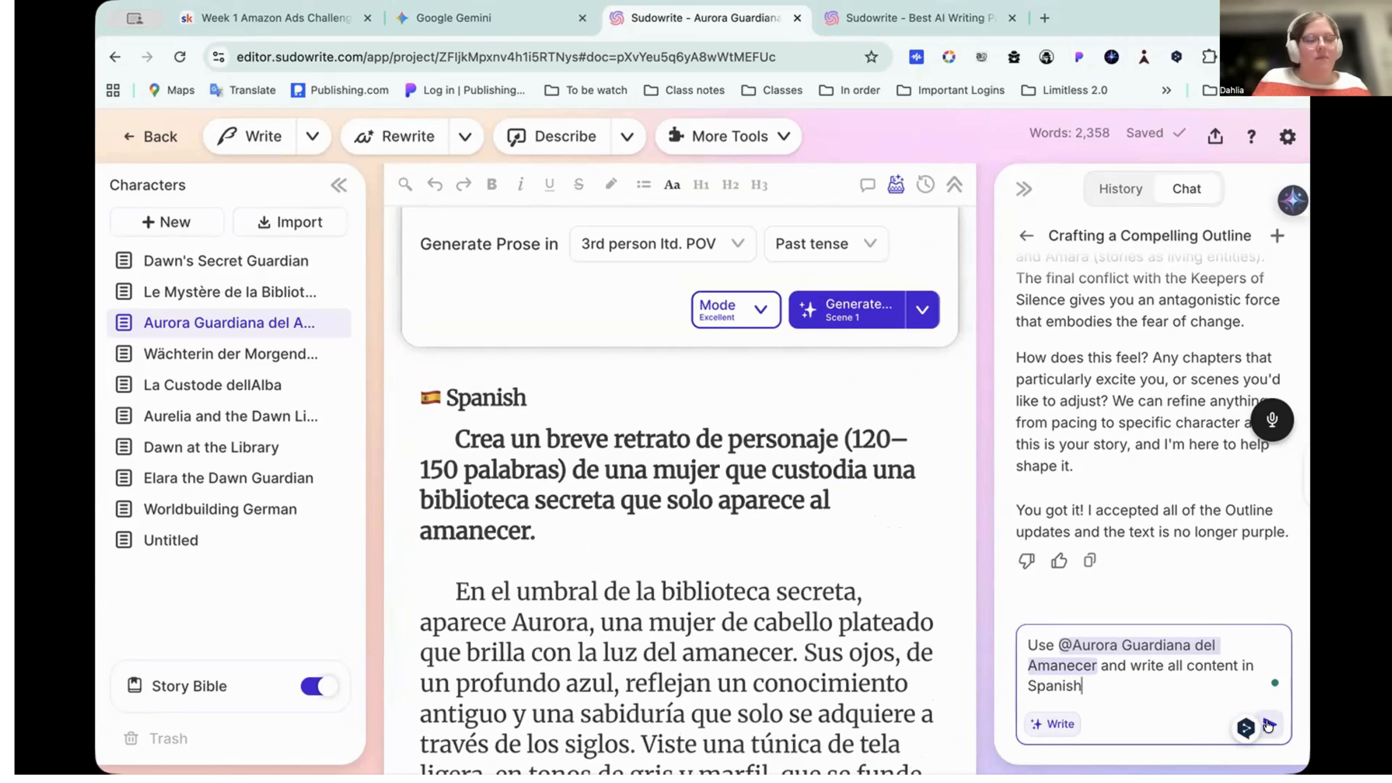
# Set the message mode to Chat and send the request for Spanish content
pyautogui.click(1052, 723)
pyautogui.click(1044, 661)
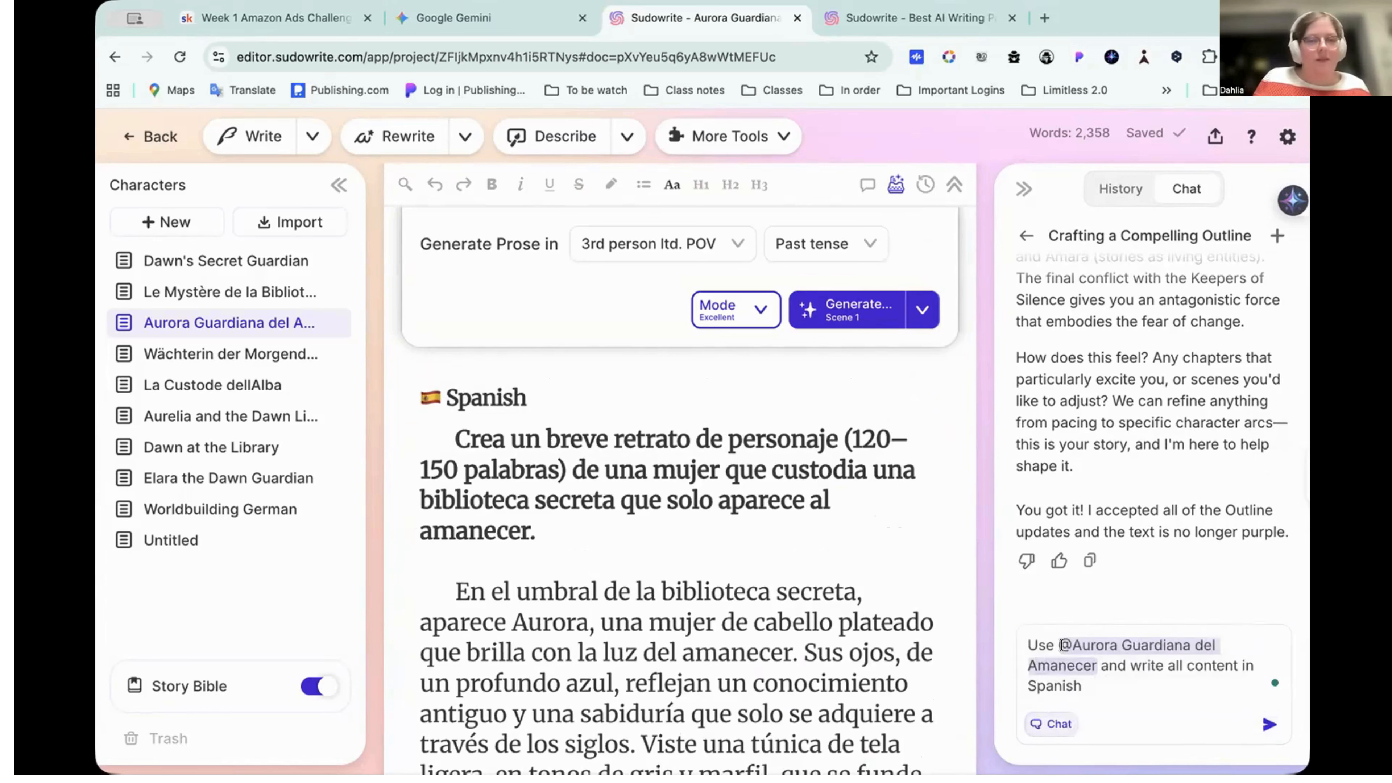
pyautogui.click(1266, 724)
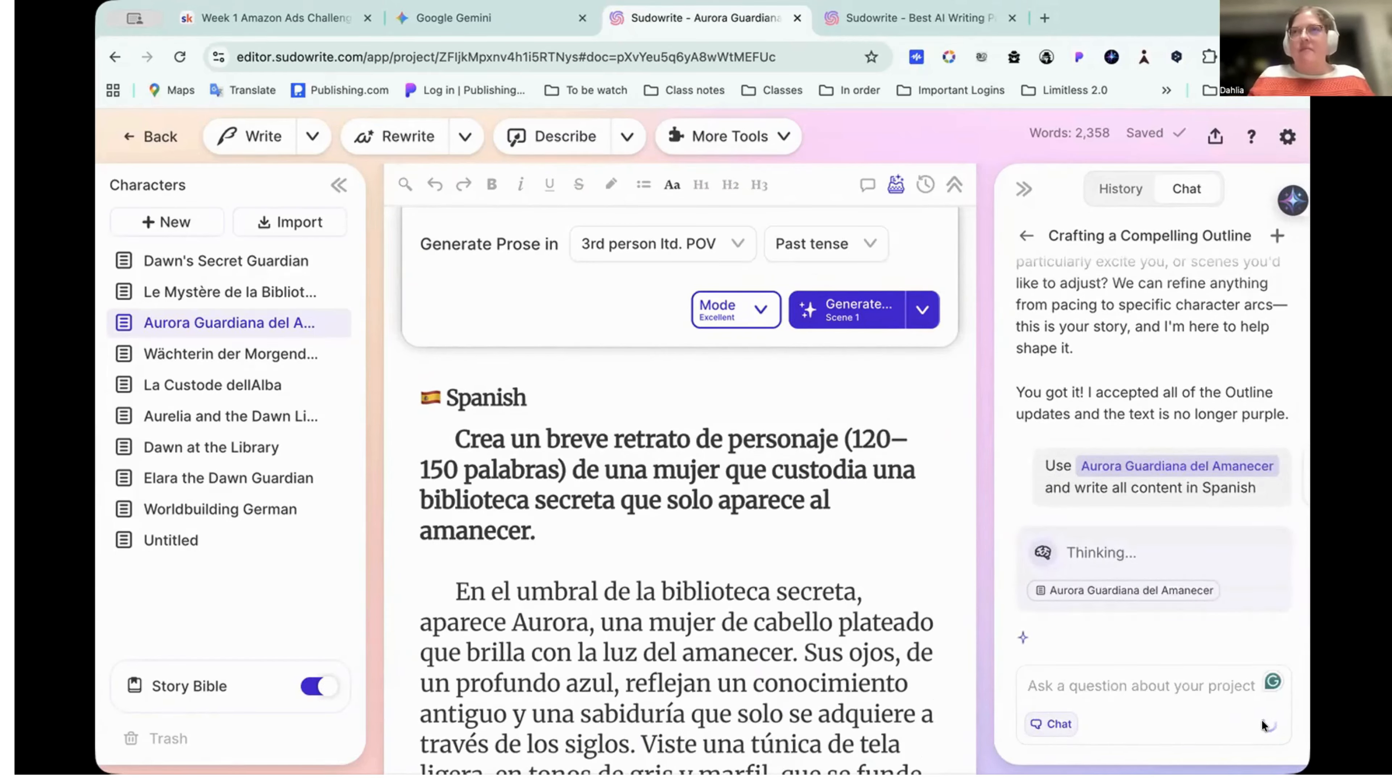
# Close the second Sudowrite browser tab while the chat works on the reply
pyautogui.moveTo(1194, 310)
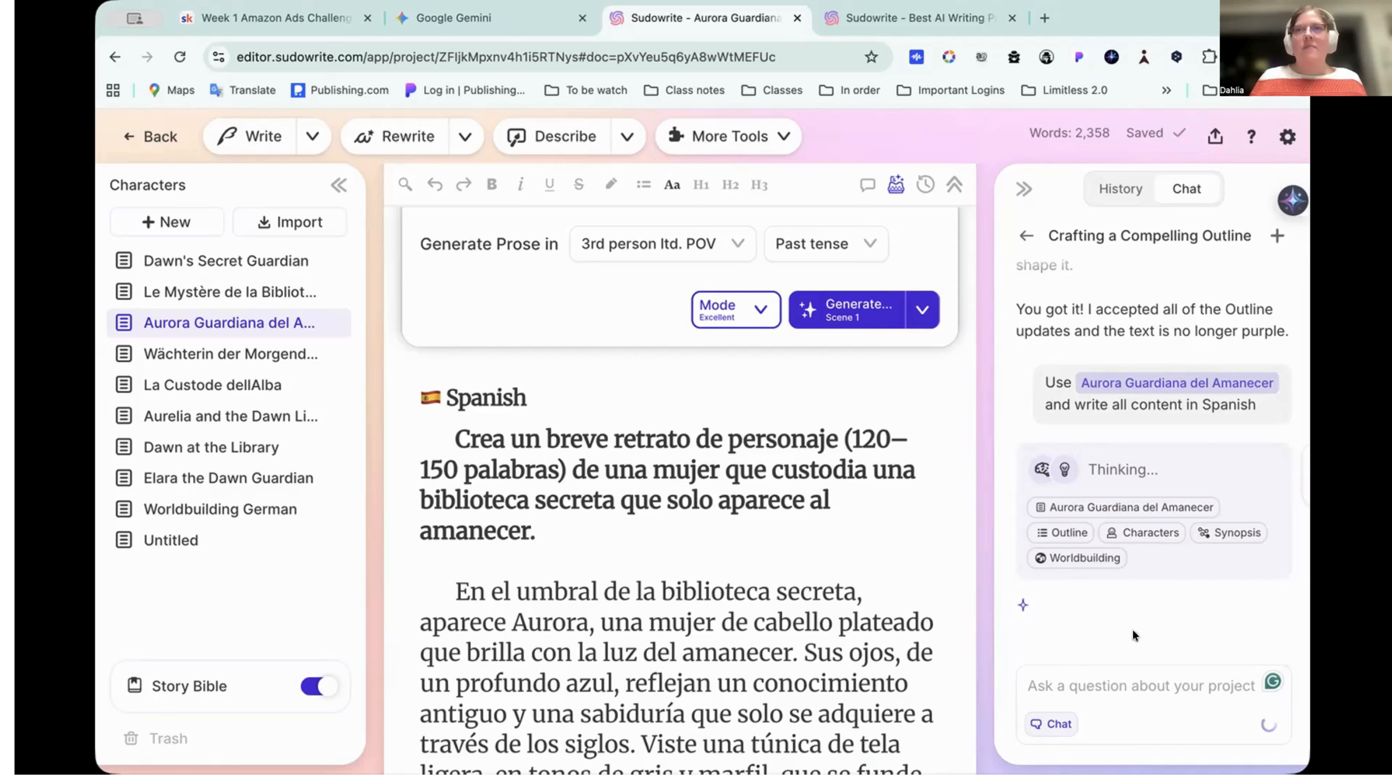
pyautogui.click(189, 685)
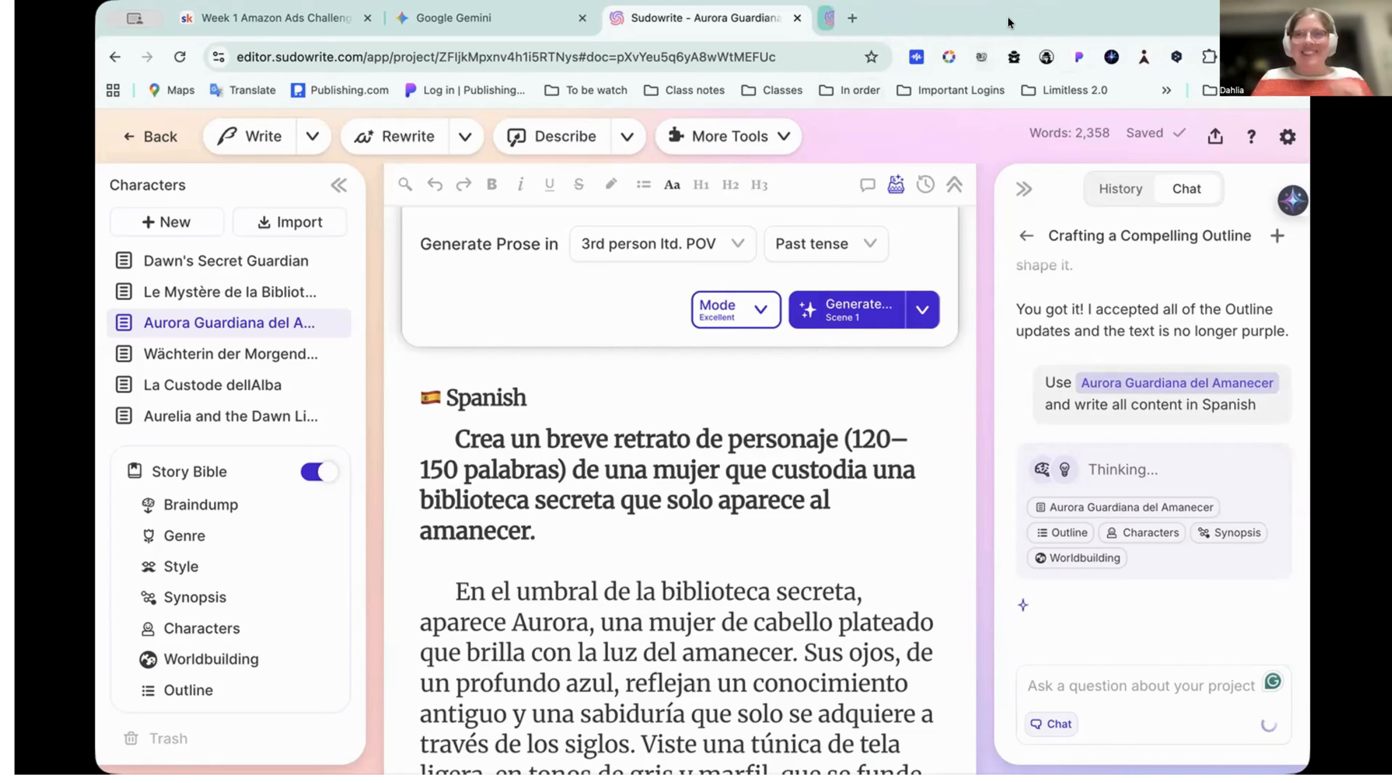
pyautogui.click(1010, 18)
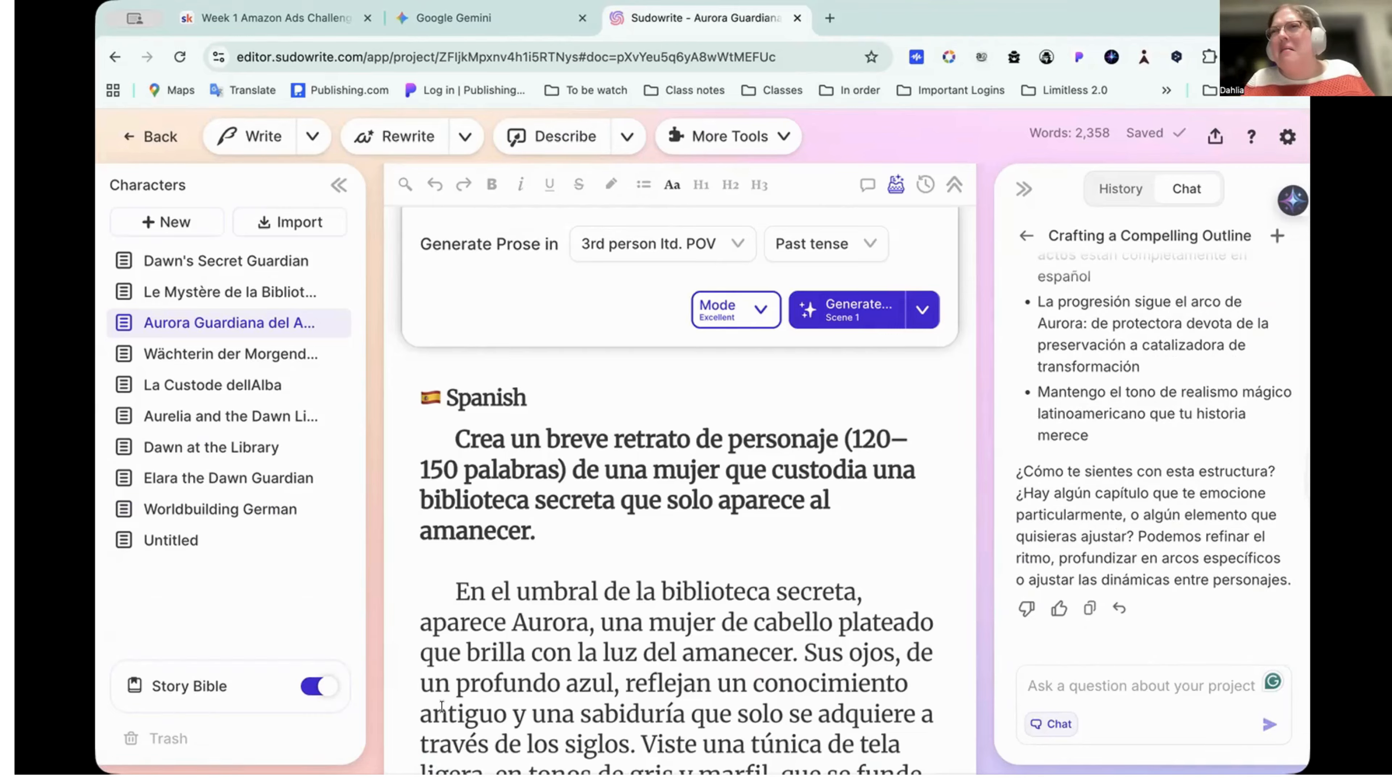
# Open the Story Bible's Outline and compare its chapters with the end of the chat's Spanish reply
pyautogui.moveTo(215, 689)
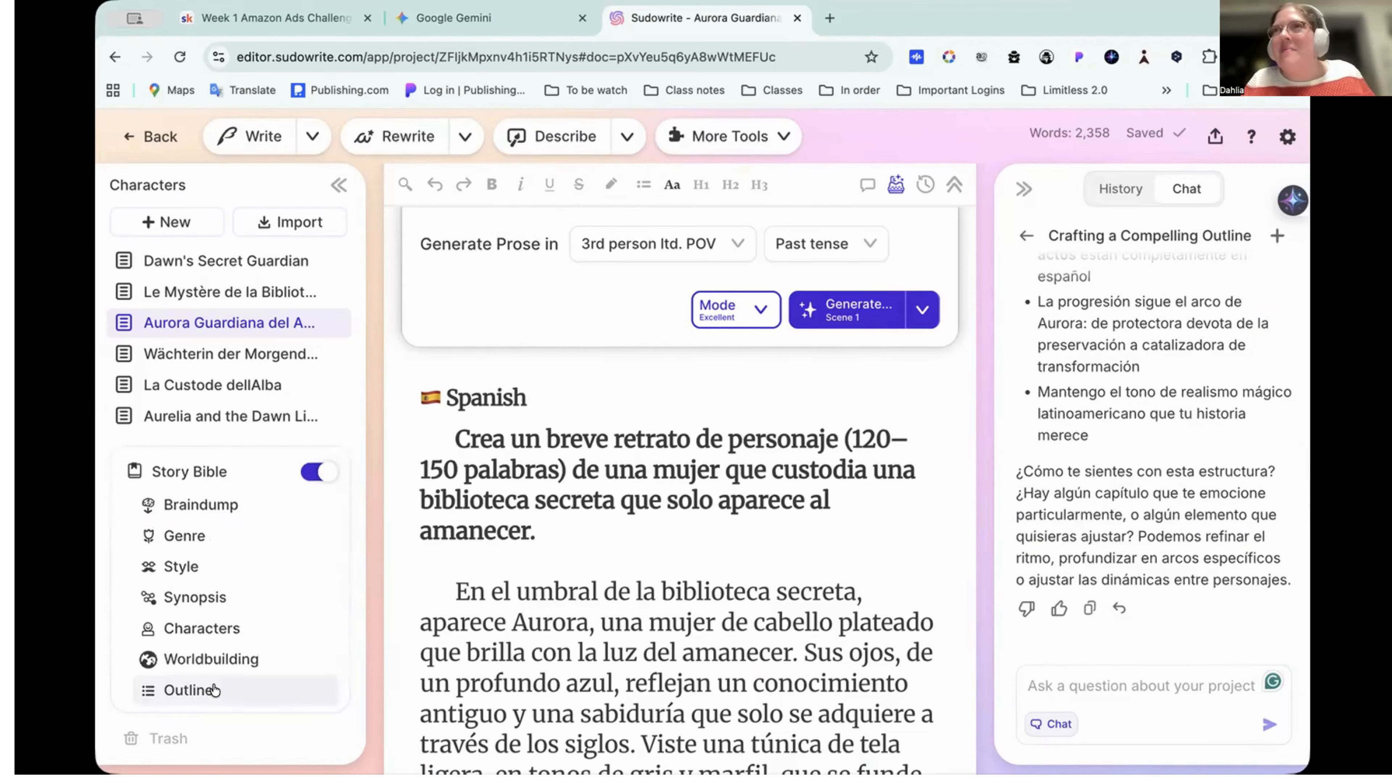
pyautogui.click(215, 689)
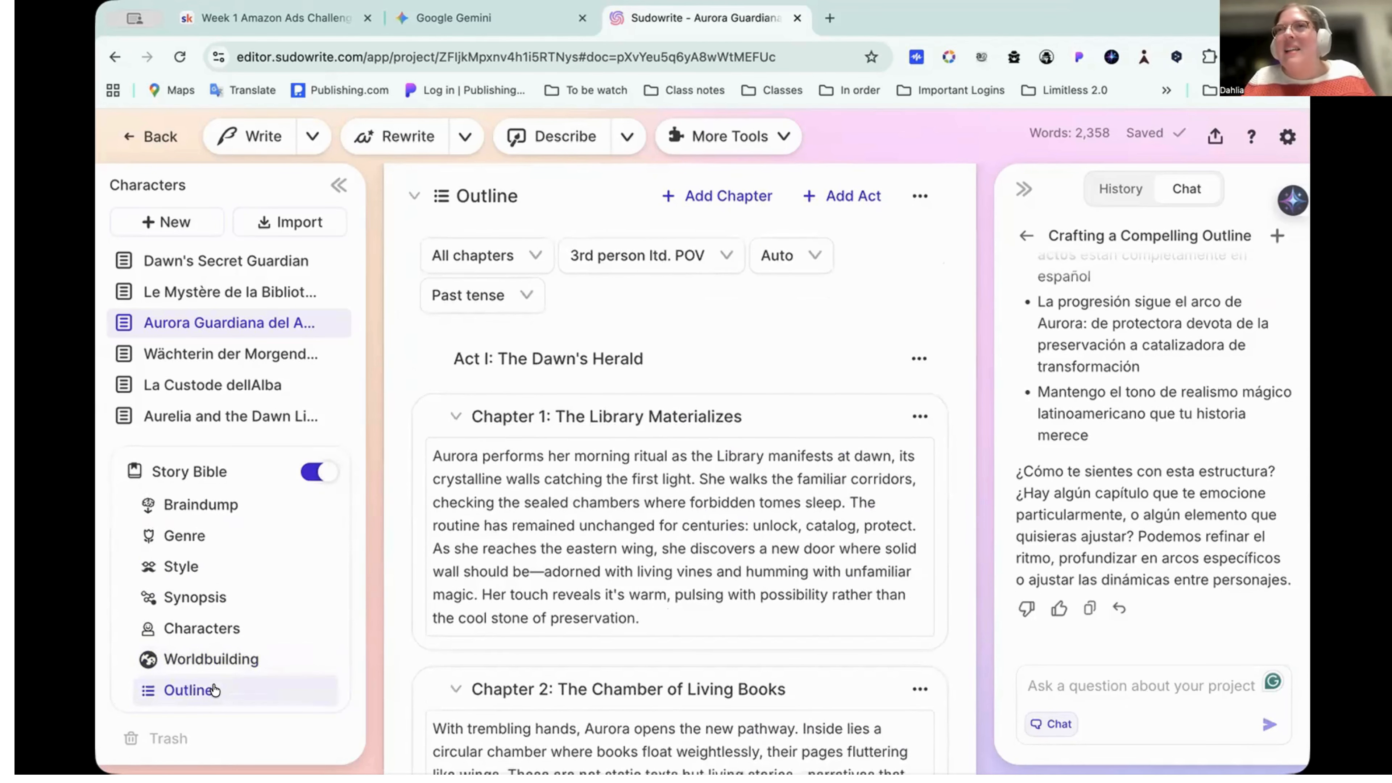
pyautogui.scroll(-2, 652, 542)
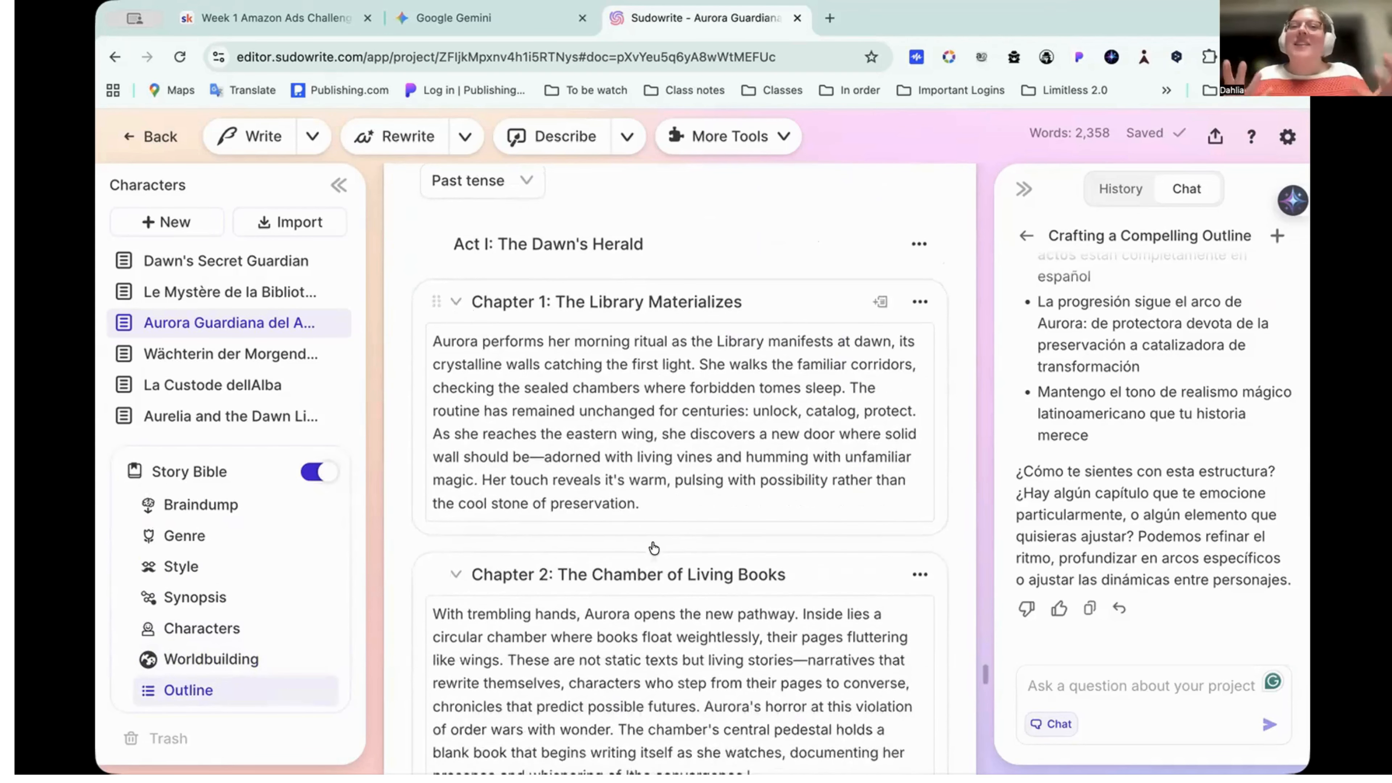
pyautogui.scroll(7, 653, 546)
pyautogui.scroll(1, 653, 547)
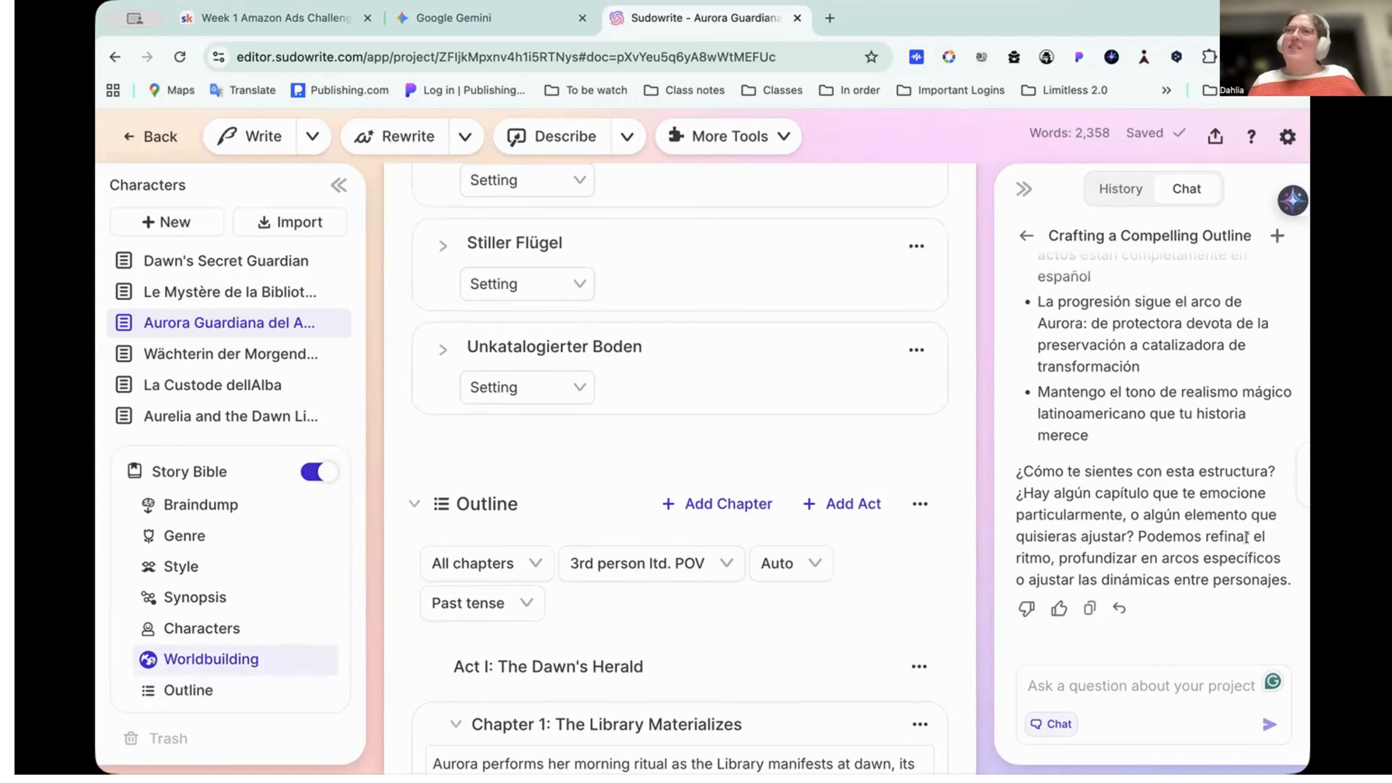
pyautogui.scroll(-1, 1246, 537)
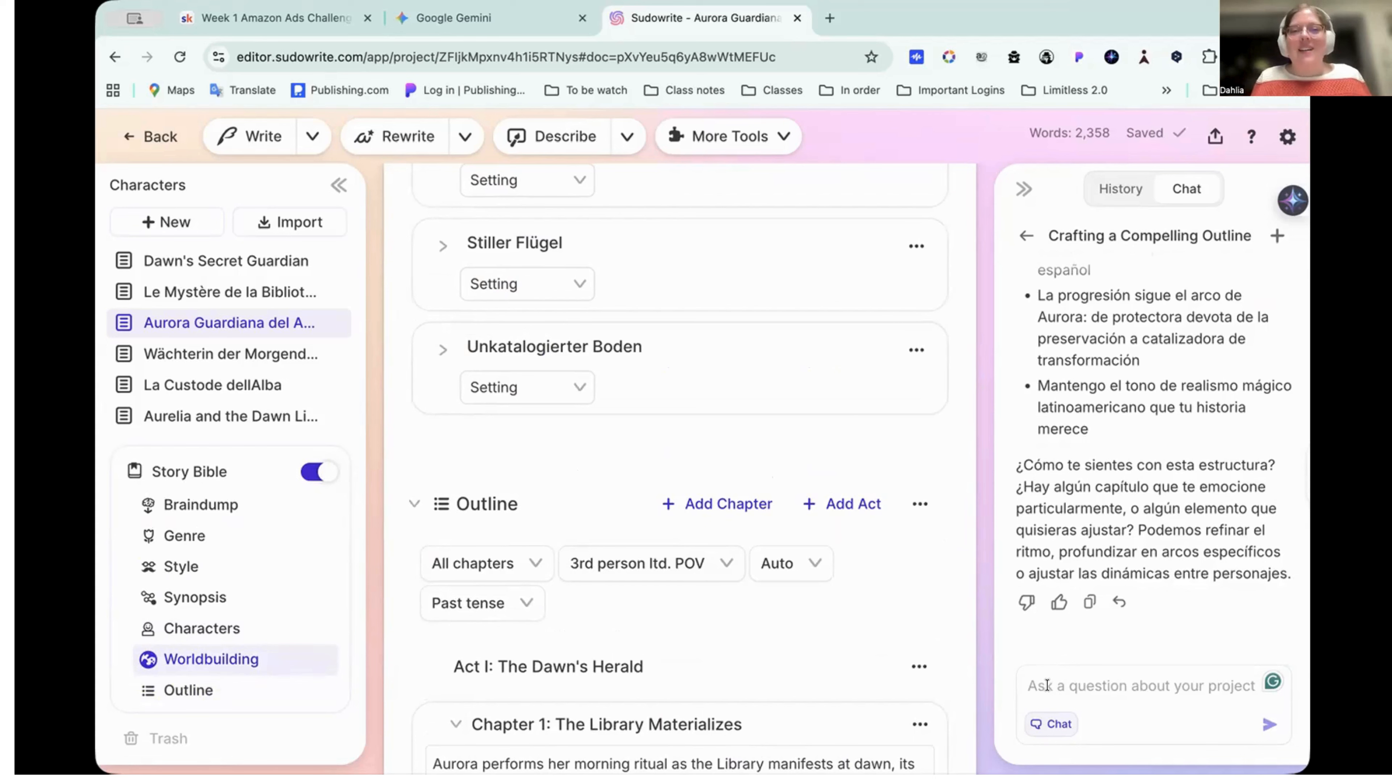
pyautogui.scroll(2, 1047, 686)
pyautogui.scroll(-2, 1046, 685)
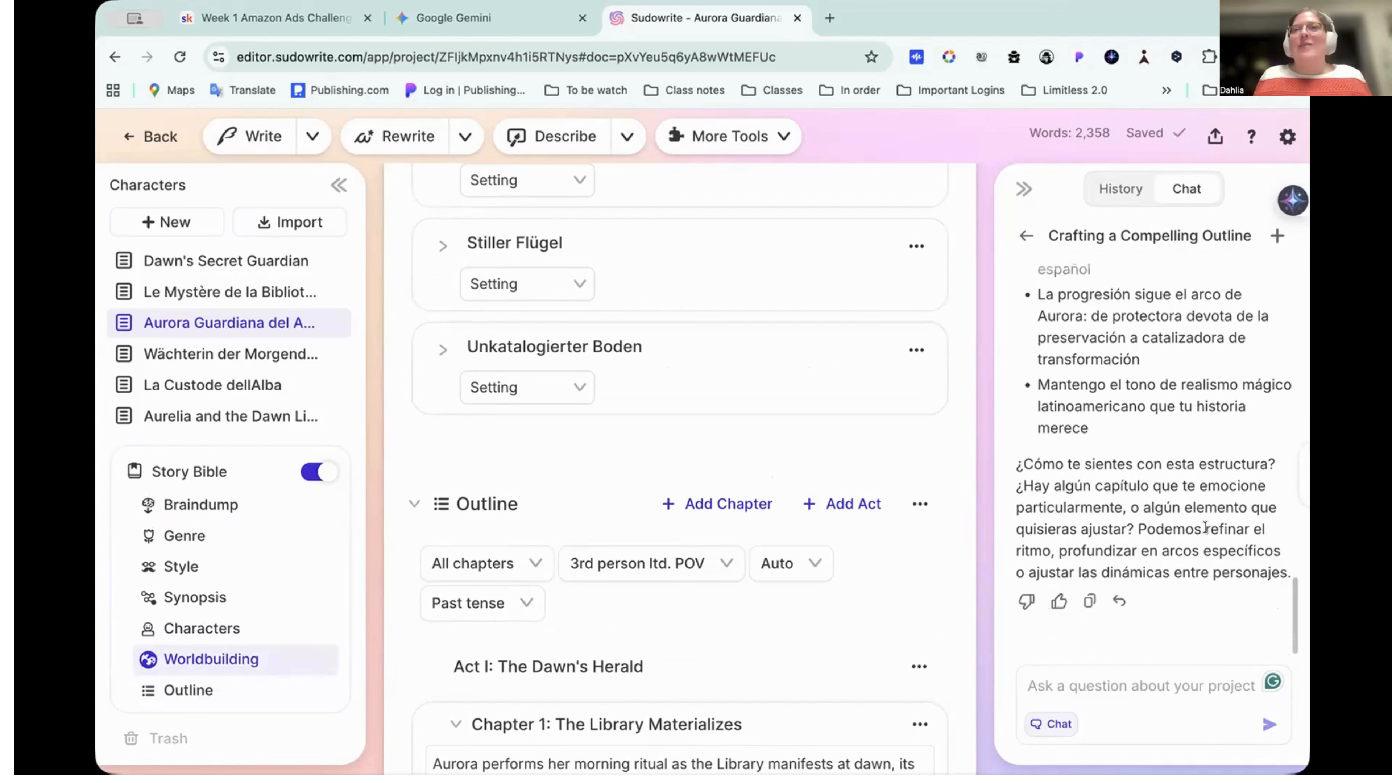
# Send the chat a follow-up message beginning with "Please just write"
pyautogui.click(1065, 680)
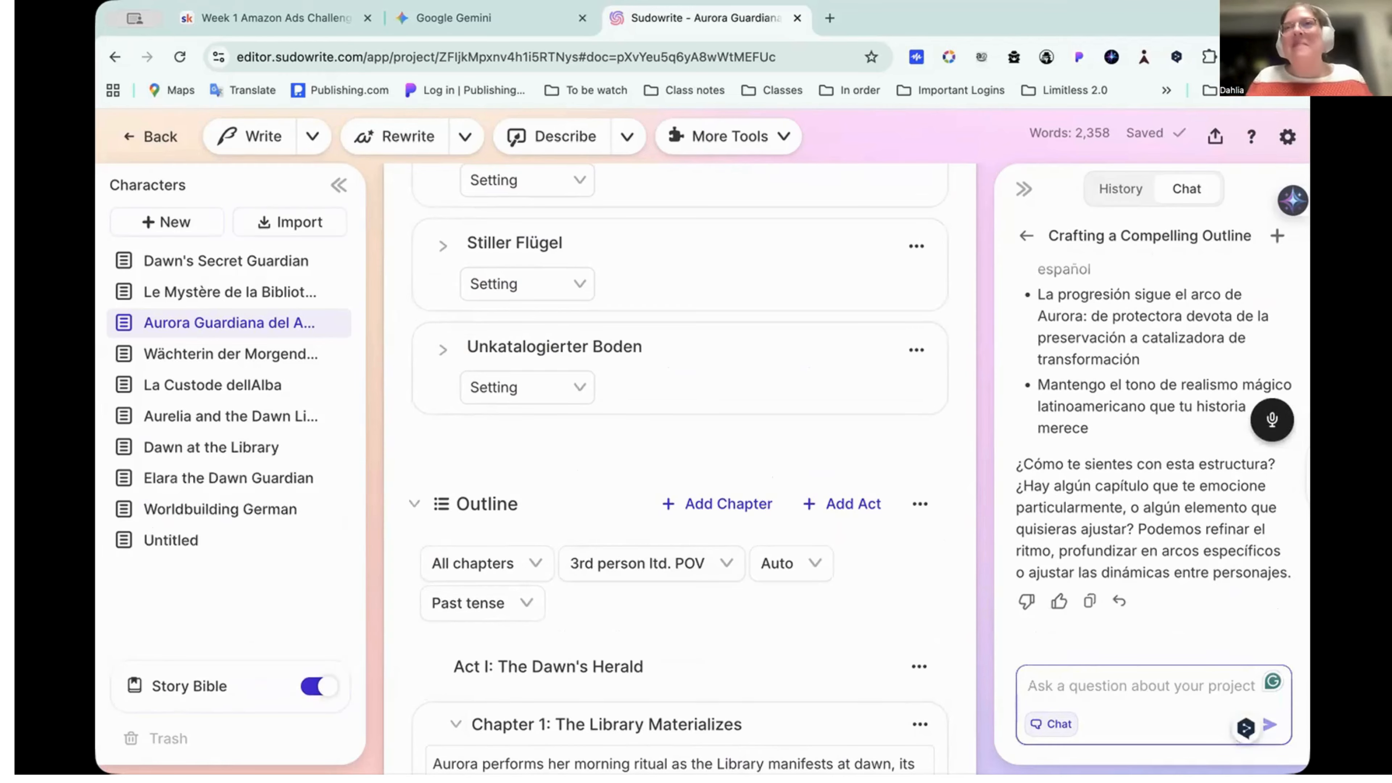
pyautogui.write('Please j')
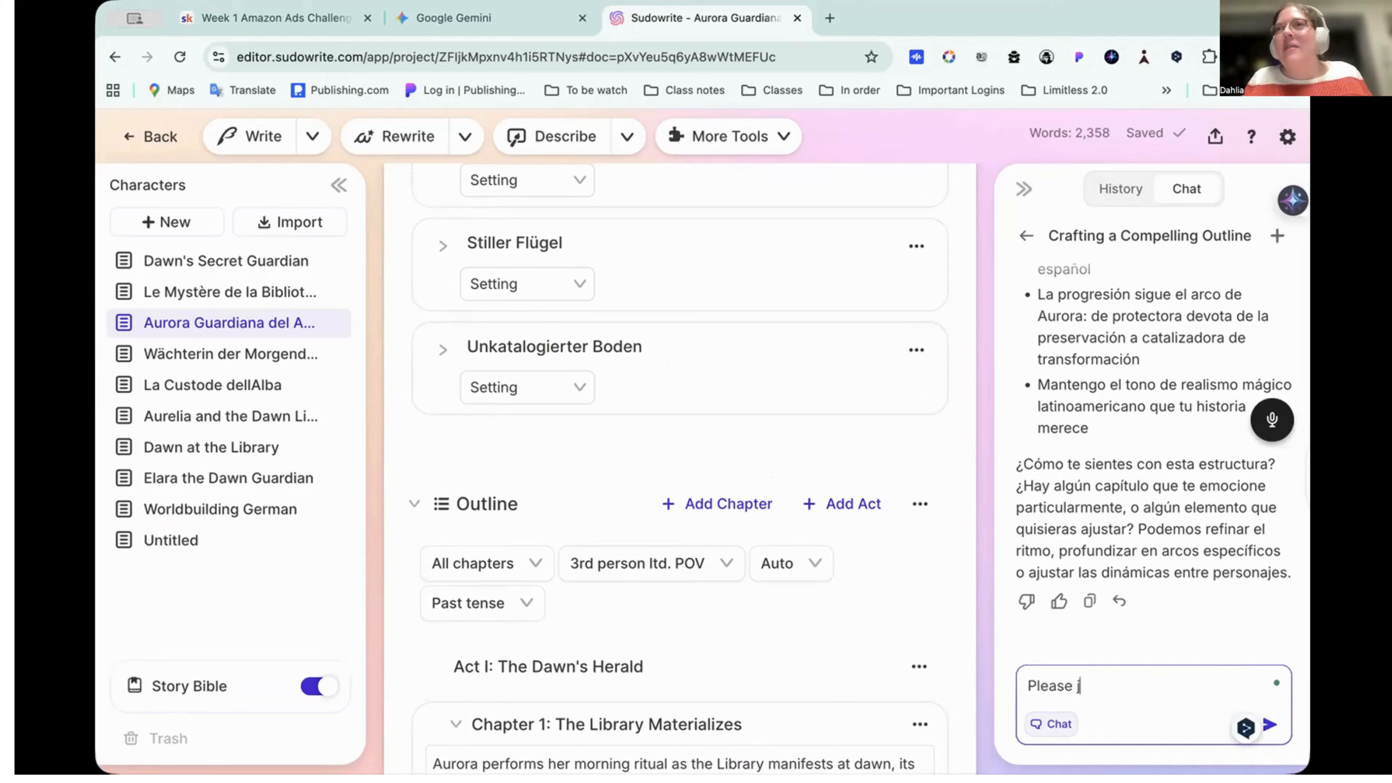
pyautogui.write('ust write')
pyautogui.press('Return')
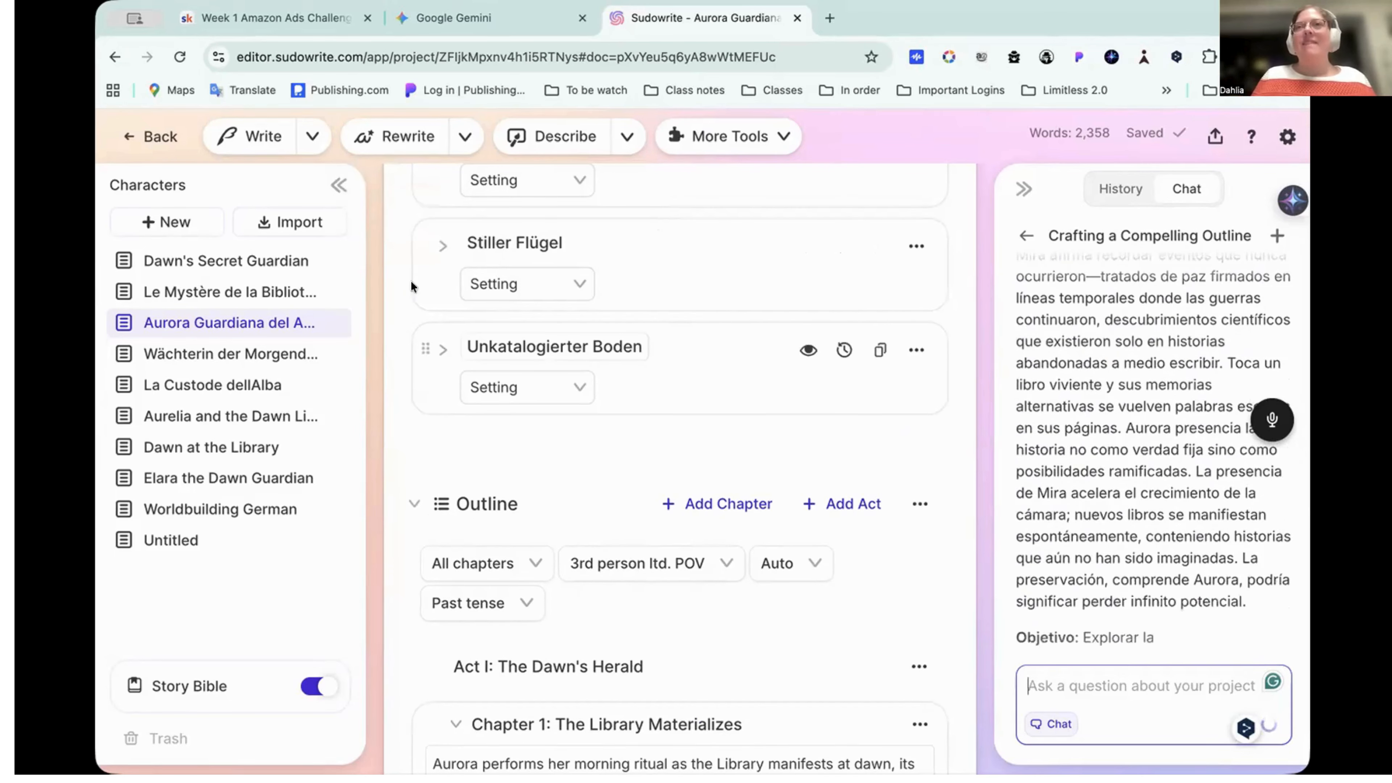
# View the Write settings, and leave the project for the Languages 2026 folder before reopening the Characters project
pyautogui.click(312, 138)
pyautogui.click(337, 395)
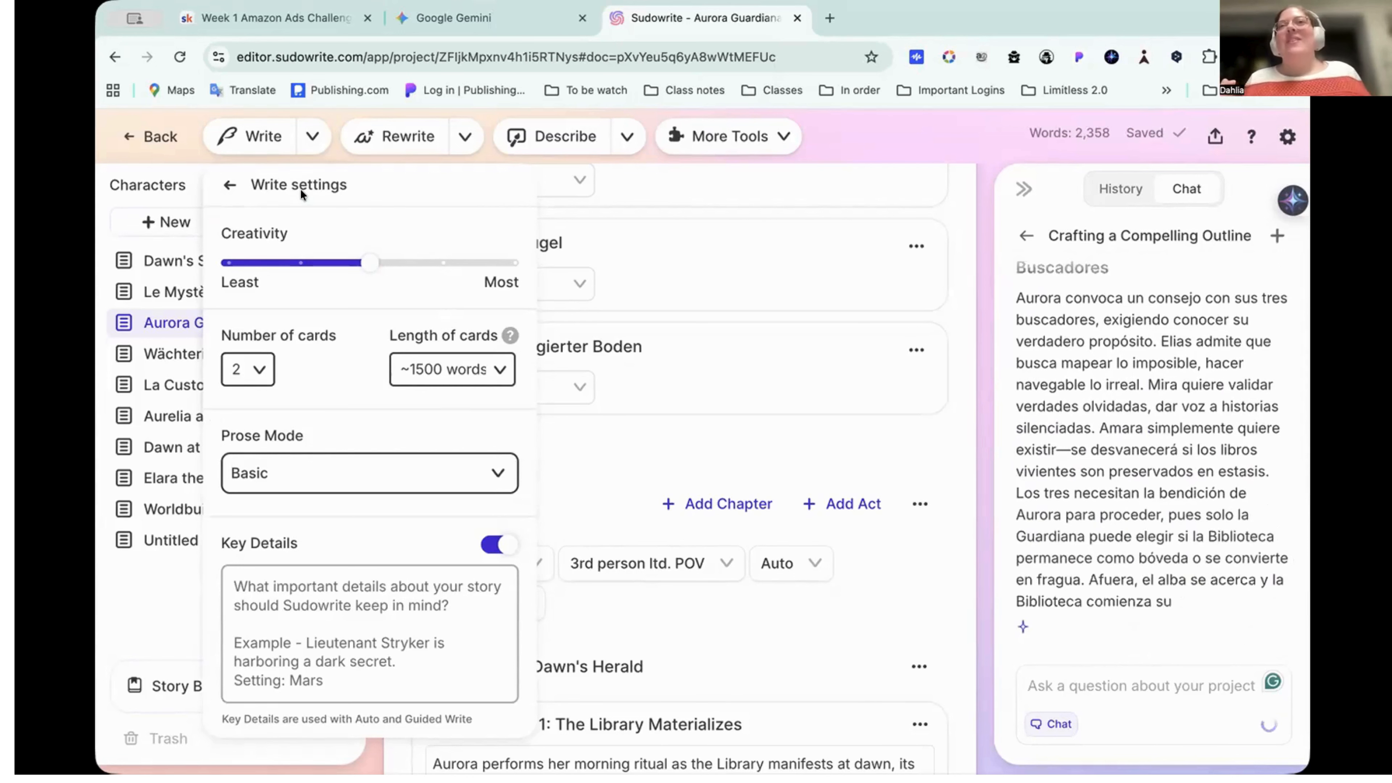
pyautogui.click(233, 186)
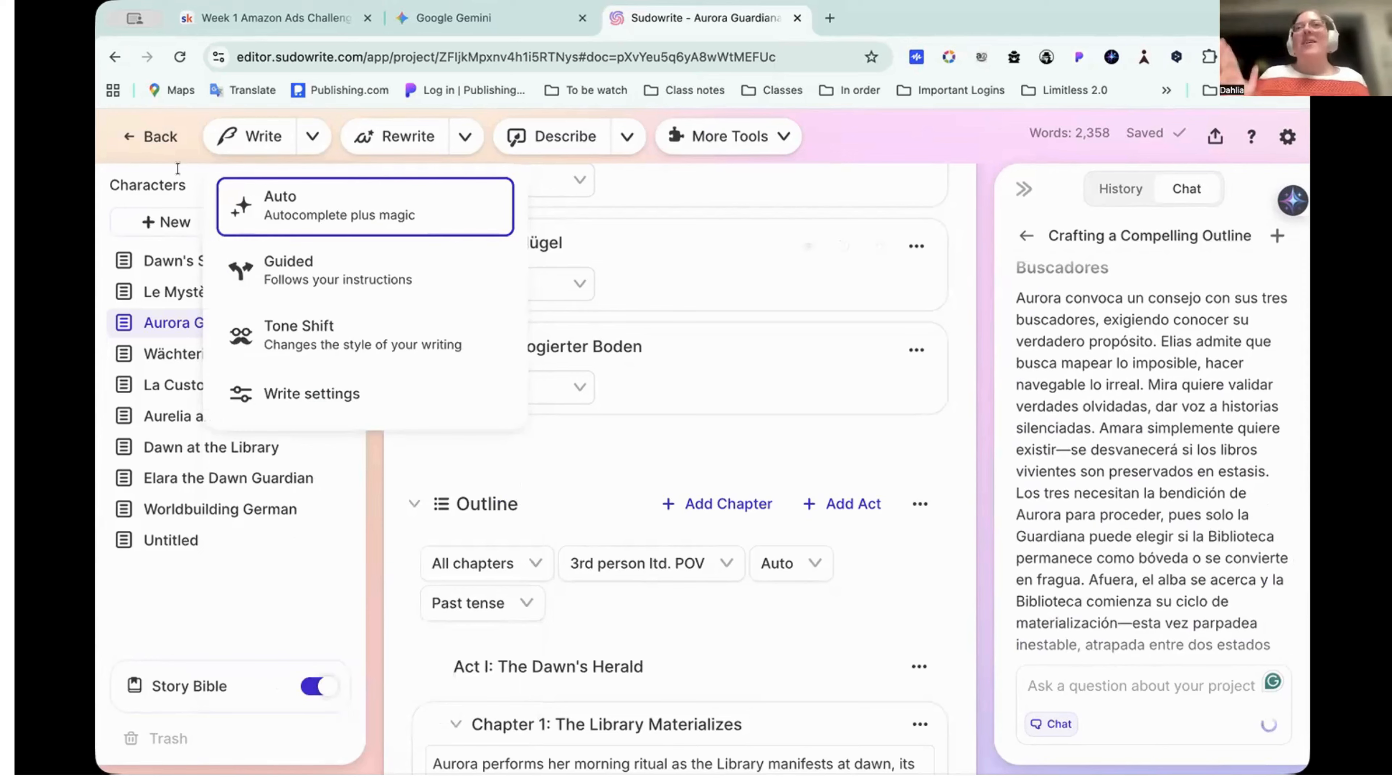
pyautogui.click(155, 137)
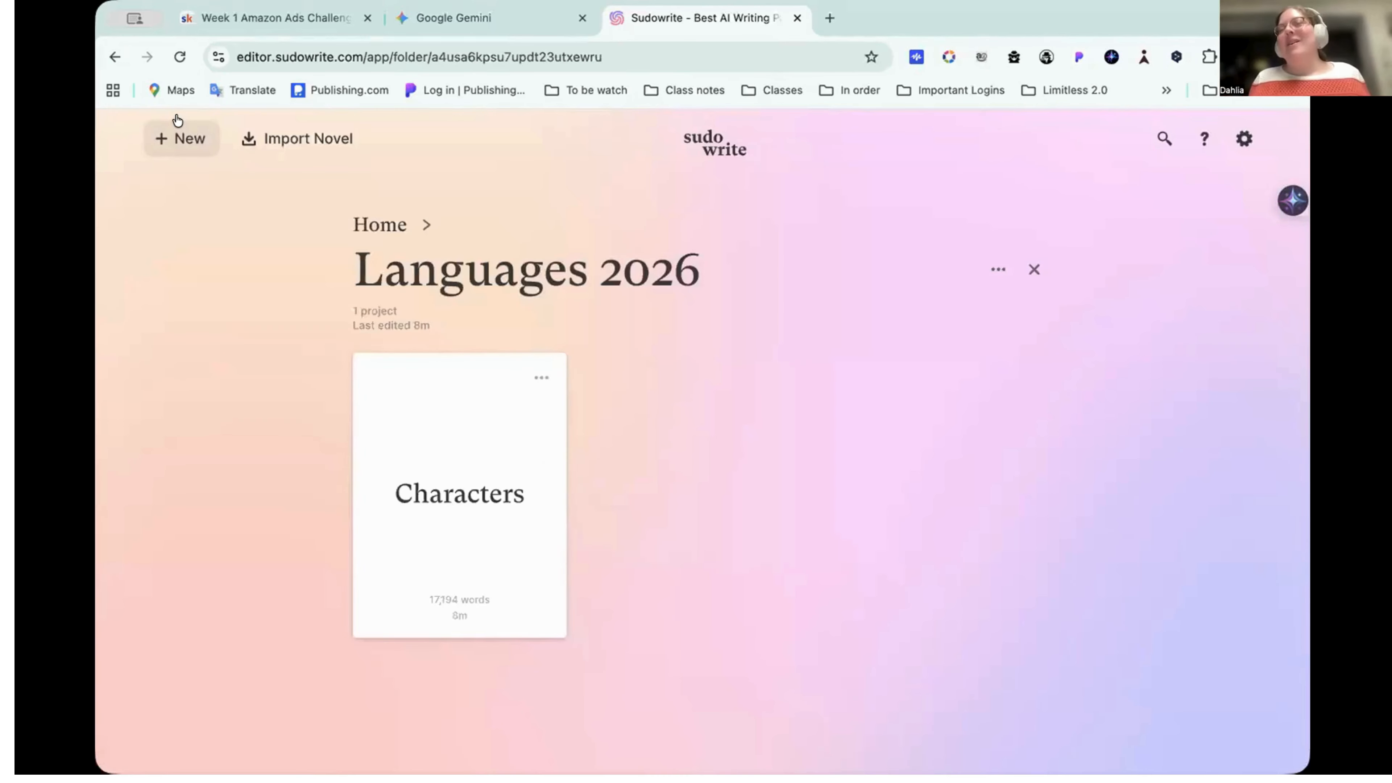
pyautogui.click(466, 486)
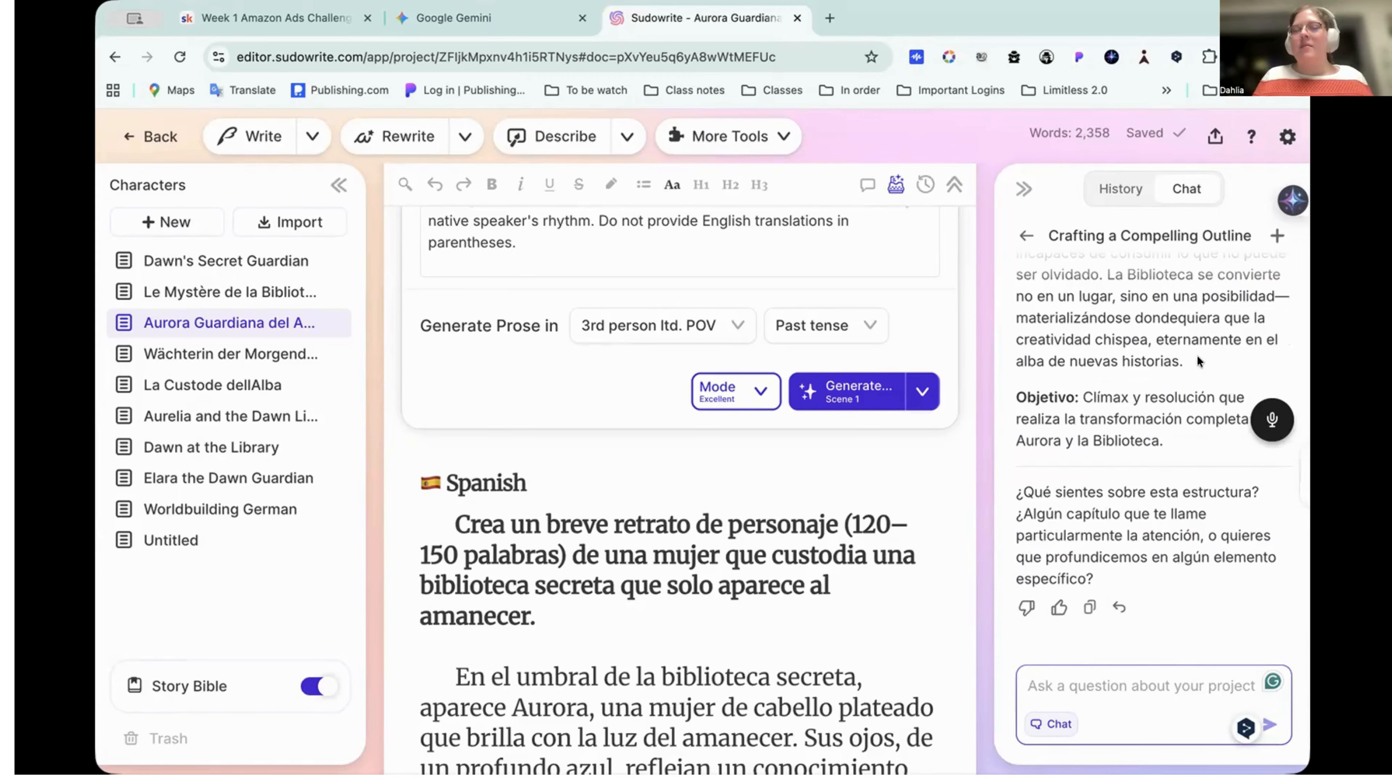
# Skim the chat's Spanish outline back to the Acto II heading and down to its end, and view the Aurora document's portrait above Scene 1
pyautogui.scroll(15, 1129, 349)
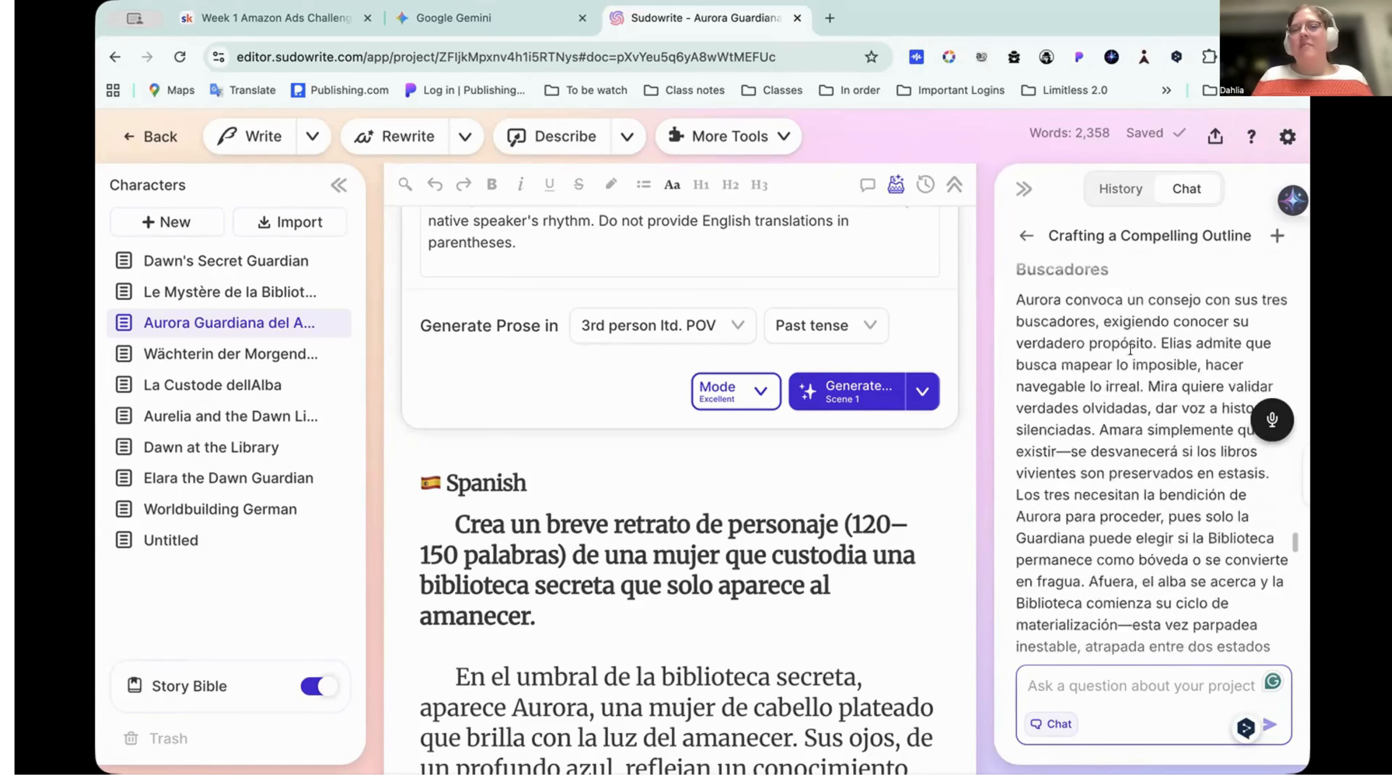
pyautogui.scroll(15, 1130, 349)
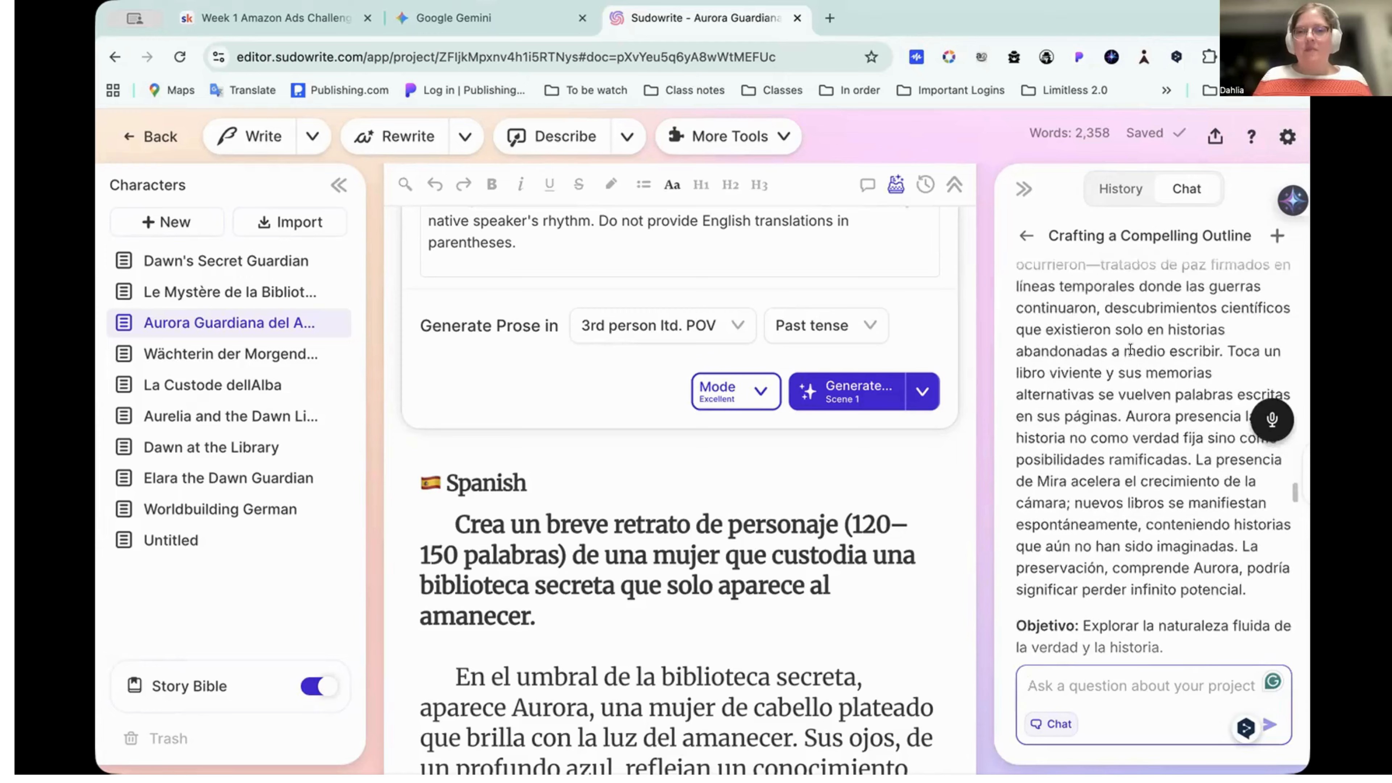
pyautogui.scroll(5, 1131, 351)
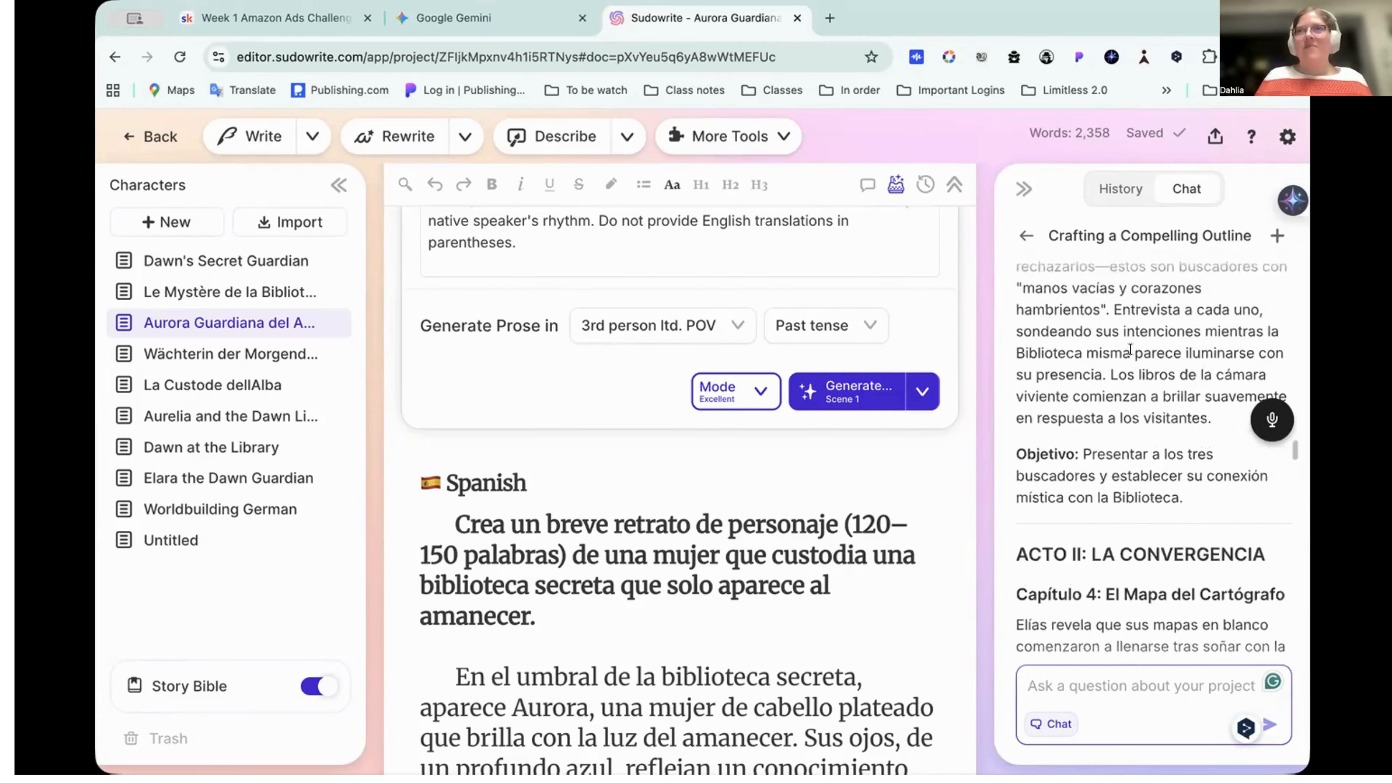
pyautogui.scroll(-10, 1130, 350)
pyautogui.scroll(-15, 1129, 349)
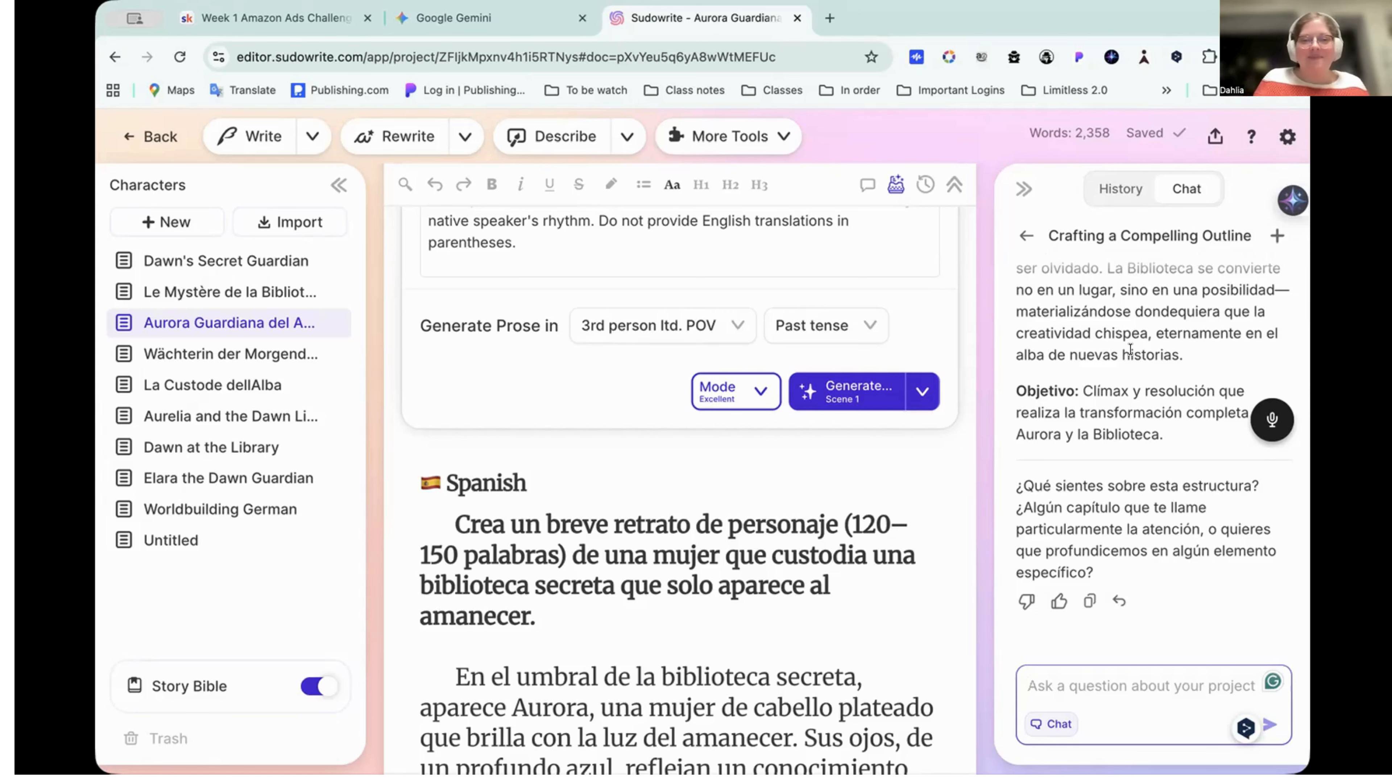
pyautogui.scroll(-10, 822, 412)
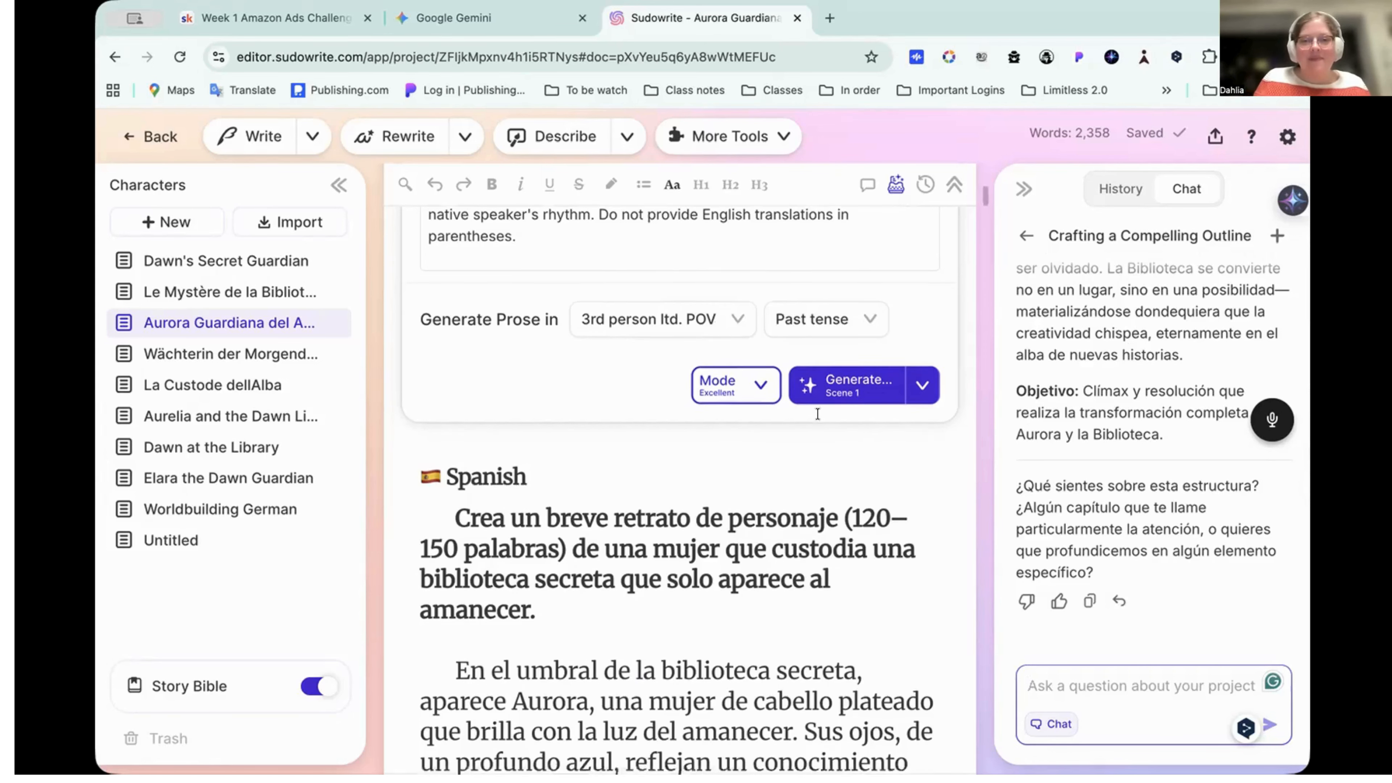
pyautogui.scroll(-7, 817, 412)
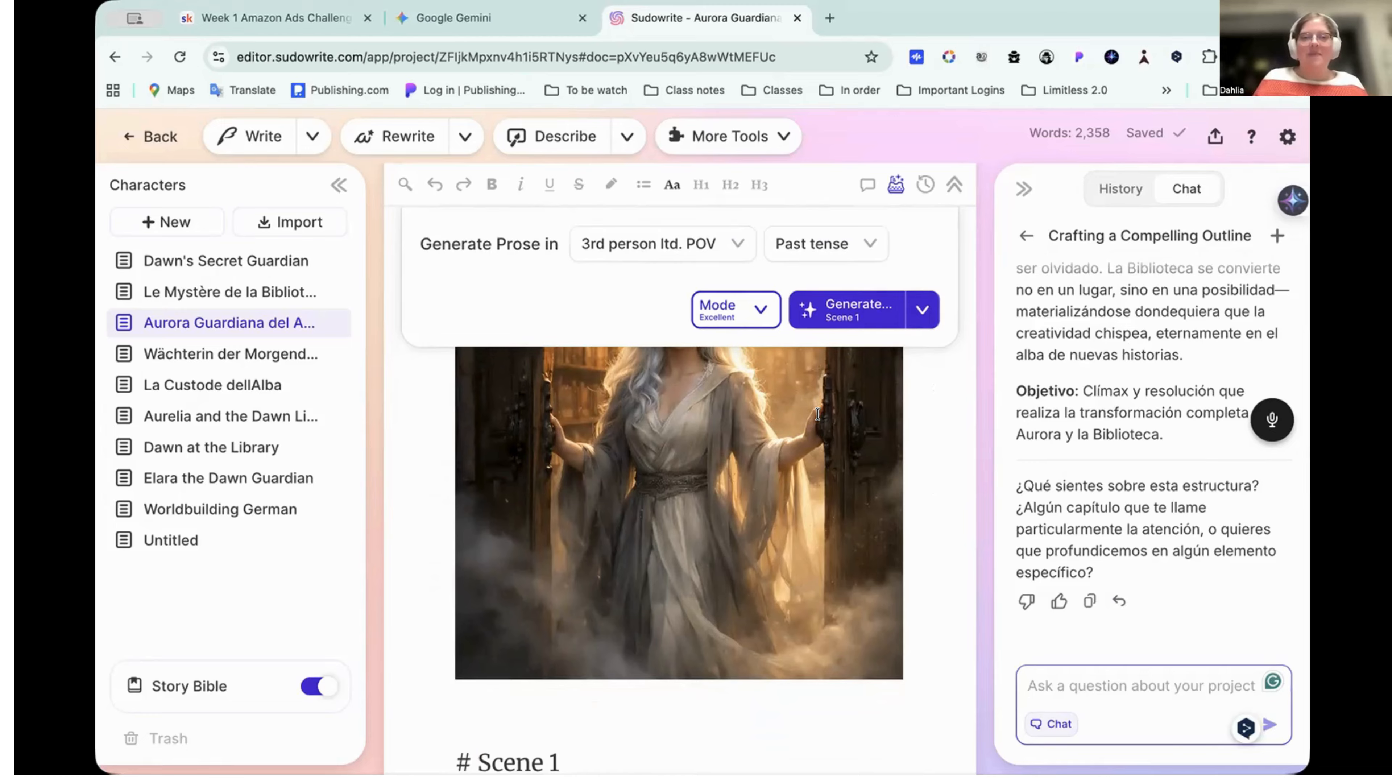
pyautogui.scroll(5, 704, 530)
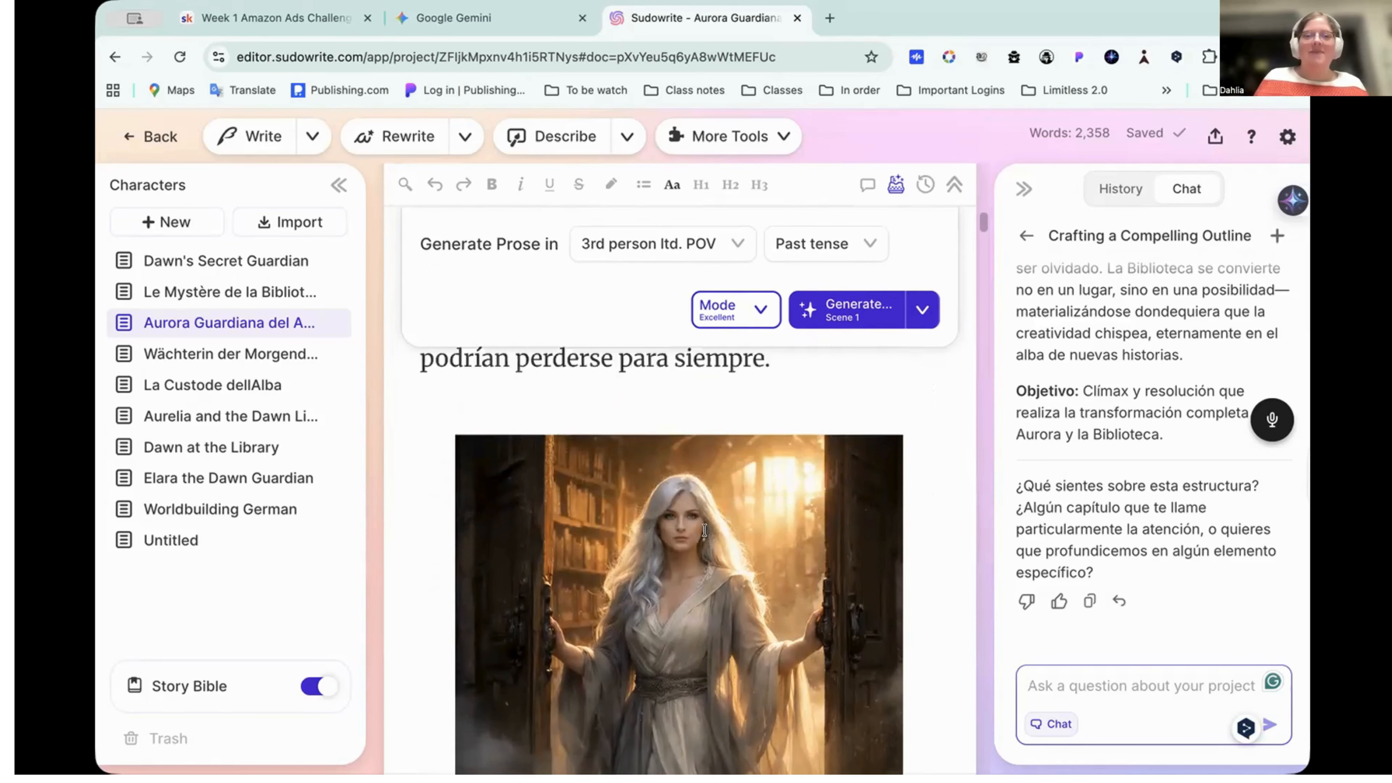
pyautogui.scroll(-2, 704, 530)
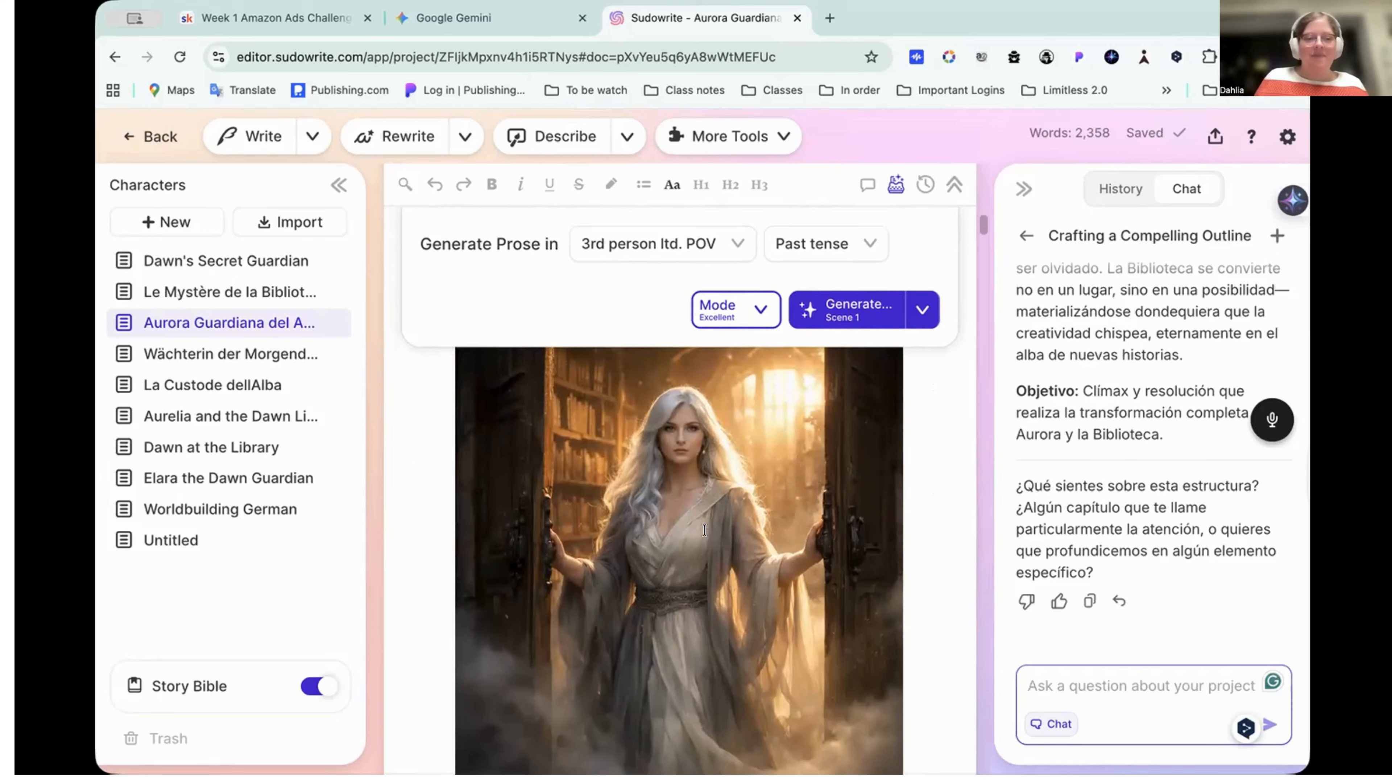